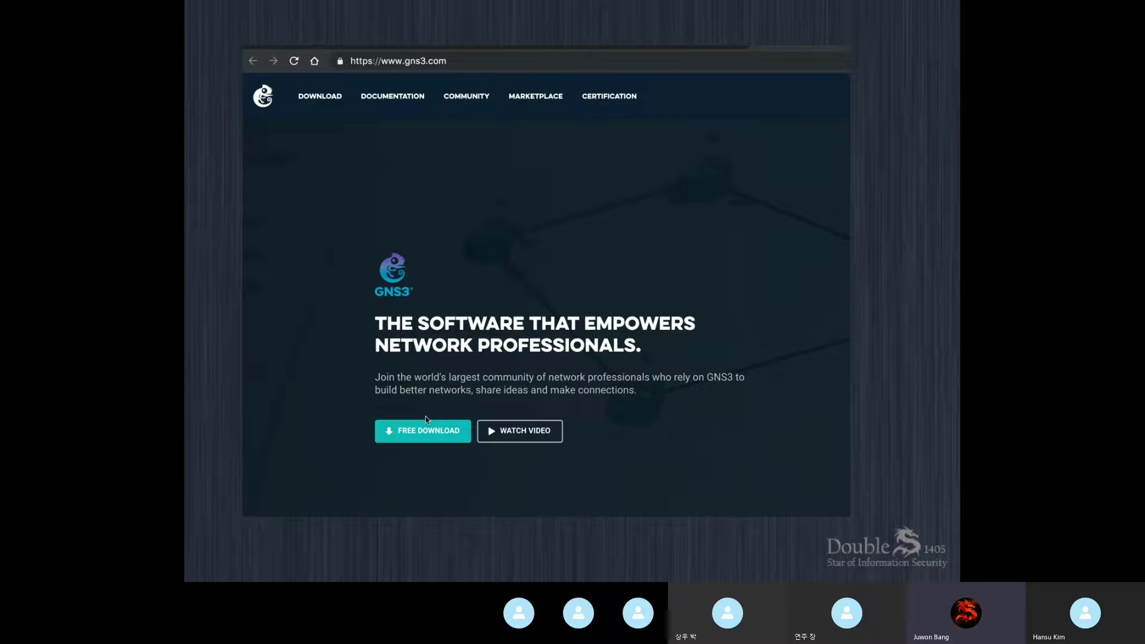
- Advance the slideshow past the VMware library slide to the GNS3 VM console slide
left_click(425, 417)
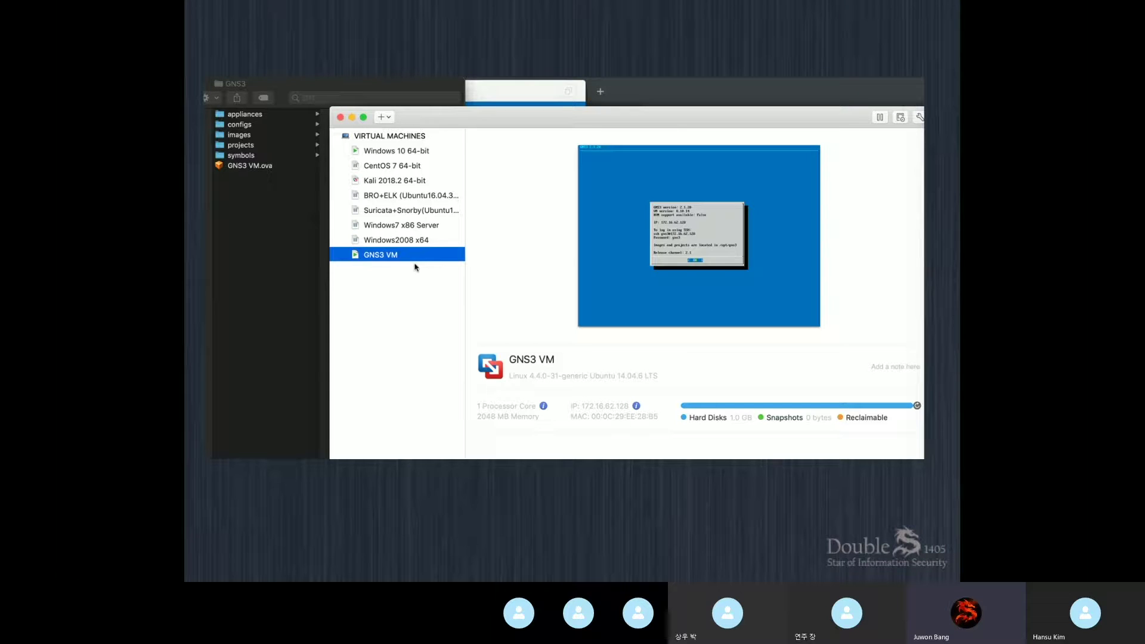
left_click(414, 264)
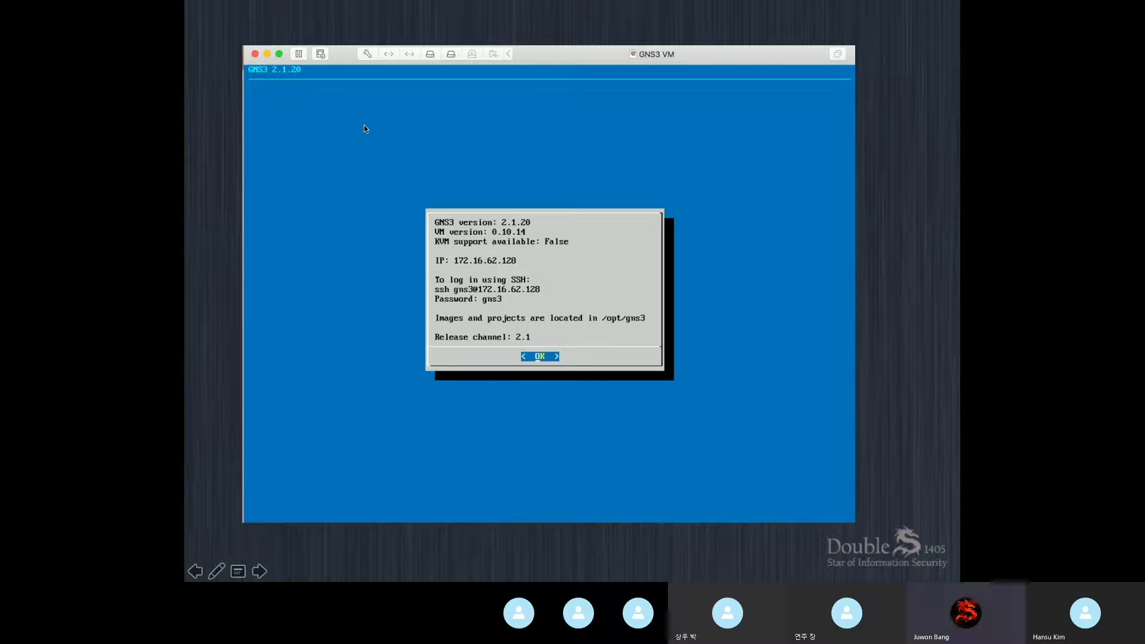
- Step the slideshow forward to the GNS3 VM Processors & Memory slide (1 core, 2048 MB)
left_click(611, 209)
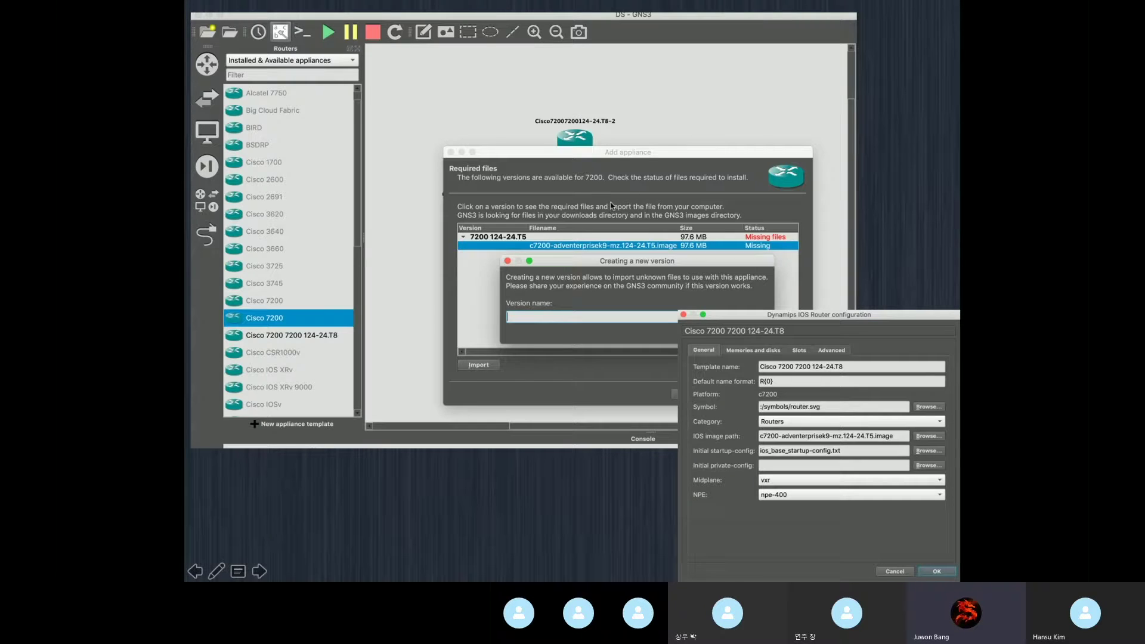
key("Left")
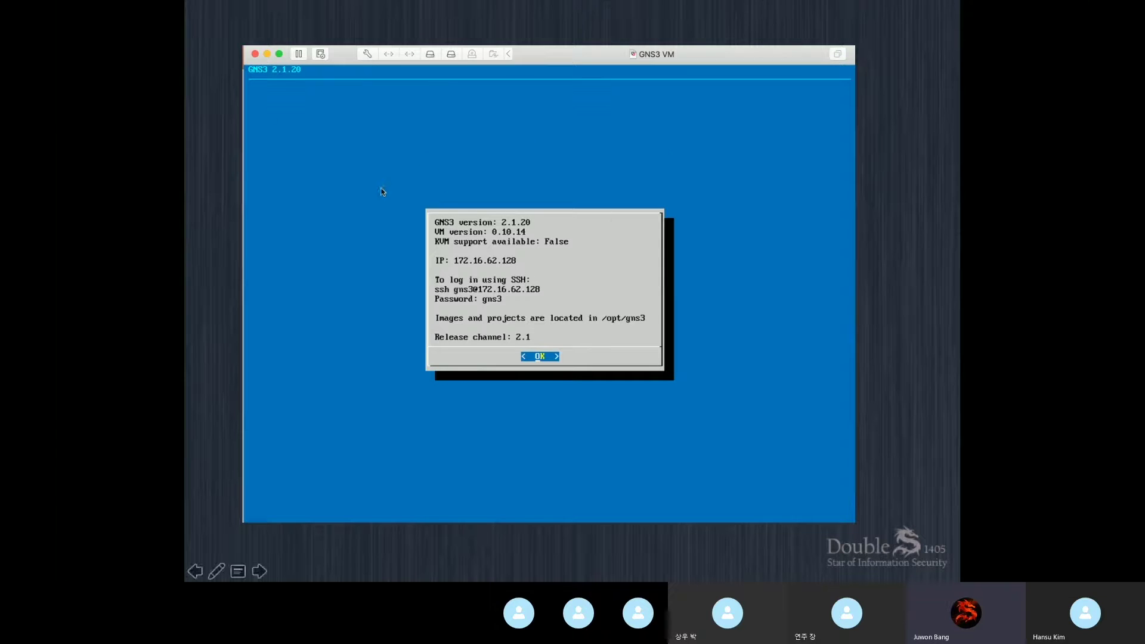
left_click(451, 130)
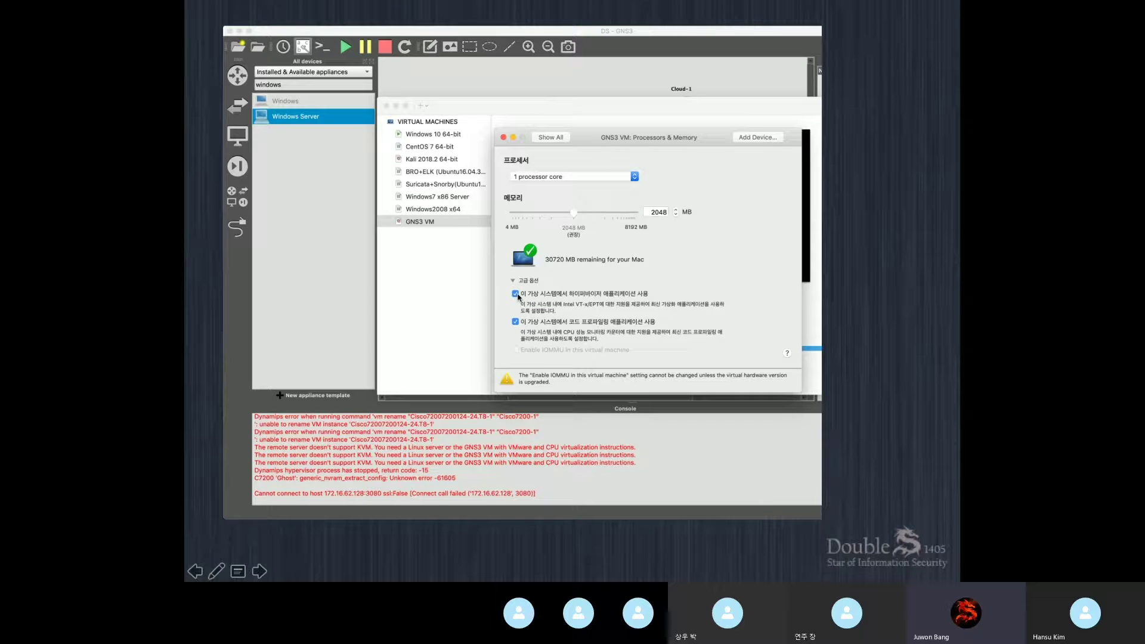
- End the slideshow, put away PowerPoint, Finder and YouTube, and launch GNS3
key("Right")
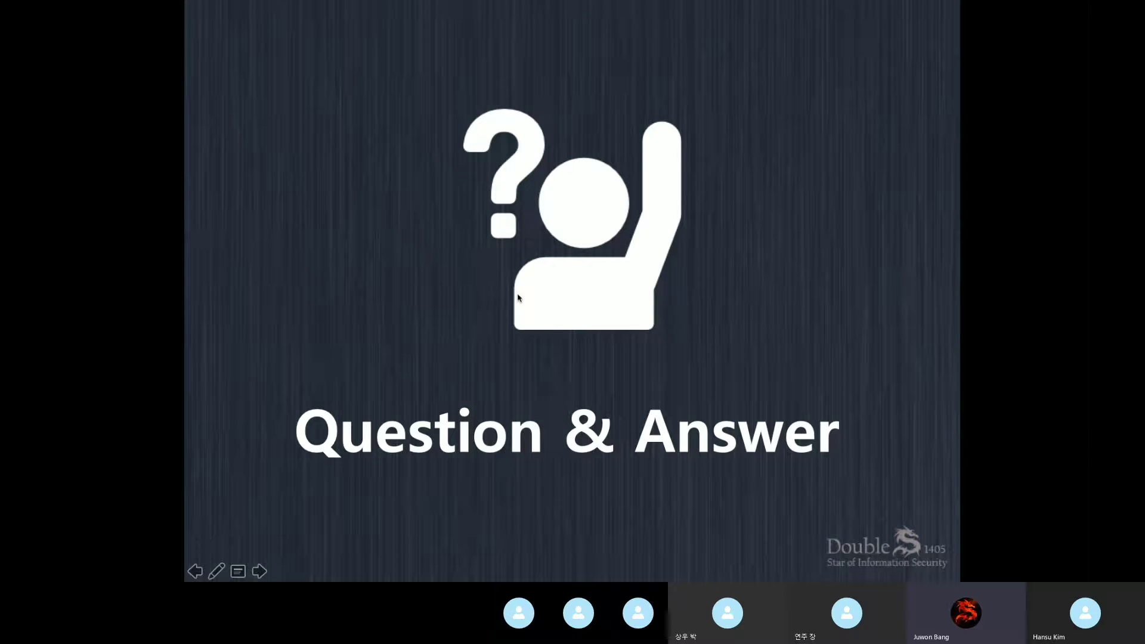
key("Left")
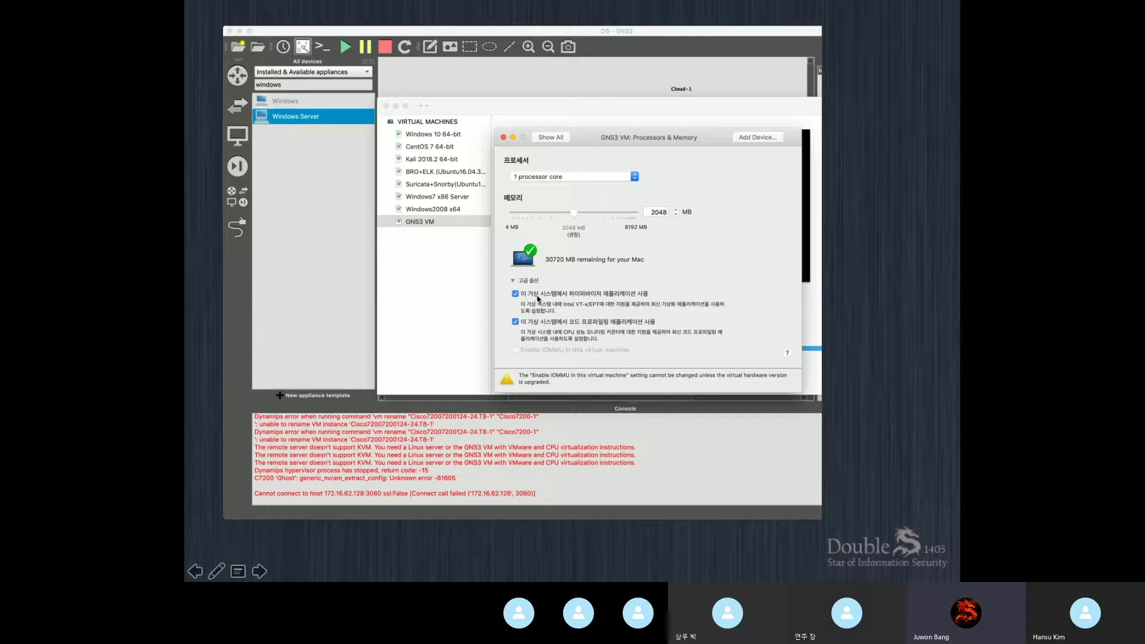
key("Escape")
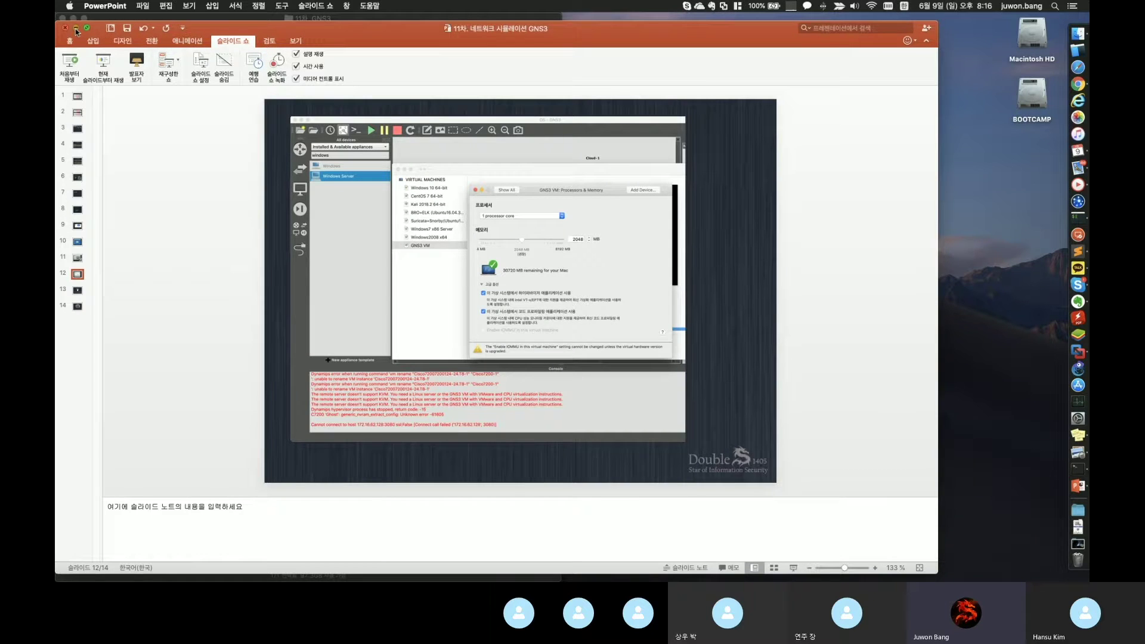
left_click(76, 28)
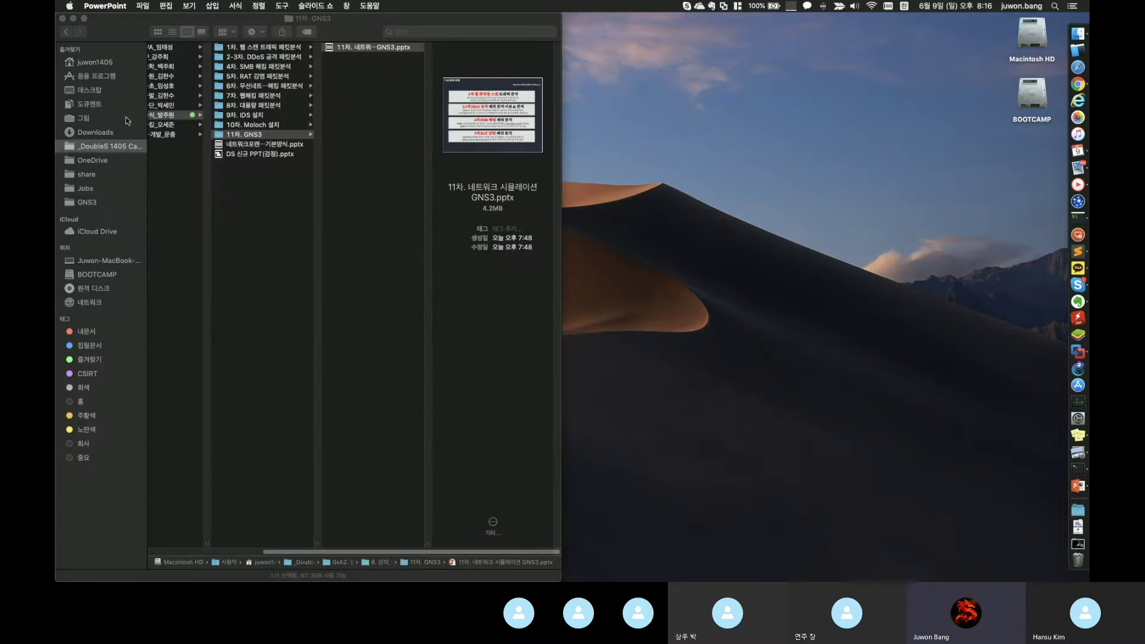
left_click(73, 19)
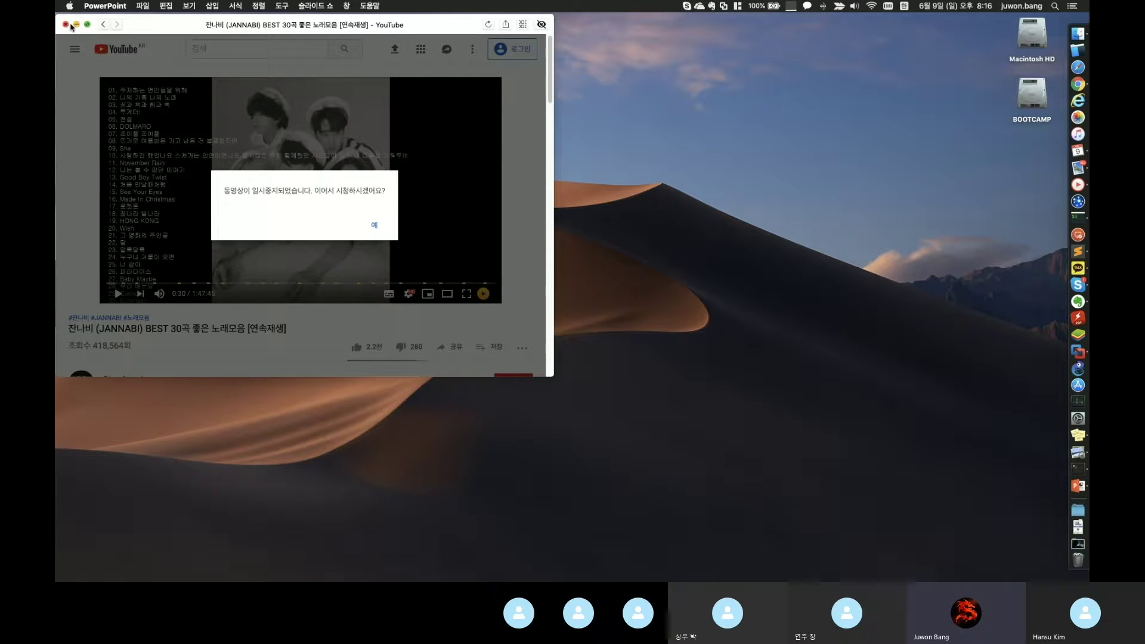
left_click(375, 227)
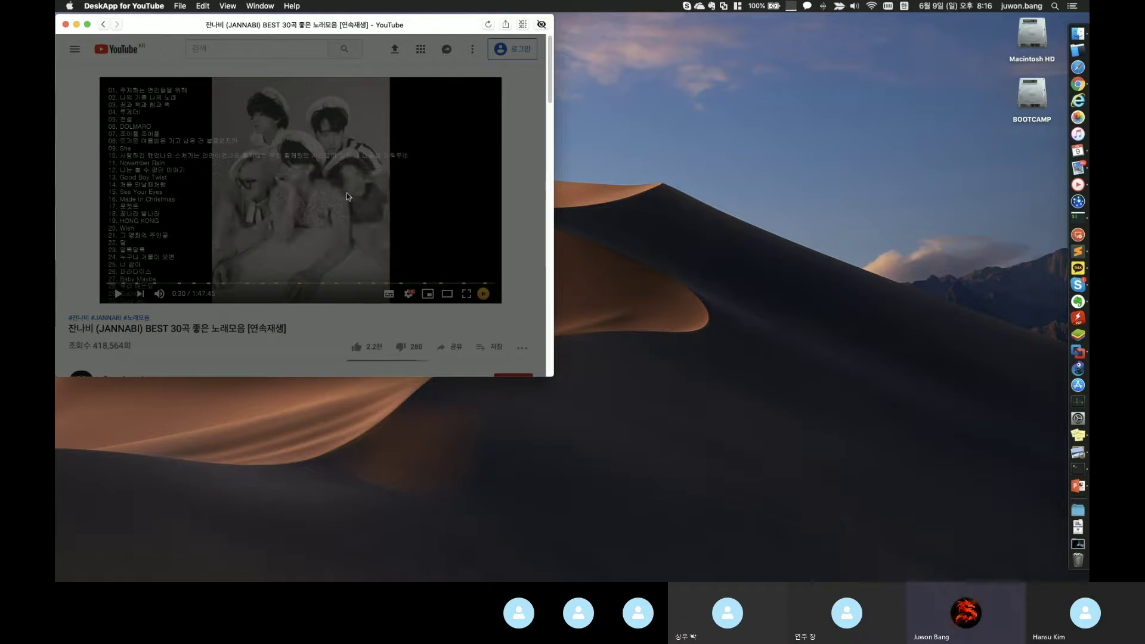
left_click(66, 24)
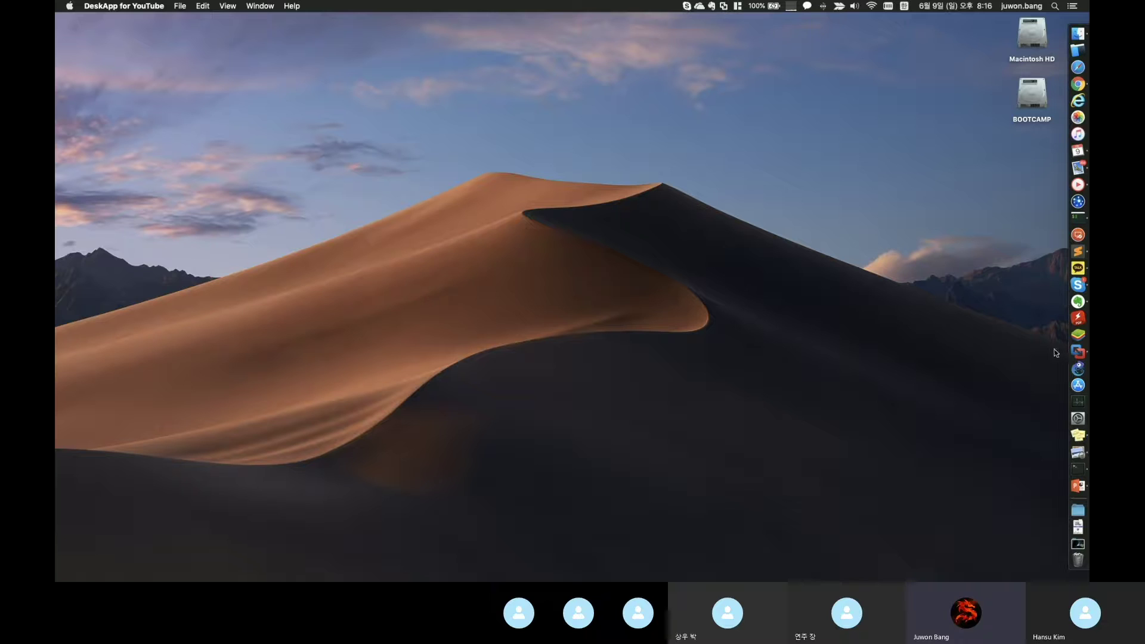
left_click(1078, 369)
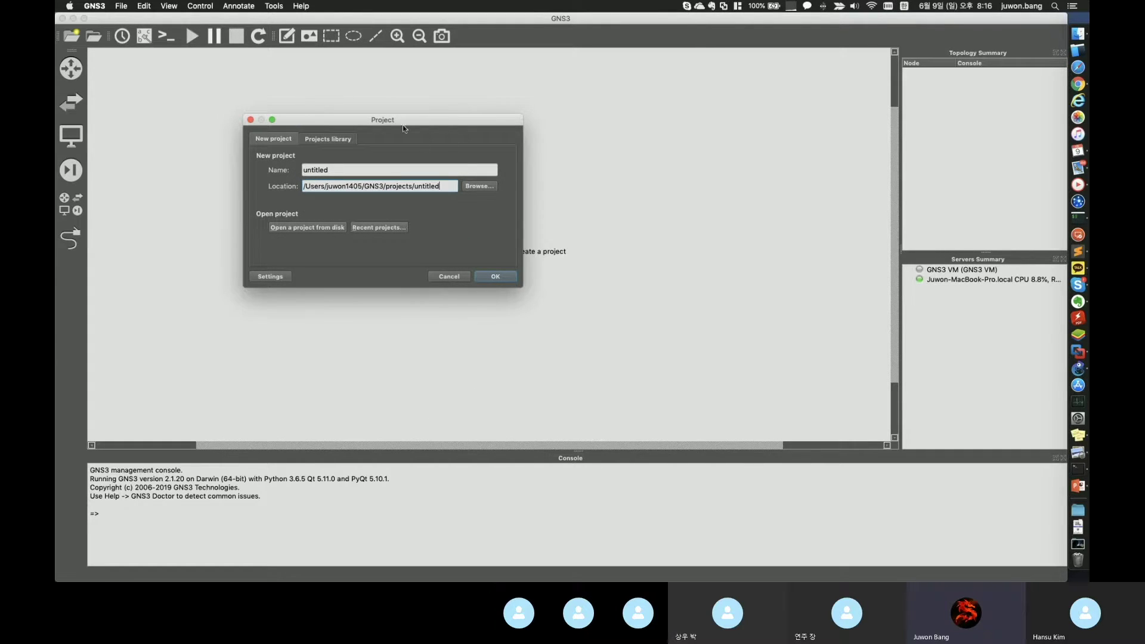
- Create a new GNS3 project named DS_20190609 and widen the topology and servers panels
left_click_drag(388, 119, 427, 106)
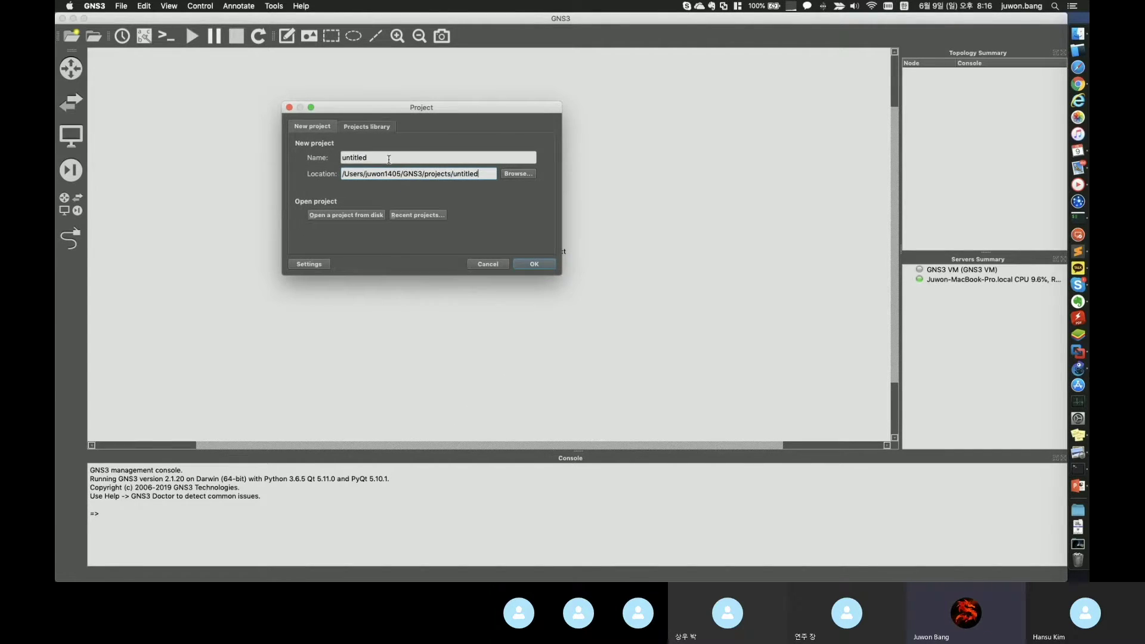
double_click(389, 160)
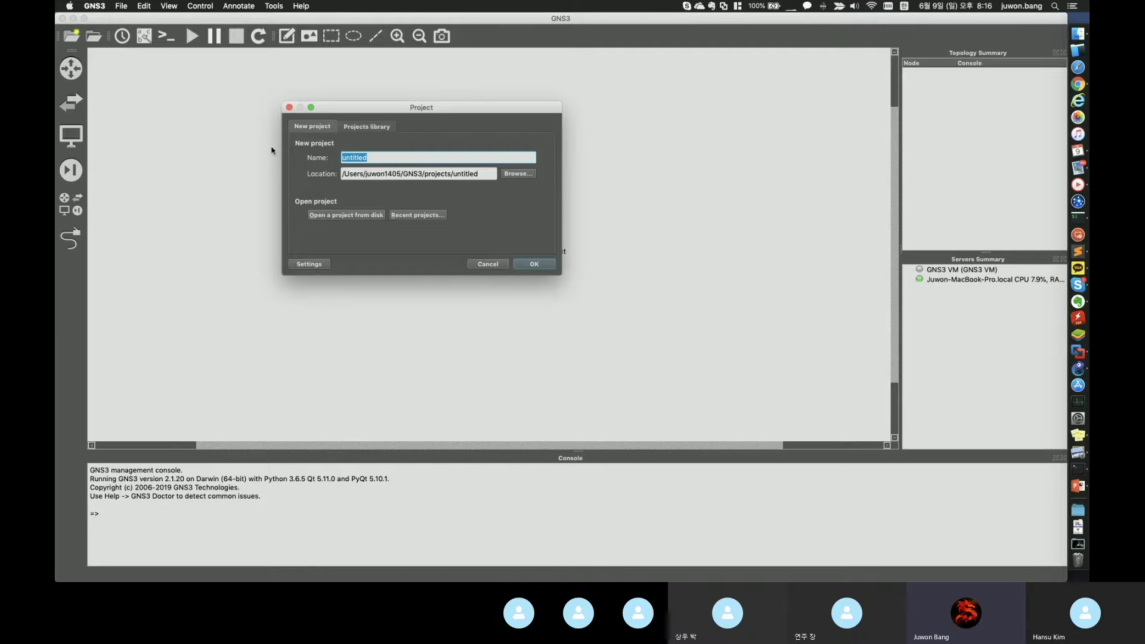
type("ㅇㄴ")
key("BackSpace")
key("BackSpace")
key("ctrl+space")
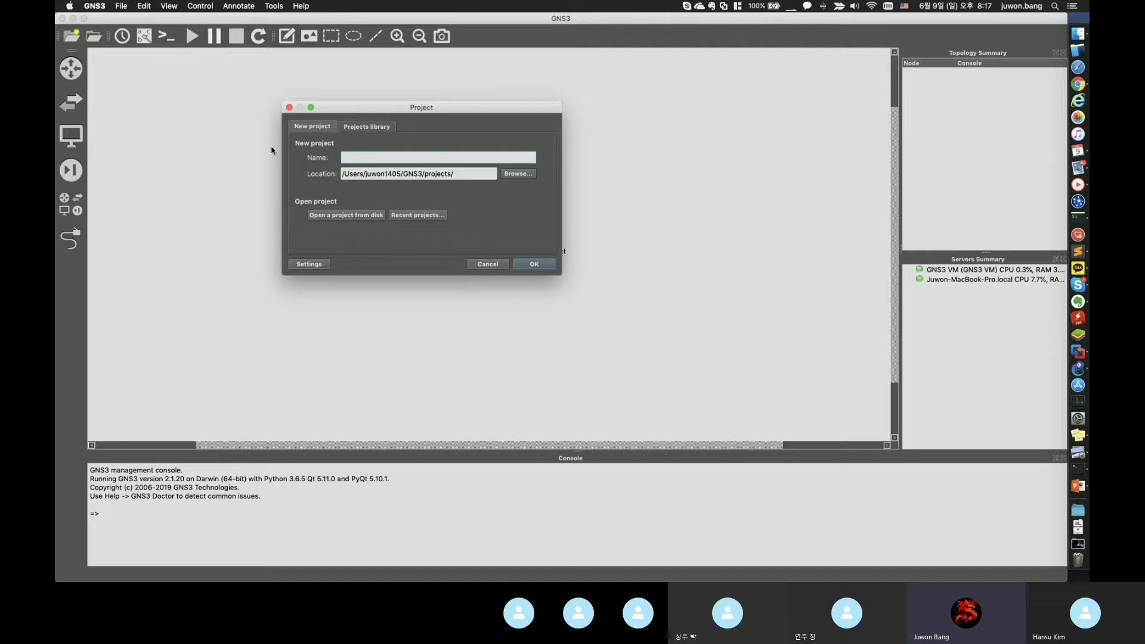
type("DS_20190609")
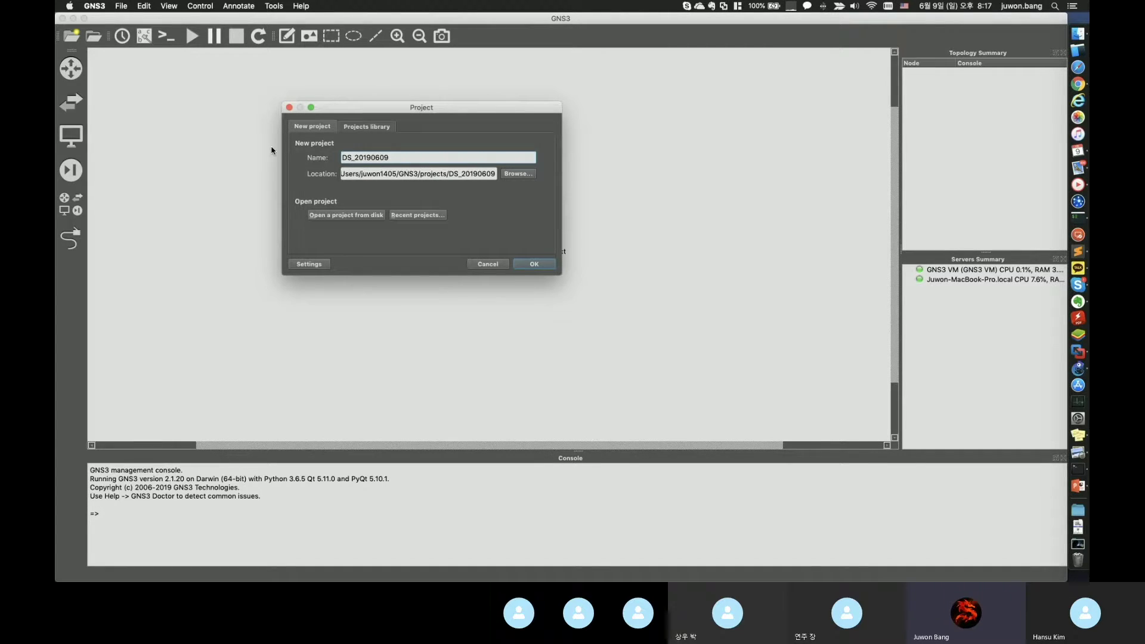
key("Return")
scroll(271, 150, "right", 3)
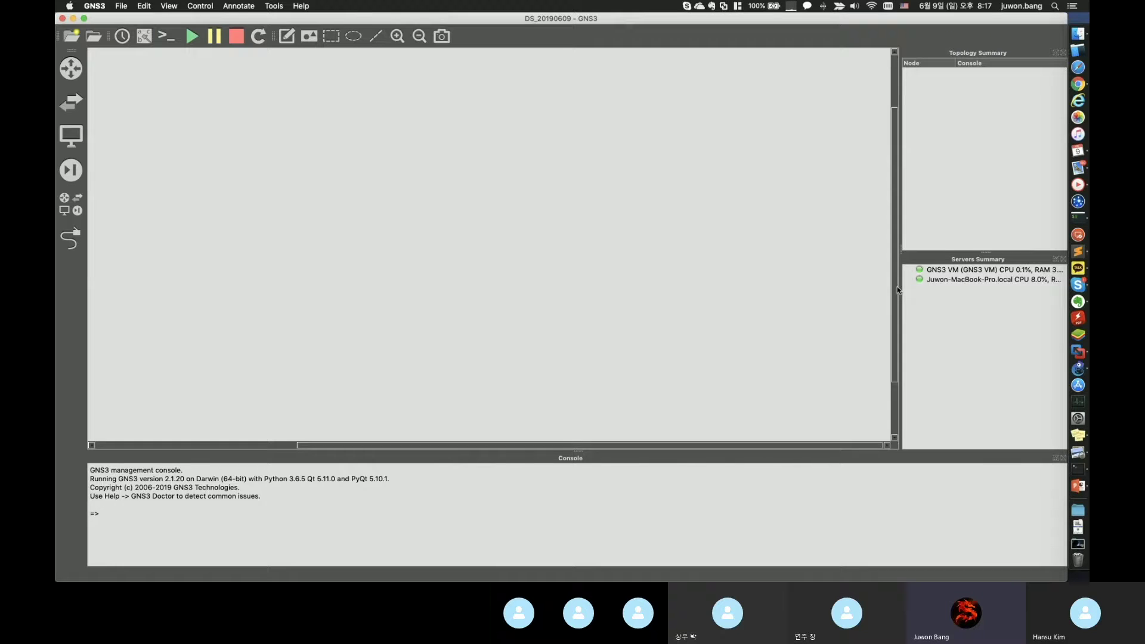
left_click_drag(900, 286, 802, 286)
- Check the GNS3 VM server's details in VMware Fusion, then return to the GNS3 desktop
left_click(833, 273)
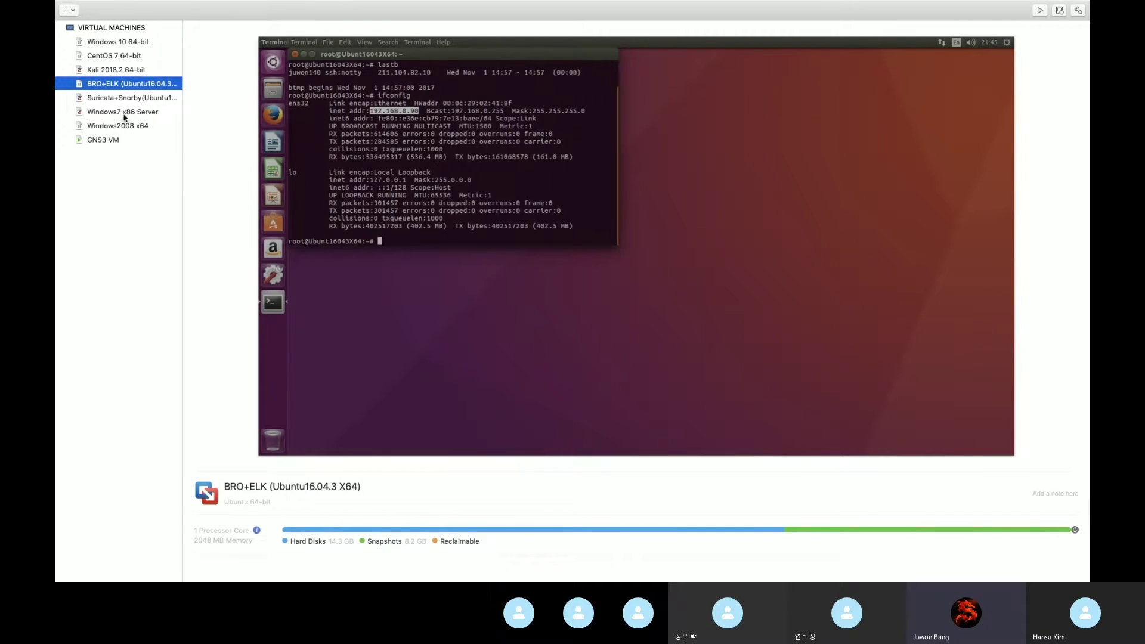
left_click(113, 140)
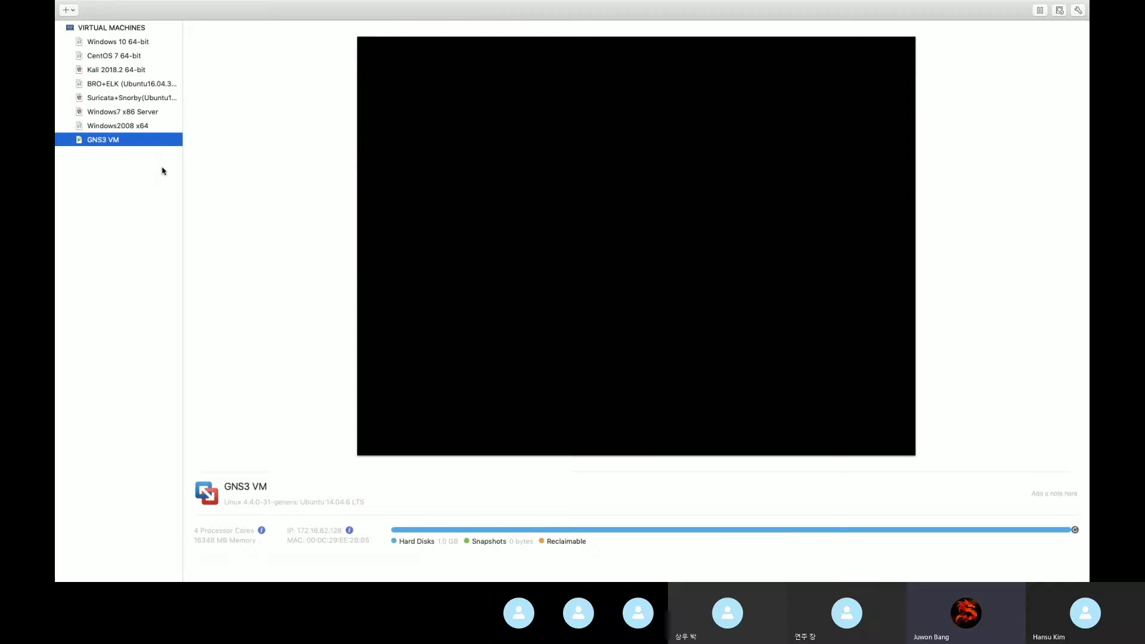
key("ctrl+Left")
key("ctrl+Left")
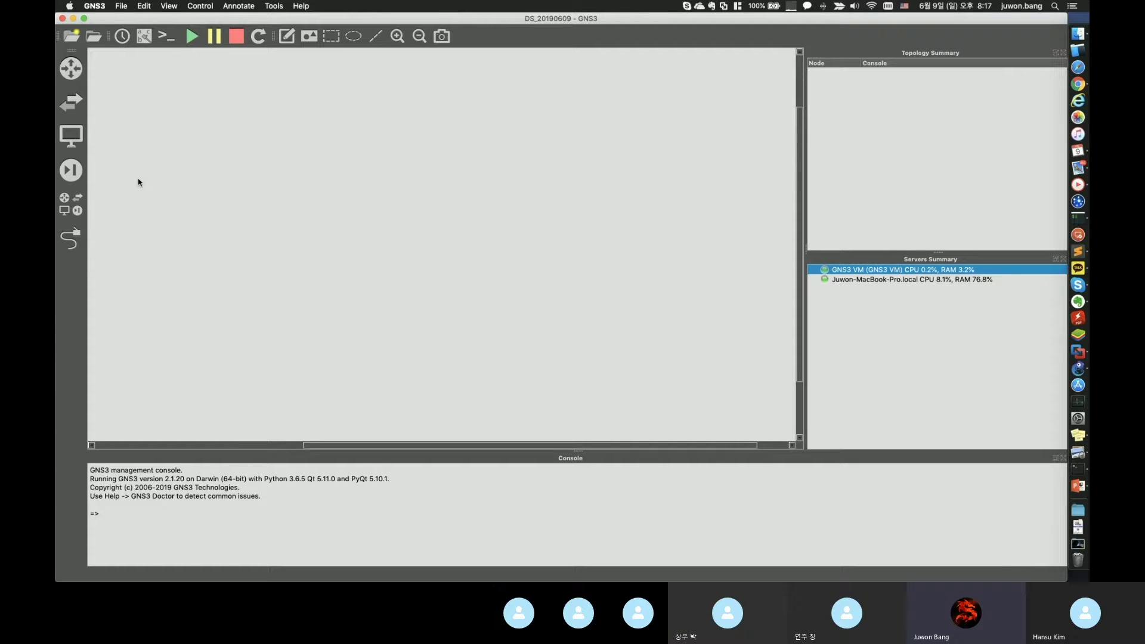
- Place three VPCS nodes, PC1, PC2 and PC3, on the canvas from all devices
left_click(77, 207)
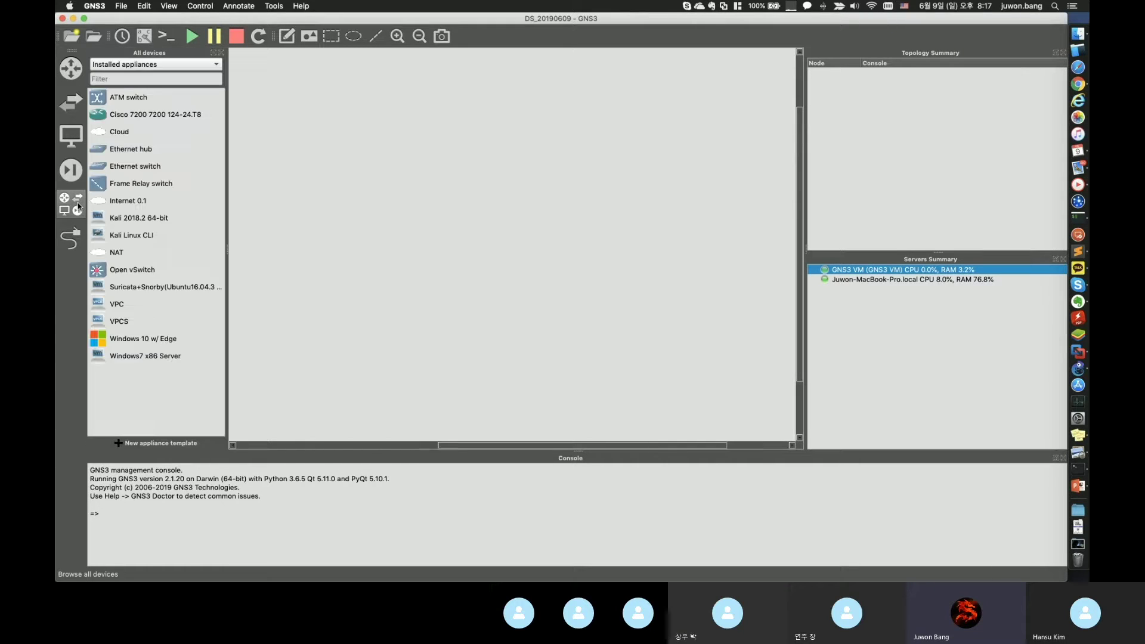
left_click(75, 207)
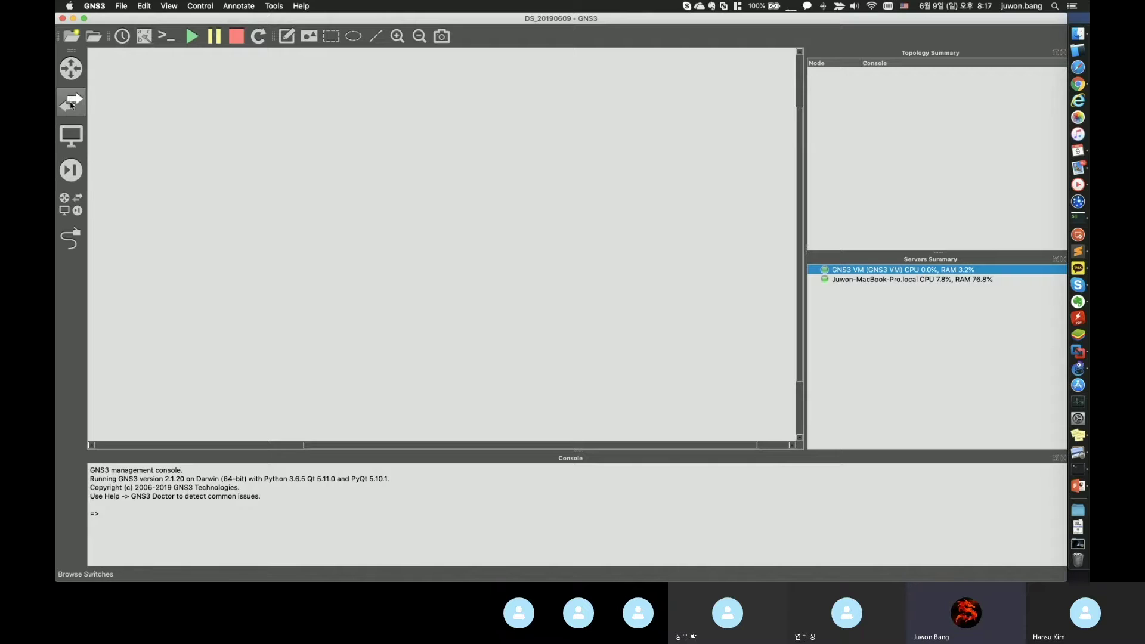
left_click(70, 204)
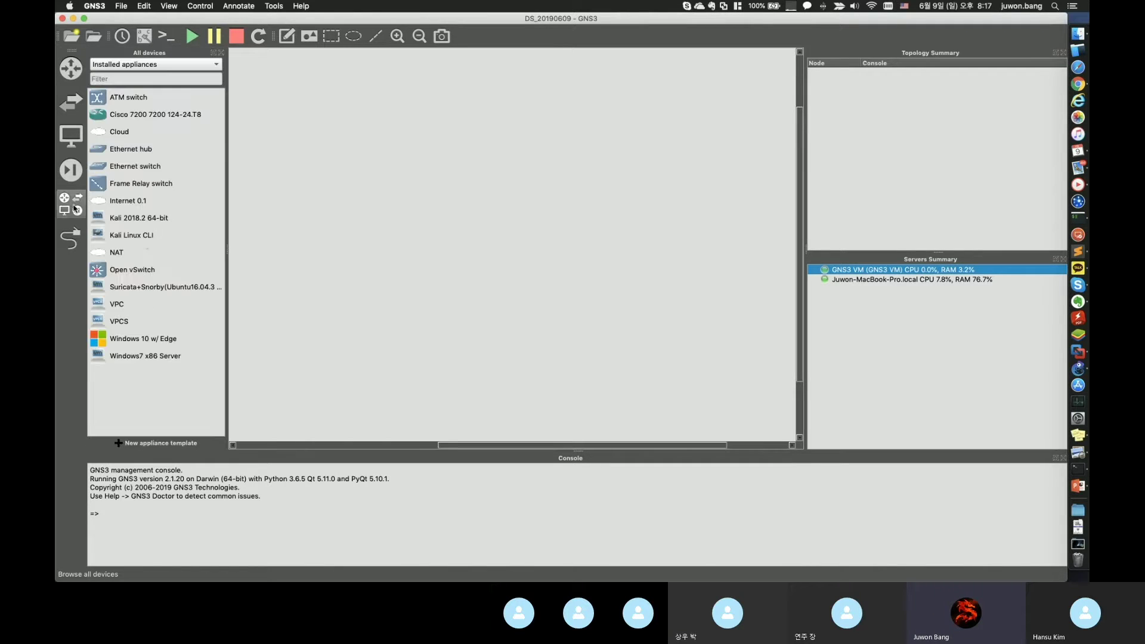
left_click(117, 308)
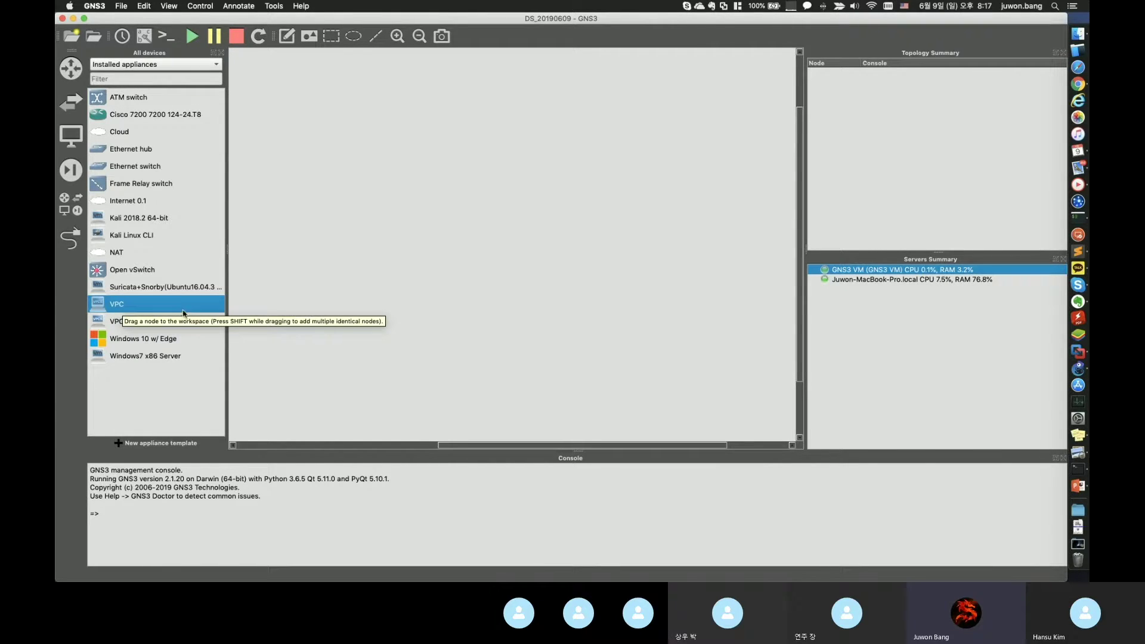
left_click_drag(176, 308, 424, 353)
left_click_drag(154, 309, 496, 364)
left_click_drag(199, 309, 591, 377)
- Line PC2 and PC3 up beside PC1 and drag an Ethernet switch onto the workspace
left_click_drag(499, 374, 478, 364)
left_click_drag(594, 384, 481, 354)
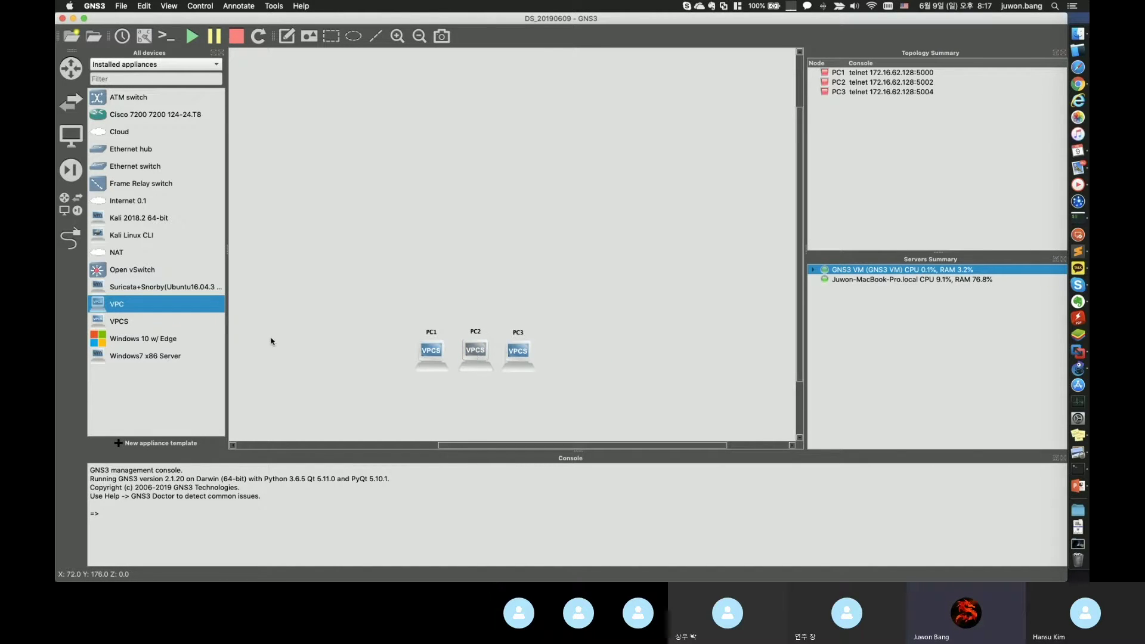
left_click_drag(138, 168, 508, 299)
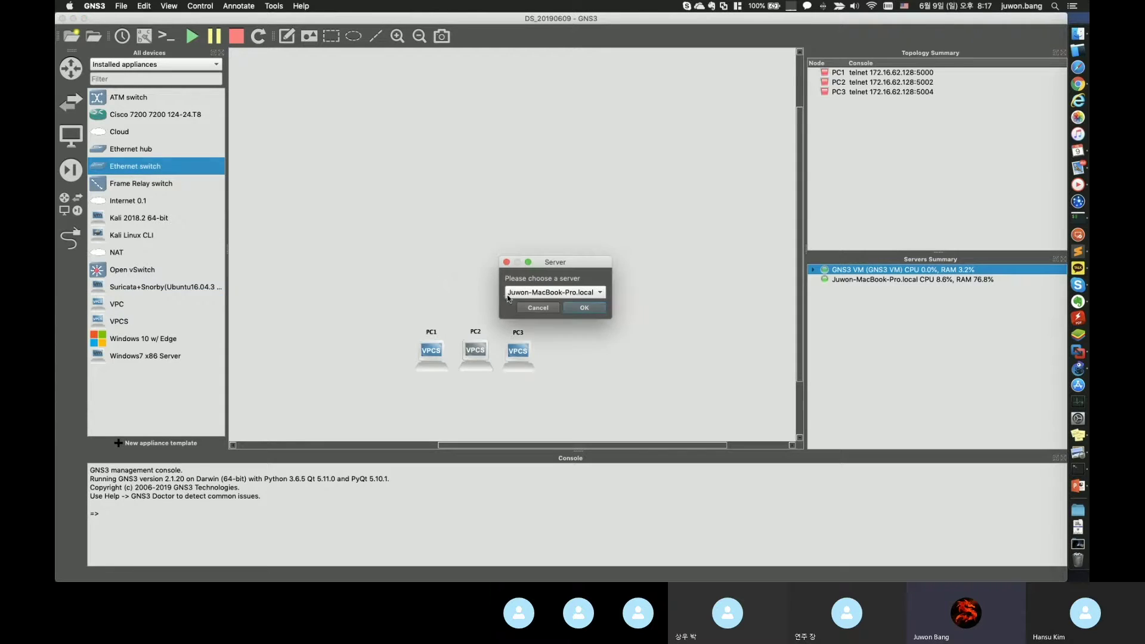
- Run Ethernetswitch-1 on the GNS3 VM server and position it just above PC2
left_click(587, 293)
left_click(575, 291)
left_click(585, 293)
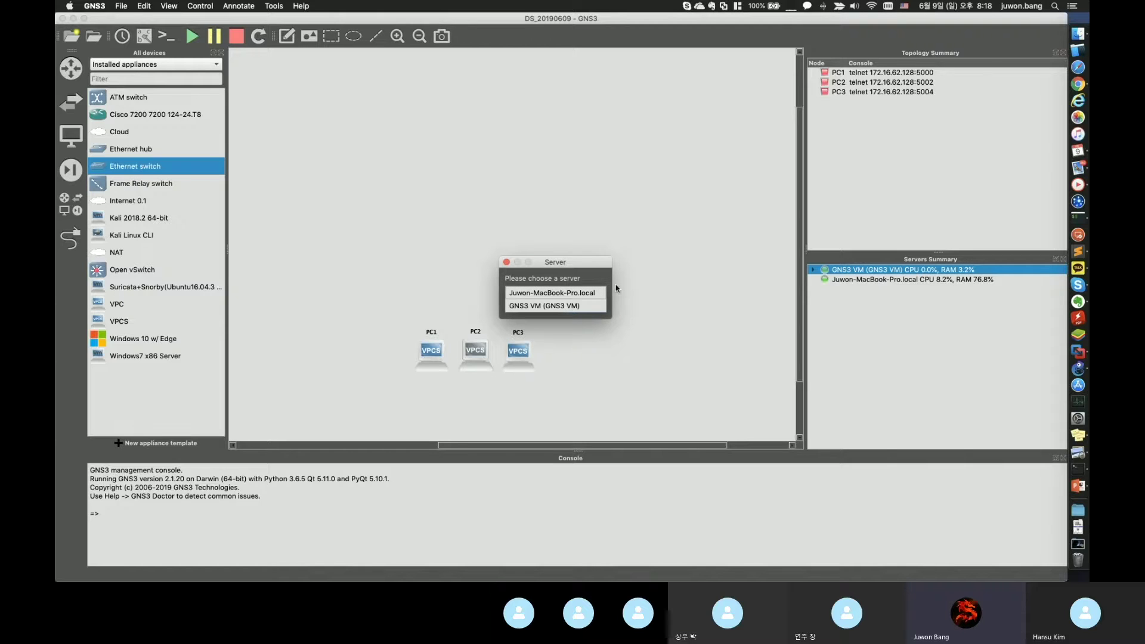
left_click(576, 307)
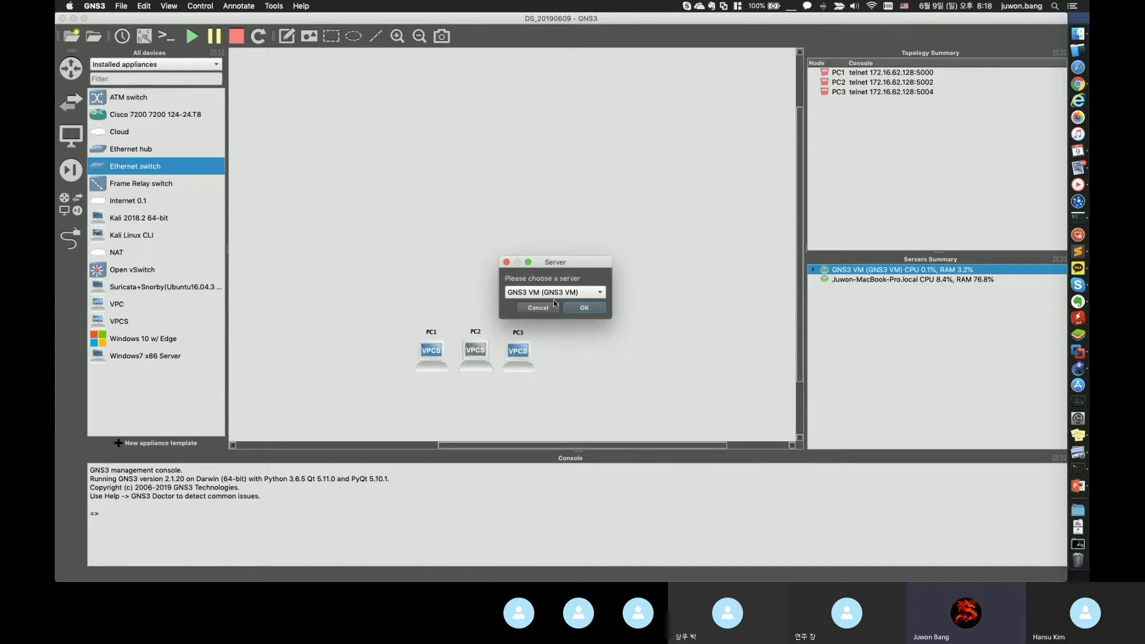
left_click(594, 310)
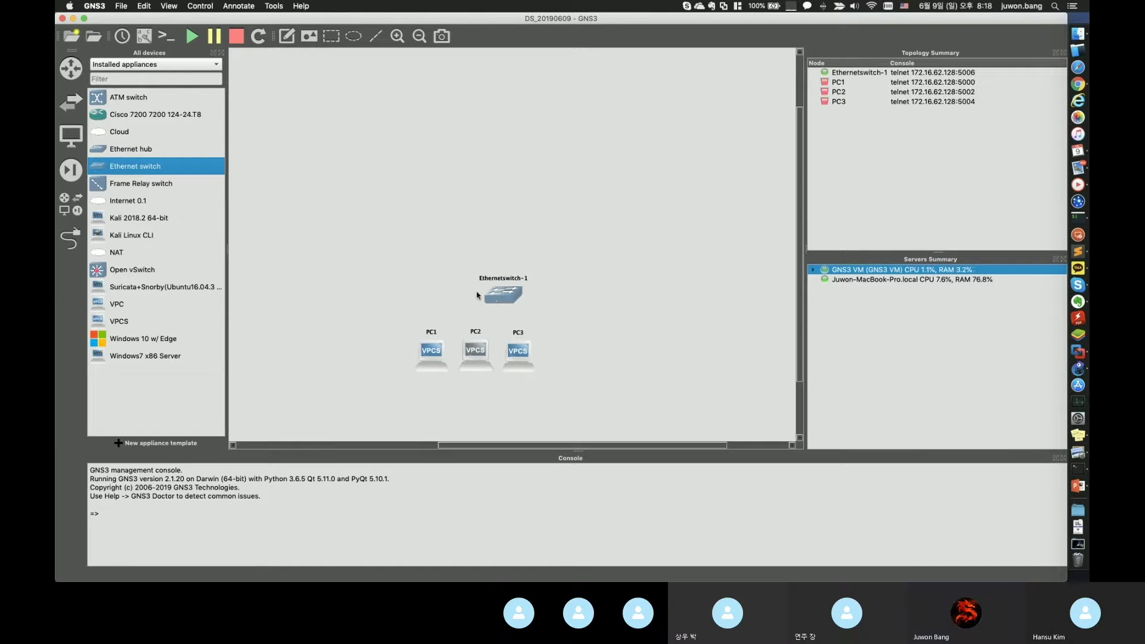
left_click_drag(506, 300, 479, 305)
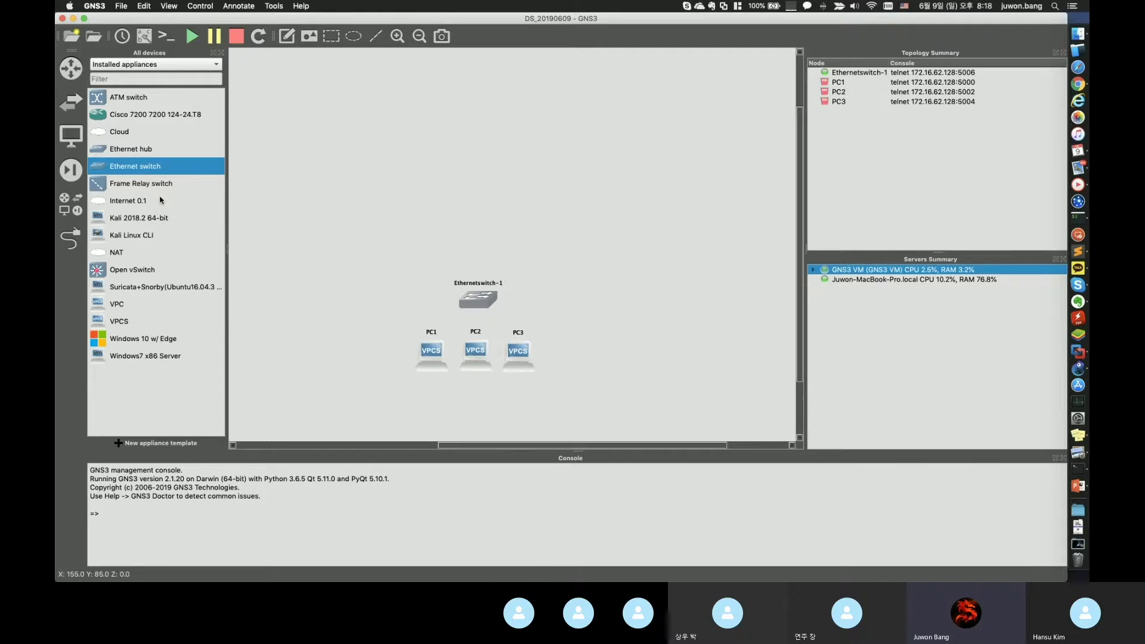
left_click(148, 115)
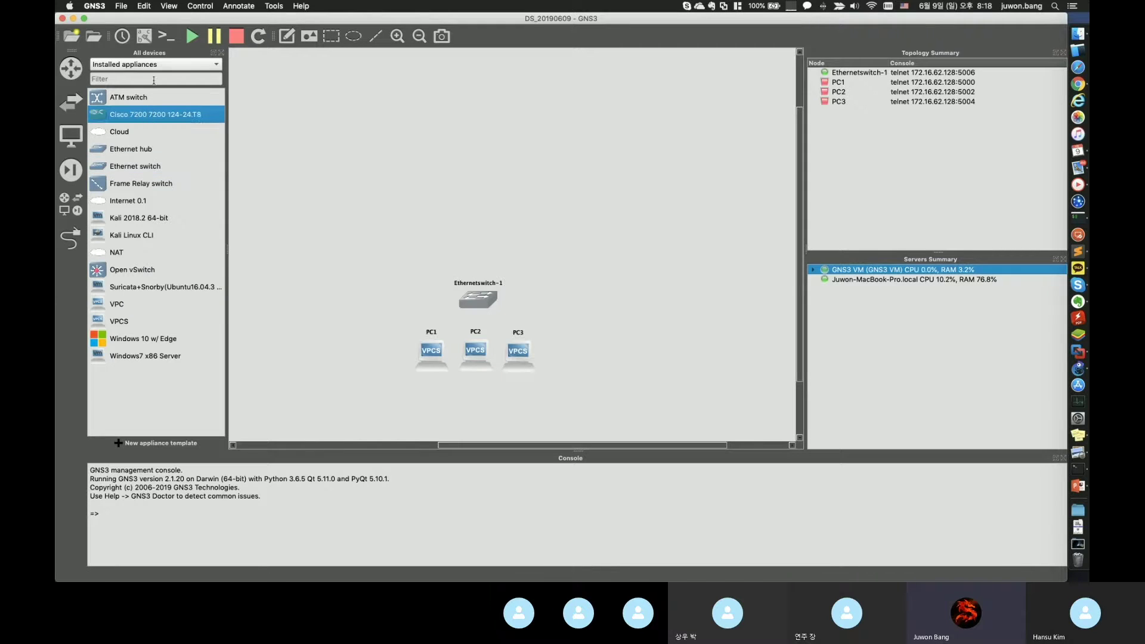
- List installed and available router appliances and select the Cisco 7200 124-24.T8 image
left_click(71, 68)
left_click(202, 68)
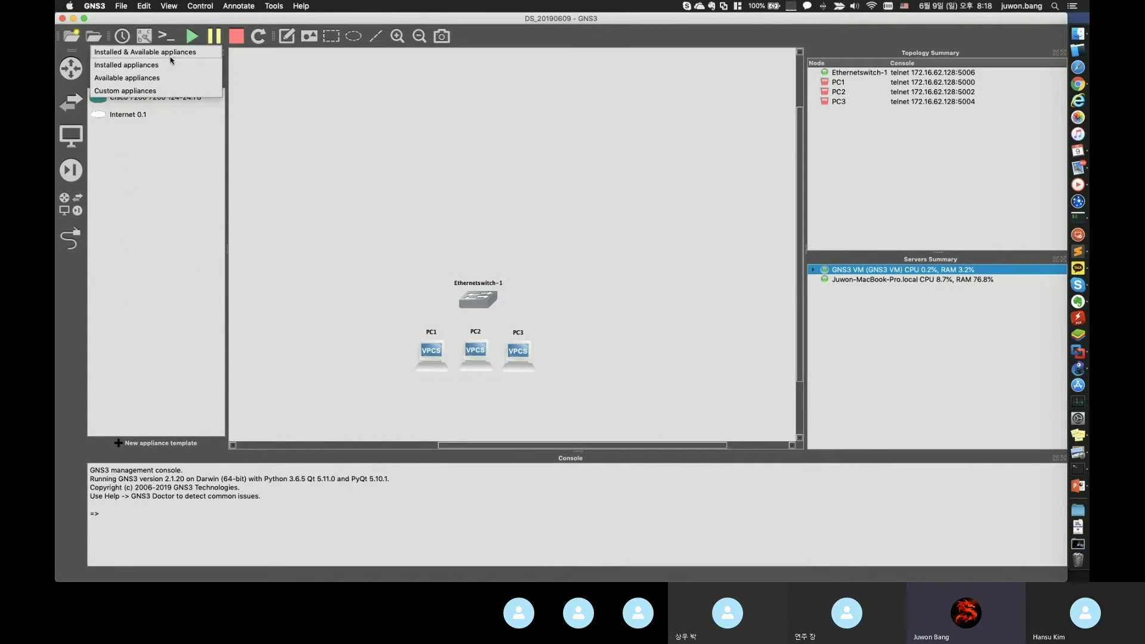
left_click(160, 52)
left_click(158, 65)
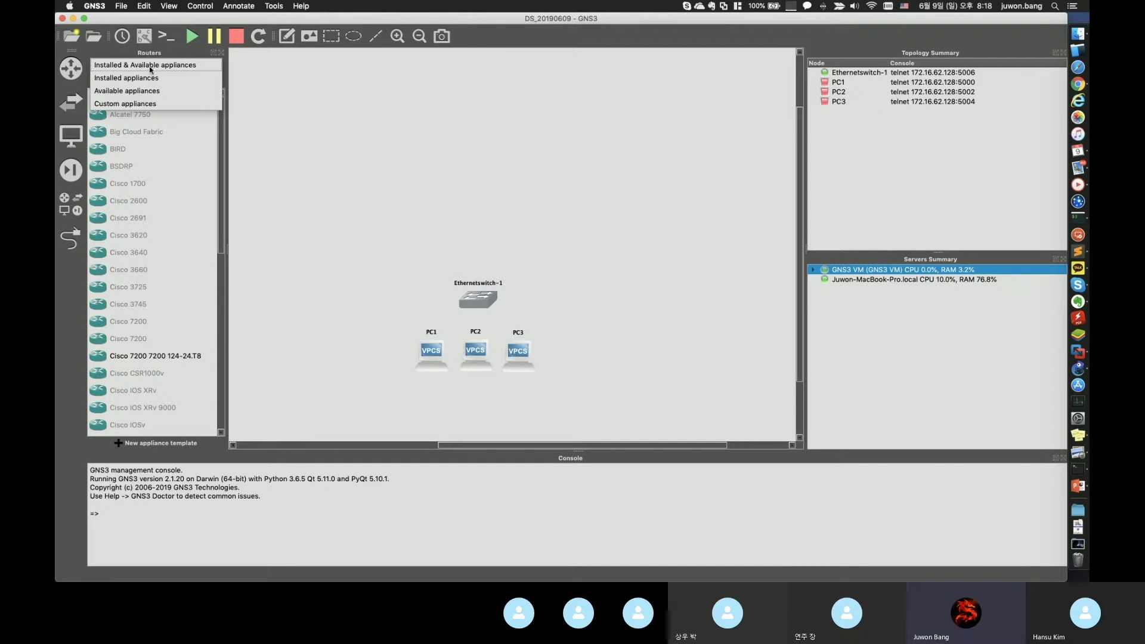
left_click(192, 70)
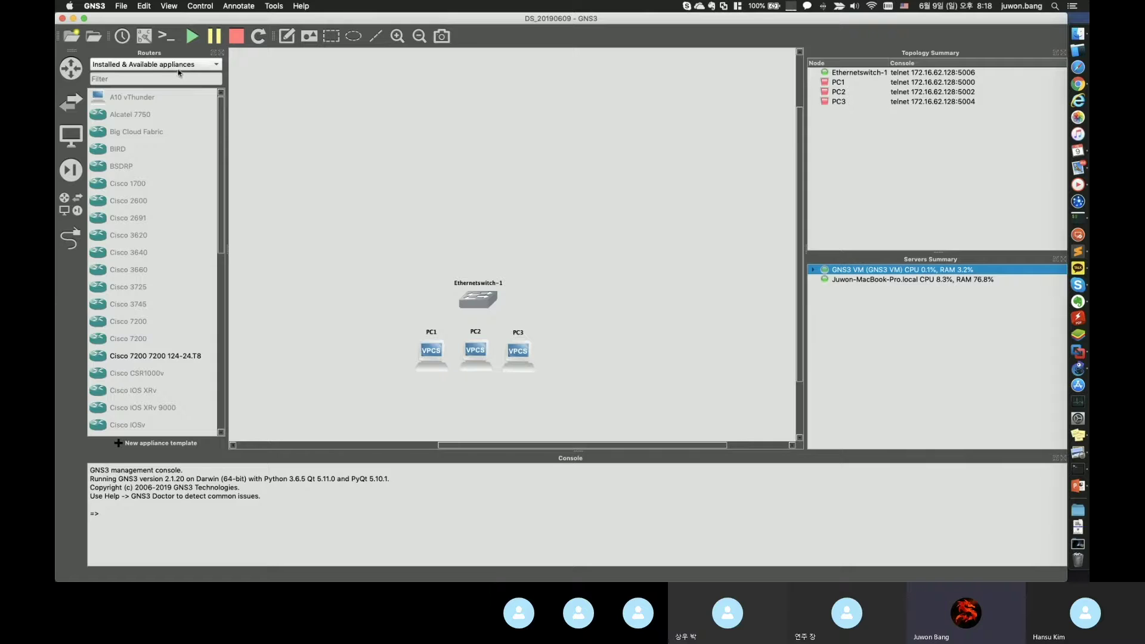
left_click(198, 68)
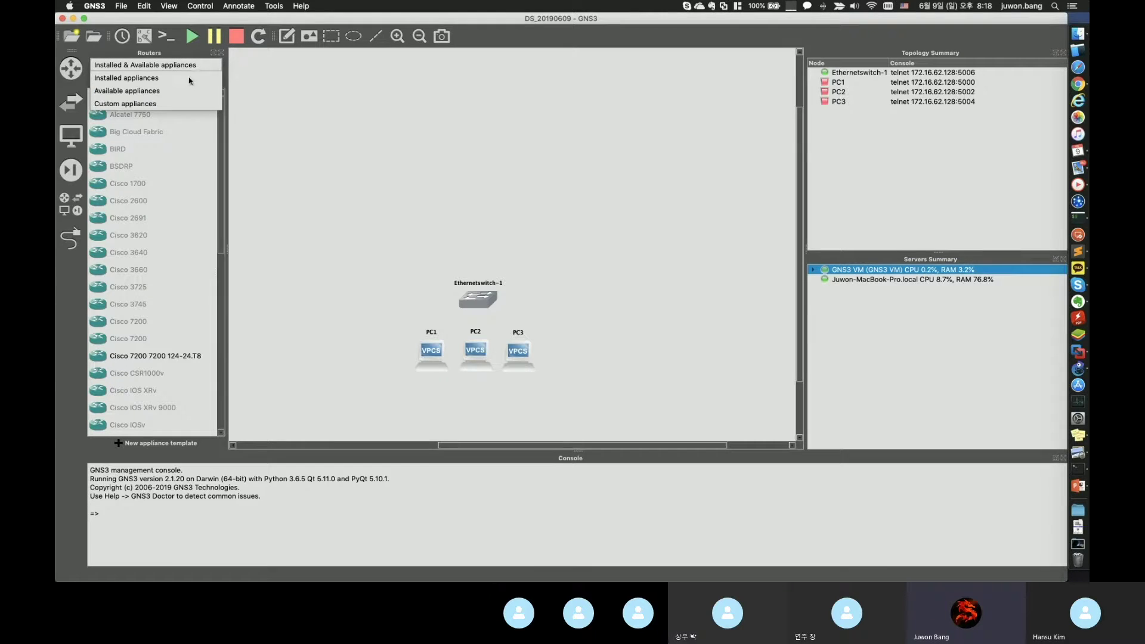
left_click(180, 80)
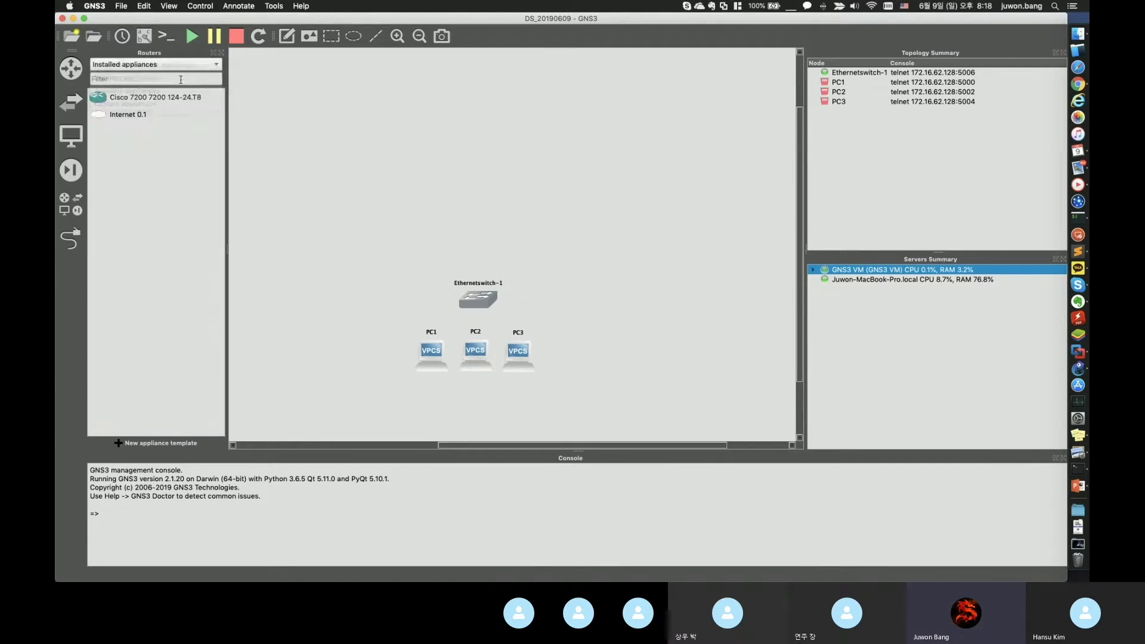
left_click(152, 97)
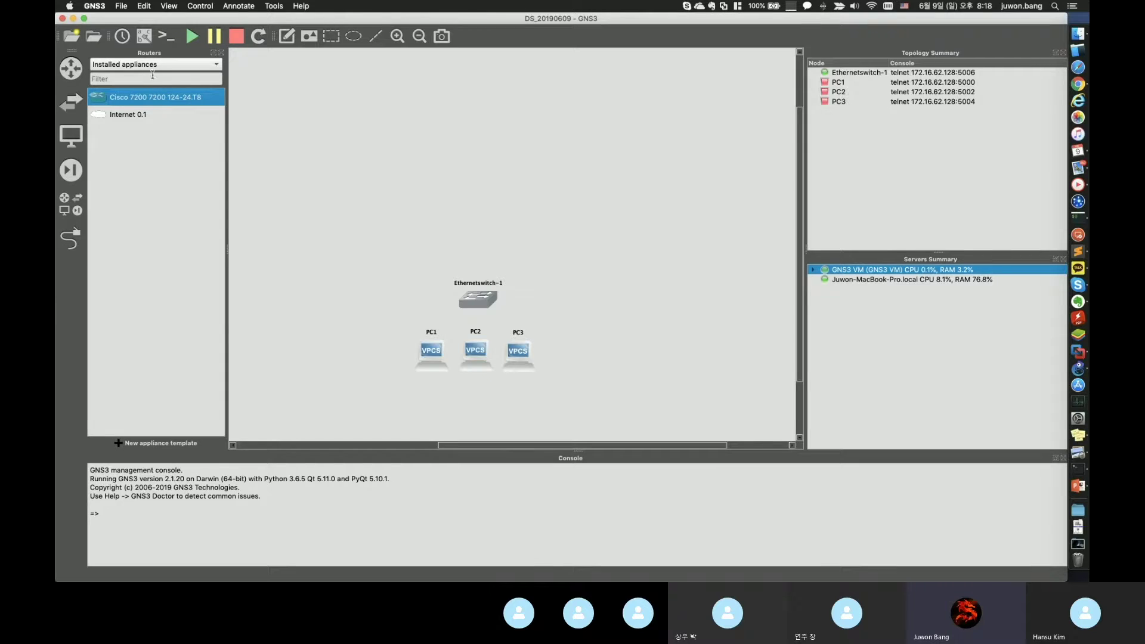
left_click(172, 66)
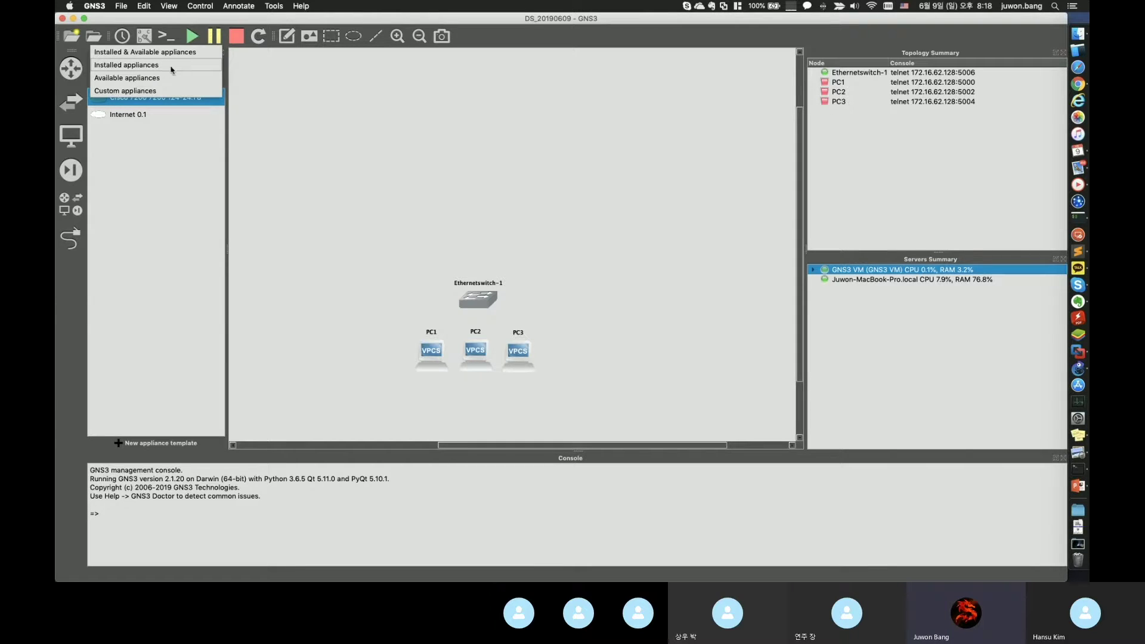
left_click(160, 54)
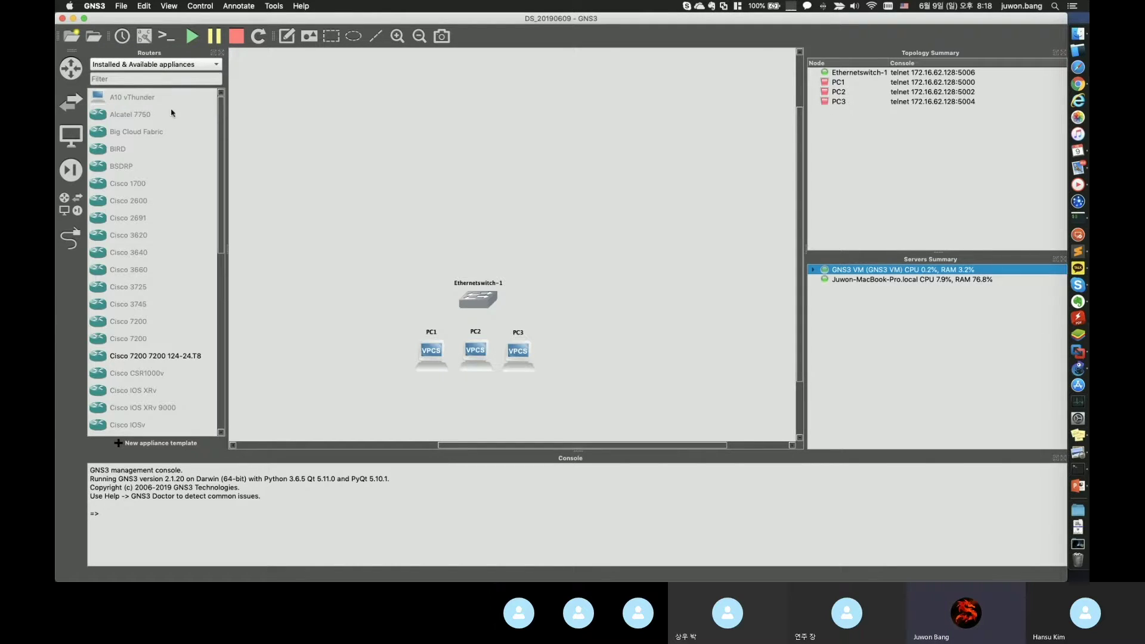
left_click(173, 67)
left_click(173, 67)
left_click(139, 358)
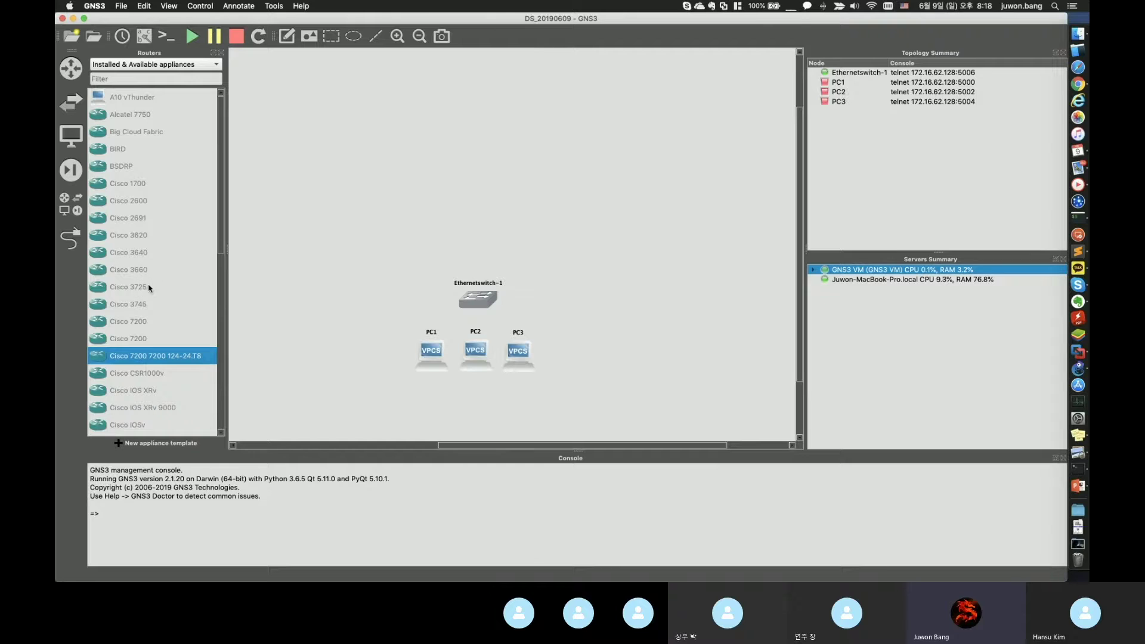
- Add Cisco 7200 router R1 left of PC1, and realign Ethernetswitch-1 and the PCs
scroll(155, 285, "down", 3)
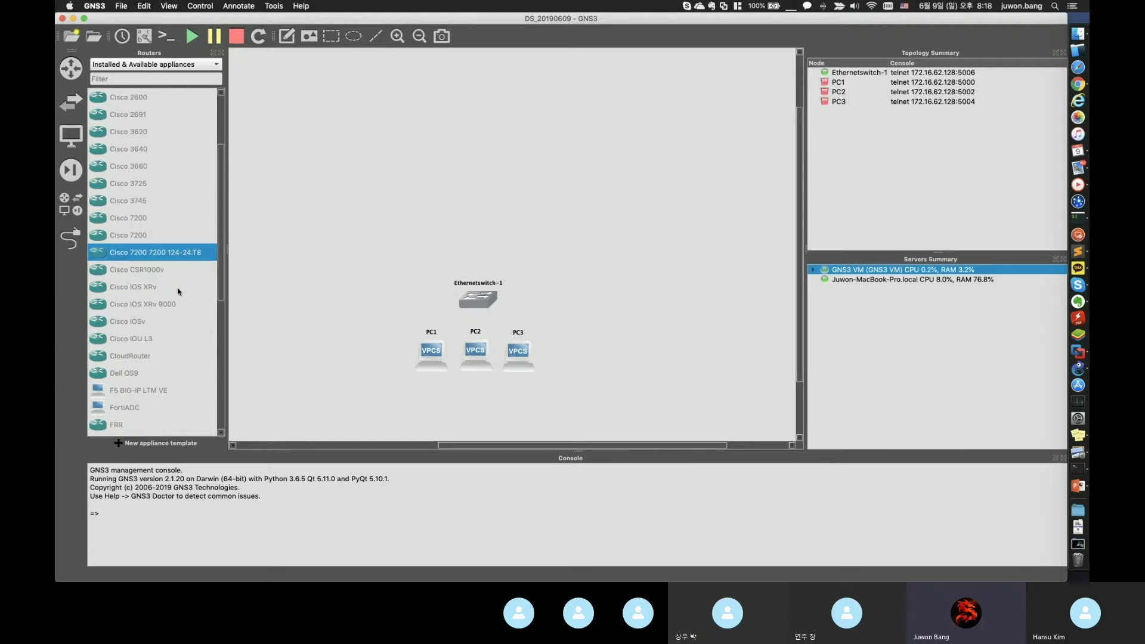
left_click_drag(140, 255, 484, 255)
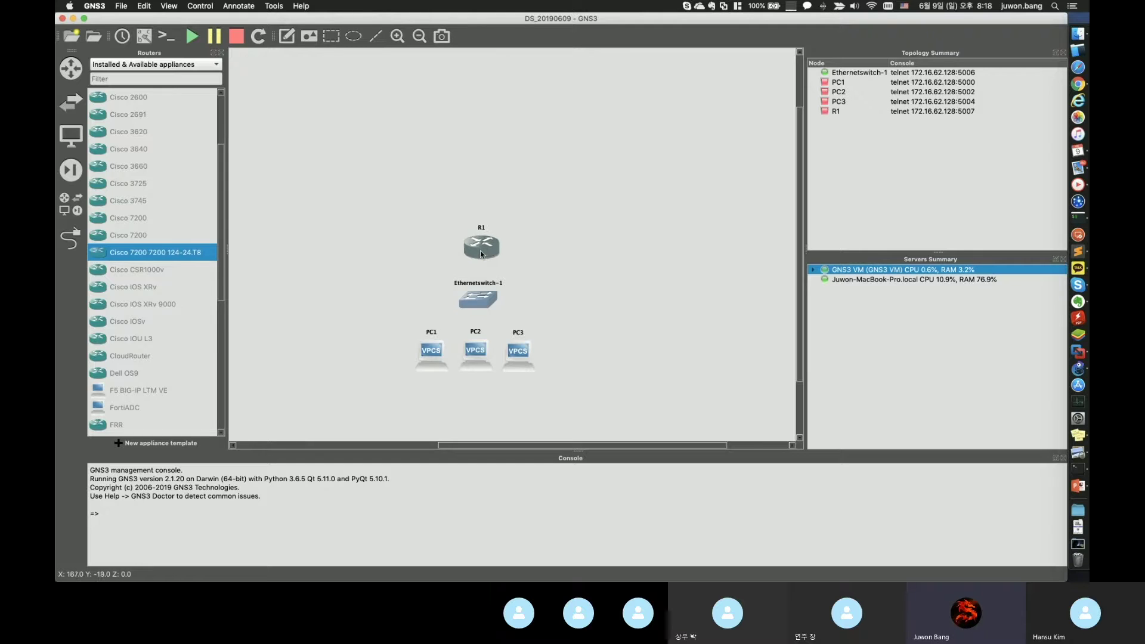
left_click_drag(478, 250, 517, 255)
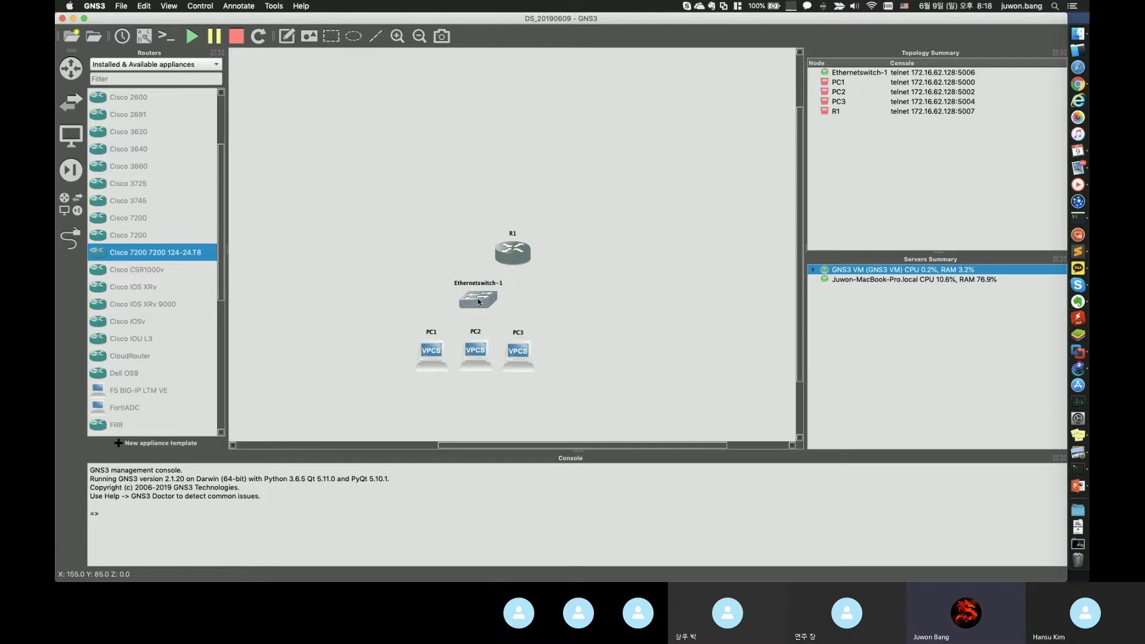
left_click_drag(479, 300, 472, 290)
left_click_drag(518, 260, 394, 364)
right_click(393, 363)
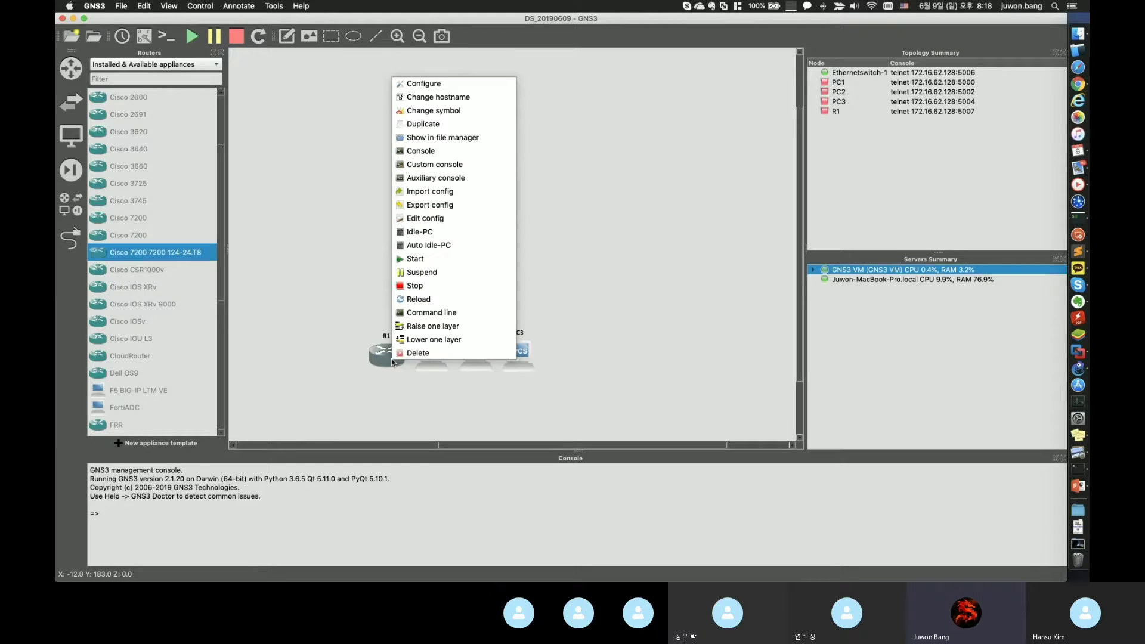
left_click(386, 361)
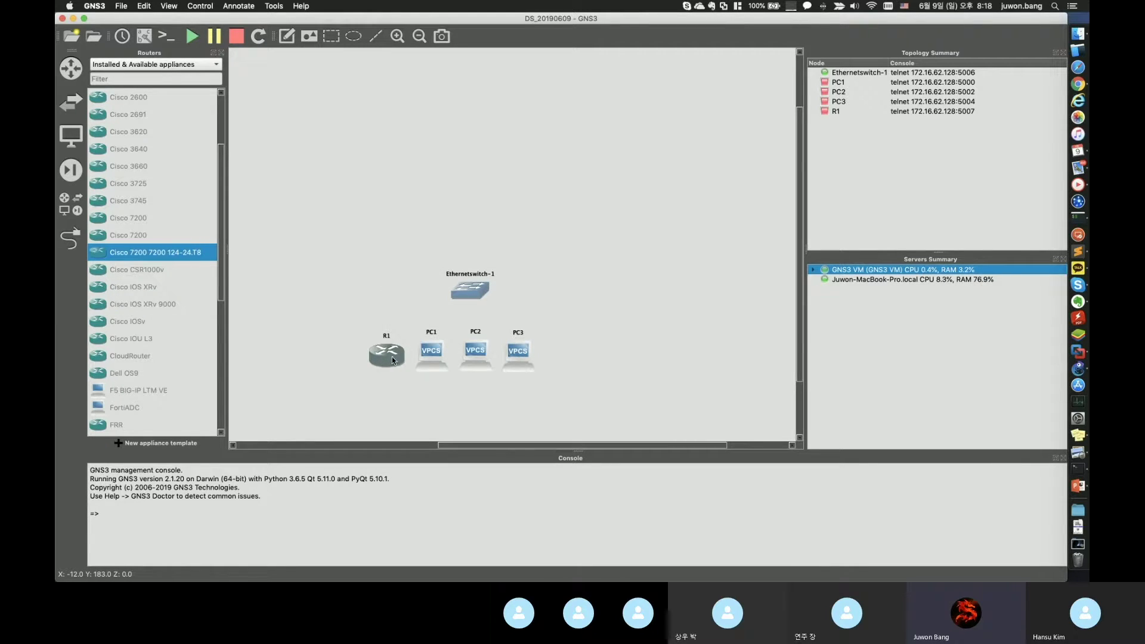
left_click_drag(471, 291, 465, 279)
left_click_drag(395, 354, 391, 356)
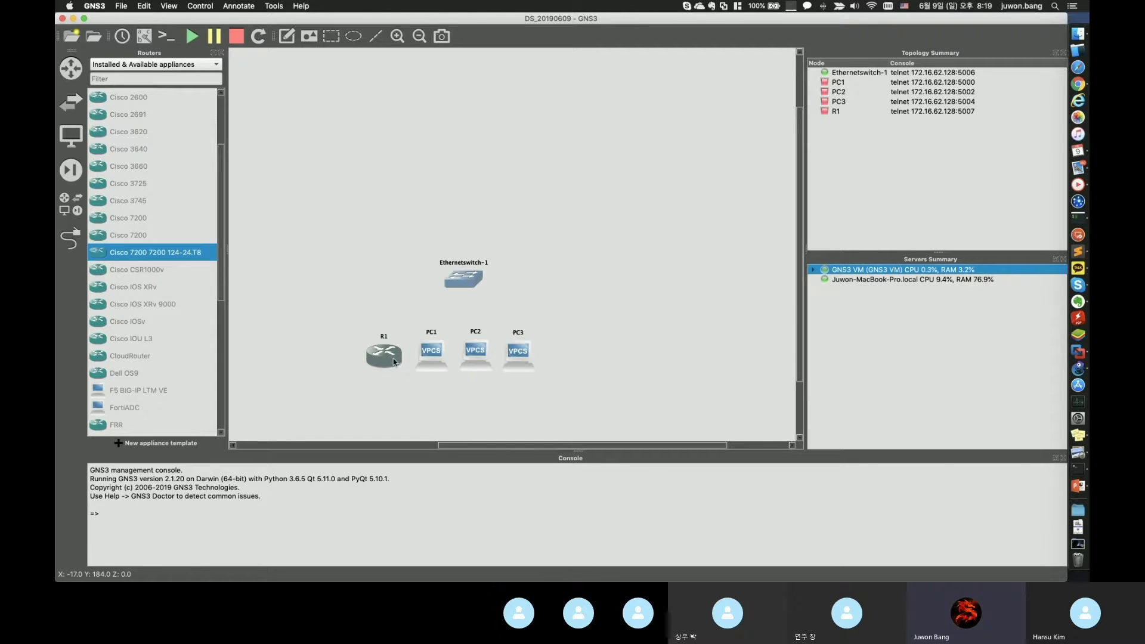
left_click_drag(435, 356, 513, 351)
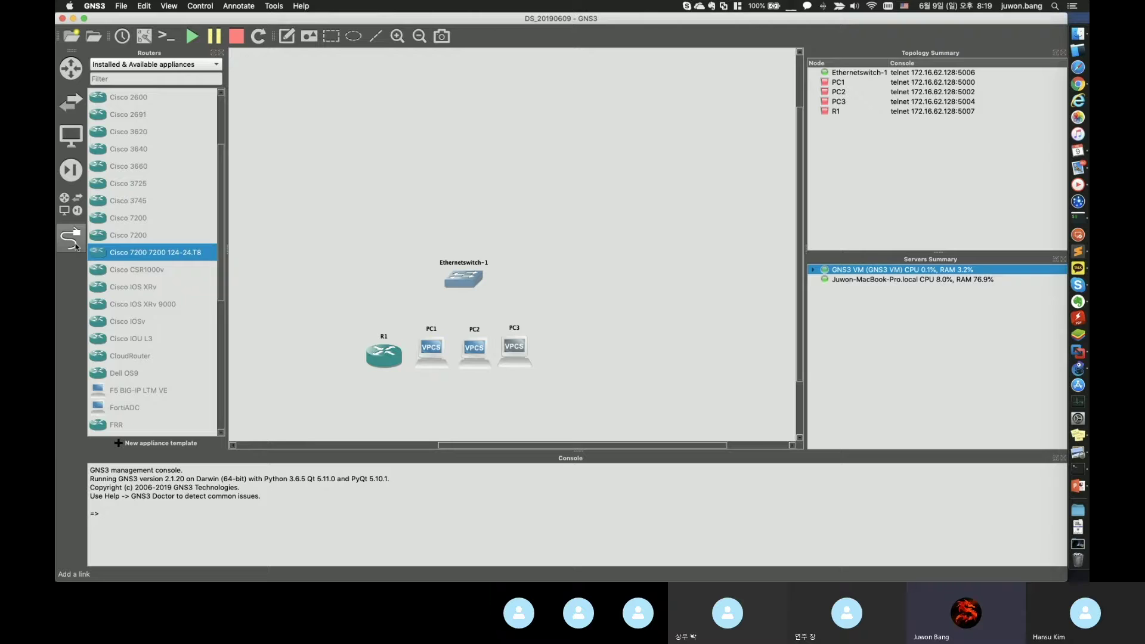
- Cable switch port Ethernet0 to R1's FastEthernet0/0
left_click(73, 245)
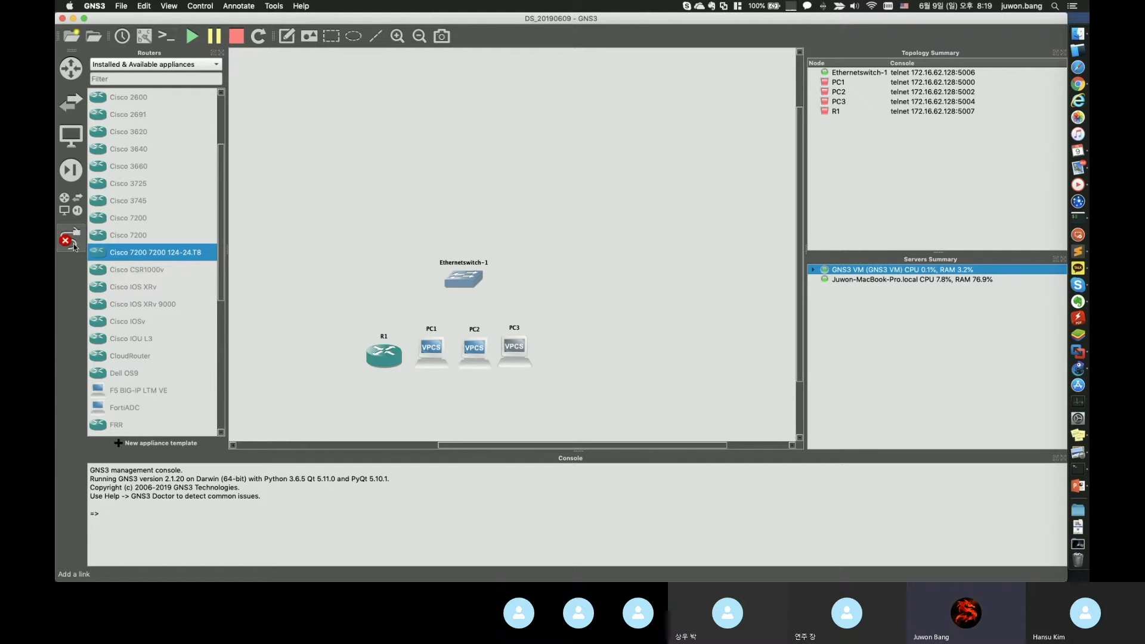
left_click(471, 281)
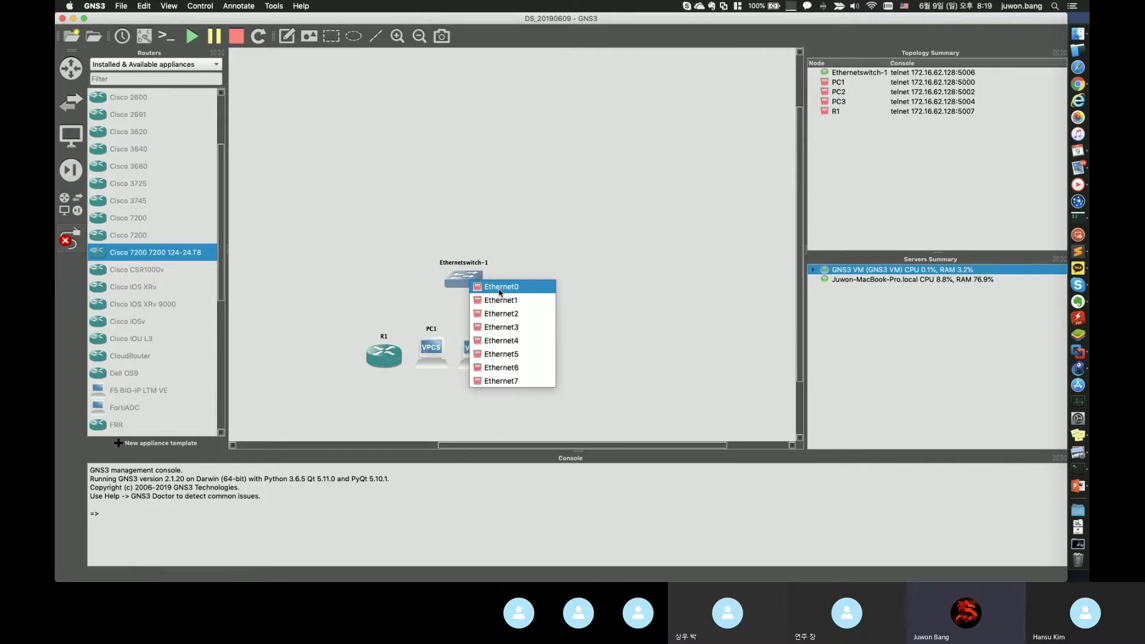
left_click(500, 291)
left_click(389, 354)
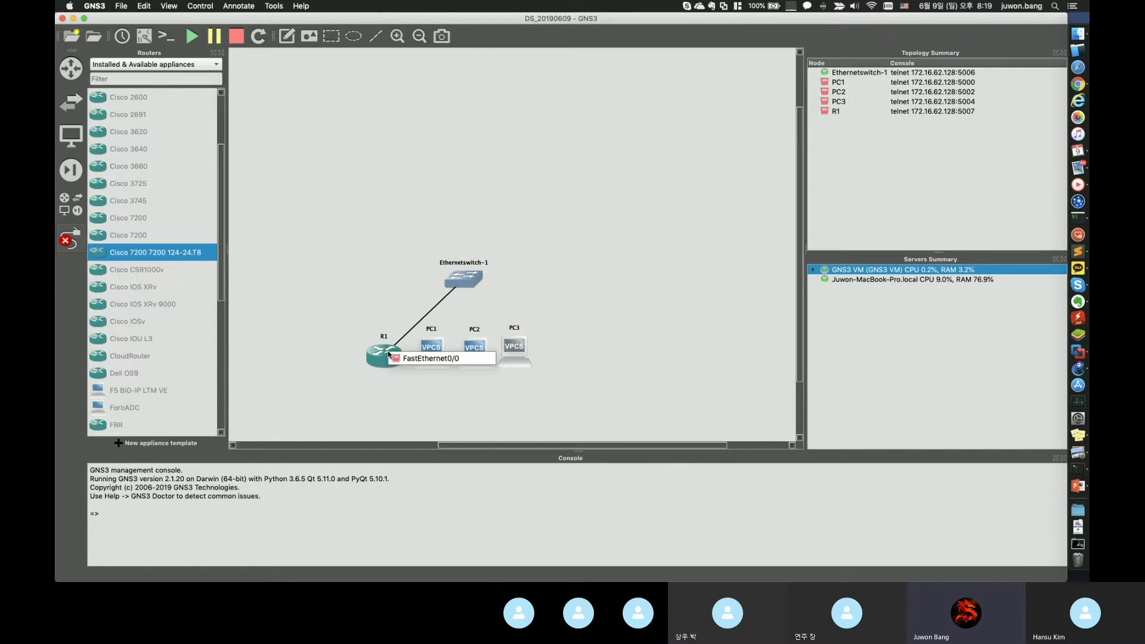
left_click(430, 359)
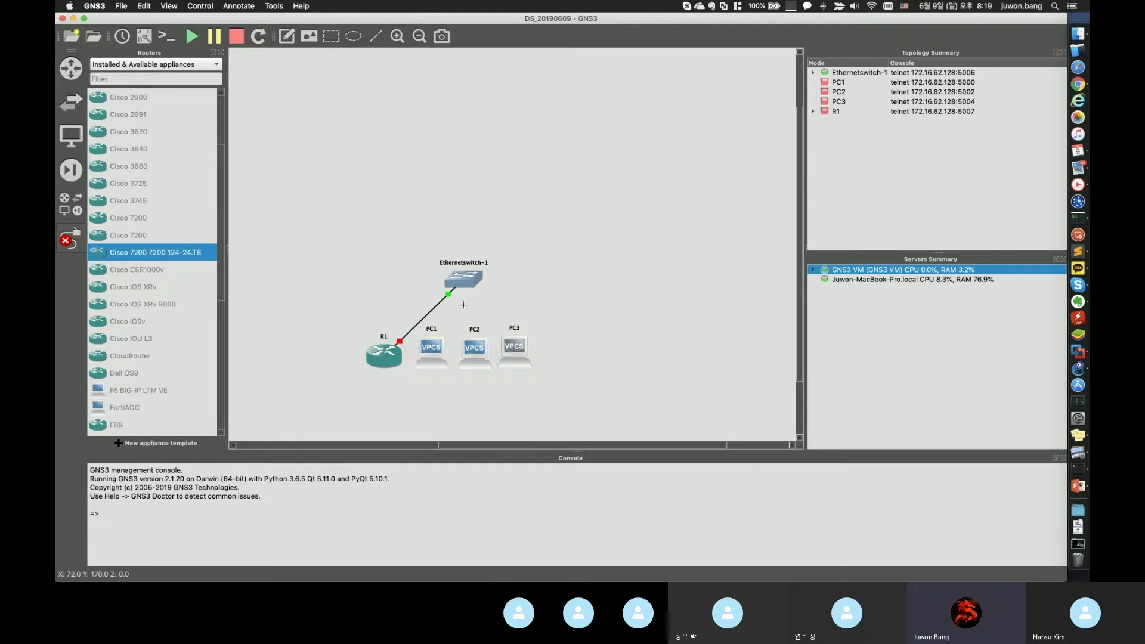
- Link free Ethernetswitch-1 ports to PC1 and to PC2's Ethernet0
left_click(465, 278)
left_click(484, 297)
left_click(607, 310)
left_click(477, 281)
left_click(501, 305)
left_click(435, 351)
left_click(458, 360)
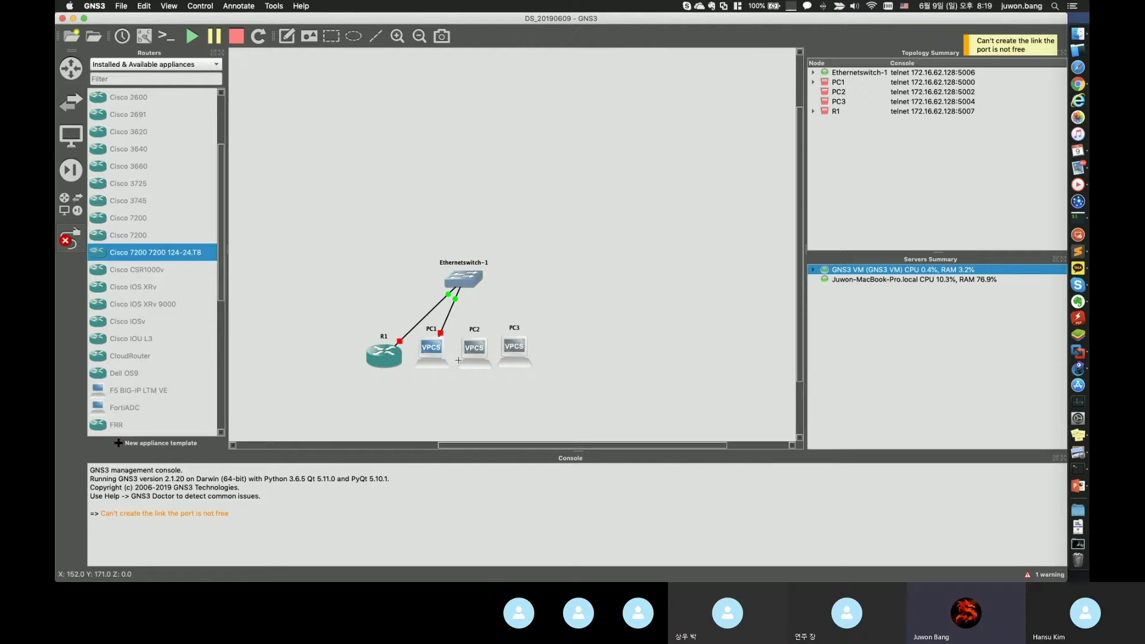
left_click(464, 278)
left_click(486, 304)
left_click(482, 351)
left_click(482, 354)
- Link a free switch port to PC3's Ethernet0, then nudge R1 slightly up
left_click(464, 277)
left_click(480, 304)
left_click(612, 310)
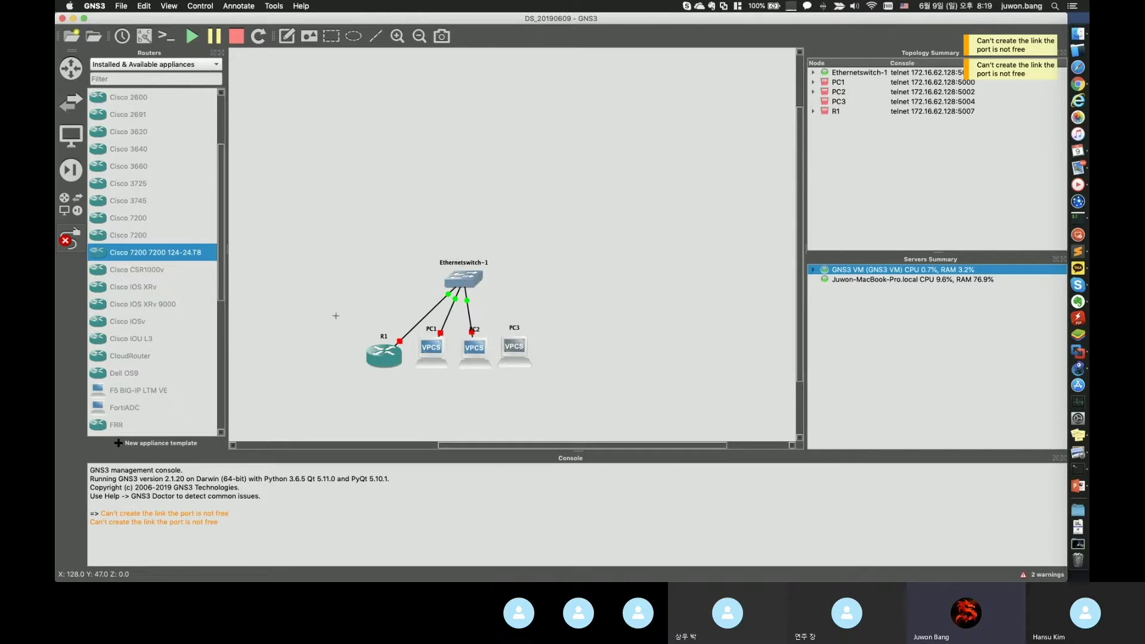
left_click(473, 277)
left_click(511, 324)
left_click(516, 349)
left_click(540, 358)
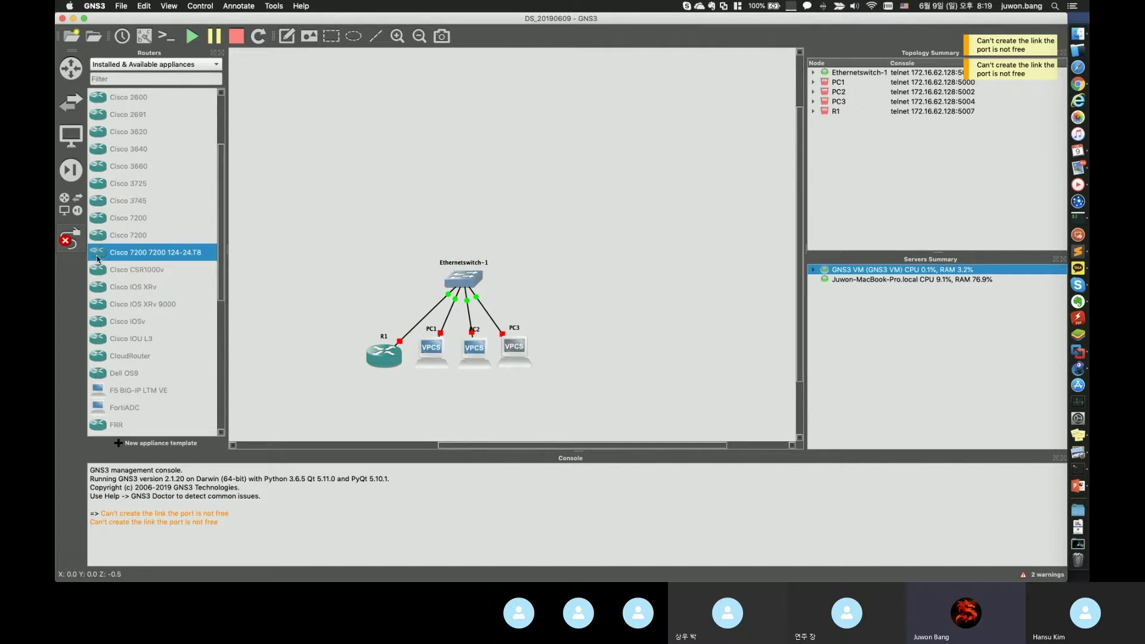
left_click(70, 238)
left_click_drag(388, 357, 386, 352)
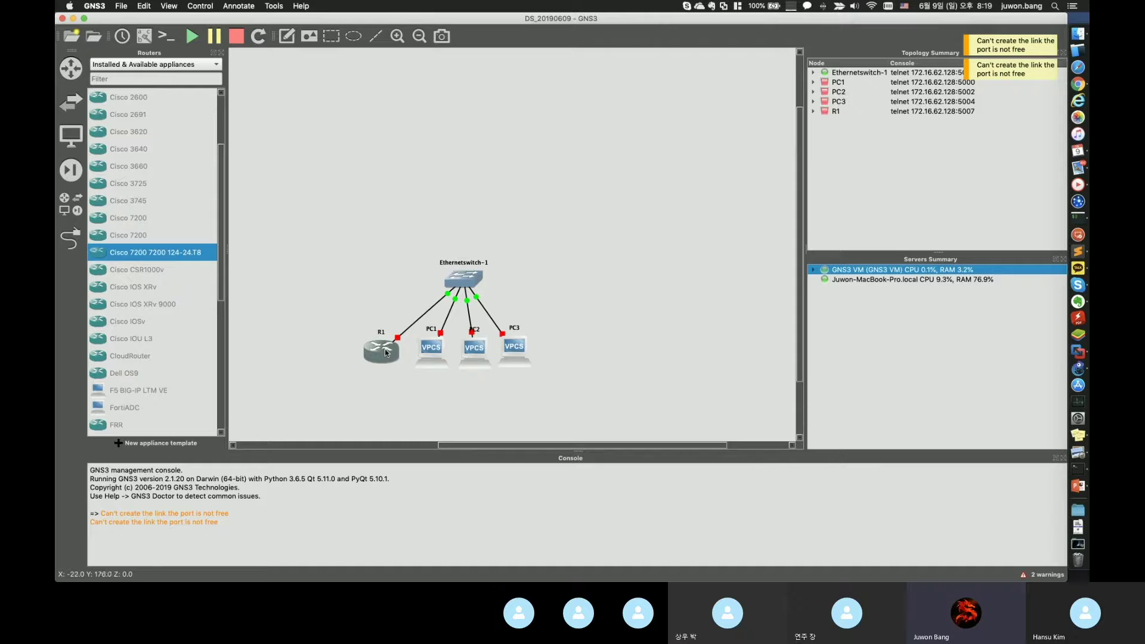
- Select PC1, PC2 and PC3 together and start them
left_click_drag(543, 385, 418, 328)
right_click(440, 351)
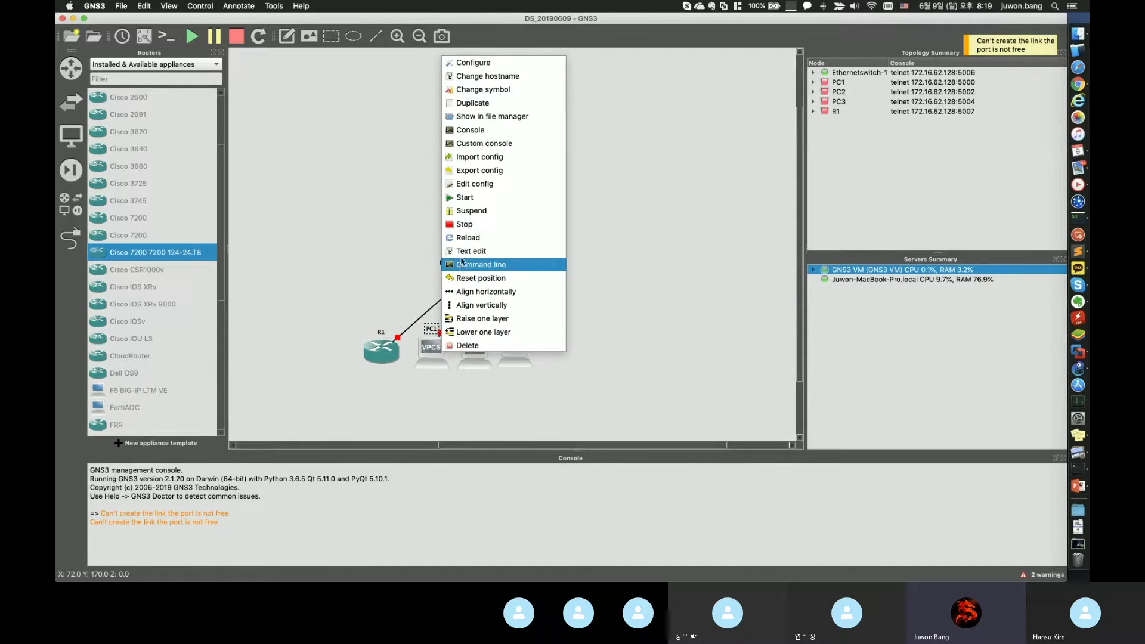
left_click(480, 198)
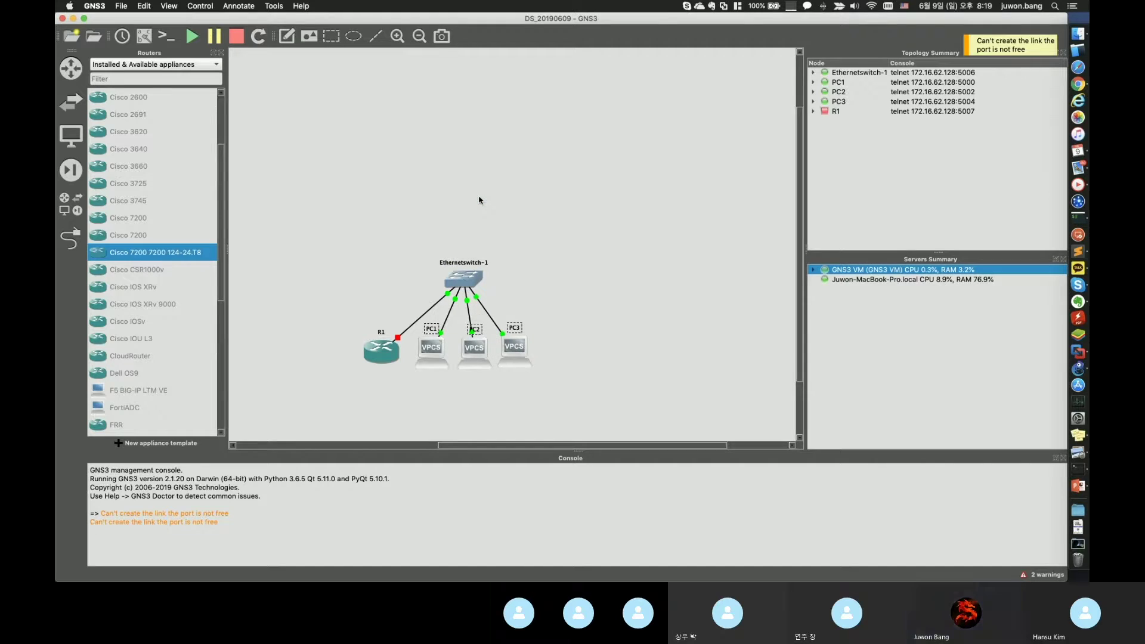
- Find router R1 in the topology summary and start it
left_click(853, 91)
left_click(841, 86)
left_click(837, 109)
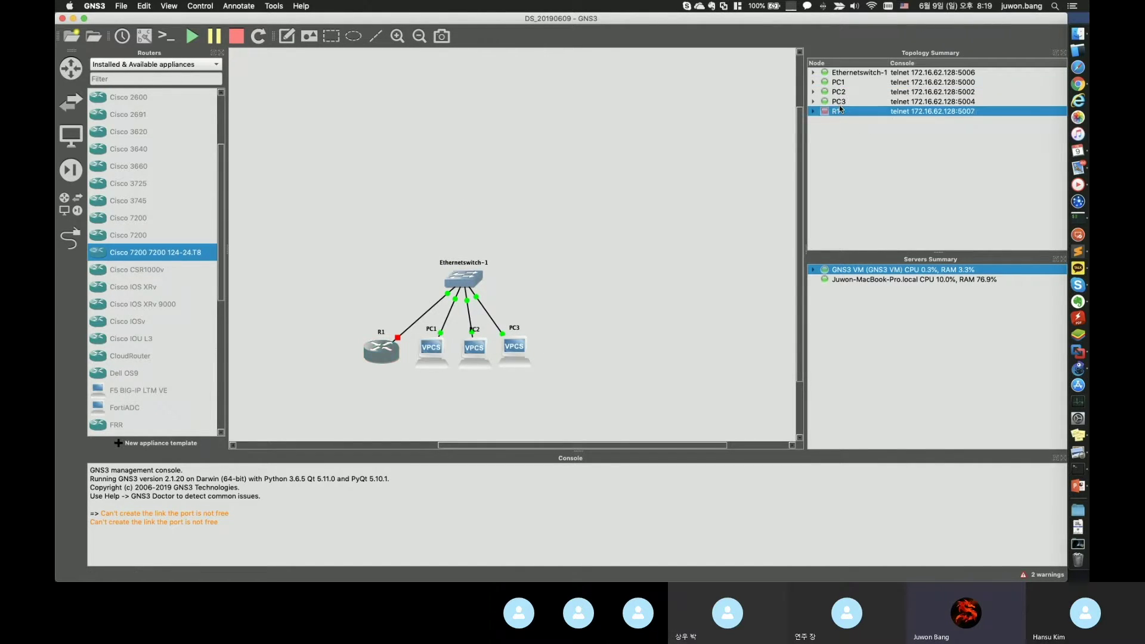
left_click(845, 101)
right_click(380, 354)
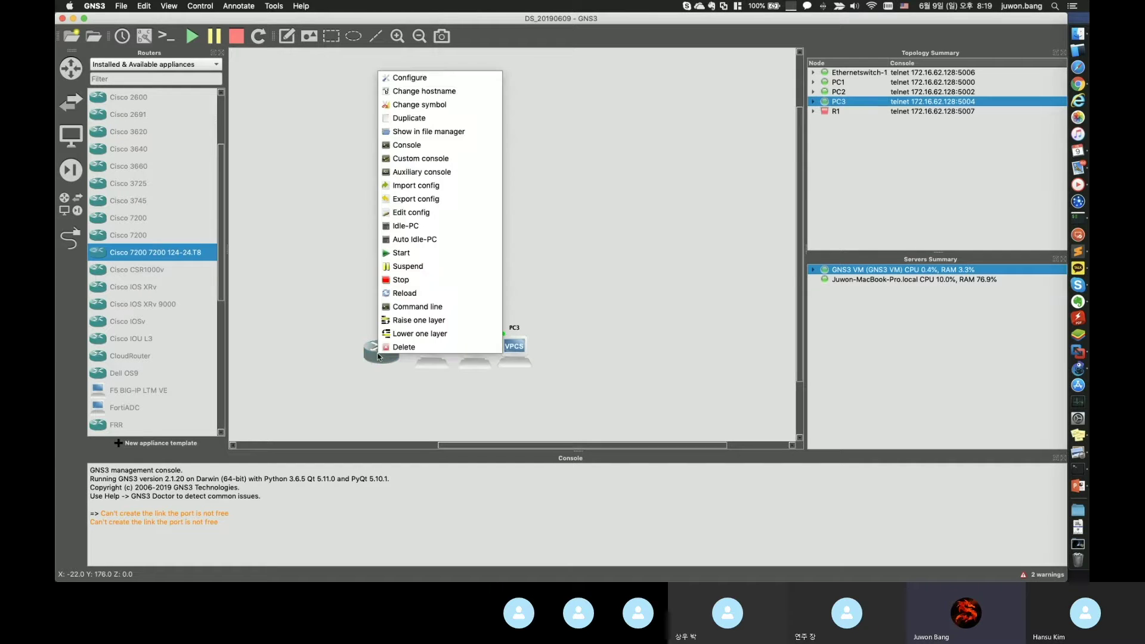
left_click(425, 258)
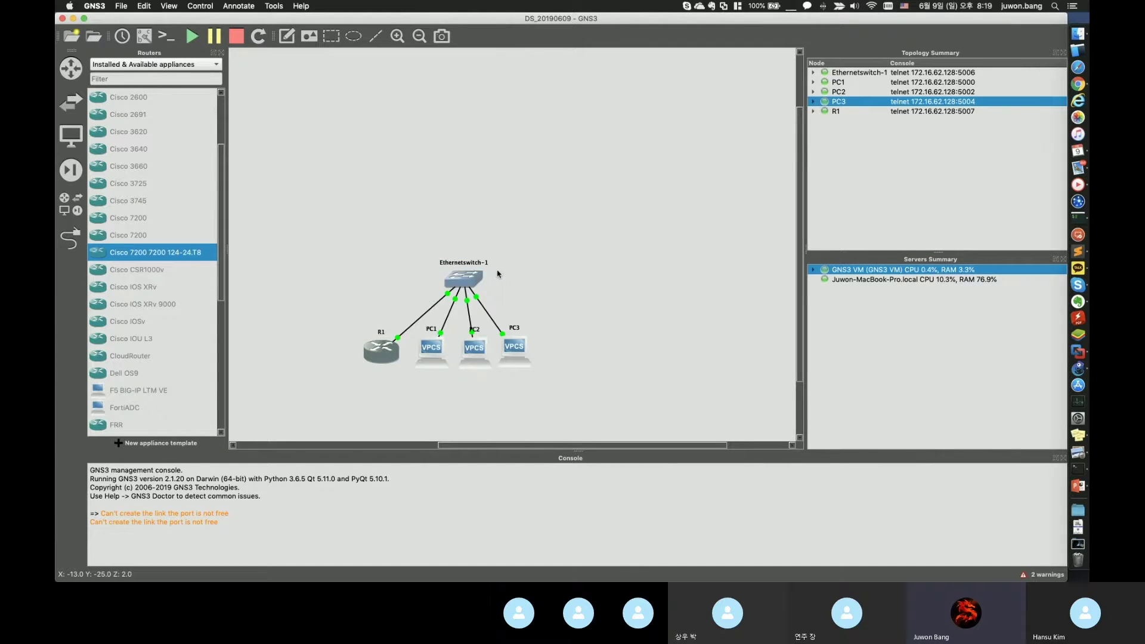
- Review R1's general, memory, slots, environment and advanced settings, then cancel without changes
right_click(388, 355)
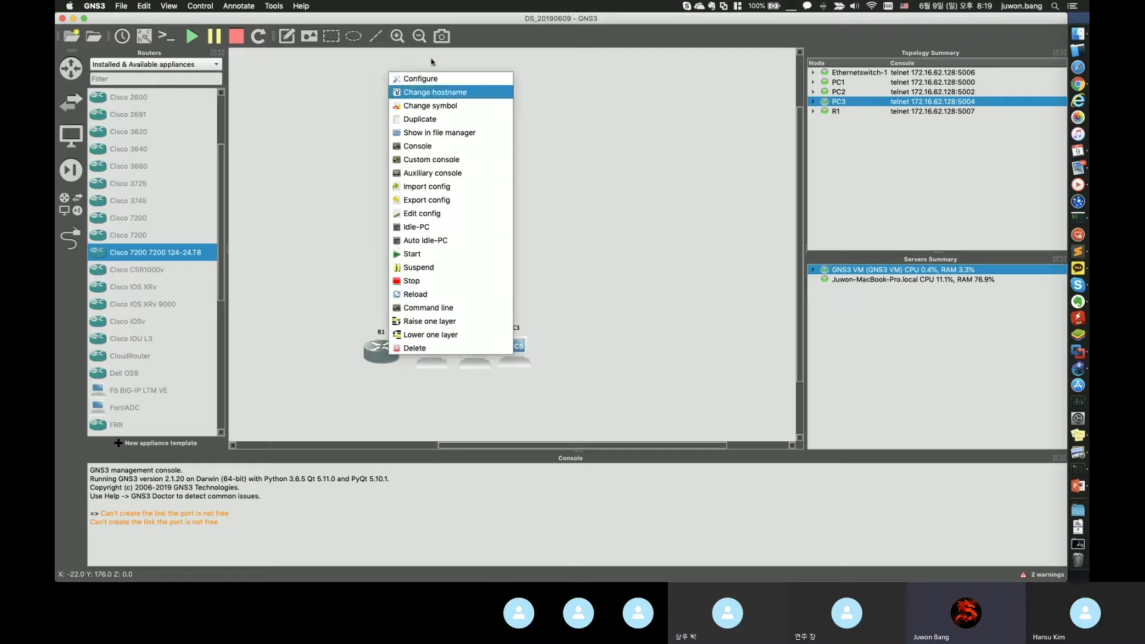
left_click(419, 80)
left_click(507, 205)
left_click(457, 205)
left_click(581, 206)
left_click(543, 205)
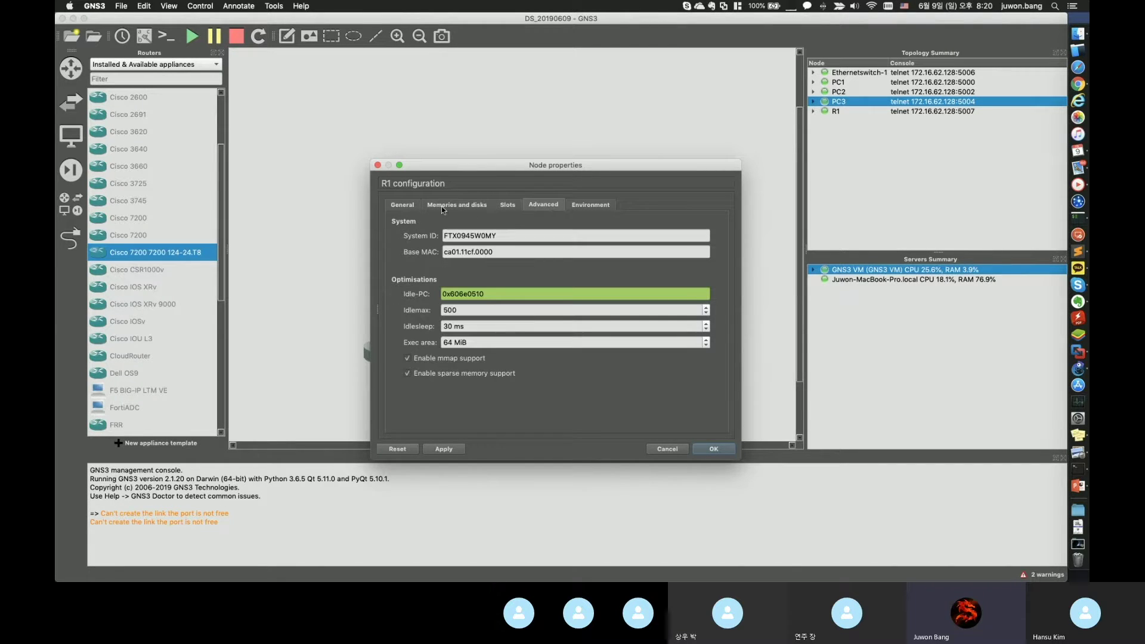
left_click(417, 206)
left_click(433, 207)
left_click(507, 204)
left_click(401, 206)
left_click(667, 448)
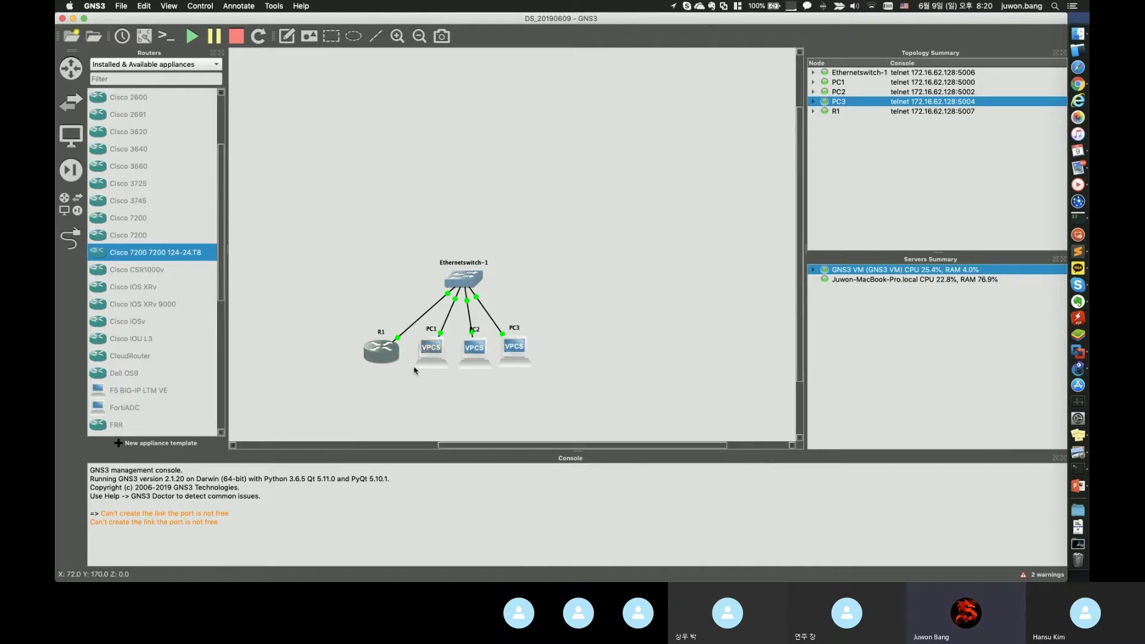
- Reload router R1
right_click(387, 347)
left_click(394, 286)
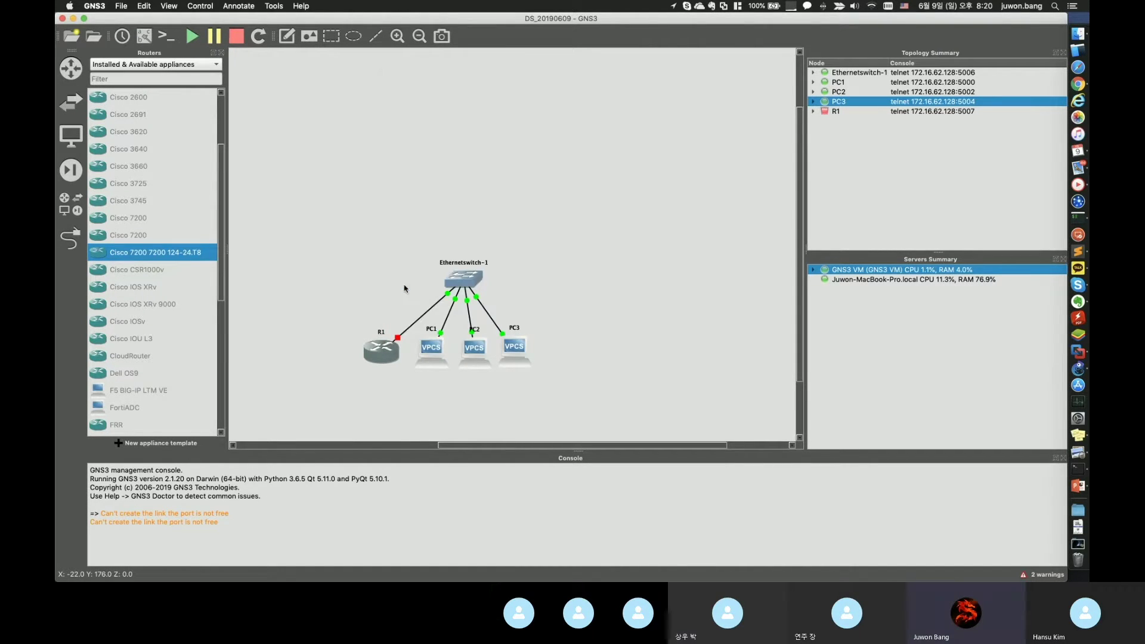
right_click(381, 360)
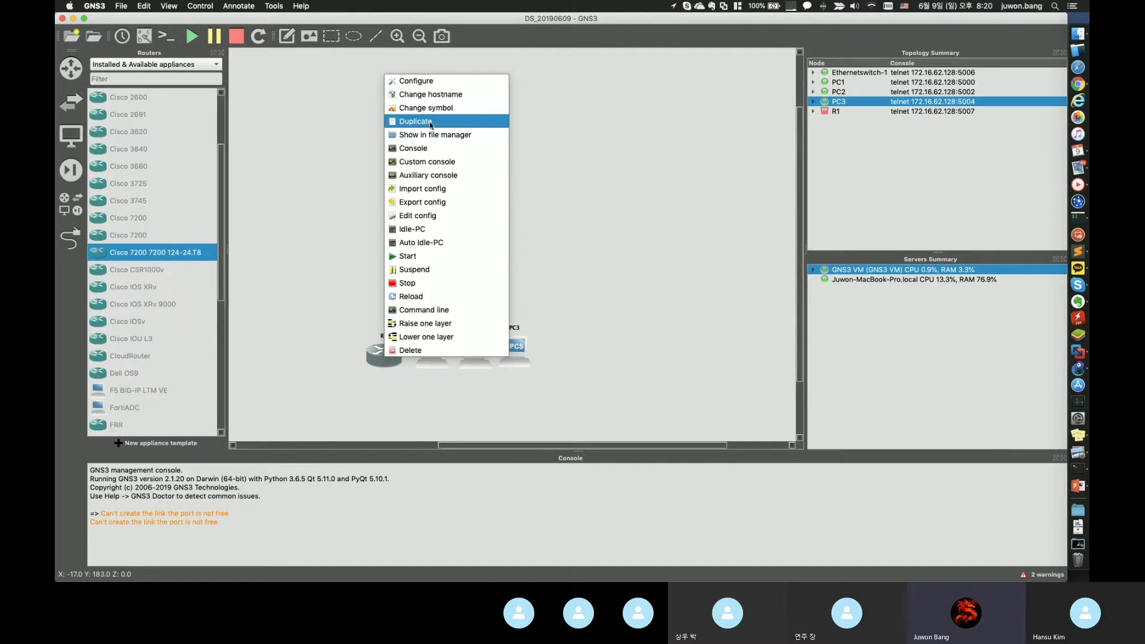
- Change the router's hostname from R1 to DHCP_Server
left_click(461, 95)
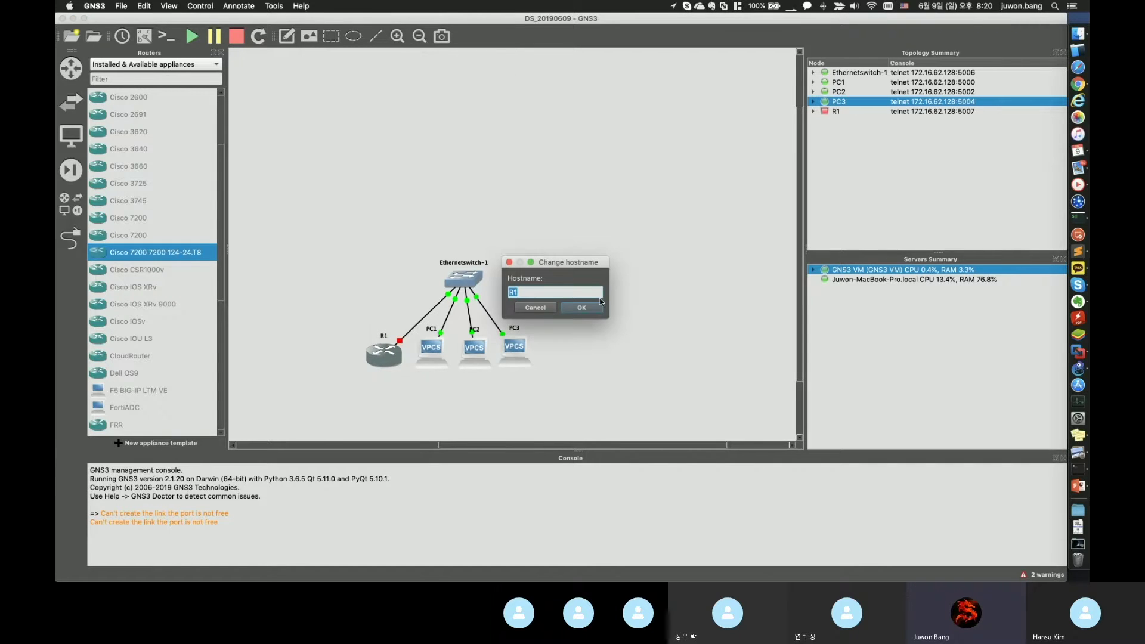
key("BackSpace")
type("DHCP_Server")
key("Return")
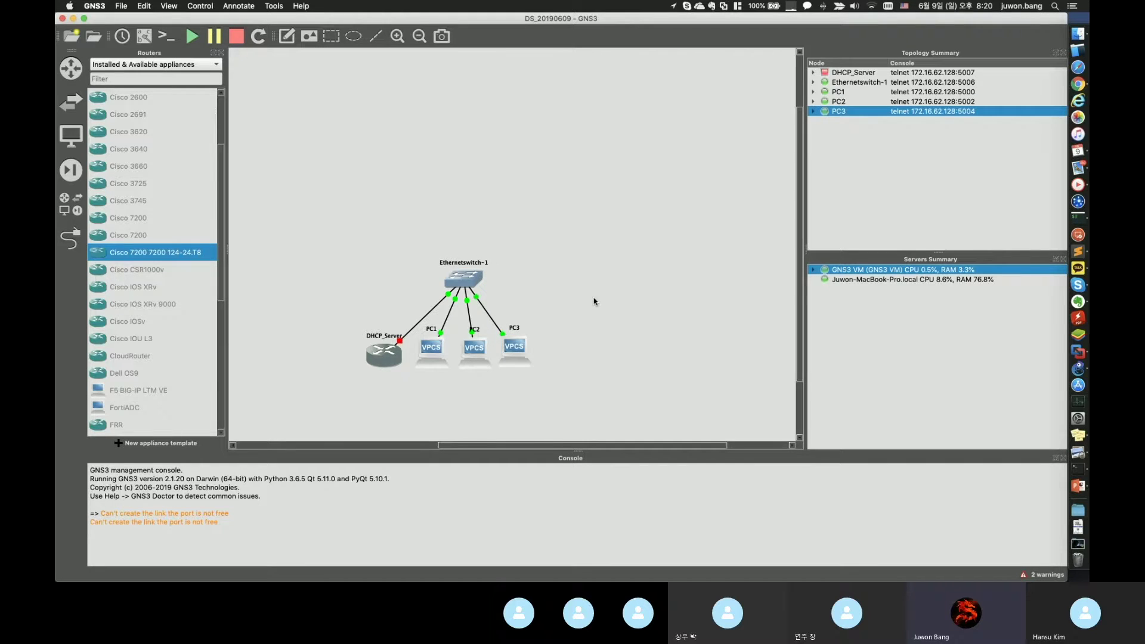
- Start DHCP_Server and nudge it and PC3 slightly on the canvas
right_click(384, 358)
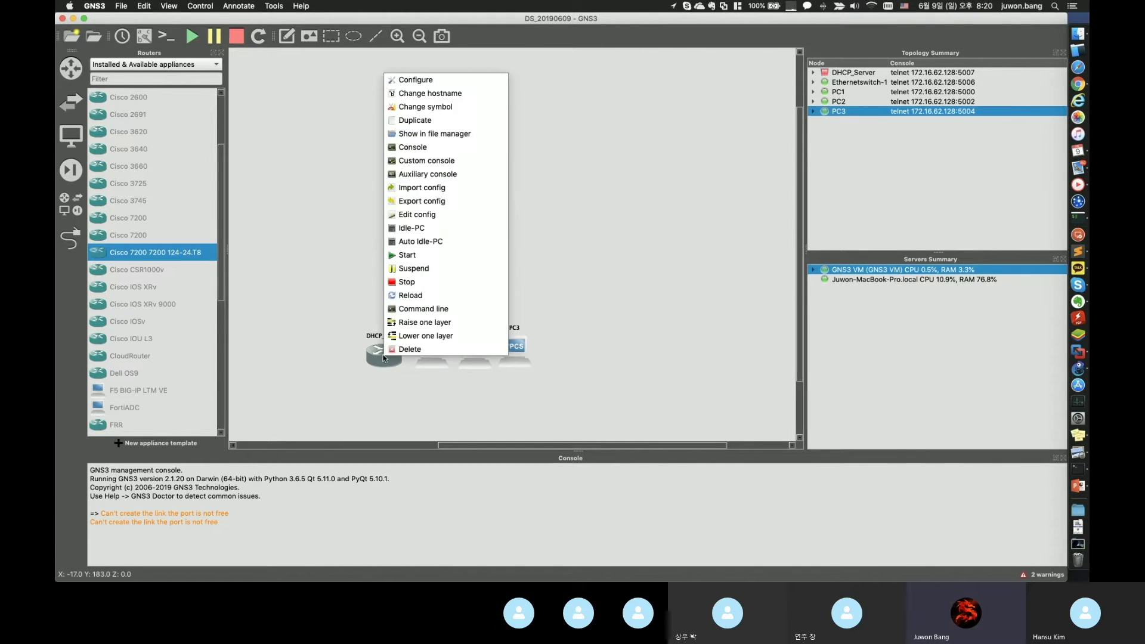
left_click(408, 255)
left_click_drag(384, 357, 381, 359)
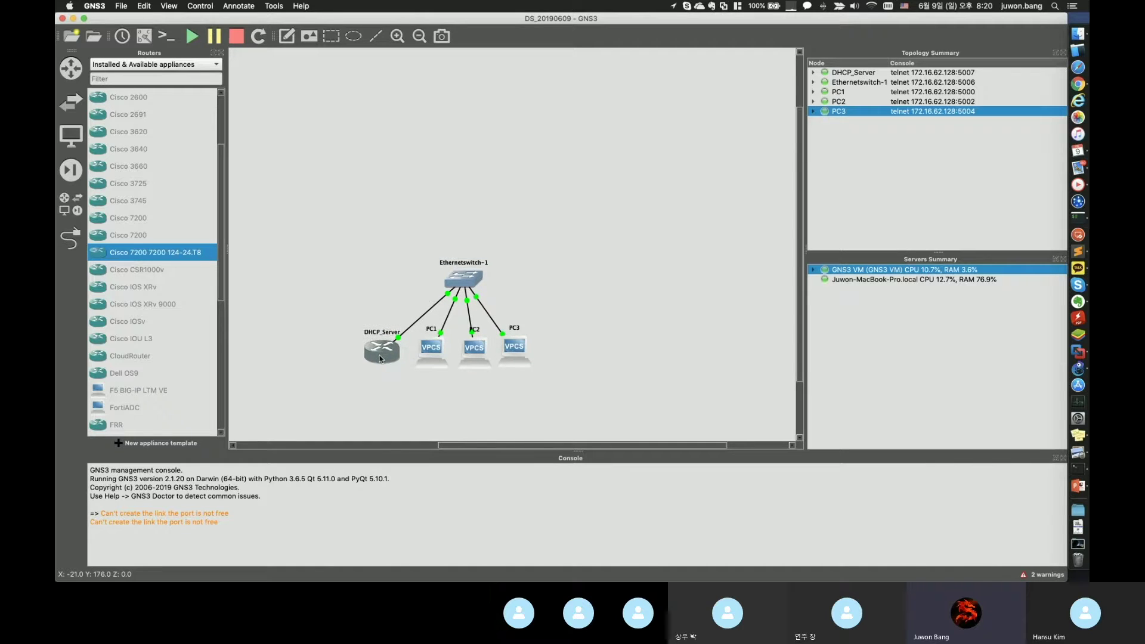
left_click_drag(514, 355, 516, 356)
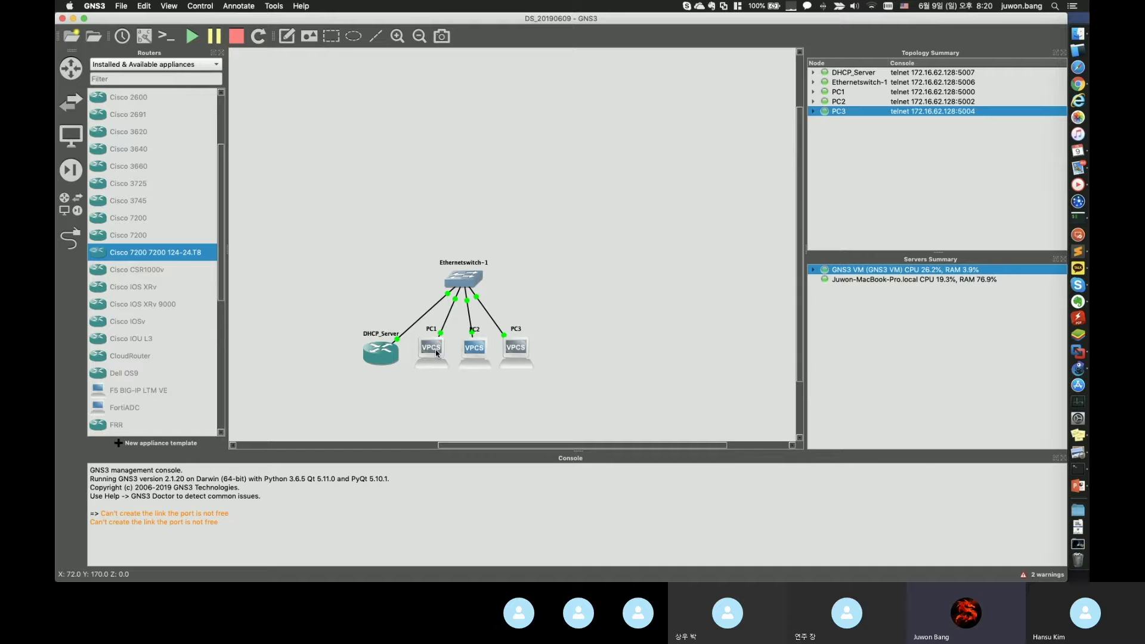
- Open PC1's console and list the VPCS commands with ?
double_click(436, 350)
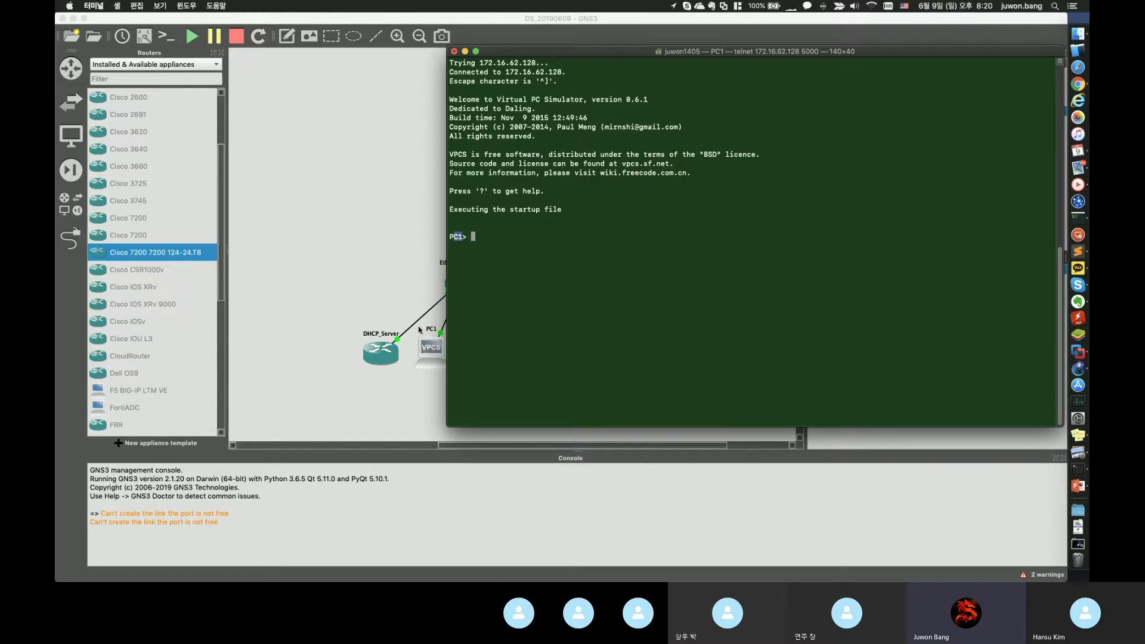
left_click(441, 317)
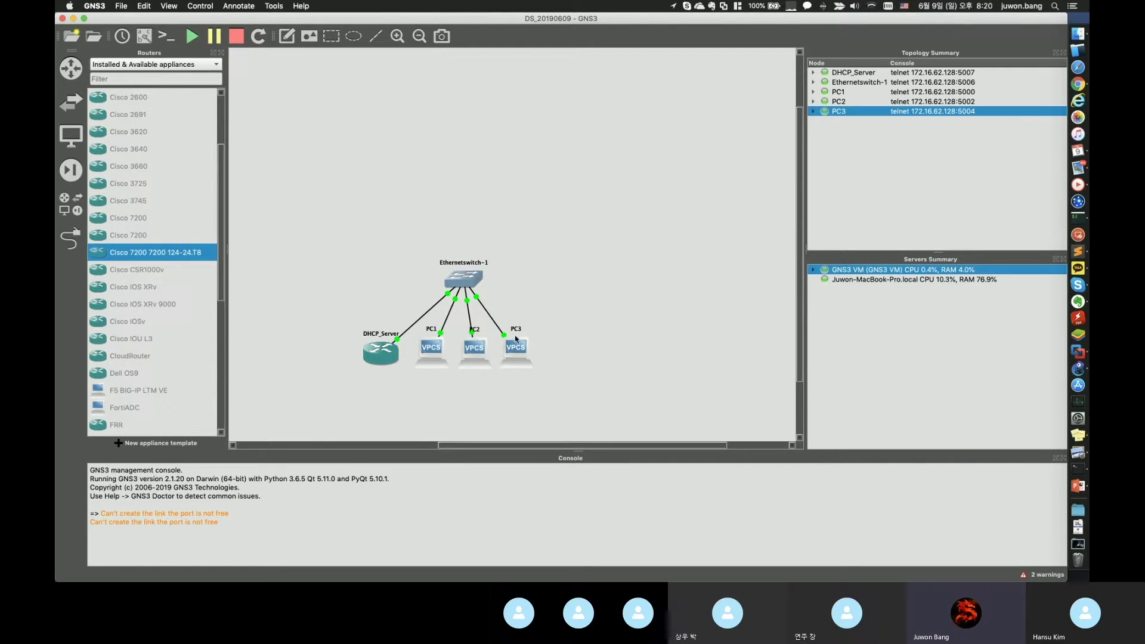
key("super+Tab")
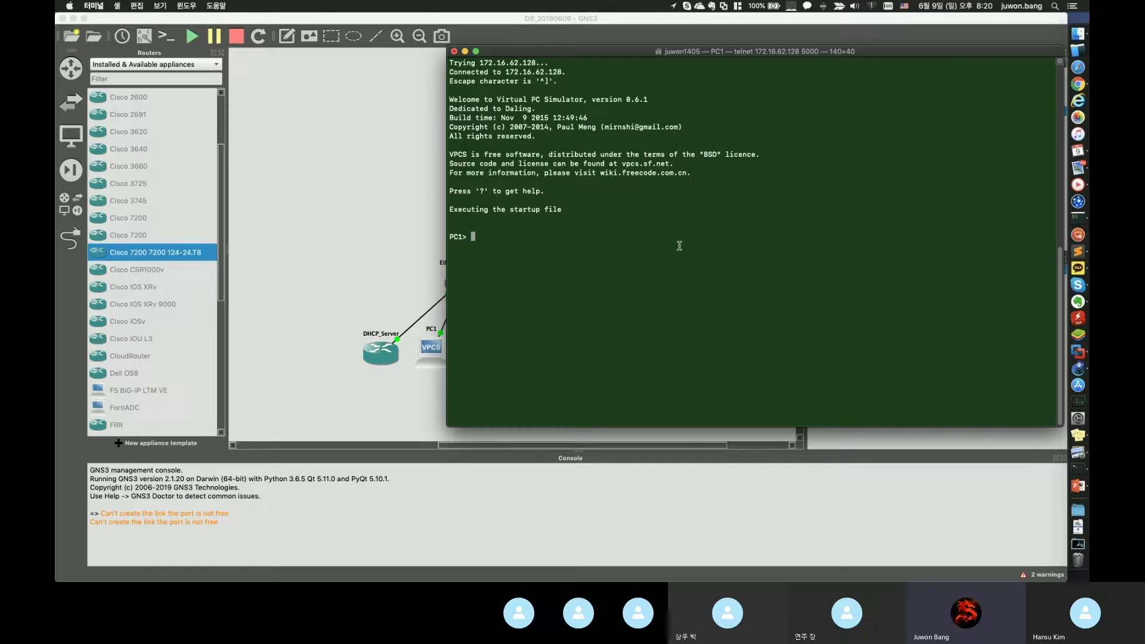
type("sho")
key("BackSpace")
key("BackSpace")
type("?")
key("Return")
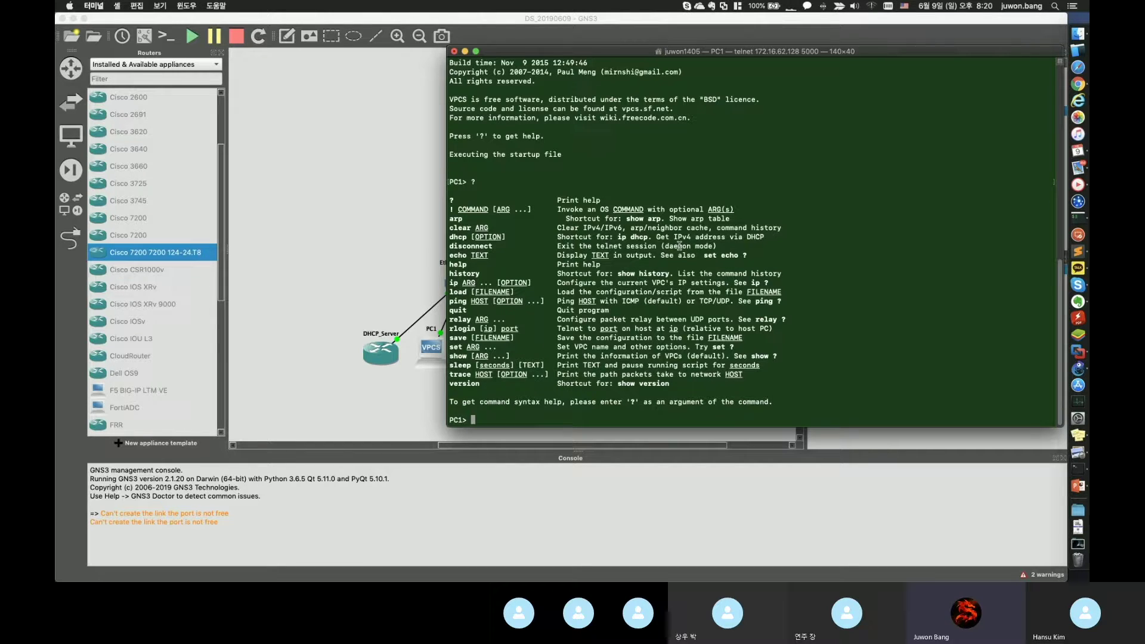
- Run show ip on PC1, which shows no address yet (0.0.0.0/0)
type("show ip")
key("Return")
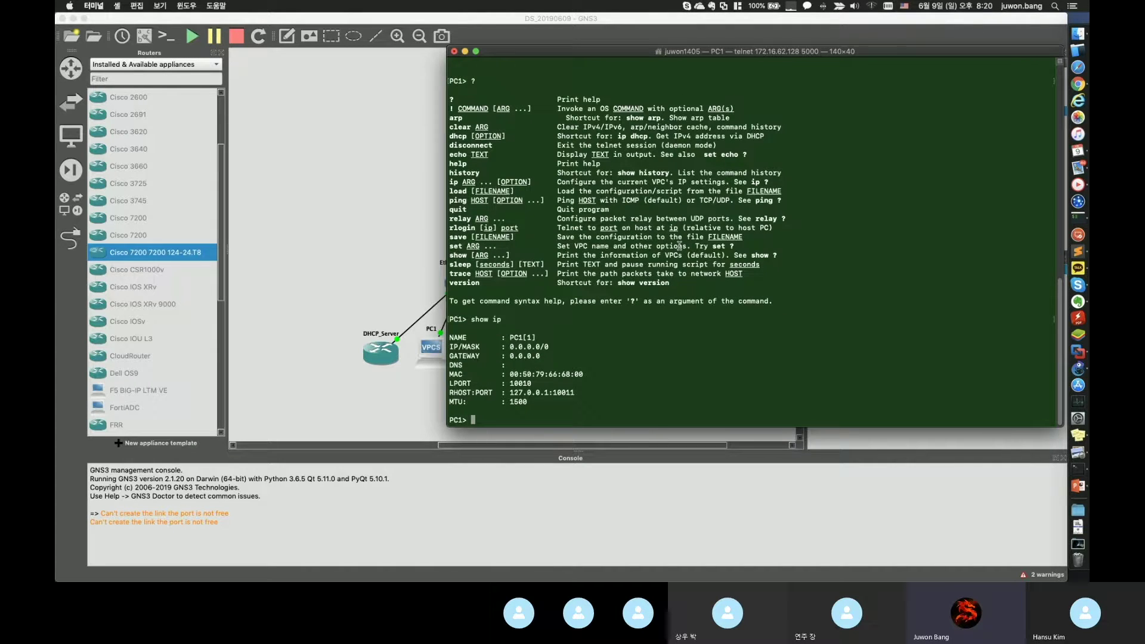
left_click_drag(450, 337, 593, 402)
left_click(593, 389)
- Show the dhcp ? help and review its -d, -r and -x options
type("dhcp ?")
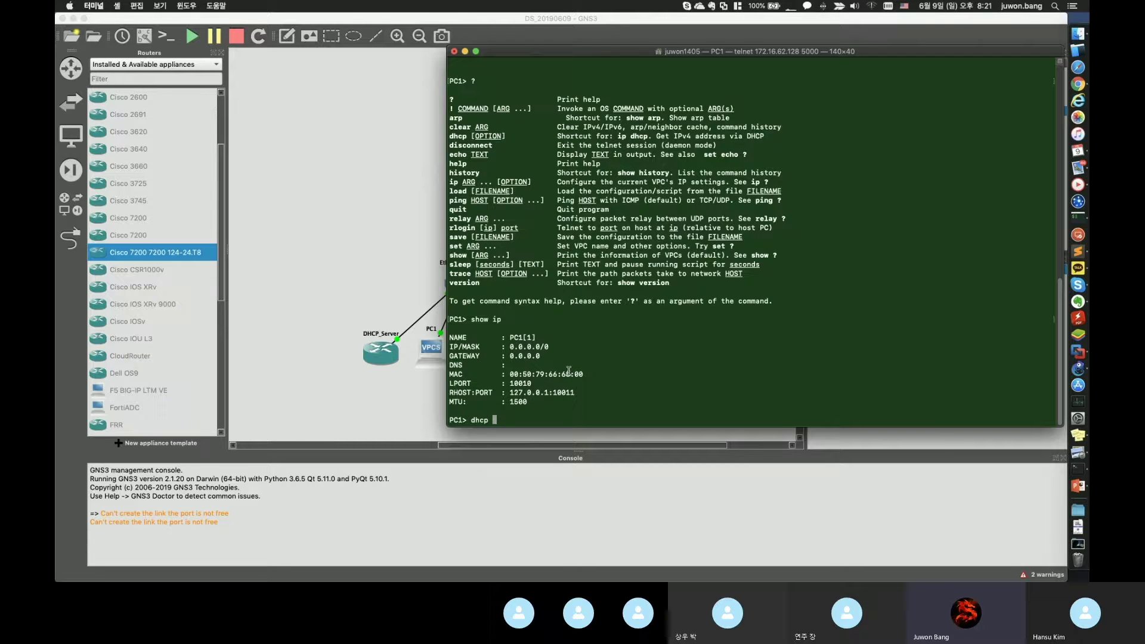
key("Return")
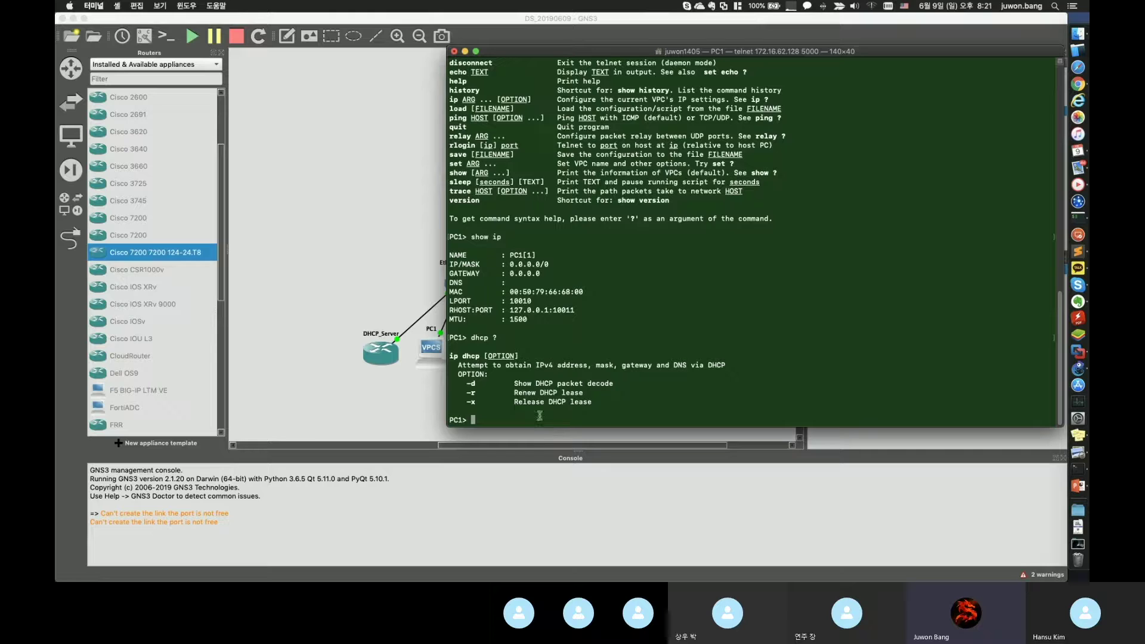
left_click_drag(514, 393, 591, 386)
triple_click(573, 385)
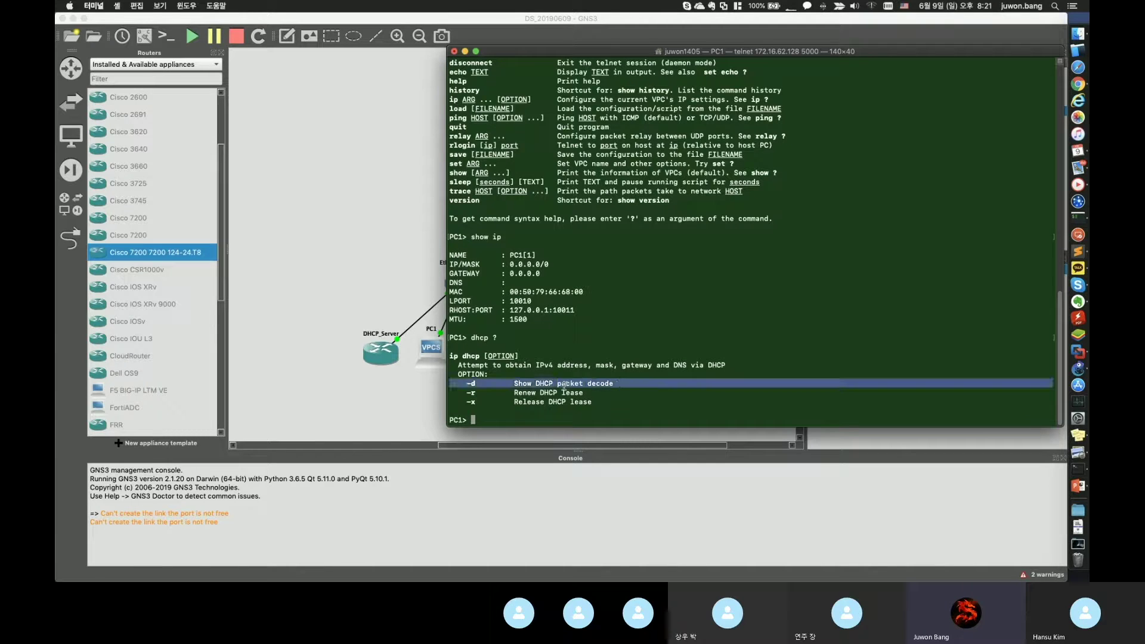
triple_click(543, 393)
triple_click(541, 403)
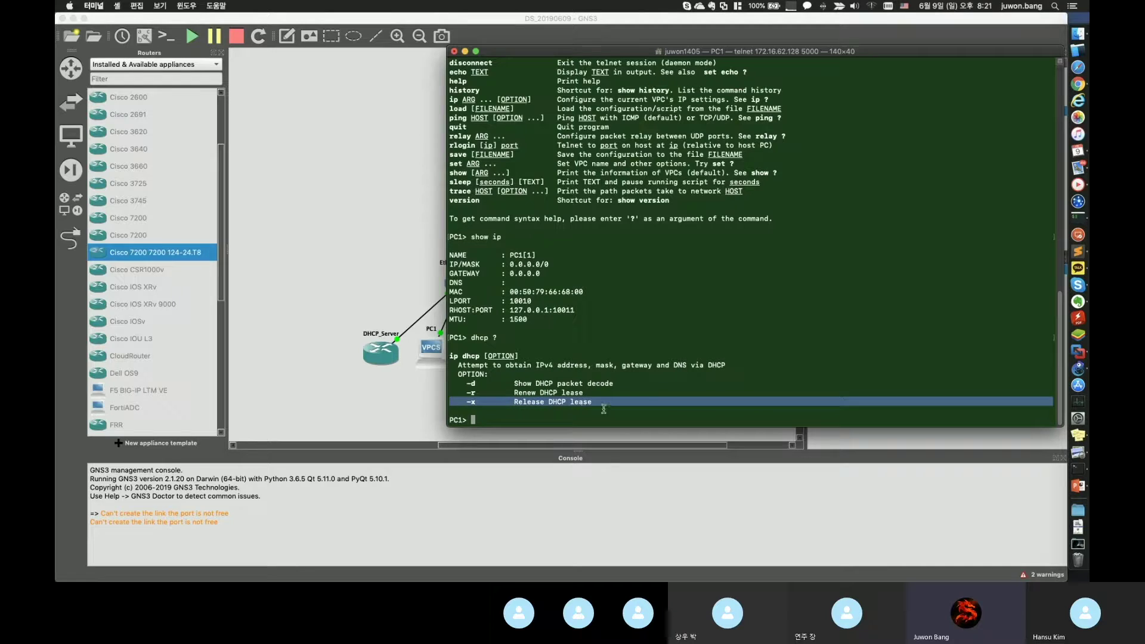
left_click(622, 387)
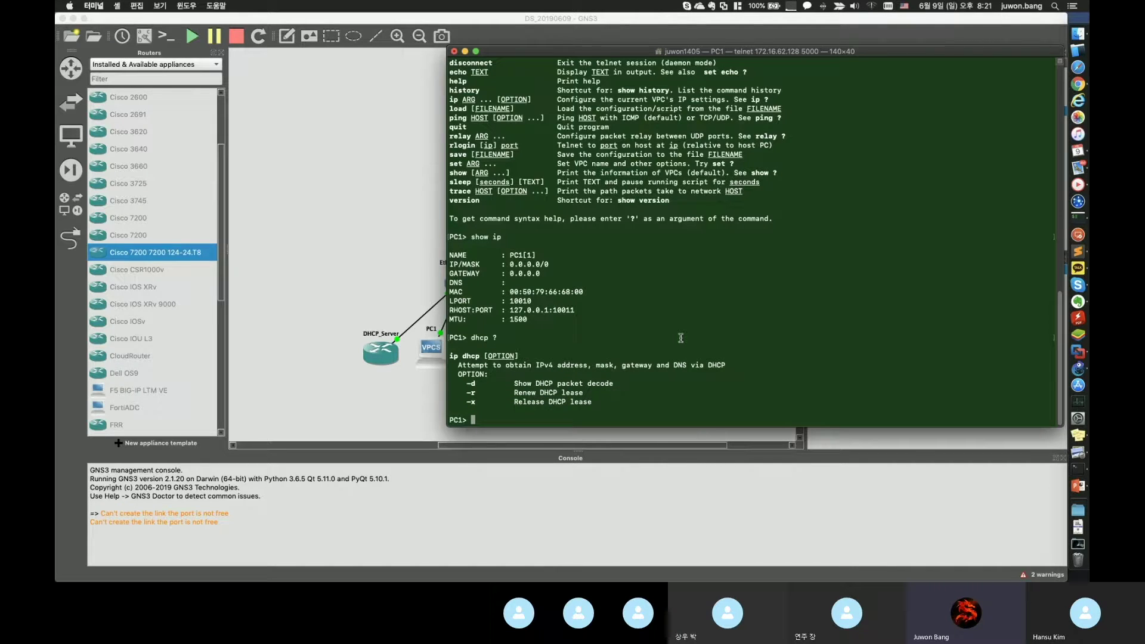
- Run dhcp -d on PC1, which fails with 'Can't find dhcp server', and open DHCP_Server's console
type("dhcp -d")
key("Return")
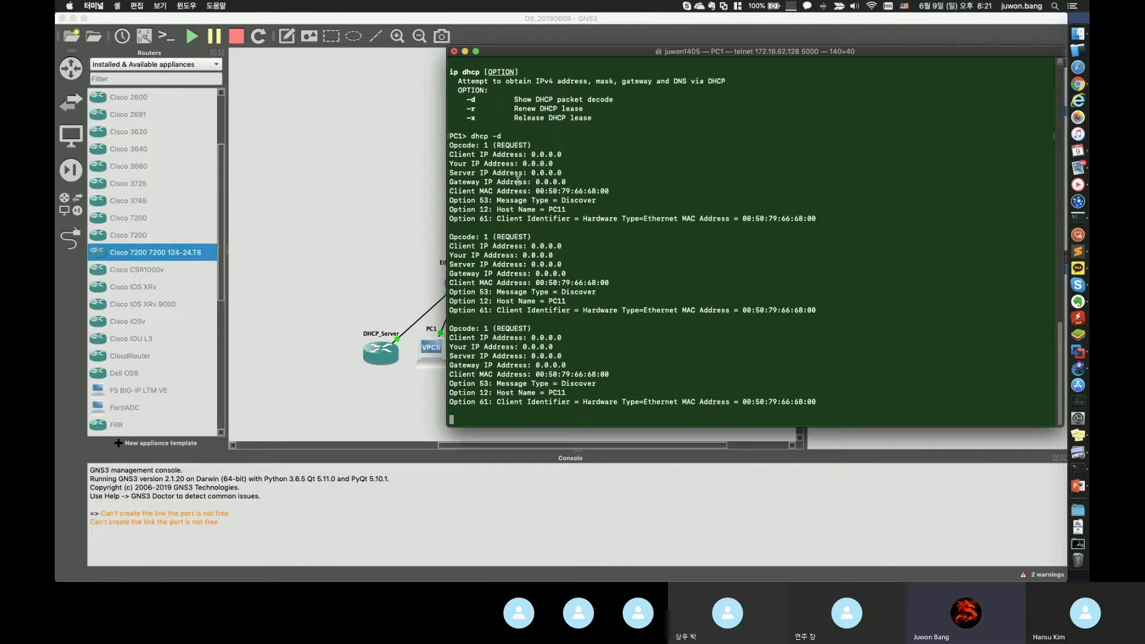
left_click_drag(556, 402, 449, 109)
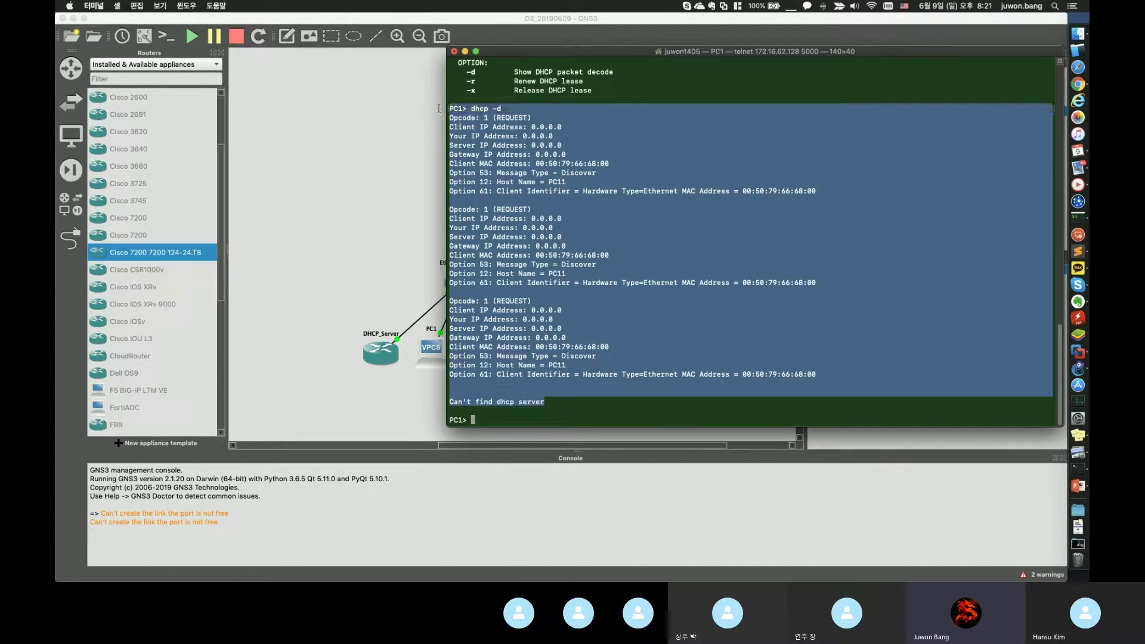
left_click(337, 265)
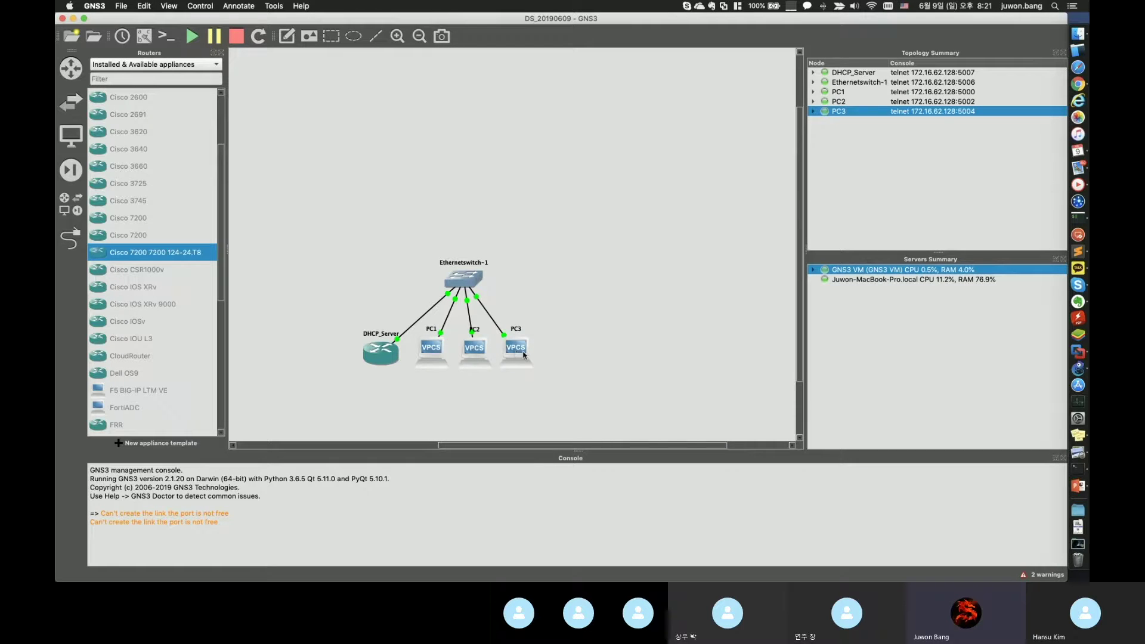
double_click(386, 356)
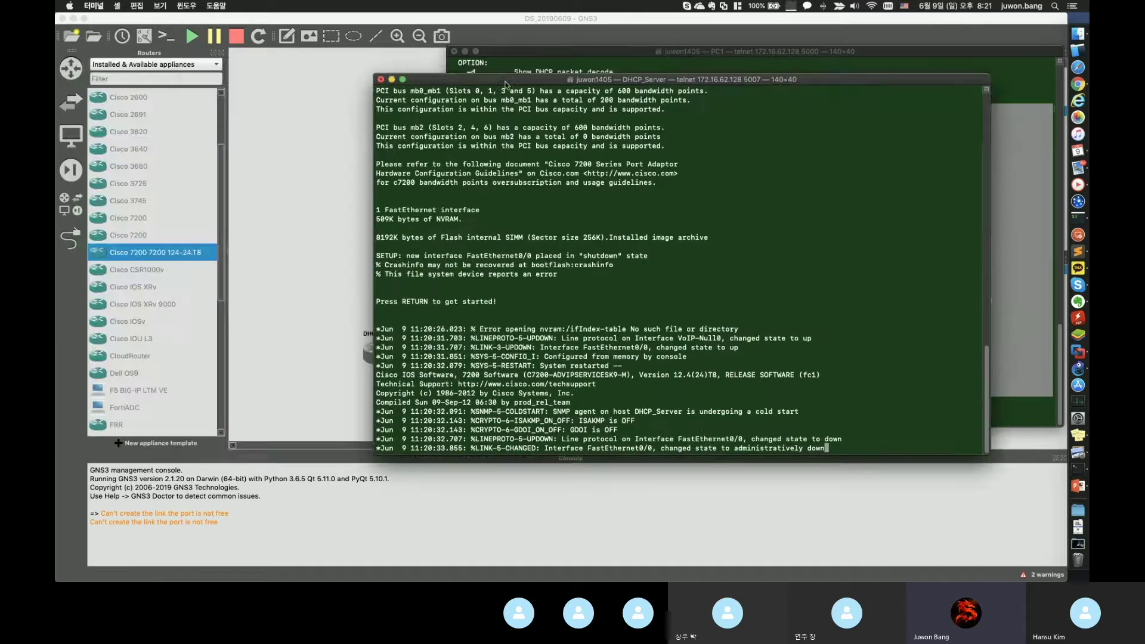
- Reposition the DHCP_Server console and enter privileged mode with en
left_click_drag(506, 82, 533, 56)
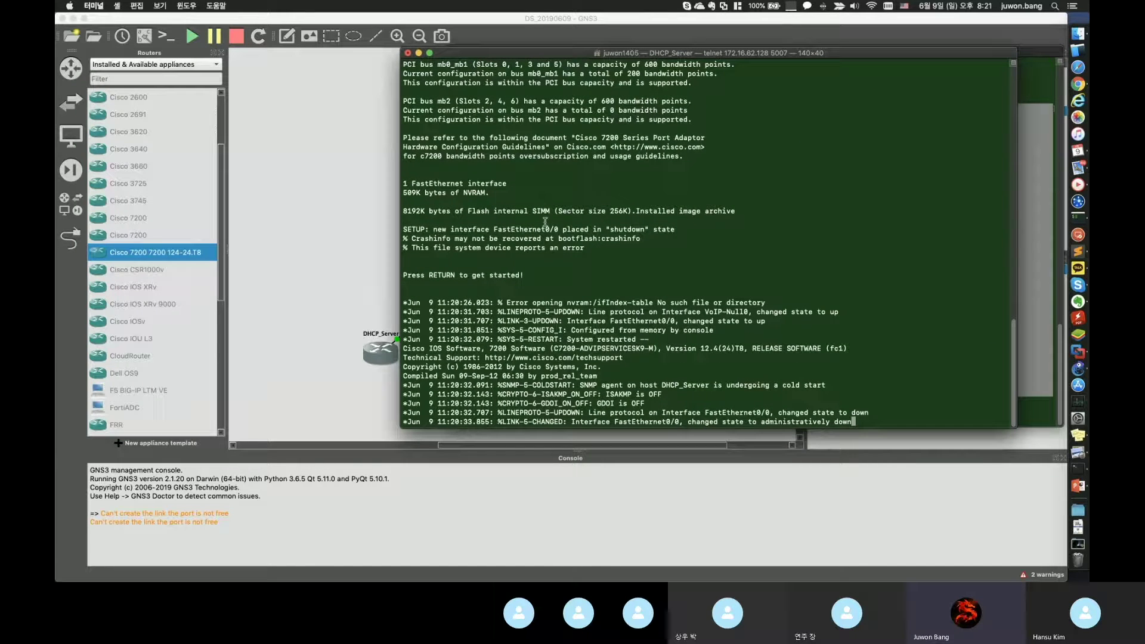
key("Return")
key("Return")
key("Return")
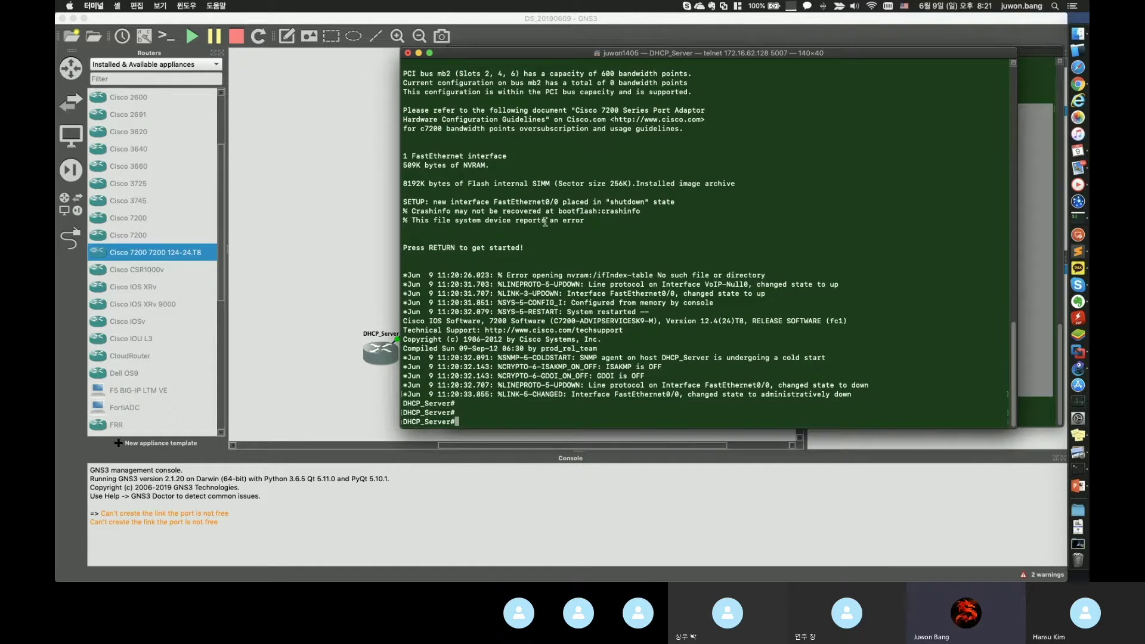
key("Return")
key("Return")
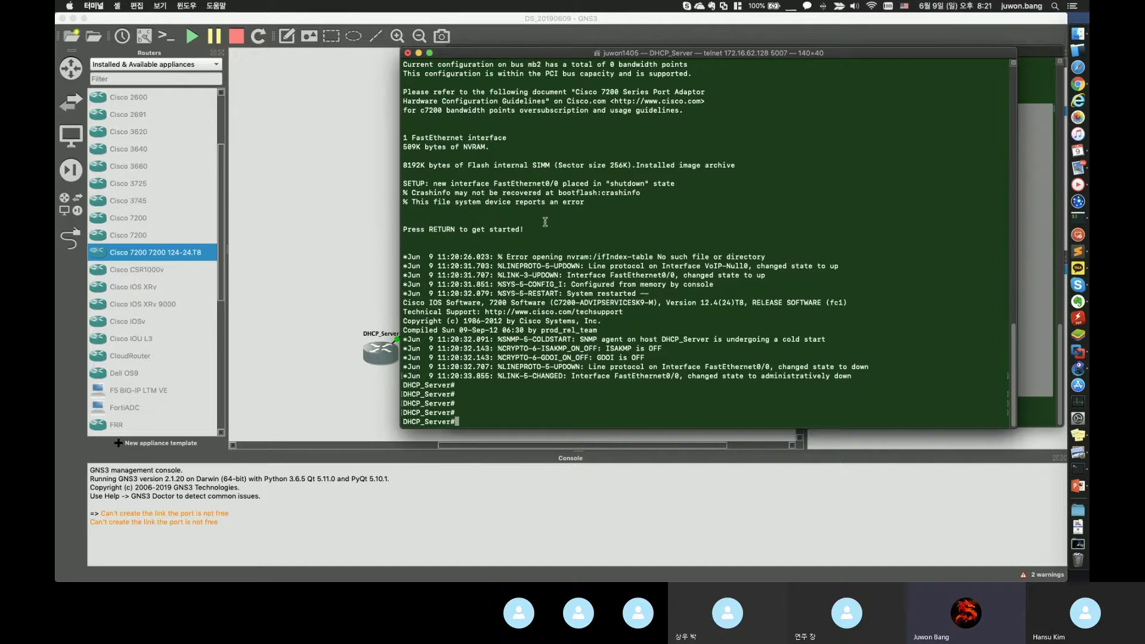
type("en")
key("Return")
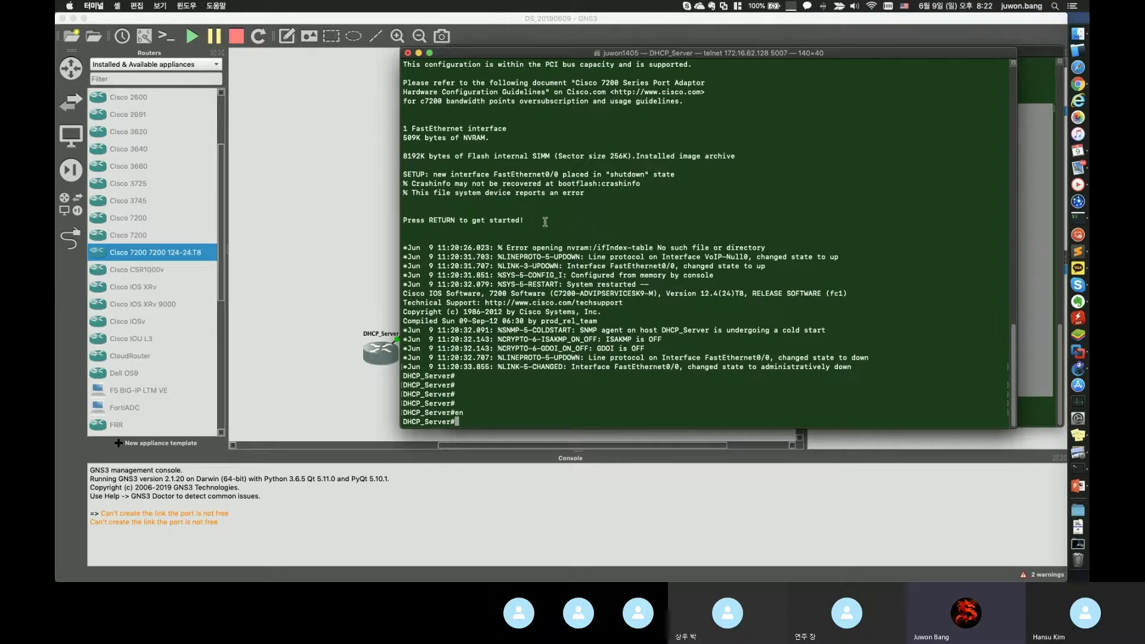
- List the show options and run show int, revealing FastEthernet0/0 administratively down
type("show ?")
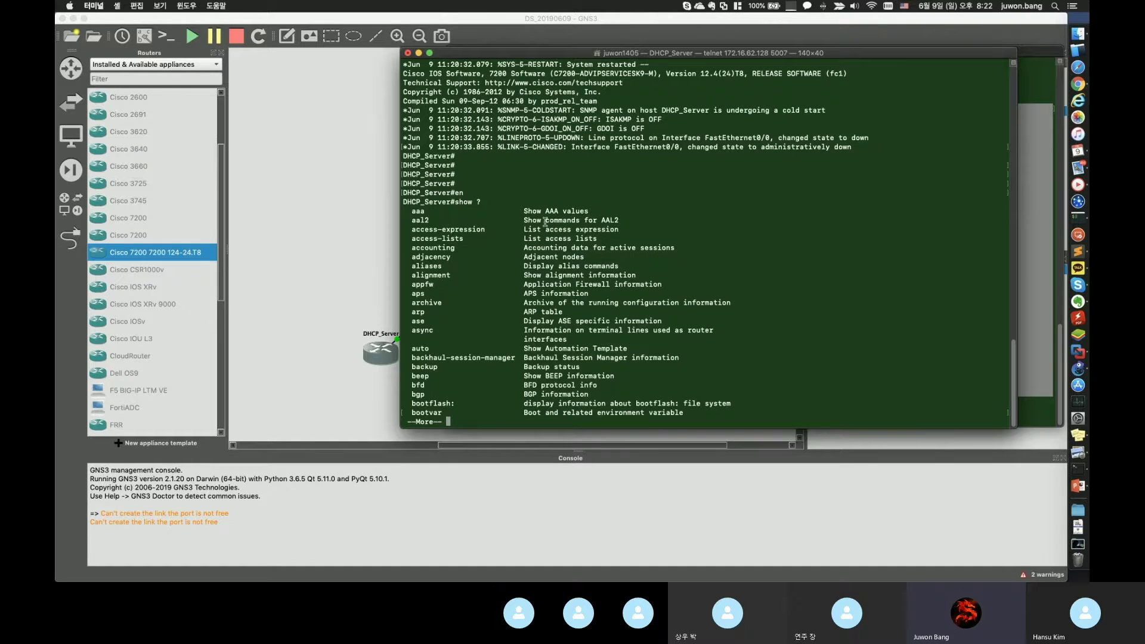
type("show")
key("BackSpace")
key("BackSpace")
key("BackSpace")
key("BackSpace")
key("BackSpace")
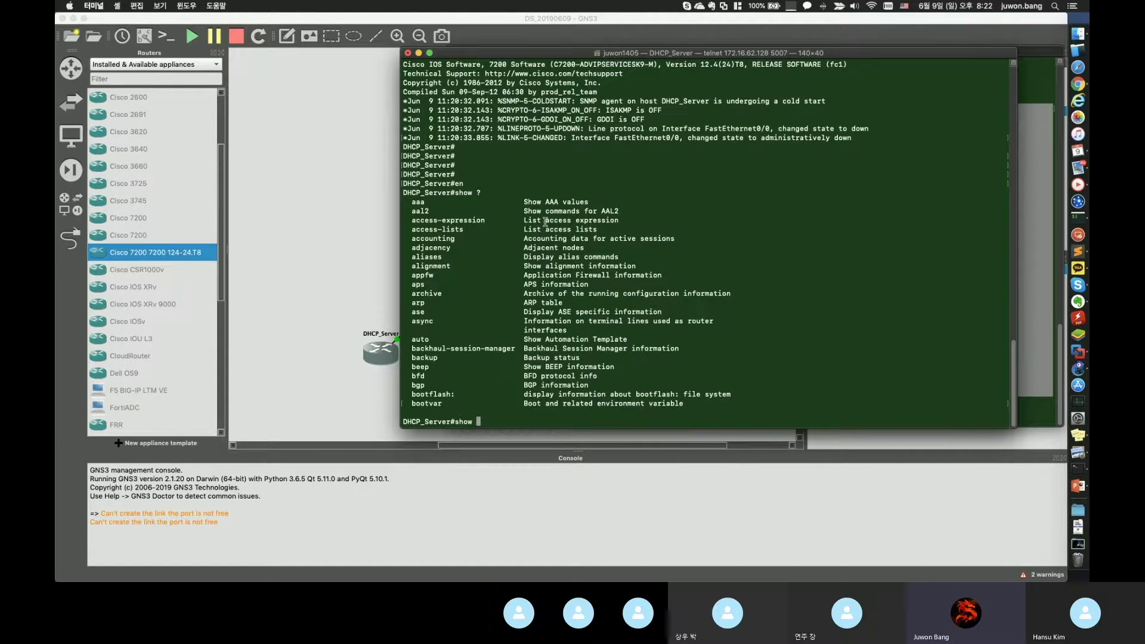
type("int")
key("Return")
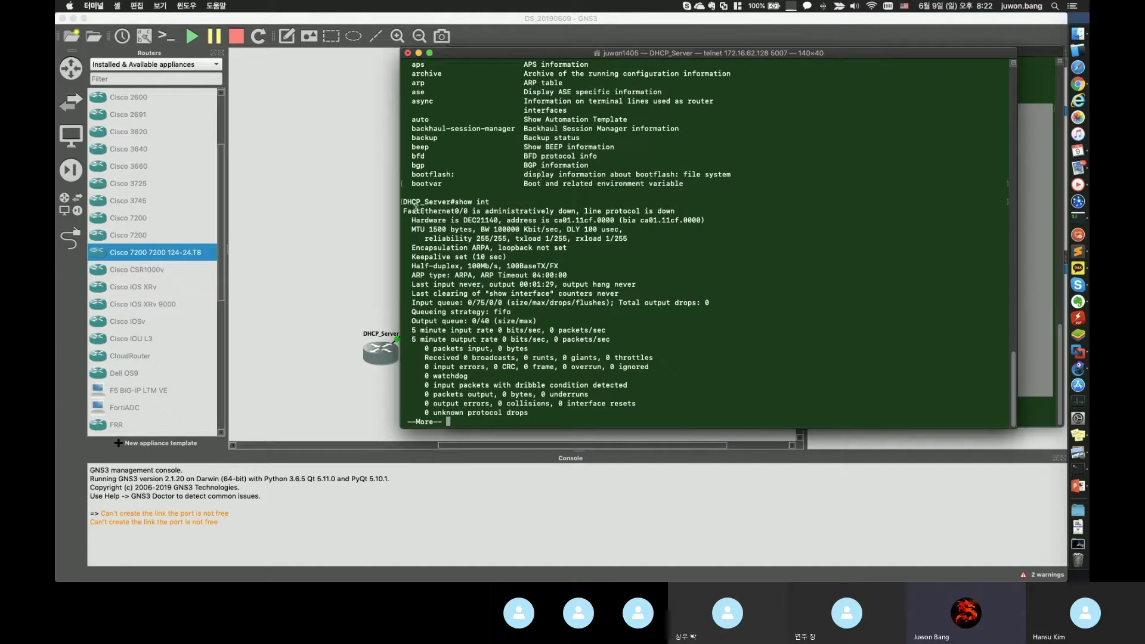
left_click_drag(407, 211, 716, 338)
key("space")
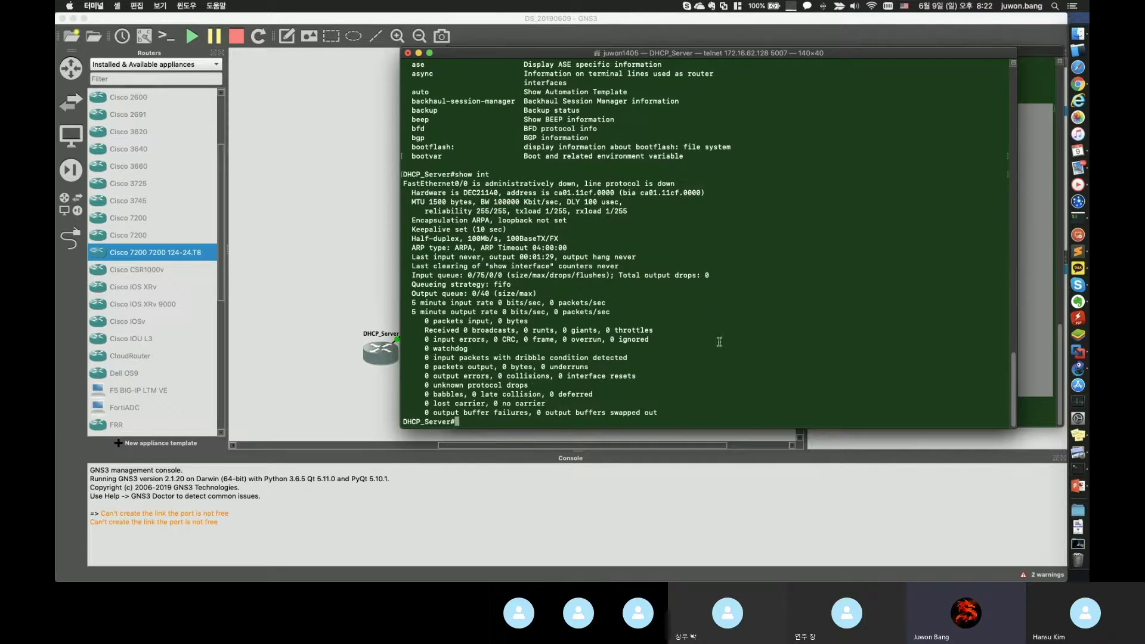
key("Return")
key("Return")
type("show run")
key("Tab")
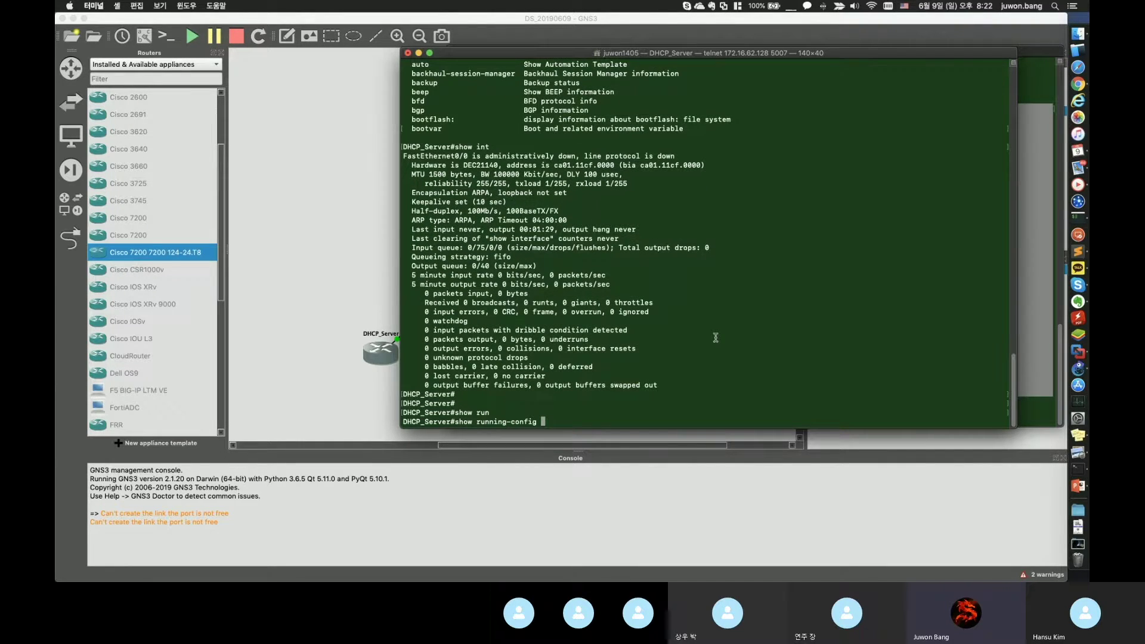
- Run show running-config and page through the first parts of the configuration
key("Return")
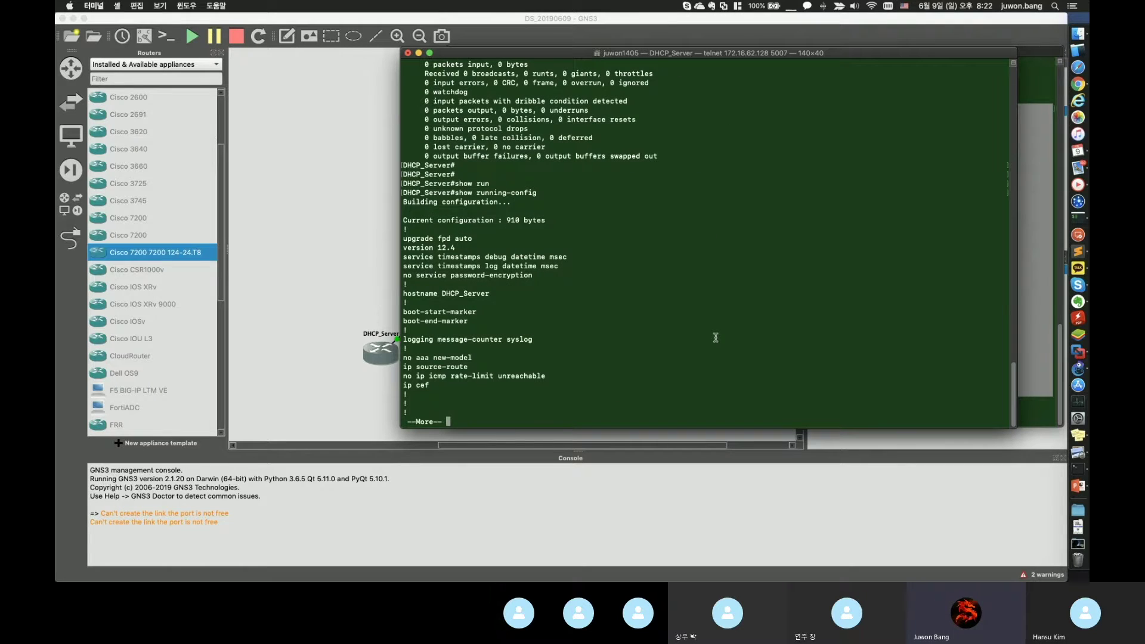
left_click_drag(404, 202, 636, 368)
left_click(605, 358)
key("space")
left_click_drag(413, 97, 659, 286)
left_click(658, 287)
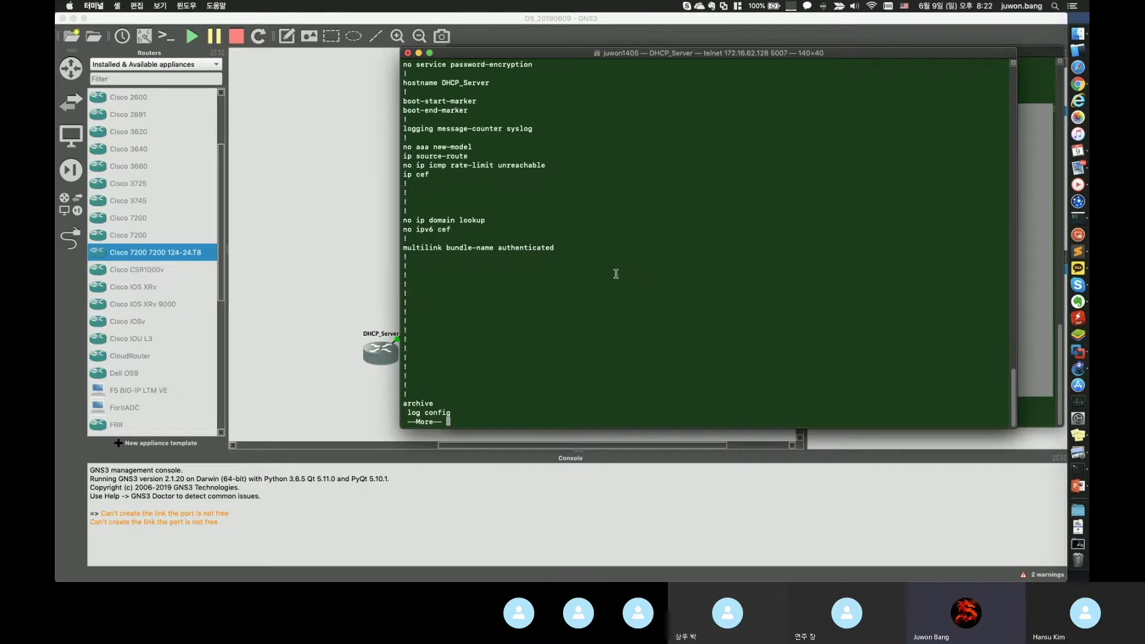
key("space")
left_click_drag(462, 167, 562, 376)
left_click(599, 379)
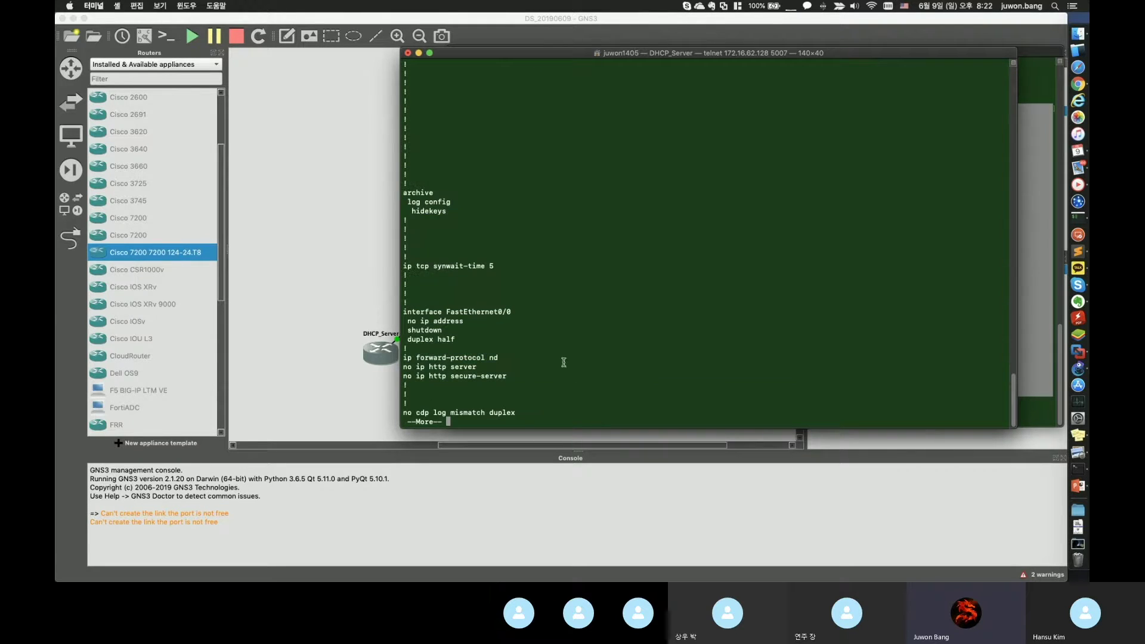
- Highlight FastEthernet0/0's no ip address, shutdown and duplex half lines, then page to the end
triple_click(422, 321)
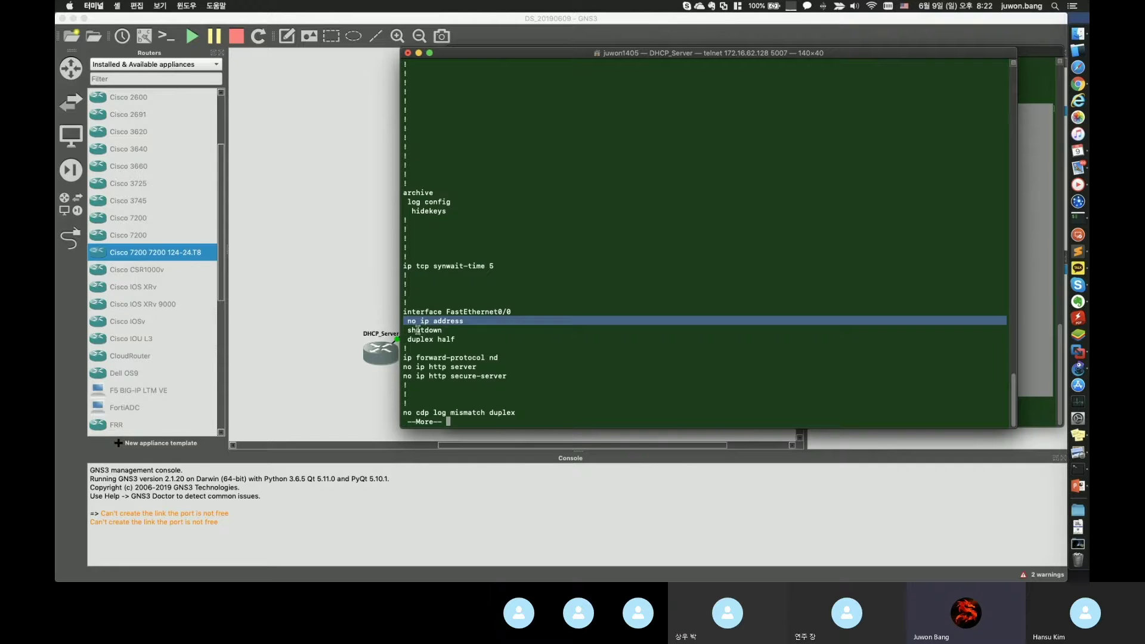
triple_click(420, 330)
triple_click(450, 340)
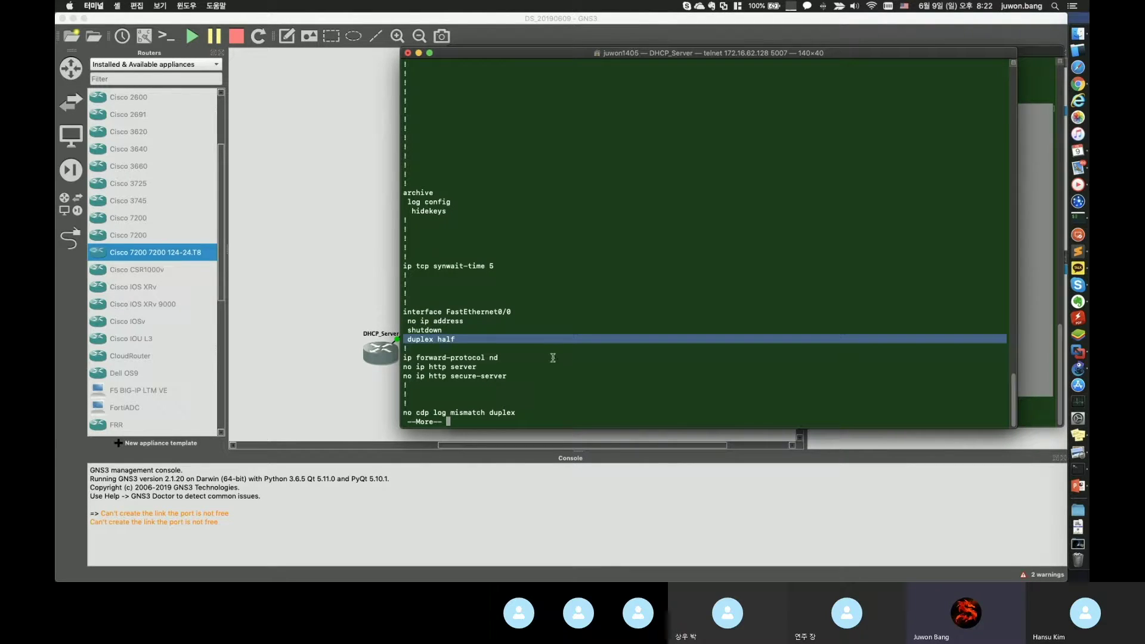
key("space")
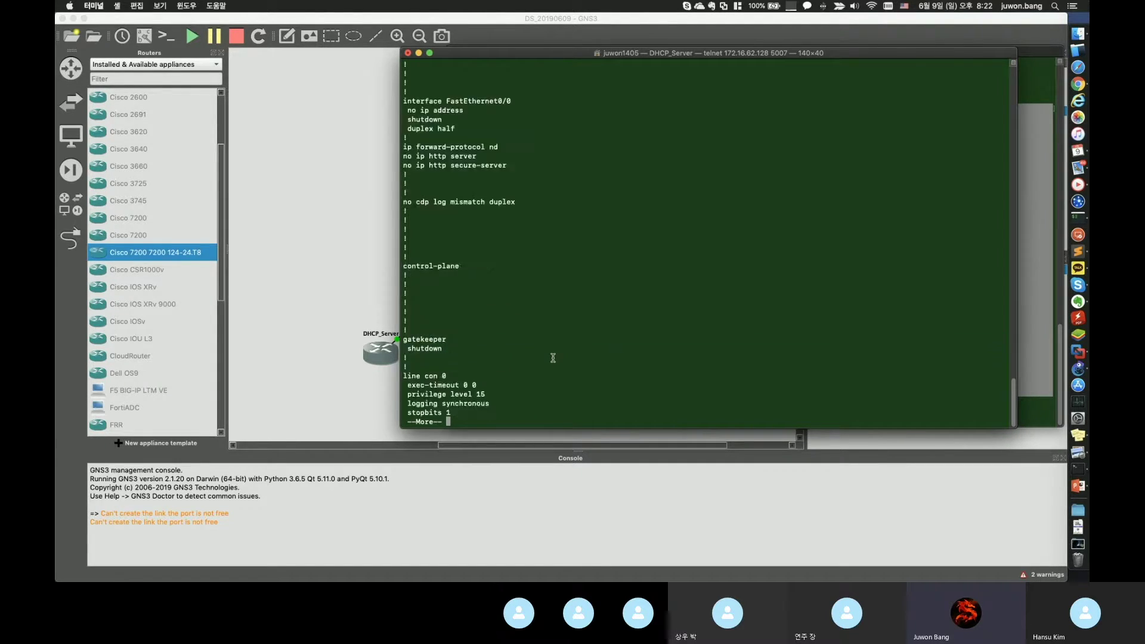
key("space")
left_click_drag(426, 263, 568, 370)
left_click(571, 378)
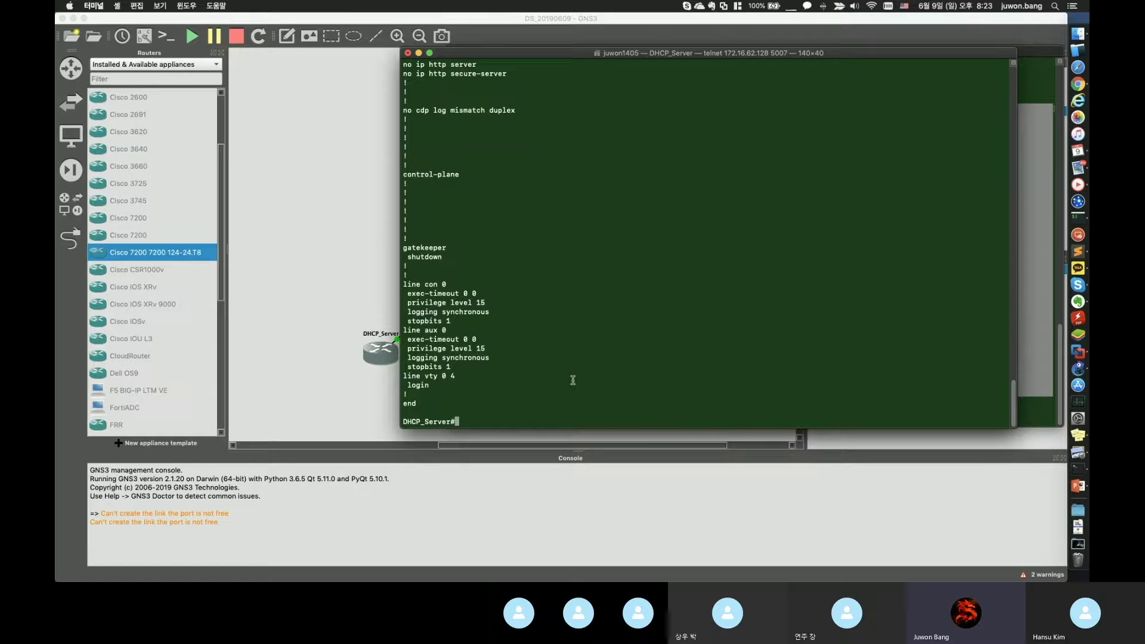
type("conf t")
- Enter global configuration mode and try show int stats, which is rejected there
key("Return")
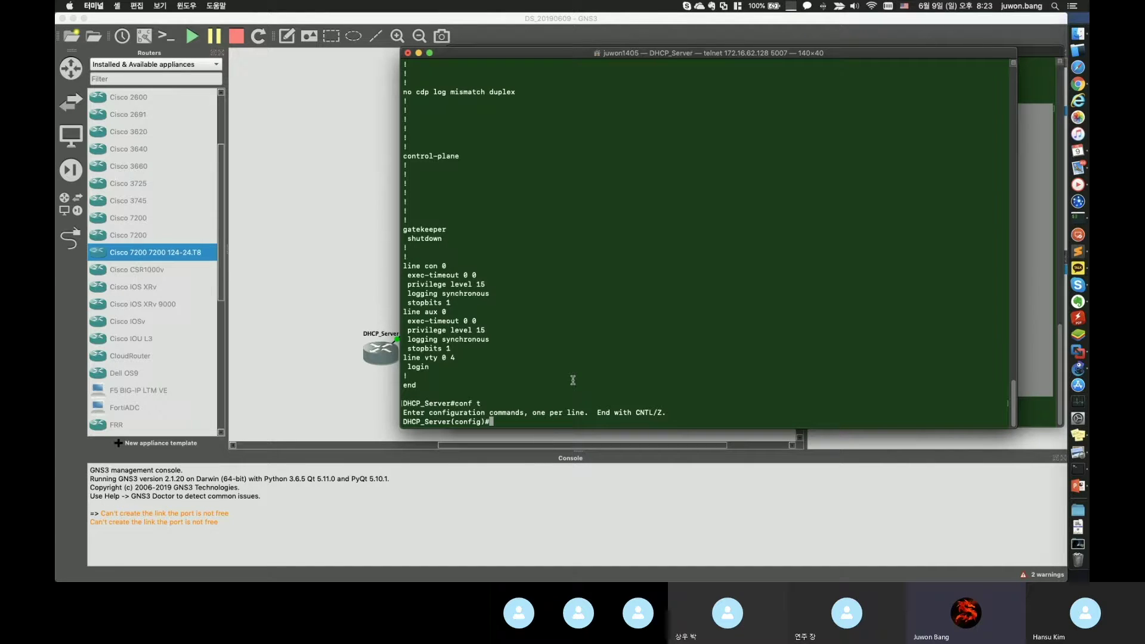
type("show int")
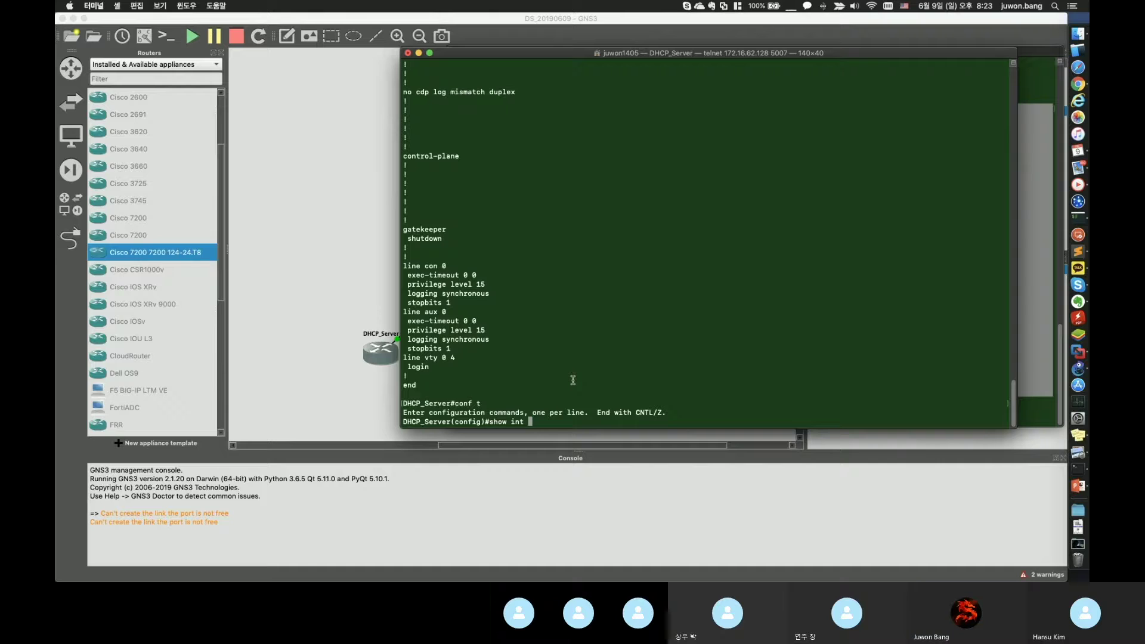
type(" stats")
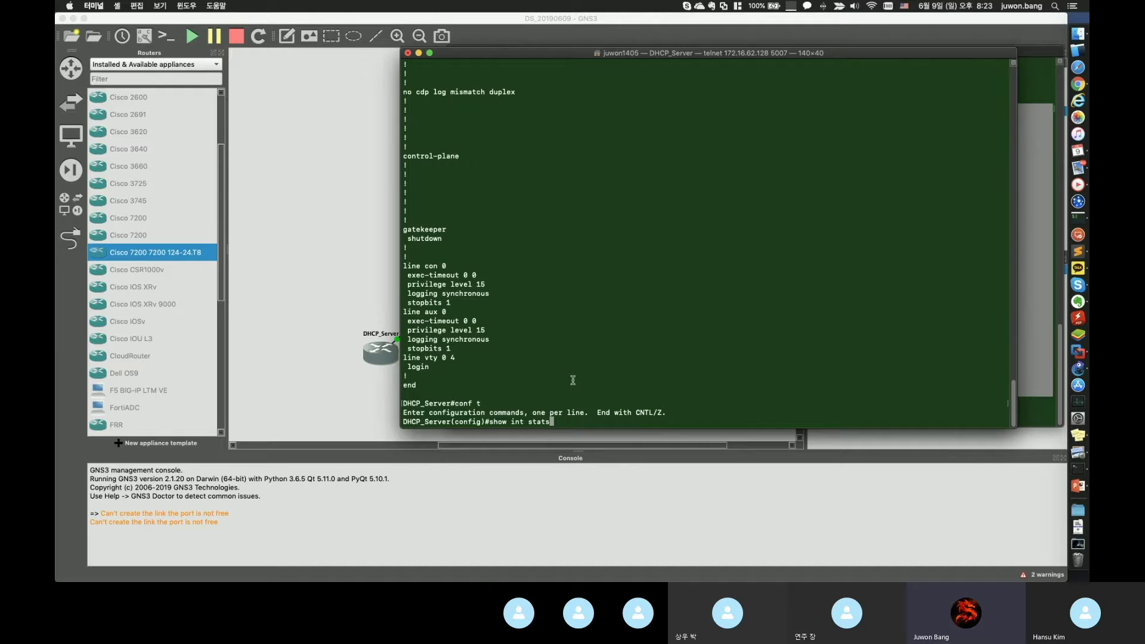
key("Return")
- Rerun it as do show int stats, showing FastEthernet0/0 disabled, then enter interface fa 0/0
key("Up")
key("ctrl+a")
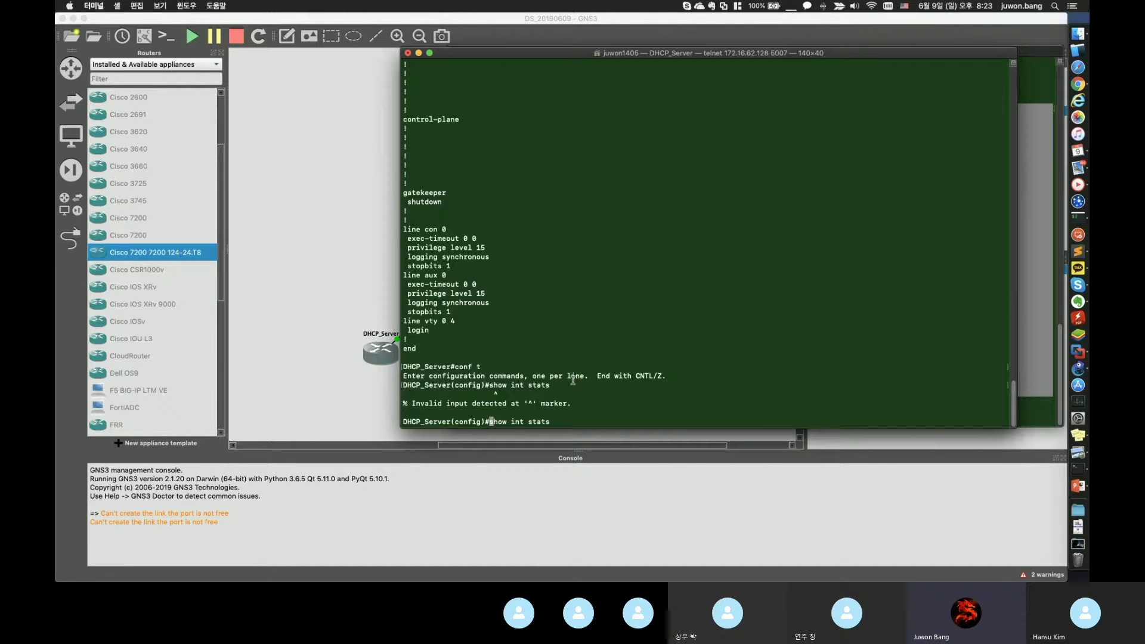
type("do")
key("Return")
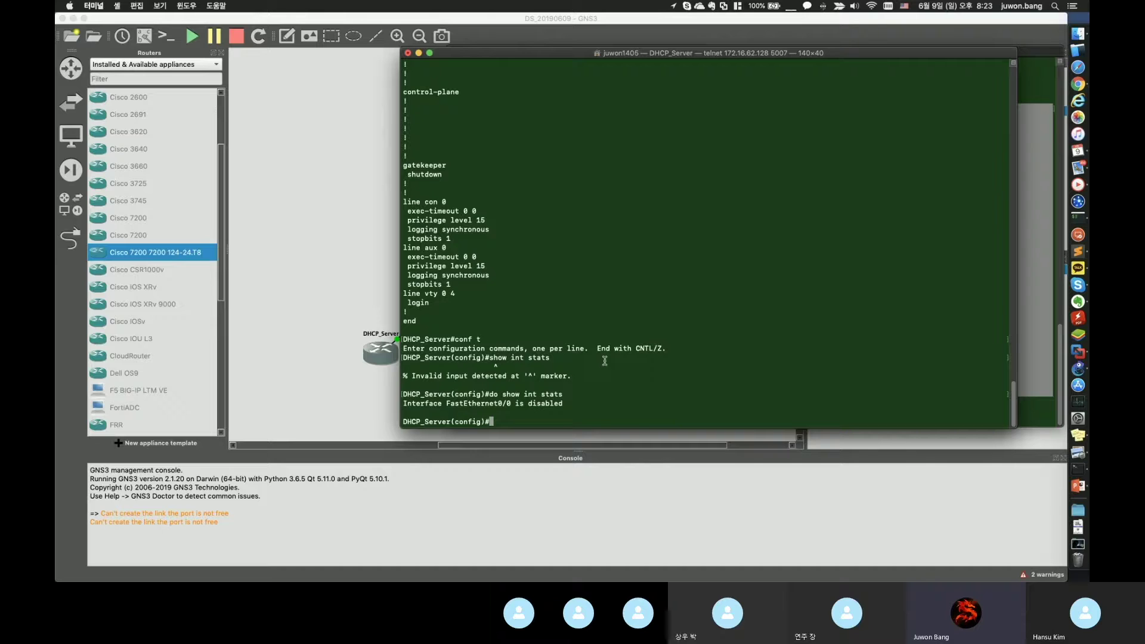
type("int fa 0/0")
key("Return")
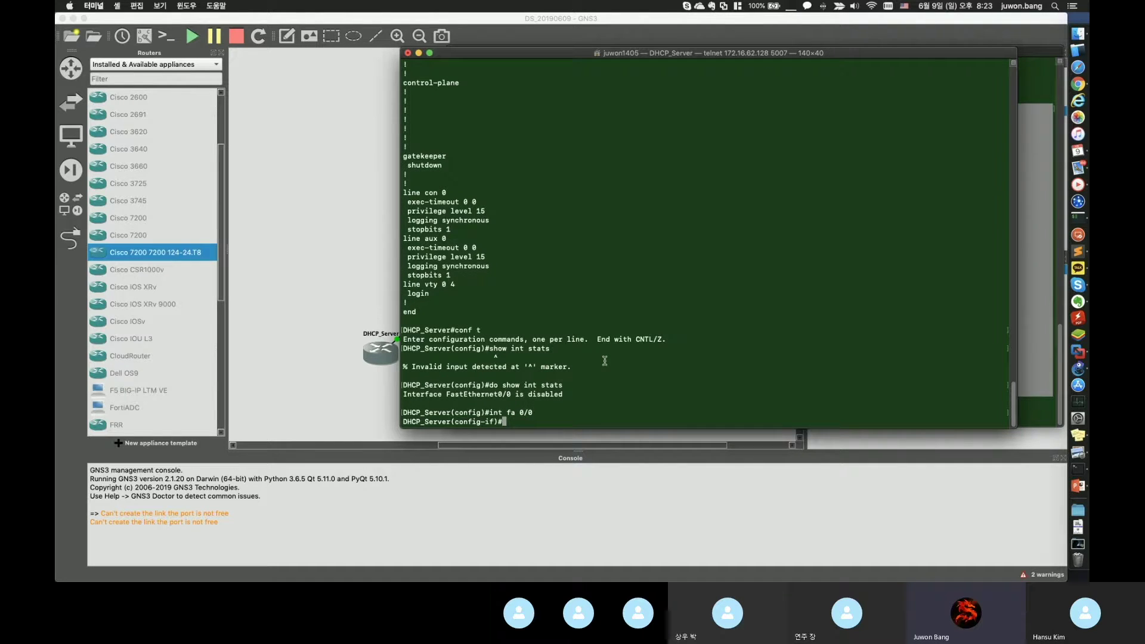
- Give FastEthernet0/0 address 10.0.0.55 255.255.255.0 and bring it up with no shut
type("ip address ")
type("10/")
type(".0.0.")
type("55")
type(" 255.255.")
type("255.0")
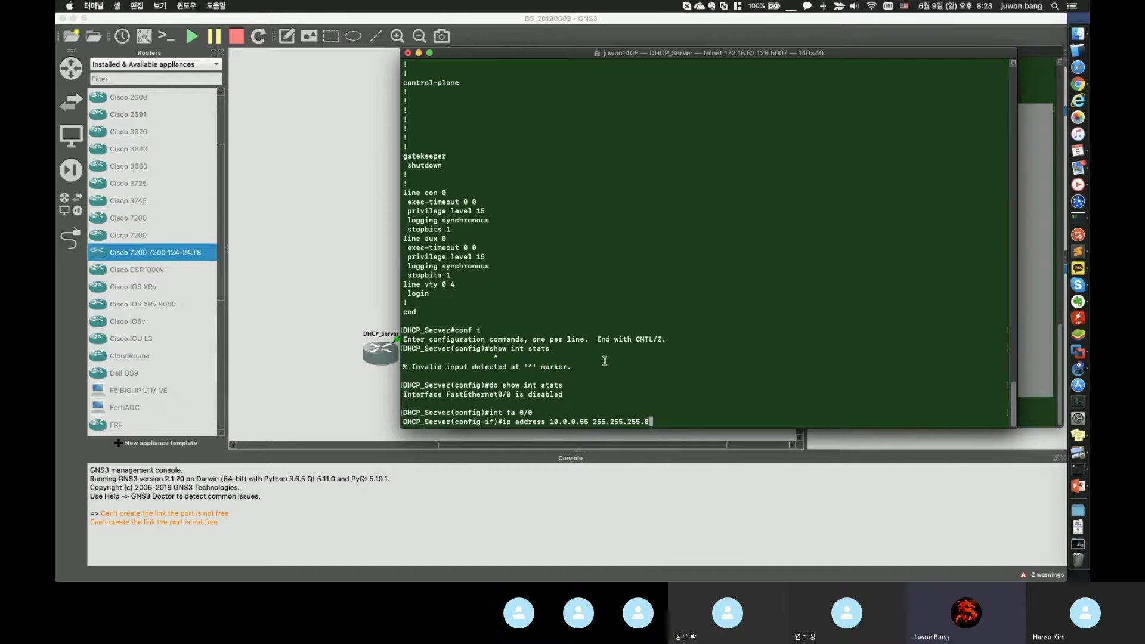
key("Return")
type("no shut")
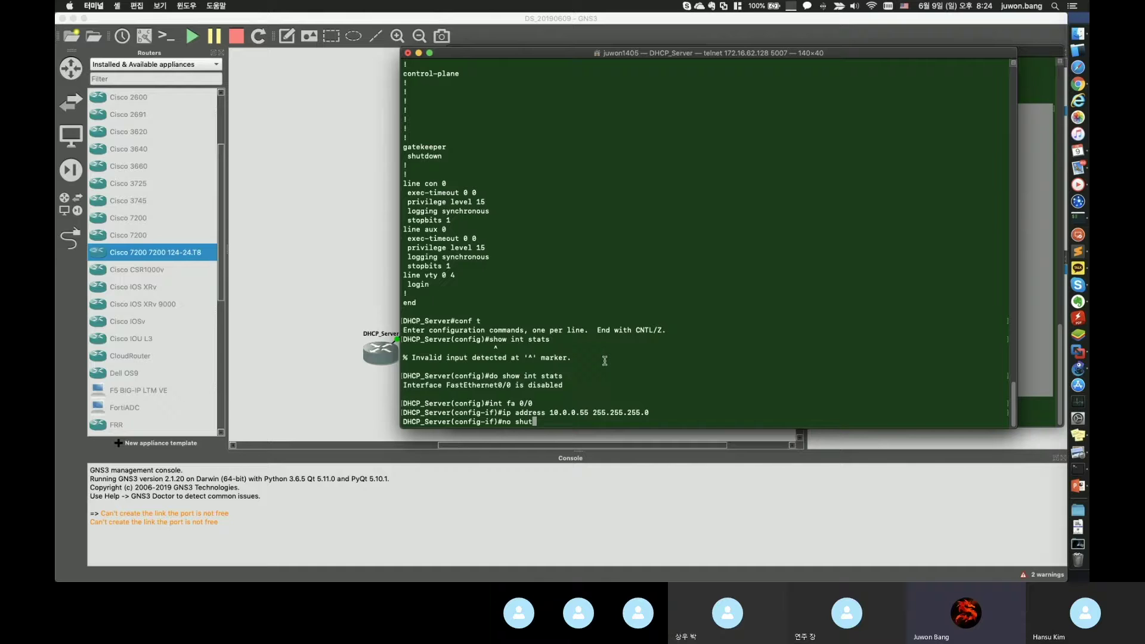
key("Return")
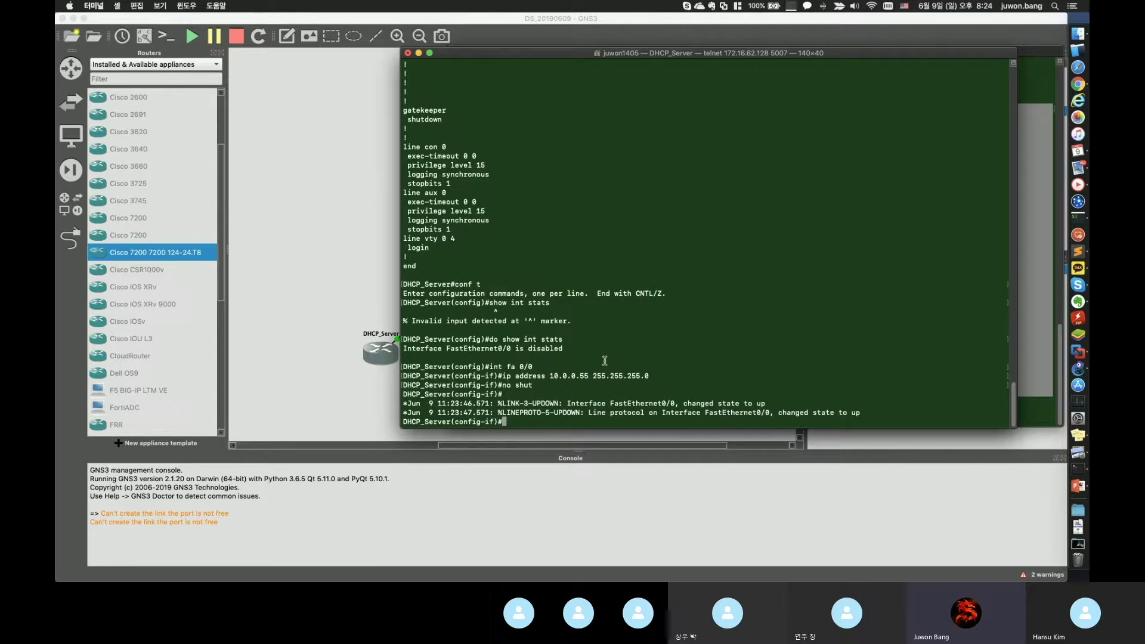
left_click_drag(773, 414, 866, 414)
triple_click(729, 392)
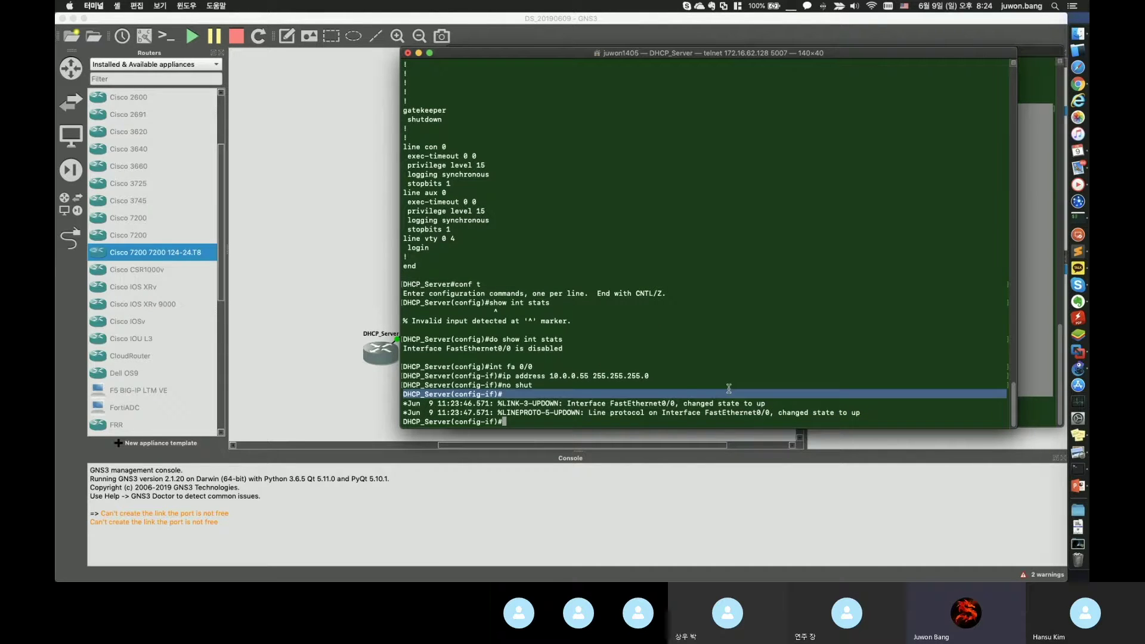
left_click(671, 366)
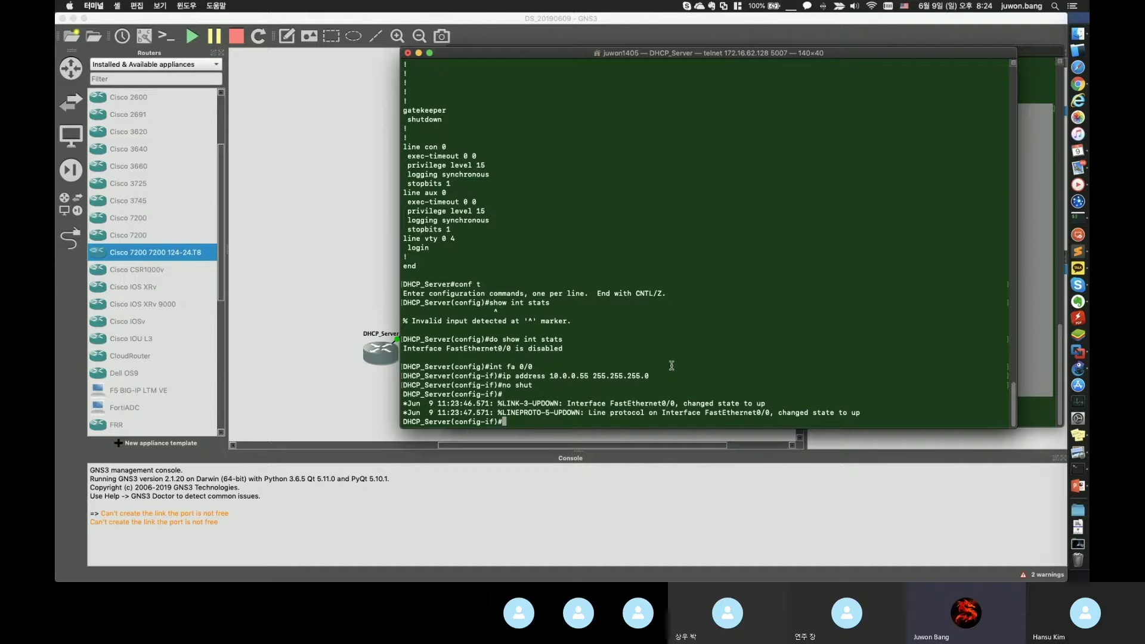
- Exit interface configuration and begin the DHCP pool command ip dhcp pool DHCP_Server
type("exit")
key("Return")
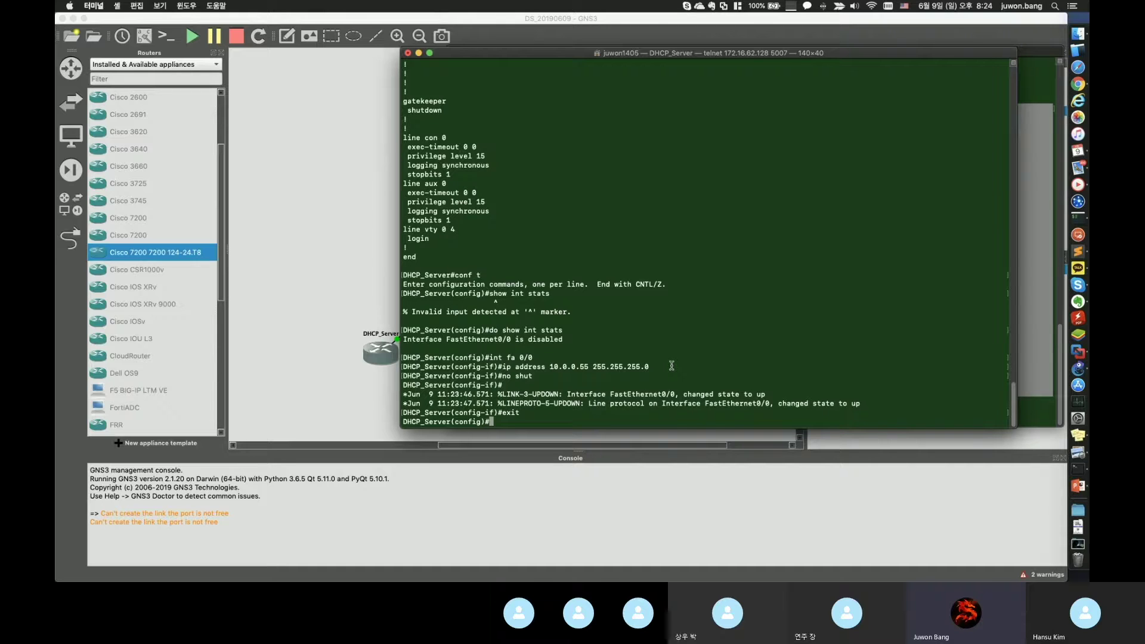
type("ip dhcp pool DHCP_Server")
- Create pool DHCP_Server with network 10.0.0.0 /24, a 7-day lease and DNS 8.8.8.8
key("Return")
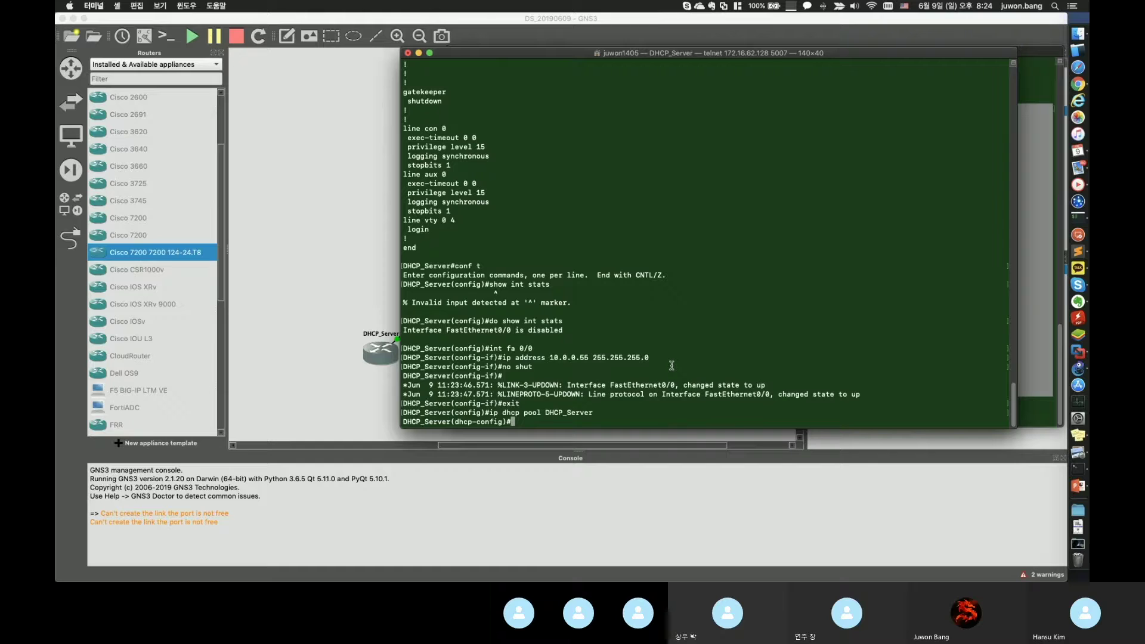
type("network 10.0.0.0 /24")
key("Return")
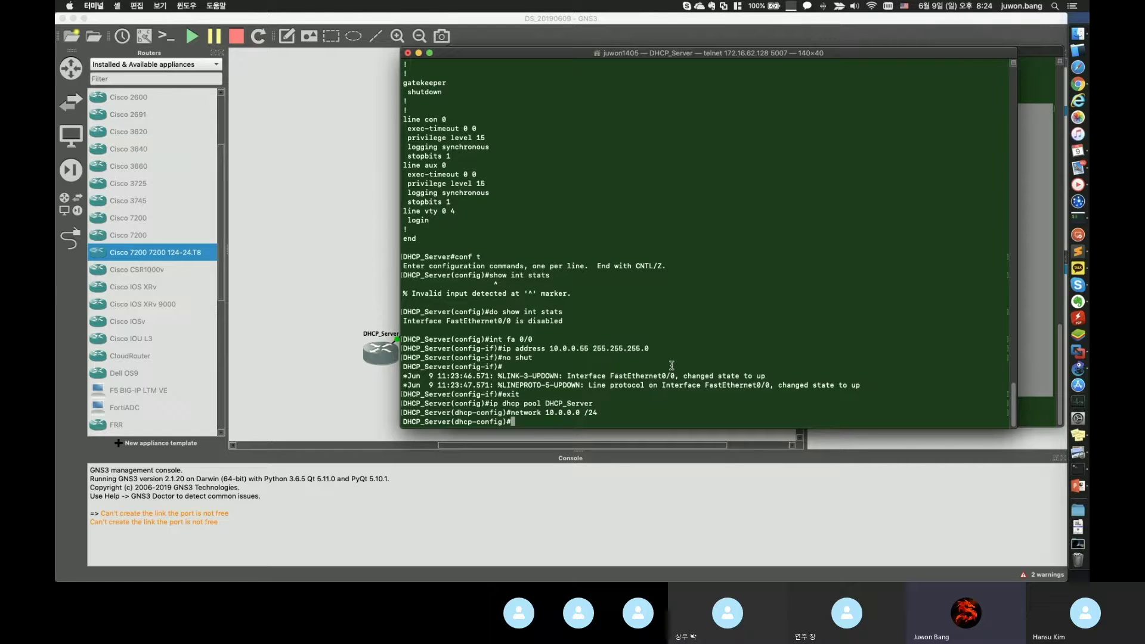
type("lease 7")
key("Return")
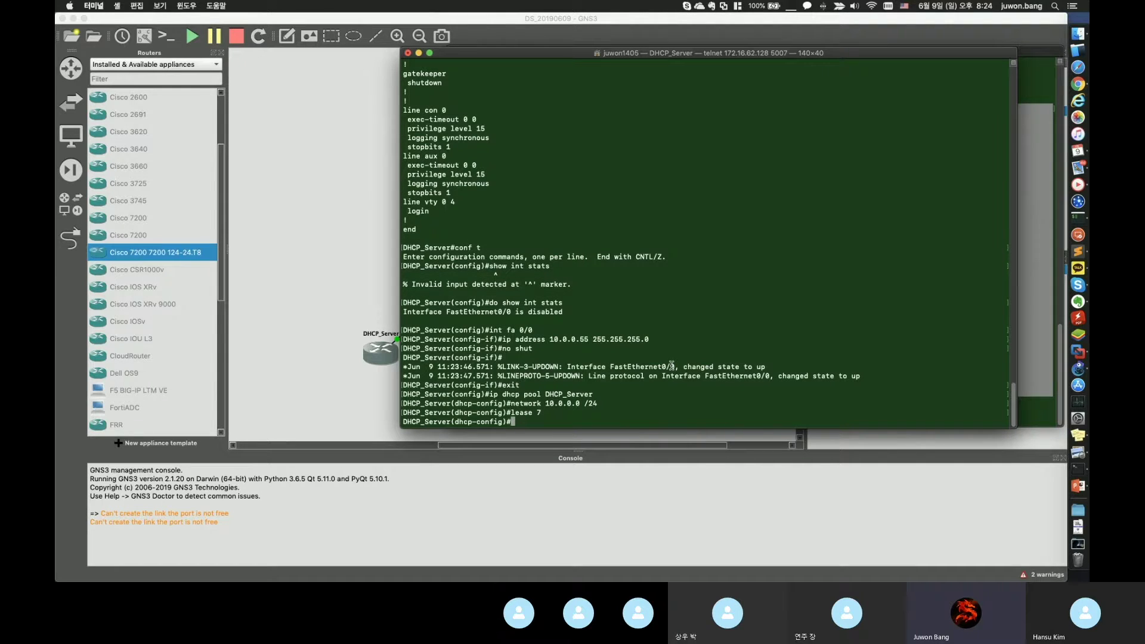
type("dns-server 8.8.8.8")
key("Return")
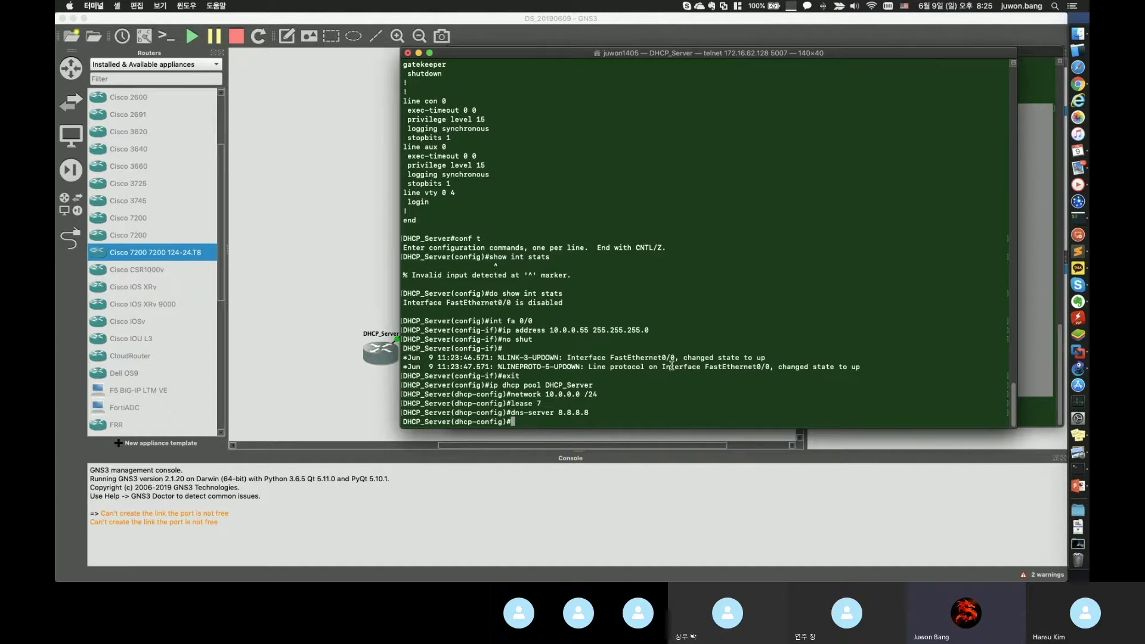
- Set default router 10.0.0.2 and domain name DHCP_Server, exit the pool, and type the 10.0.0.1–10.0.0.20 exclusion
type("default-router 10.0.0.2")
key("Return")
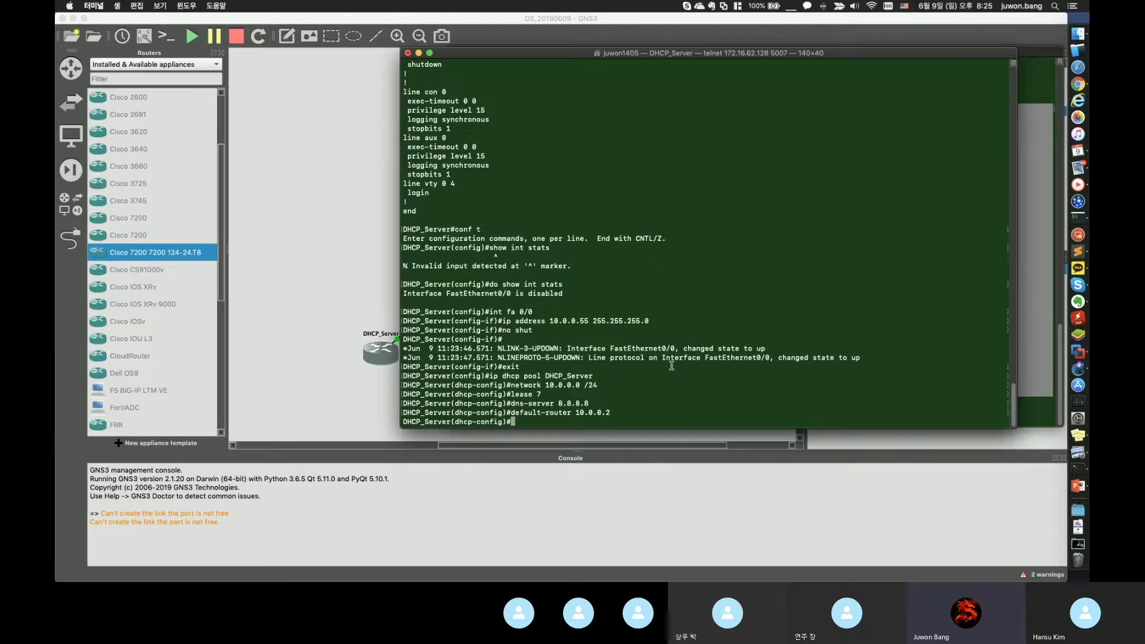
type("domain-name DHCP_Server")
key("Return")
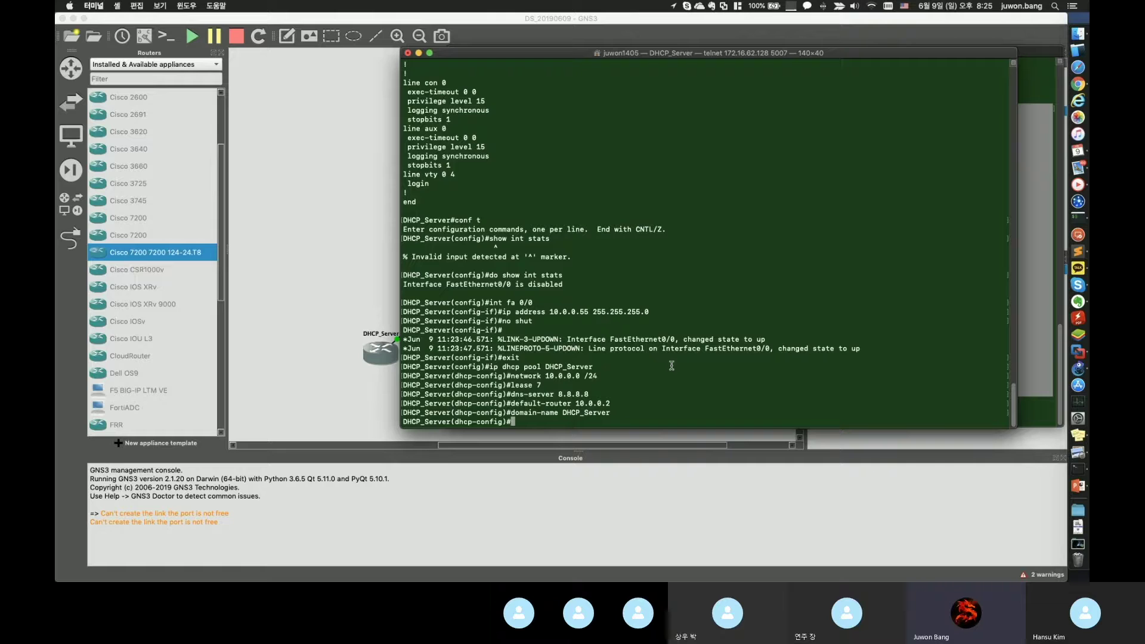
type("e")
type("xit")
key("Return")
type("ip dhcp excluded-address 10.0.0.1 10.0.0.20")
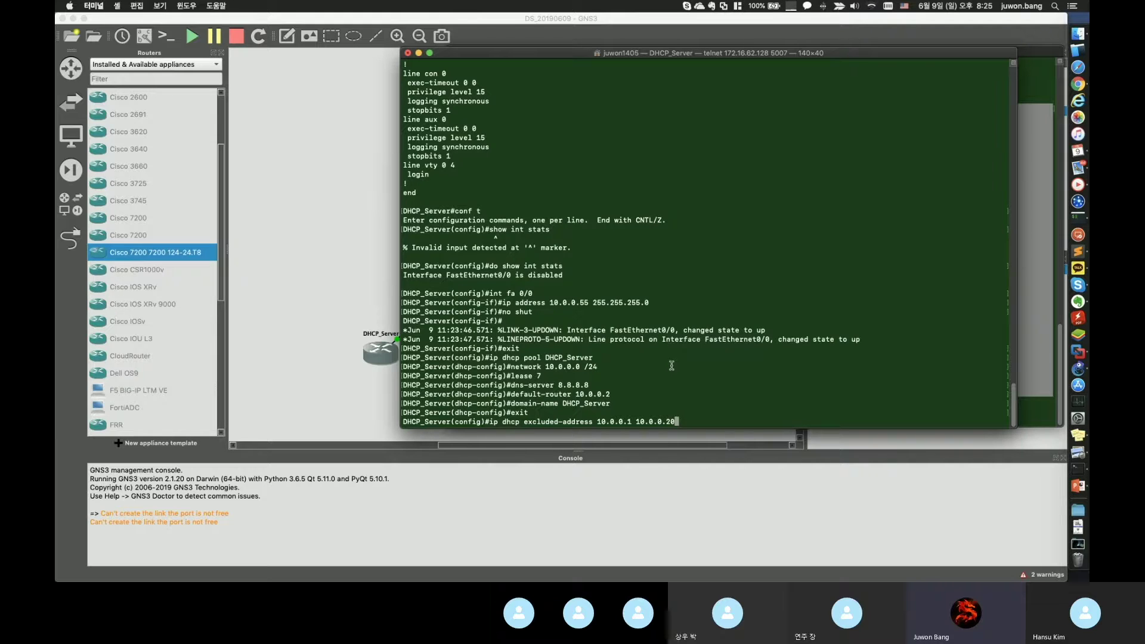
- Highlight the pool's 10.0.0.0 /24 network line and the excluded range 10.0.0.1 10.0.0.20
left_click_drag(515, 367, 613, 369)
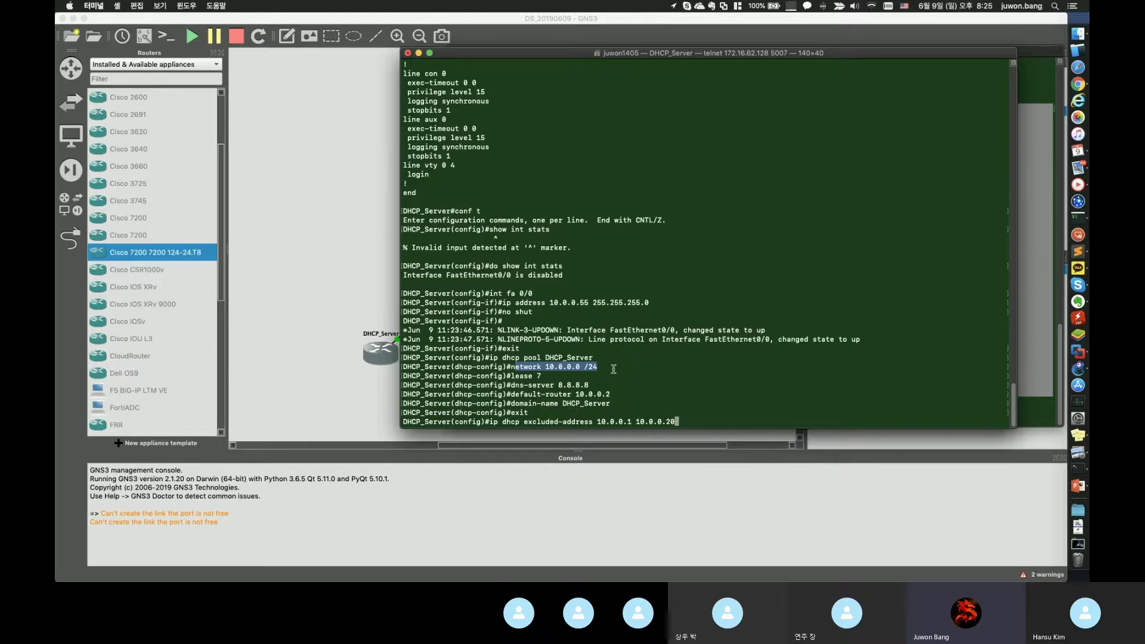
left_click(614, 369)
left_click_drag(597, 422, 678, 422)
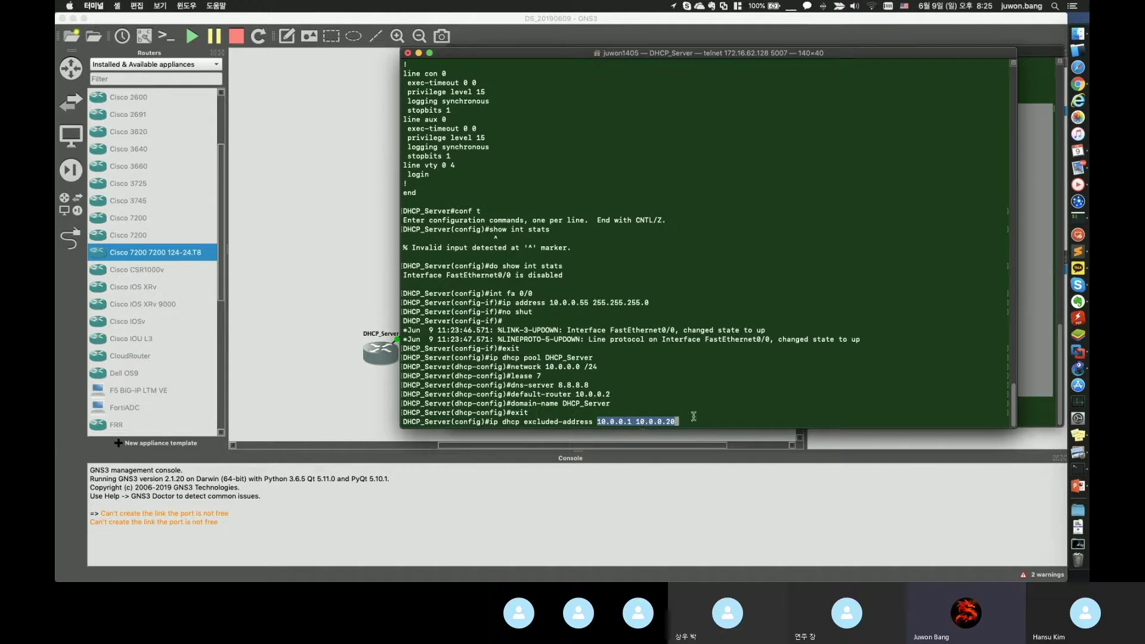
left_click(683, 419)
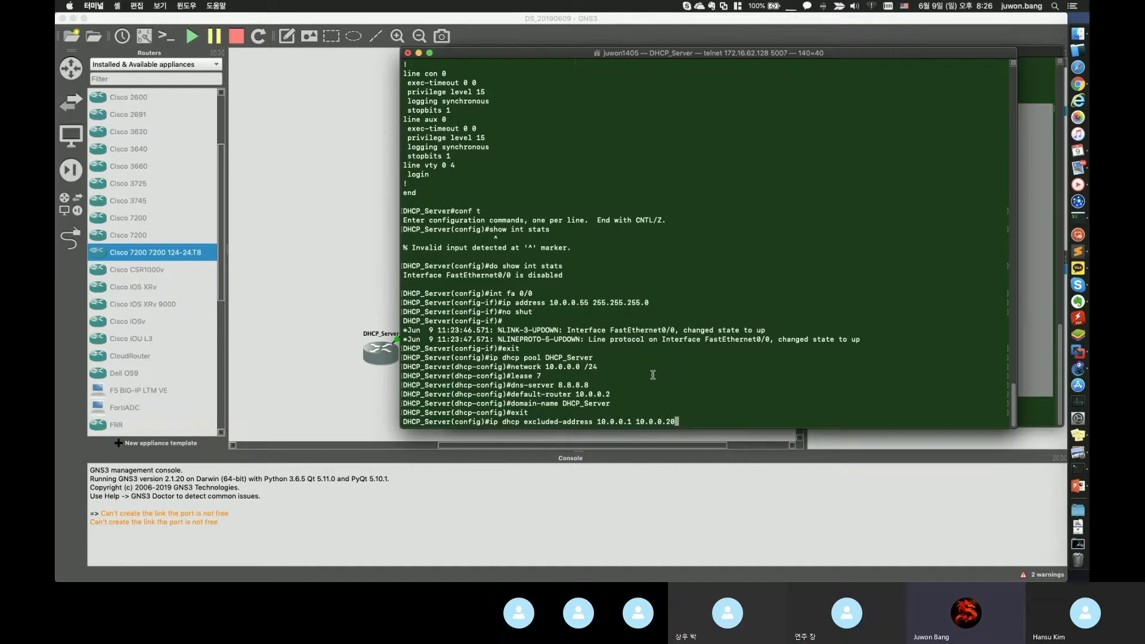
- Apply the excluded-address command and leave configuration mode
key("Return")
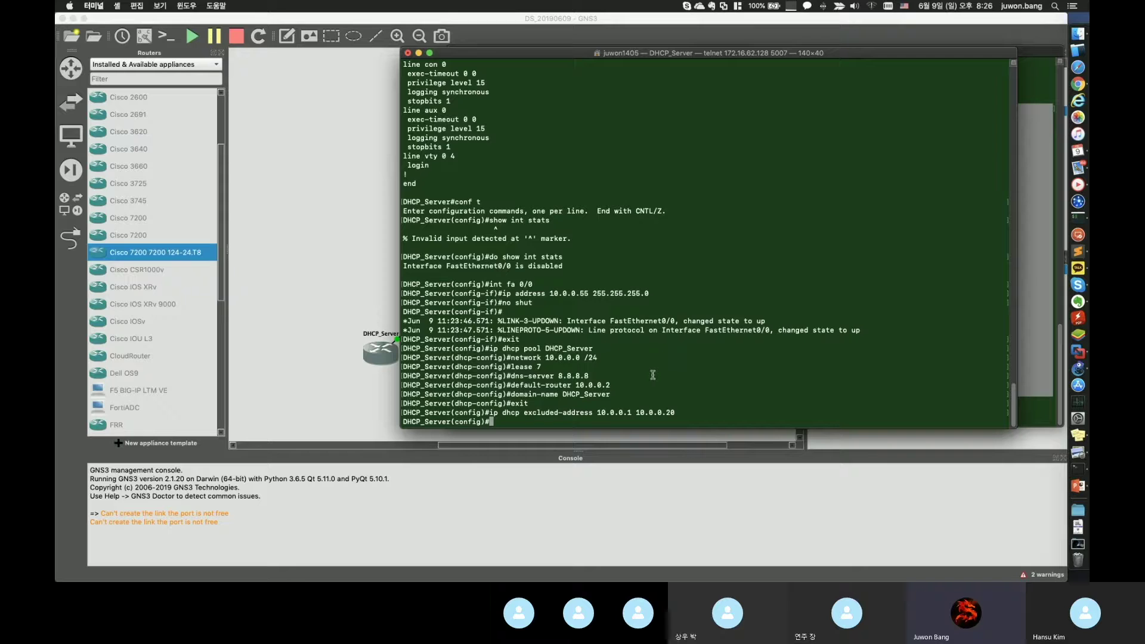
type("exit")
key("Return")
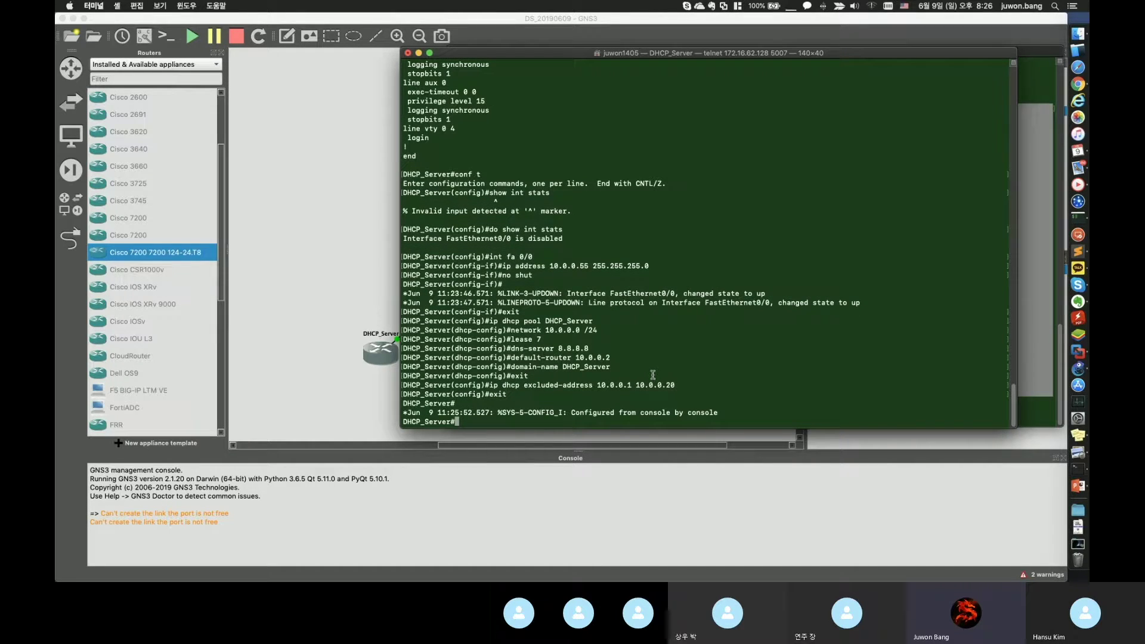
- Save DHCP_Server's running-config to startup-config with copy run start, keeping the default destination name
type("copy run")
key("Tab")
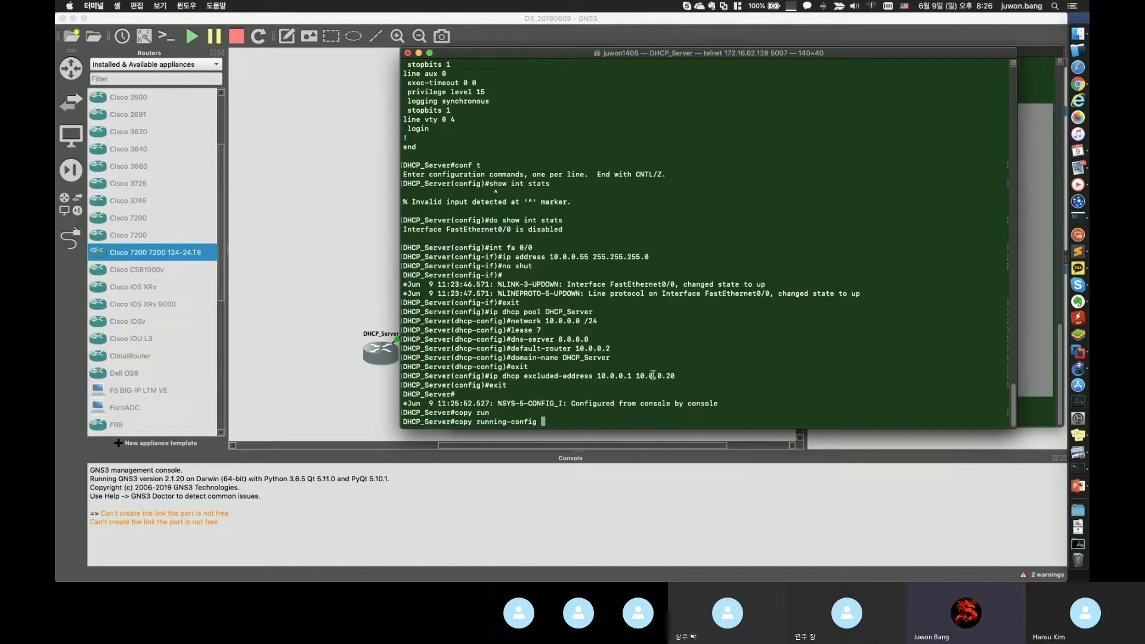
type("star")
key("Tab")
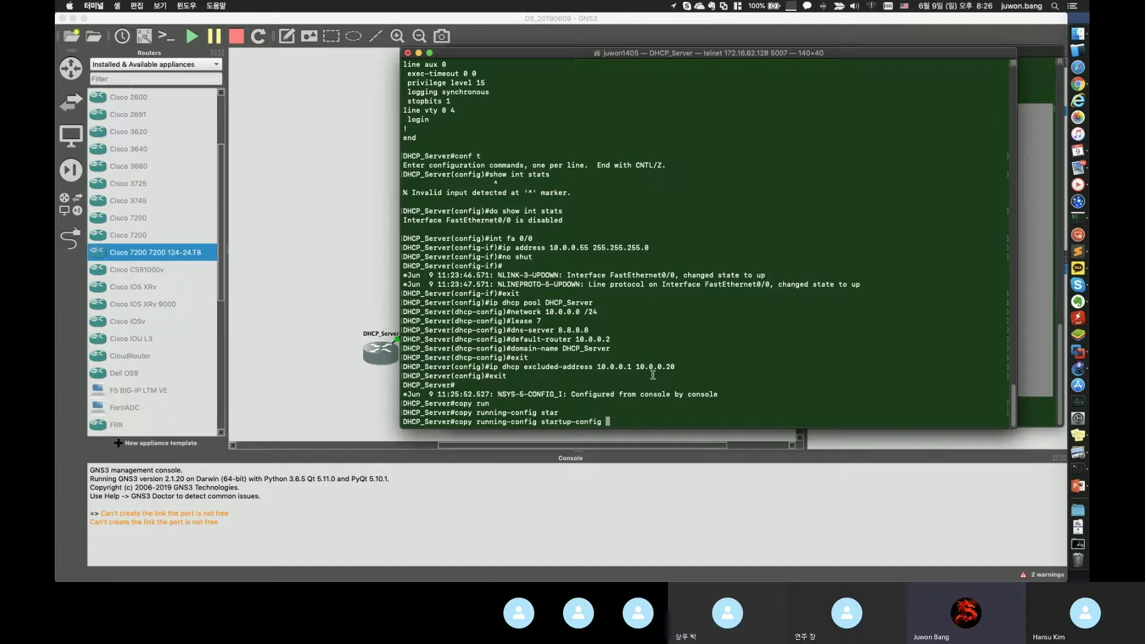
key("Return")
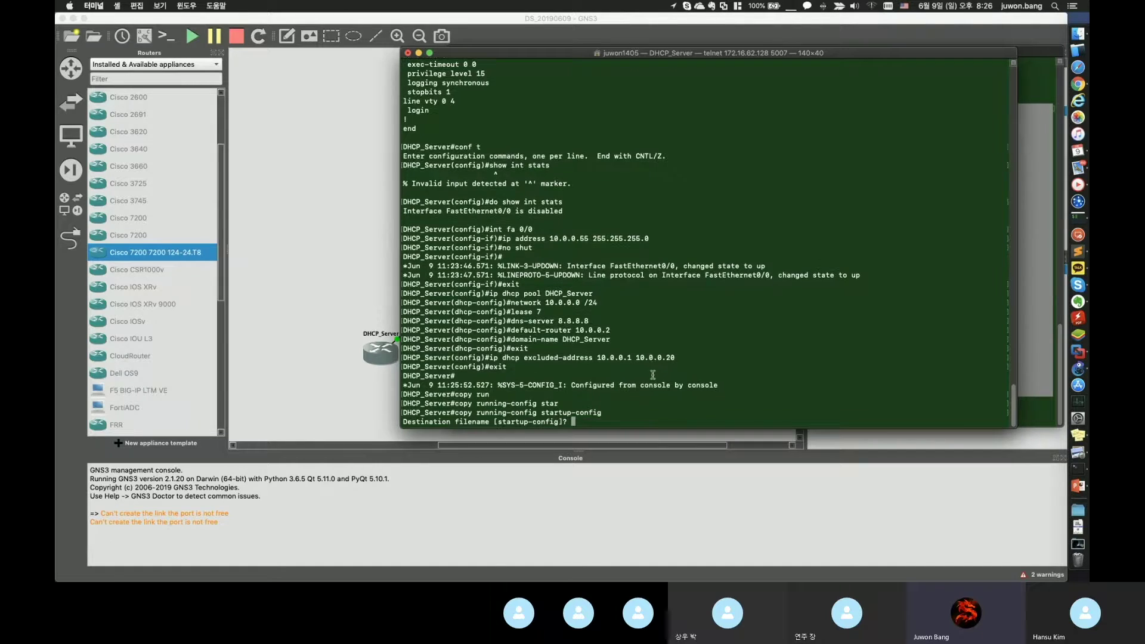
key("Return")
key("Return")
key("Return")
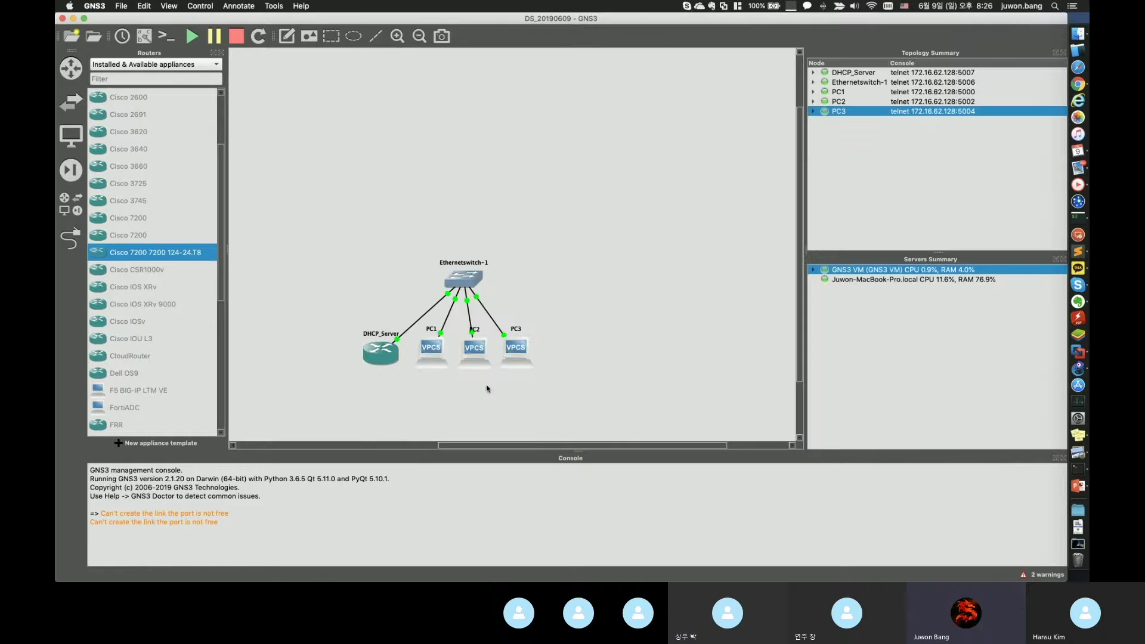
- Open PC1's console and run show ip, confirming 0.0.0.0/0 with no gateway
left_click(281, 260)
double_click(441, 352)
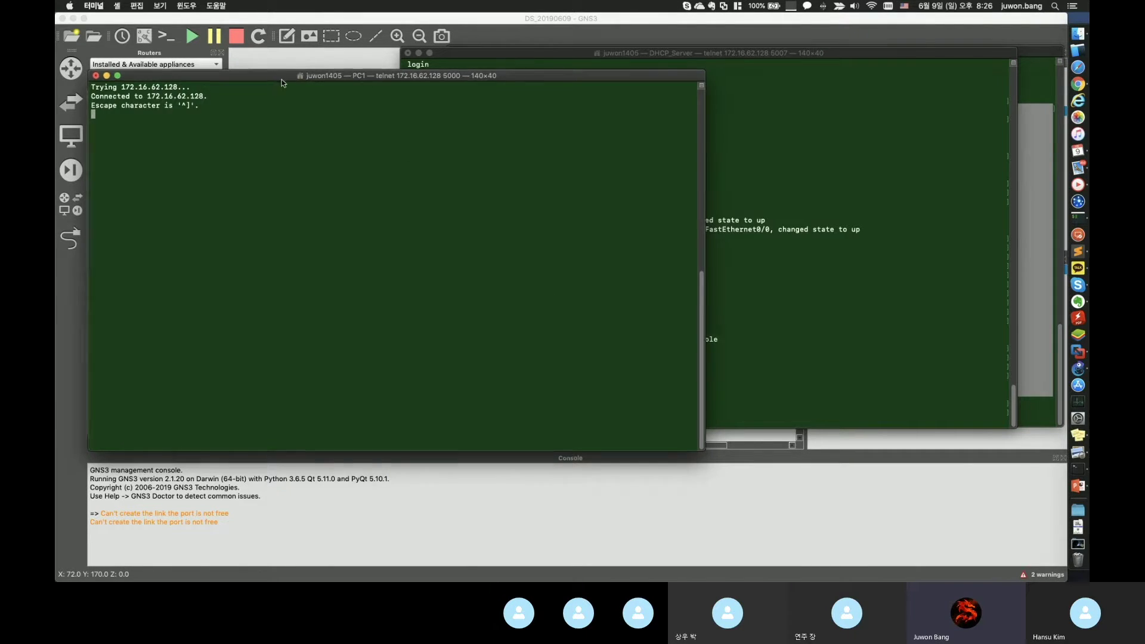
left_click_drag(282, 80, 671, 92)
key("Return")
key("Return")
key("Return")
type("show ip")
key("Return")
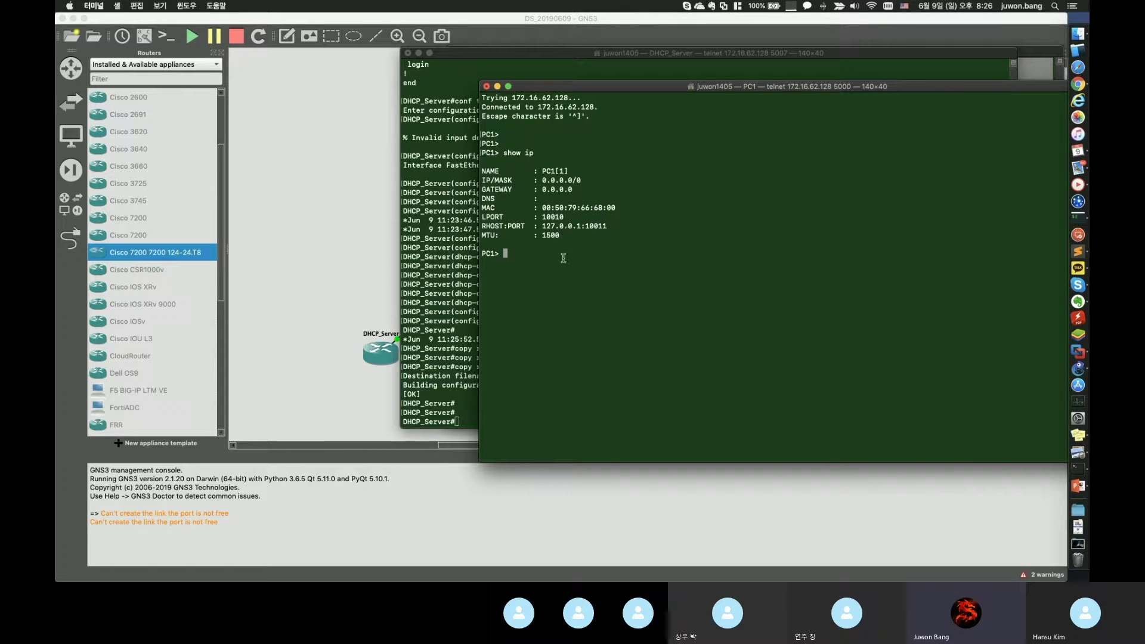
scroll(328, 269, "left", 1)
left_click_drag(570, 88, 512, 73)
left_click(367, 126)
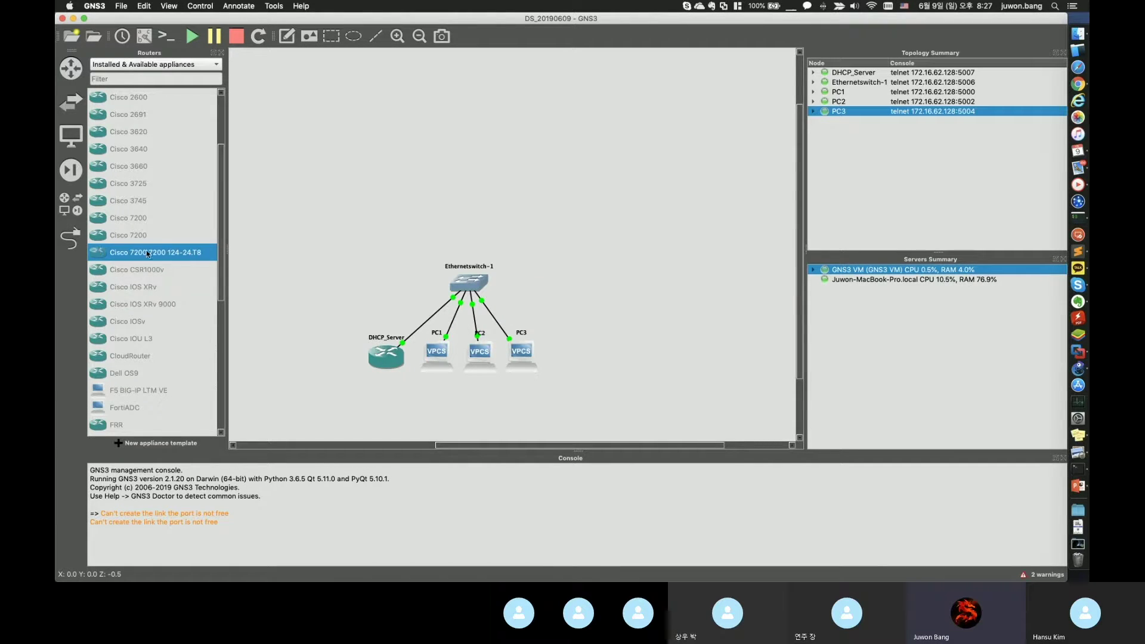
- Close the PC1 and DHCP_Server console windows one by one, ending each telnet session
right_click(1084, 465)
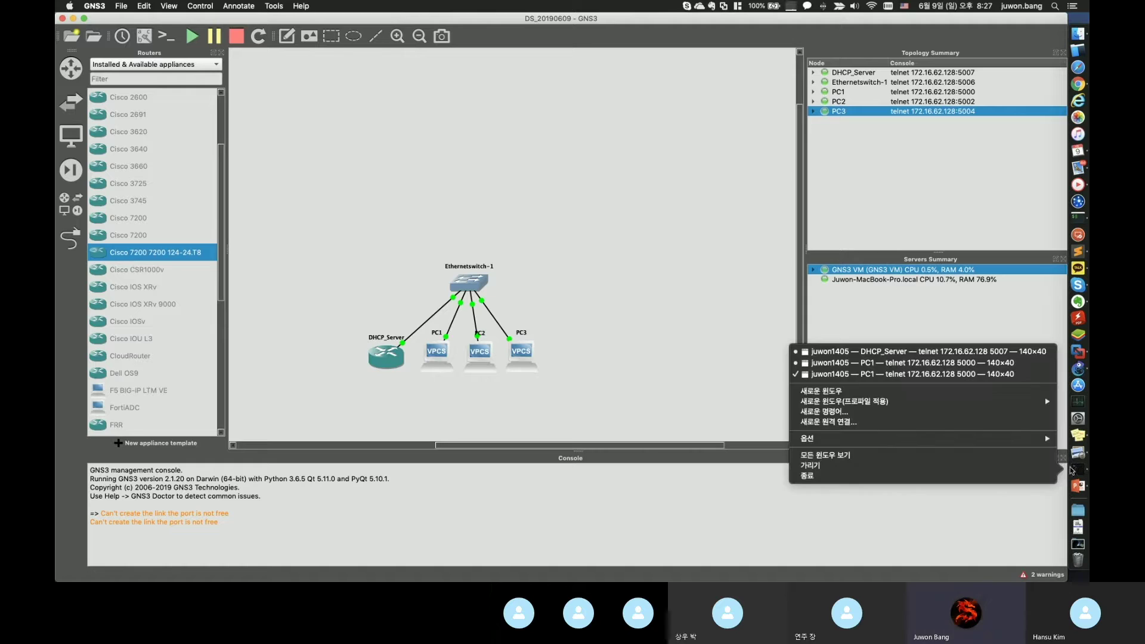
left_click(958, 476)
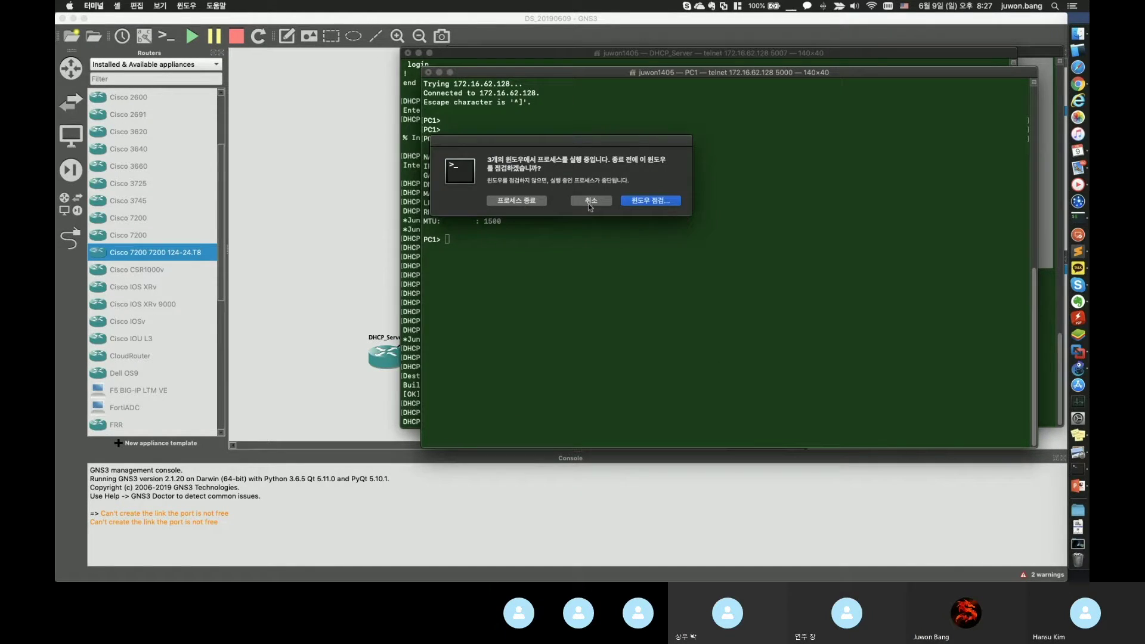
left_click(583, 204)
left_click(429, 72)
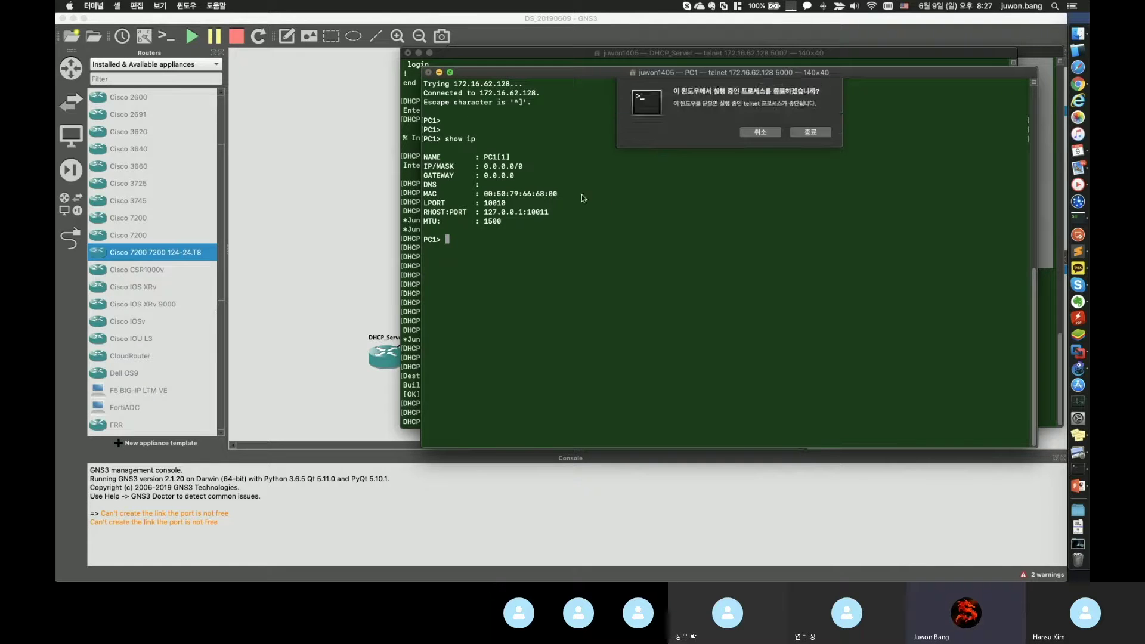
left_click(816, 129)
left_click(408, 52)
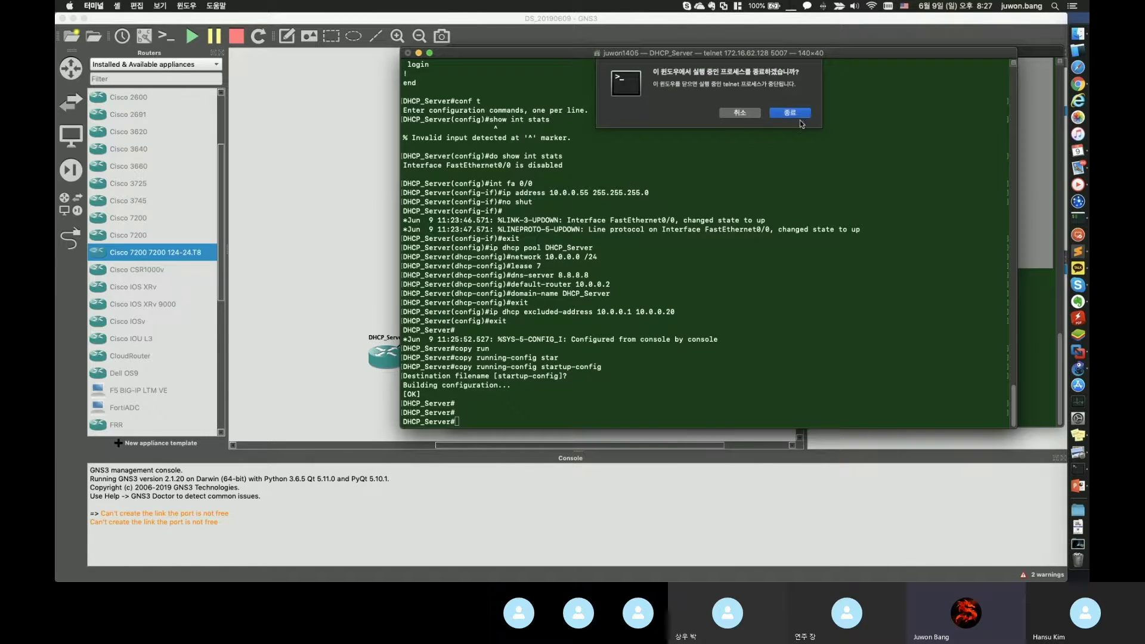
left_click(800, 114)
left_click(454, 52)
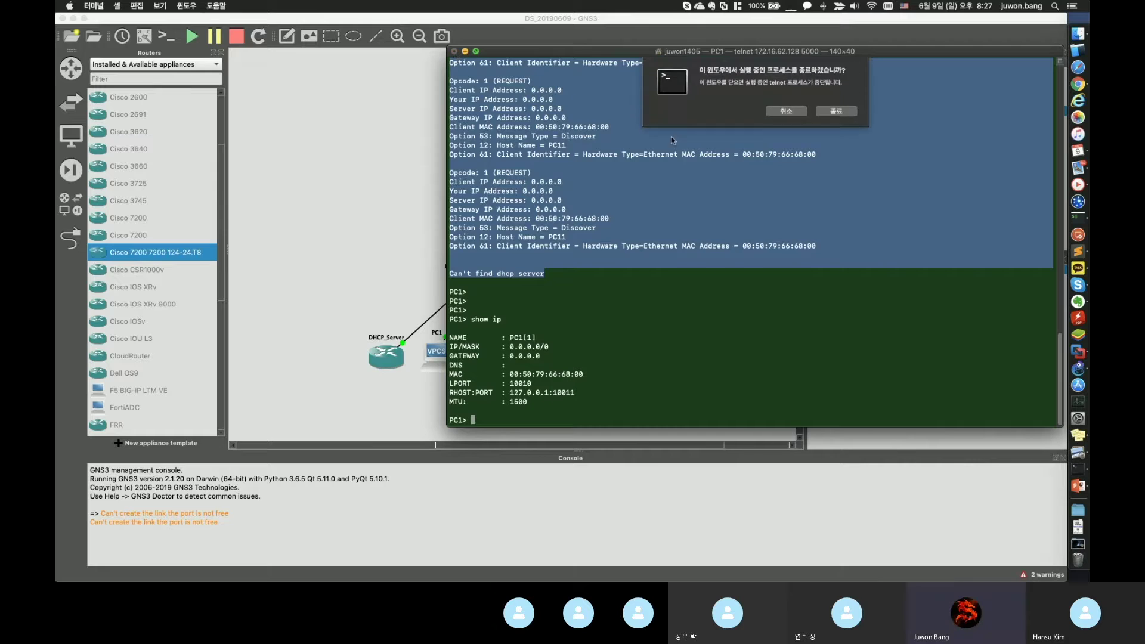
left_click(838, 111)
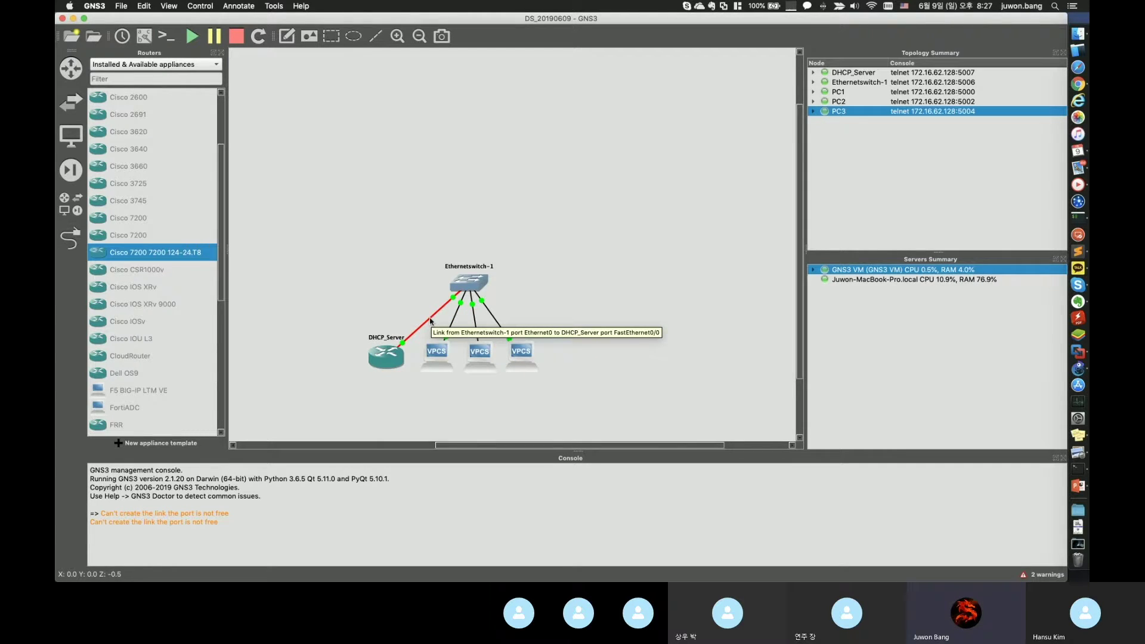
left_click_drag(392, 353, 395, 351)
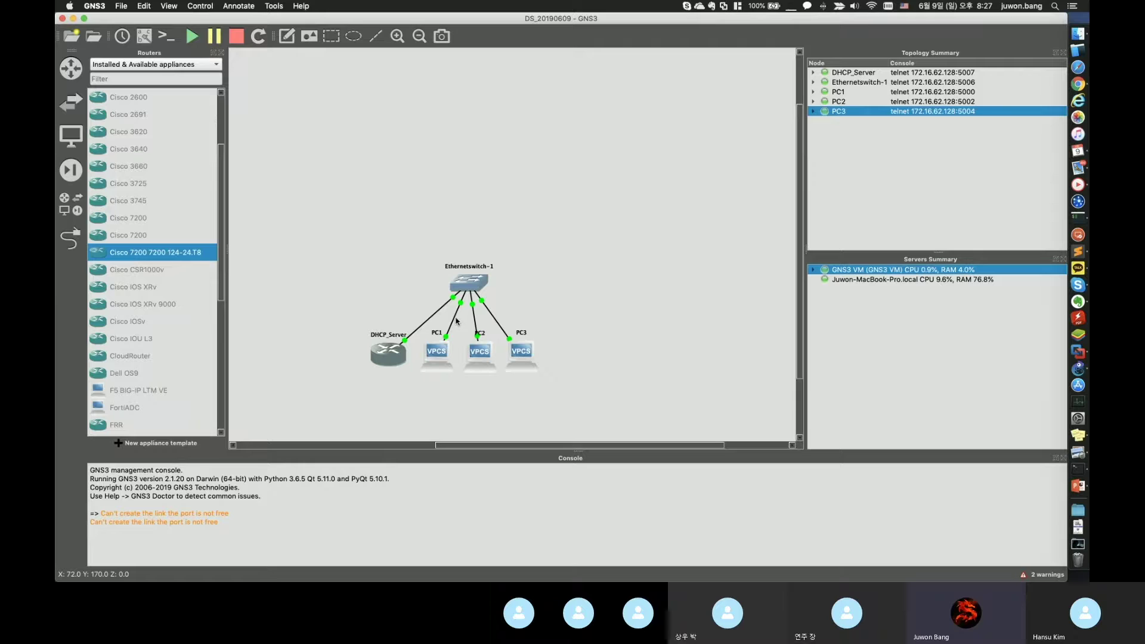
- Start a packet capture on the Ethernetswitch-1 to PC1 link using the default capture file name
right_click(457, 319)
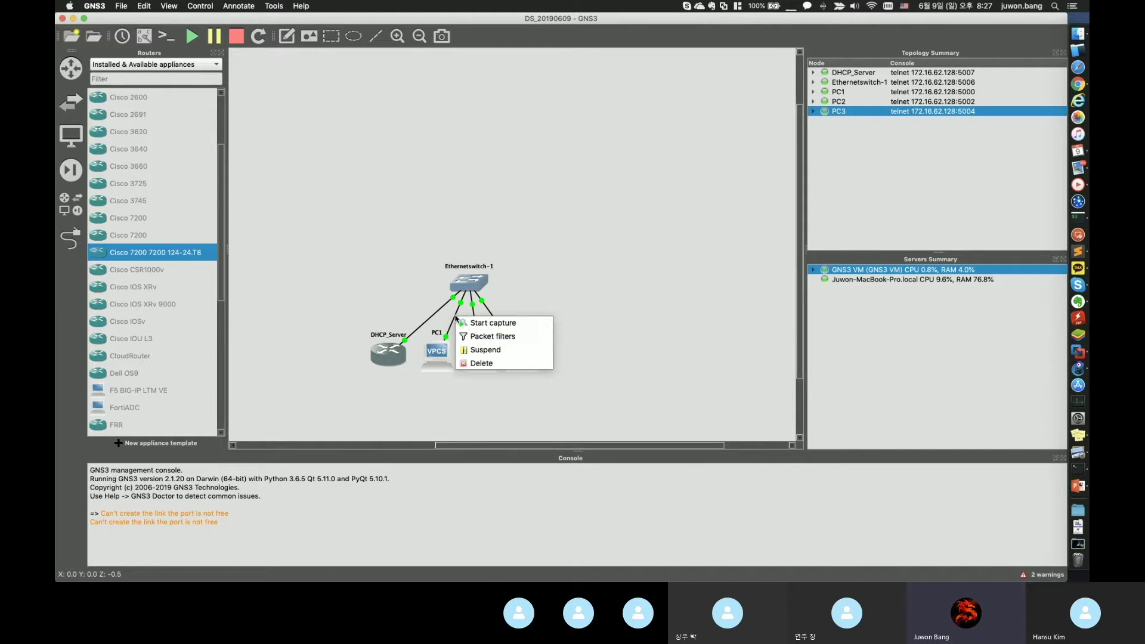
left_click(512, 327)
left_click_drag(479, 249, 418, 157)
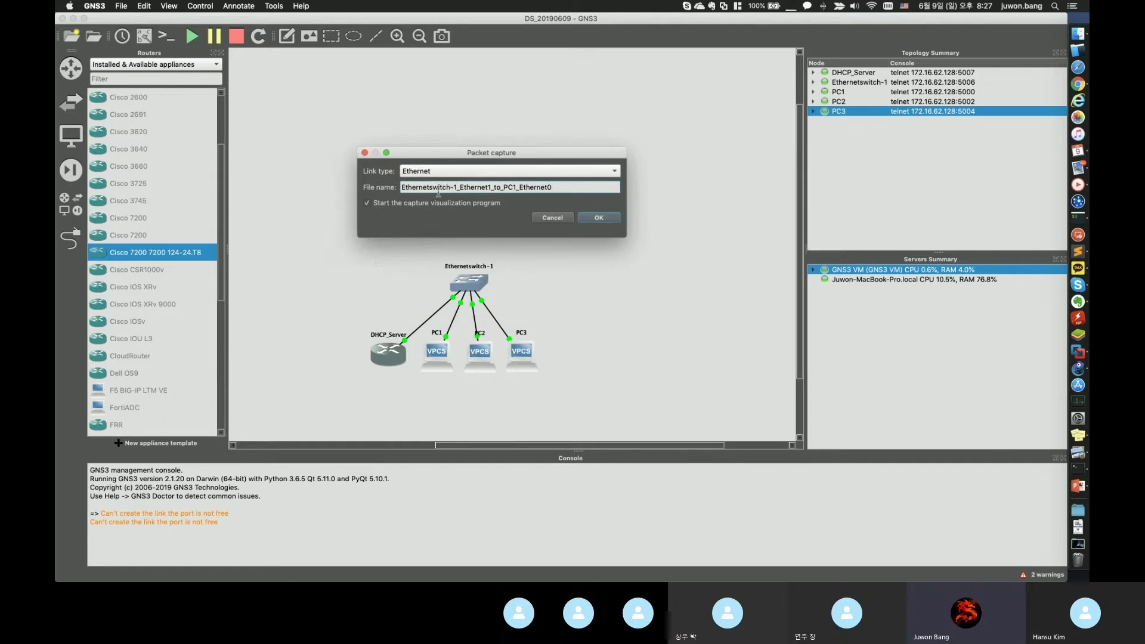
left_click(598, 218)
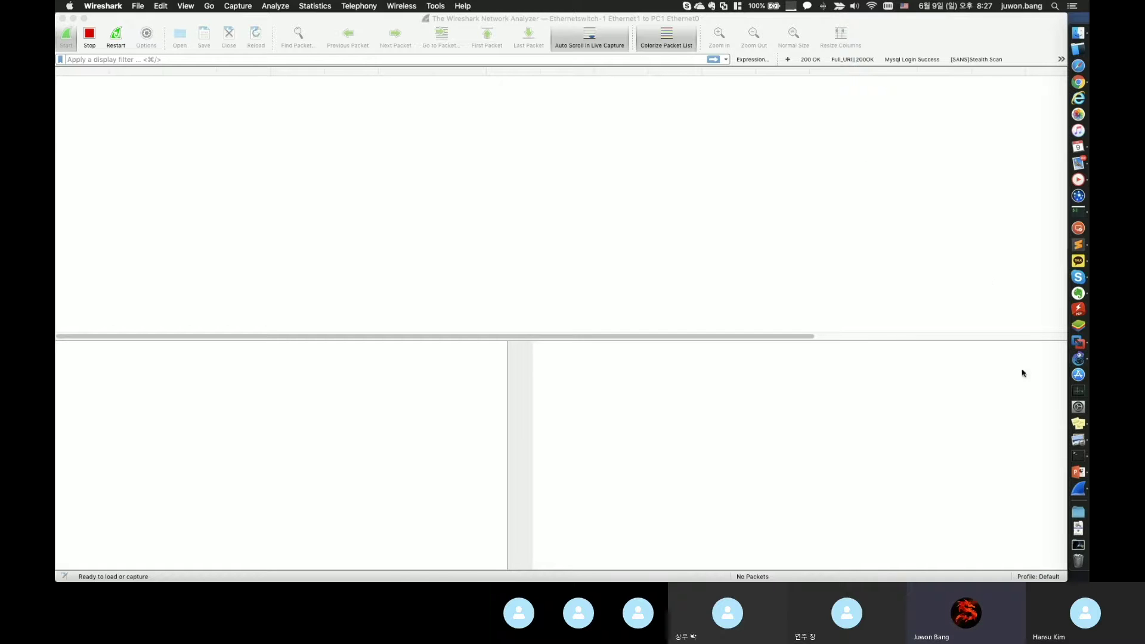
- Open PC1's console alongside Wireshark and check its IP settings with show ip
left_click(1078, 358)
right_click(441, 356)
left_click(476, 182)
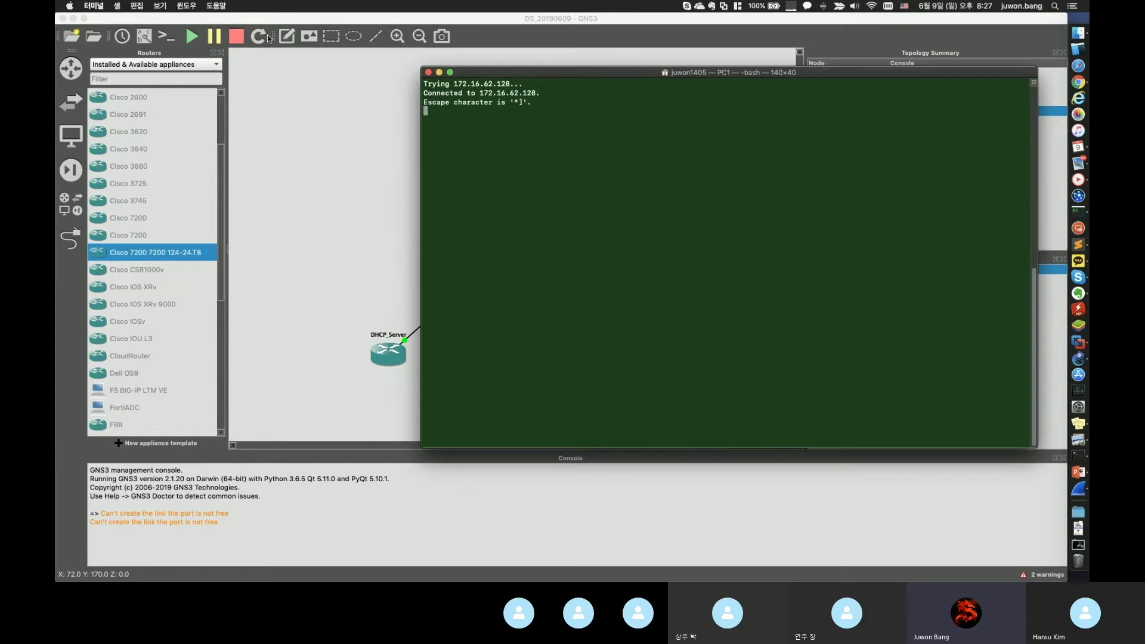
left_click(72, 19)
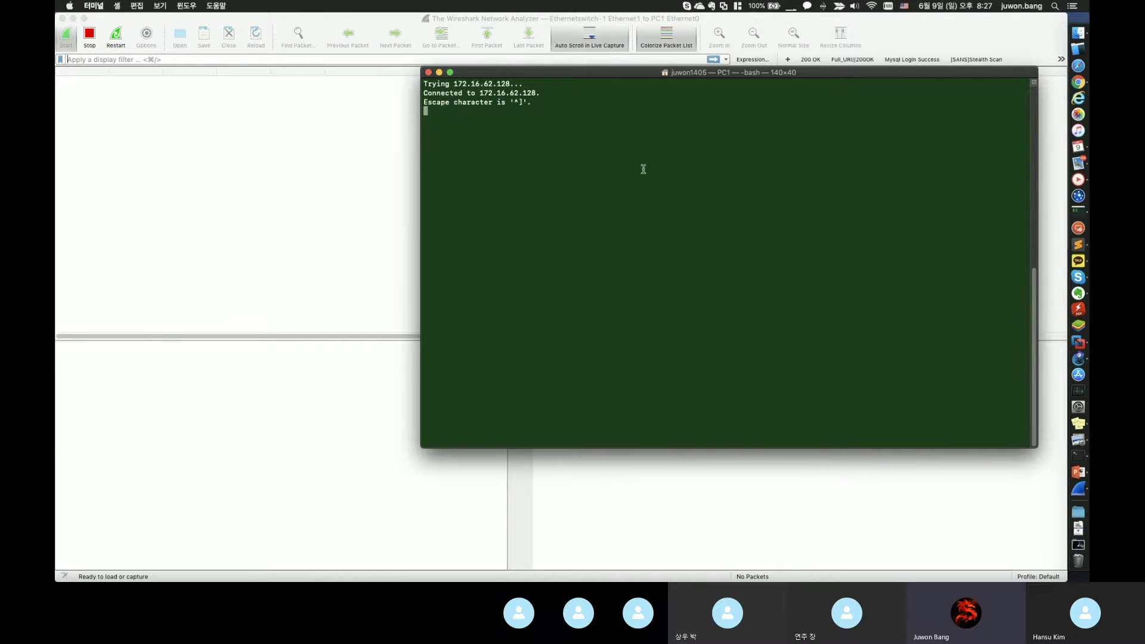
key("Return")
type("show ip")
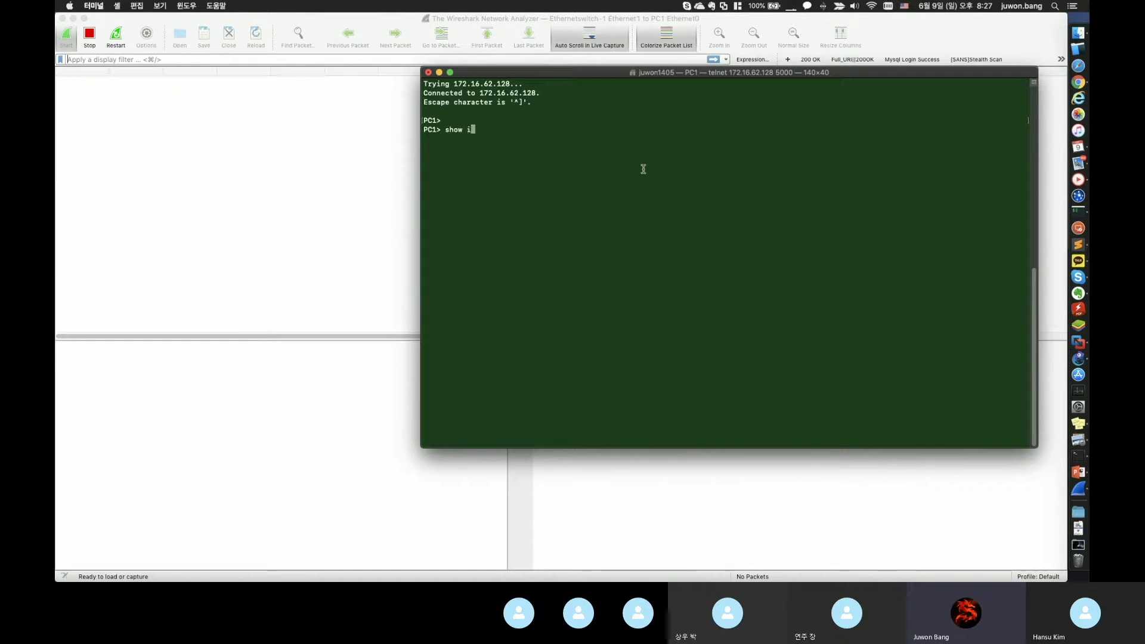
key("Return")
- Run dhcp -d on PC1, fixing the mistyped command, to lease 10.0.0.21 from 10.0.0.55
type("dhcp -0d")
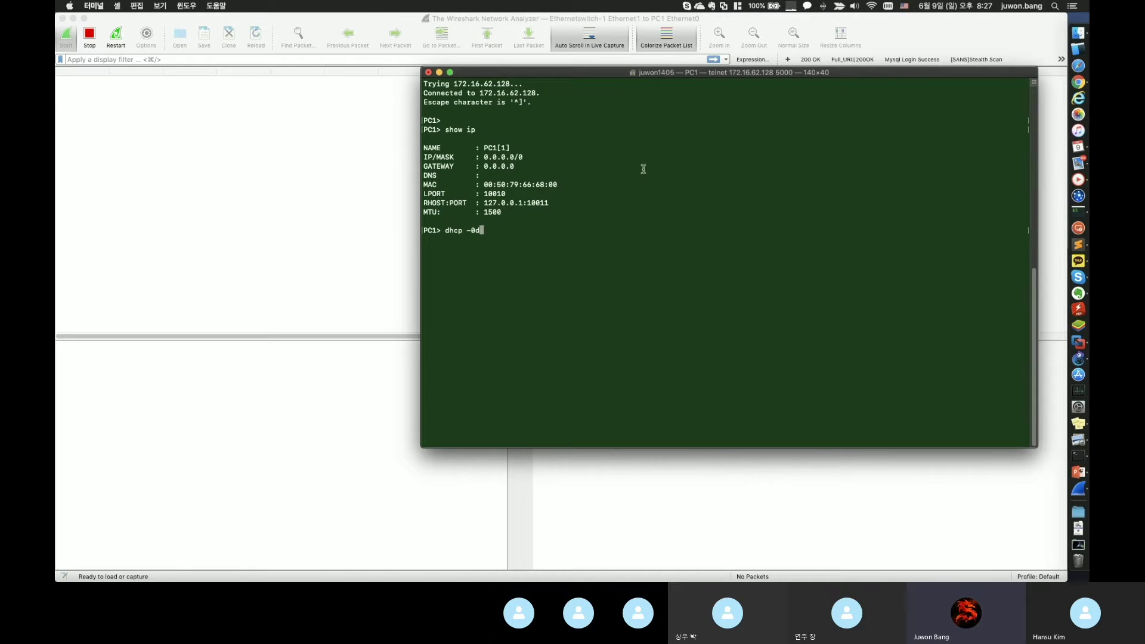
key("Return")
key("Up")
key("Left")
key("BackSpace")
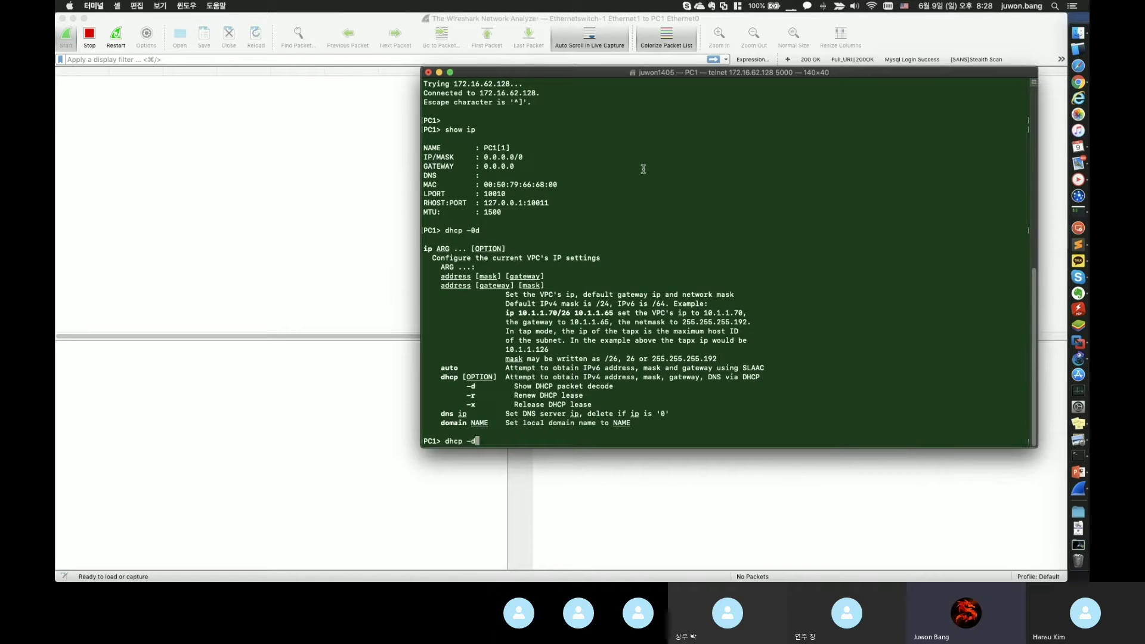
key("Return")
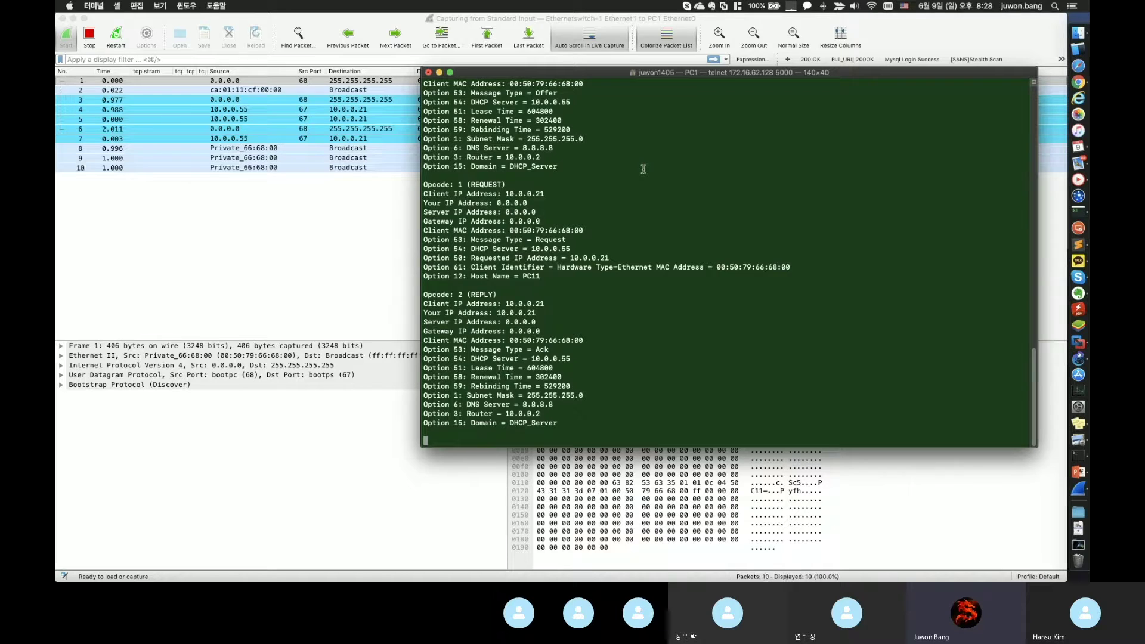
- Highlight the DHCP Discover and Offer output in PC1's console, including 10.0.0.21 and the lease time
scroll(620, 196, "up", 5)
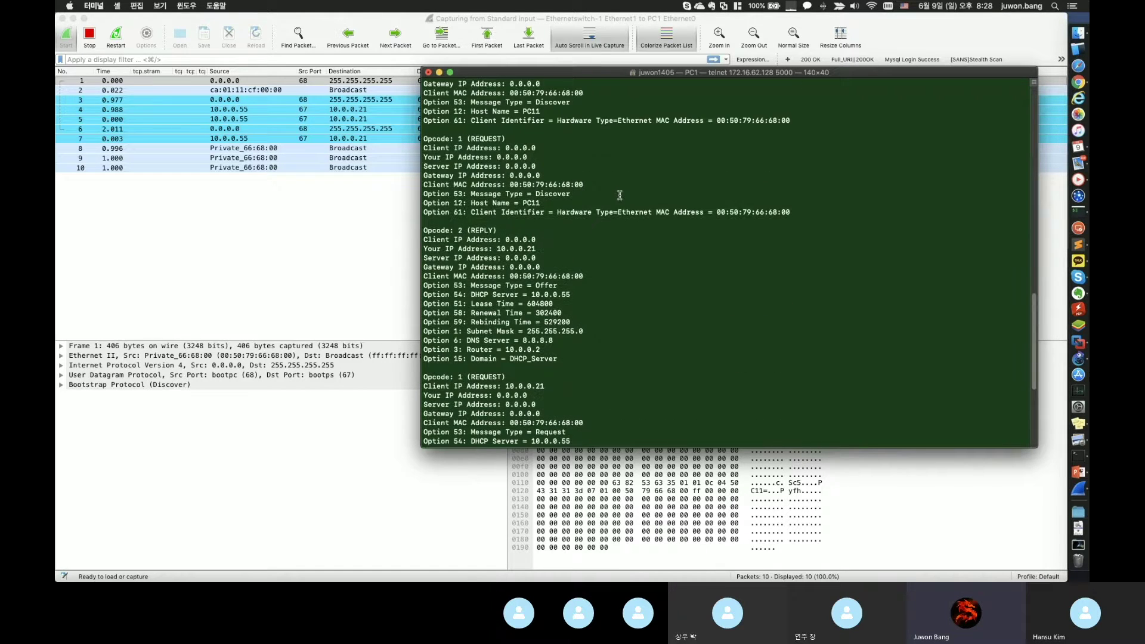
left_click_drag(463, 120, 531, 212)
left_click(502, 222)
left_click_drag(426, 221, 557, 241)
left_click(544, 239)
scroll(558, 243, "down", 5)
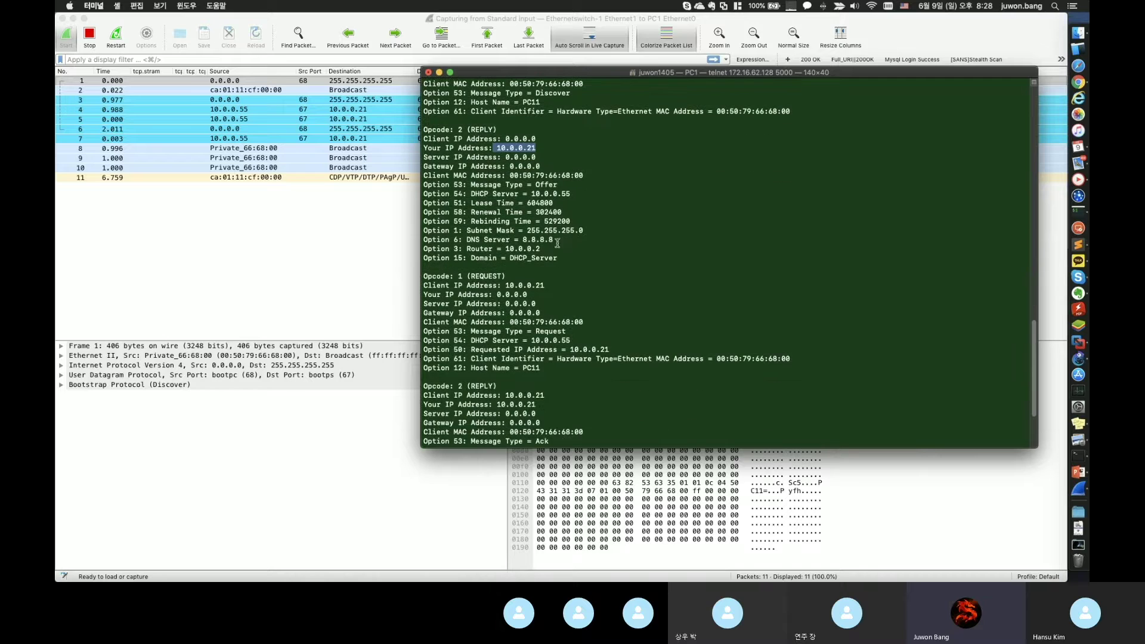
left_click_drag(442, 193, 573, 196)
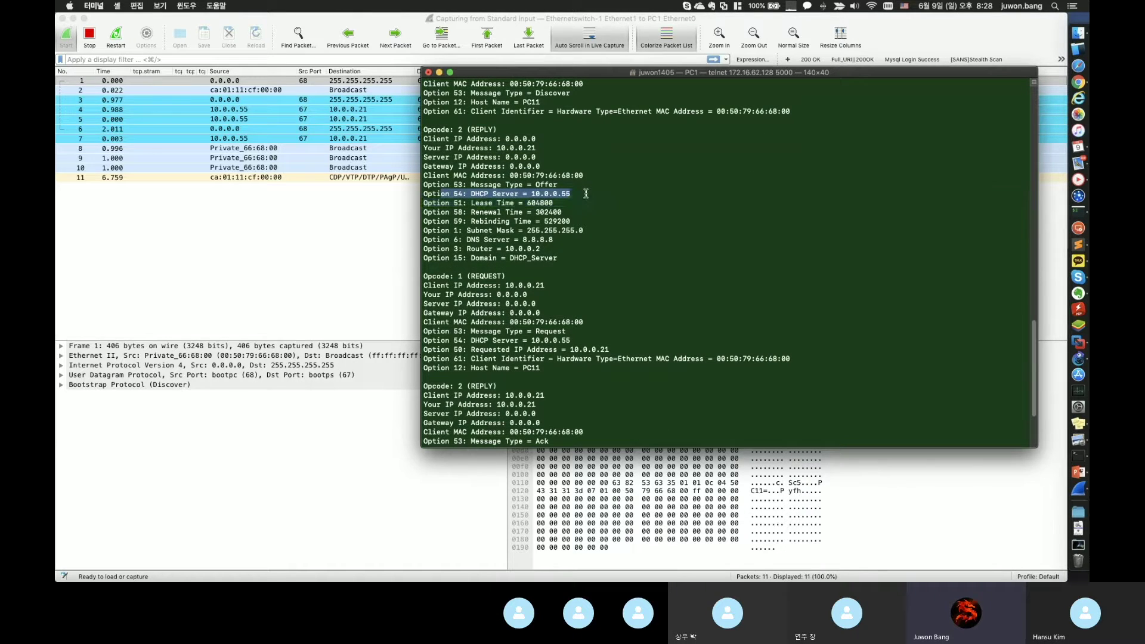
left_click_drag(479, 203, 555, 204)
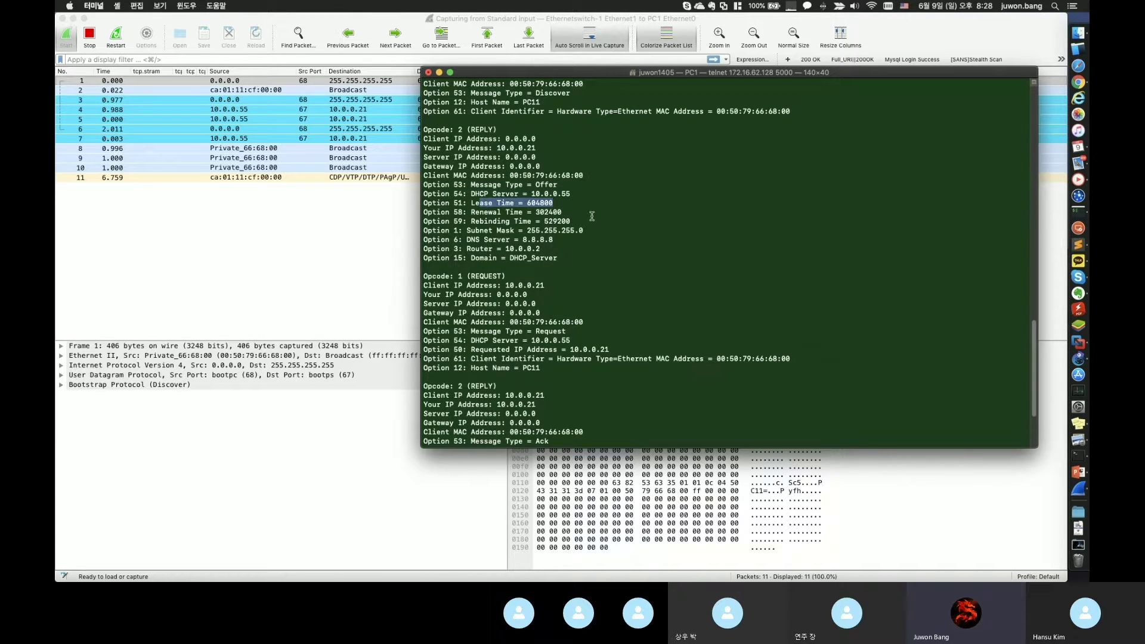
- Highlight the DHCP Request and Ack blocks, then bring the Wireshark capture forward
scroll(536, 191, "down", 2)
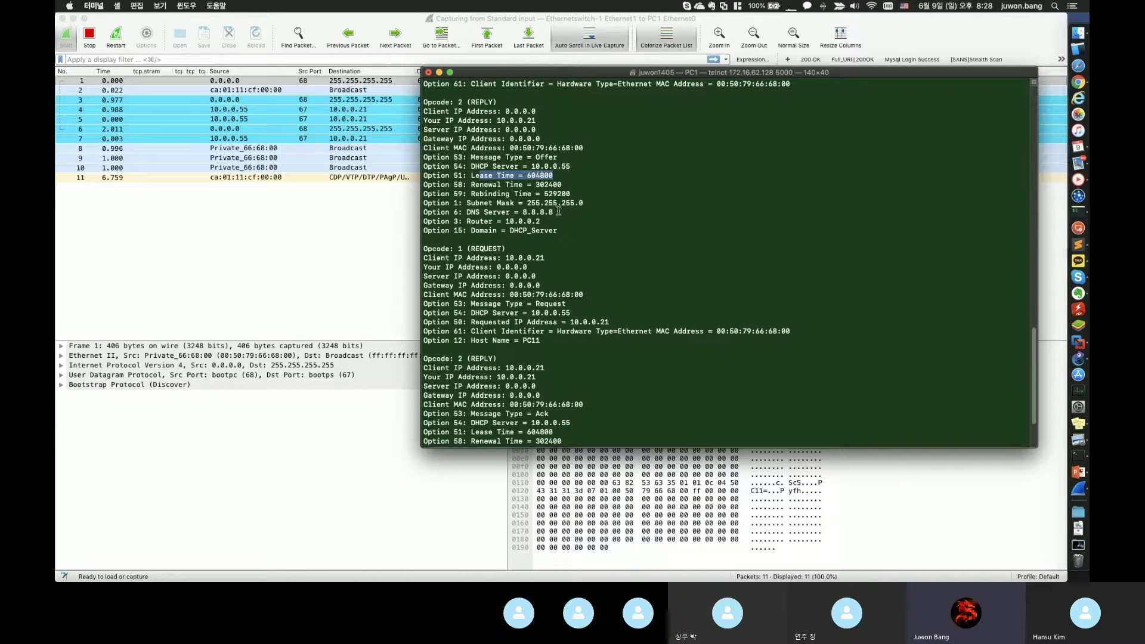
scroll(559, 211, "down", 2)
left_click_drag(468, 187, 571, 196)
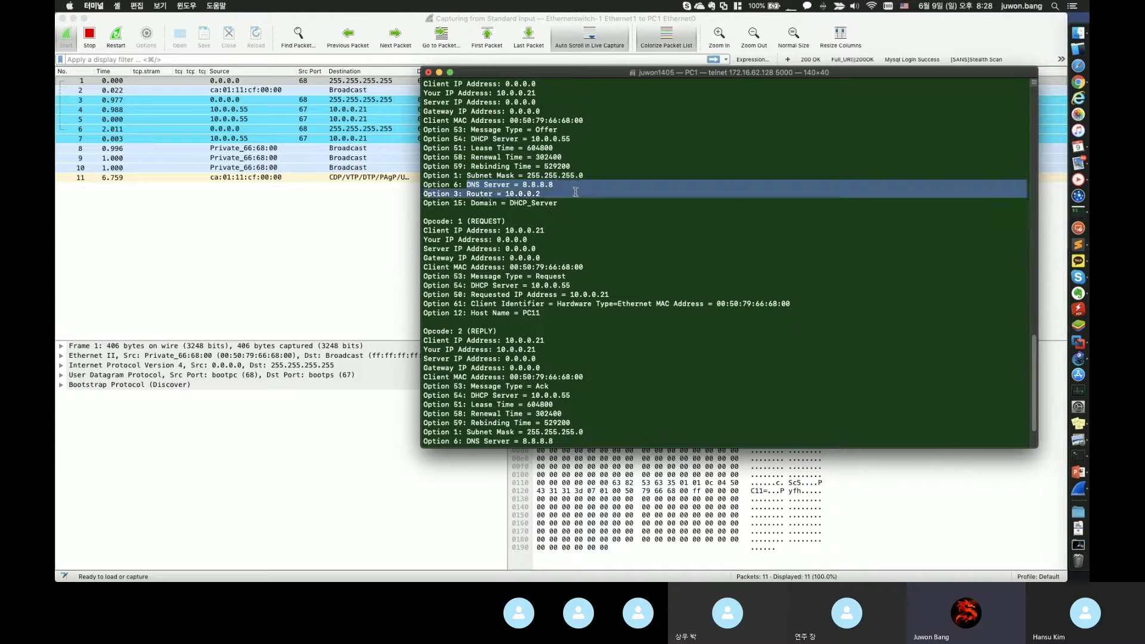
scroll(564, 201, "down", 2)
scroll(564, 201, "down", 2)
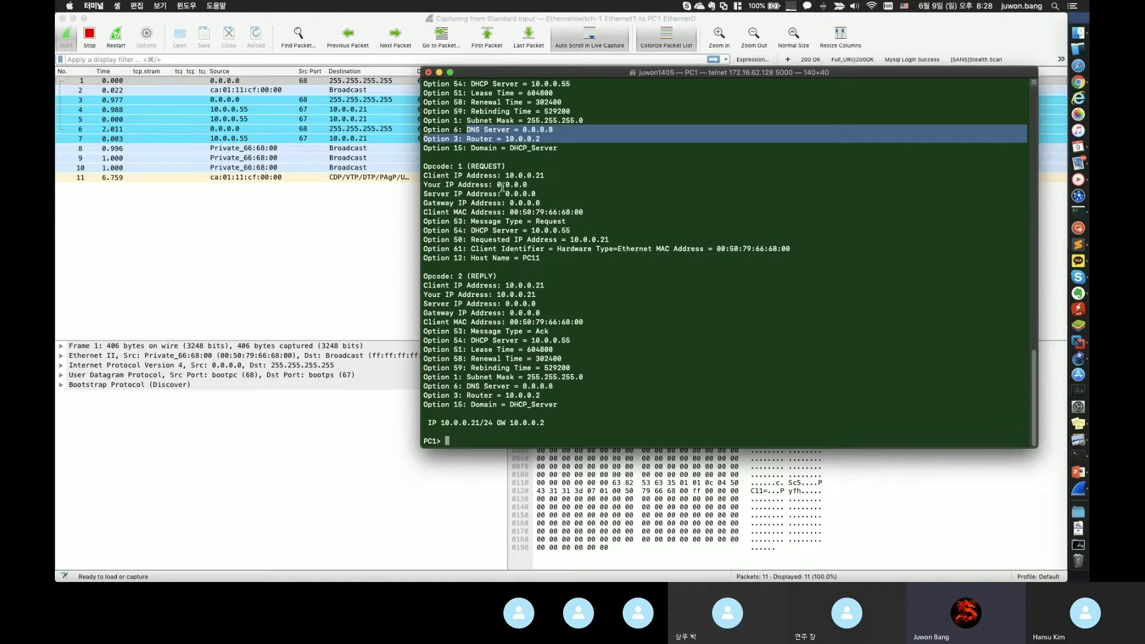
left_click_drag(433, 172, 635, 259)
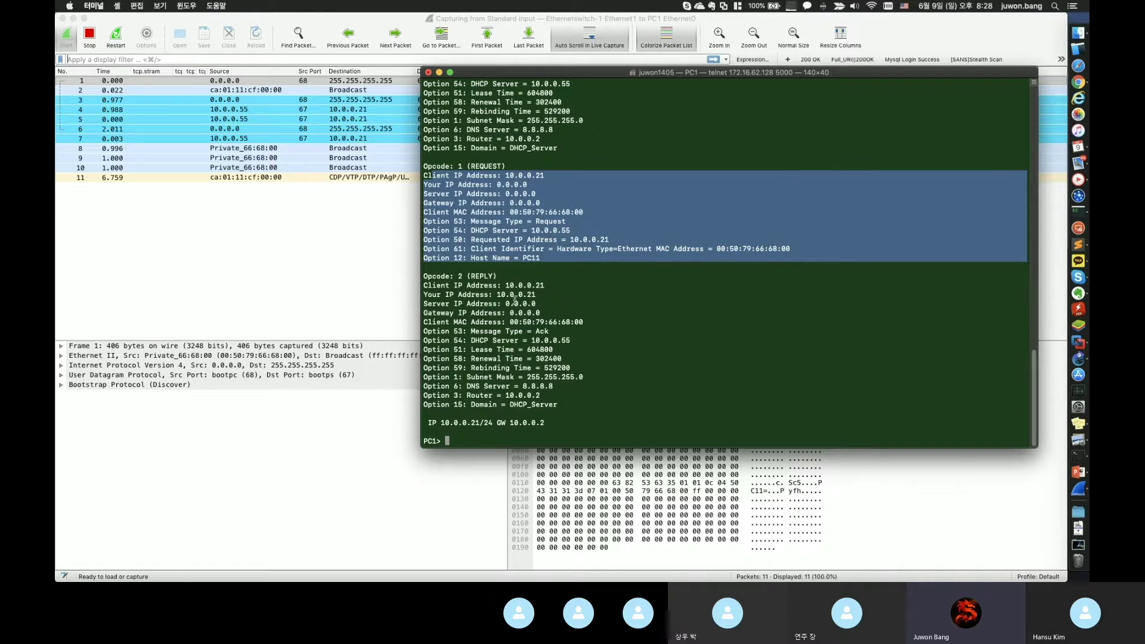
left_click(455, 279)
left_click_drag(424, 276, 634, 400)
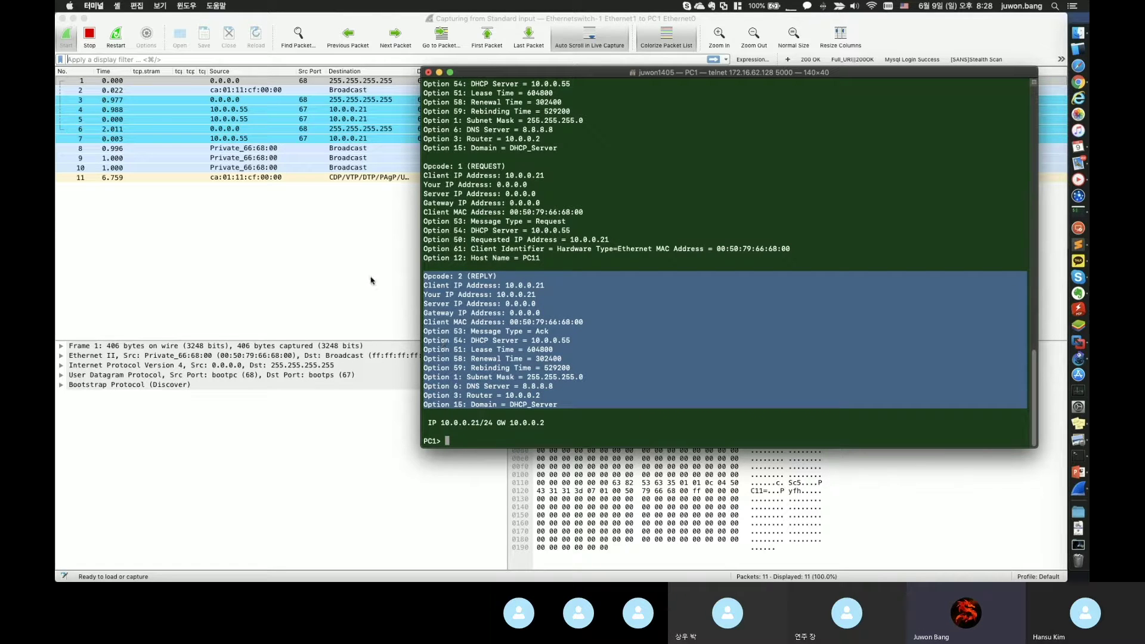
left_click(290, 100)
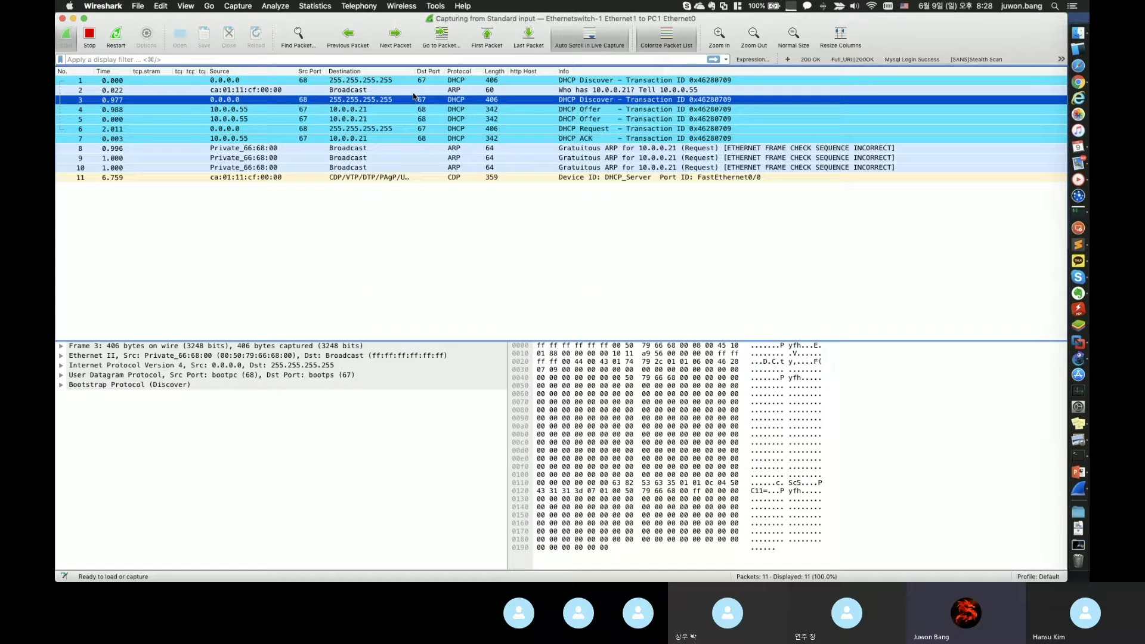
left_click(392, 81)
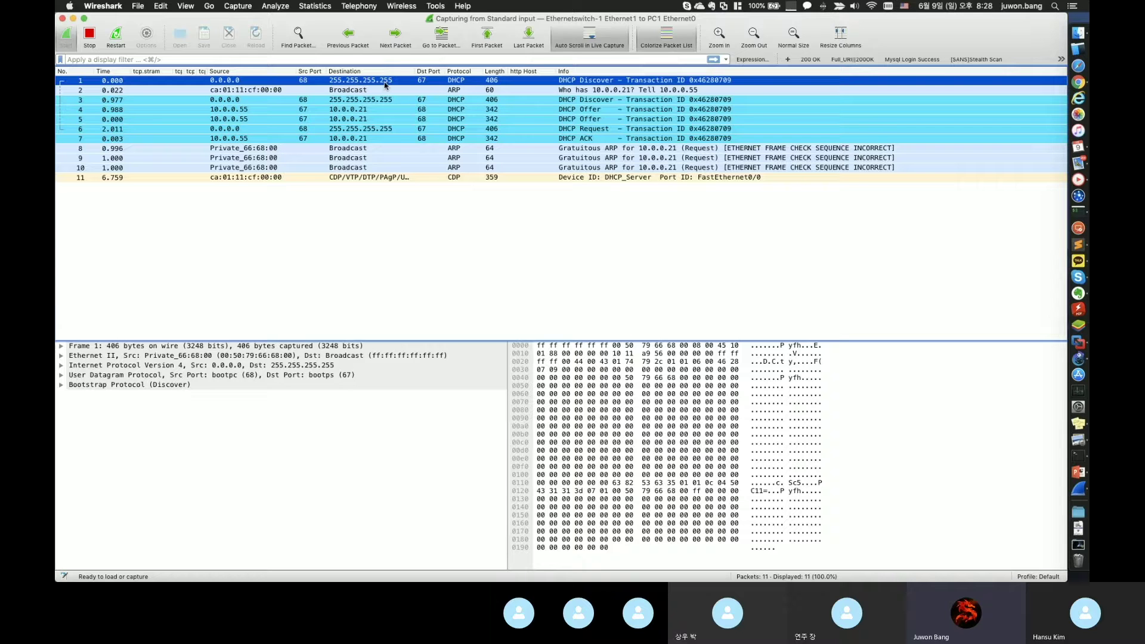
left_click(60, 389)
left_click(60, 387)
scroll(168, 451, "down", 3)
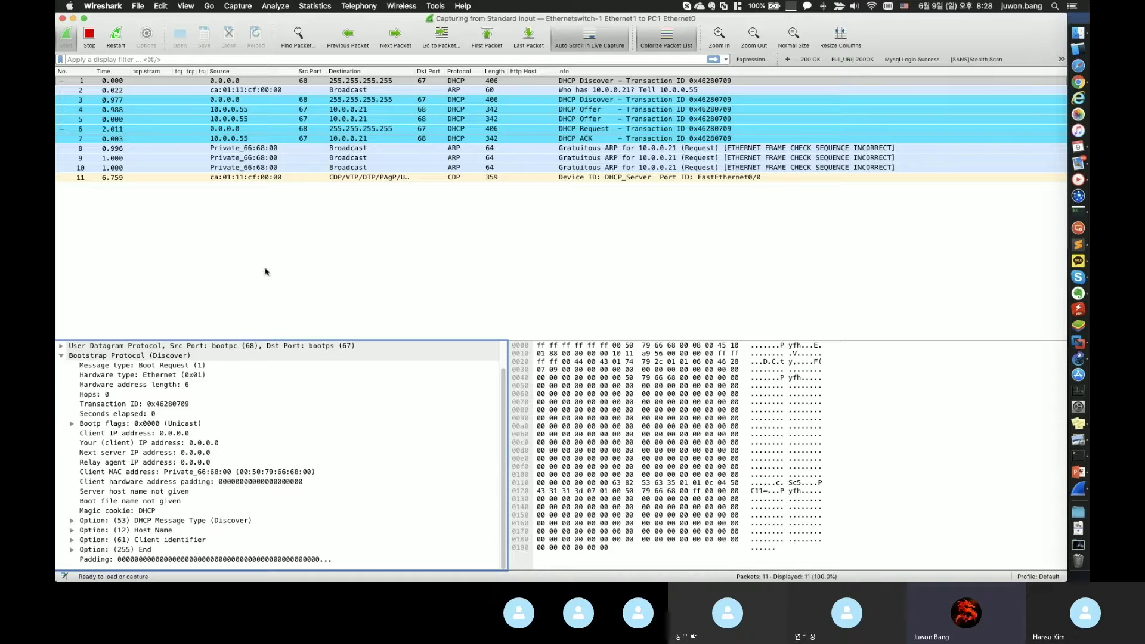
left_click(317, 100)
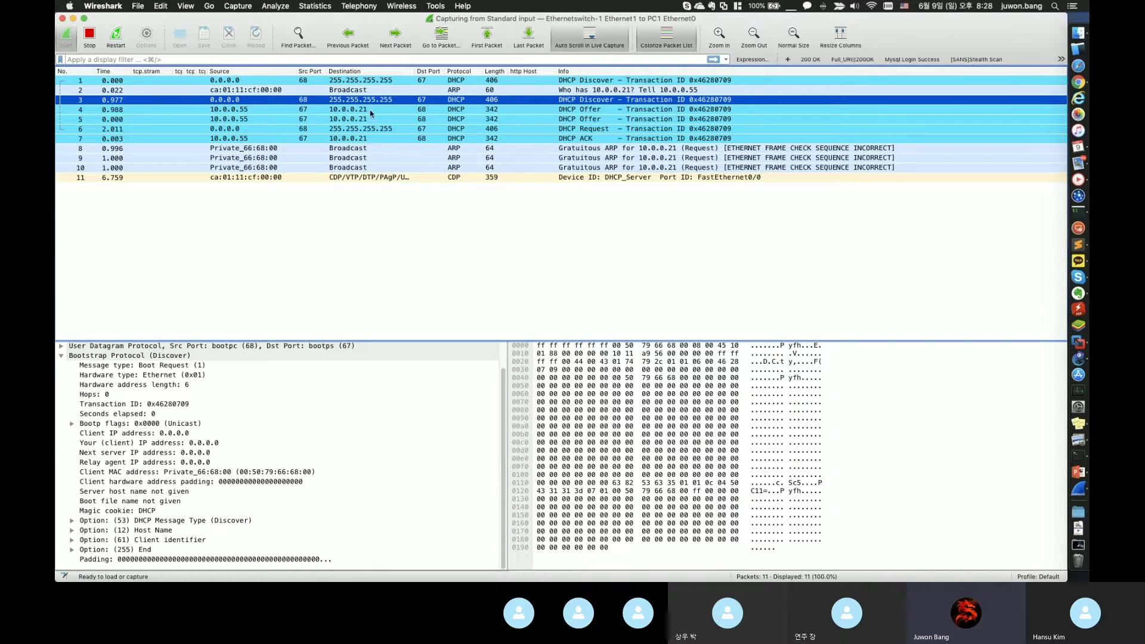
left_click(269, 111)
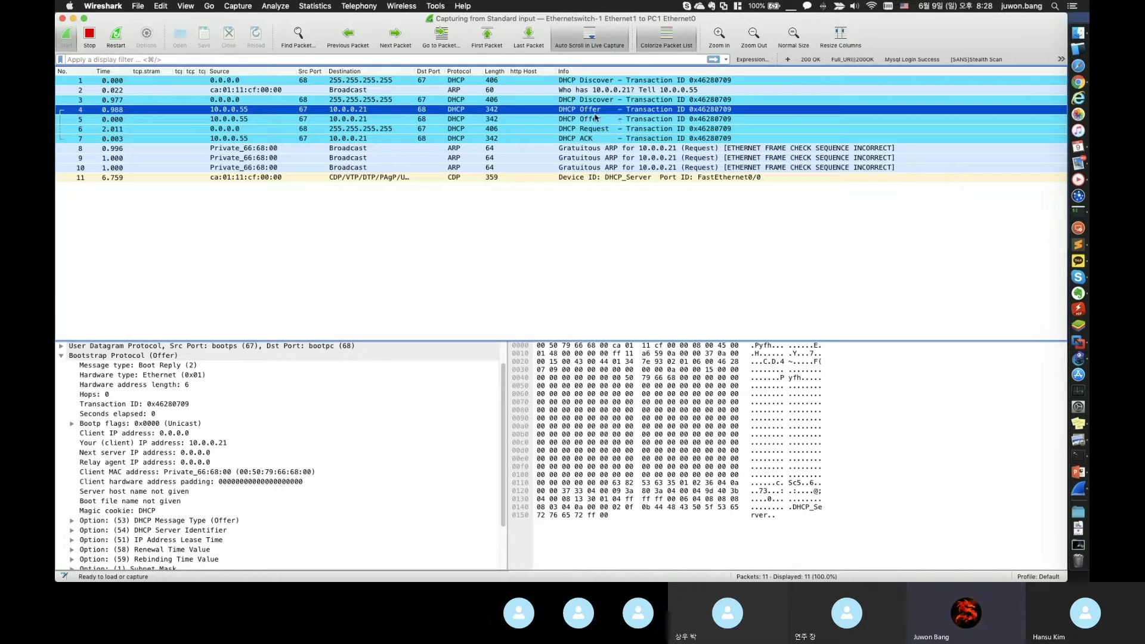
left_click(350, 120)
left_click(354, 129)
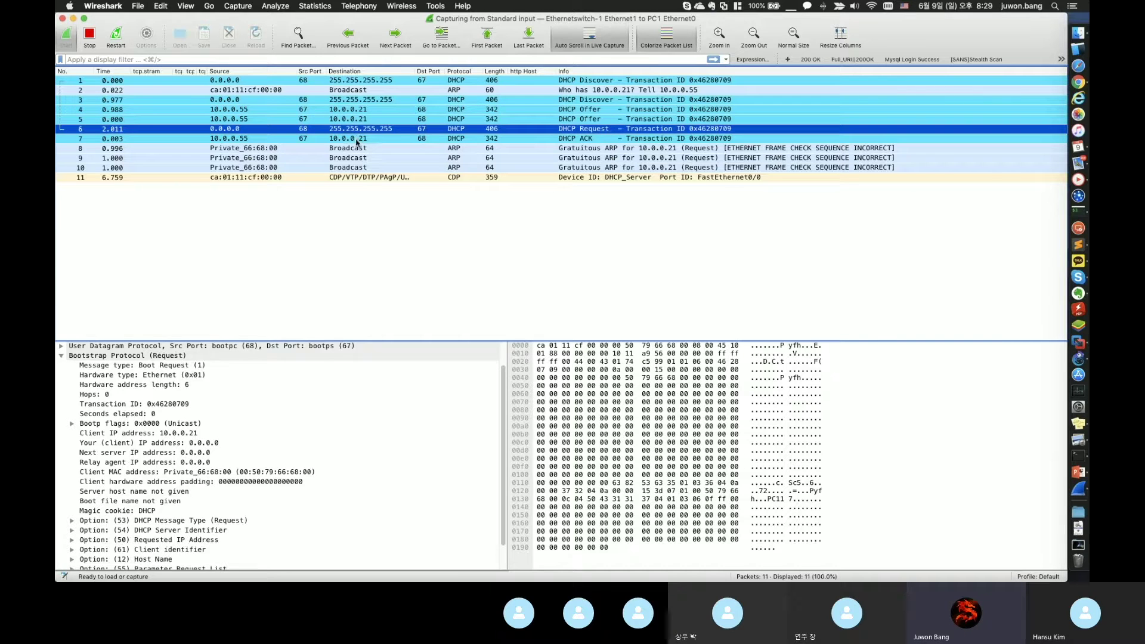
left_click(358, 139)
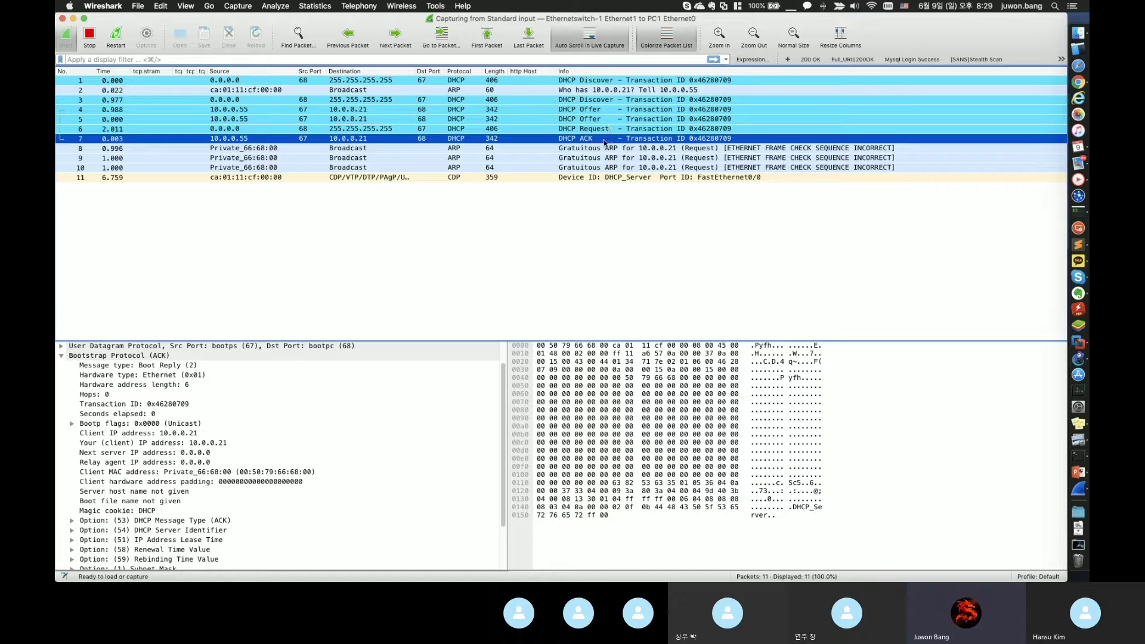
scroll(286, 418, "down", 3)
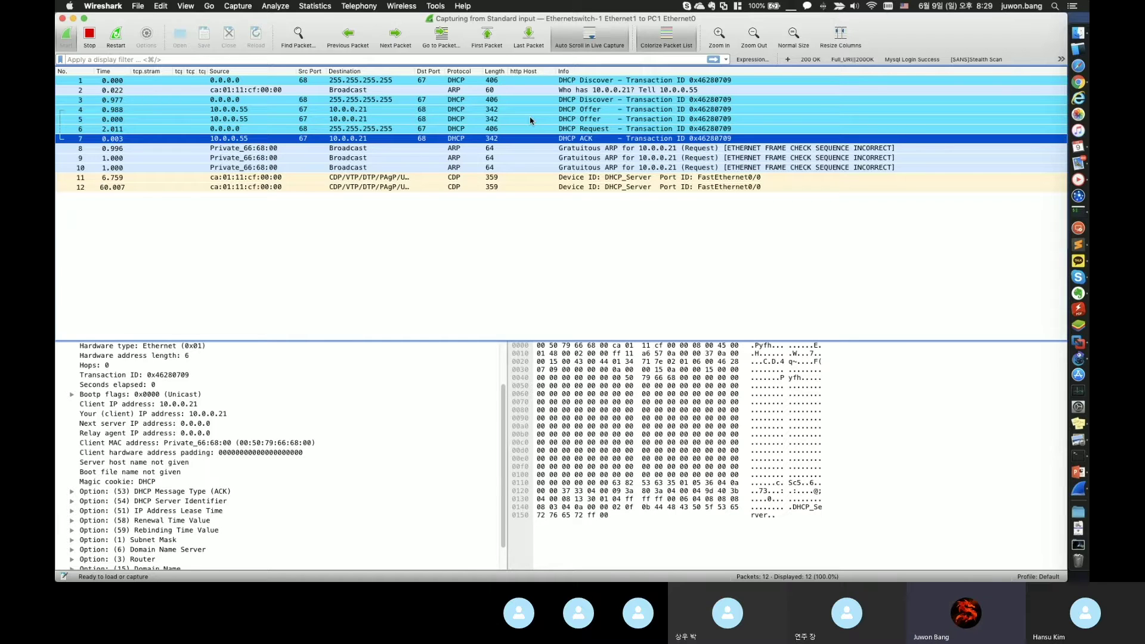
left_click(254, 149)
left_click(301, 162)
left_click(303, 169)
left_click(322, 160)
key("Up")
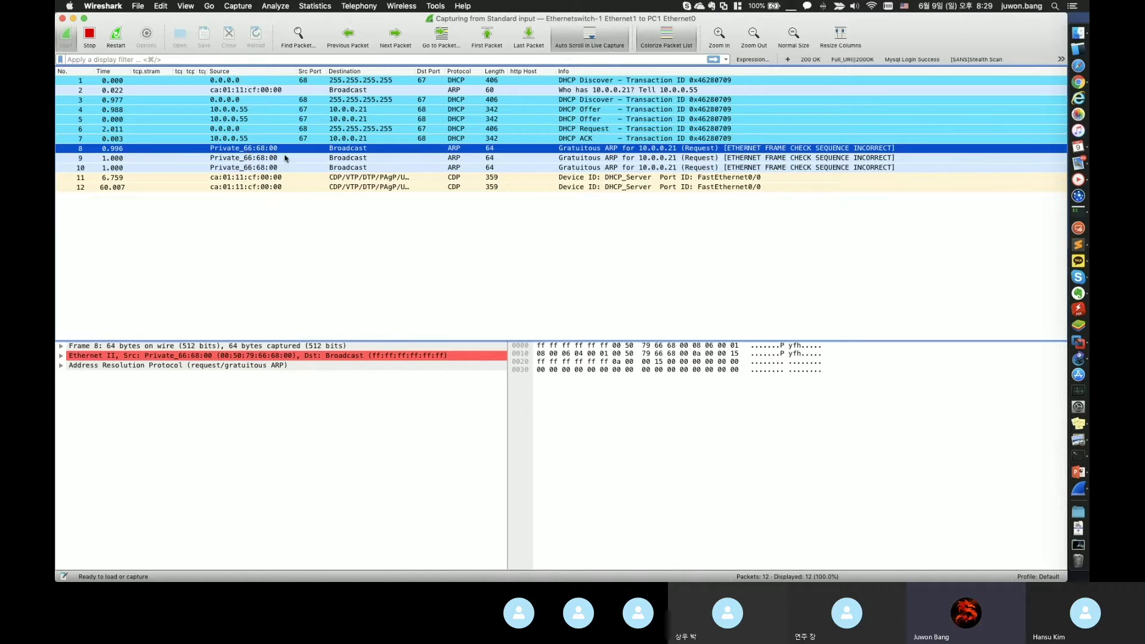
- Inspect the ARP request for 10.0.0.21, then quit Wireshark without saving and restore GNS3
left_click(233, 89)
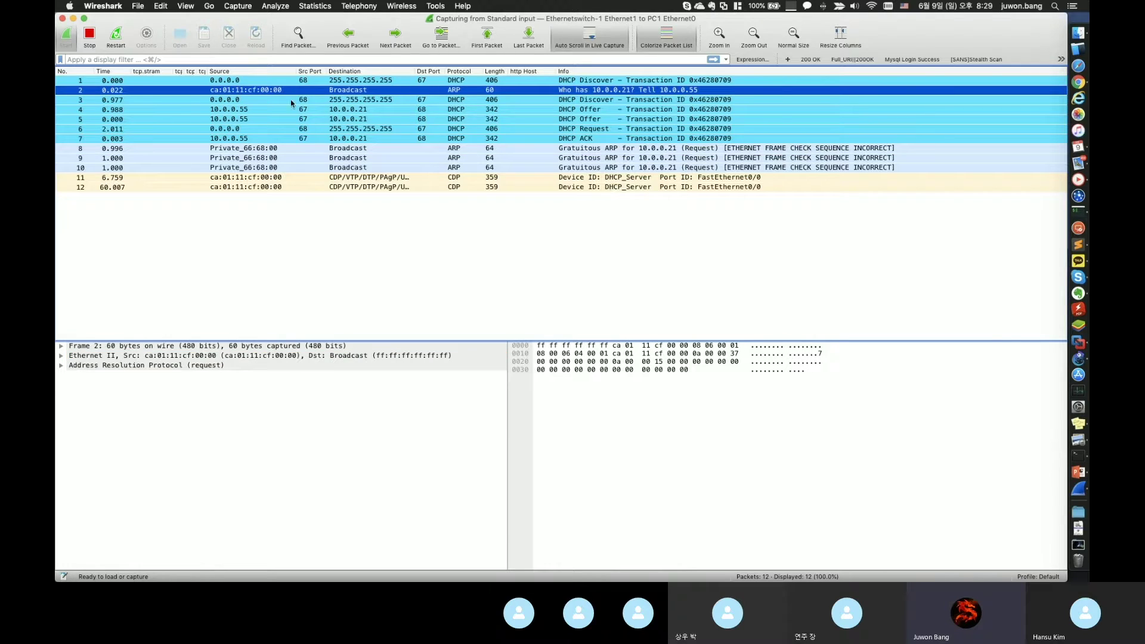
left_click(62, 19)
left_click(523, 300)
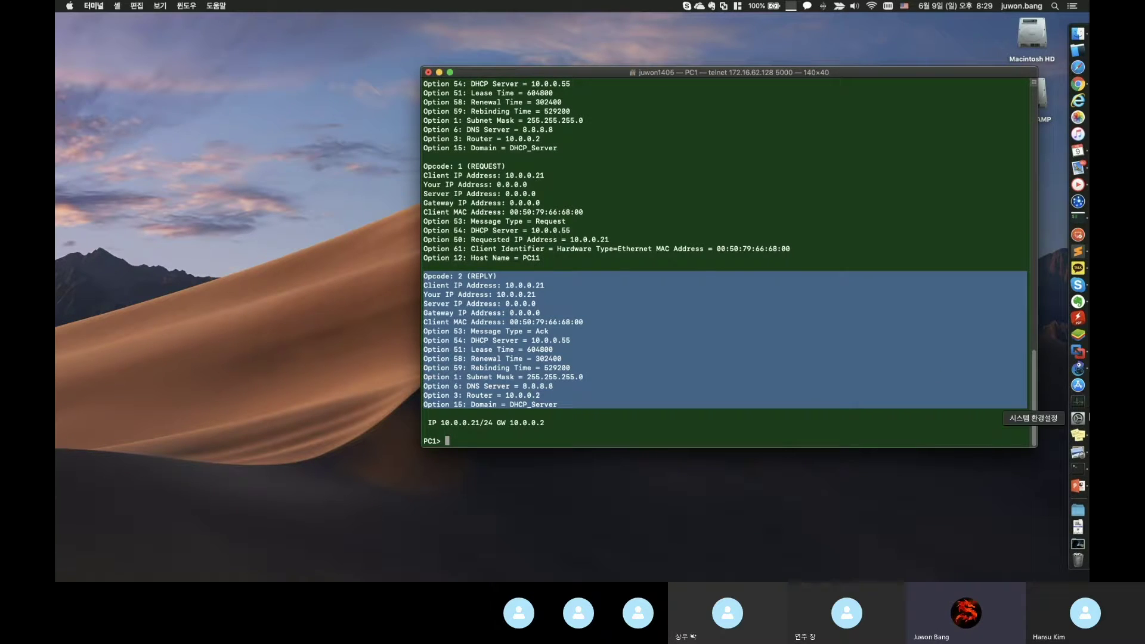
left_click(1078, 369)
- Open the PC1 and PC2 consoles and run dhcp -d on PC2 to lease 10.0.0.22
double_click(432, 356)
double_click(478, 356)
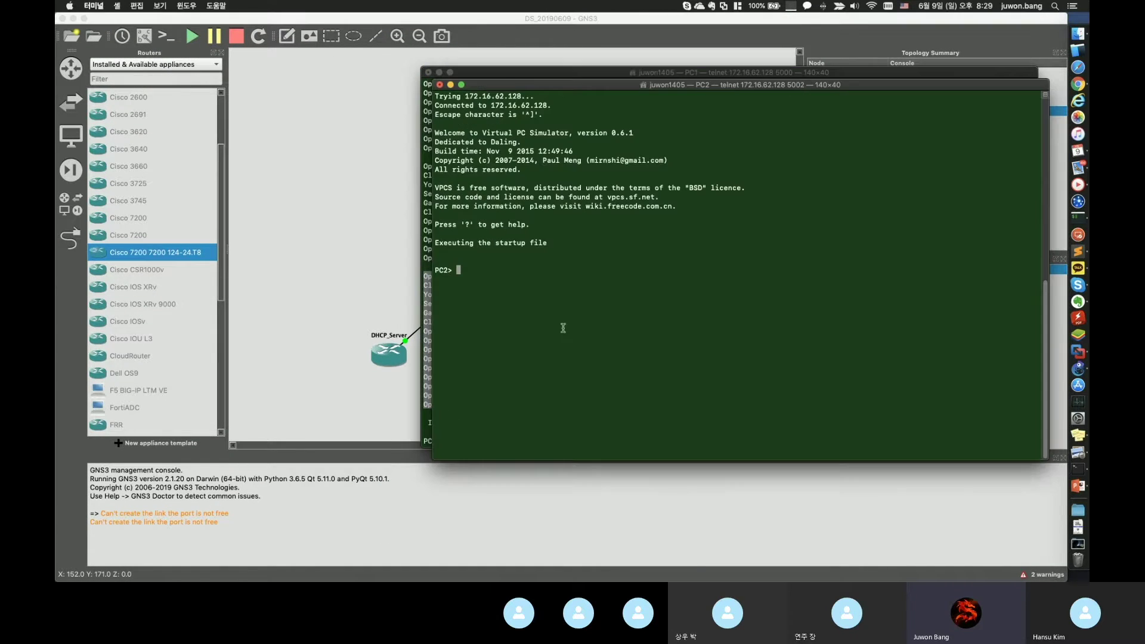
type("dc")
key("BackSpace")
type("hcp -d")
key("Return")
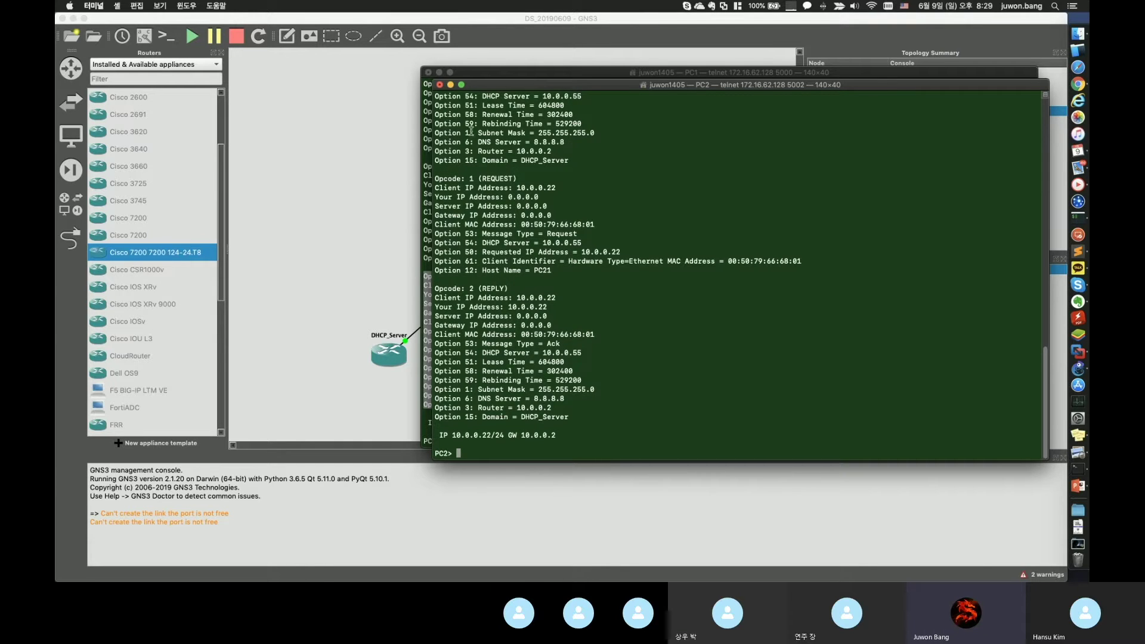
- Close the PC2 and PC1 consoles, ending both telnet sessions
left_click(440, 85)
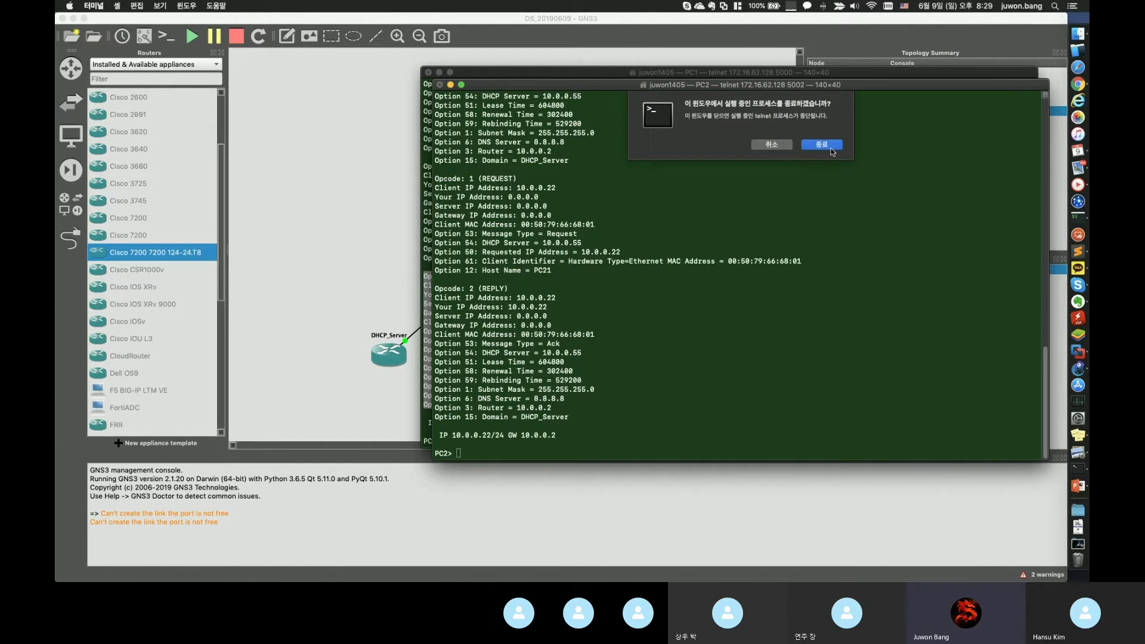
left_click(832, 148)
left_click(429, 73)
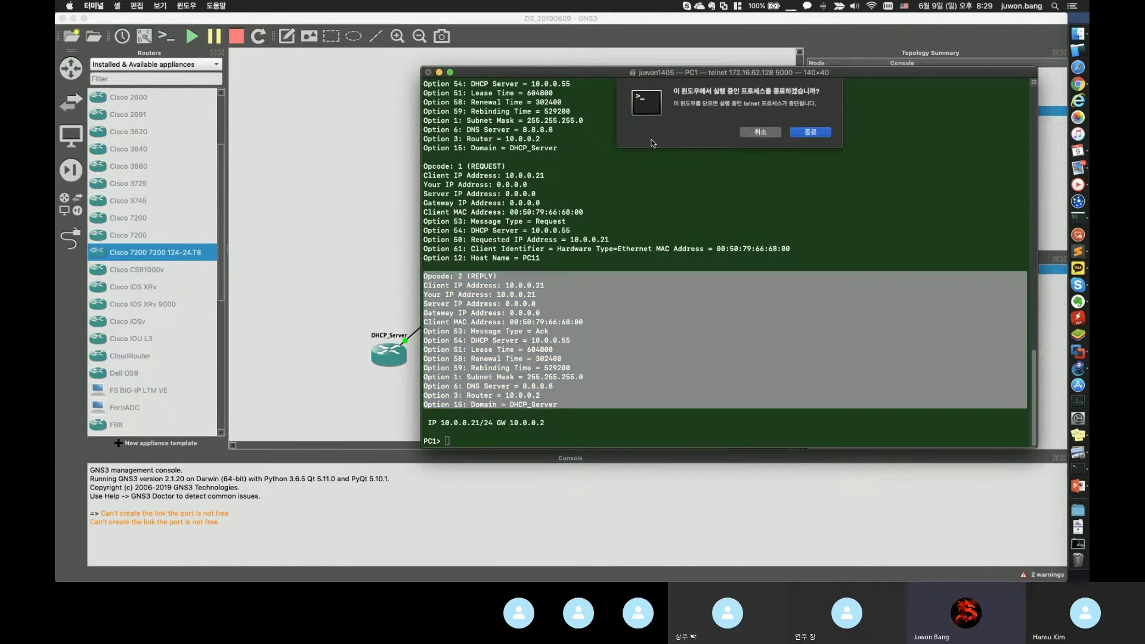
left_click(812, 136)
- Open PC3's console and run dhcp -d to lease 10.0.0.23, keeping the console open
double_click(529, 325)
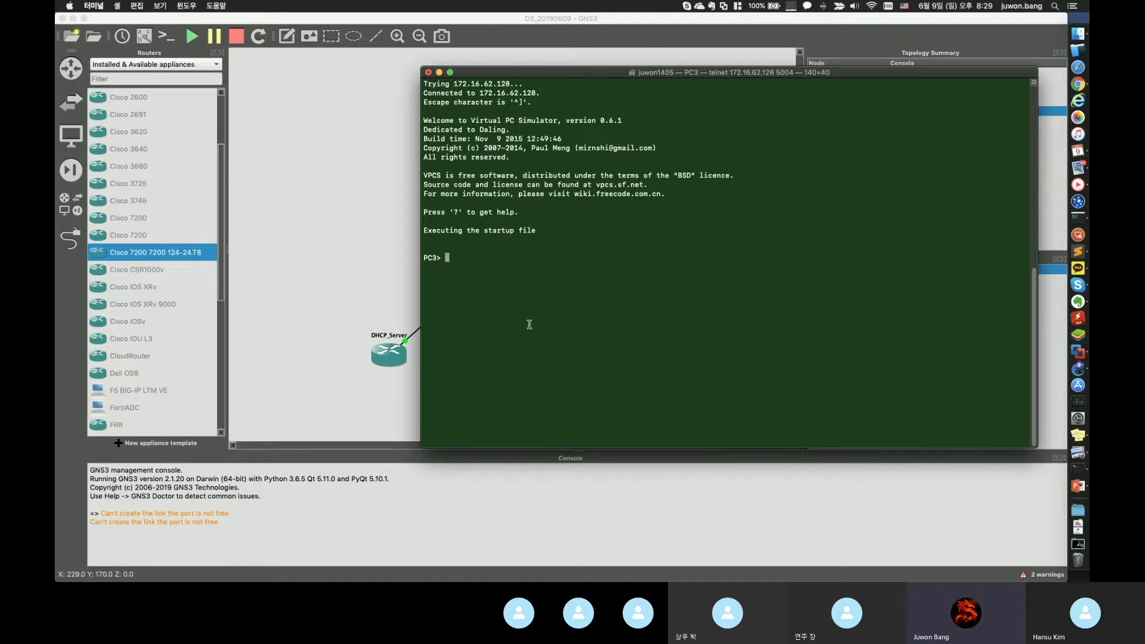
type("dhcp -d")
key("Return")
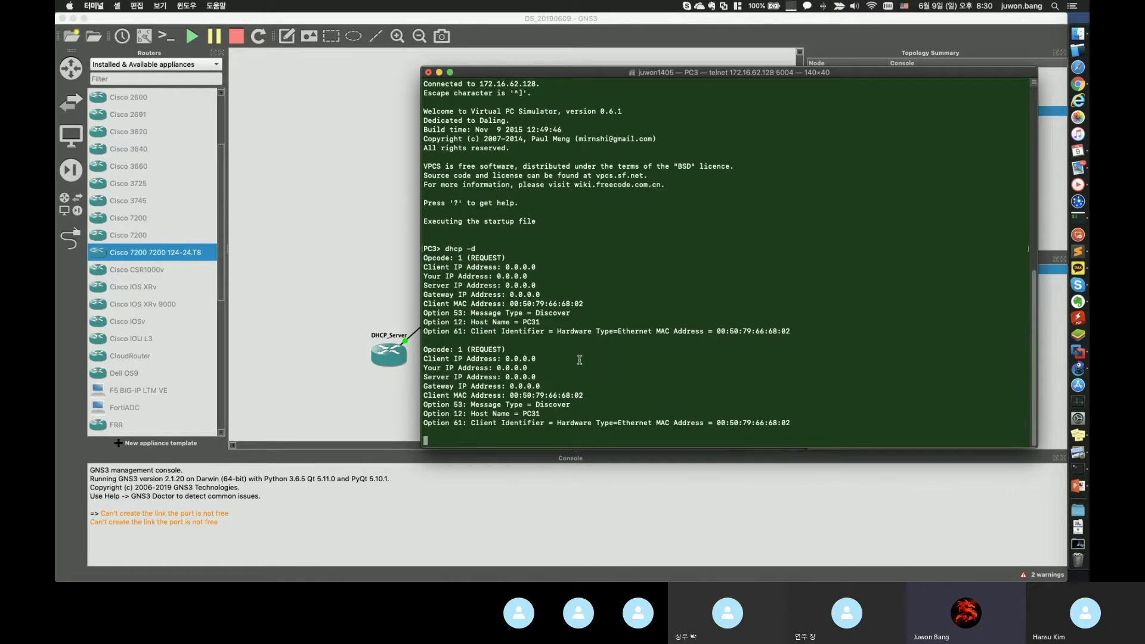
key("super+Tab")
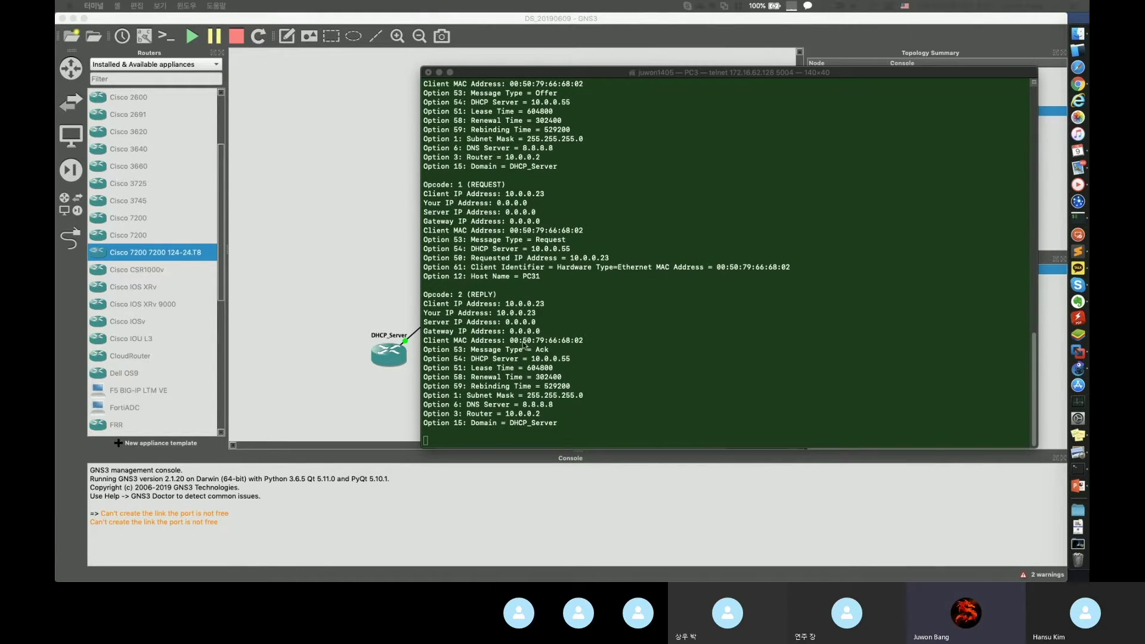
left_click(428, 73)
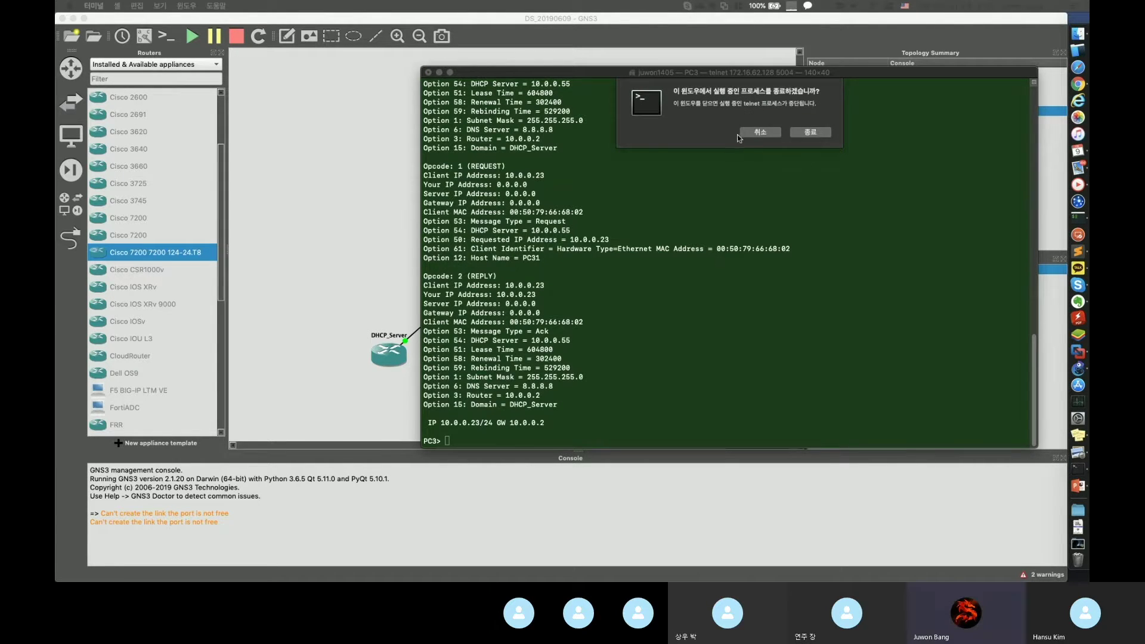
left_click(753, 132)
left_click_drag(586, 70, 808, 53)
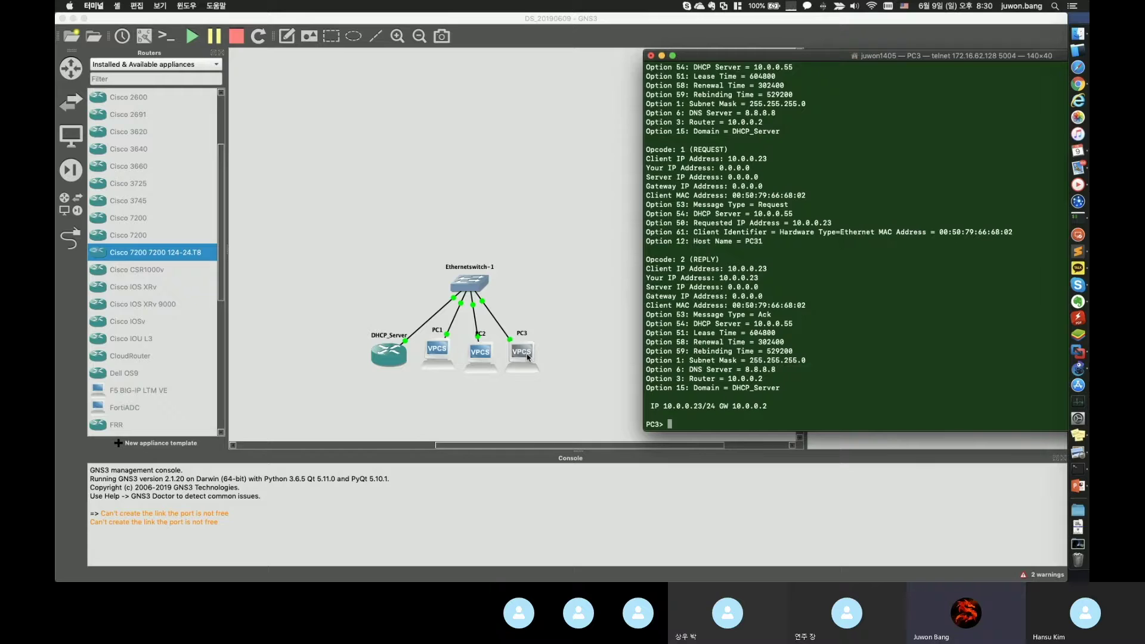
- Duplicate the server's address label, place it under PC2, and change it to 10.0.0.21-23/24
left_click(437, 356)
left_click_drag(436, 356, 483, 355)
left_click(522, 357)
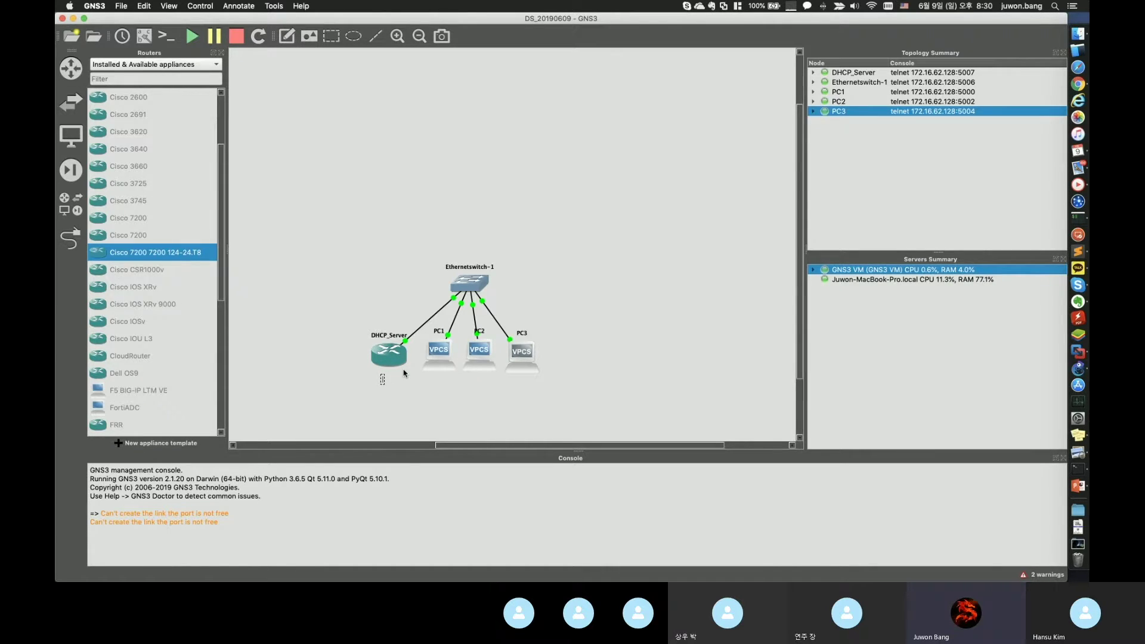
type(".0.0")
type(".0")
type(".50/24")
right_click(405, 375)
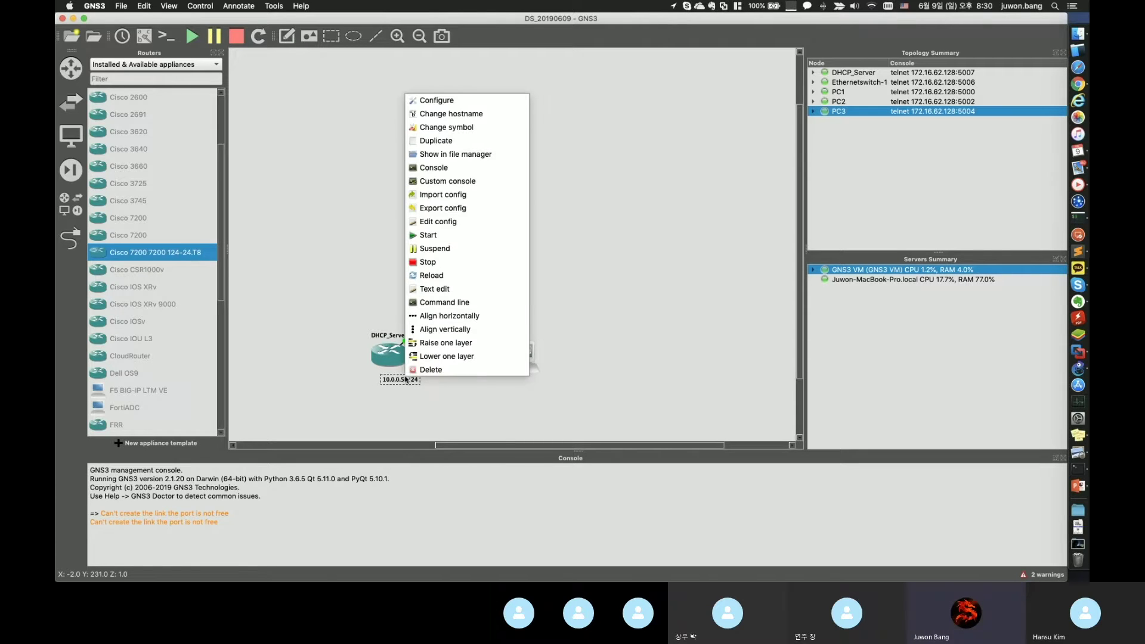
left_click(448, 140)
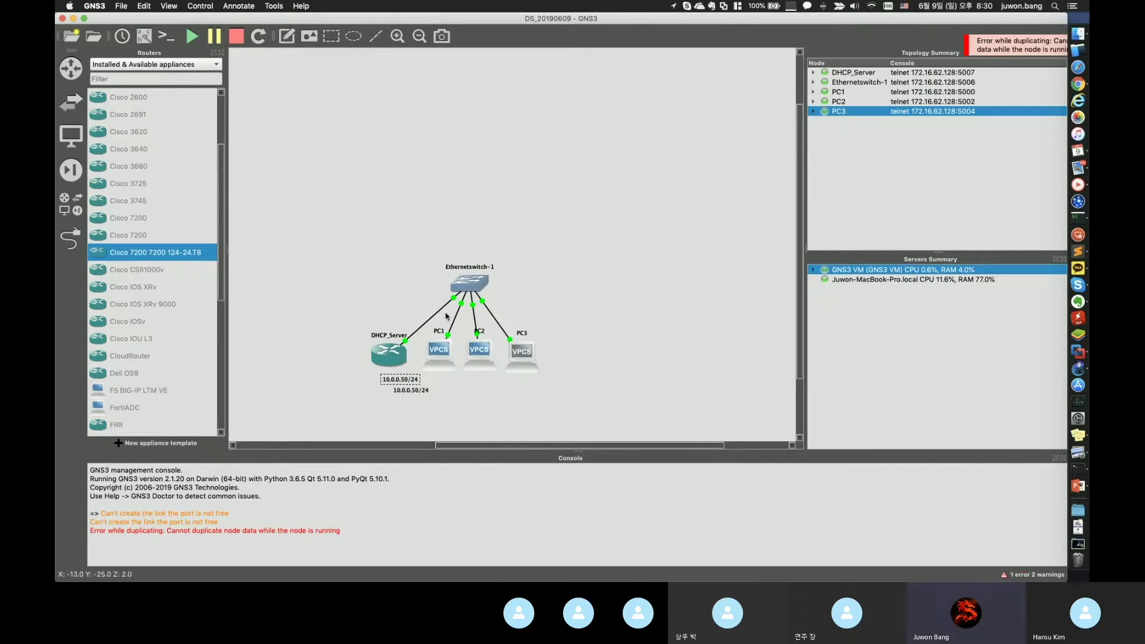
left_click_drag(420, 386, 483, 385)
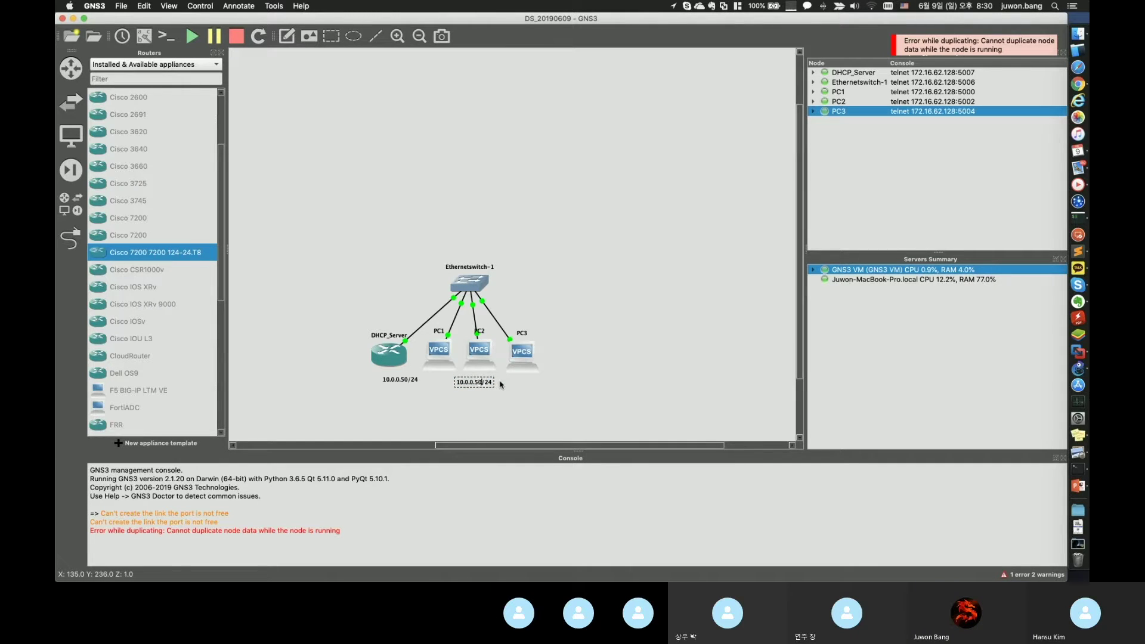
key("BackSpace")
key("BackSpace")
type("21-23")
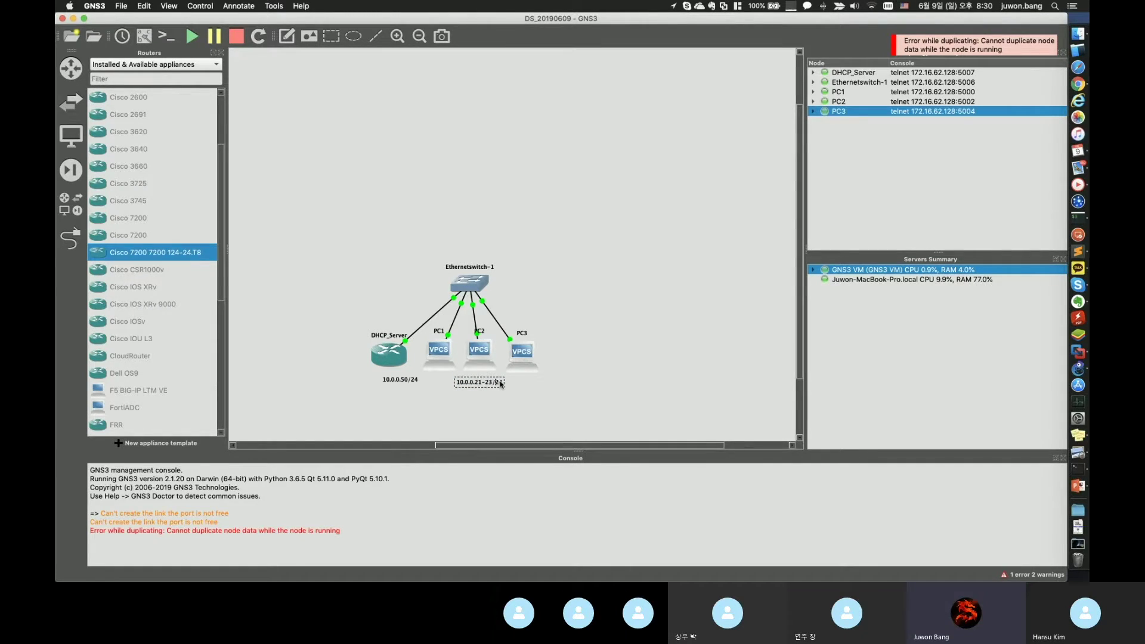
left_click(406, 382)
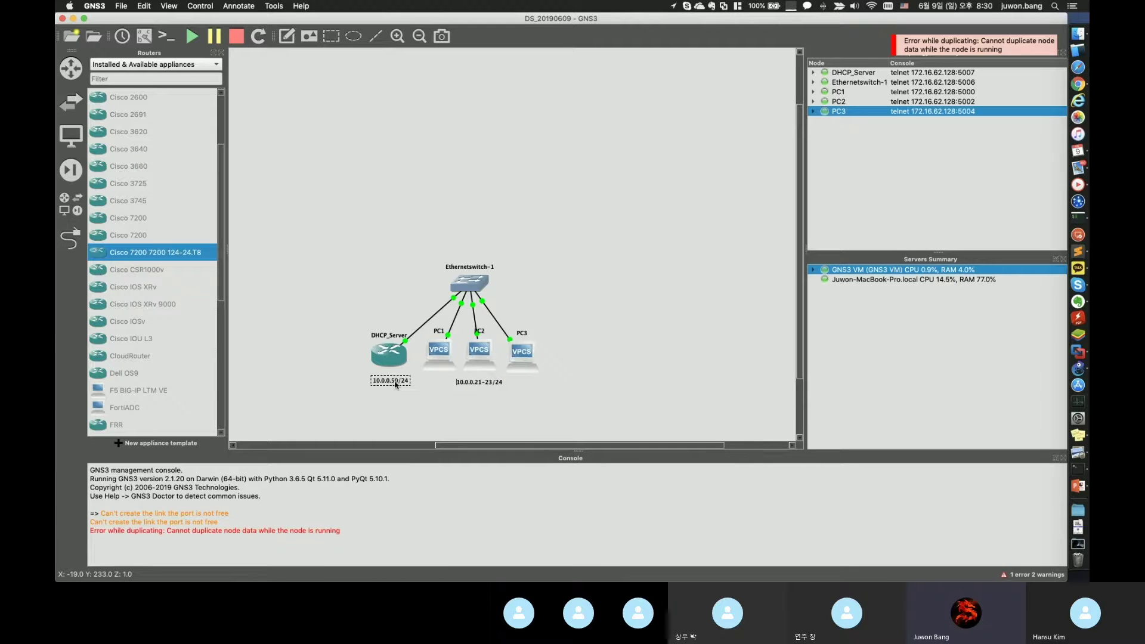
- Line PC3 up with PC2 and draw a rectangle above the network
left_click_drag(520, 353, 516, 350)
left_click(331, 36)
left_click_drag(321, 184, 430, 237)
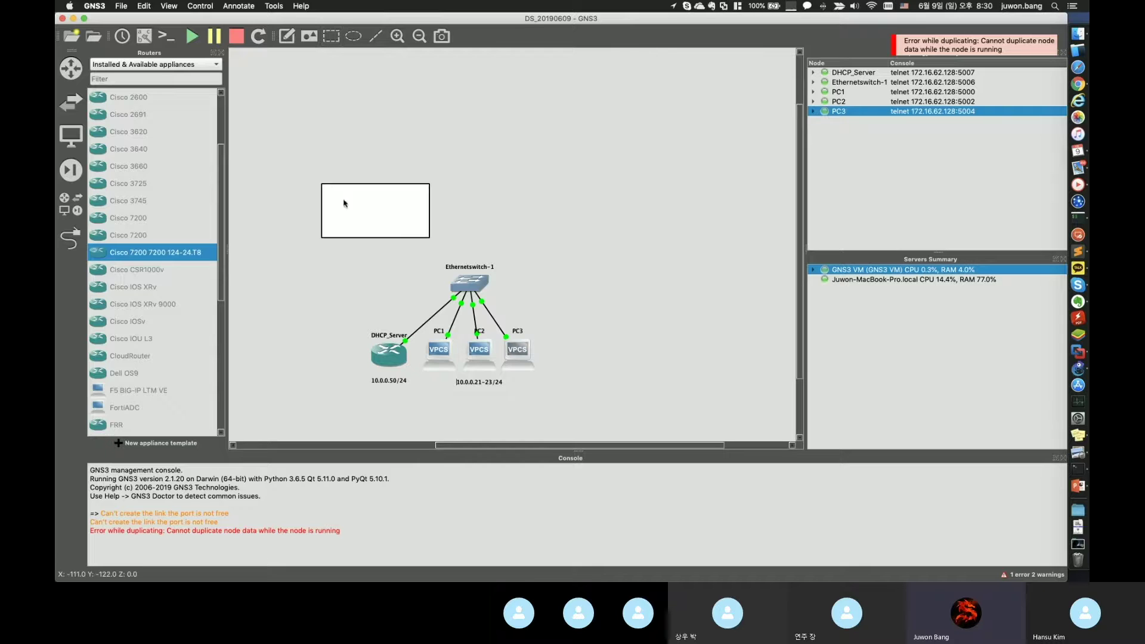
- Give the rectangle a yellow fill at 36% opacity through its Style settings
right_click(418, 230)
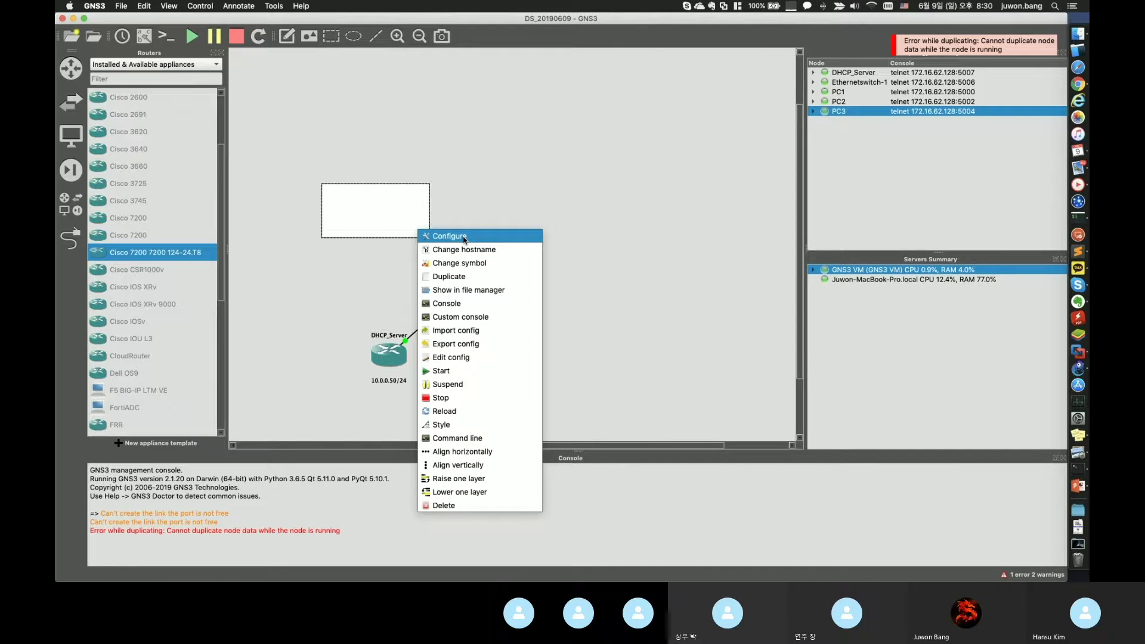
right_click(354, 204)
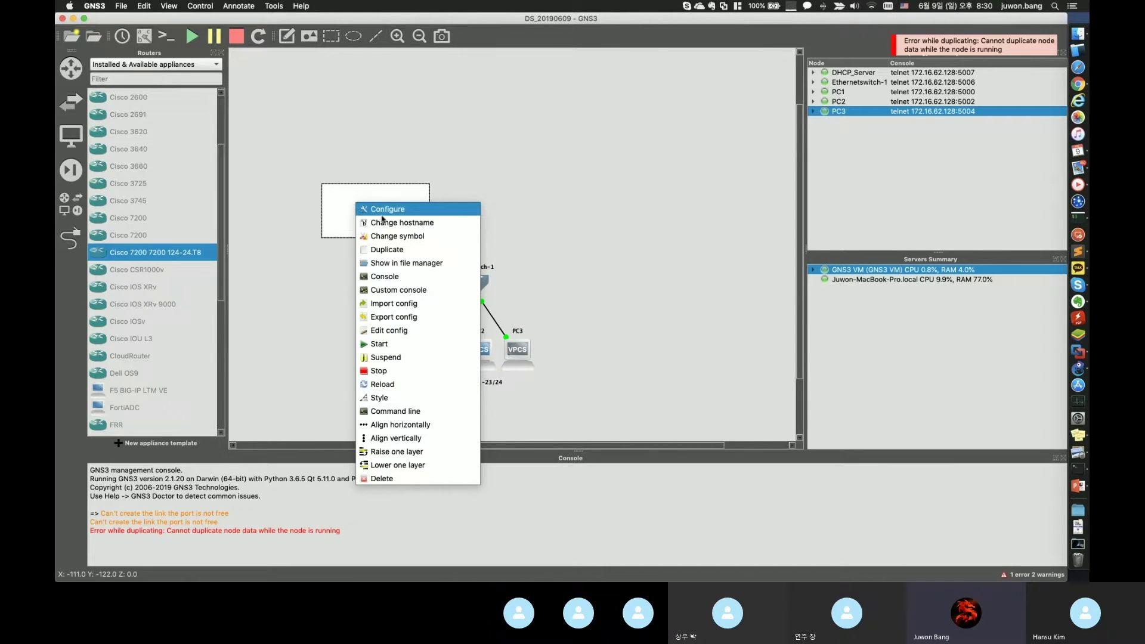
left_click(374, 210)
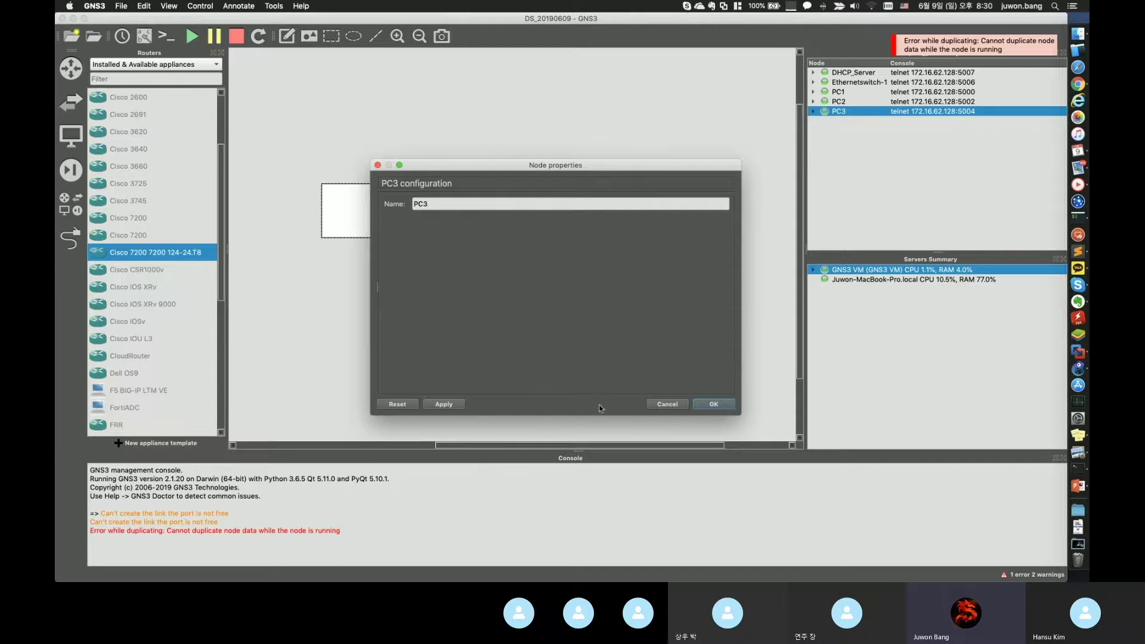
left_click(668, 404)
right_click(365, 220)
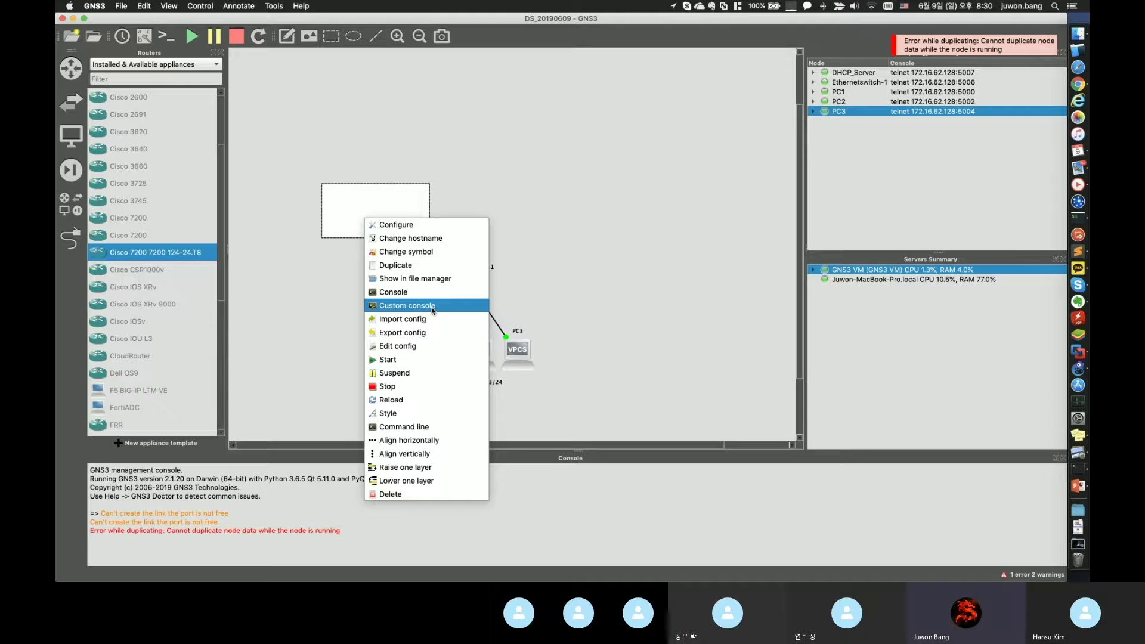
left_click(401, 414)
left_click(608, 250)
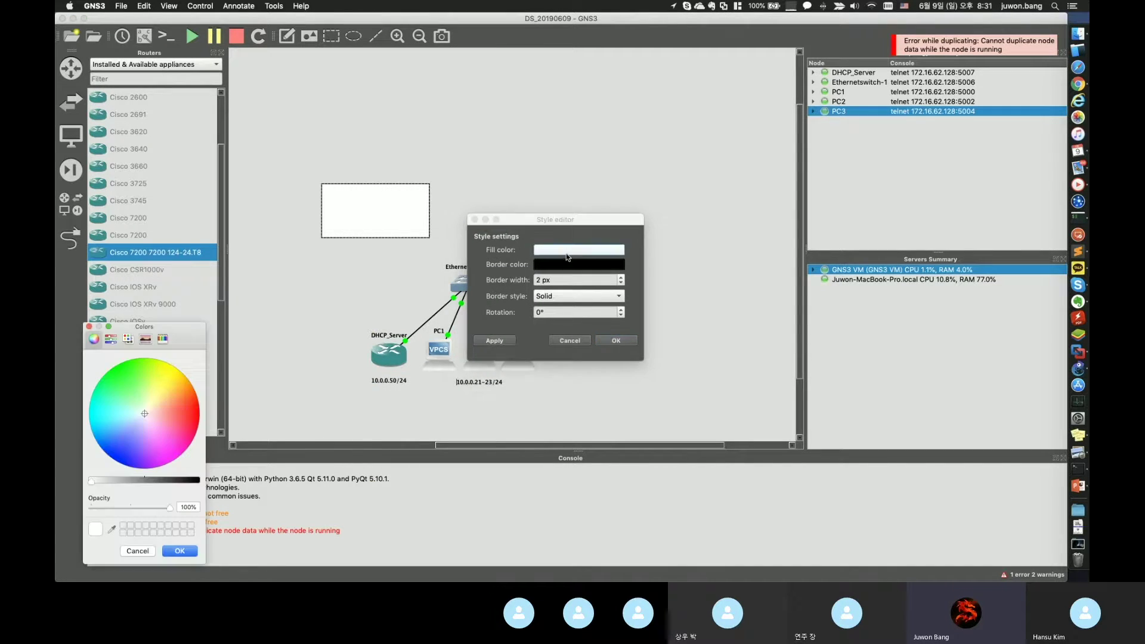
left_click(166, 383)
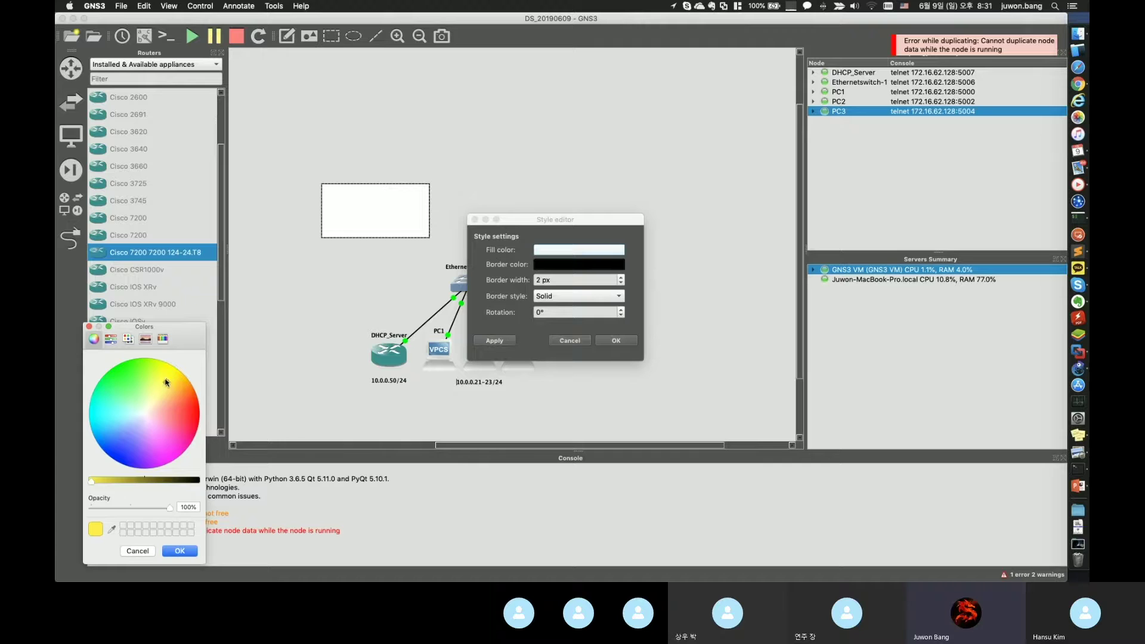
left_click(126, 508)
left_click_drag(131, 510, 119, 509)
left_click(180, 551)
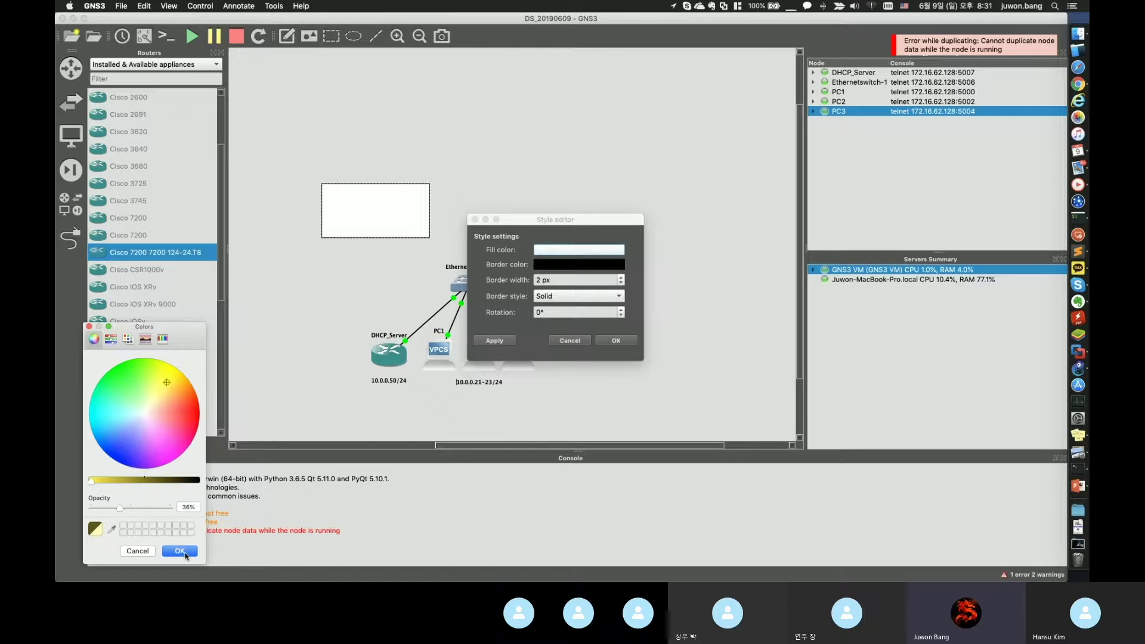
left_click(616, 340)
- Move and enlarge the yellow rectangle around all devices and lower it one layer
left_click_drag(399, 222, 498, 398)
left_click_drag(541, 322, 574, 322)
mouse_move(462, 262)
left_mouse_down()
mouse_move(479, 261)
mouse_move(467, 260)
left_mouse_up()
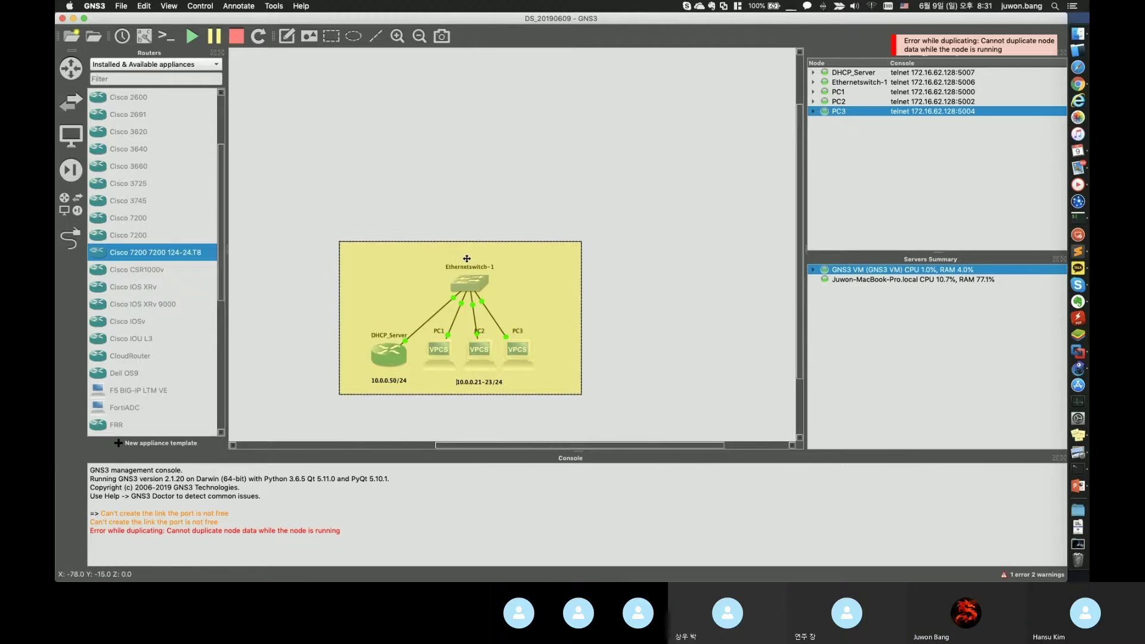
right_click(468, 261)
left_click(508, 306)
left_click(554, 322)
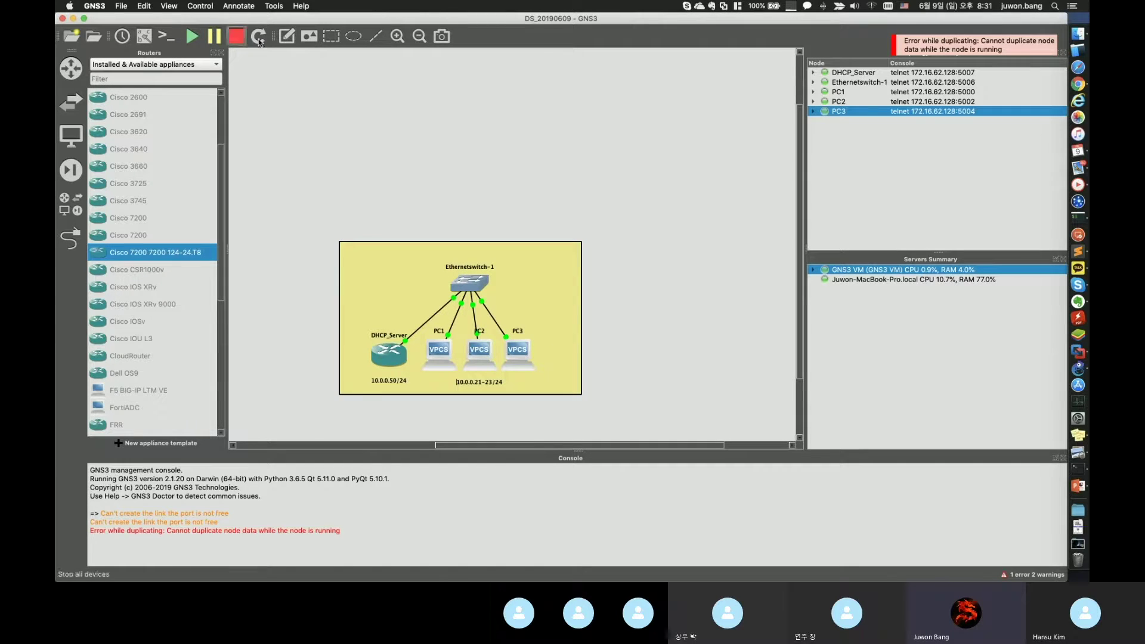
- Add a 내부망 note in the yellow box's top-left corner
left_click(282, 39)
left_click(351, 255)
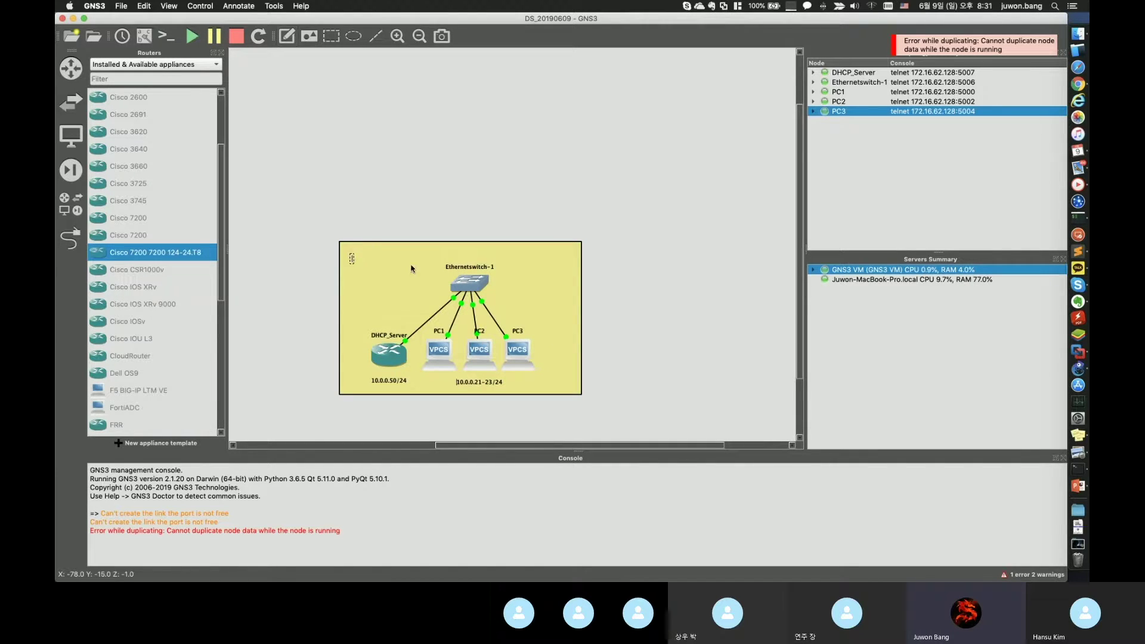
key("ctrl+space")
type("네부망")
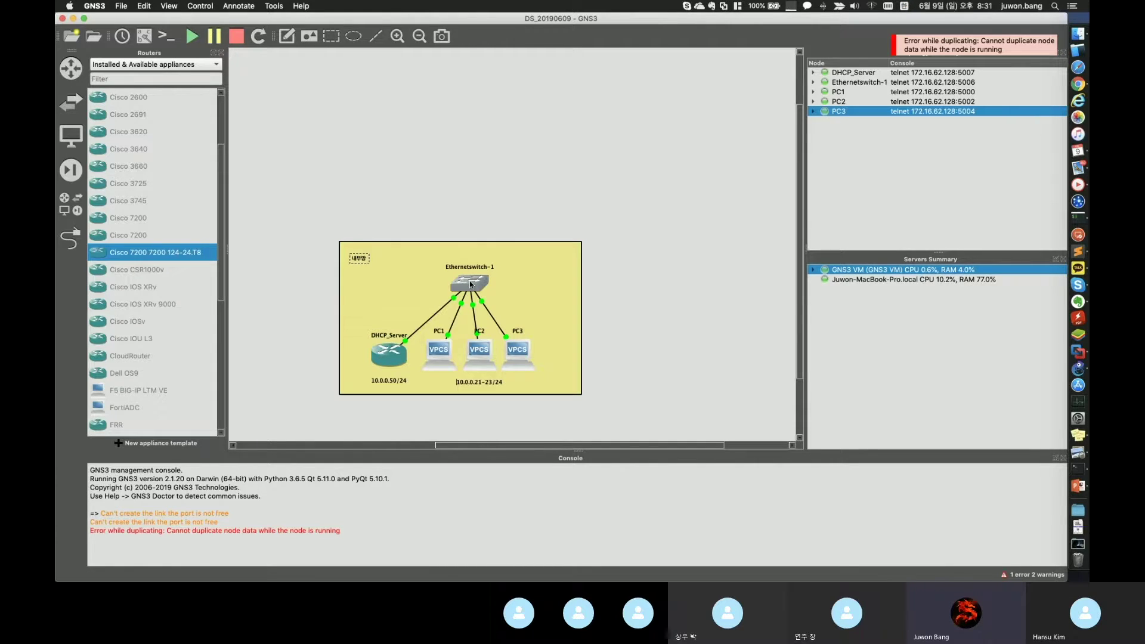
left_click(383, 282)
left_click_drag(362, 259, 358, 256)
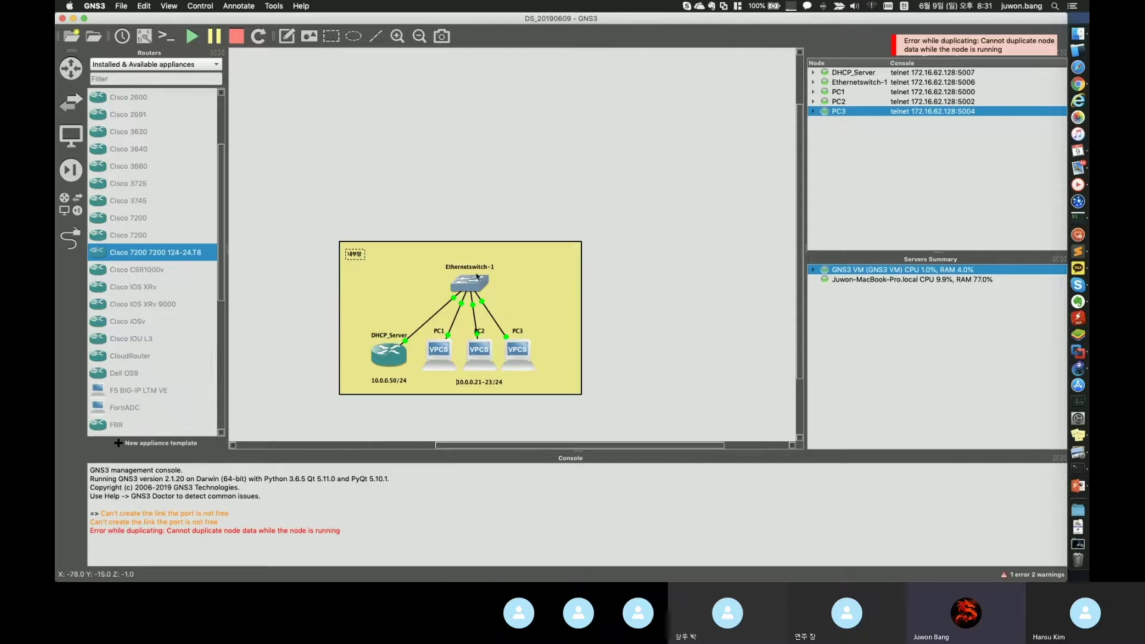
- Move Ethernetswitch-1 up, stop the PC1 link capture, and nudge PC3 into line
left_click_drag(470, 282, 455, 269)
right_click(448, 314)
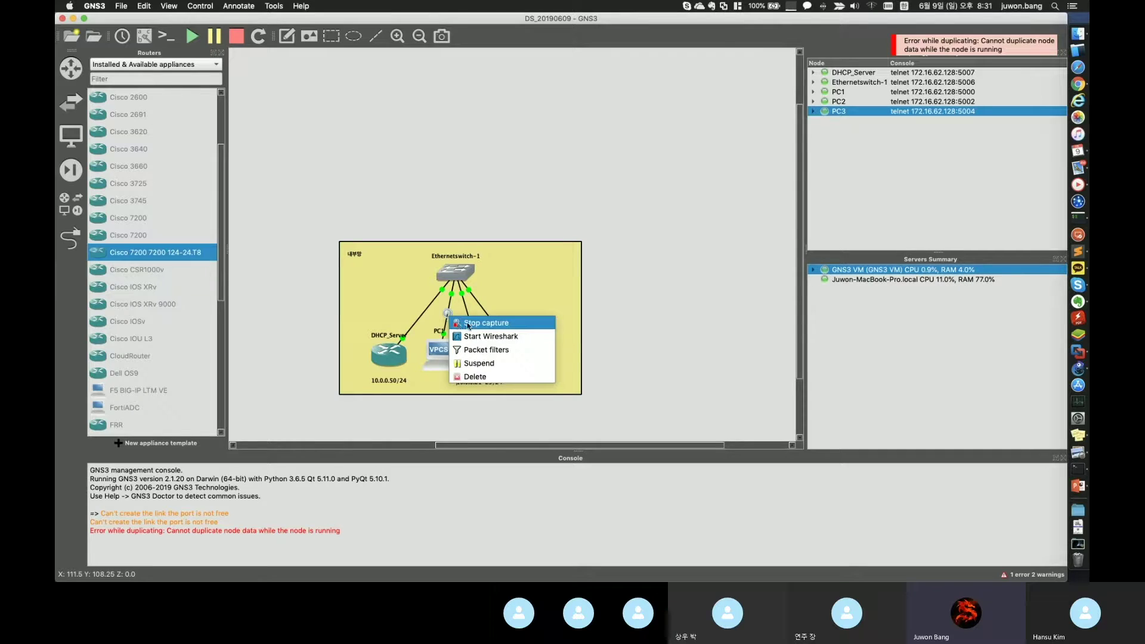
left_click(472, 320)
left_click_drag(518, 355, 518, 353)
left_click(485, 320)
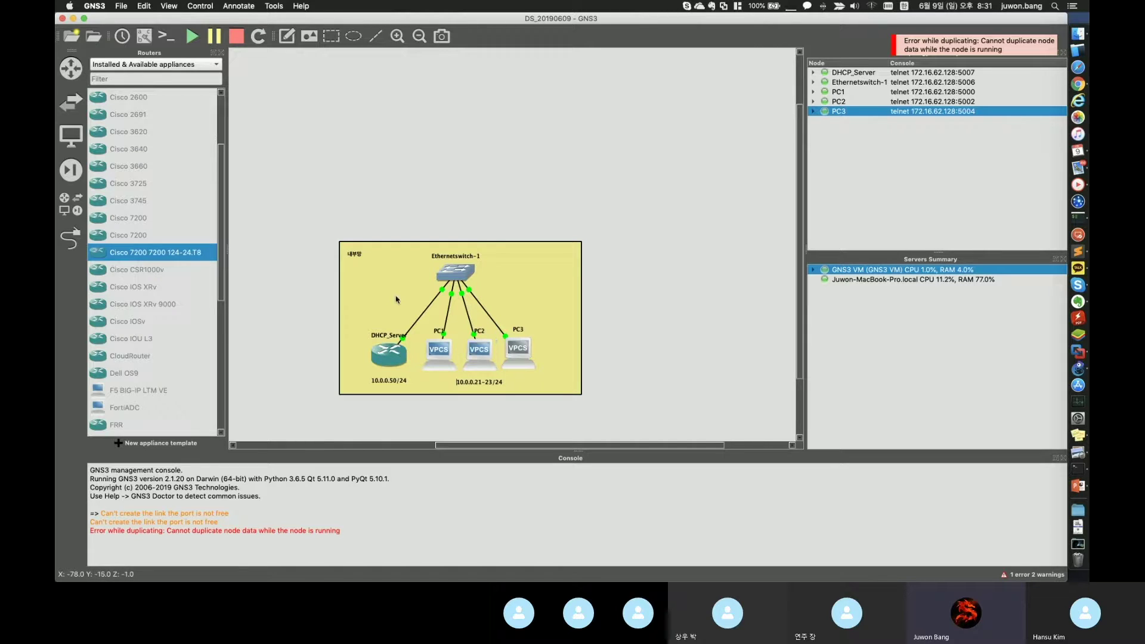
right_click(456, 277)
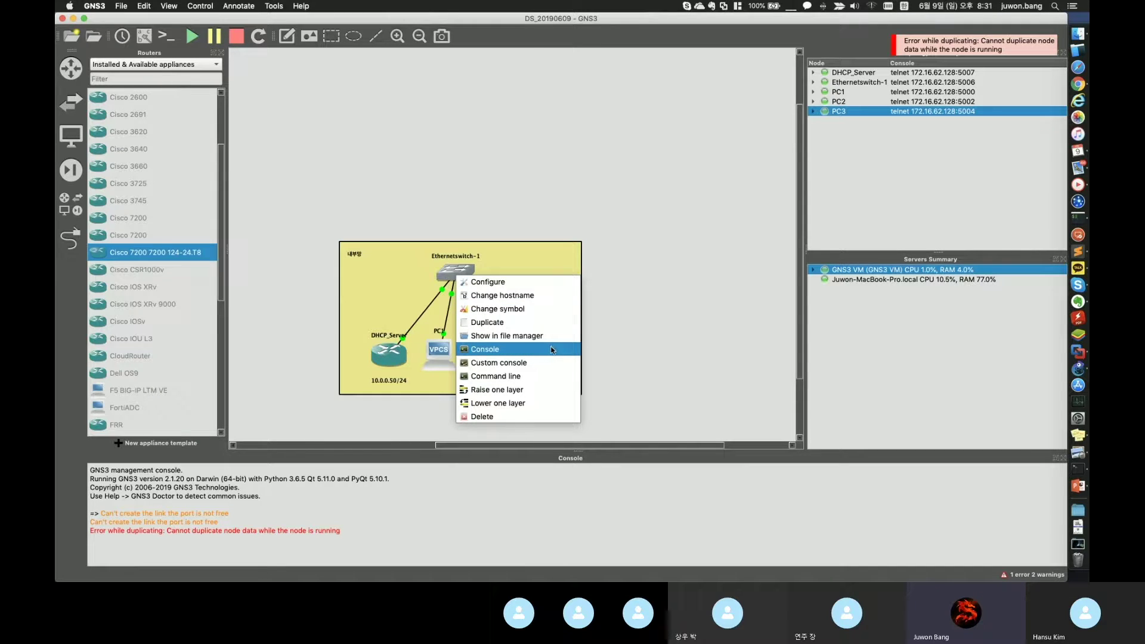
left_click(618, 345)
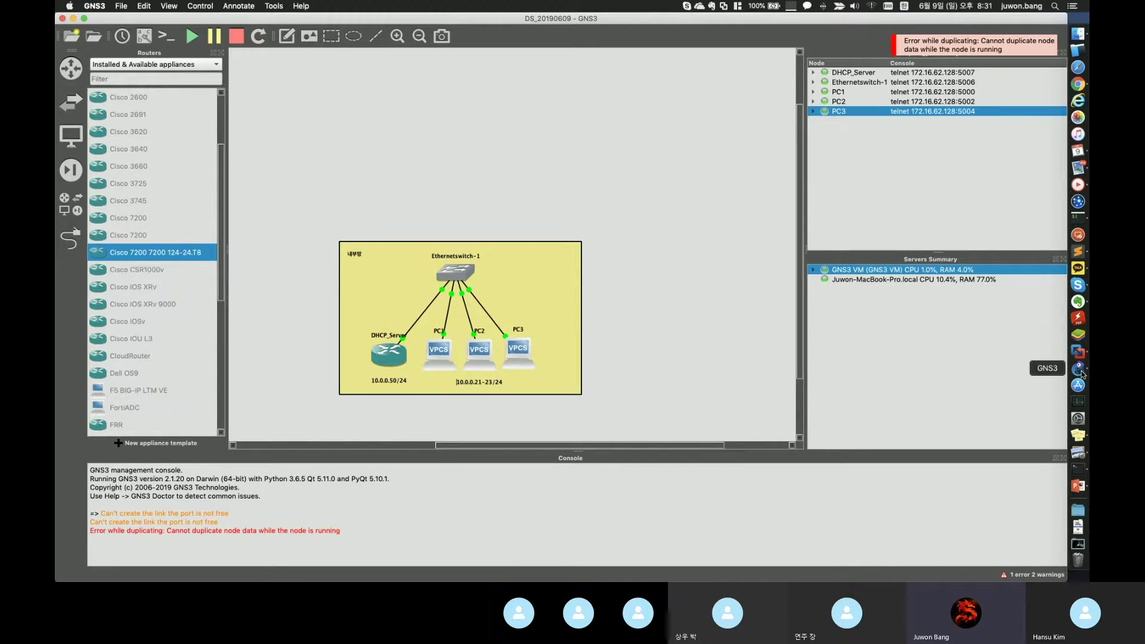
- From PC3's terminal, ping 10.0.0.23, 10.0.0.22 and 10.0.0.21 and confirm each replies
left_click(1078, 469)
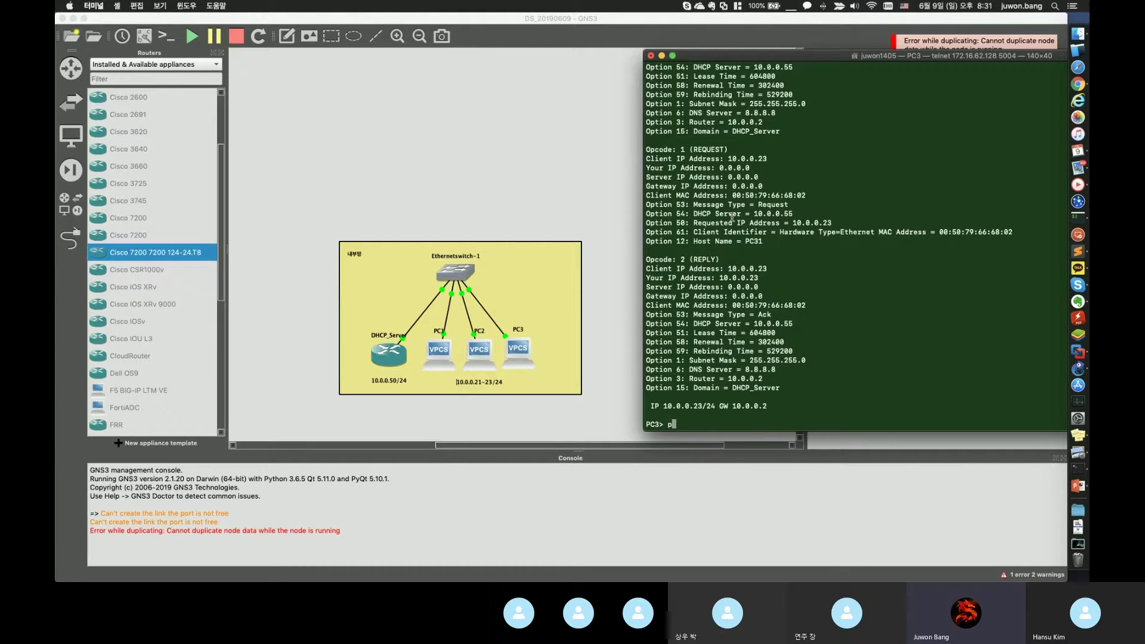
type("ping 10.0.0.23")
key("Return")
key("Up")
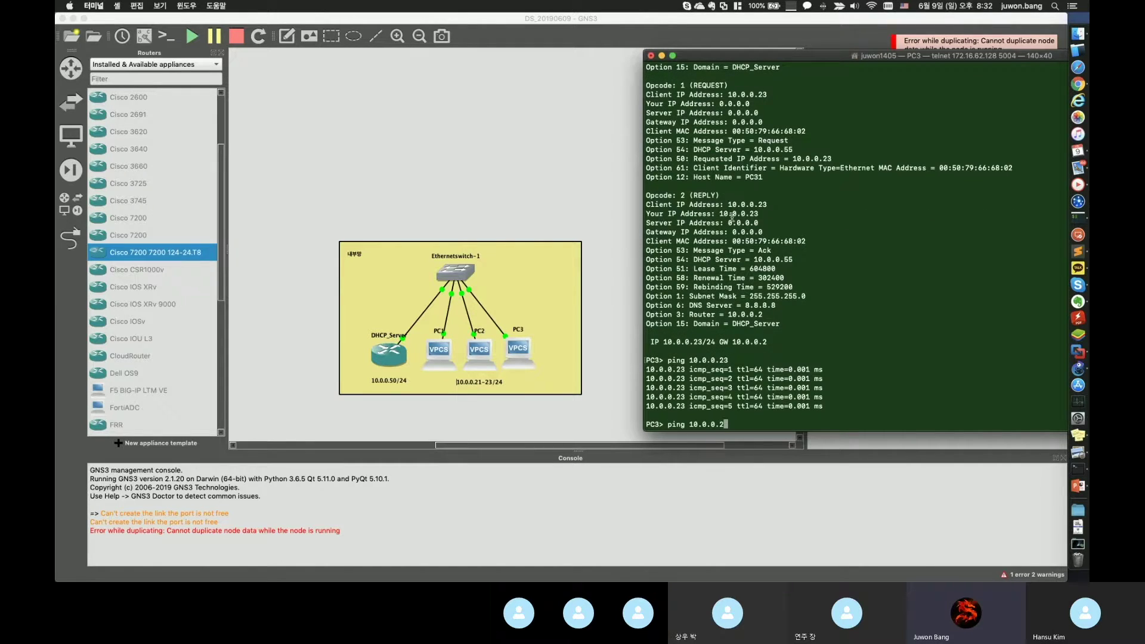
key("Return")
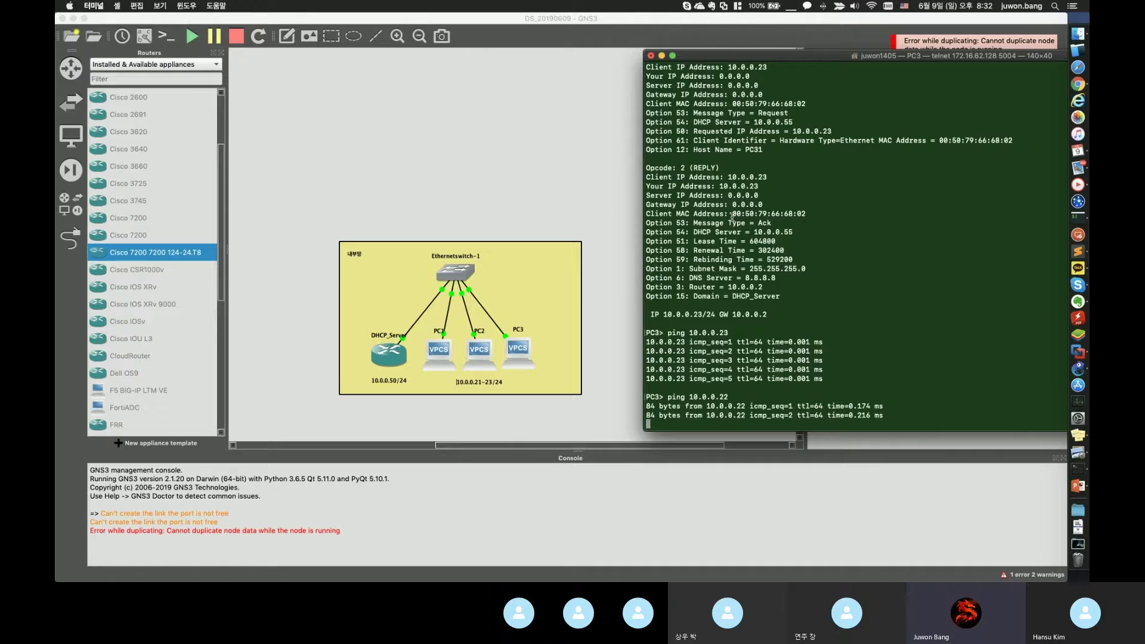
key("ctrl+c")
key("Up")
key("Return")
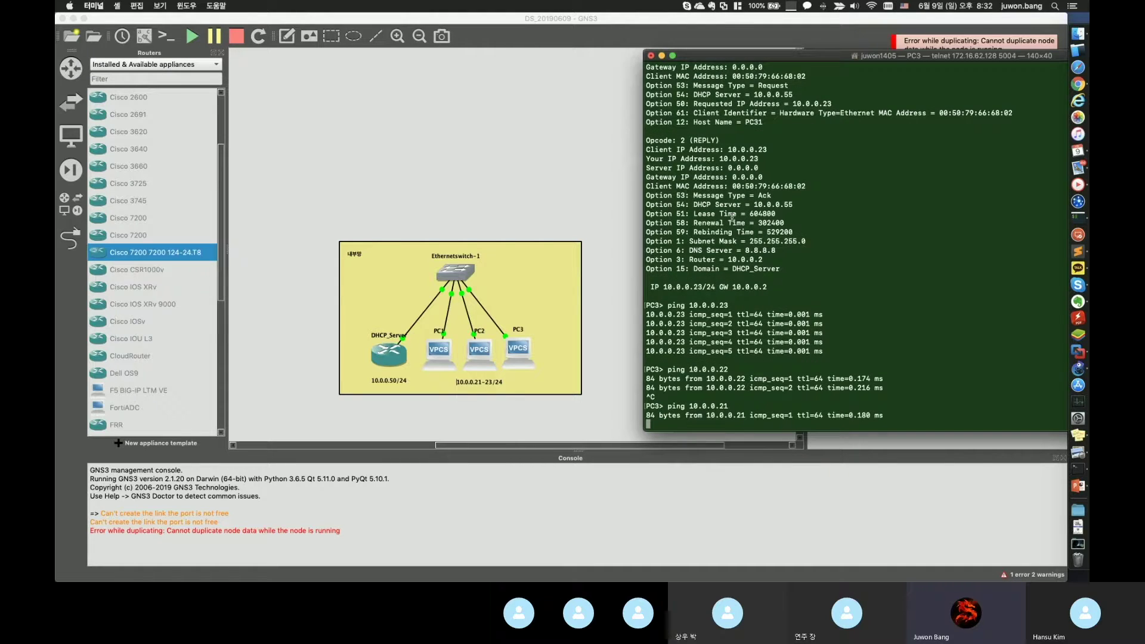
key("ctrl+c")
- Ping 10.0.0.55 successfully, confirm 10.0.0.51 is unreachable, then return to the GNS3 window
key("Up")
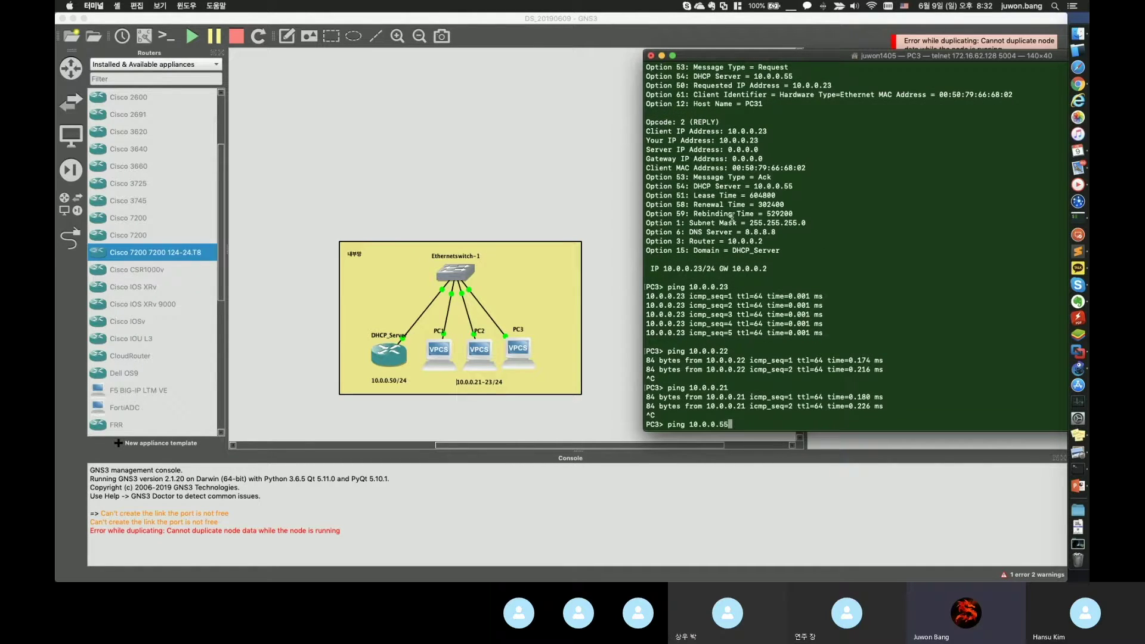
key("Return")
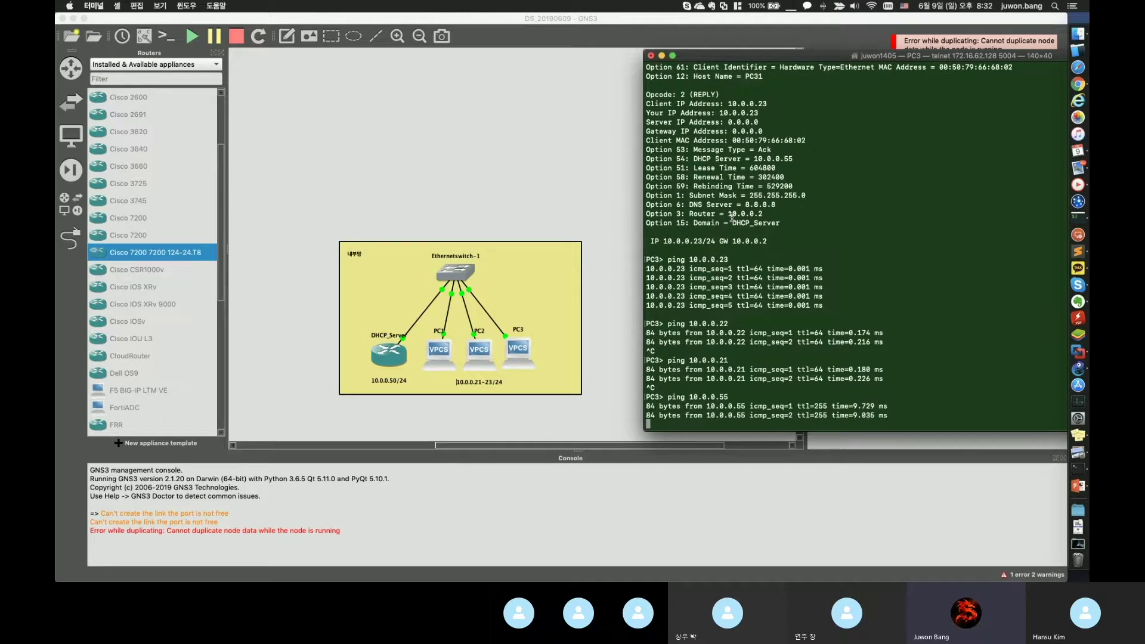
key("ctrl+c")
key("Up")
key("BackSpace")
type("1")
key("Return")
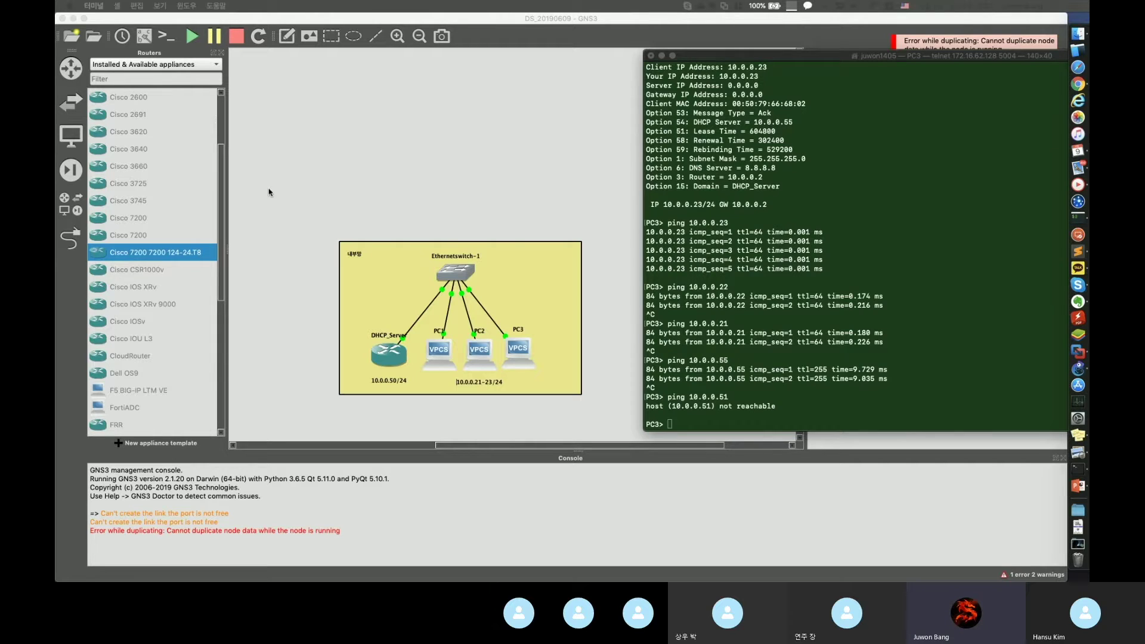
left_click(301, 194)
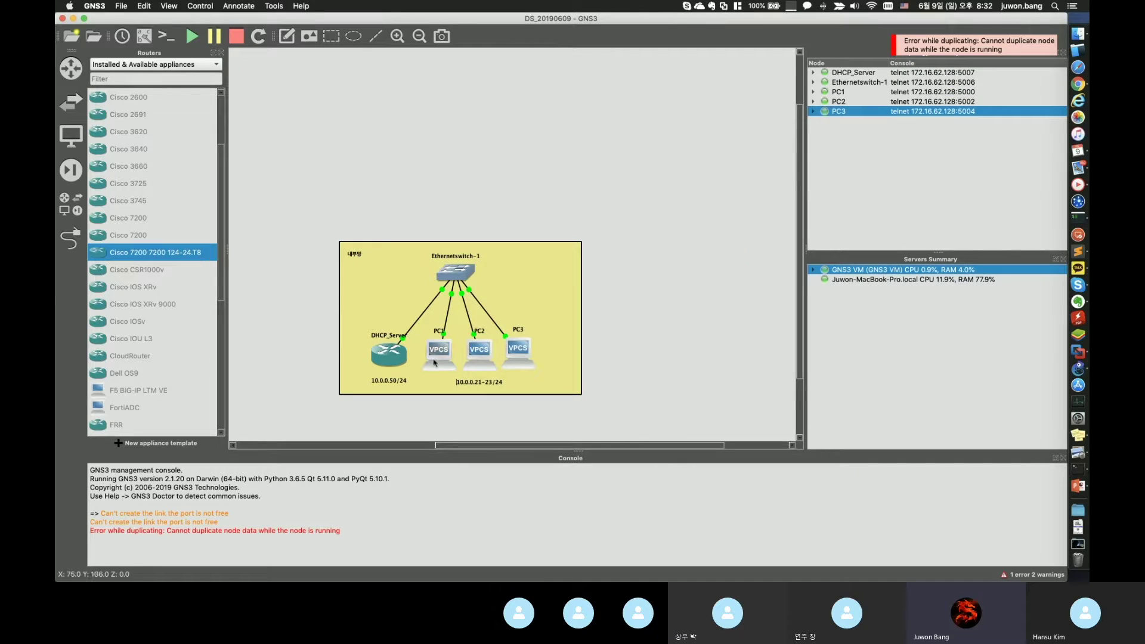
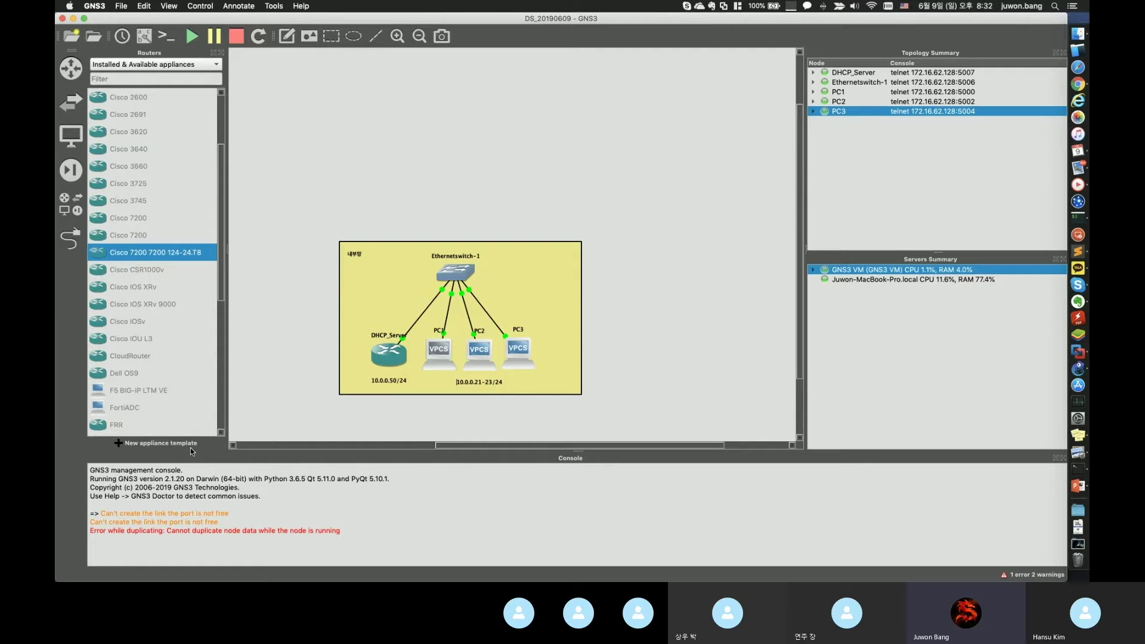
- Start a new VMware VM template, then abandon it and close preferences without saving
left_click(118, 445)
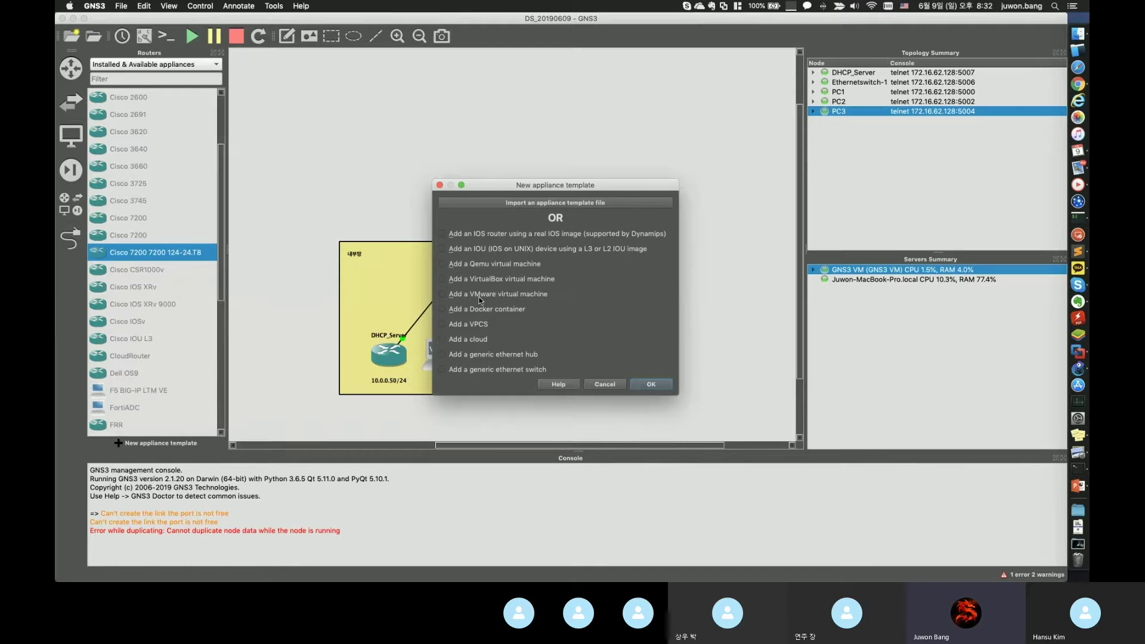
left_click(496, 279)
left_click(654, 386)
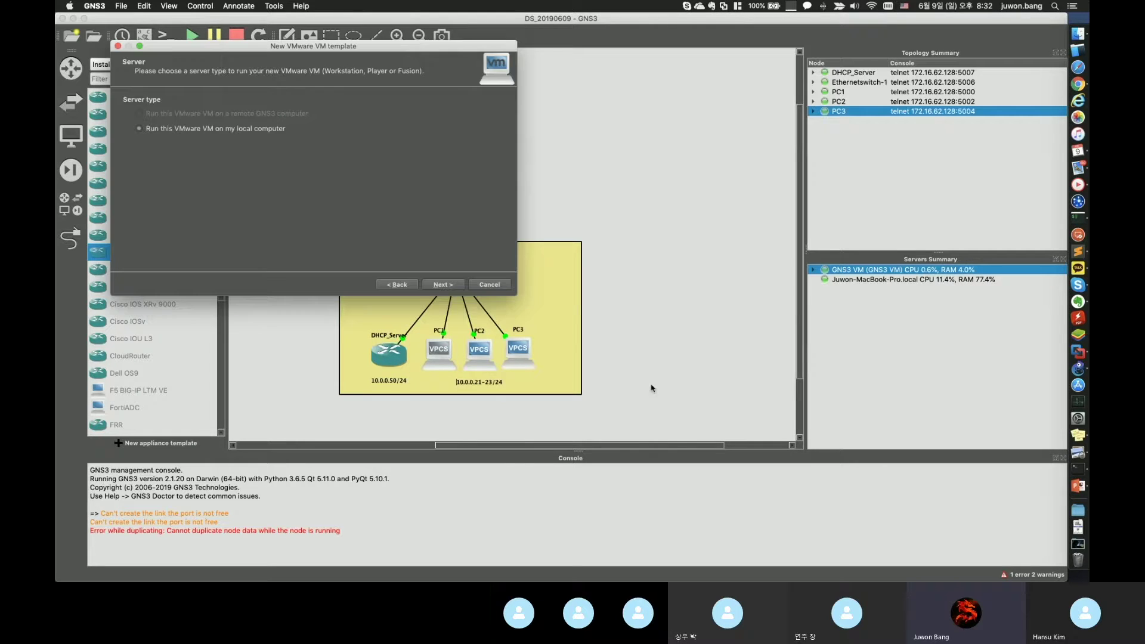
left_click(443, 284)
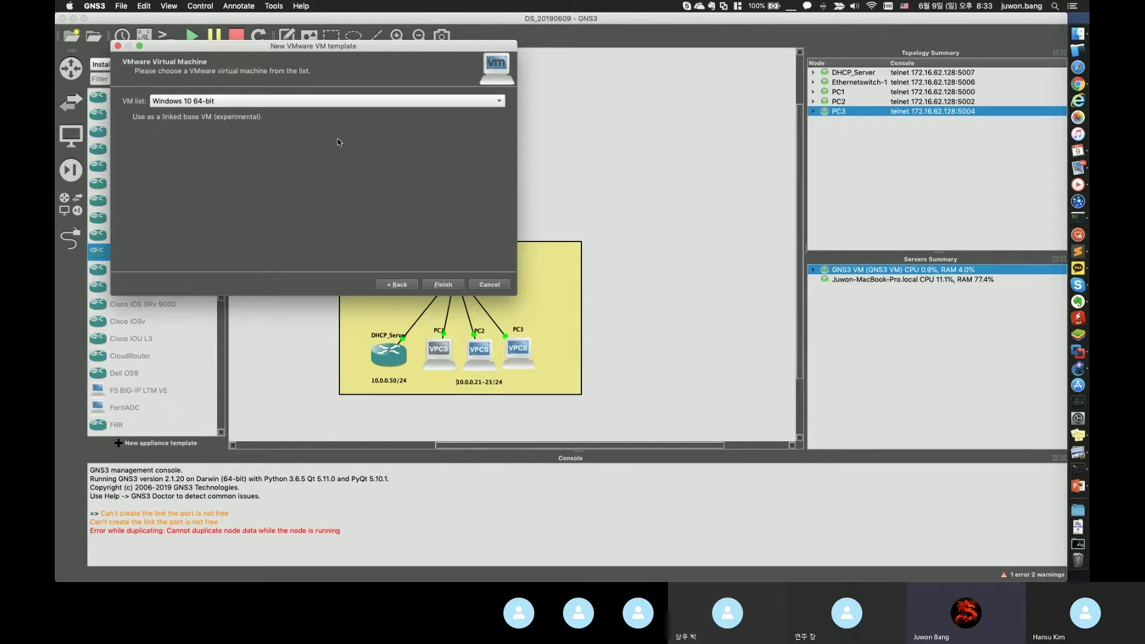
left_click(288, 101)
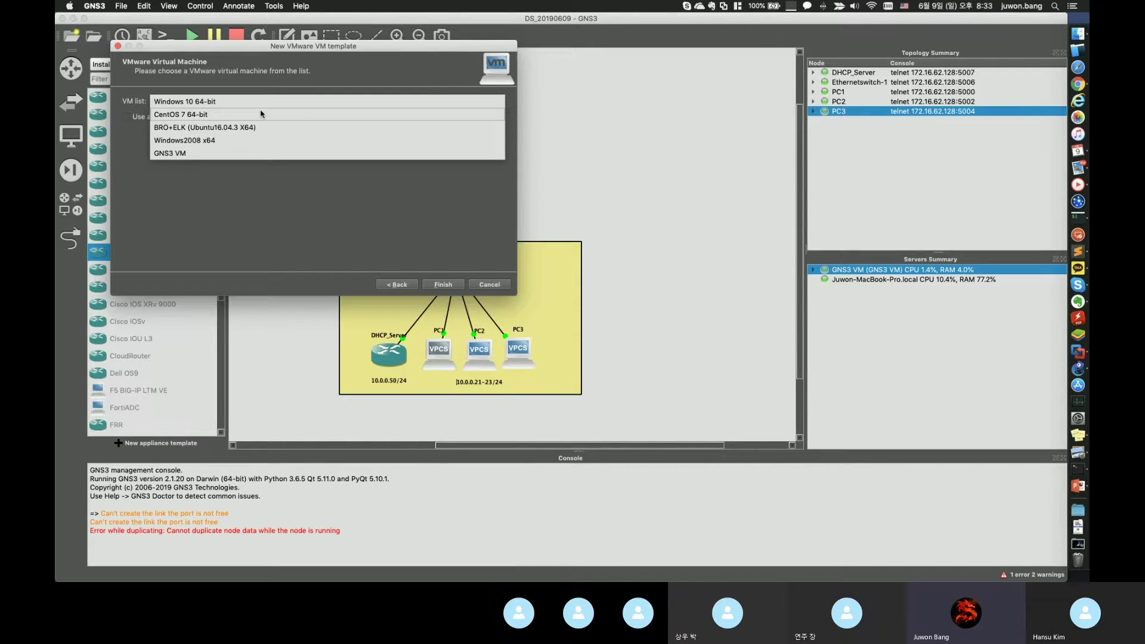
left_click(348, 205)
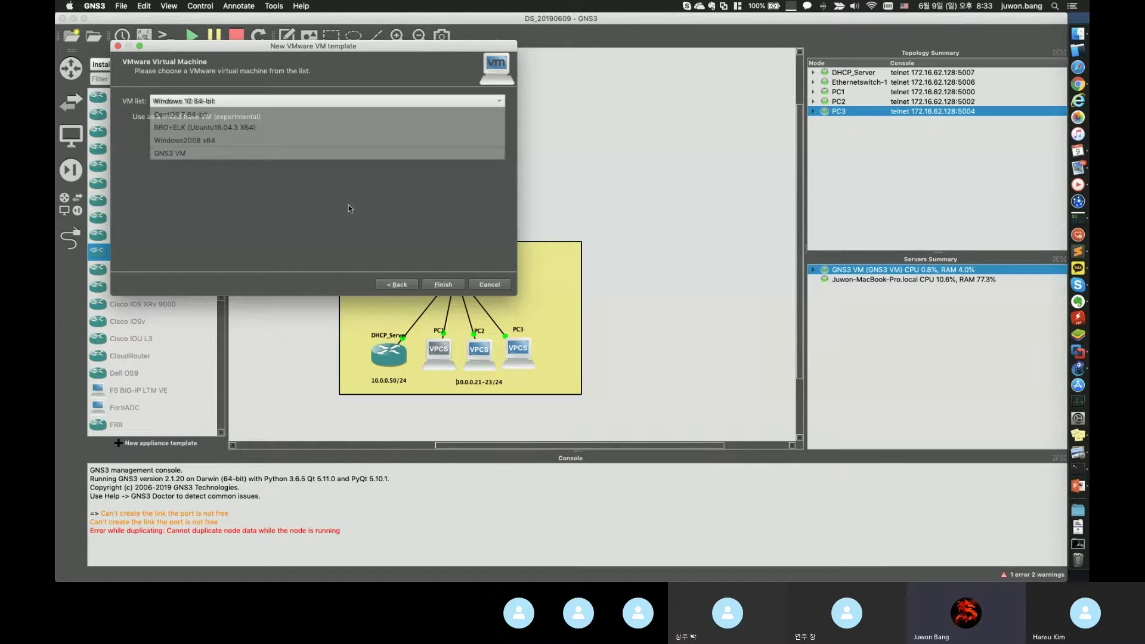
left_click(498, 286)
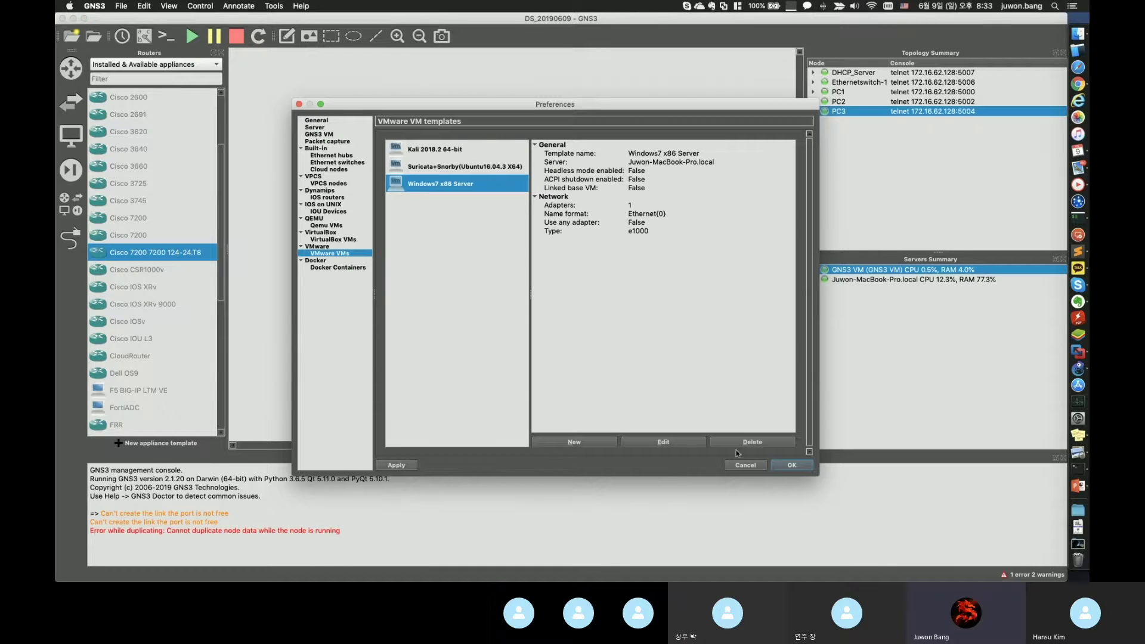
left_click(754, 466)
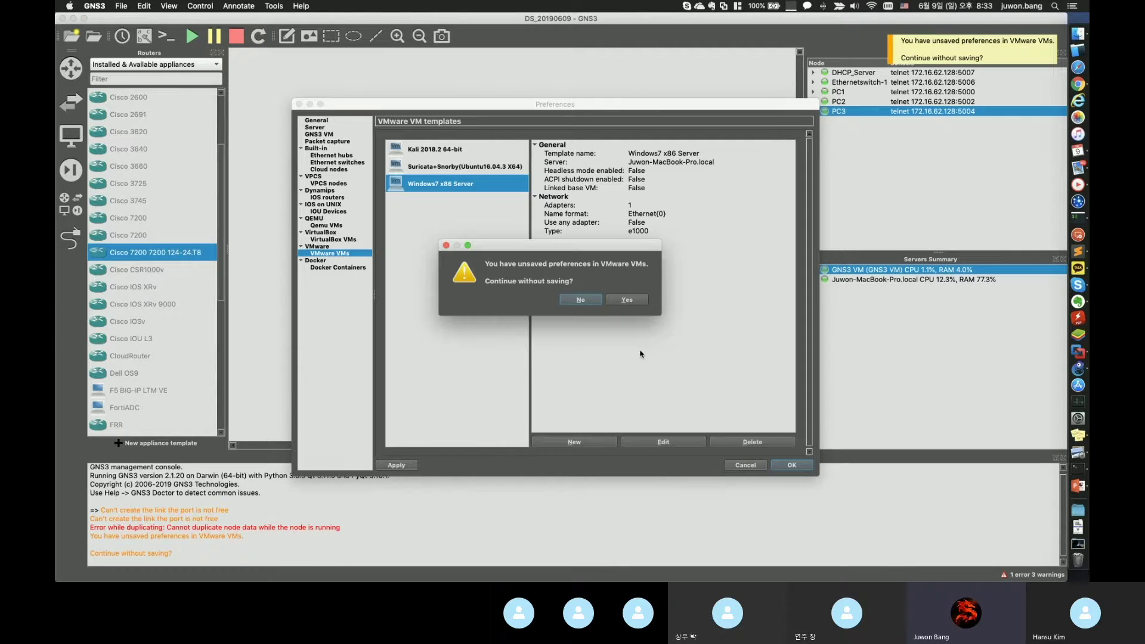
left_click(627, 299)
- Place a Windows7 x86 Server node from Installed appliances and accept its default properties
left_click(149, 66)
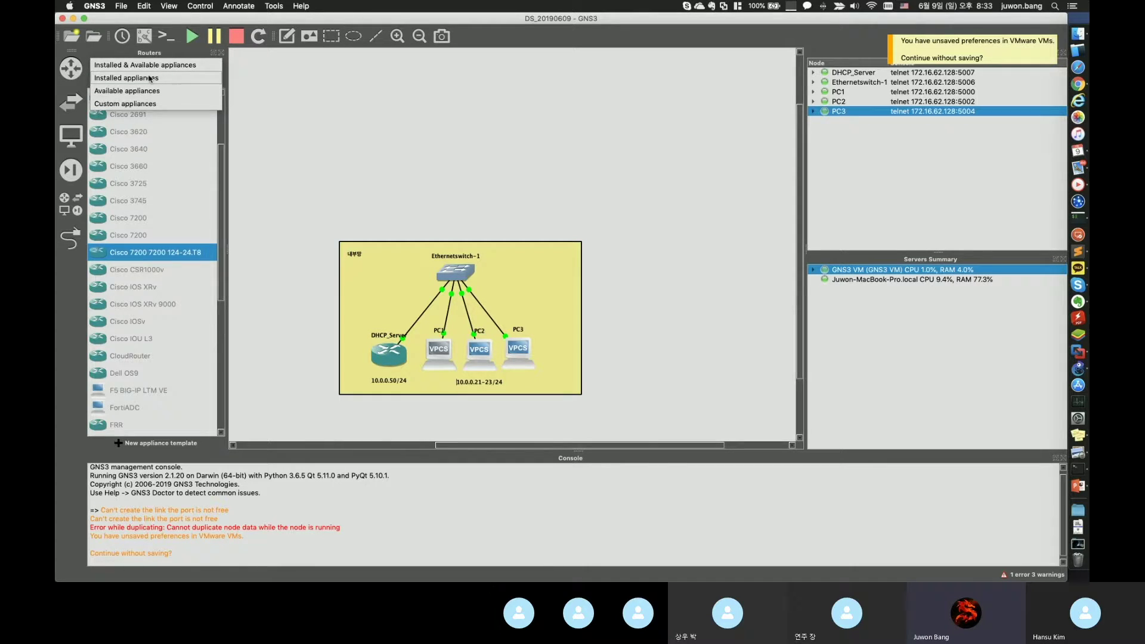
left_click(149, 78)
left_click(70, 202)
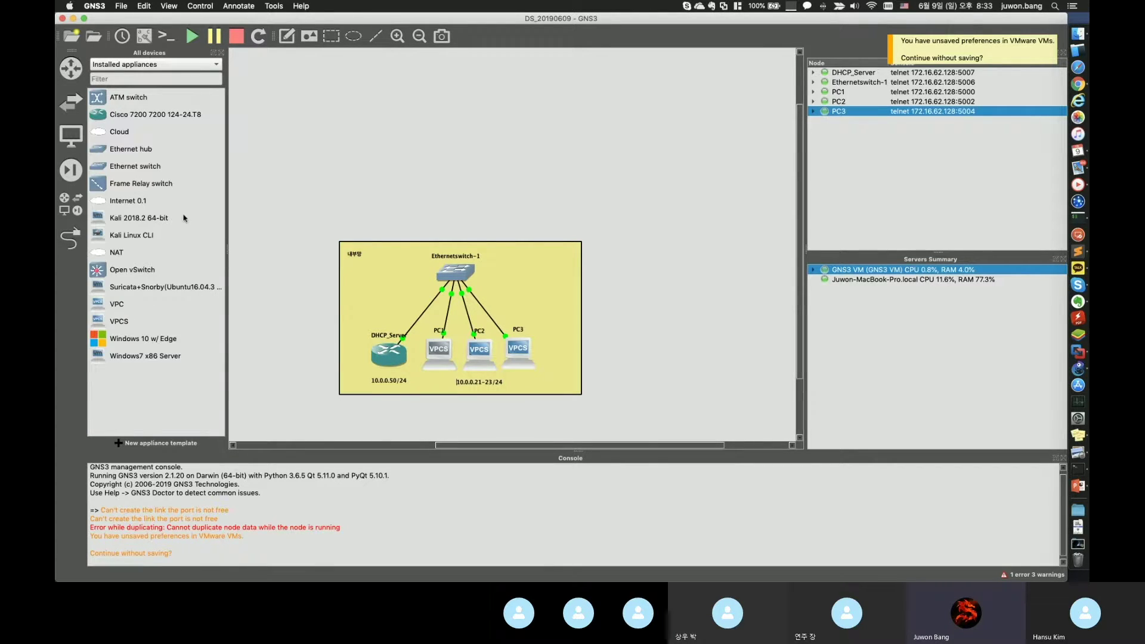
left_click(170, 340)
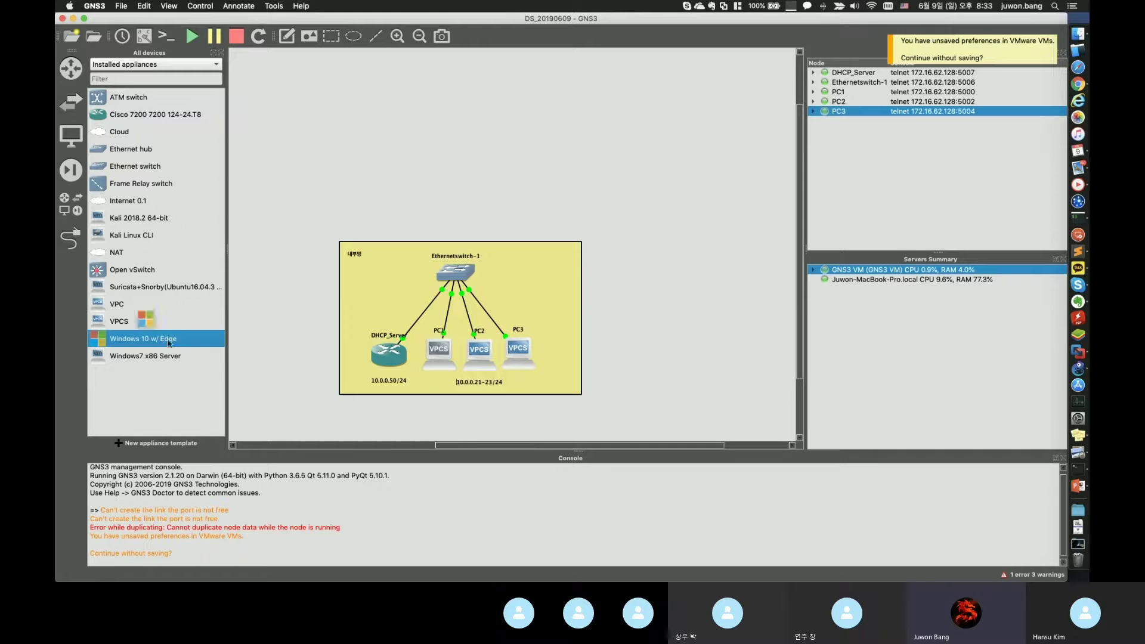
left_click(177, 357)
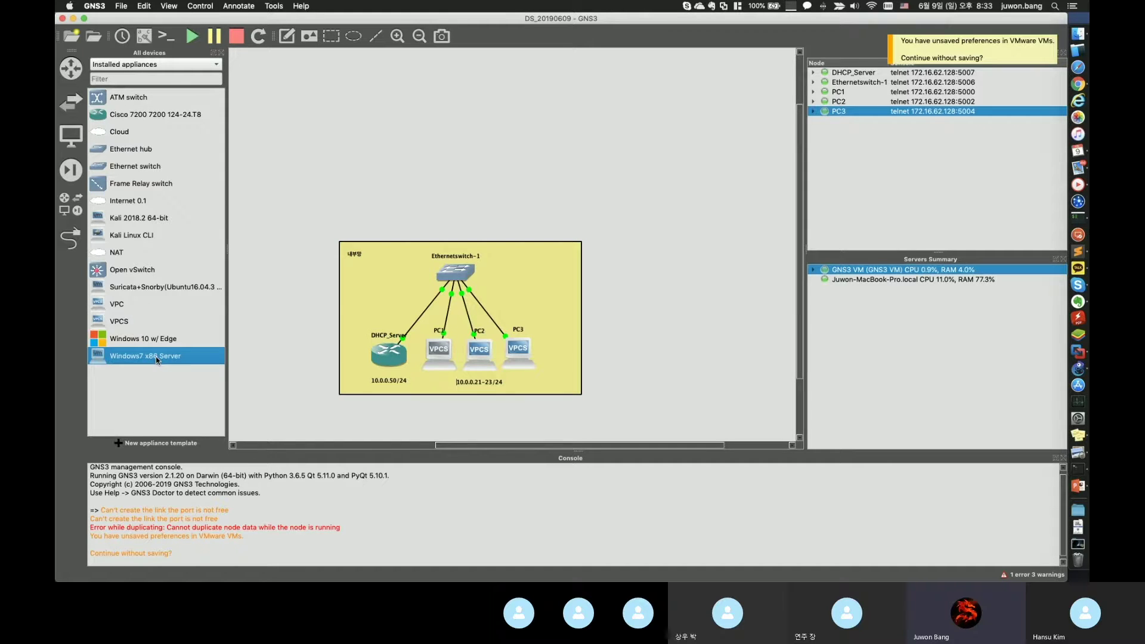
left_click_drag(157, 357, 628, 162)
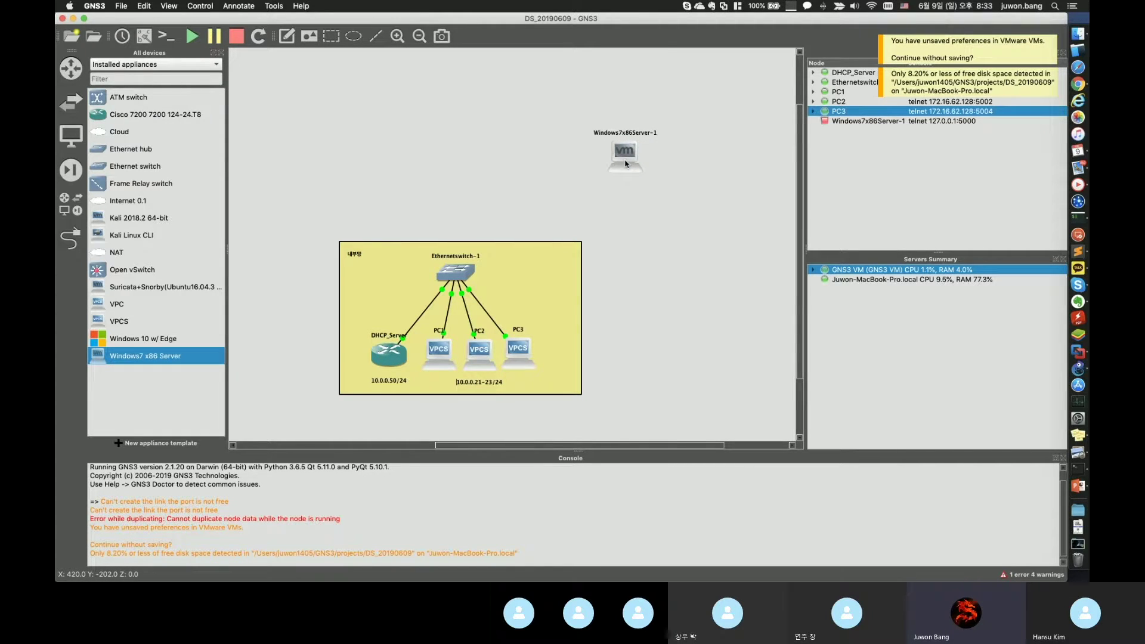
double_click(628, 163)
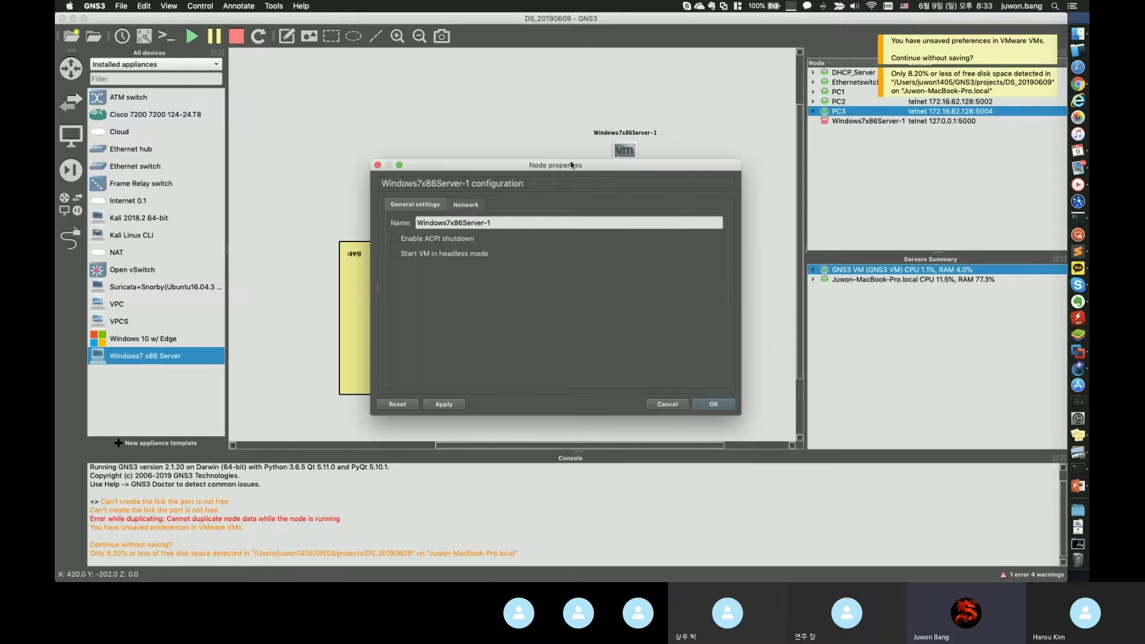
left_click(426, 206)
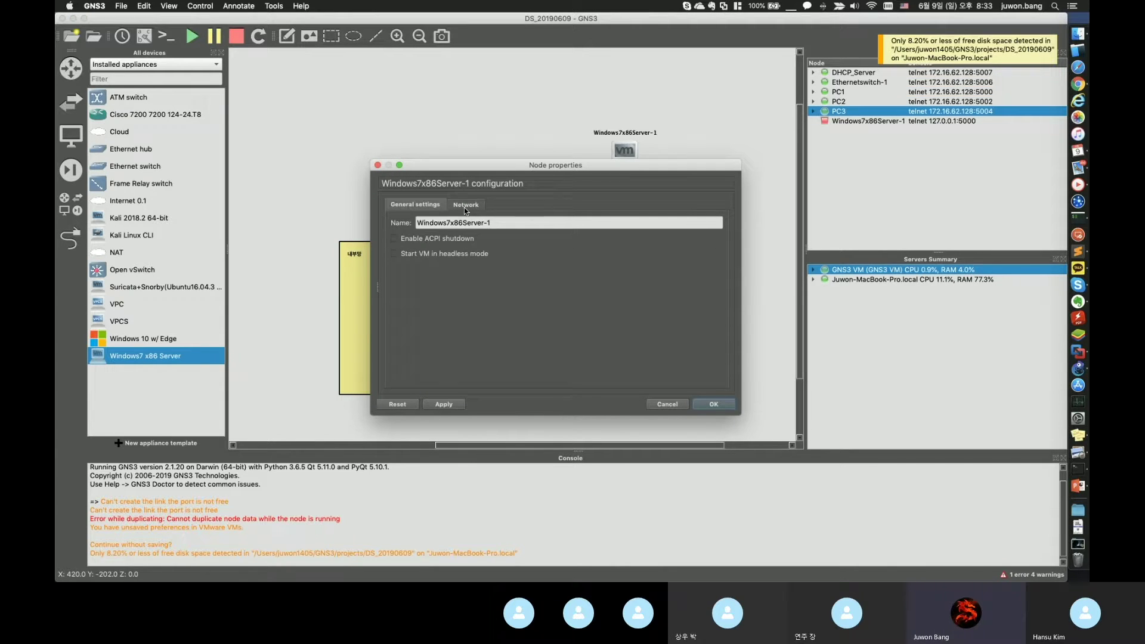
left_click(701, 405)
- Move the switch, PCs and DHCP server right, out of the yellow box
left_click(75, 238)
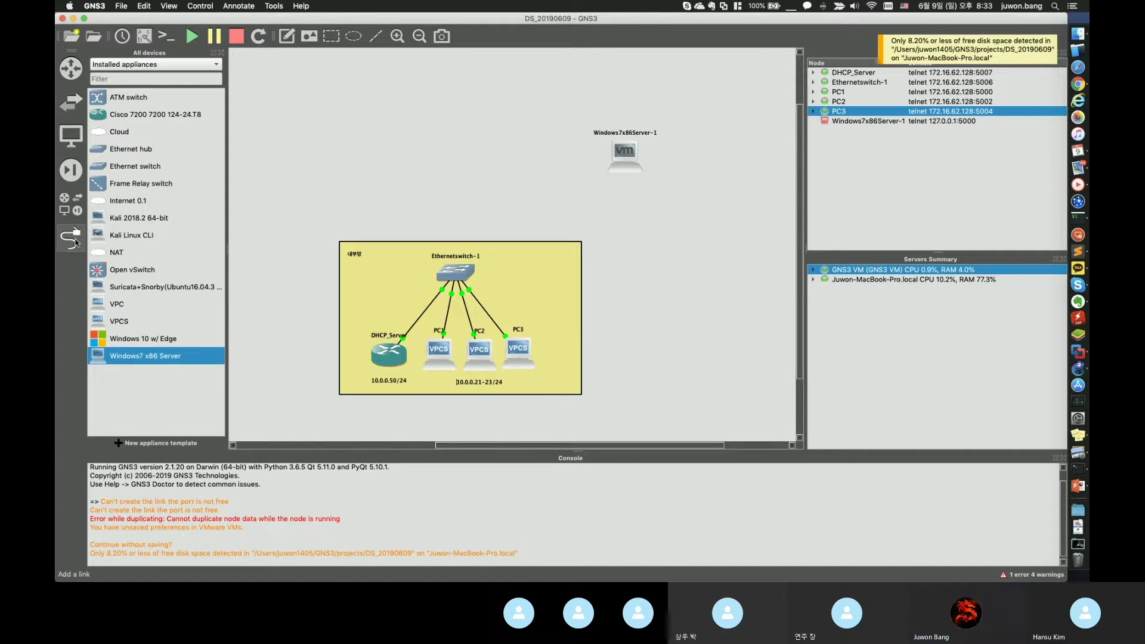
left_click(77, 238)
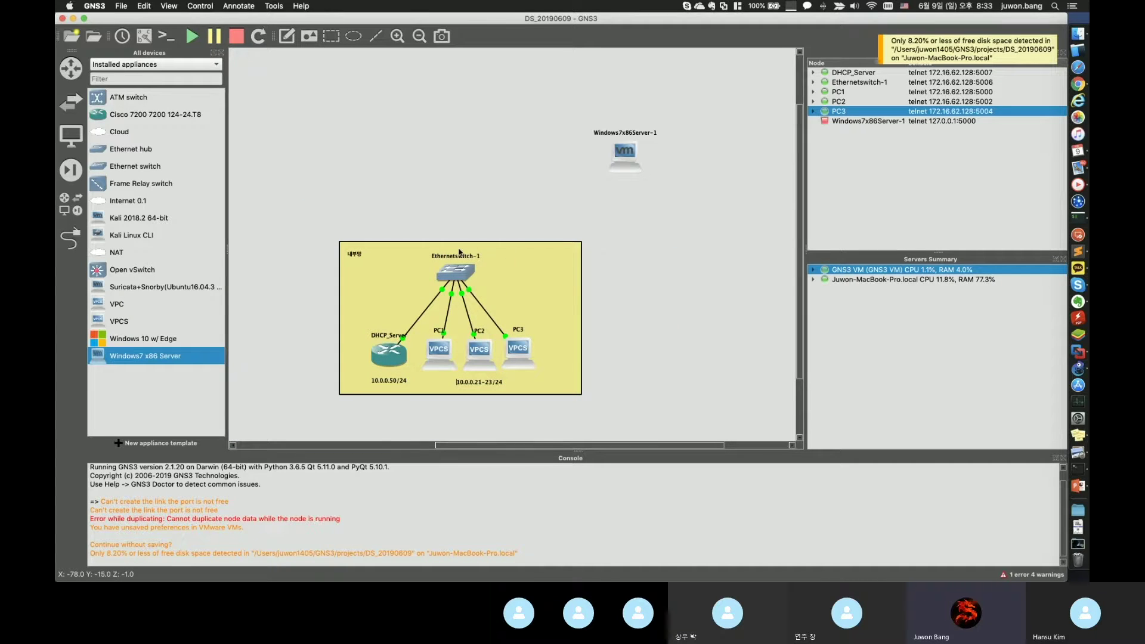
left_click_drag(637, 208, 229, 442)
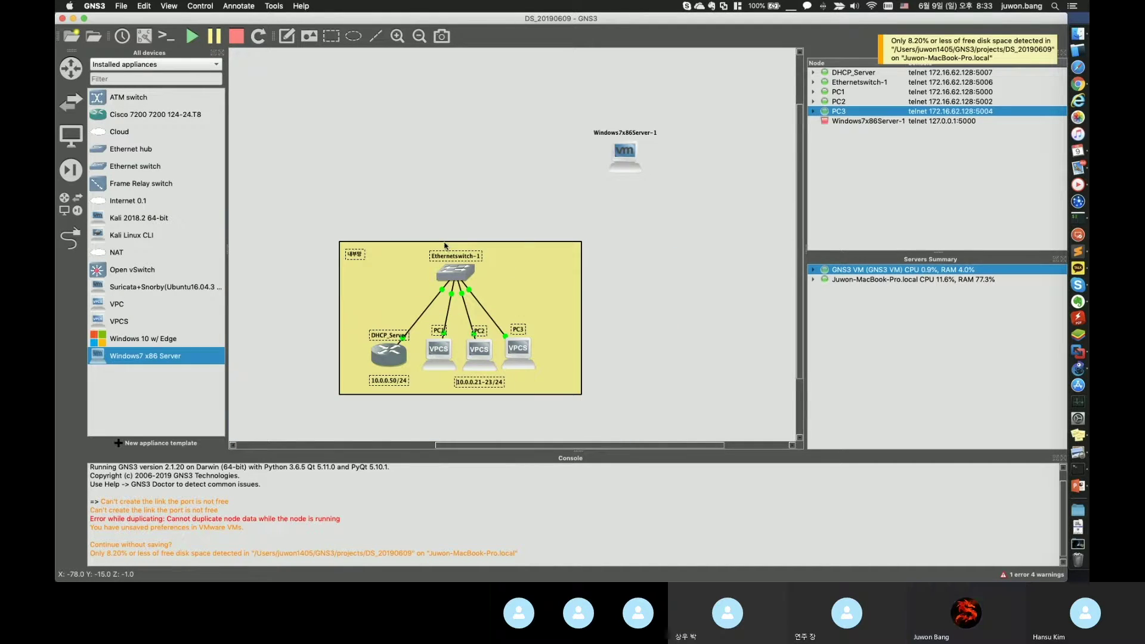
left_click_drag(454, 271, 683, 267)
left_click(478, 281)
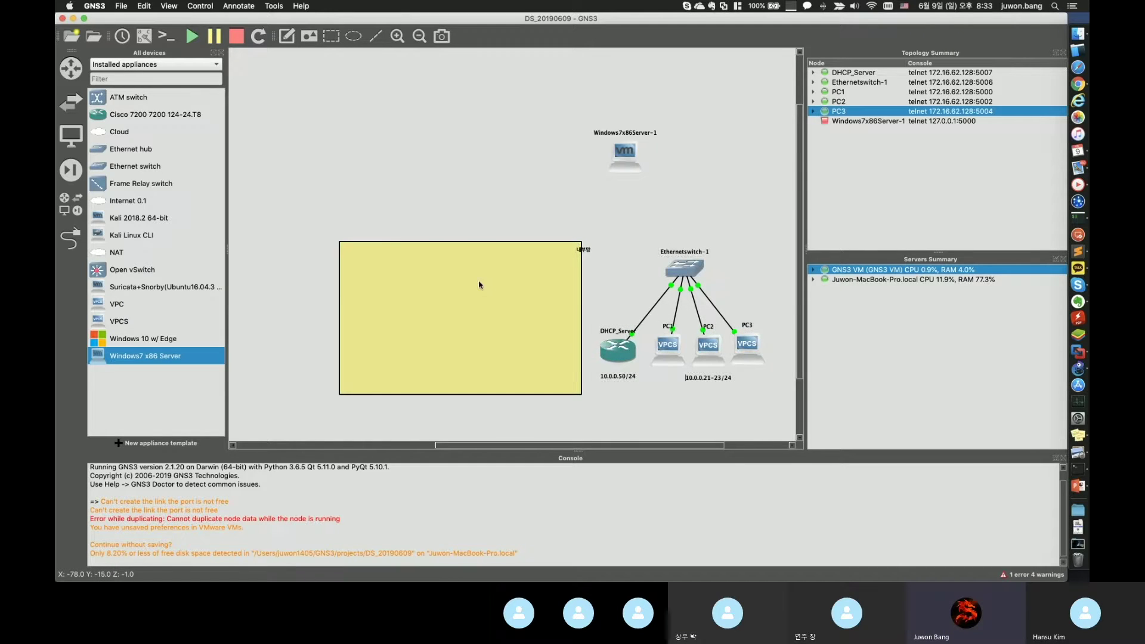
- Move the yellow box behind the network nodes, lower it one layer, and shift Windows7x86Server-1 left
right_click(499, 252)
left_click(544, 282)
left_click_drag(420, 292, 631, 288)
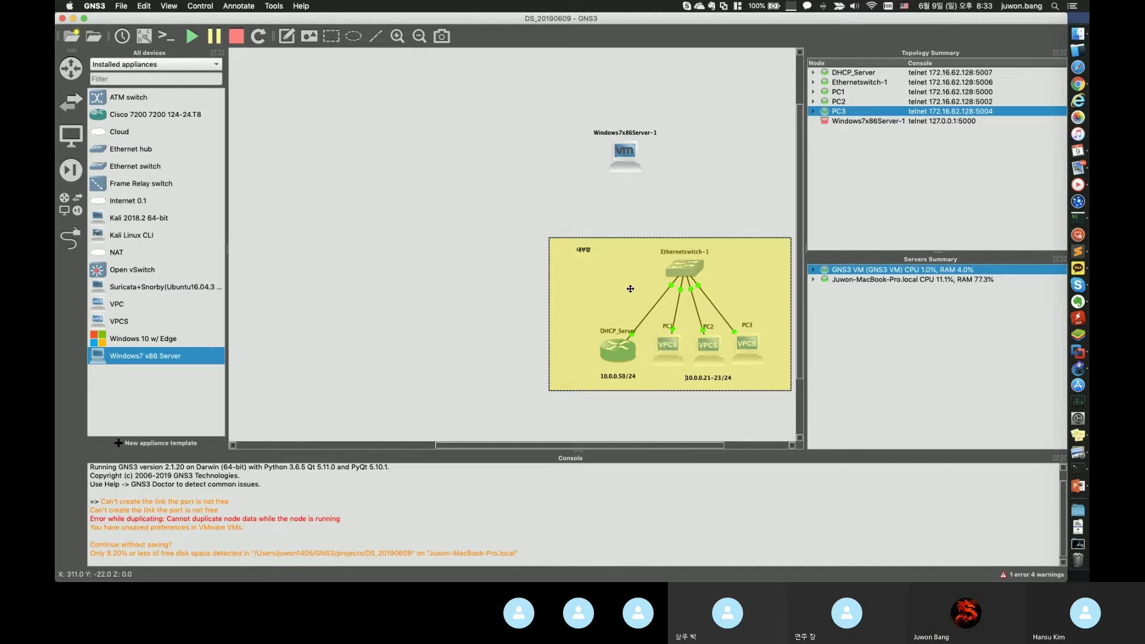
right_click(630, 289)
left_click(651, 339)
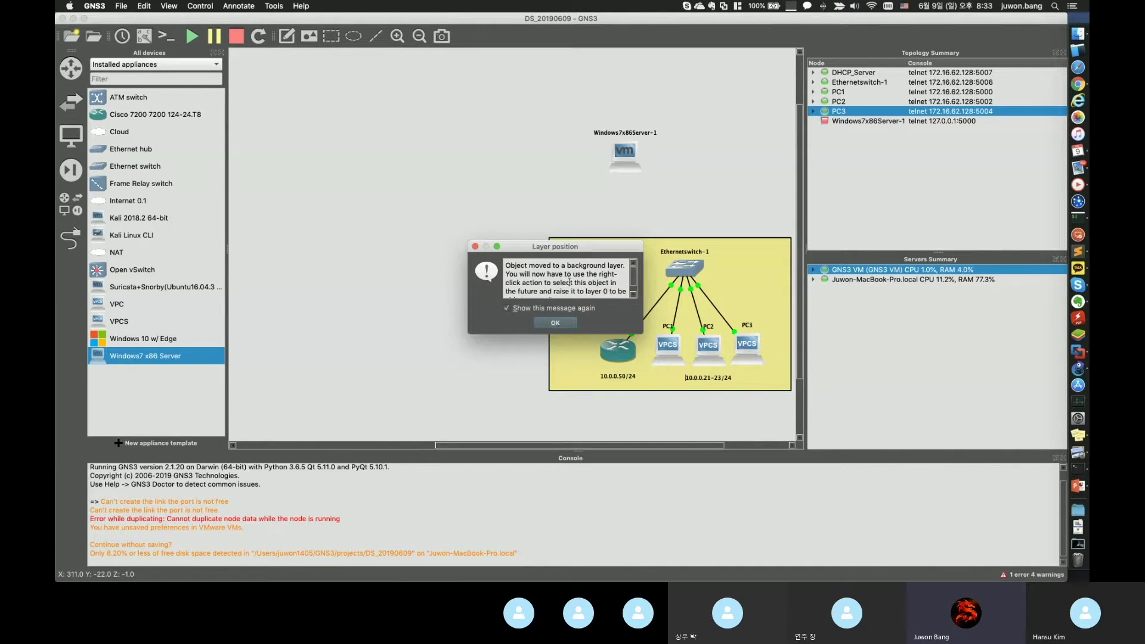
left_click(558, 323)
left_click_drag(627, 166, 385, 248)
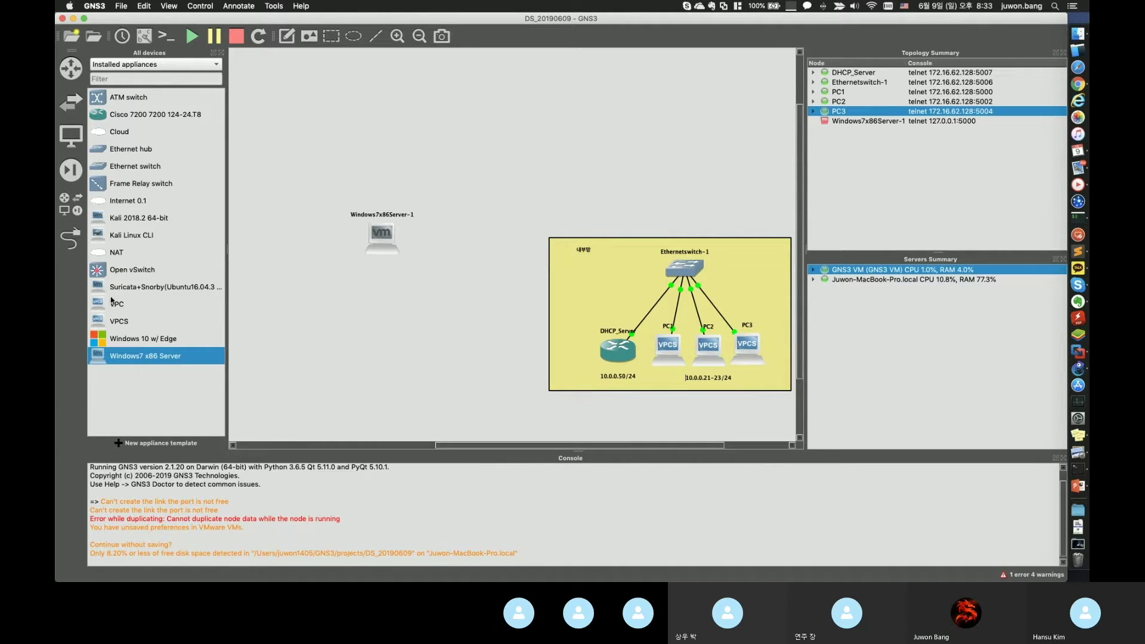
- Add an Ethernet switch on the GNS3 VM server, placed above the yellow box
left_click(128, 166)
left_click_drag(127, 169, 502, 209)
left_click(561, 292)
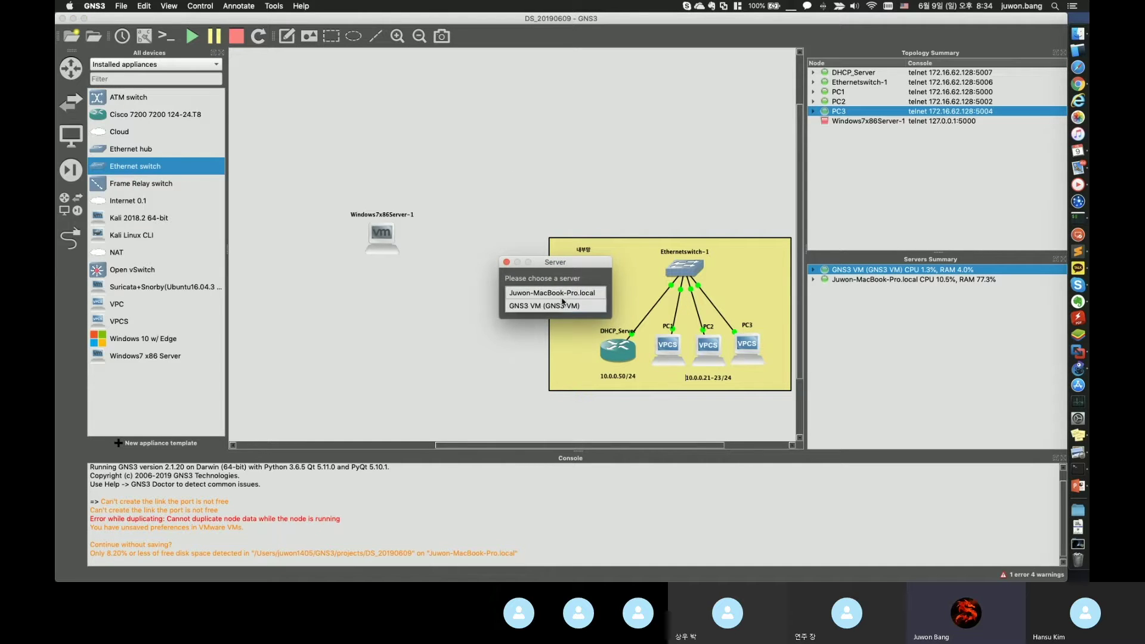
left_click(537, 305)
left_click(582, 307)
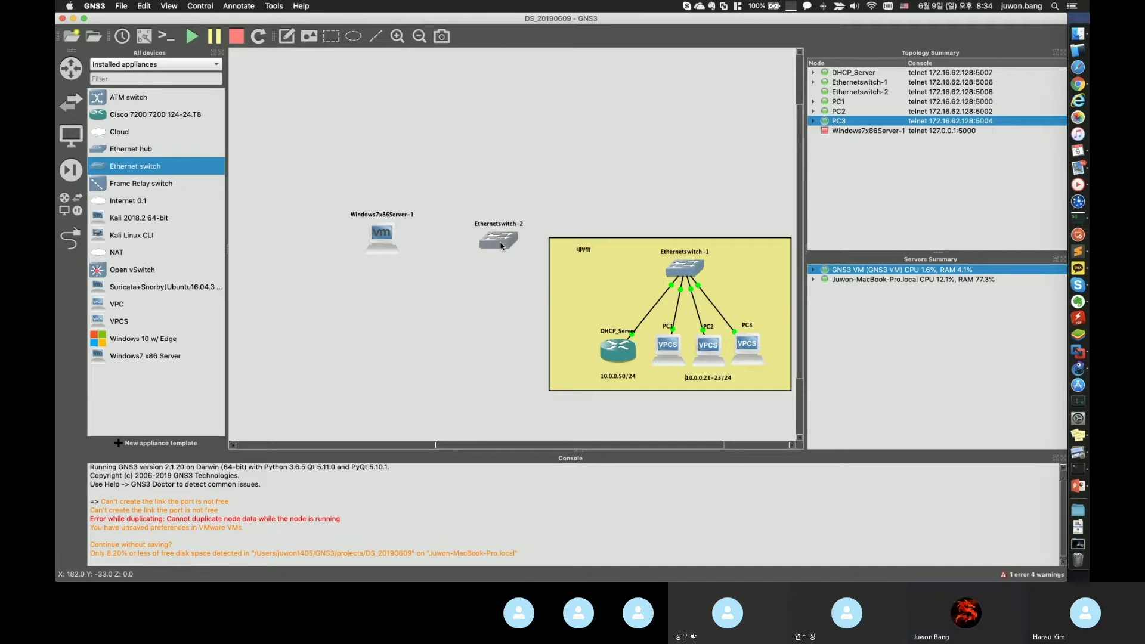
left_click_drag(502, 244, 541, 208)
- Link Ethernetswitch-2 to Ethernetswitch-1's free Ethernet7 port
left_click(70, 239)
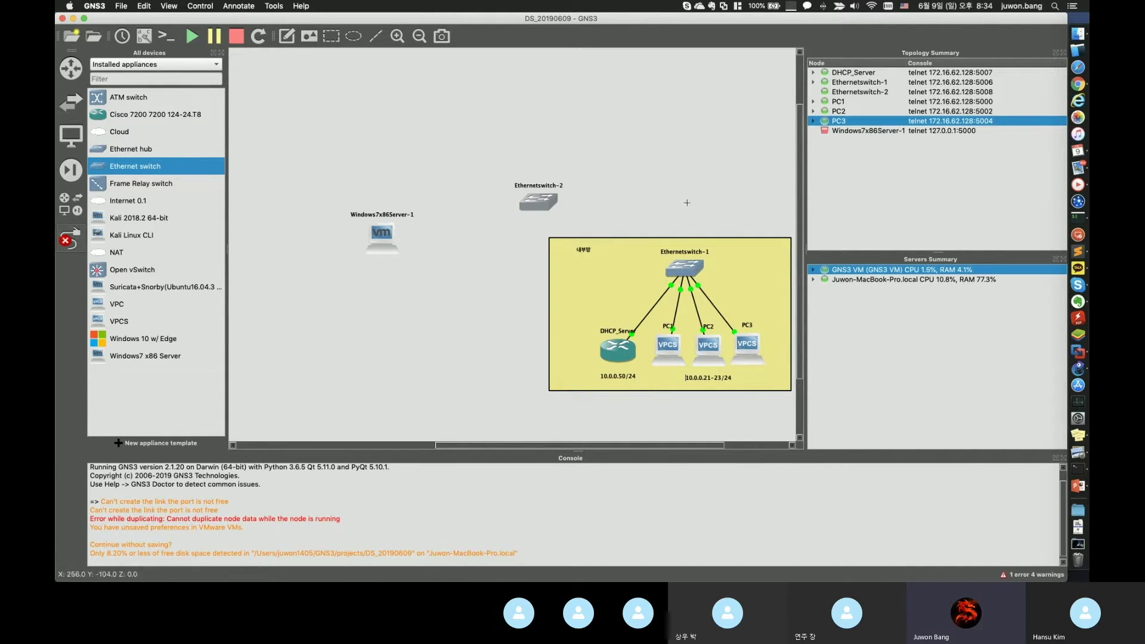
left_click(553, 203)
left_click(578, 210)
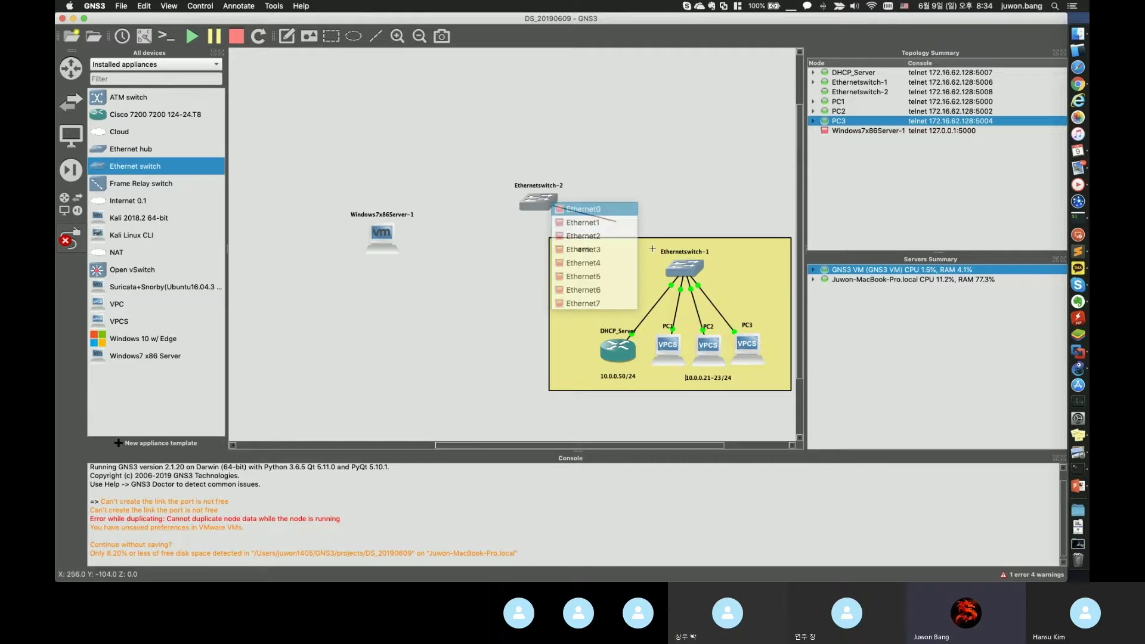
left_click(687, 269)
left_click(709, 284)
left_click(637, 306)
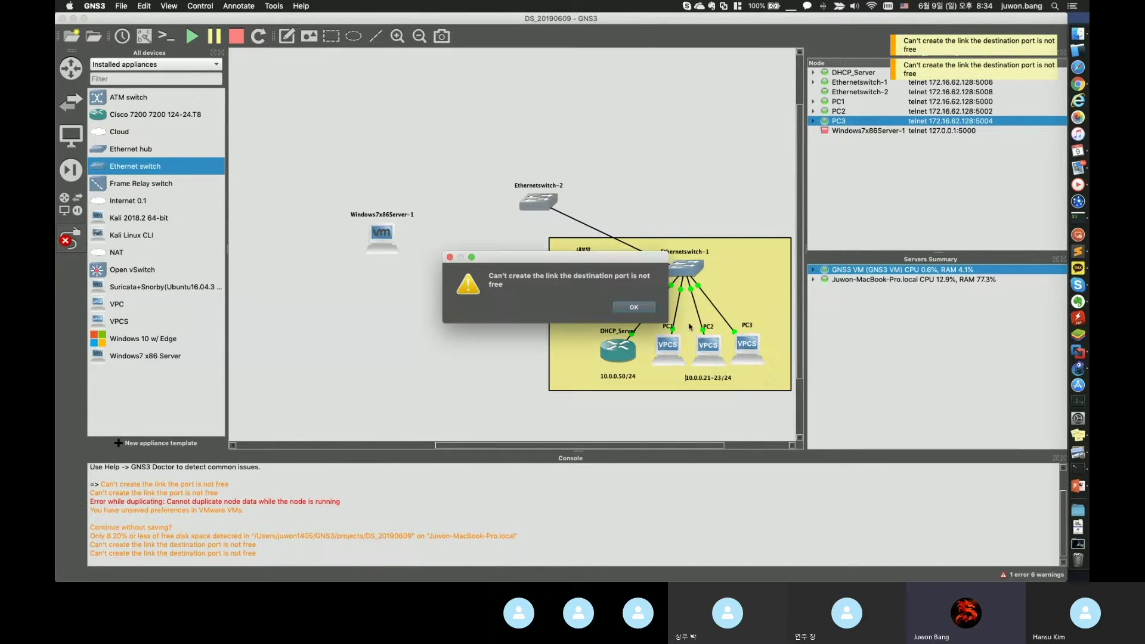
left_click(635, 307)
left_click(676, 268)
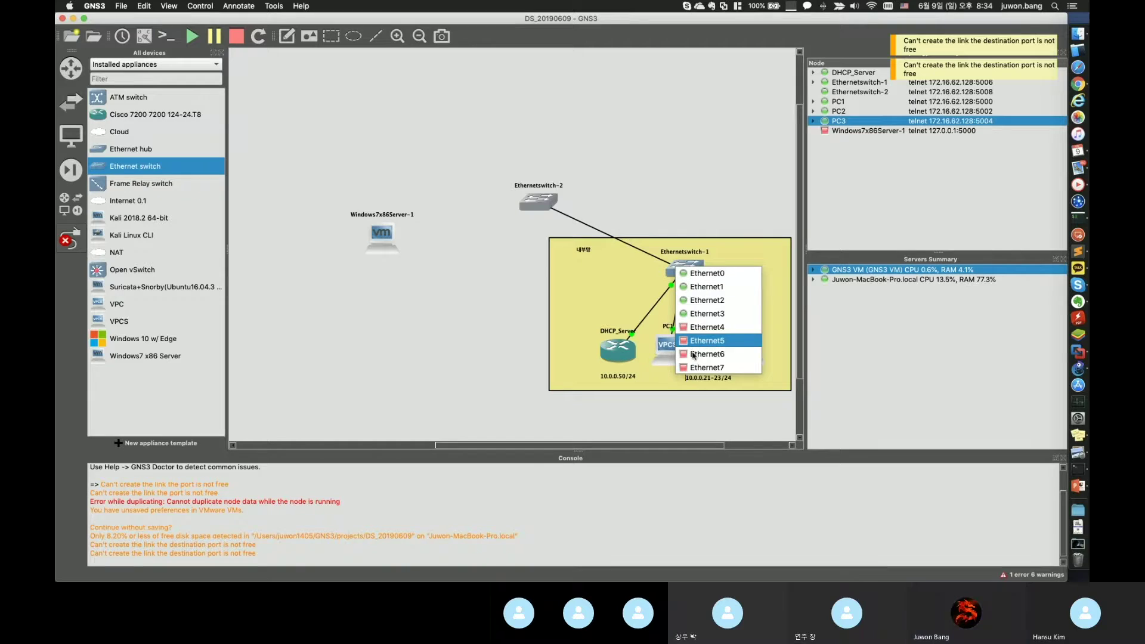
left_click(692, 368)
left_click(79, 241)
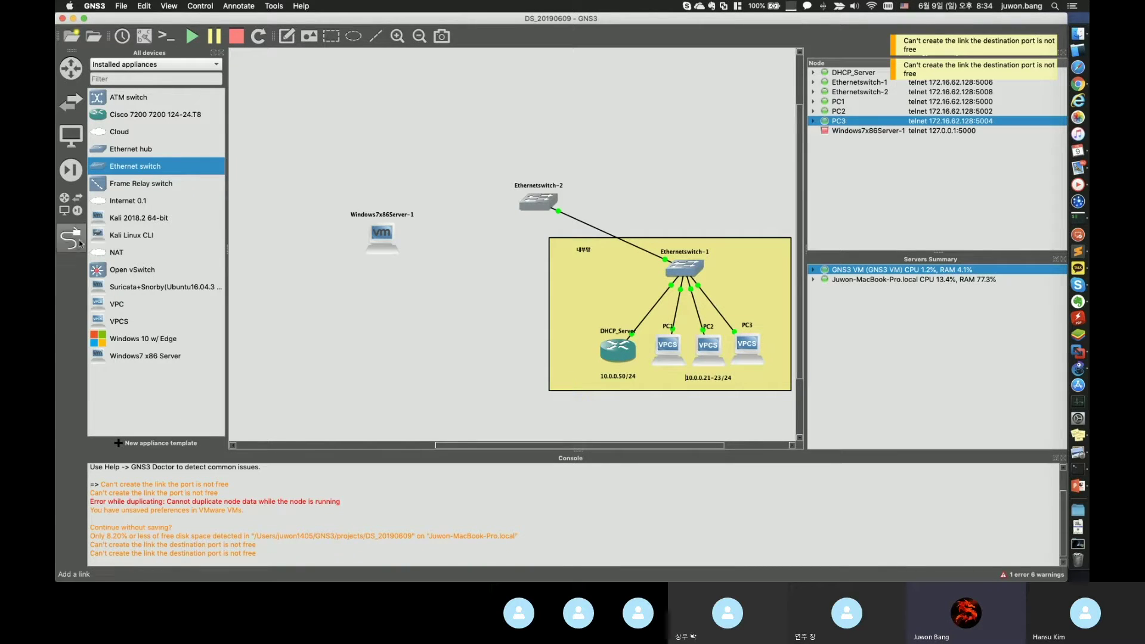
- Give DHCP_Server the server symbol
right_click(610, 350)
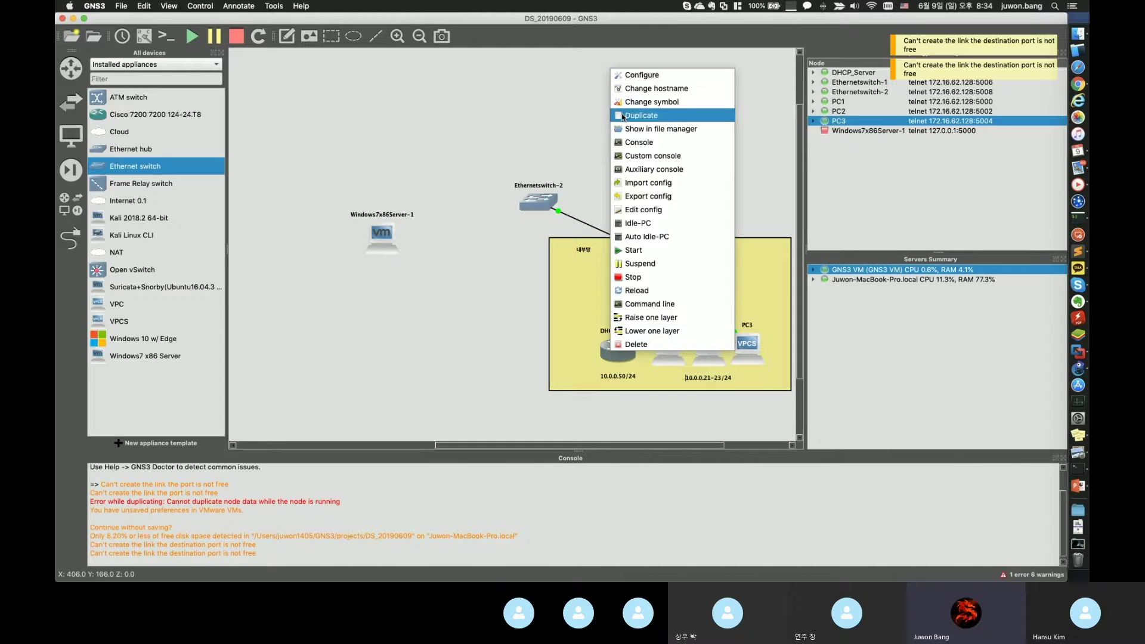
left_click(638, 102)
scroll(554, 271, "down", 10)
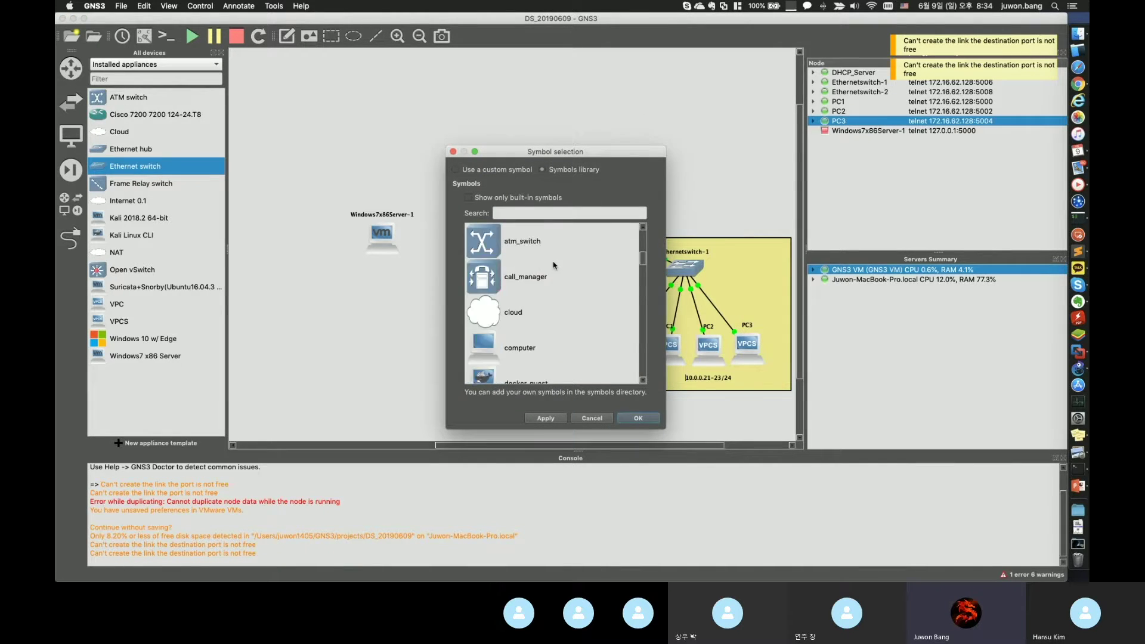
scroll(554, 272, "up", 15)
scroll(554, 277, "down", 15)
scroll(555, 284, "up", 5)
scroll(555, 281, "up", 1)
left_click(518, 311)
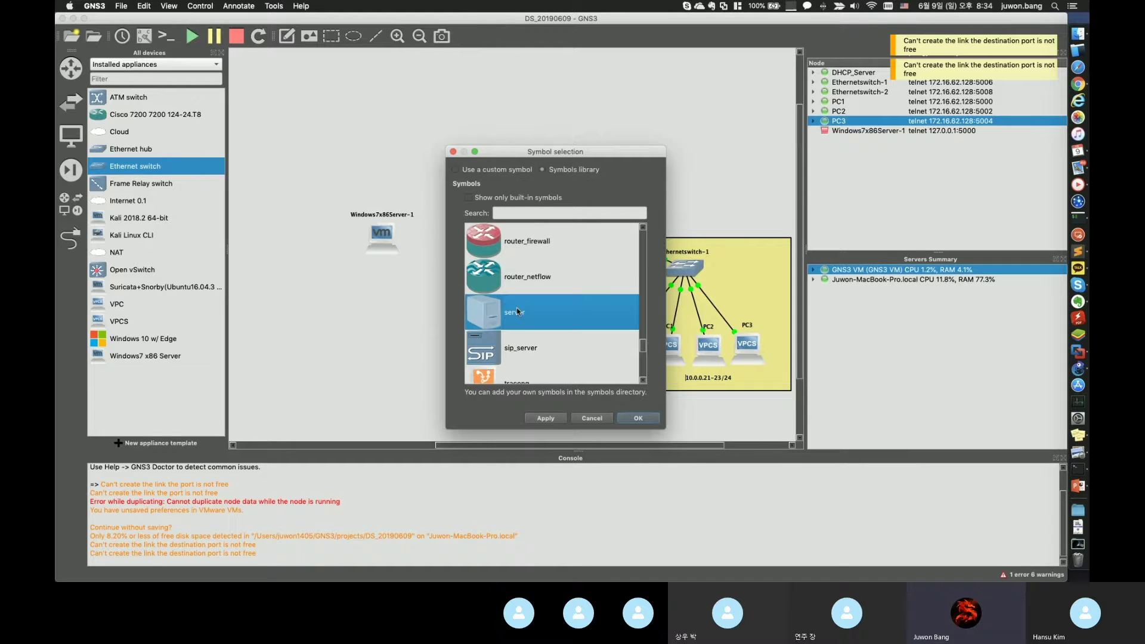
left_click(646, 421)
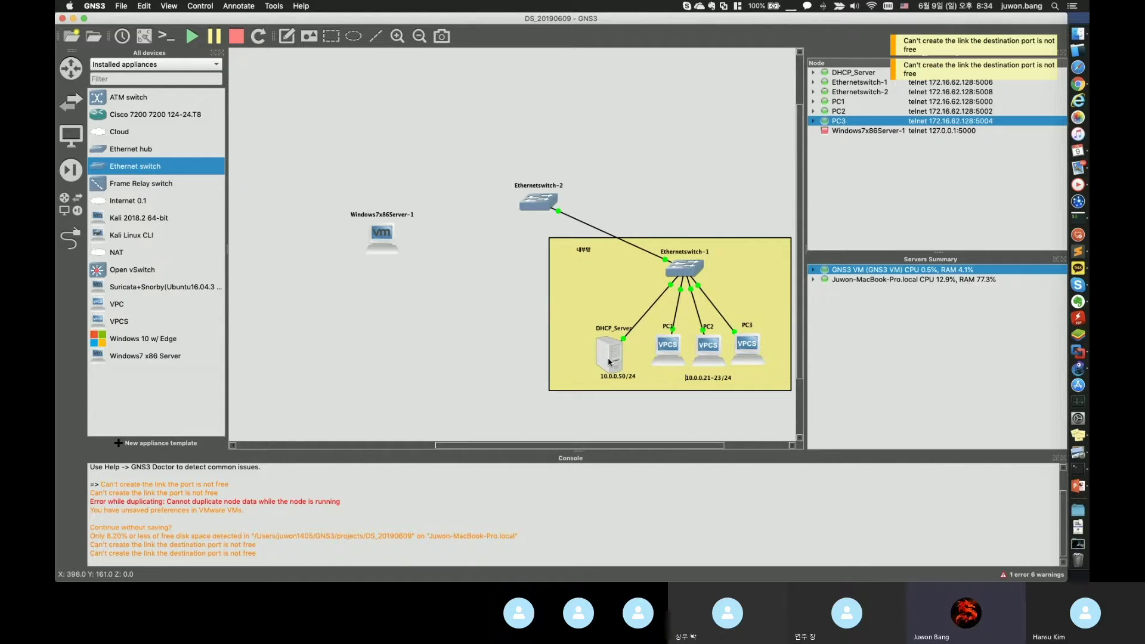
- Give Ethernetswitch-2 the asa firewall symbol
right_click(536, 206)
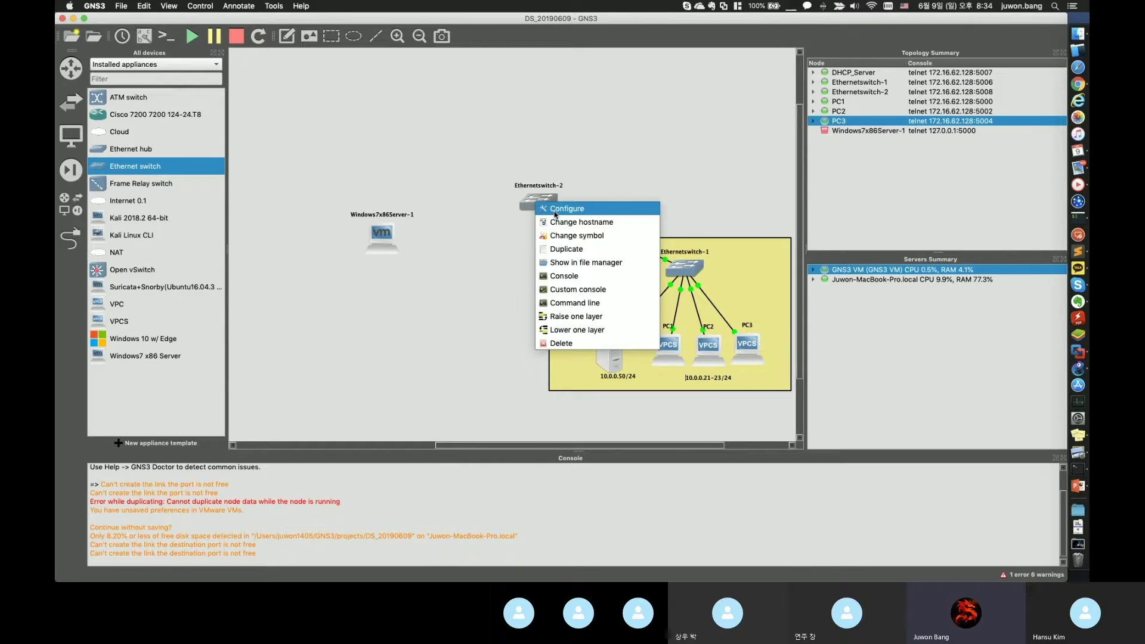
left_click(618, 241)
scroll(572, 280, "down", 5)
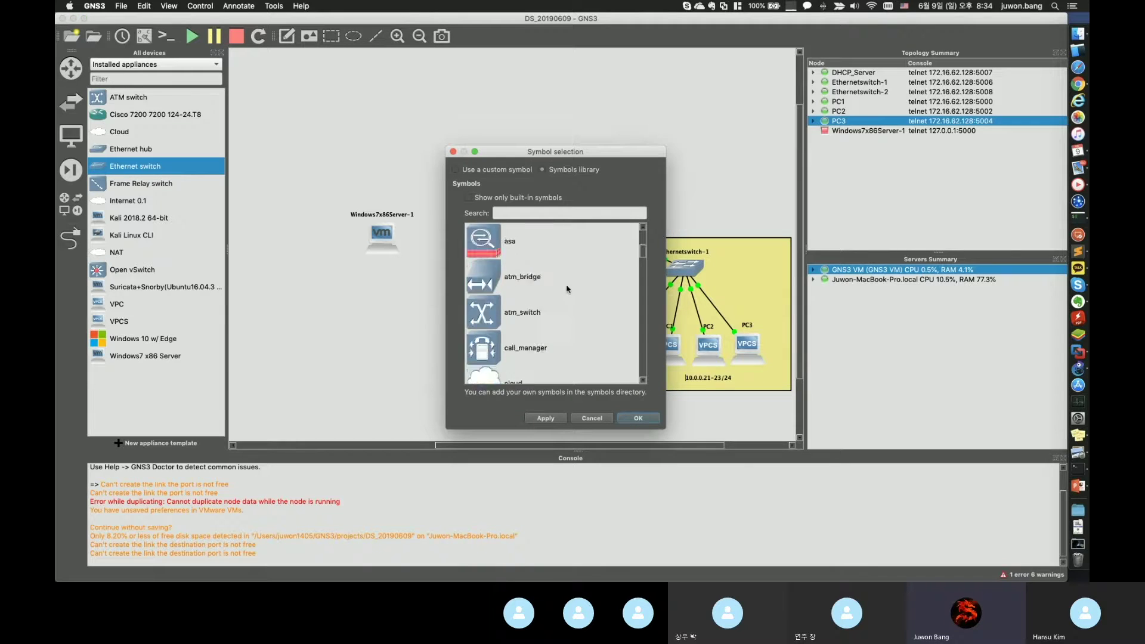
scroll(568, 288, "up", 1)
scroll(568, 288, "up", 3)
scroll(568, 288, "down", 4)
scroll(570, 286, "up", 1)
scroll(569, 286, "up", 10)
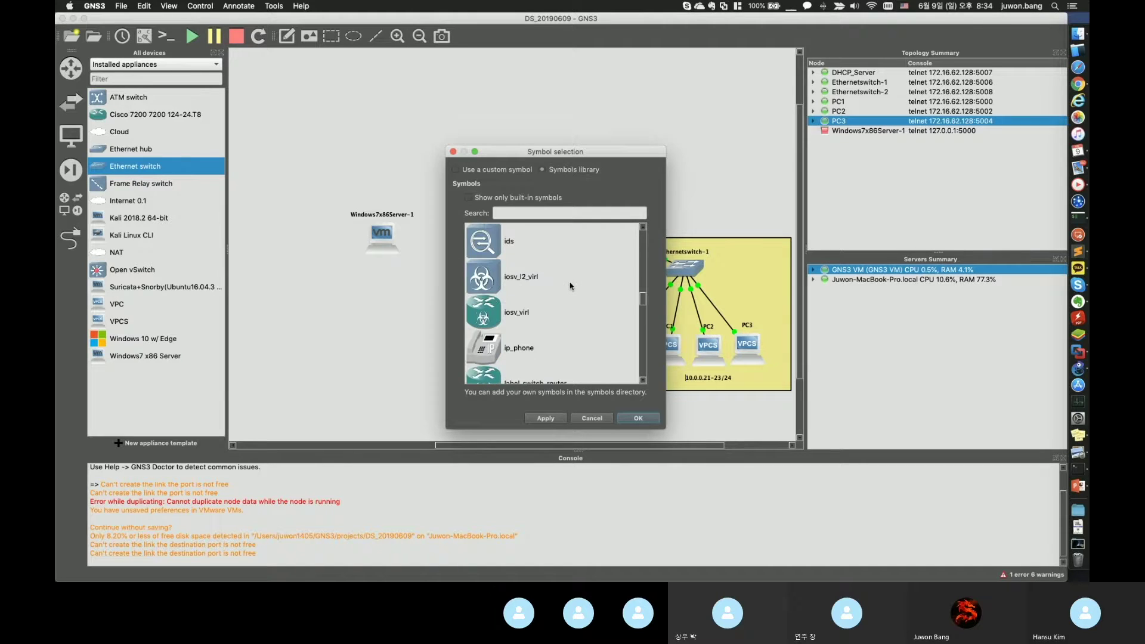
scroll(568, 285, "up", 15)
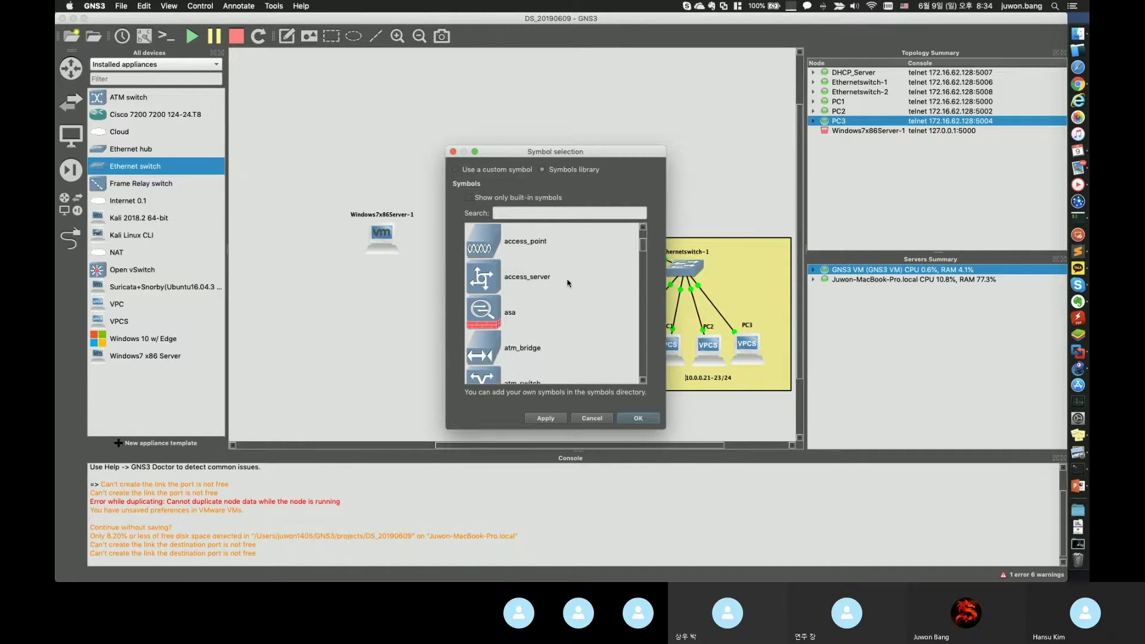
left_click(508, 311)
left_click(637, 418)
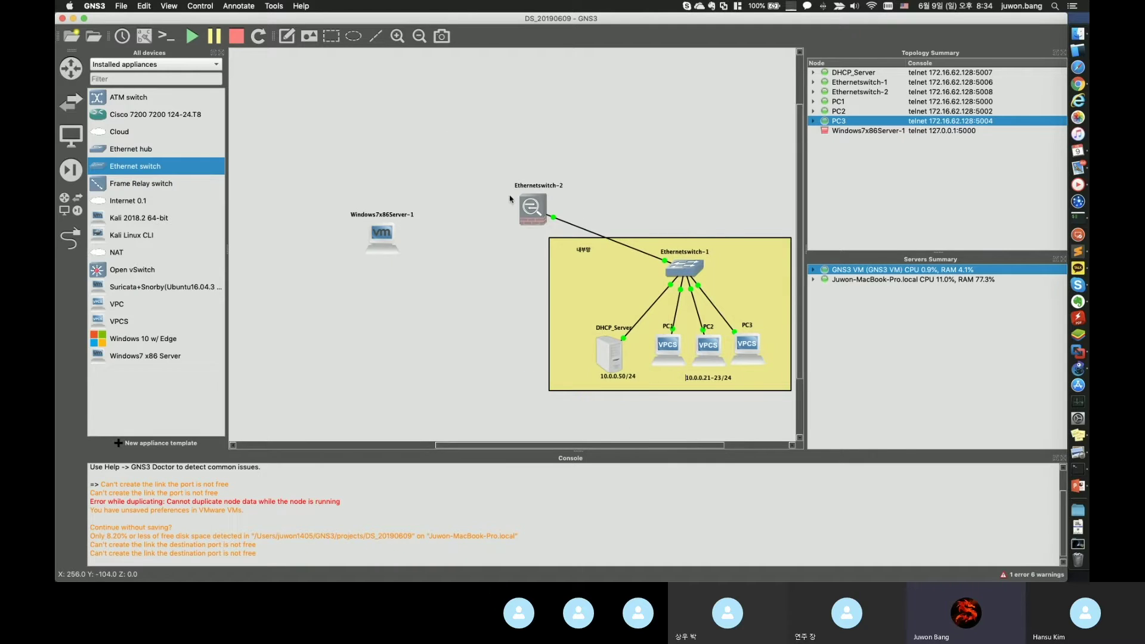
left_click_drag(532, 216, 525, 213)
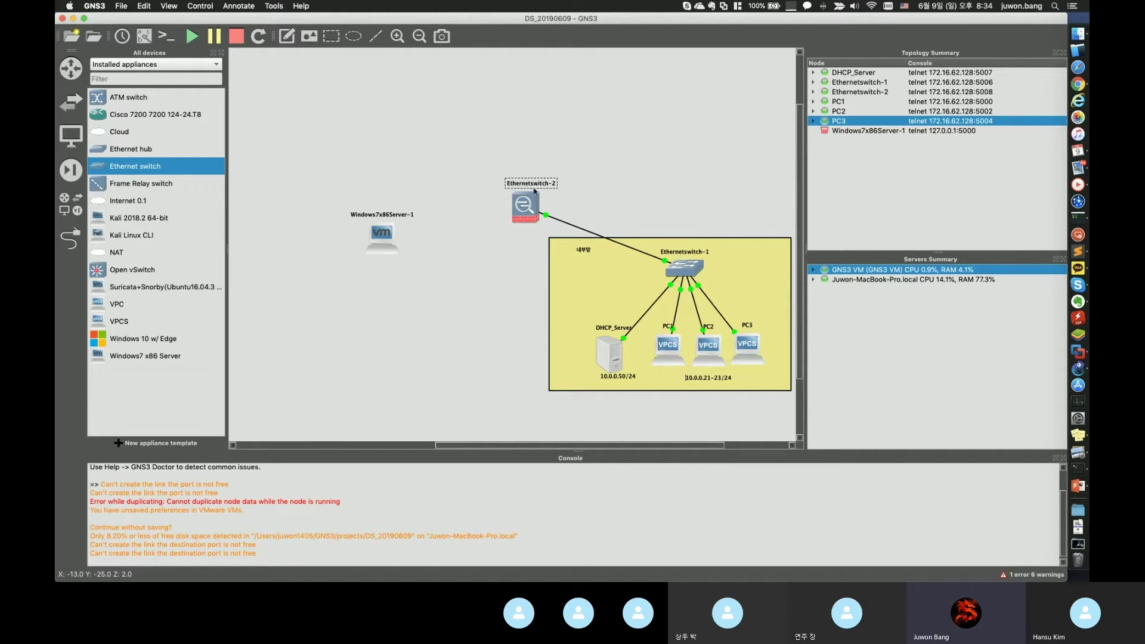
- Rename Ethernetswitch-2 to INT-FW
right_click(530, 201)
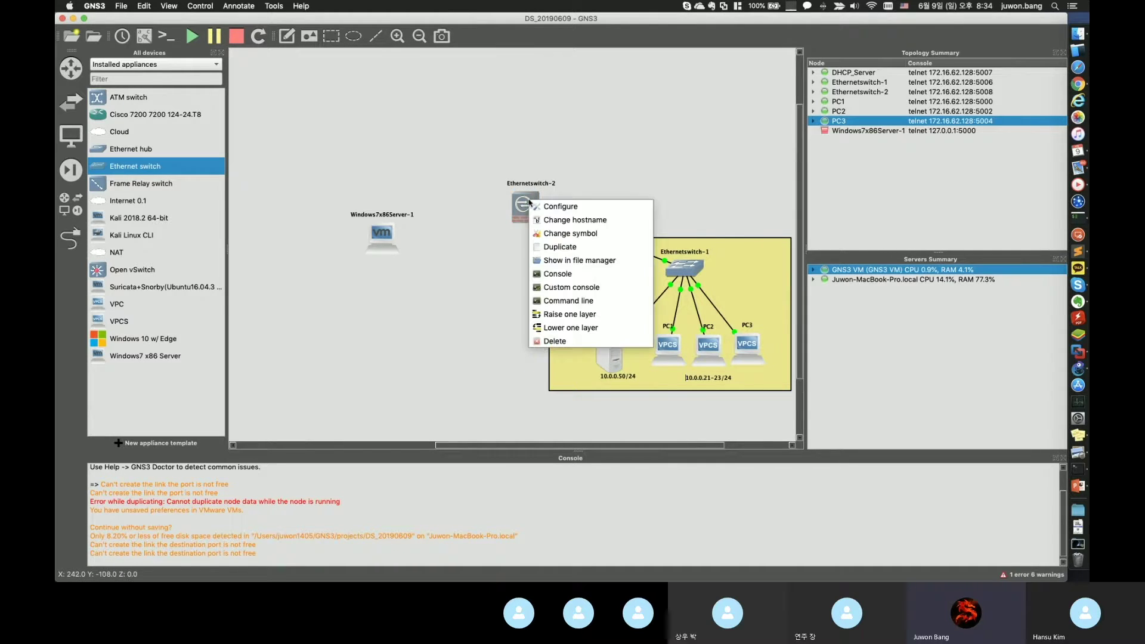
left_click(574, 220)
key("BackSpace")
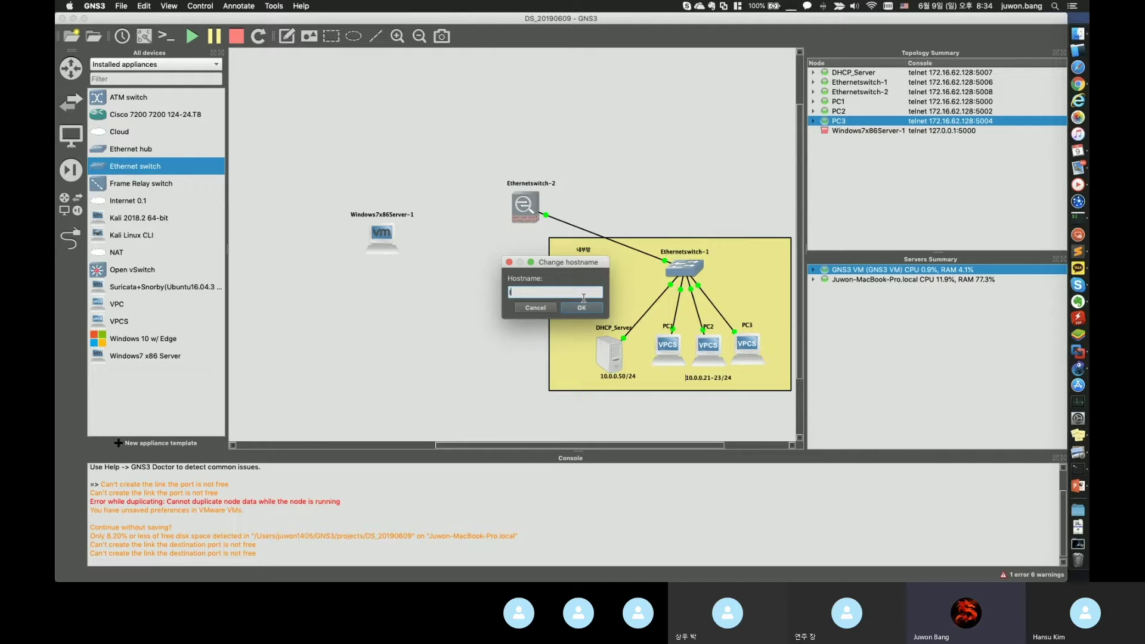
type("INT0-")
key("BackSpace")
key("BackSpace")
type("-")
left_click(585, 308)
- Place Windows7x86Server-1 above INT-FW and begin a link from INT-FW's Ethernet1
mouse_move(523, 206)
left_mouse_down()
mouse_move(475, 210)
mouse_move(508, 203)
left_mouse_up()
left_click_drag(375, 239, 454, 147)
left_click_drag(516, 216, 511, 229)
left_click_drag(463, 146, 496, 134)
left_click(70, 239)
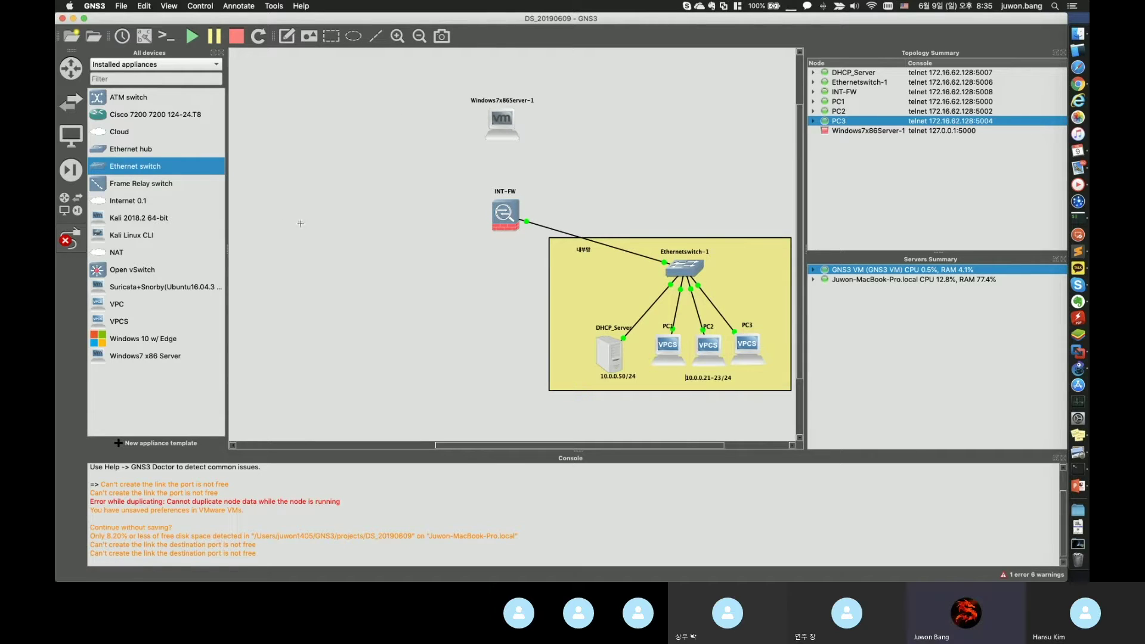
left_click(509, 217)
left_click(541, 238)
- Connect INT-FW Ethernet1 to the server and rename the server WEB/WAS
left_click(504, 124)
left_click(528, 127)
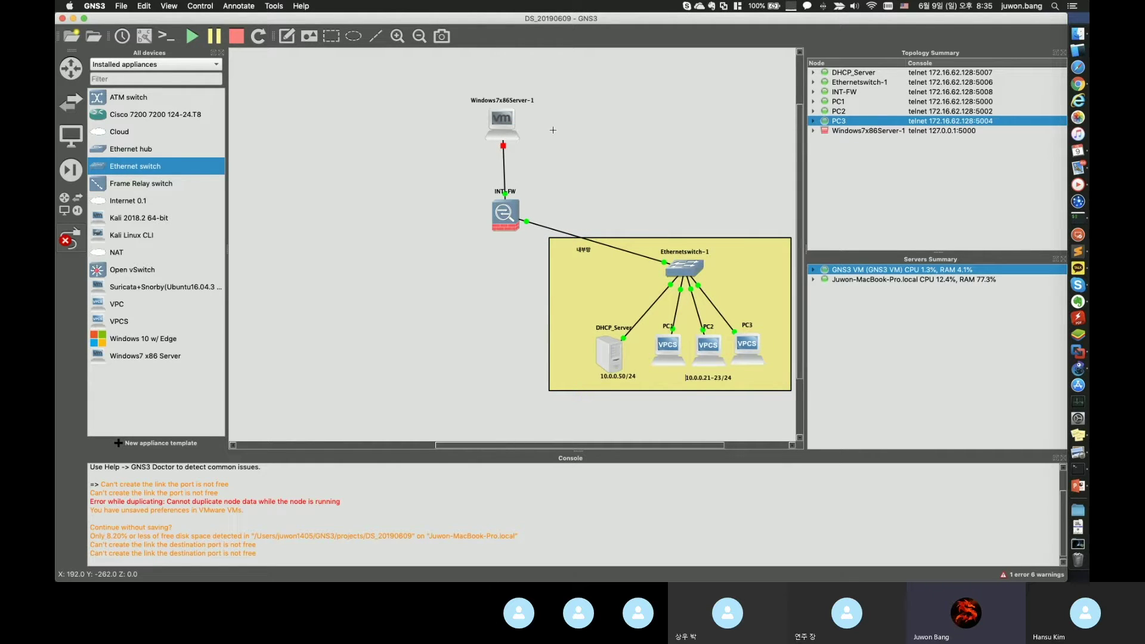
left_click(69, 239)
right_click(511, 135)
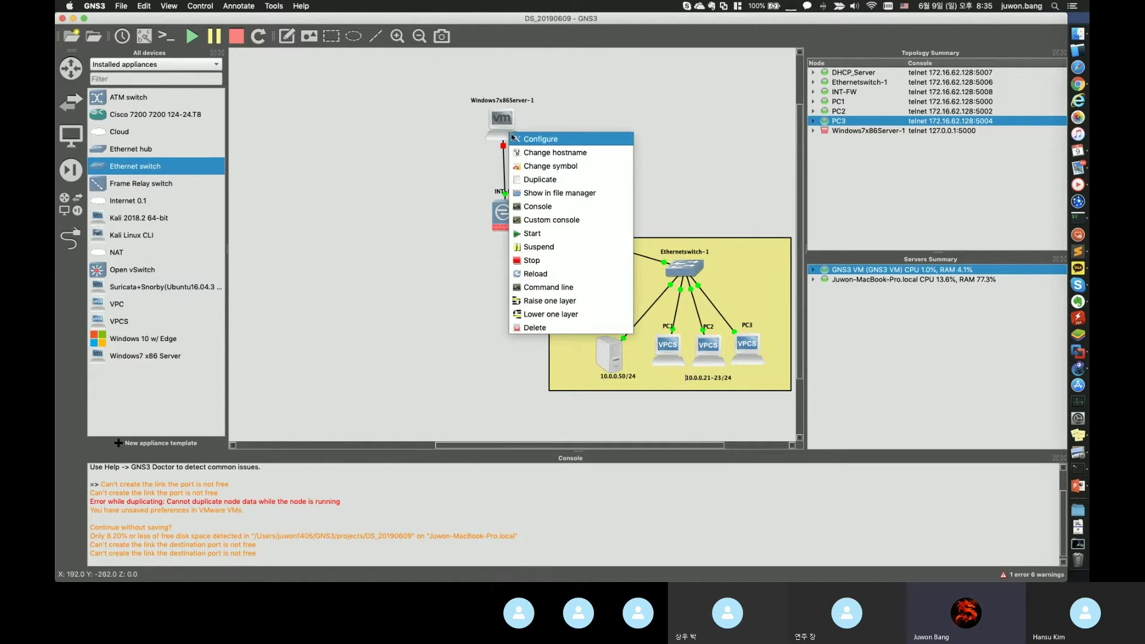
left_click(536, 139)
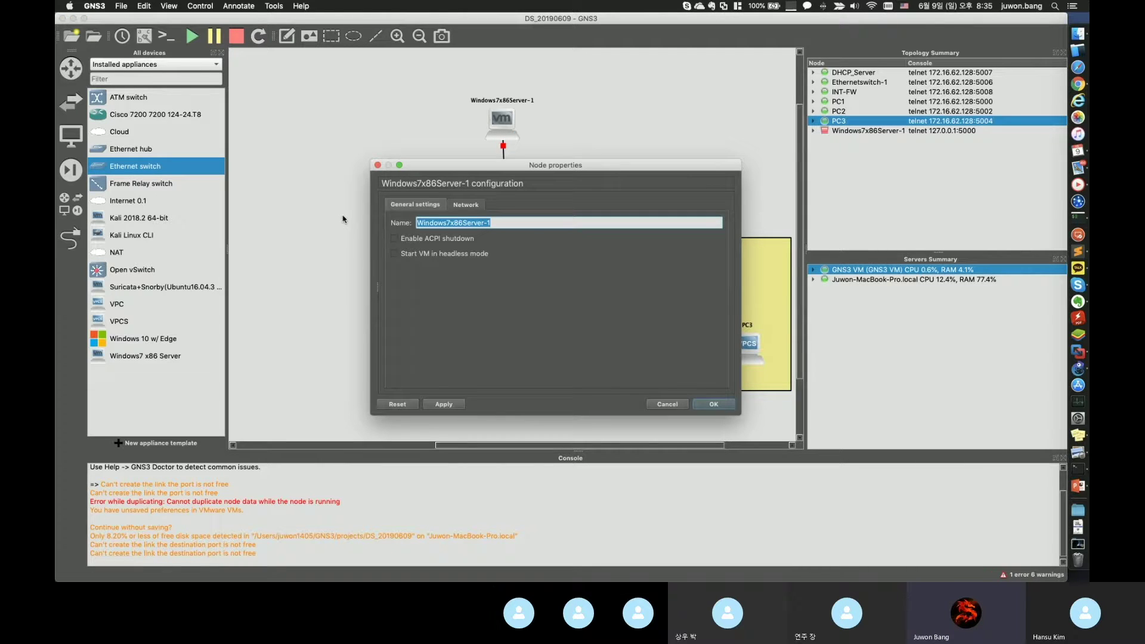
type("WEB/WA")
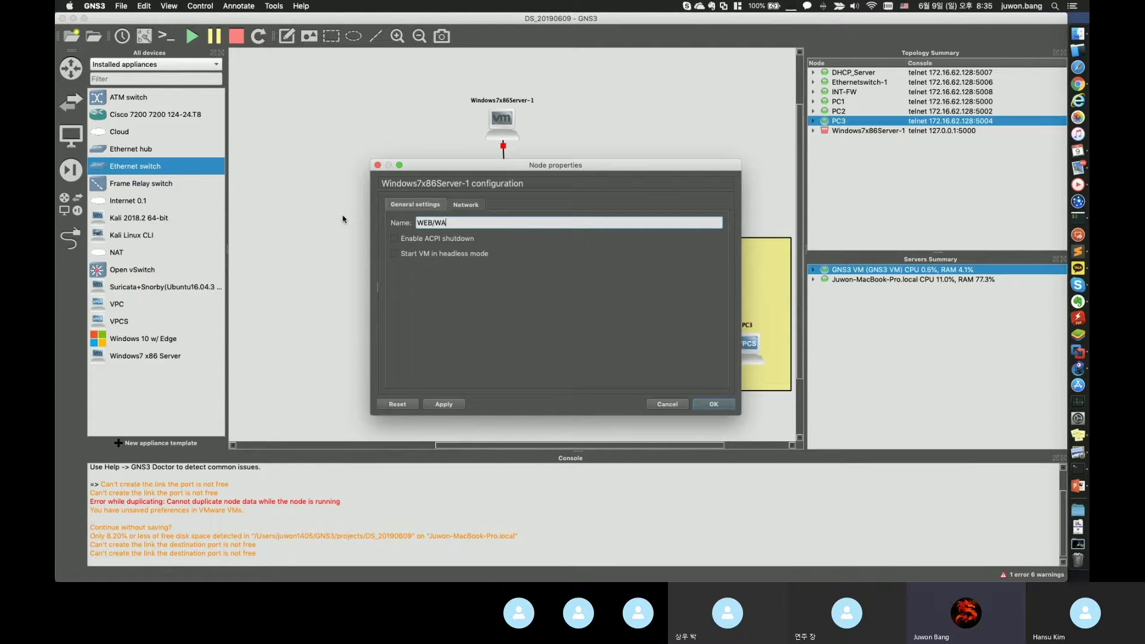
left_click(714, 406)
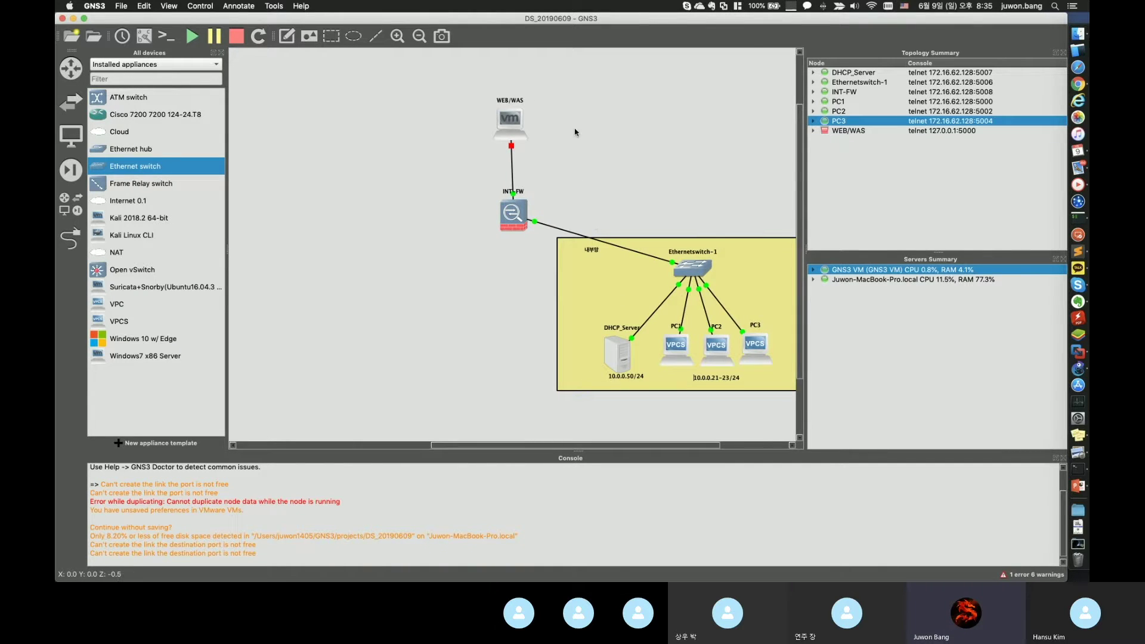
- Nudge WEB/WAS toward INT-FW and start its virtual machine
scroll(573, 131, "up", 1)
left_click_drag(501, 129, 503, 133)
double_click(502, 133)
left_click(666, 405)
right_click(511, 136)
left_click(528, 143)
left_click(666, 405)
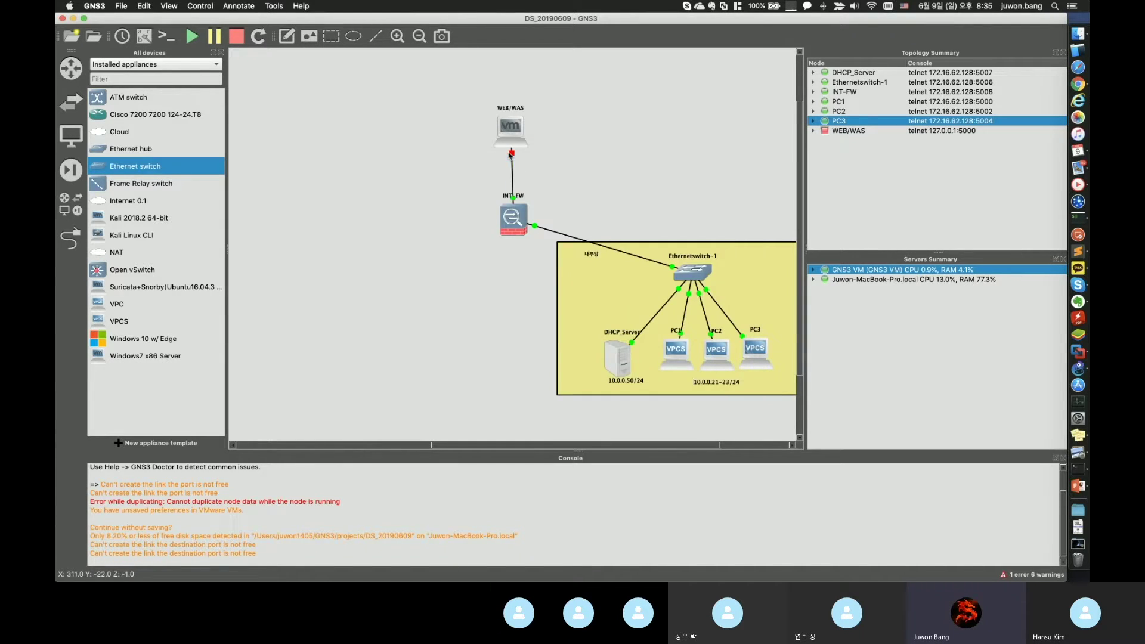
right_click(510, 142)
left_click(575, 242)
scroll(576, 239, "left", 1)
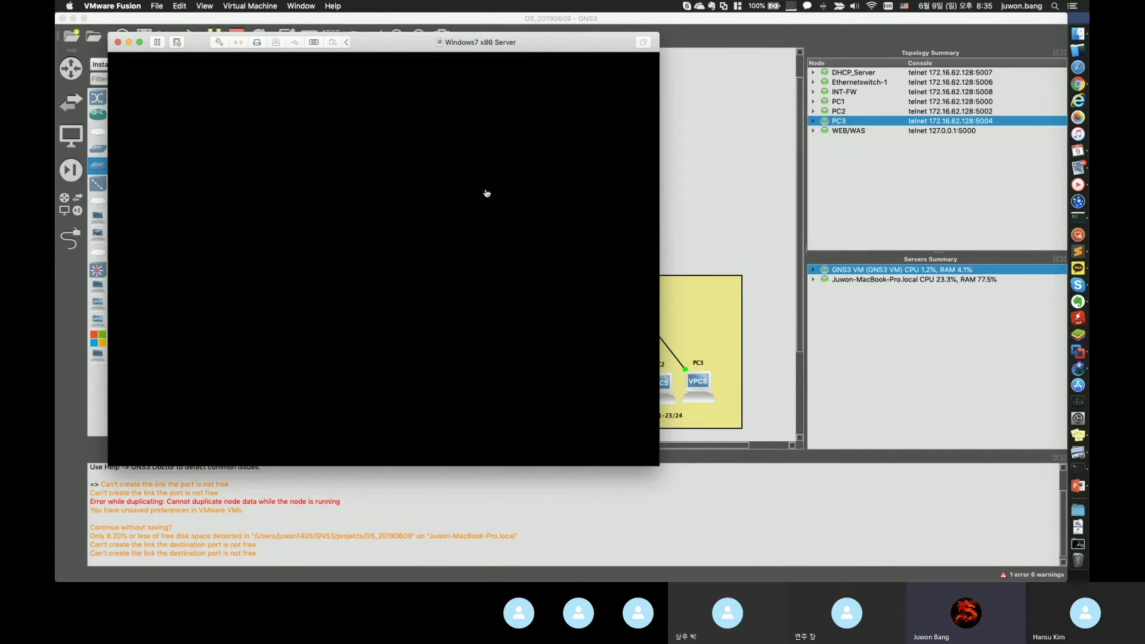
- Boot the Windows7 x86 Server VM normally, release the mouse, and hide its window
left_click(421, 282)
key("Return")
key("ctrl+super")
left_click(753, 126)
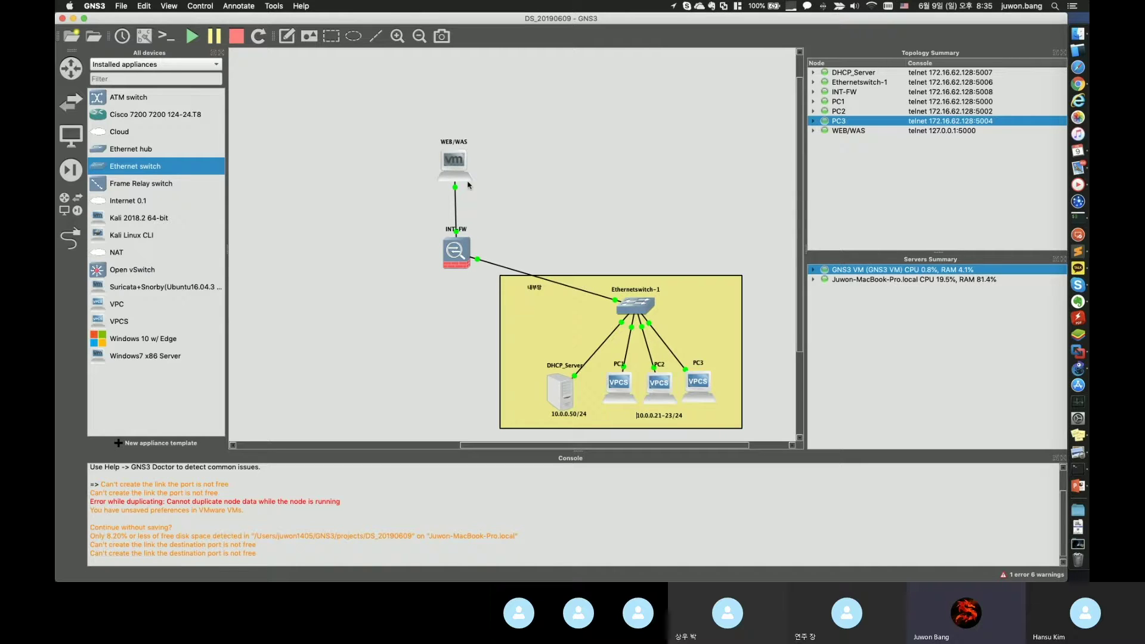
- Correct the DHCP_Server label to 10.0.0.55/24 and switch to the VMware Fusion desktop
double_click(569, 414)
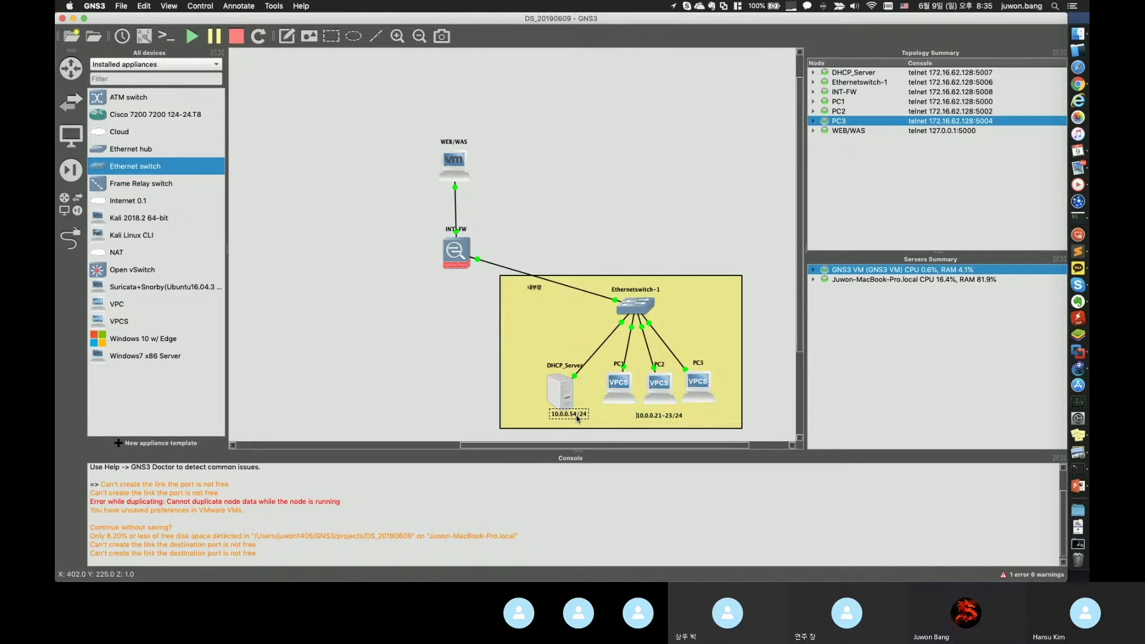
key("BackSpace")
type("5")
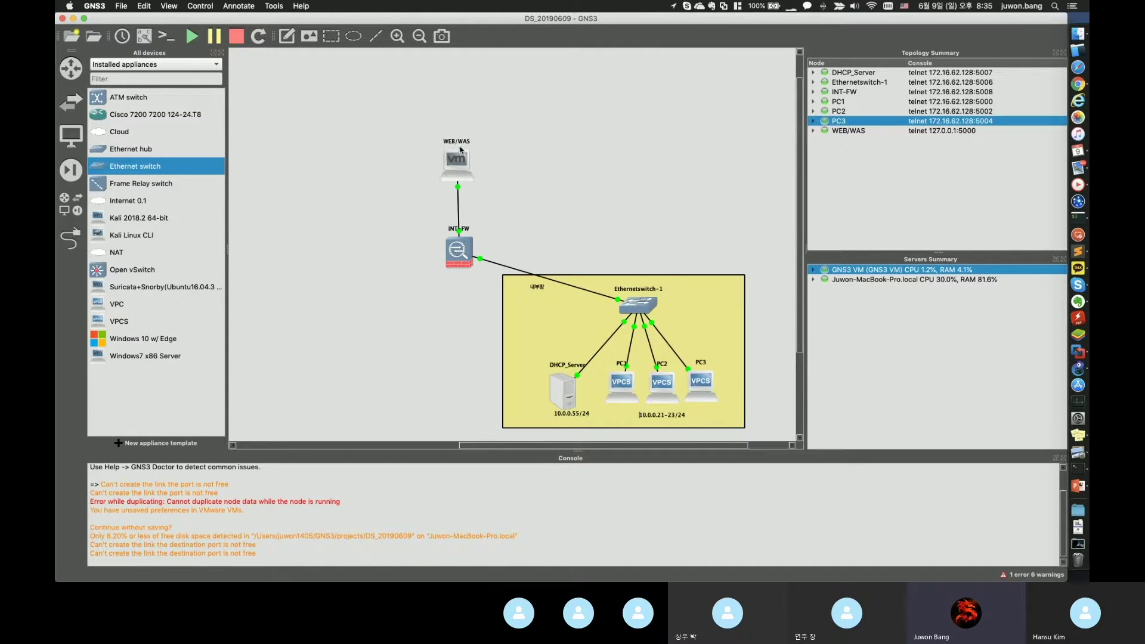
key("ctrl+Right")
key("ctrl+Right")
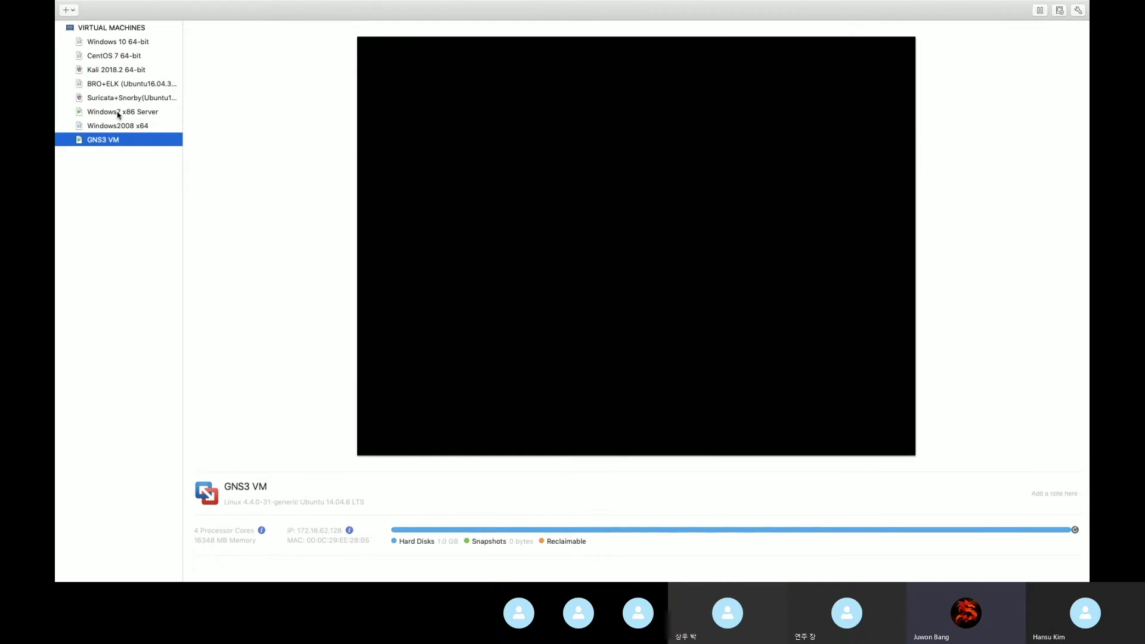
- Open the Windows7 x86 Server VM and bring up its Snort command prompt
double_click(118, 113)
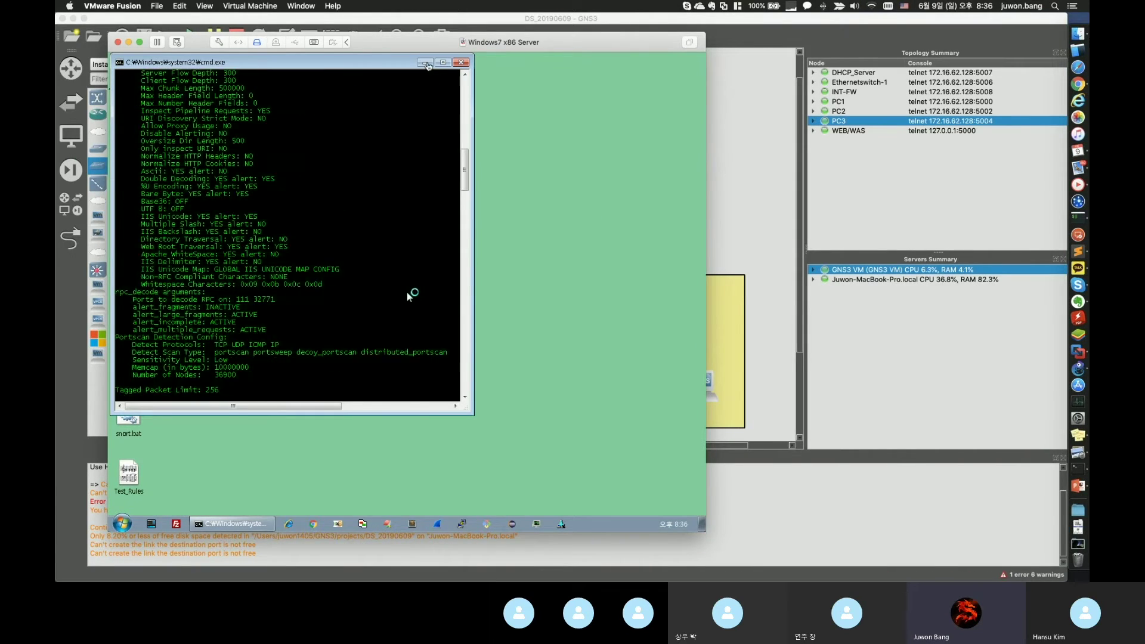
left_click(425, 63)
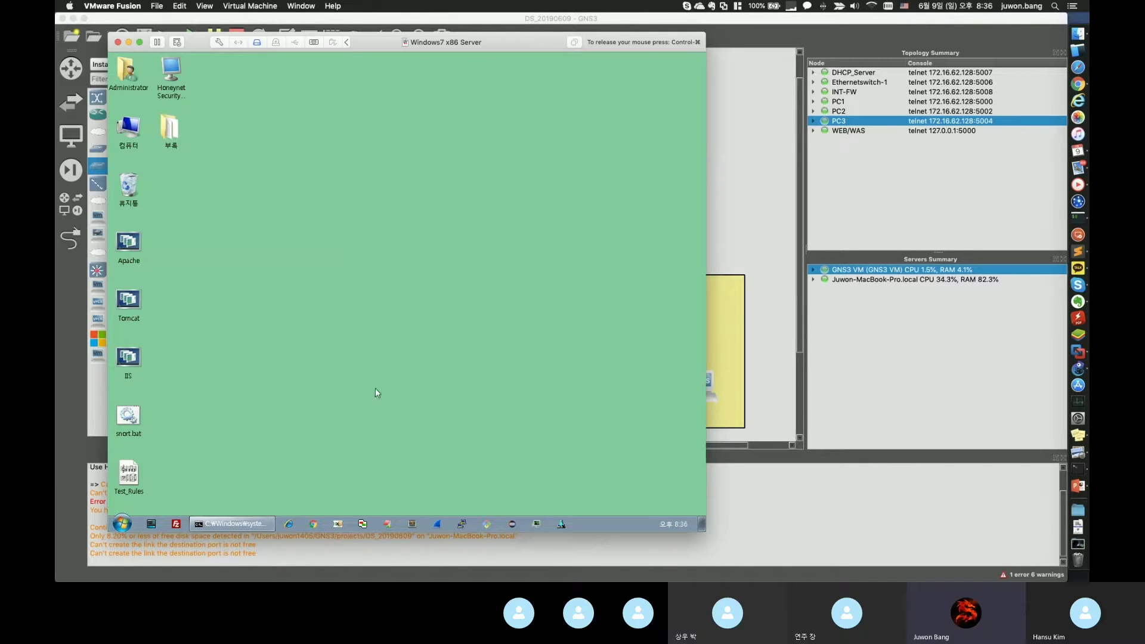
left_click(231, 524)
scroll(316, 329, "down", 3)
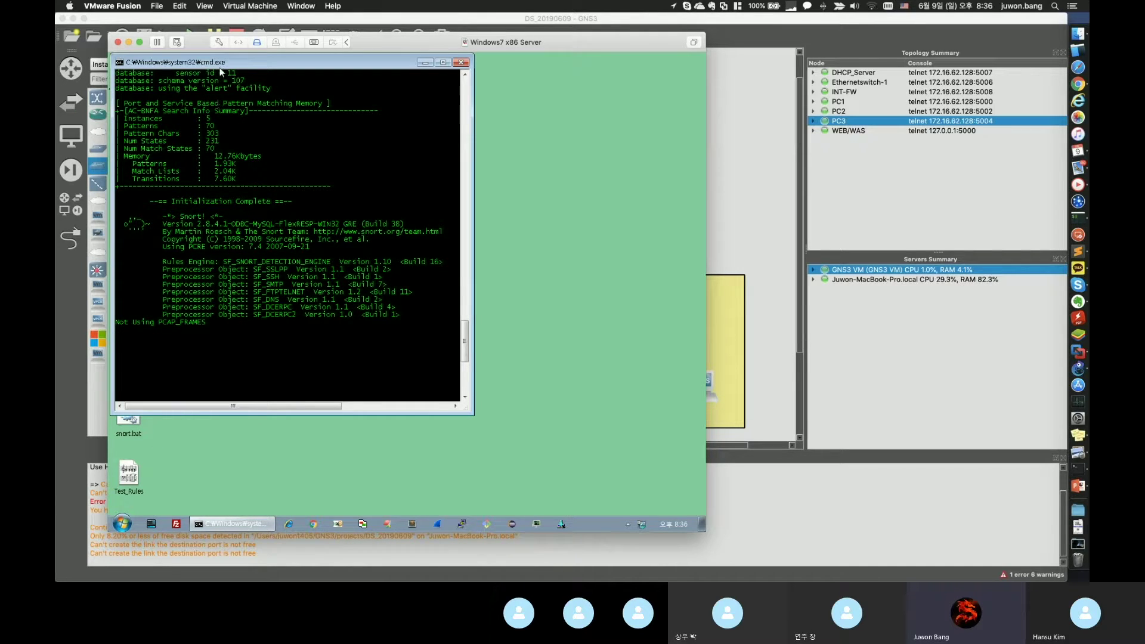
left_click_drag(286, 62, 369, 64)
- Inspect snort.bat in an editor, then minimize the command prompt and tidy the desktop
right_click(136, 430)
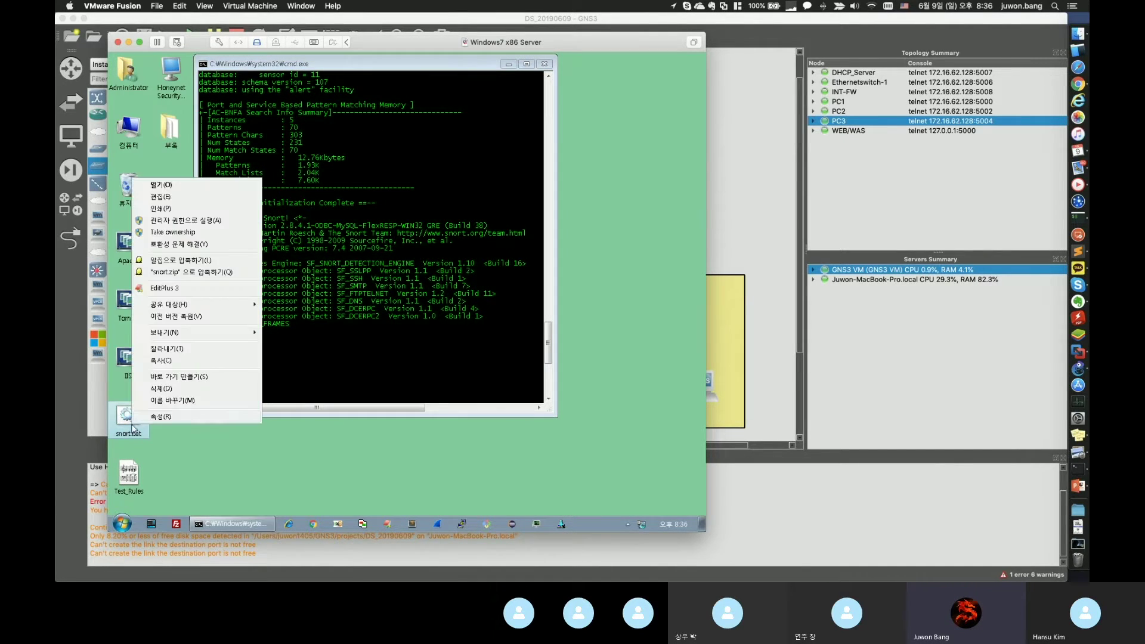
left_click(190, 198)
left_click(566, 99)
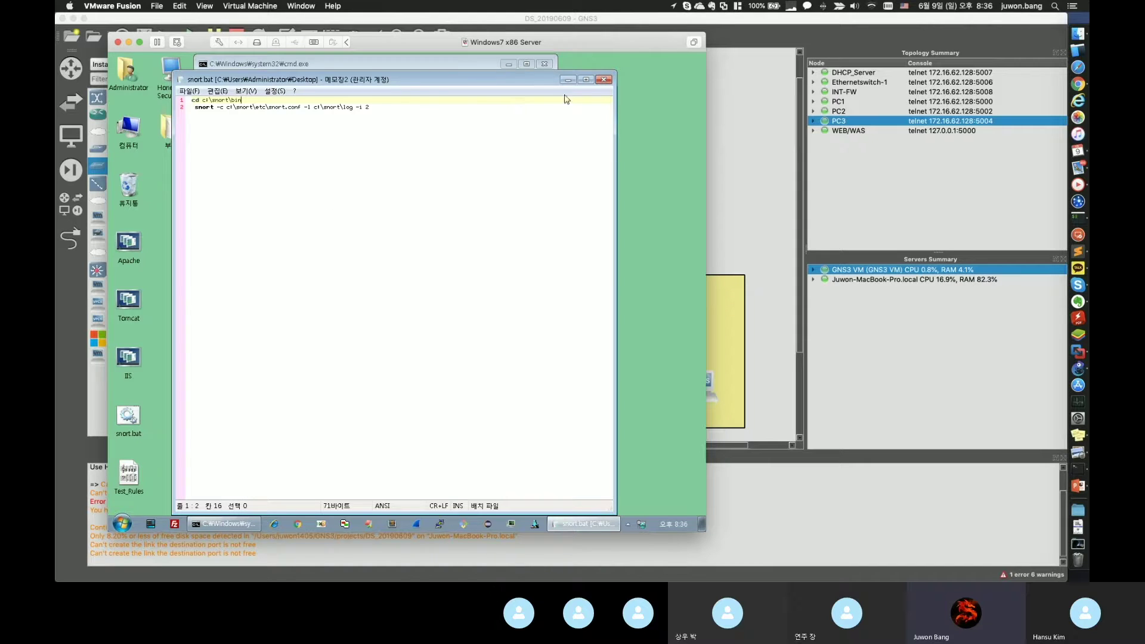
left_click(604, 80)
left_click_drag(445, 65, 399, 124)
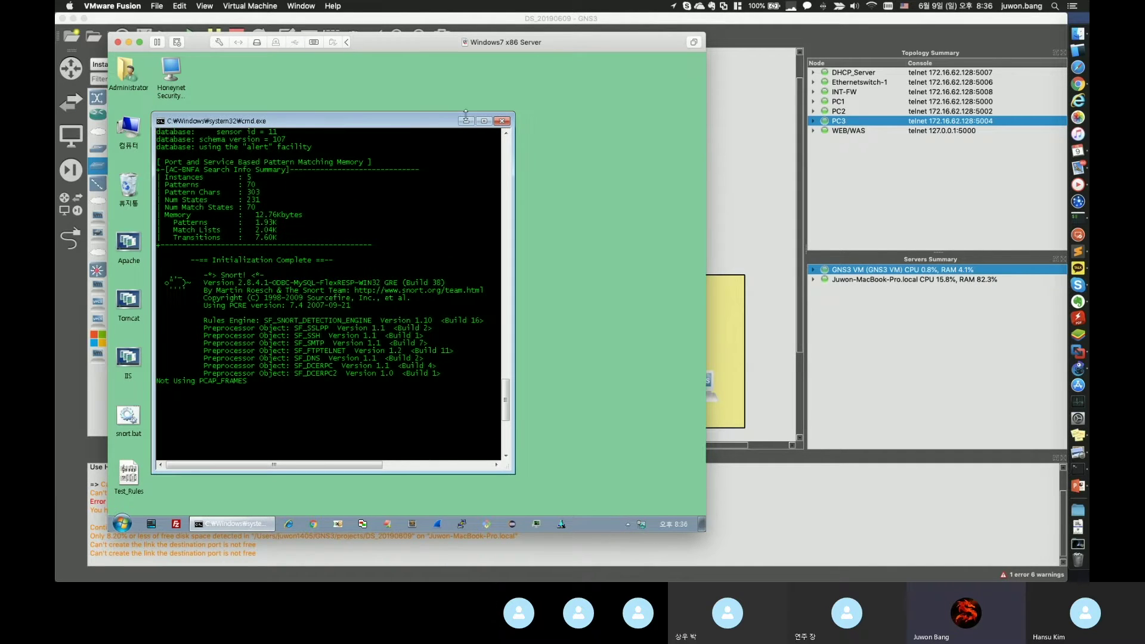
left_click(467, 122)
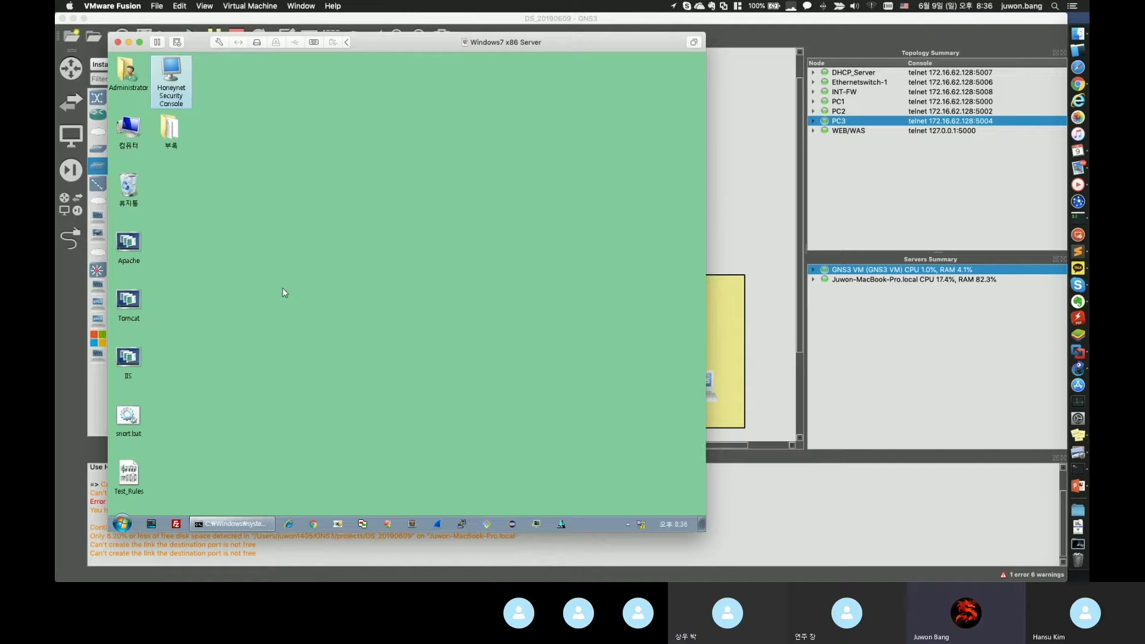
left_click_drag(411, 42, 393, 42)
left_click(399, 319)
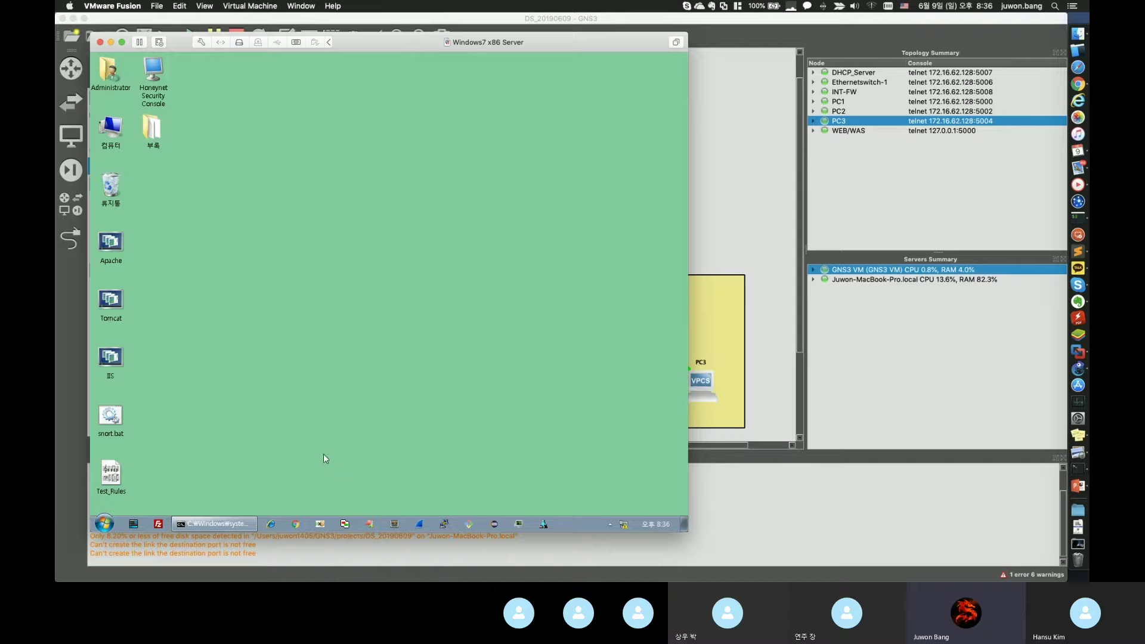
right_click(198, 530)
- Run ipconfig in an administrator command prompt and open the network adapter list
left_click(203, 484)
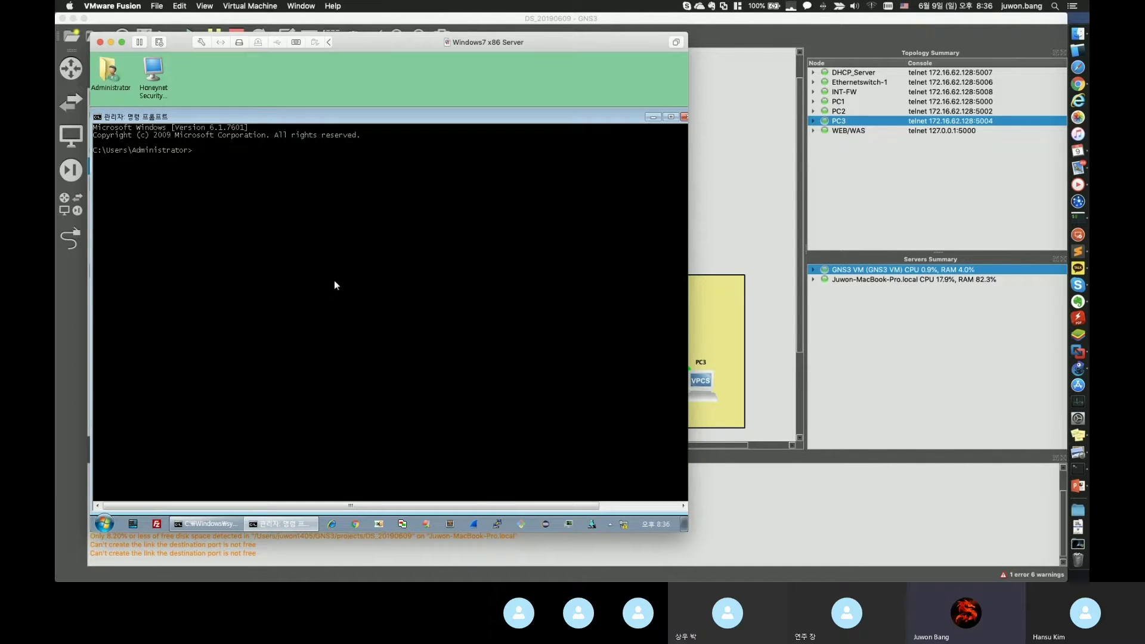
type("ipconfig")
key("Return")
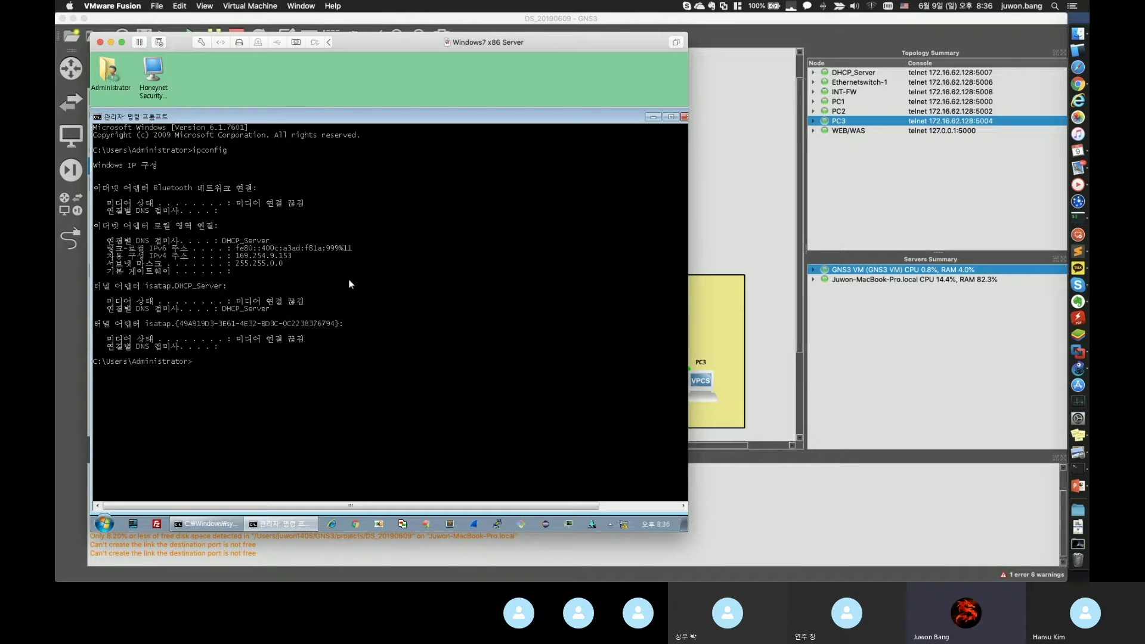
left_click(624, 525)
left_click(606, 506)
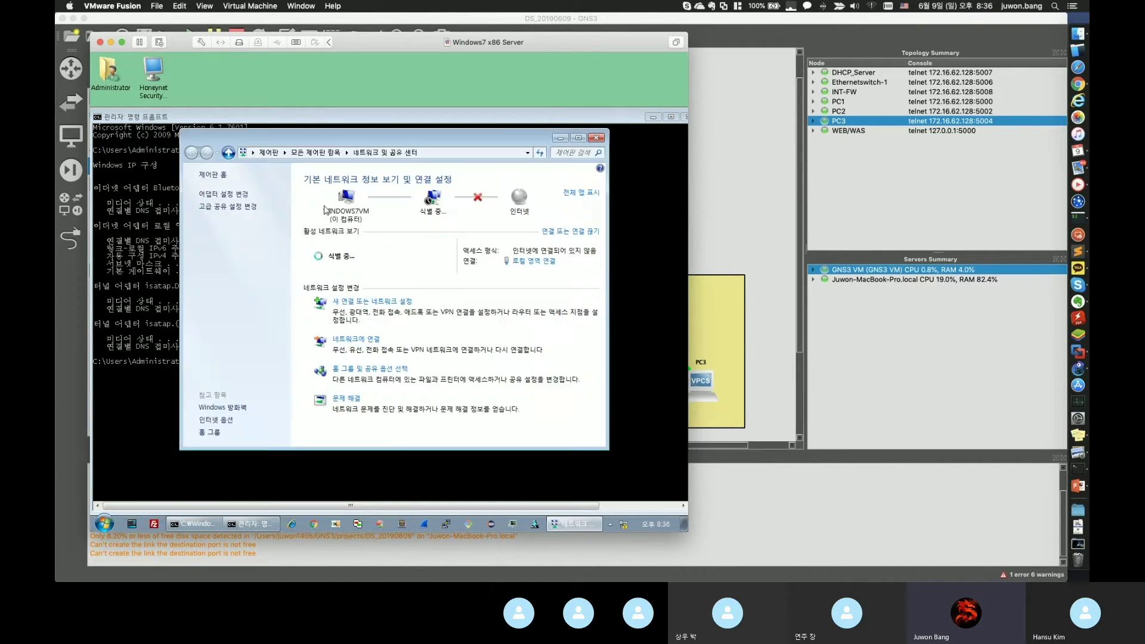
left_click(233, 196)
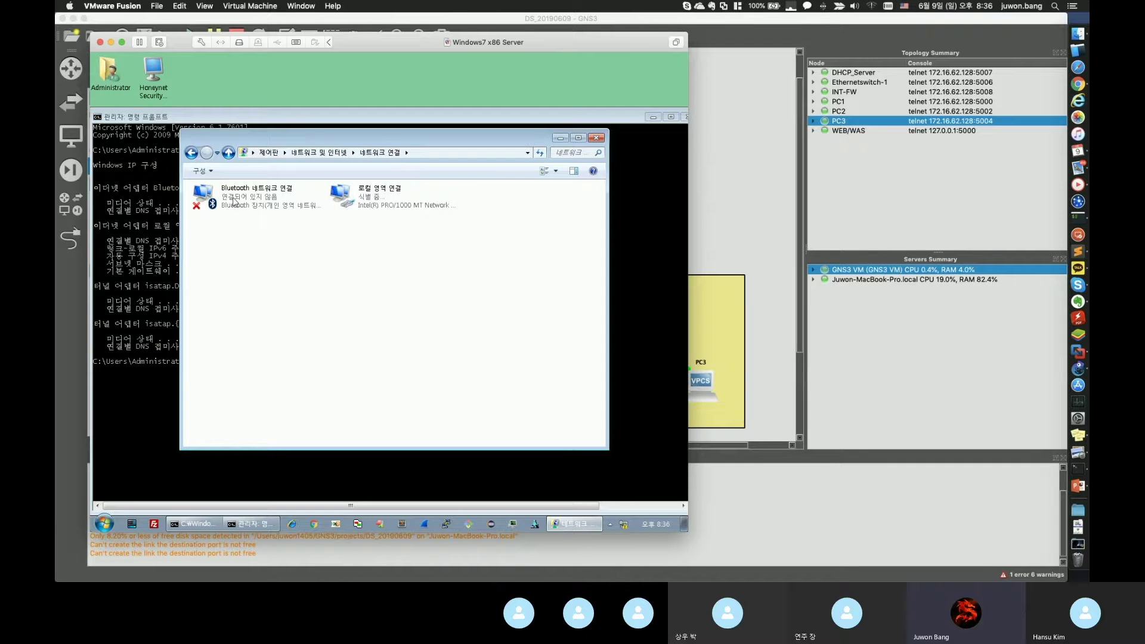
- Check Local Area Connection's IPv4 properties, keeping automatic addressing
double_click(364, 200)
left_click(314, 371)
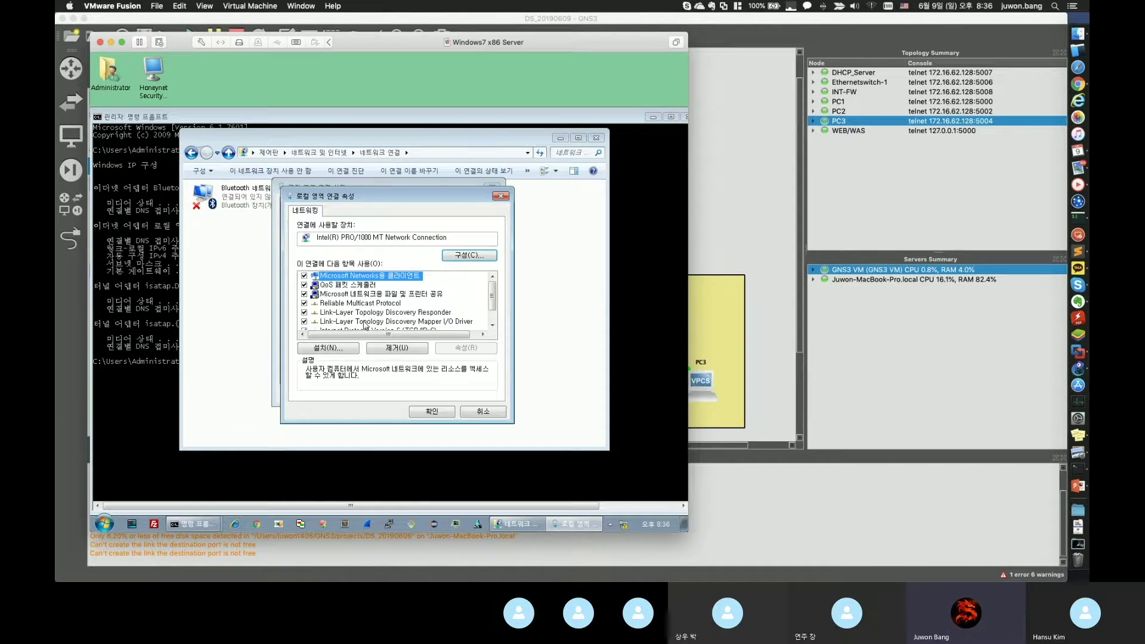
left_click(393, 326)
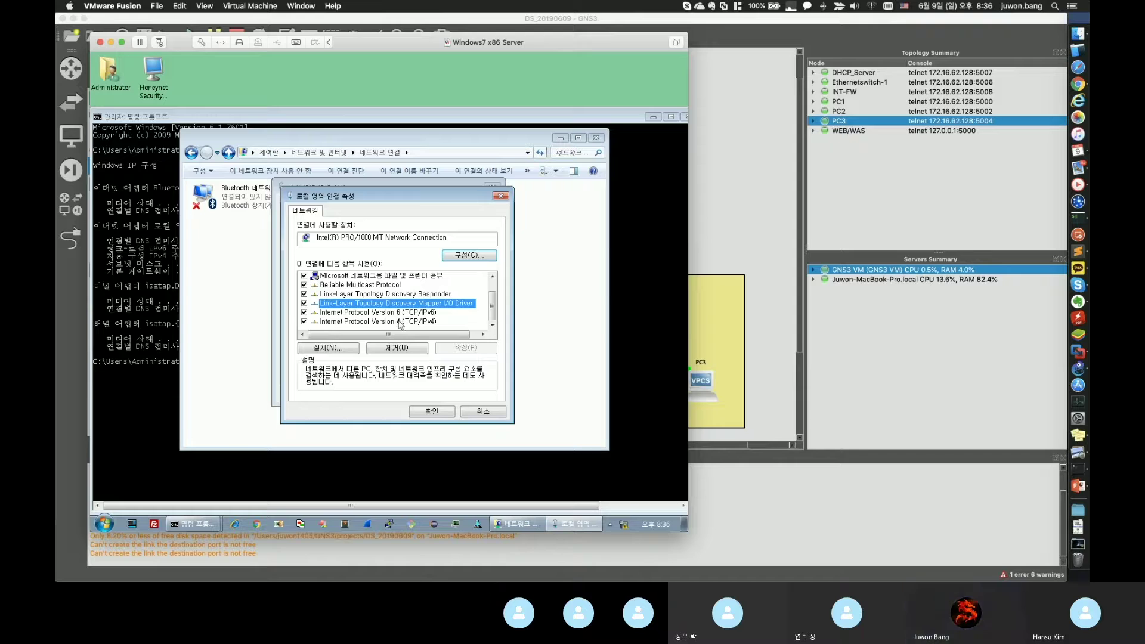
double_click(399, 325)
left_click(357, 253)
left_click(320, 253)
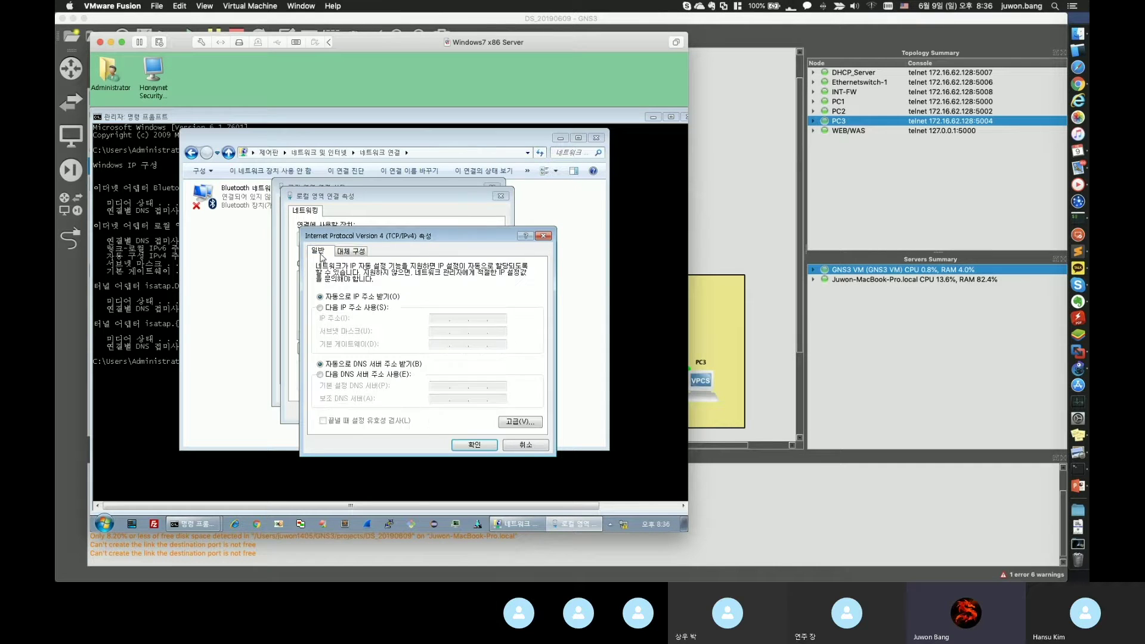
left_click(478, 449)
left_click(428, 409)
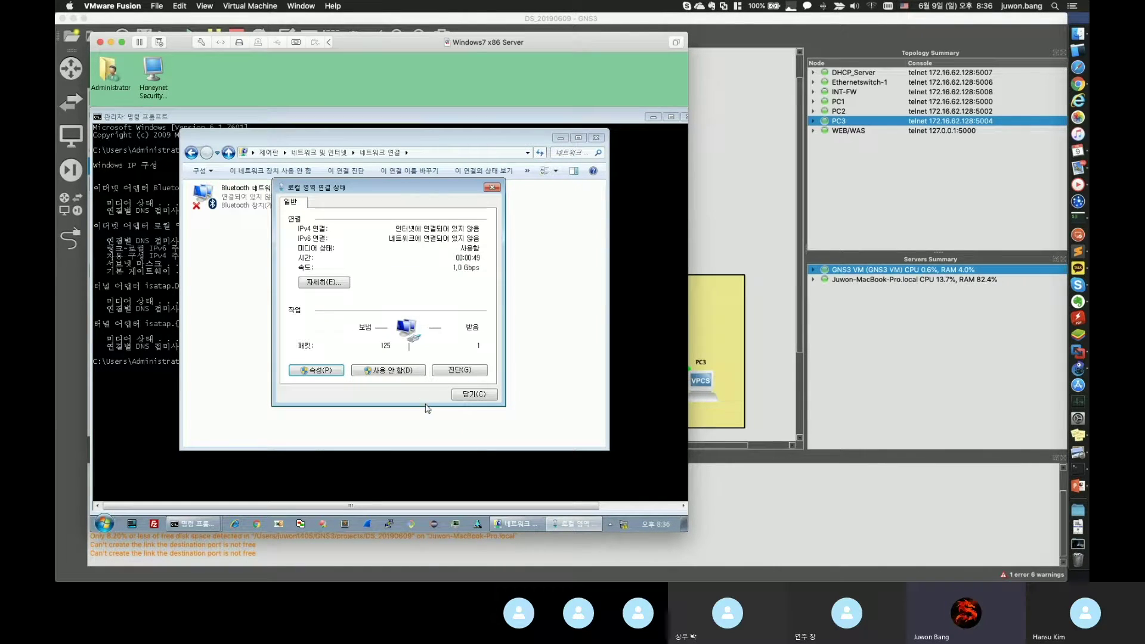
left_click(474, 394)
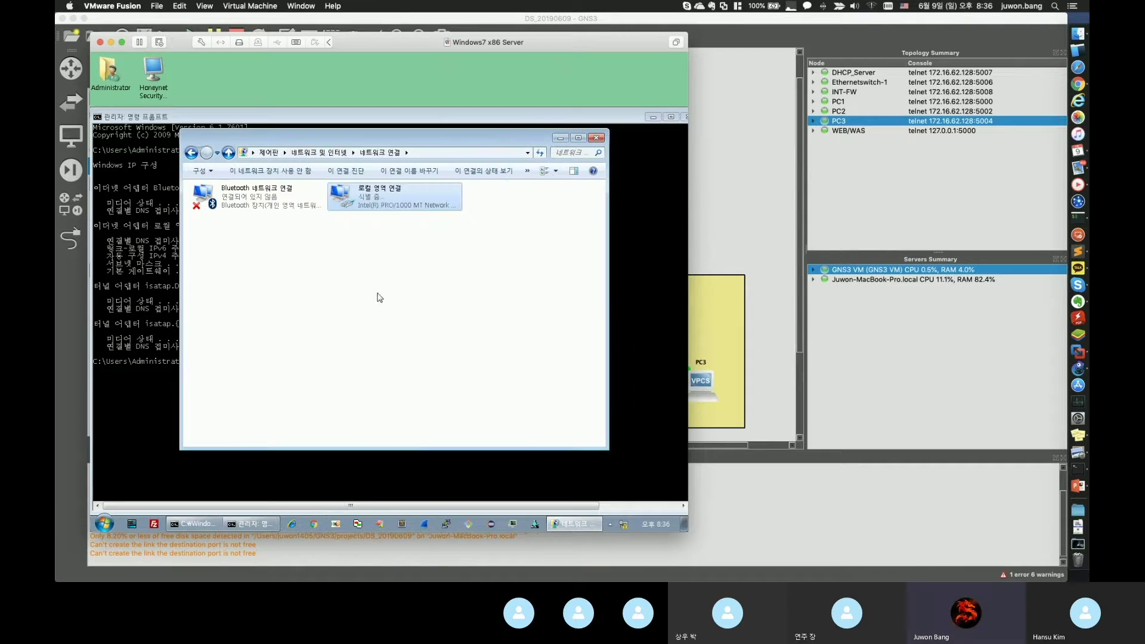
- Check in WEB/WAS's node configuration that it still has one e1000 network adapter
left_click(713, 206)
right_click(460, 177)
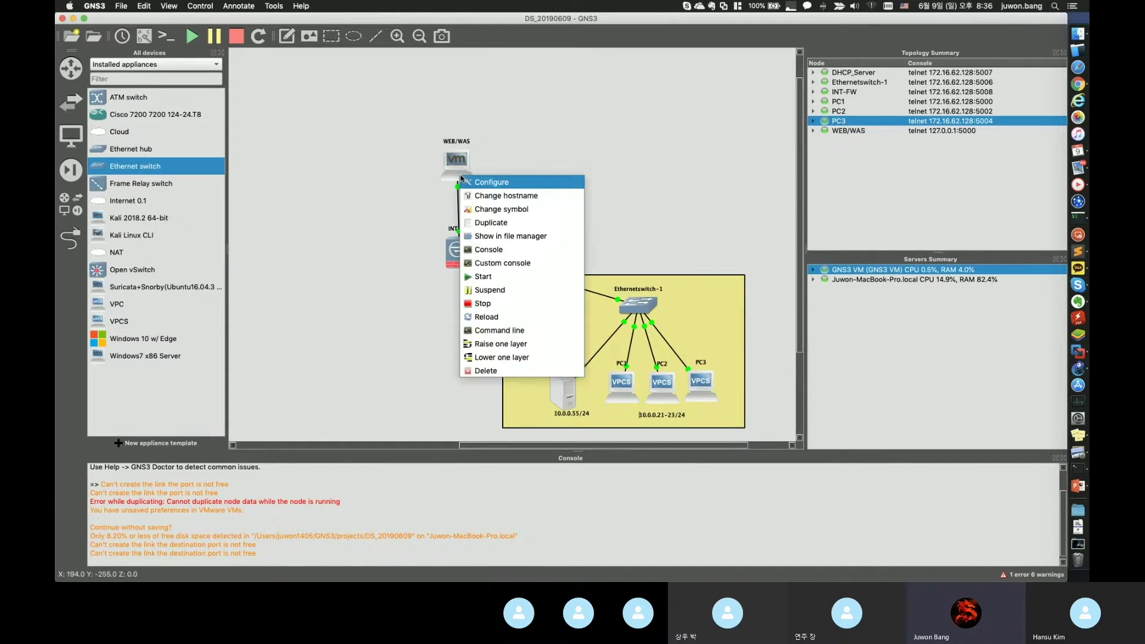
left_click(472, 182)
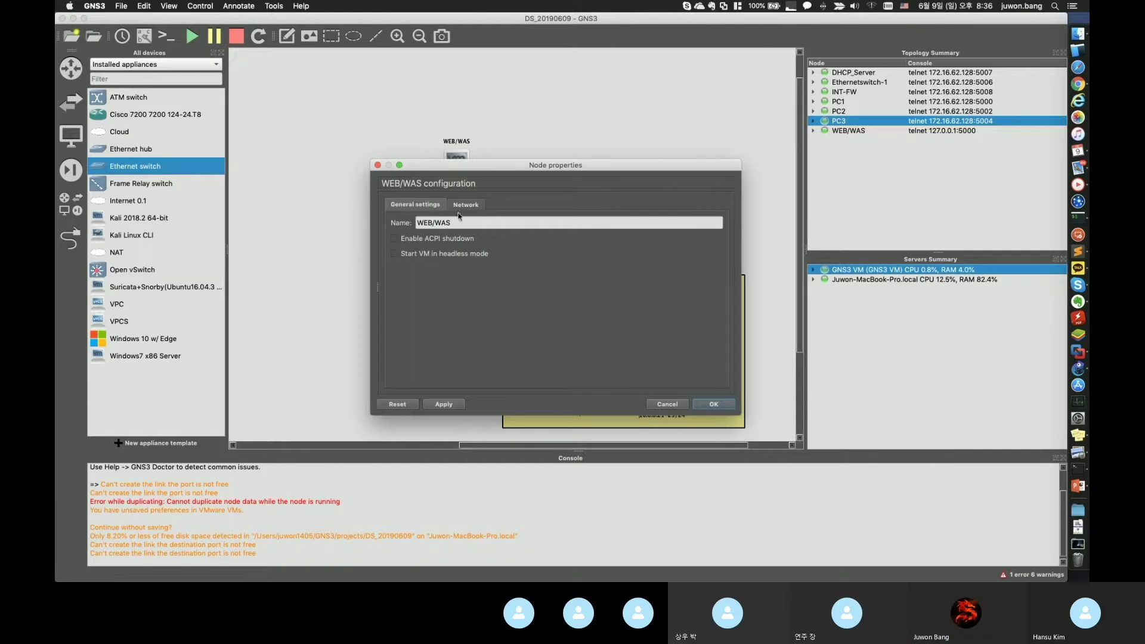
left_click(467, 203)
left_click(427, 205)
left_click(473, 206)
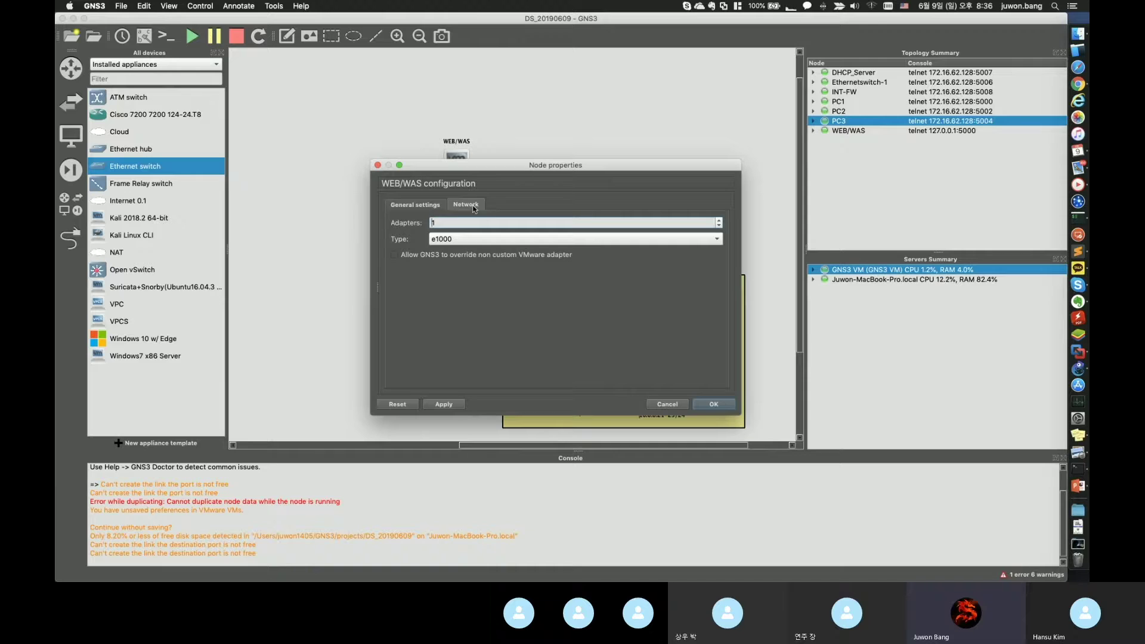
left_click(714, 404)
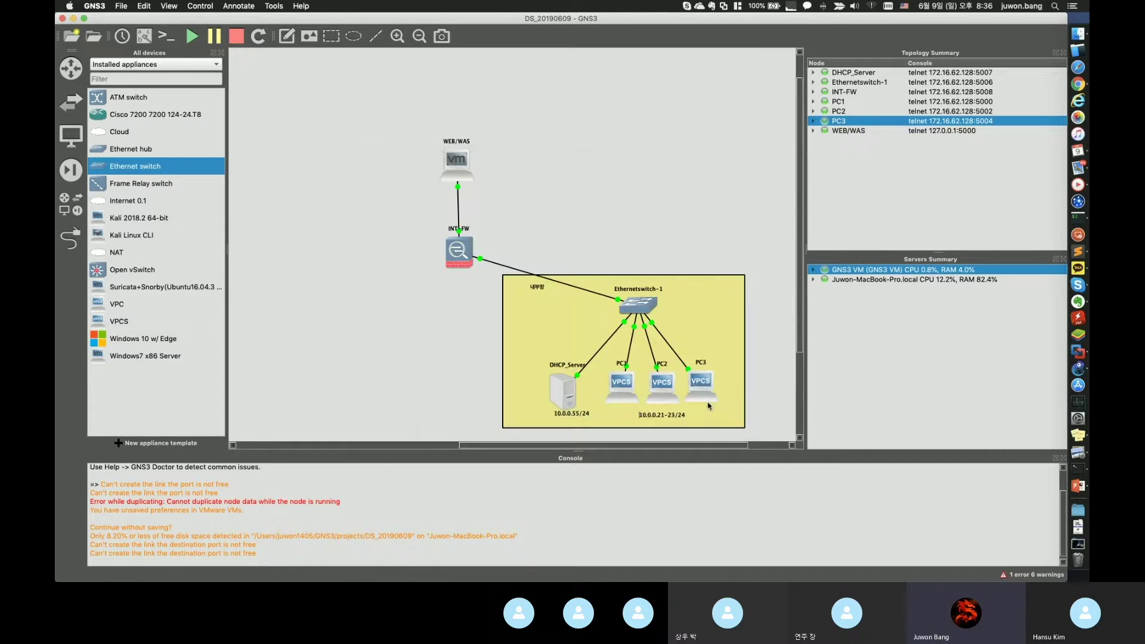
right_click(465, 163)
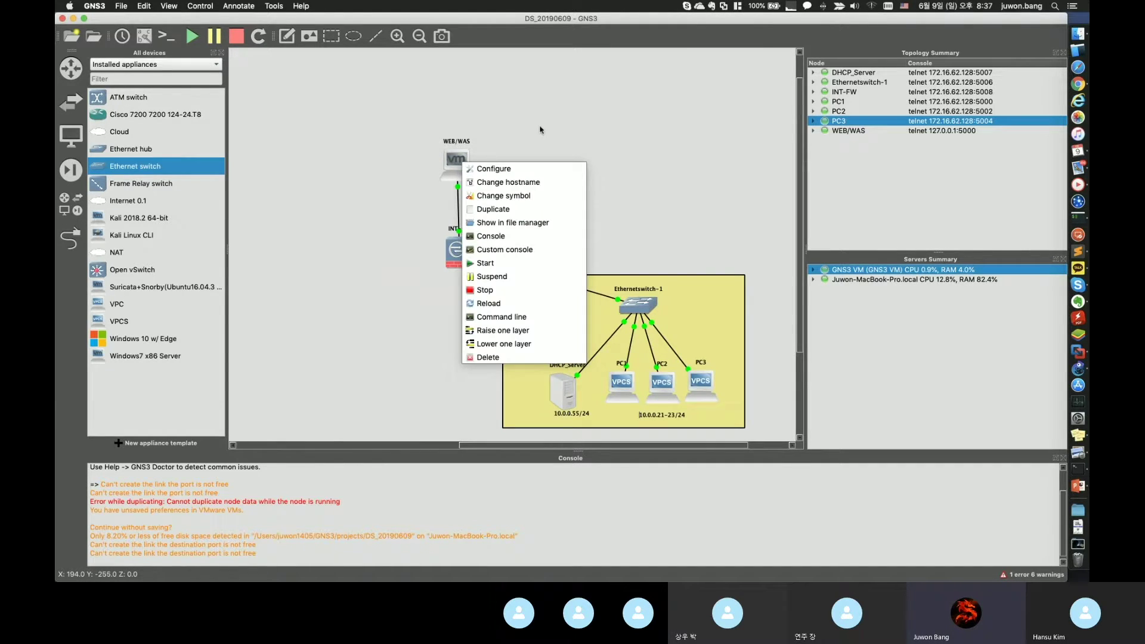
left_click(488, 152)
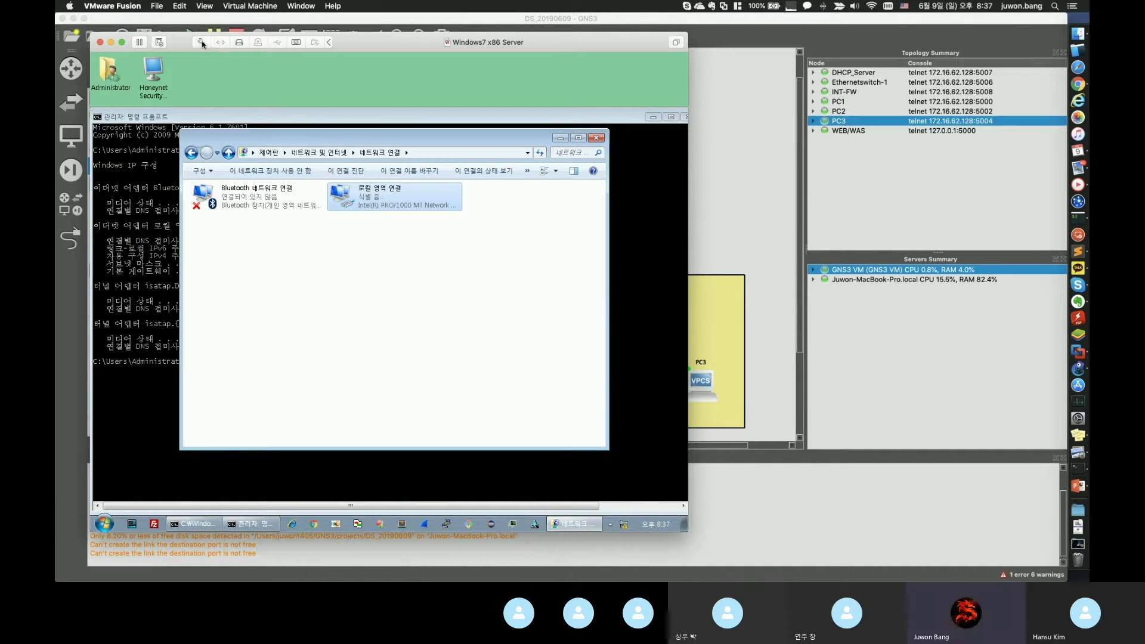
- Attach the VM's network adapter to the custom vmnet2 network
left_click(201, 42)
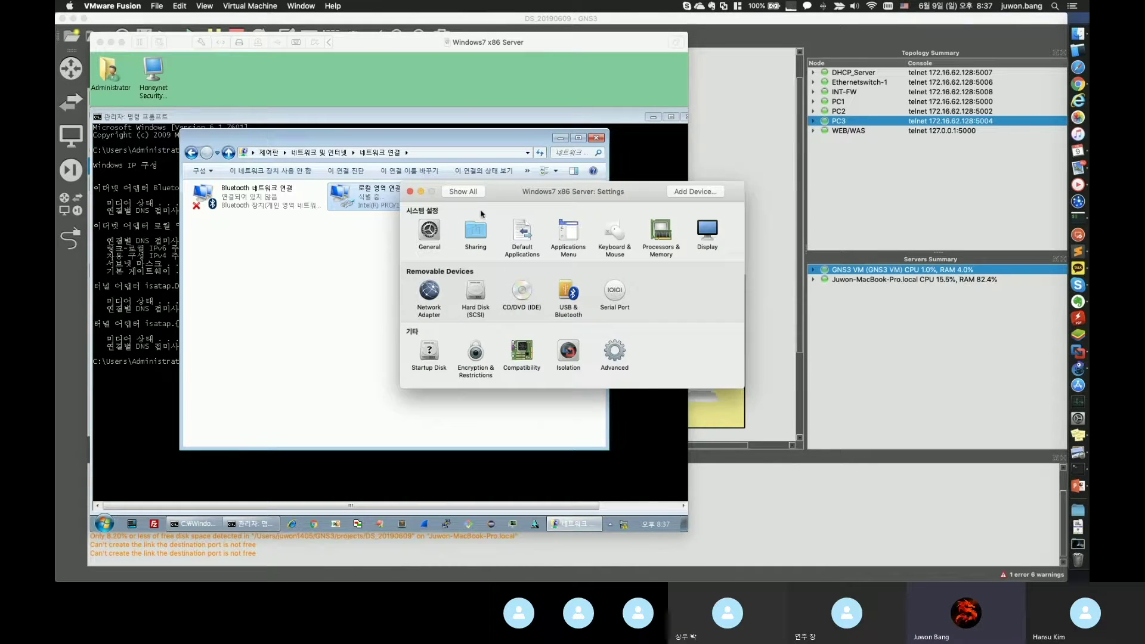
left_click(437, 301)
scroll(476, 344, "down", 2)
scroll(477, 344, "down", 2)
left_click(536, 327)
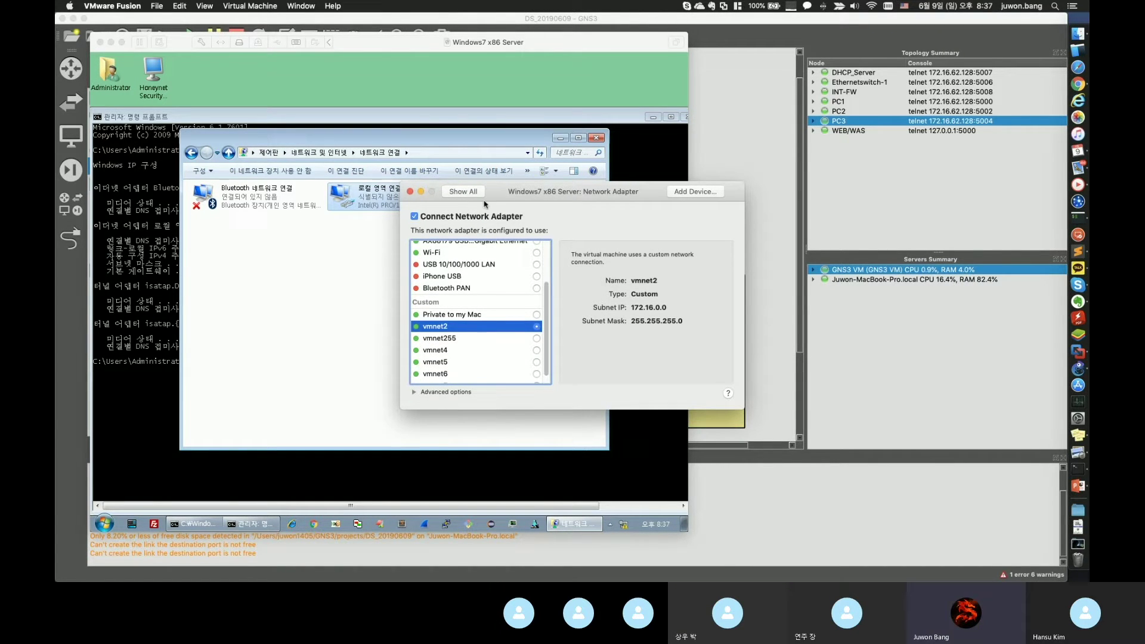
left_click(464, 191)
left_click(410, 191)
- Disable and then re-enable the VM's Local Area Connection
right_click(382, 198)
left_click(378, 197)
right_click(378, 197)
left_click(415, 202)
right_click(395, 194)
left_click(428, 205)
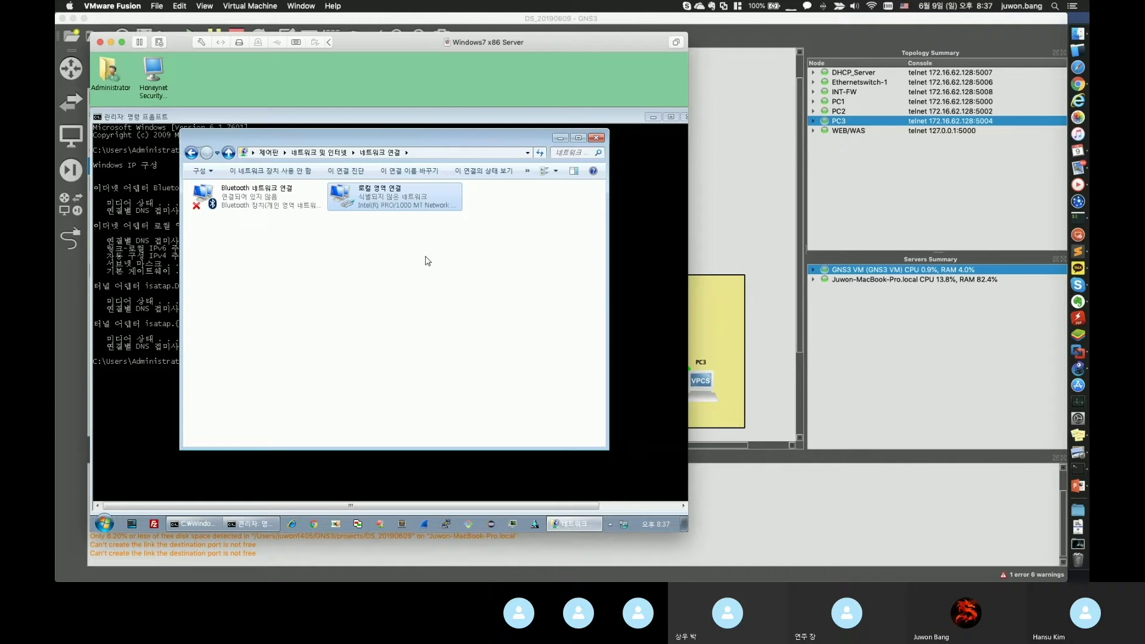
- Review the connection details: IPv4 10.0.0.31, DHCP server 10.0.0.55, DNS 8.8.8.8
double_click(403, 201)
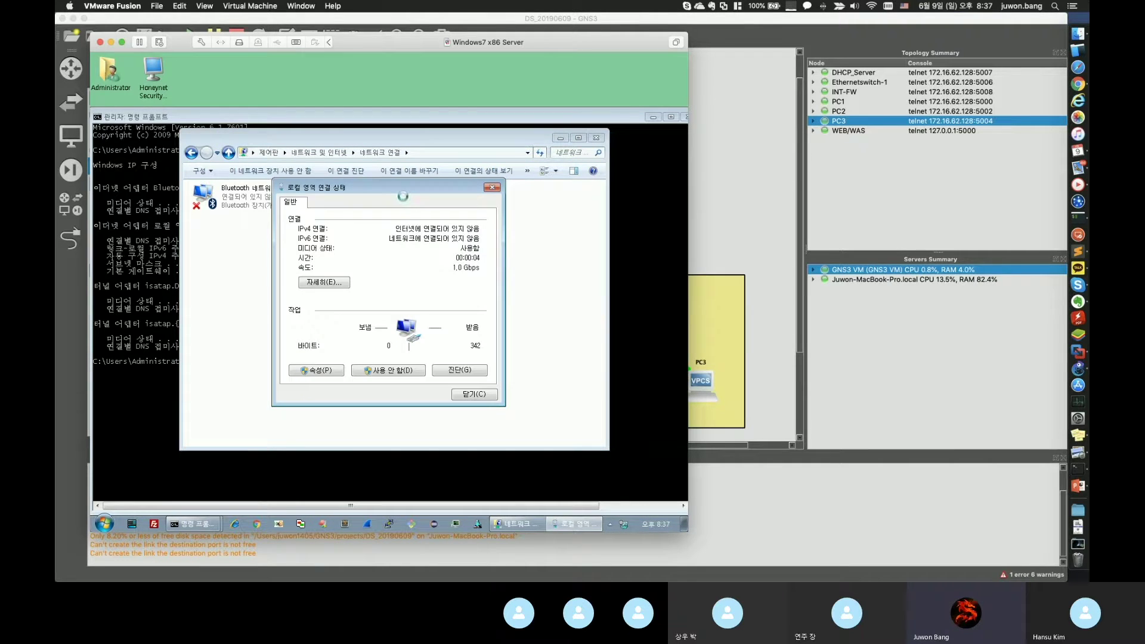
left_click(338, 284)
left_click(410, 278)
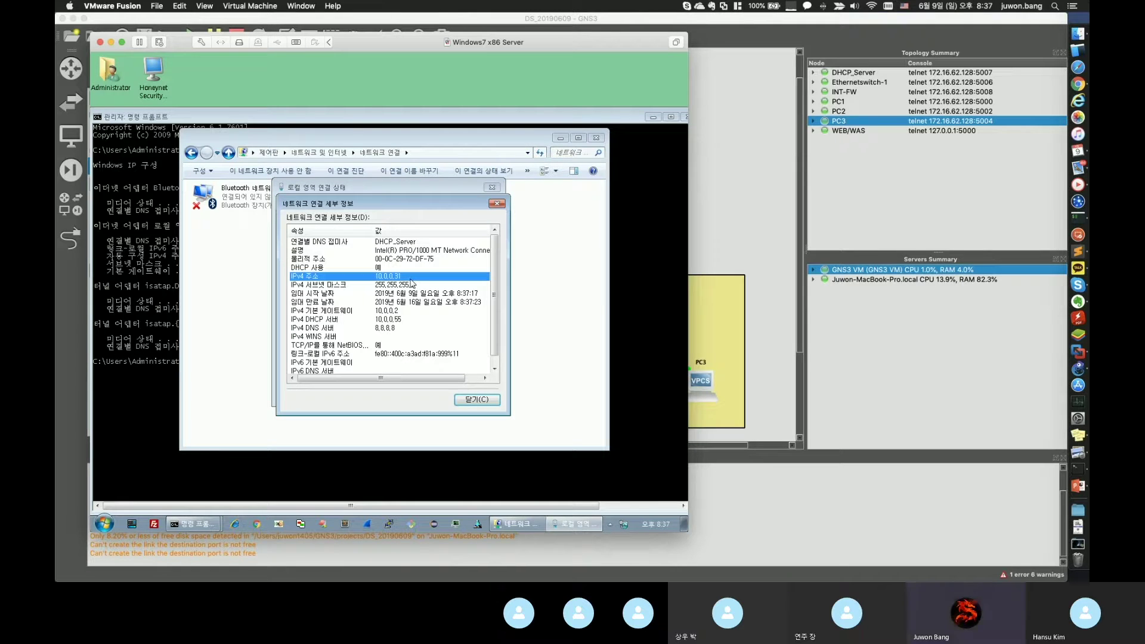
left_click_drag(391, 205, 470, 157)
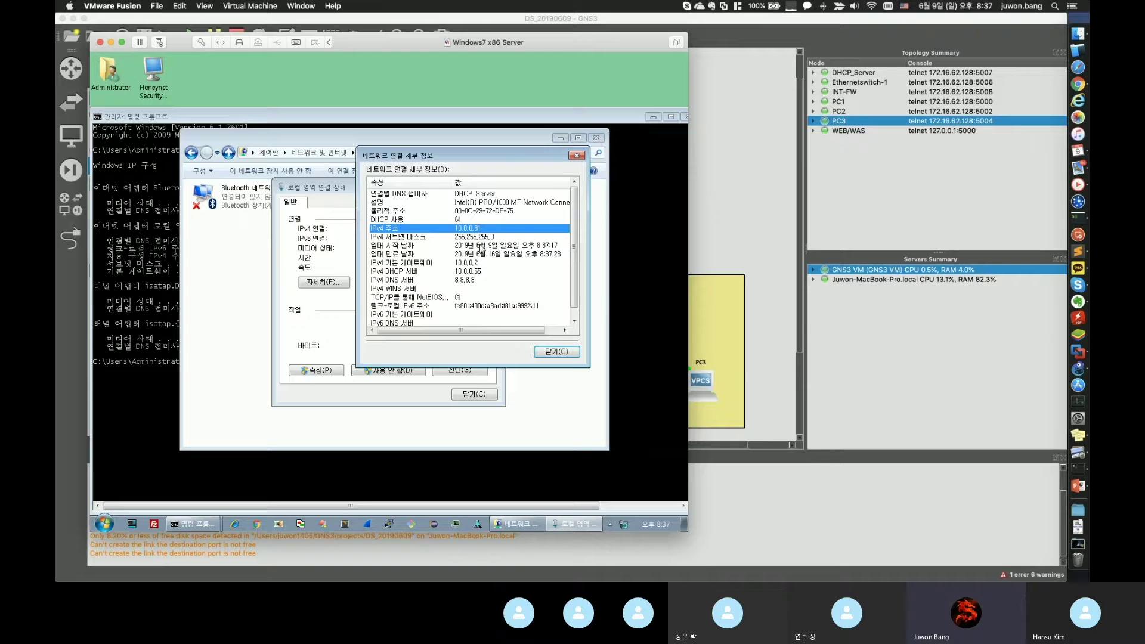
left_click(480, 245)
left_click(479, 272)
left_click(470, 281)
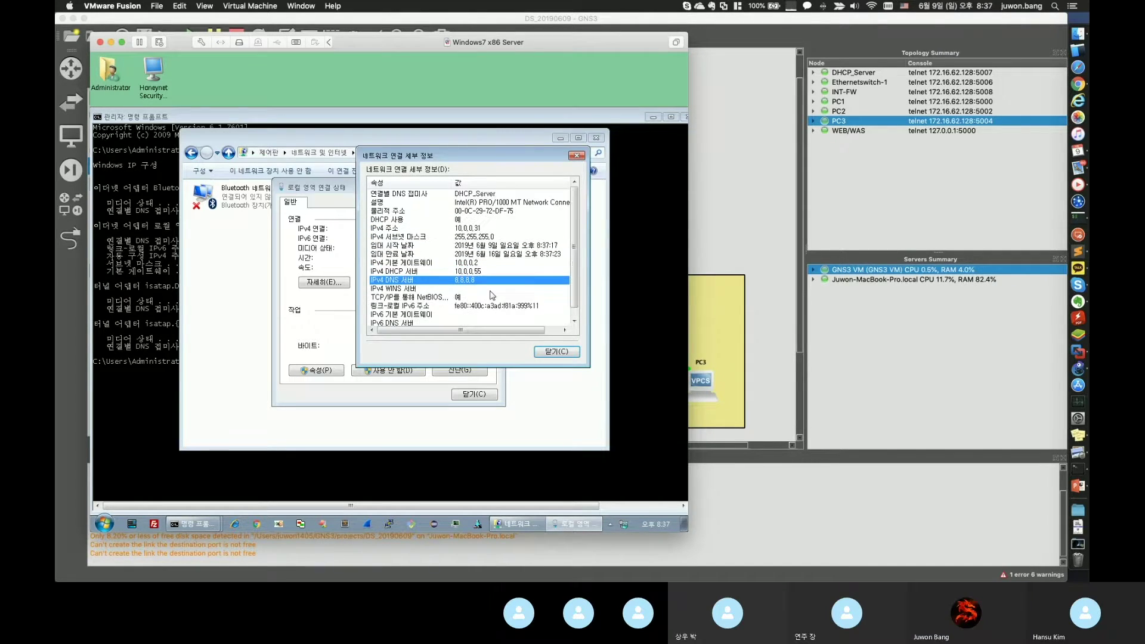
- Close the details, status and network connections windows, returning to GNS3
left_click(558, 352)
left_click(474, 395)
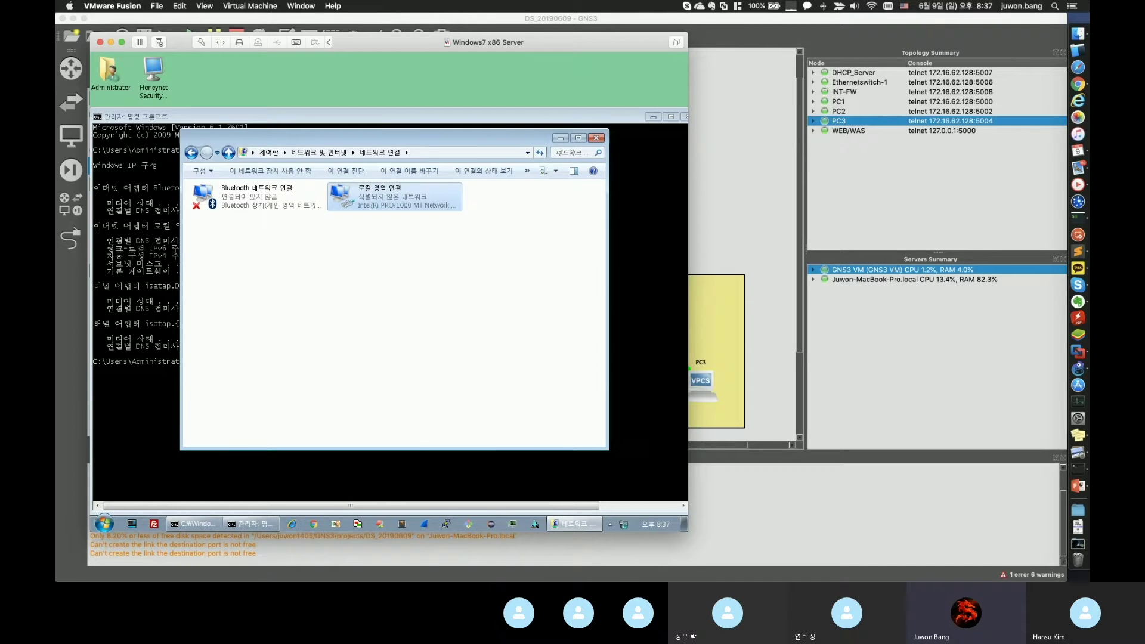
left_click(596, 137)
left_click(701, 155)
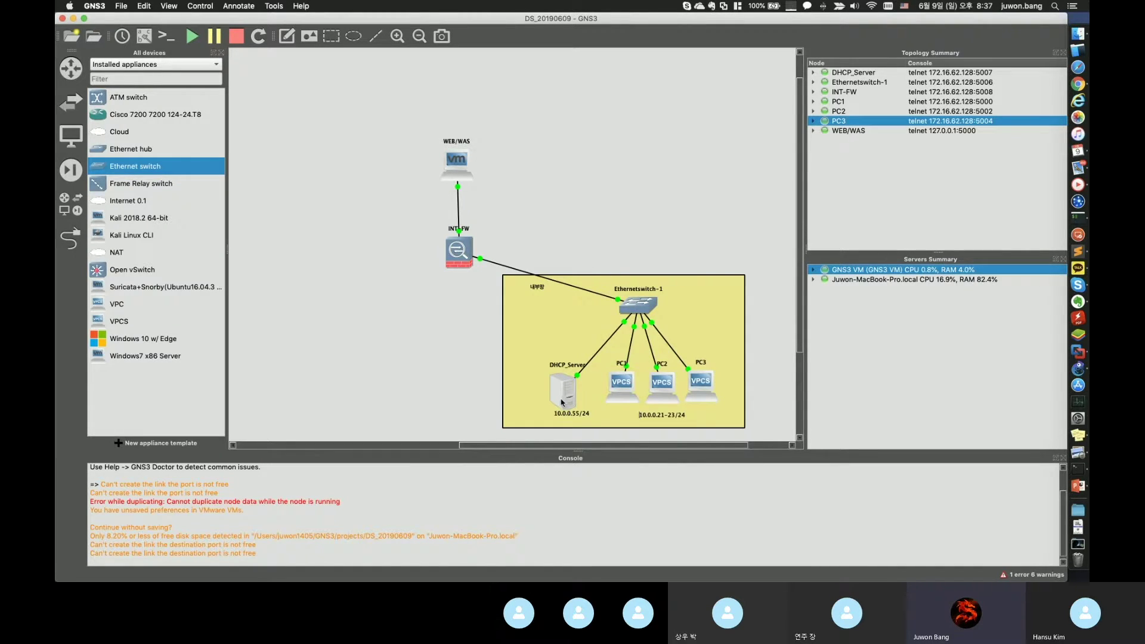
- Ping 10.0.0.55 from the Windows7 VM console, then stop it
left_click_drag(460, 167, 461, 173)
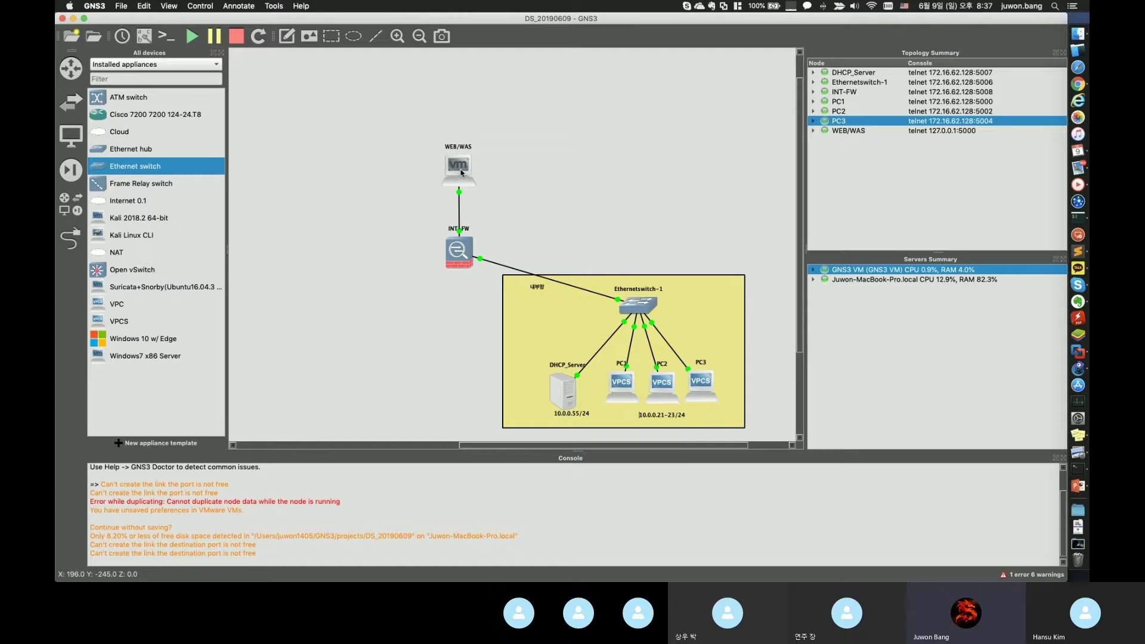
double_click(478, 175)
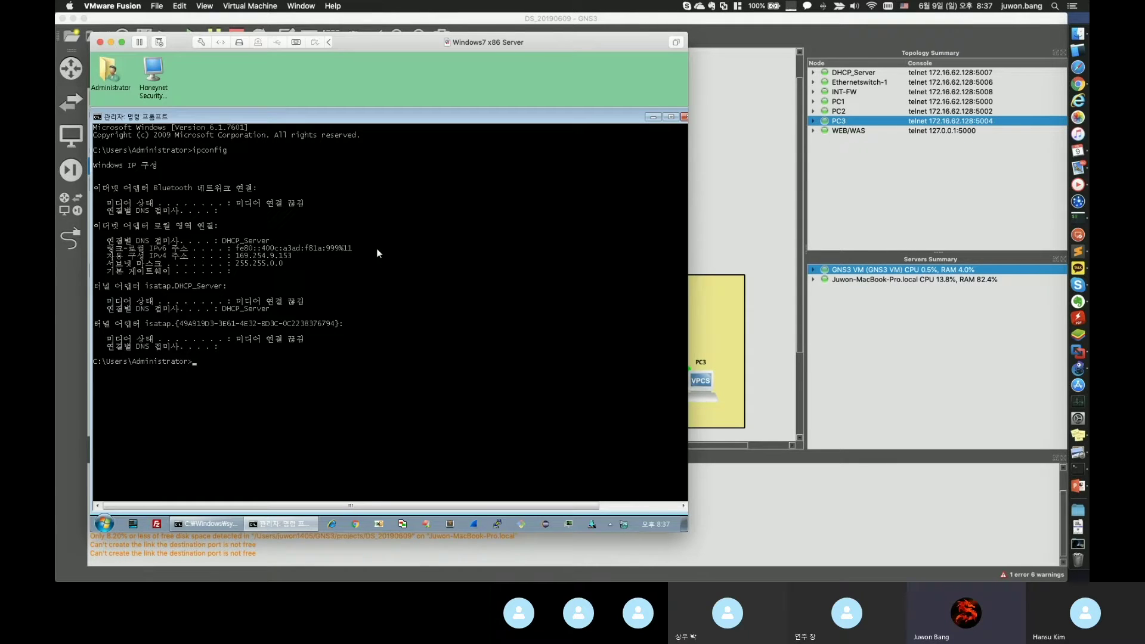
type("10.0.0.55")
key("Return")
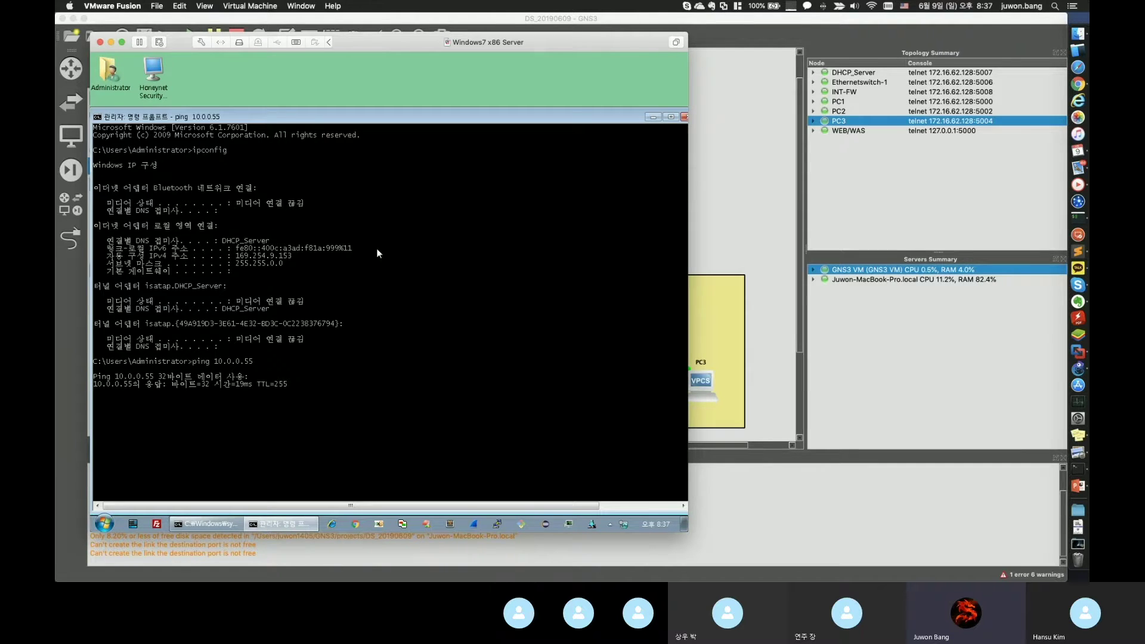
key("ctrl+c")
- Ping 10.0.0.21 from the VM and stop it
key("ctrl+Up")
left_click(346, 334)
type("ping 10.0.0.2")
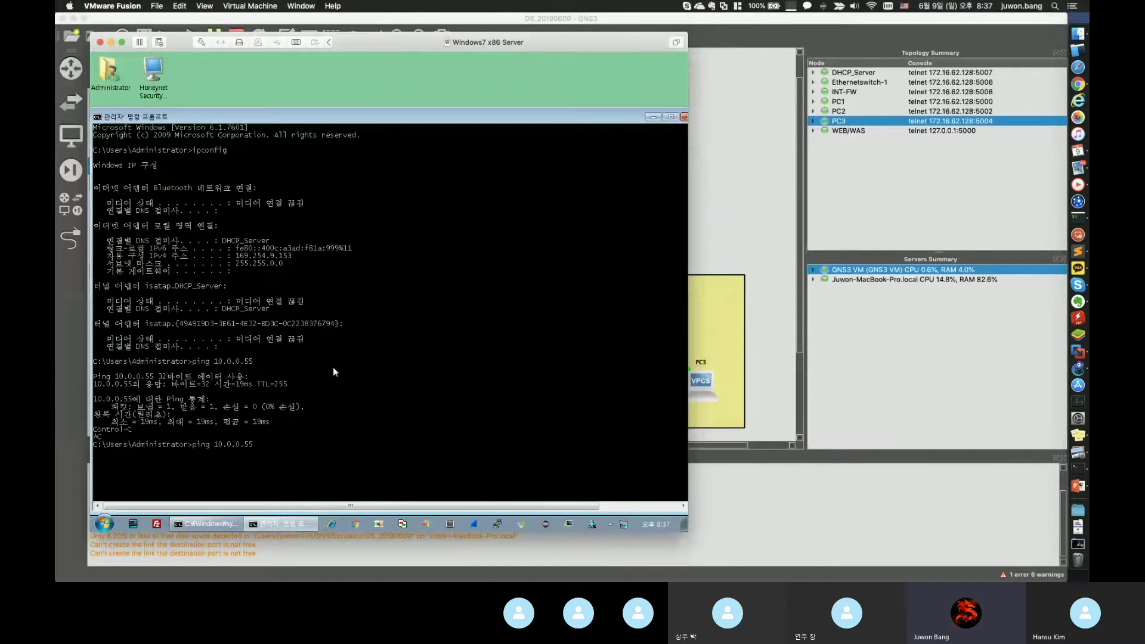
type("1")
key("Return")
key("ctrl+c")
key("Up")
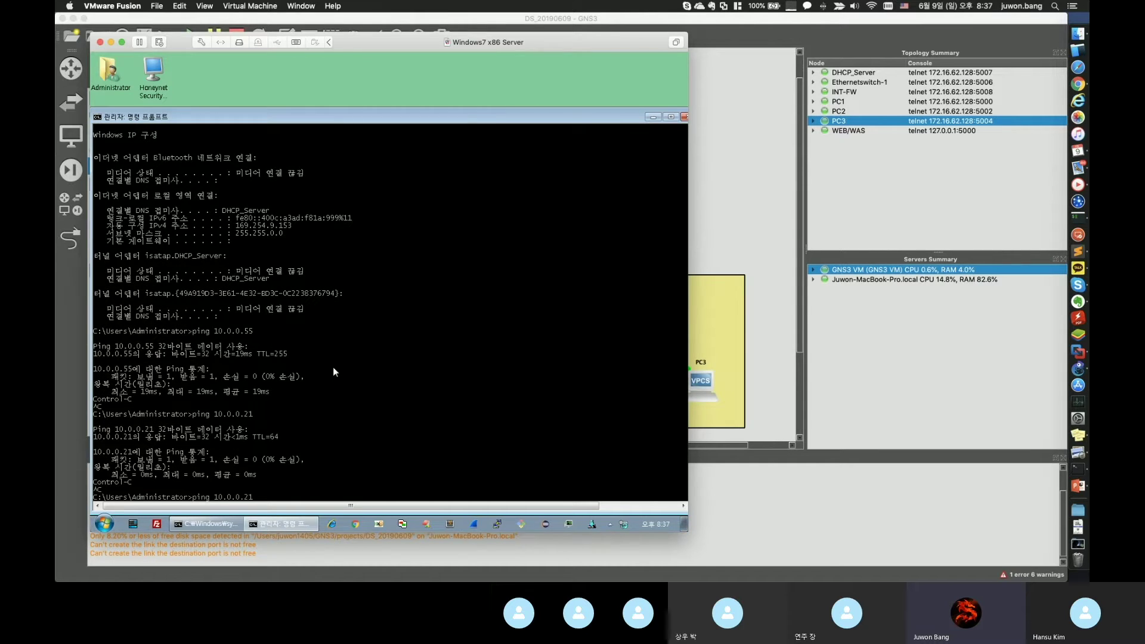
key("ctrl+c")
- Ping google.co.kr, stop it, and close the Windows 7 console
type("ping google.")
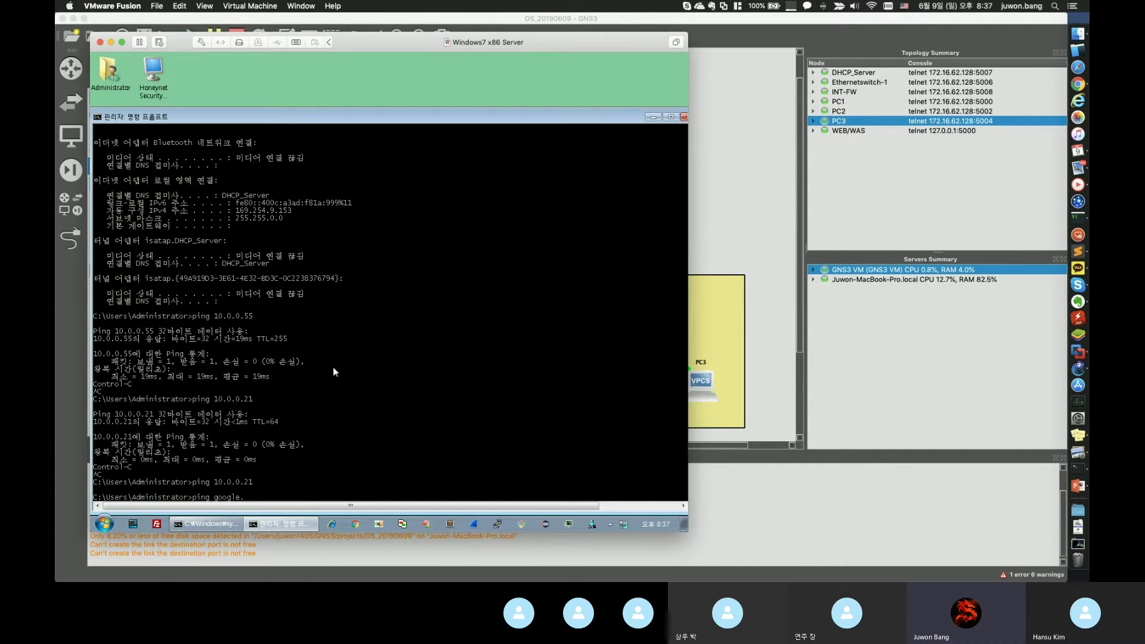
type("co.kr")
key("Return")
key("ctrl+c")
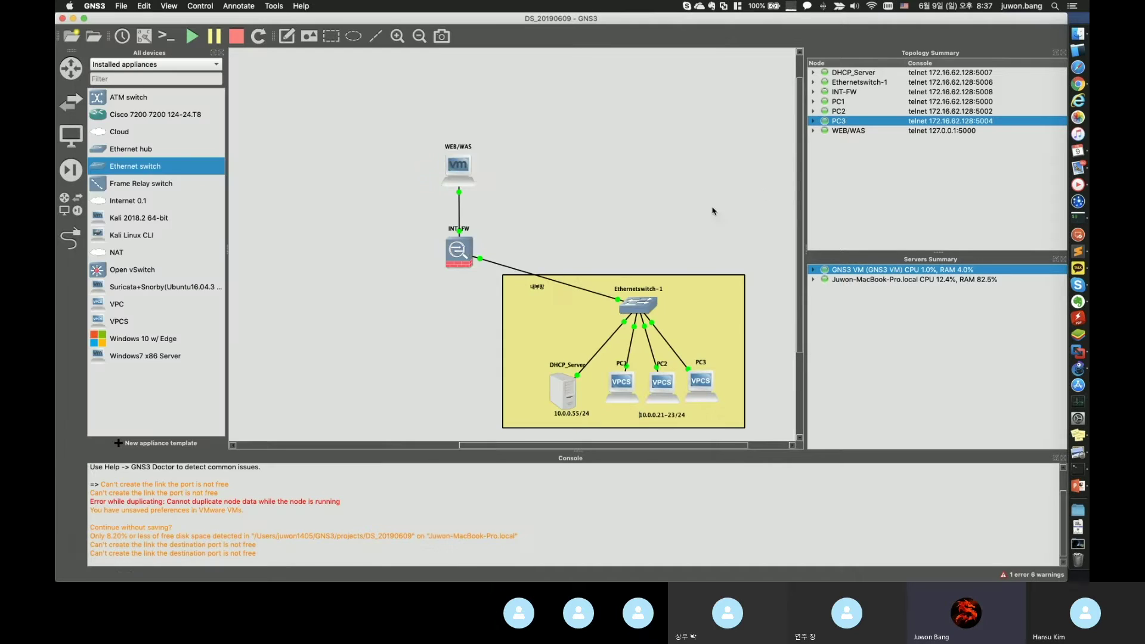
left_click(714, 209)
- Add a Cloud node on the local server and rename it Internet
left_click(156, 135)
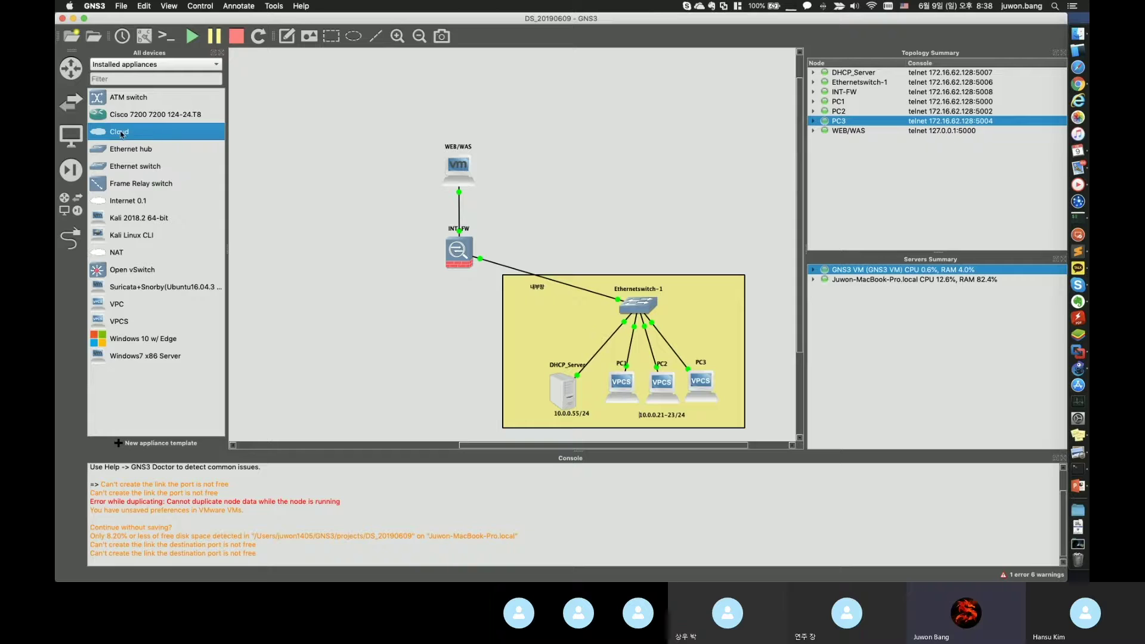
left_click_drag(125, 137, 319, 146)
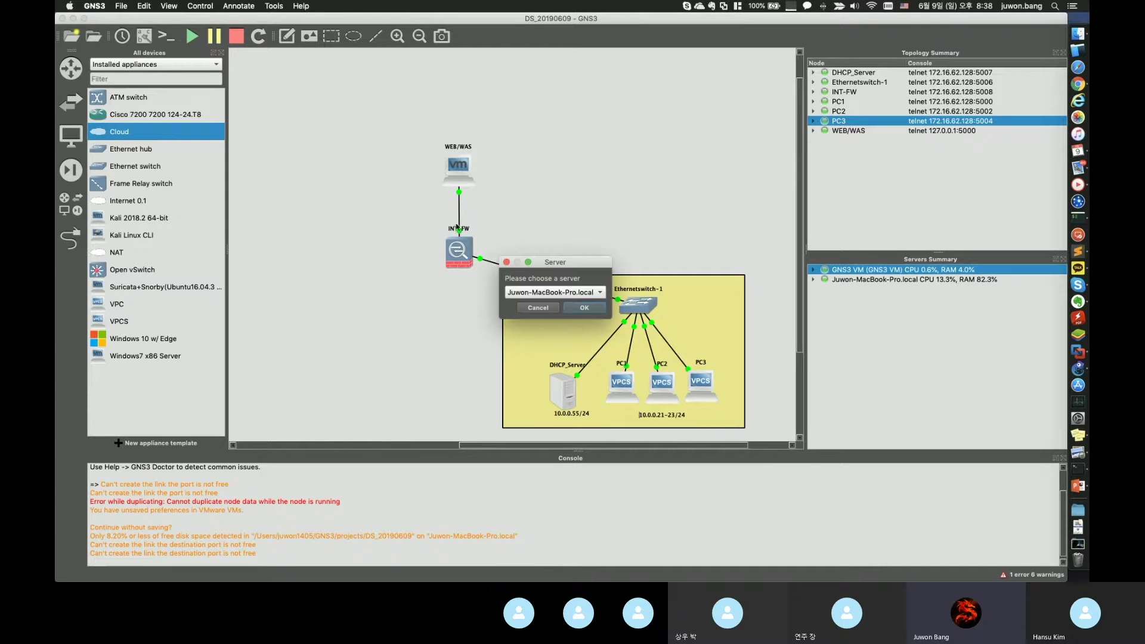
left_click(587, 293)
left_click(585, 306)
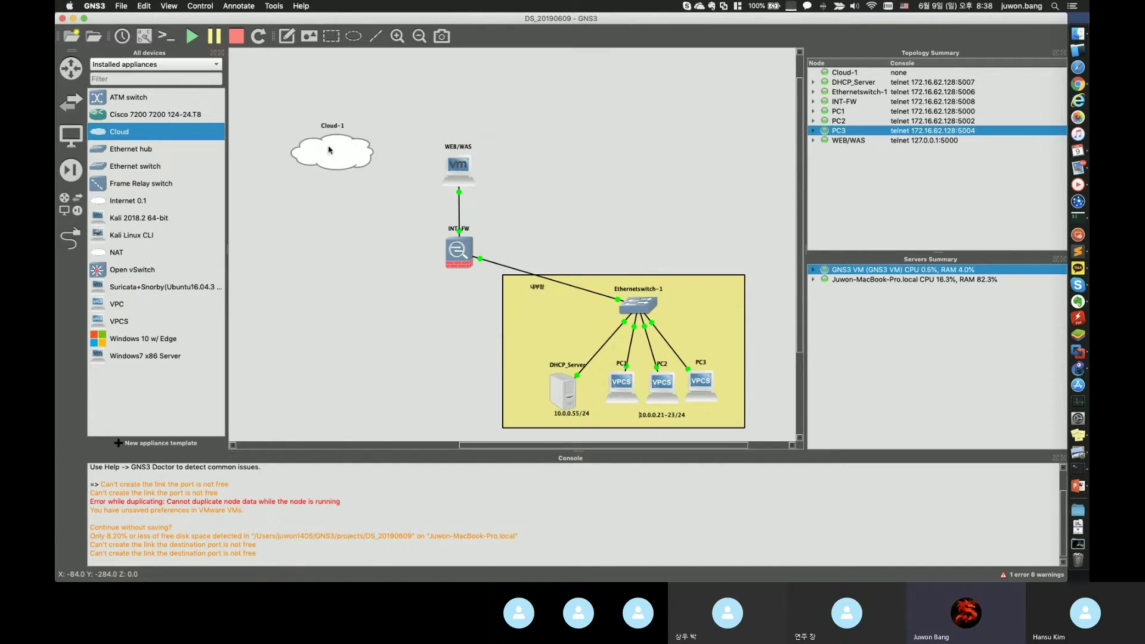
right_click(329, 141)
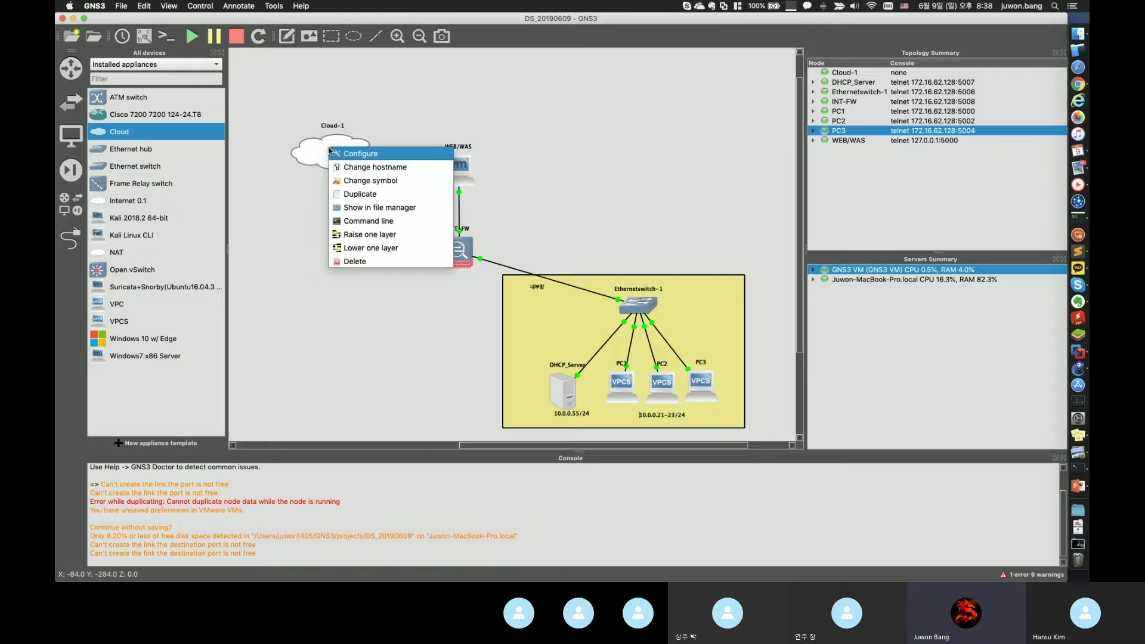
left_click(377, 168)
type("Internet")
key("Return")
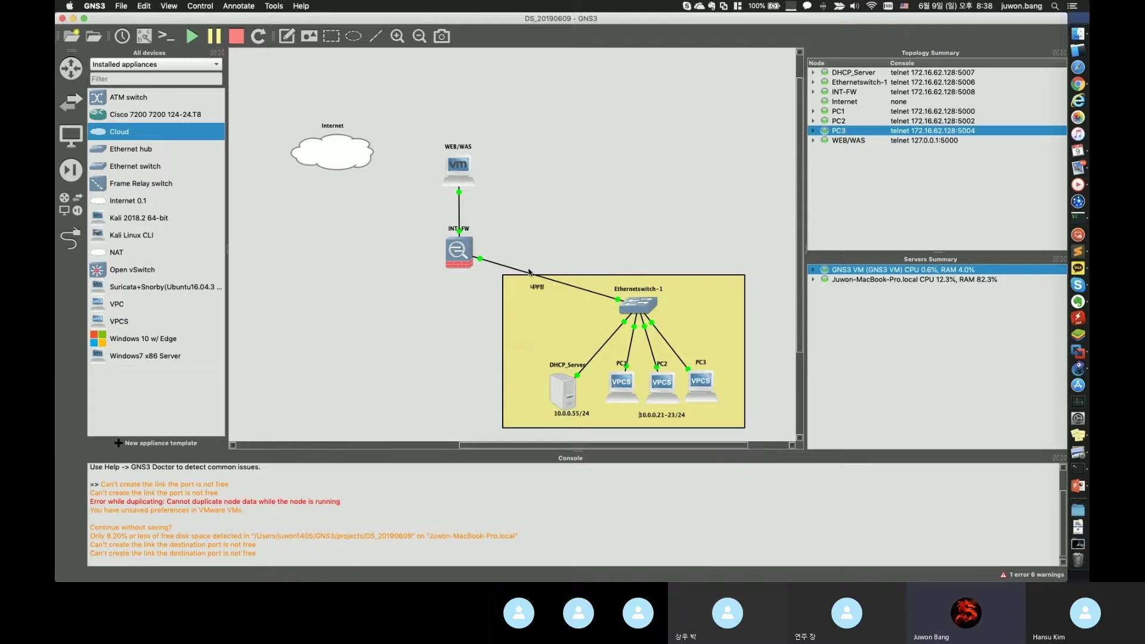
- Move the Internet cloud to the top-left and select host interface en8 in its configuration
left_click_drag(327, 154, 287, 112)
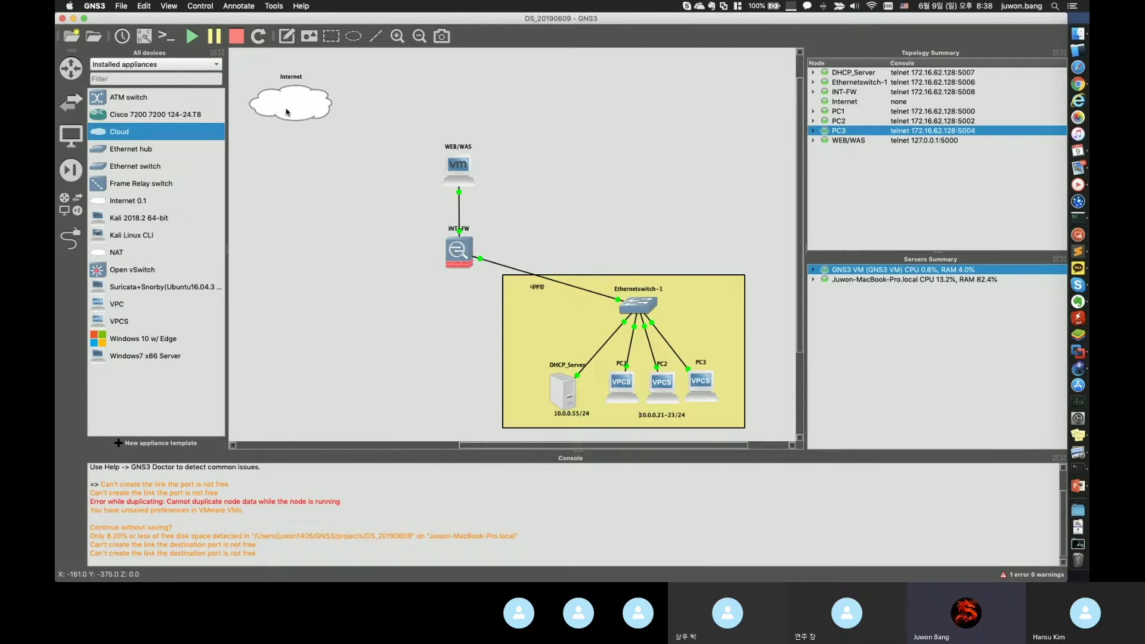
left_click_drag(804, 168, 921, 168)
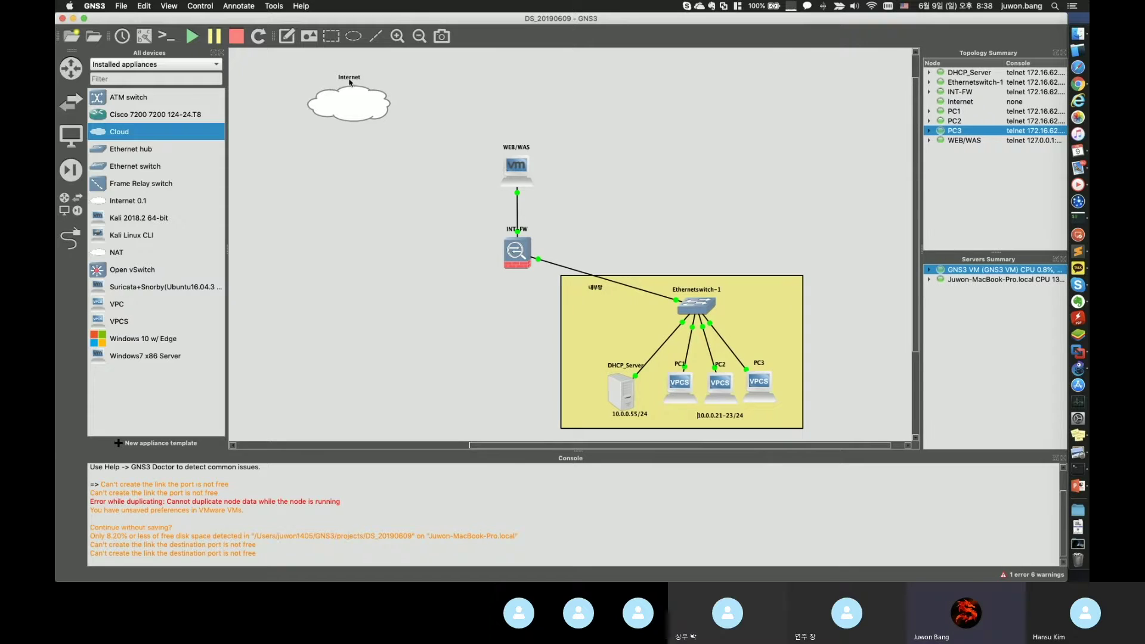
left_click_drag(336, 109, 321, 111)
right_click(330, 108)
left_click(344, 115)
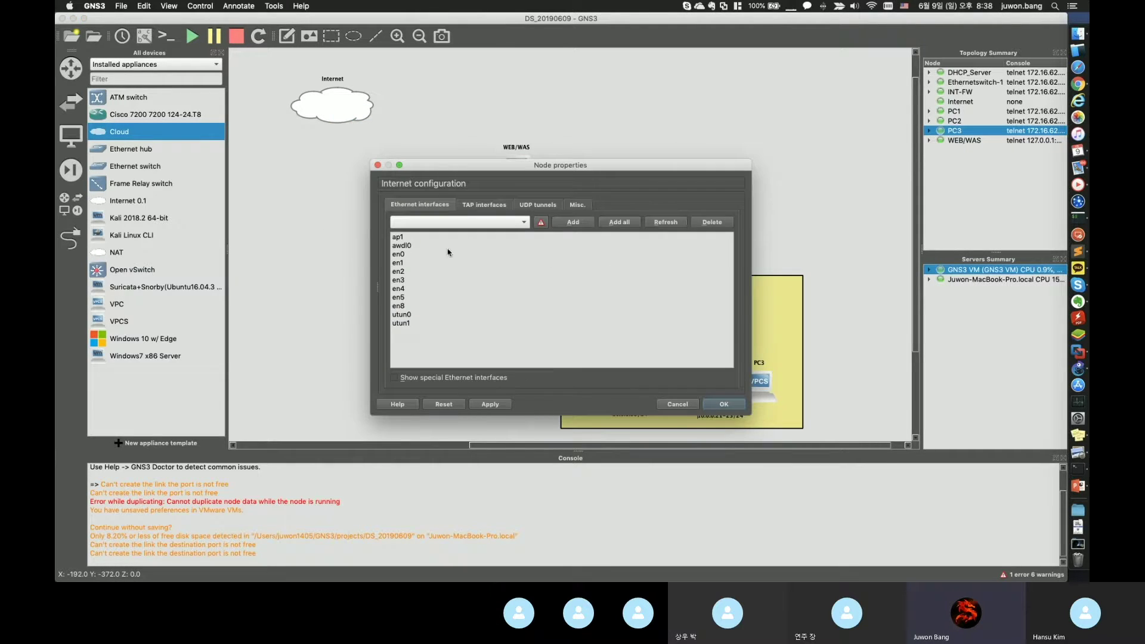
left_click(408, 255)
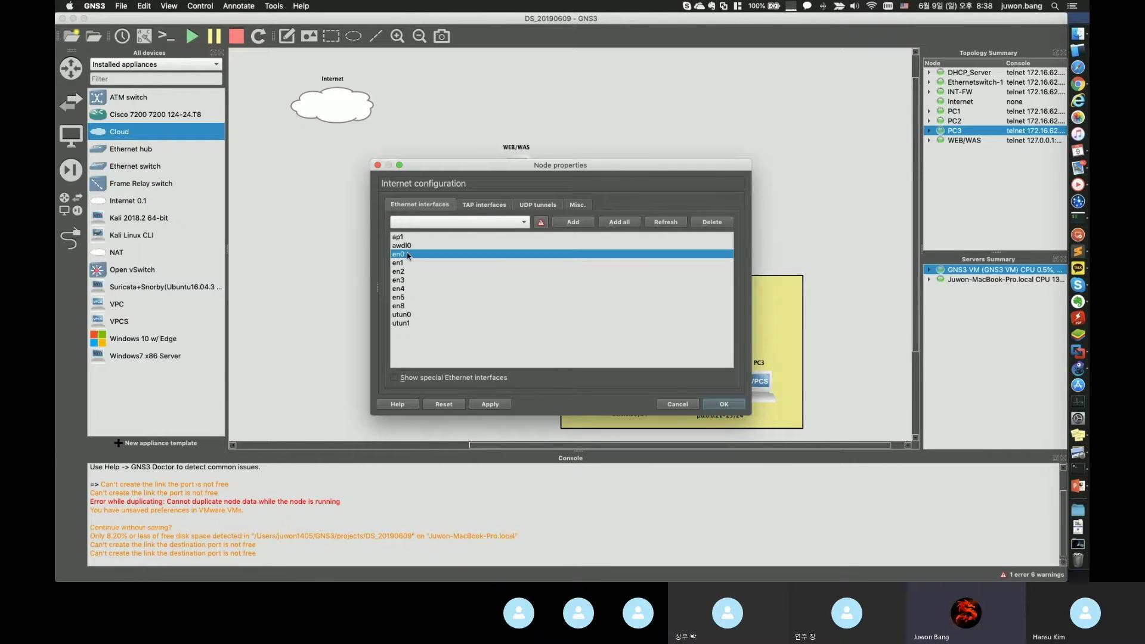
left_click(413, 305)
left_click(1078, 218)
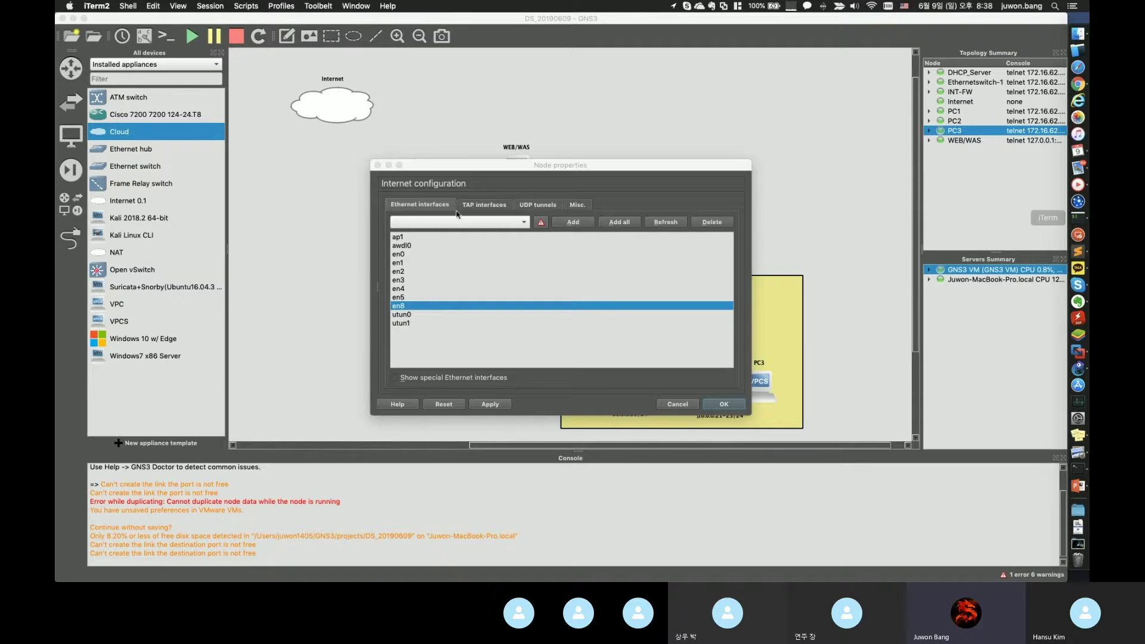
- Run ifconfig in iTerm2 and scroll through the Mac's interface list
type("ifconfig")
key("Return")
scroll(278, 141, "up", 10)
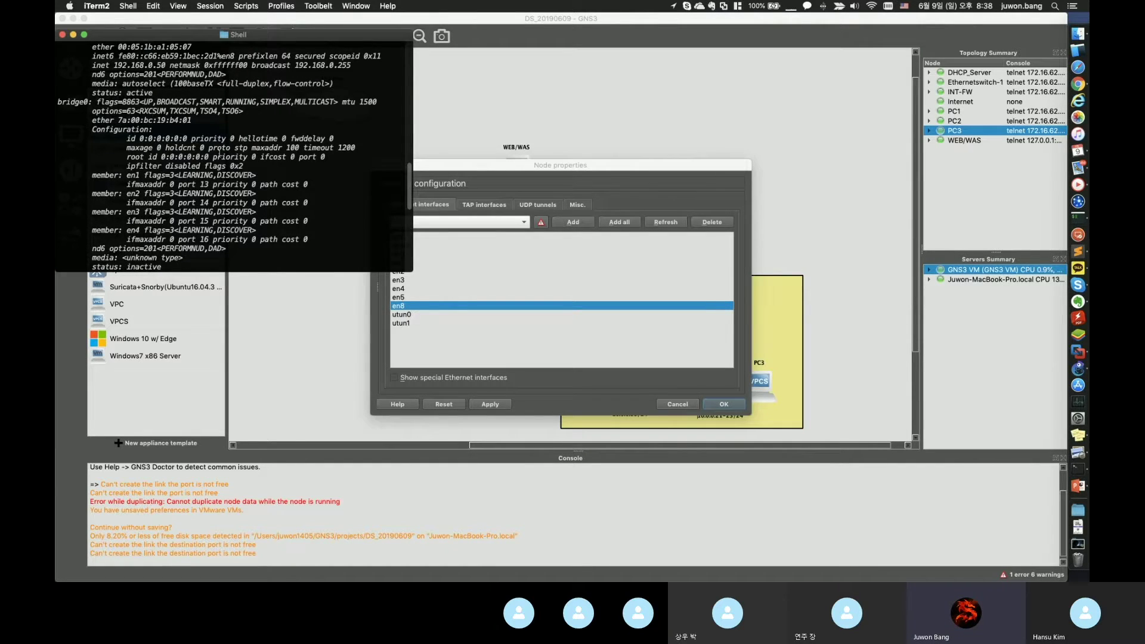
scroll(219, 153, "up", 10)
scroll(220, 167, "up", 5)
scroll(146, 202, "down", 1)
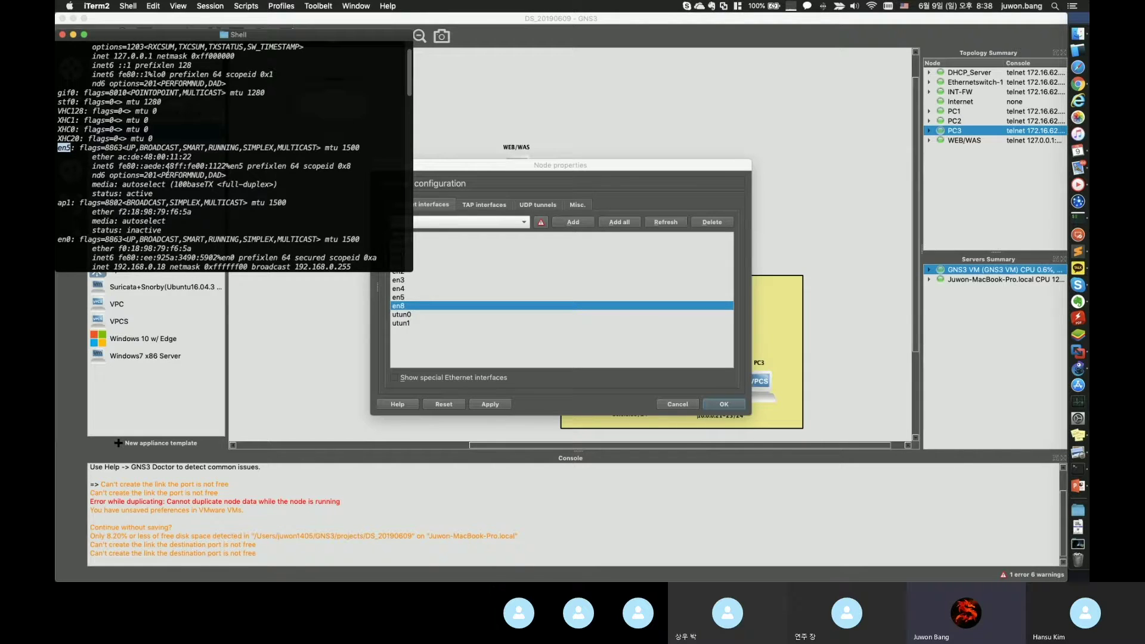
scroll(168, 171, "down", 1)
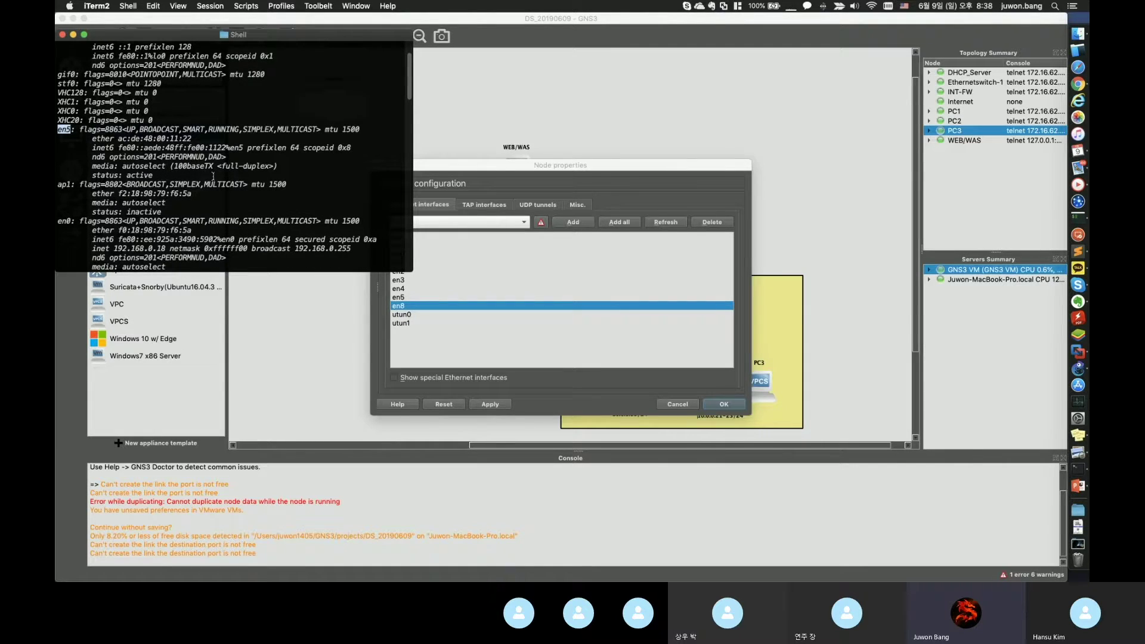
scroll(211, 174, "down", 3)
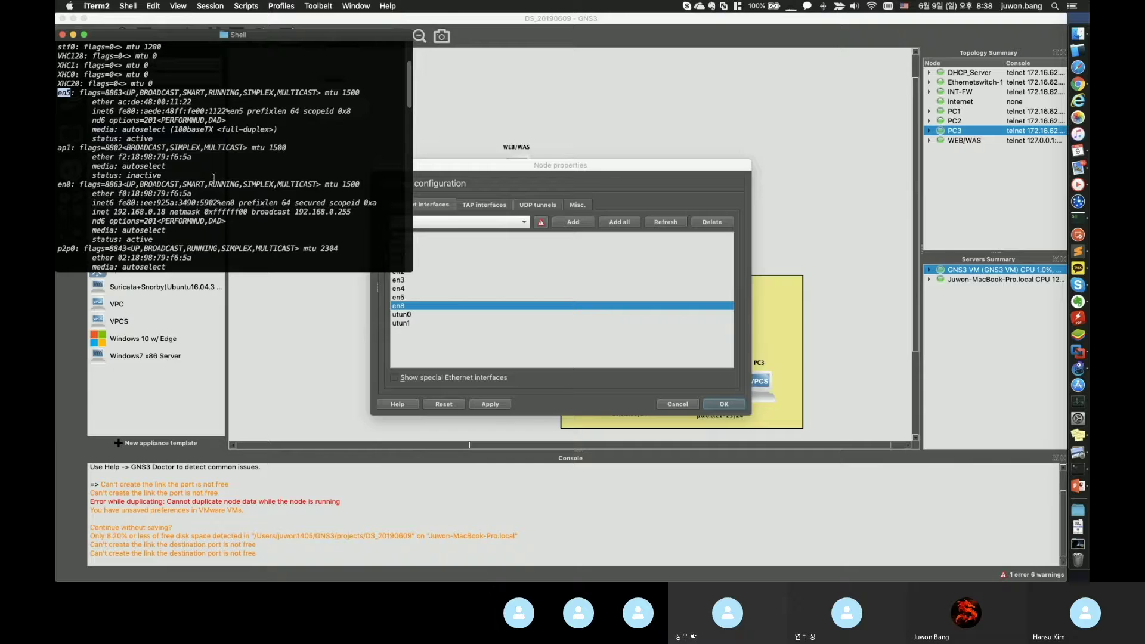
left_click_drag(412, 272, 727, 399)
scroll(220, 225, "down", 2)
scroll(221, 225, "down", 7)
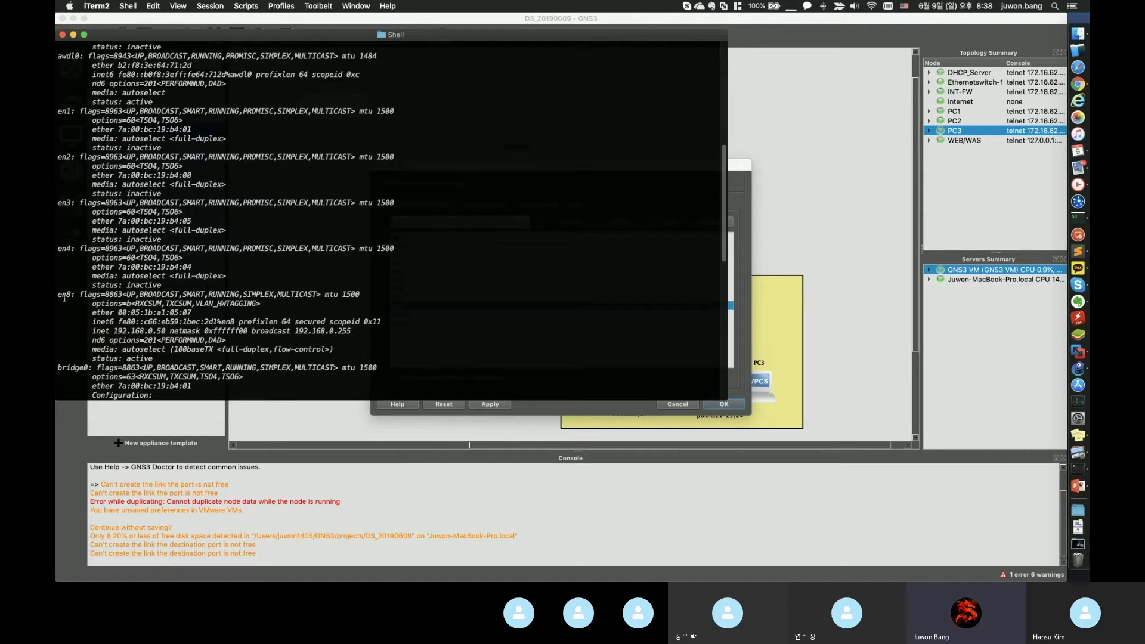
- Highlight en8's 192.168.0.50 address, then close the terminal and the cloud dialog
left_click_drag(94, 331, 388, 329)
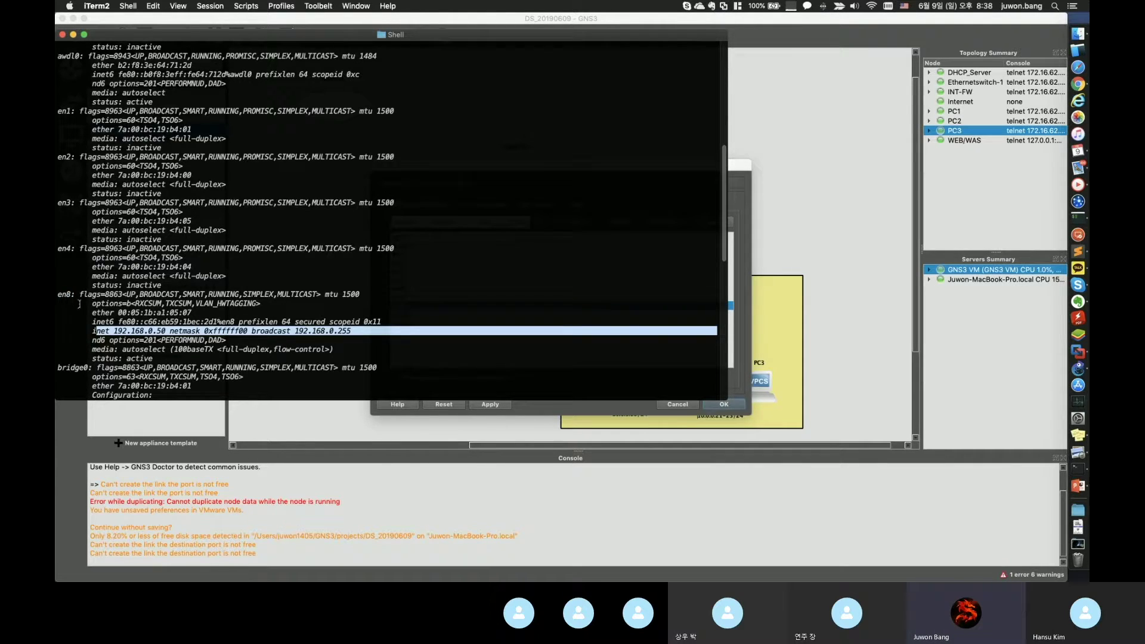
double_click(64, 294)
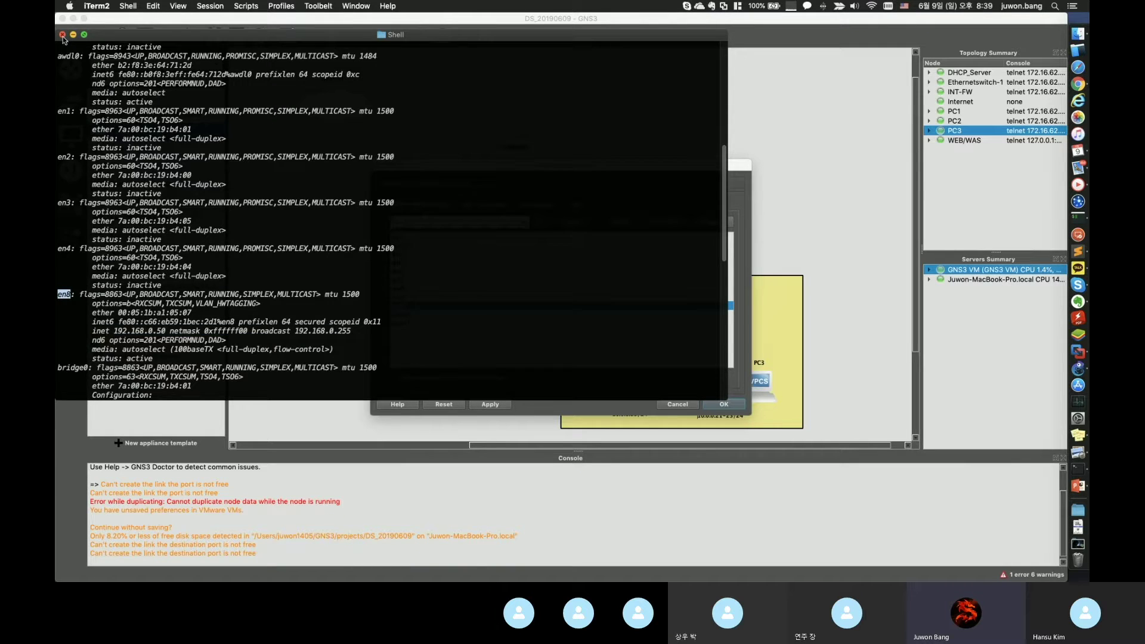
left_click(62, 35)
left_click(352, 193)
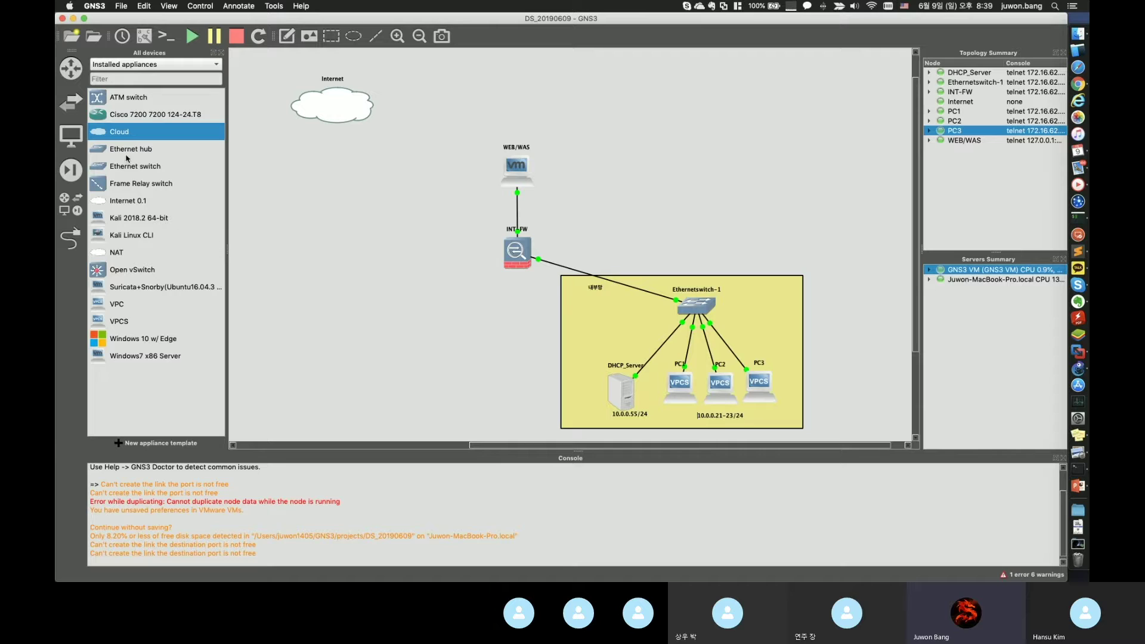
- Add a Cisco 7200 router, rename R1 to EXT-Router, and place it below Internet
left_click_drag(131, 117, 354, 160)
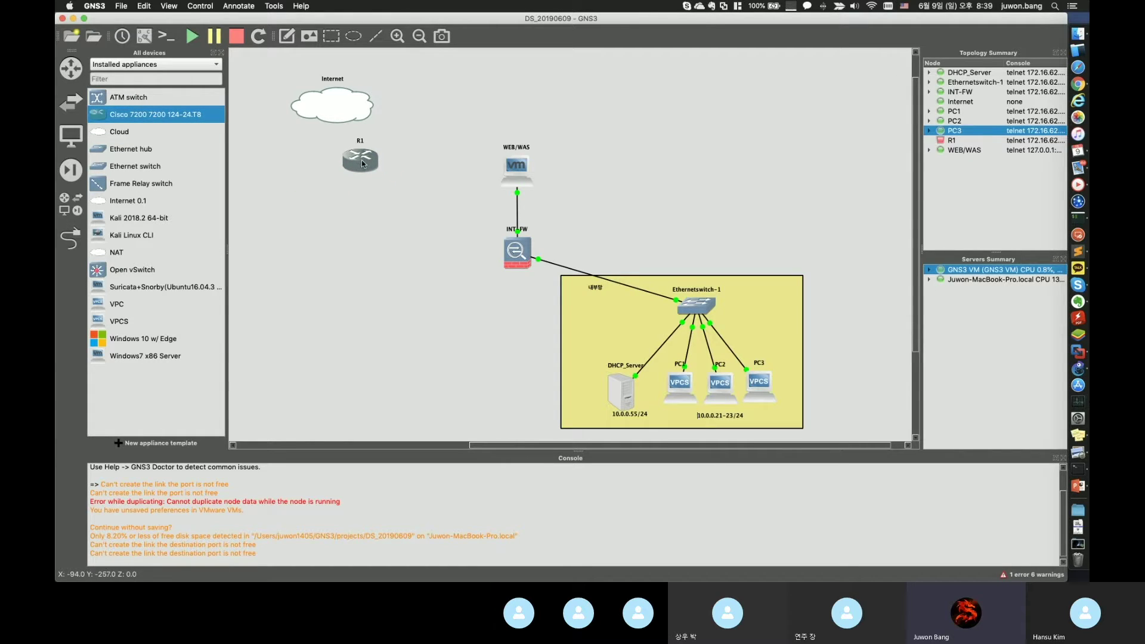
right_click(354, 159)
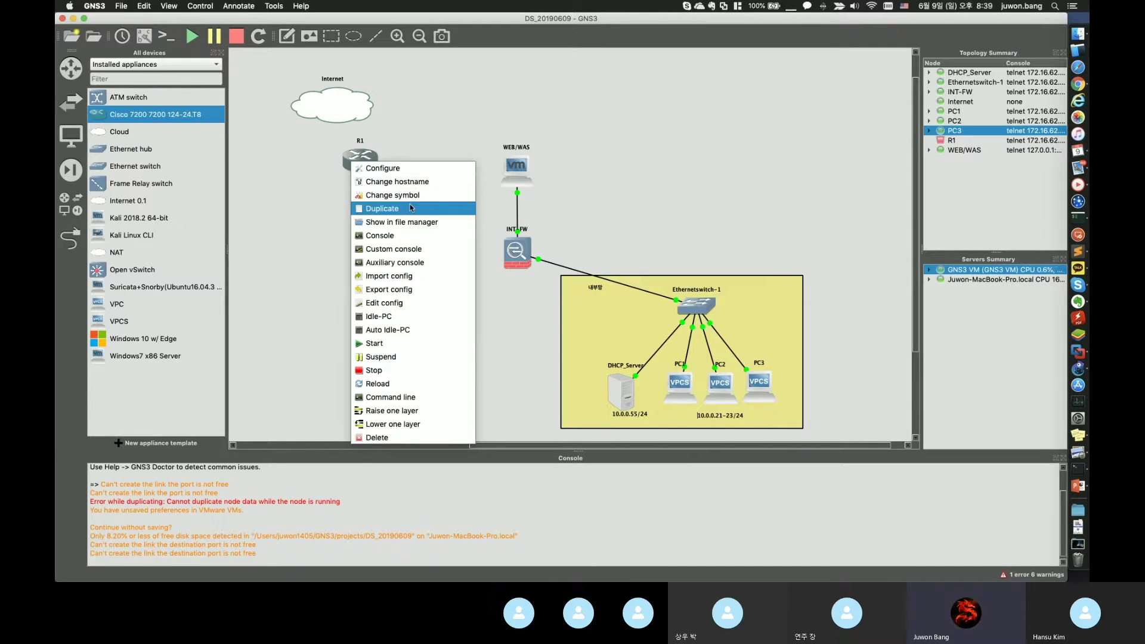
left_click(417, 181)
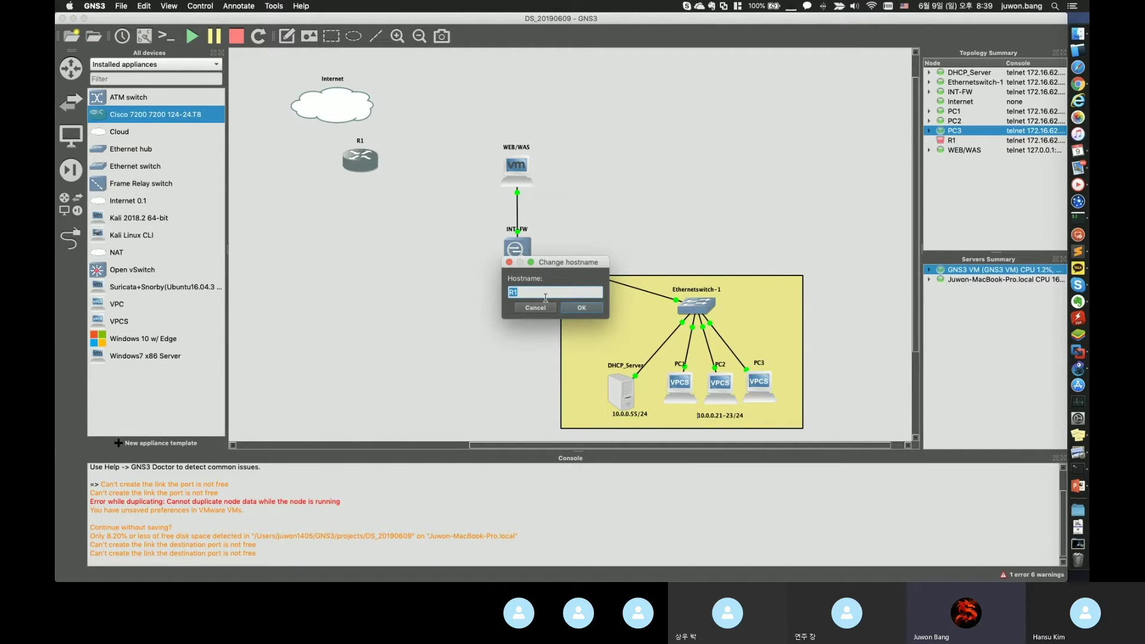
type("EXT-Router")
key("Return")
left_click_drag(358, 160, 356, 174)
left_click(70, 245)
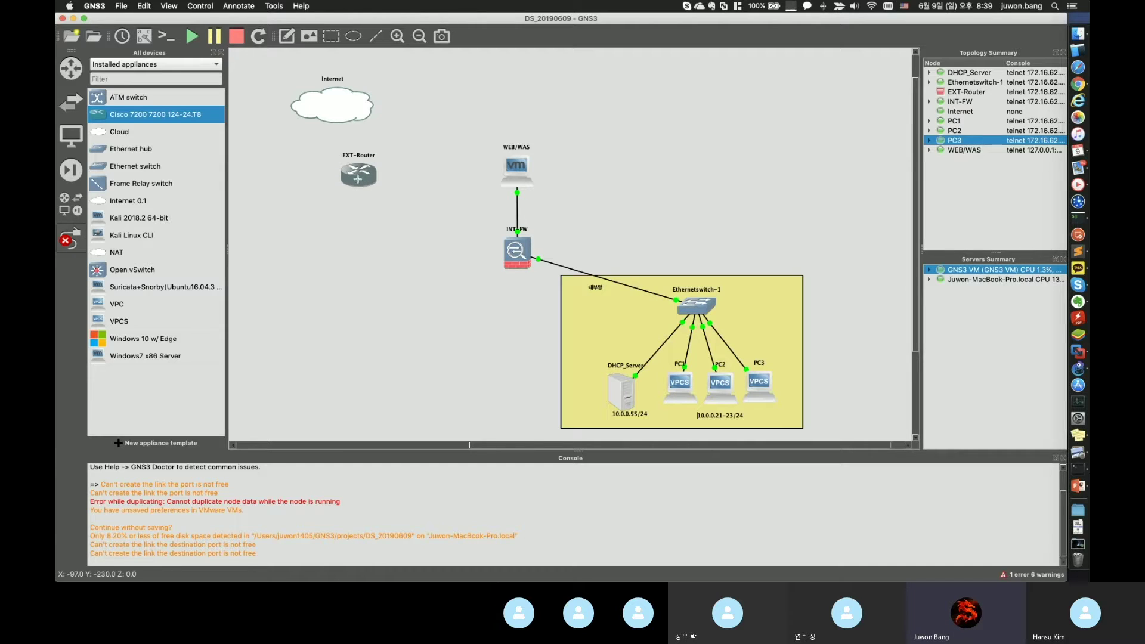
left_click(361, 192)
right_click(328, 221)
right_click(374, 178)
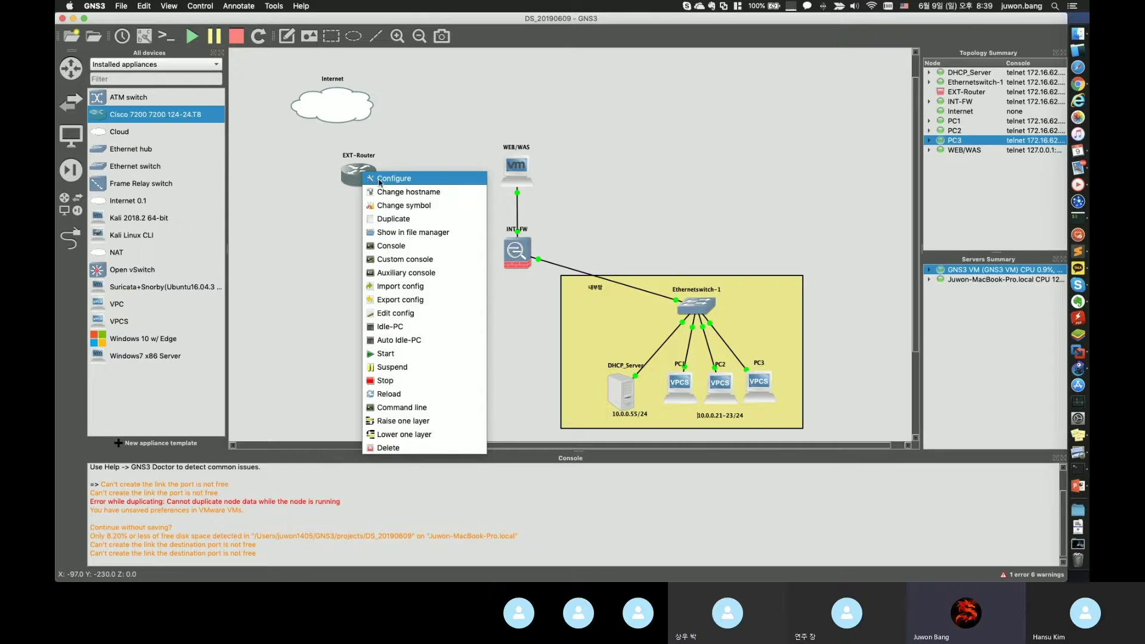
- Put a PA-2FE-TX adapter in EXT-Router's slot 1 and apply the change
left_click(379, 179)
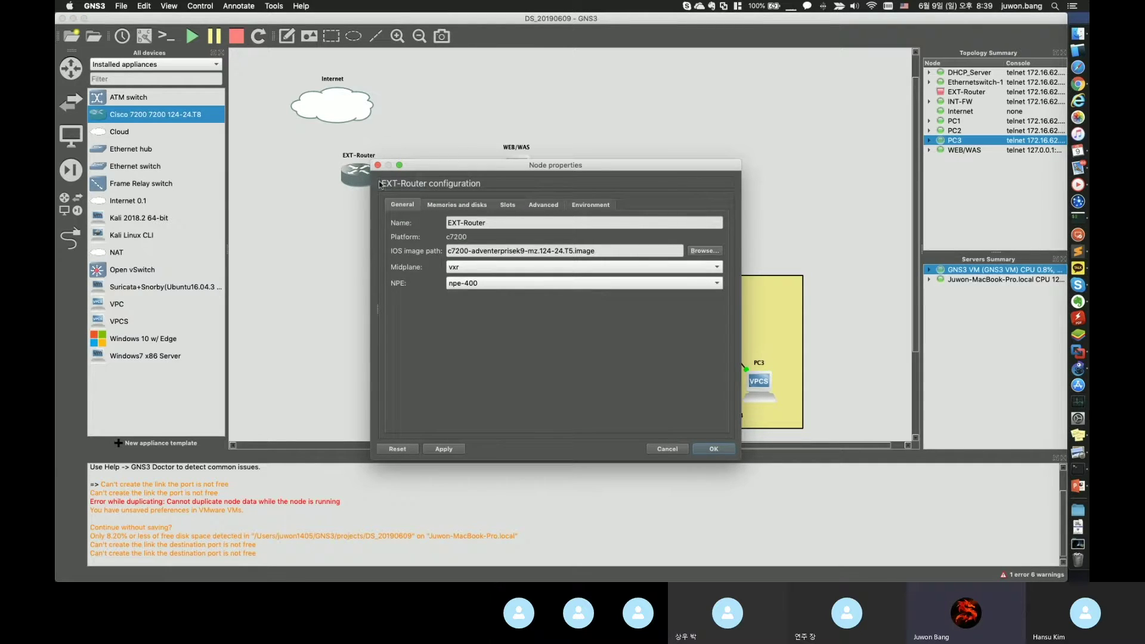
left_click(445, 206)
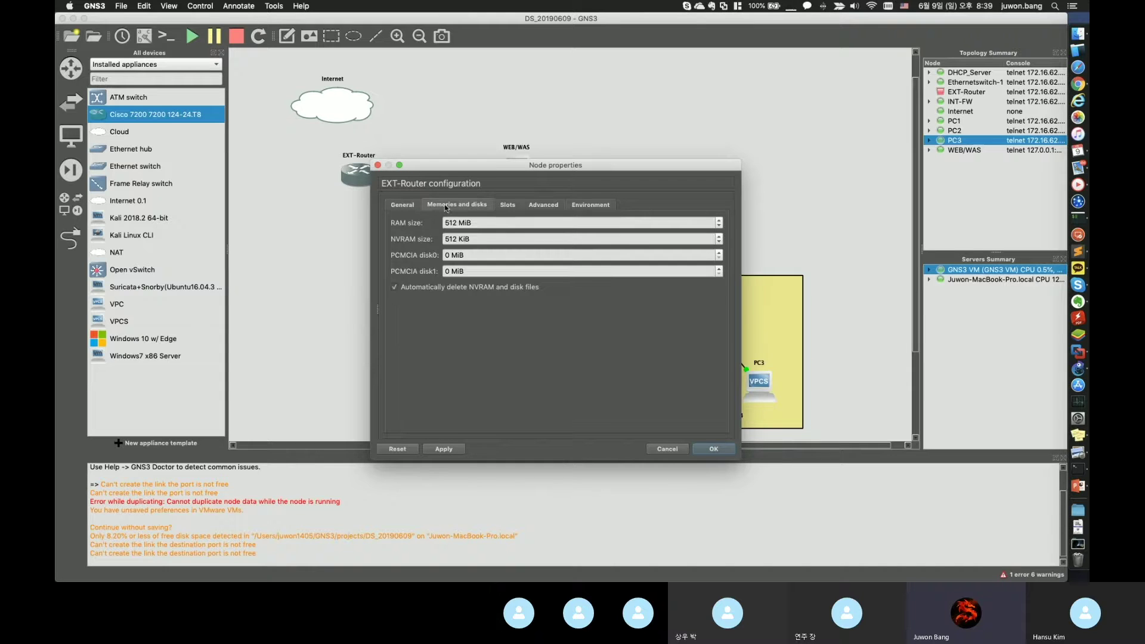
left_click(507, 206)
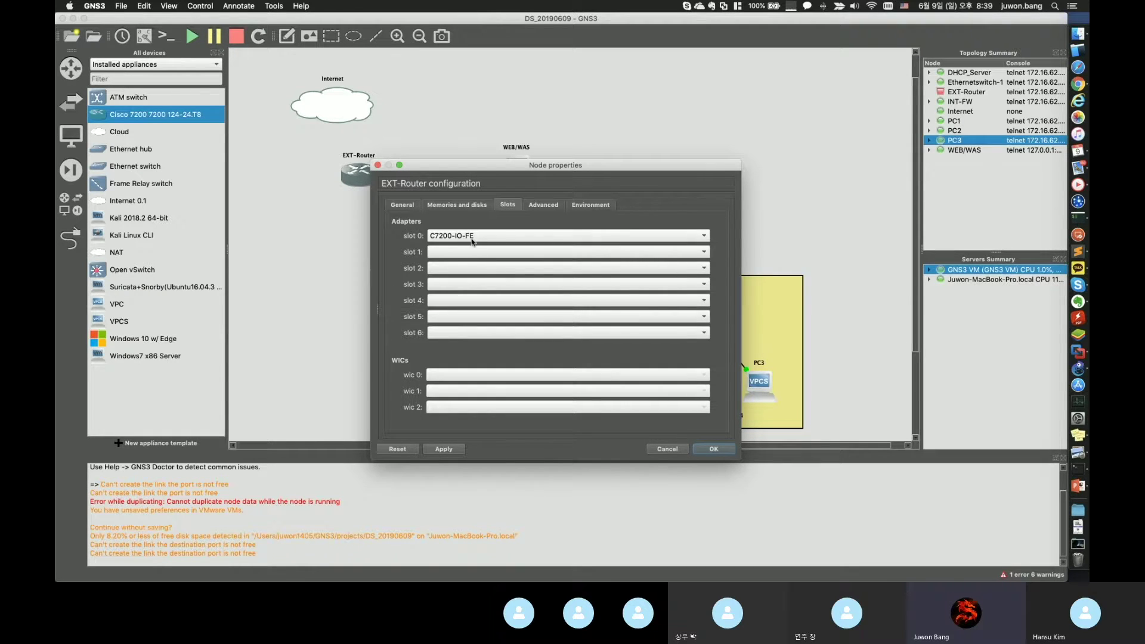
left_click(464, 253)
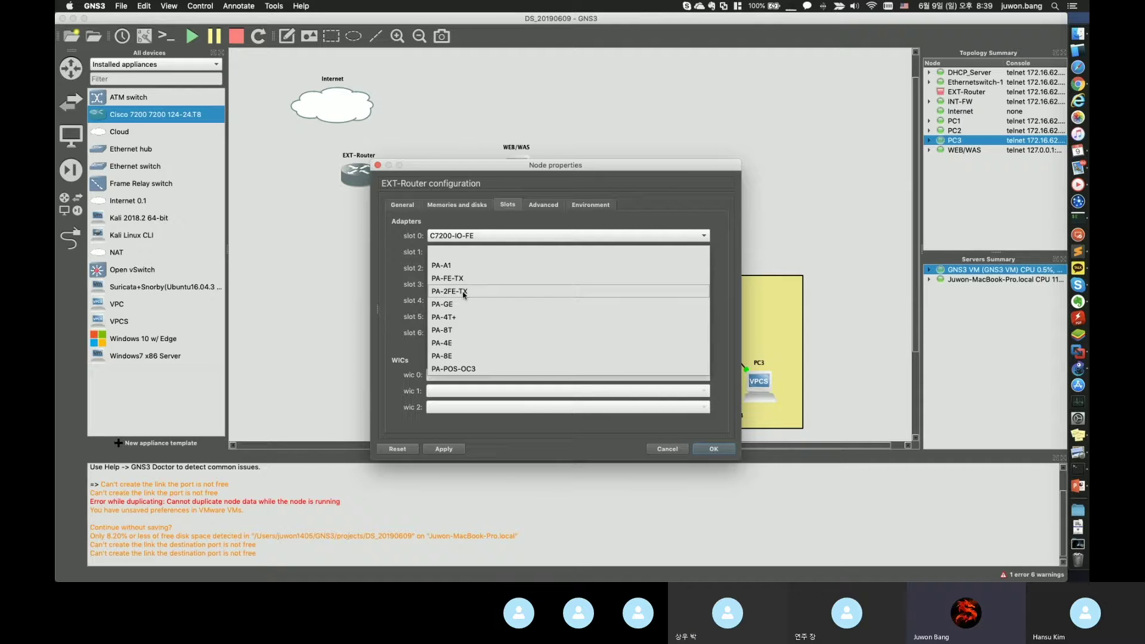
left_click(464, 292)
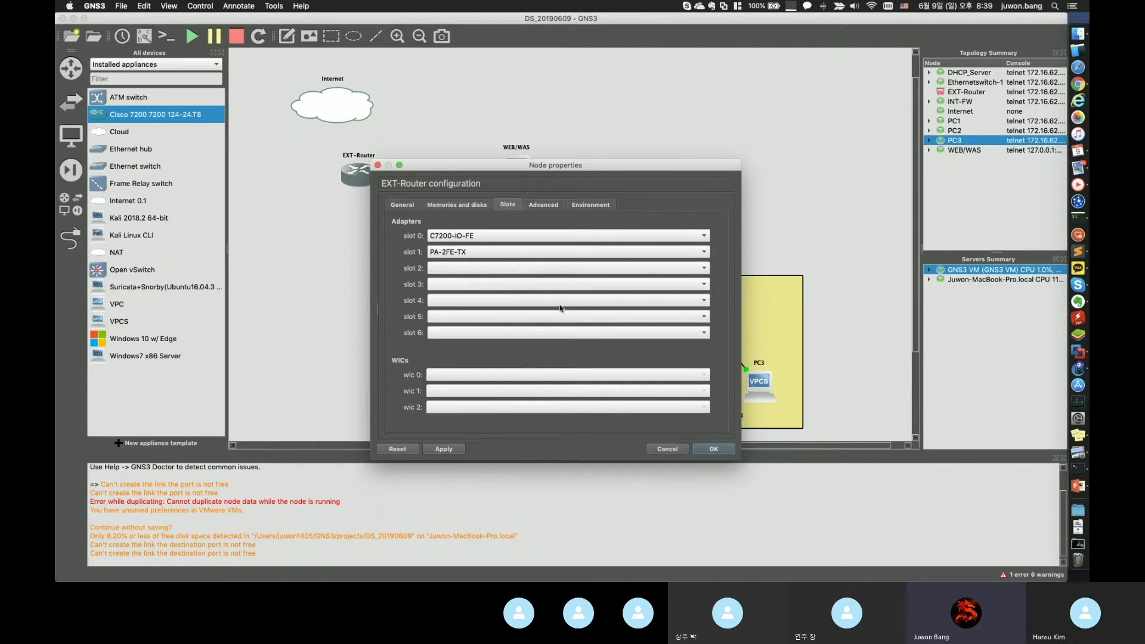
left_click(715, 450)
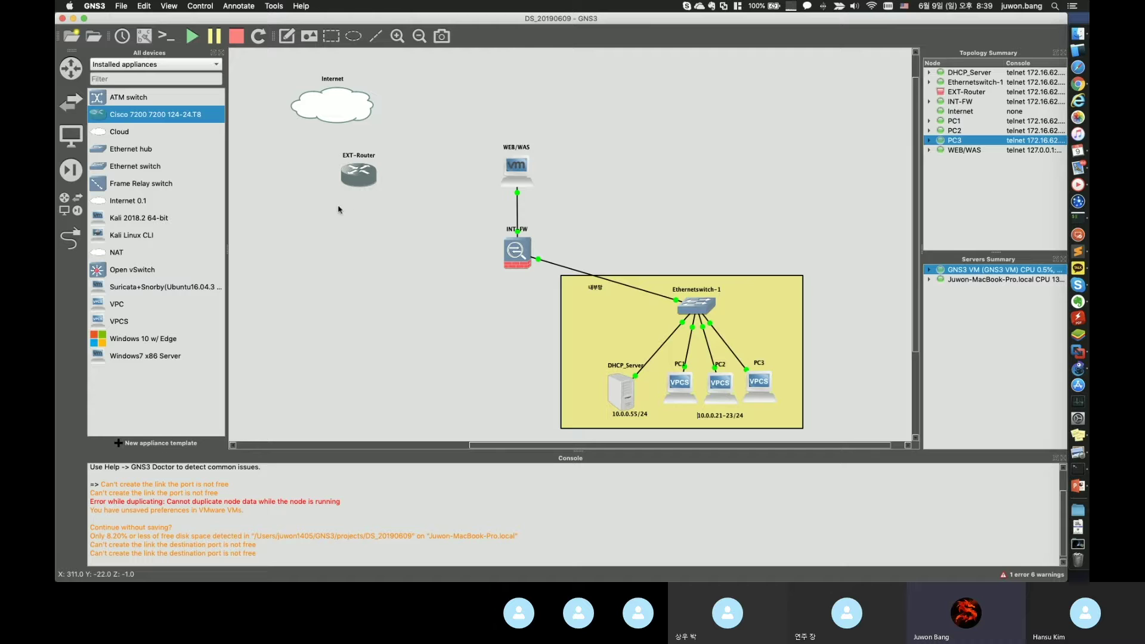
- Link the Internet cloud's en8 interface to EXT-Router's FastEthernet0/0
left_click(70, 238)
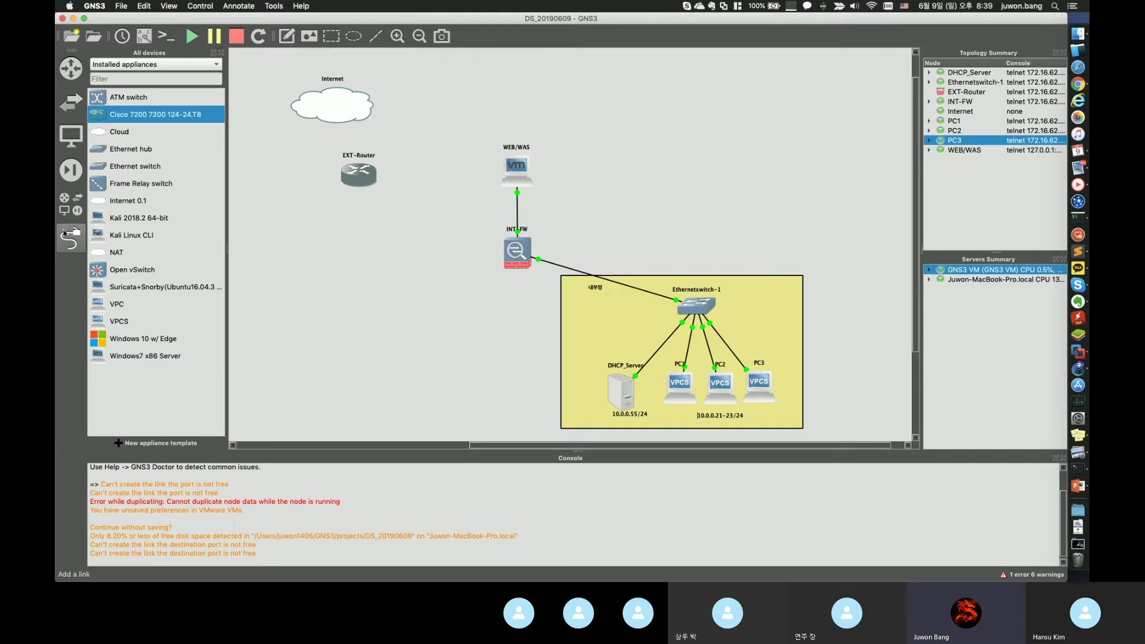
left_click(343, 104)
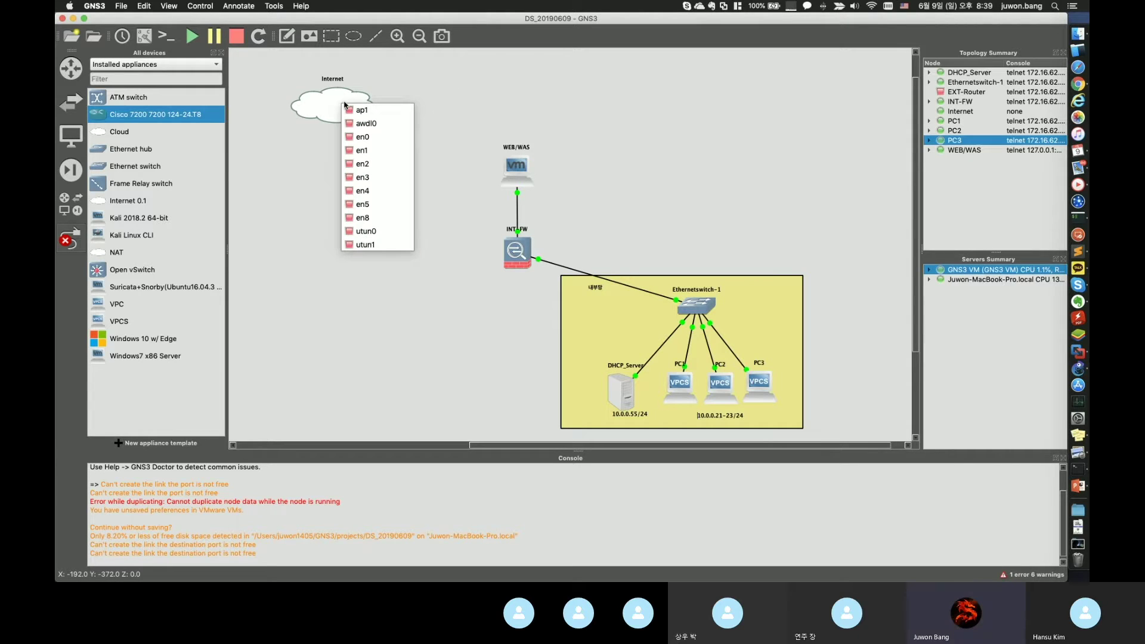
left_click(378, 219)
left_click(357, 174)
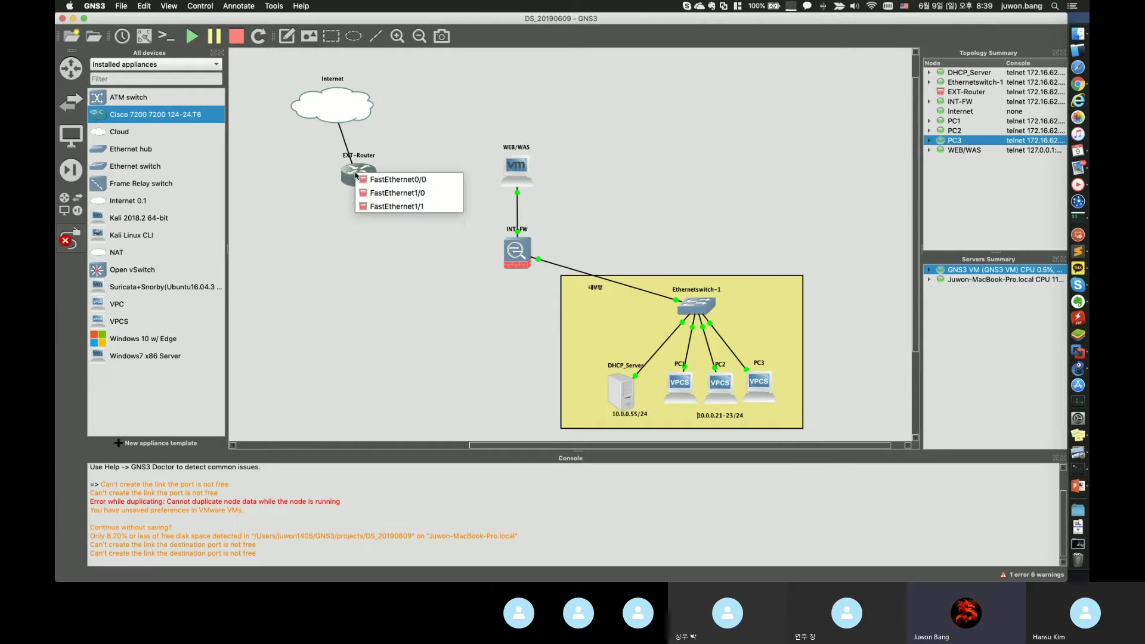
left_click(440, 181)
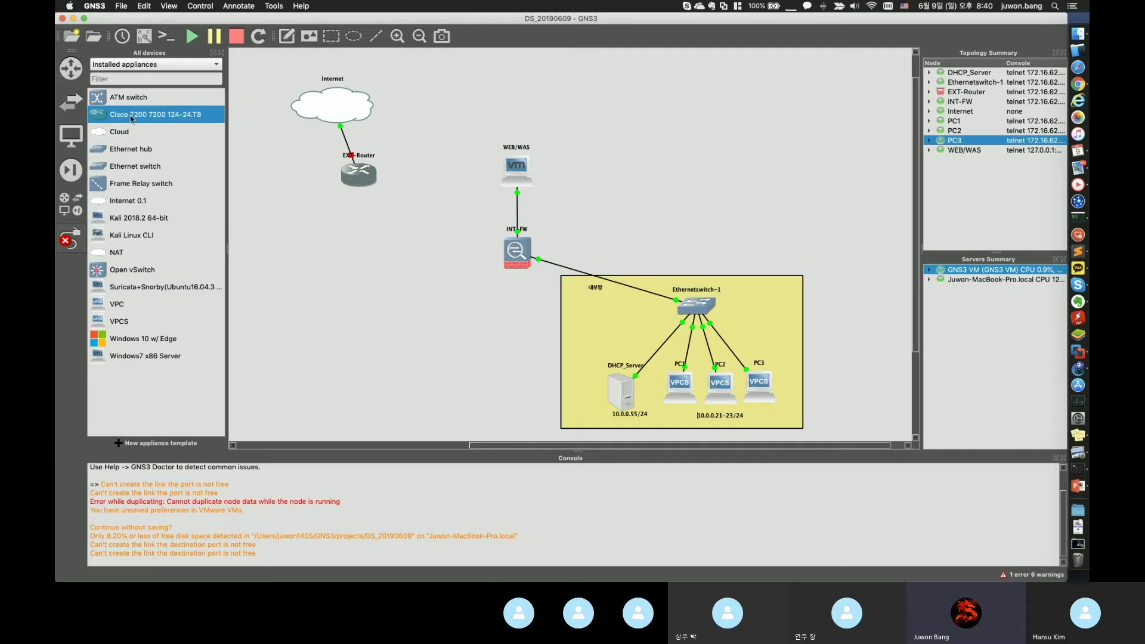
- Add an Ethernet hub running on the GNS3 VM to the workspace
left_click(134, 151)
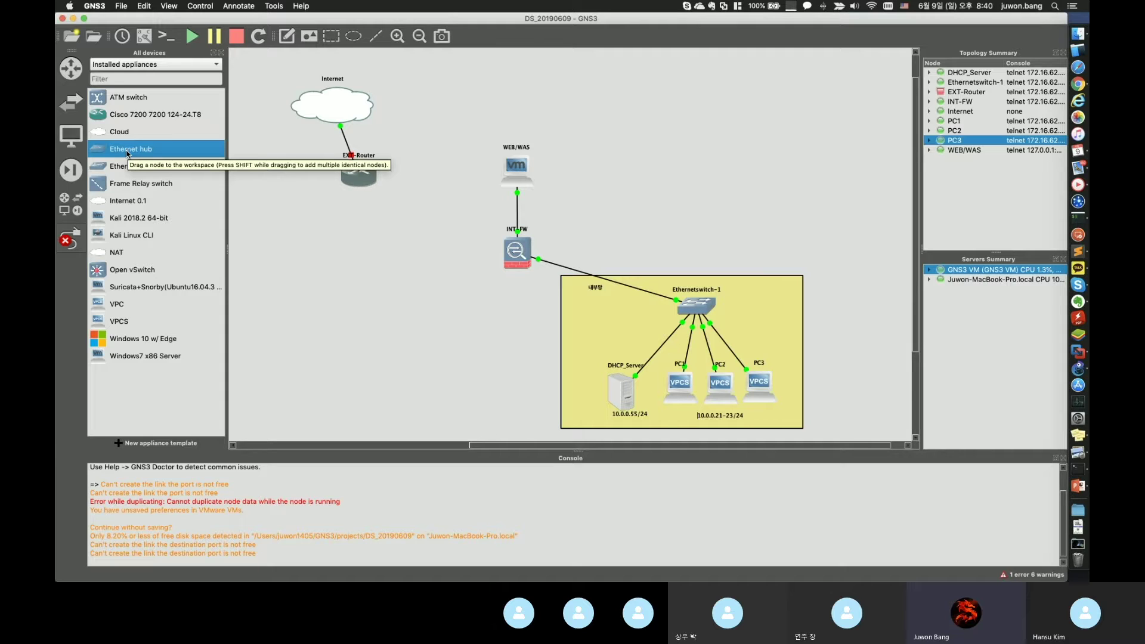
left_click_drag(127, 153, 408, 229)
left_click(582, 295)
left_click(573, 307)
left_click(585, 307)
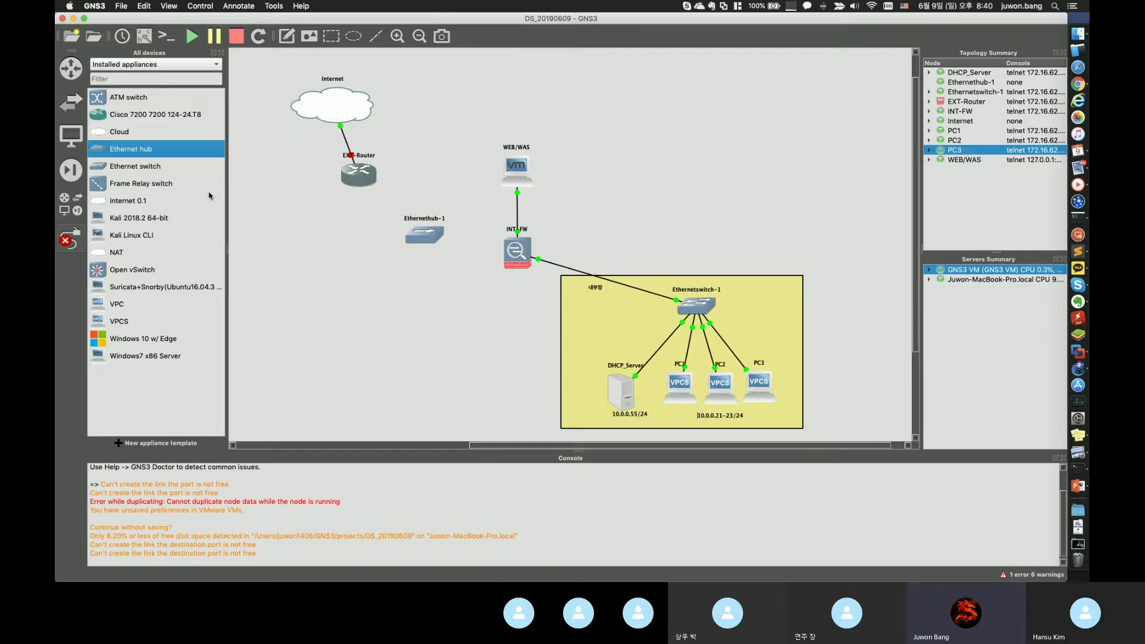
- Cable EXT-Router FastEthernet1/0 to Ethernethub-1 Ethernet0, dismissing port-in-use errors
left_click(356, 175)
left_click(364, 183)
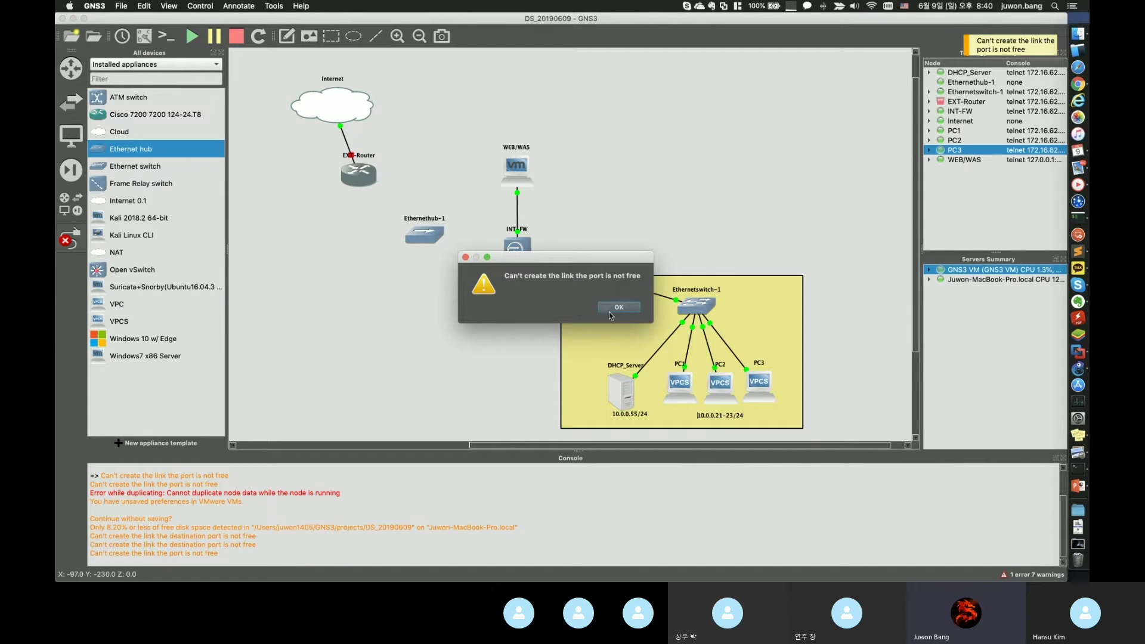
key("Return")
left_click(344, 178)
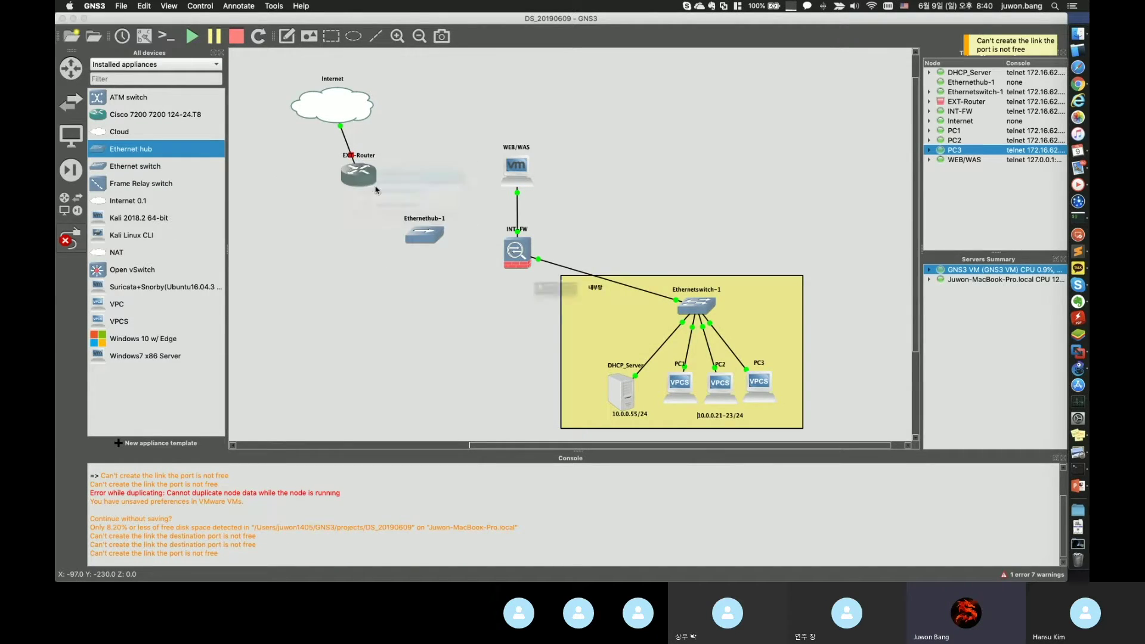
left_click(369, 182)
key("Return")
left_click(346, 177)
left_click(368, 196)
left_click(424, 235)
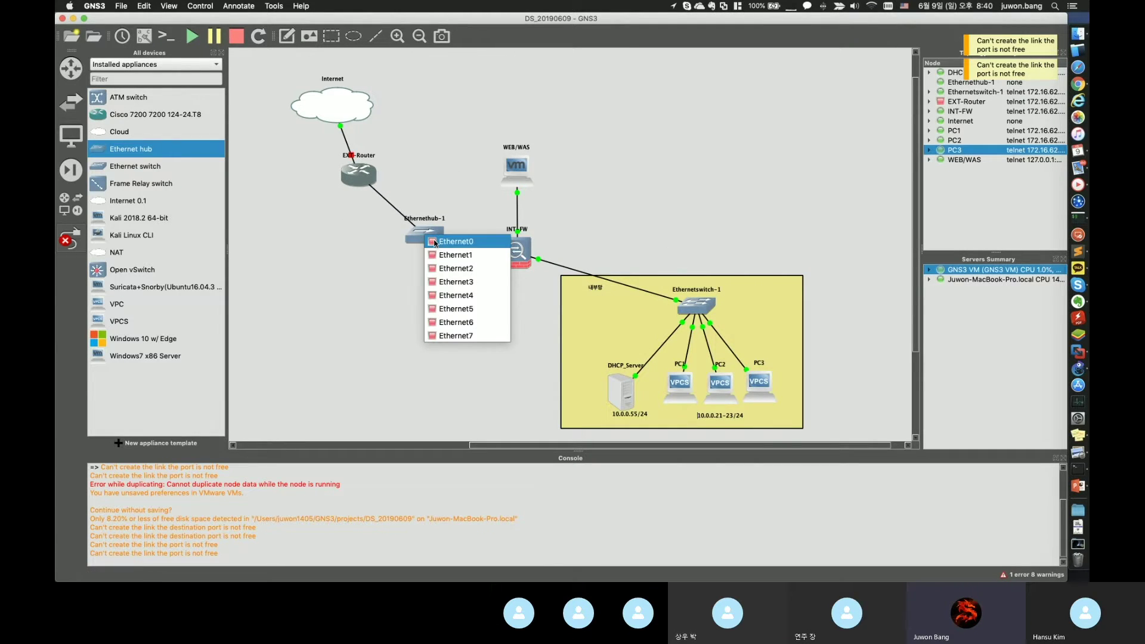
left_click(436, 241)
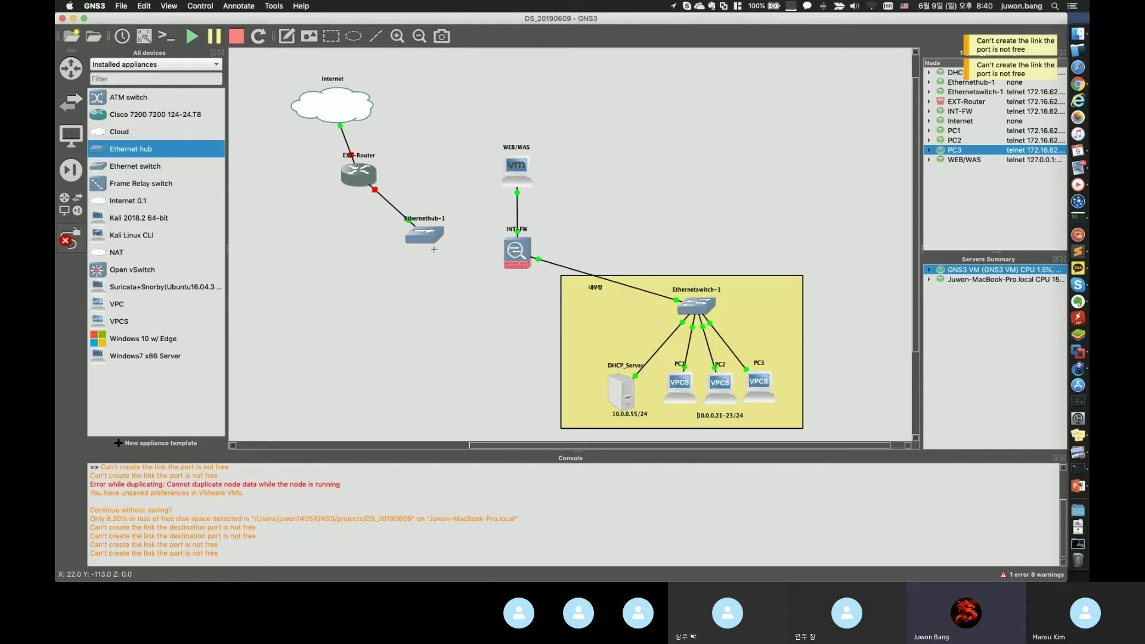
left_click(545, 300)
- Cable Ethernethub-1 Ethernet1 to INT-FW Ethernet2
left_click(425, 238)
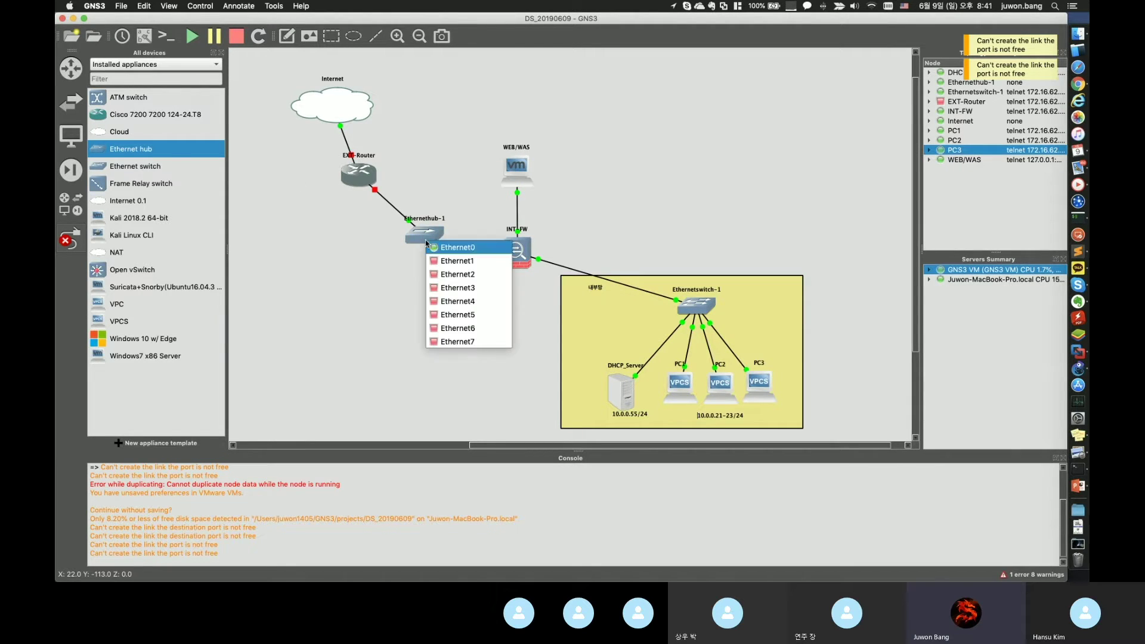
left_click(450, 262)
left_click(512, 250)
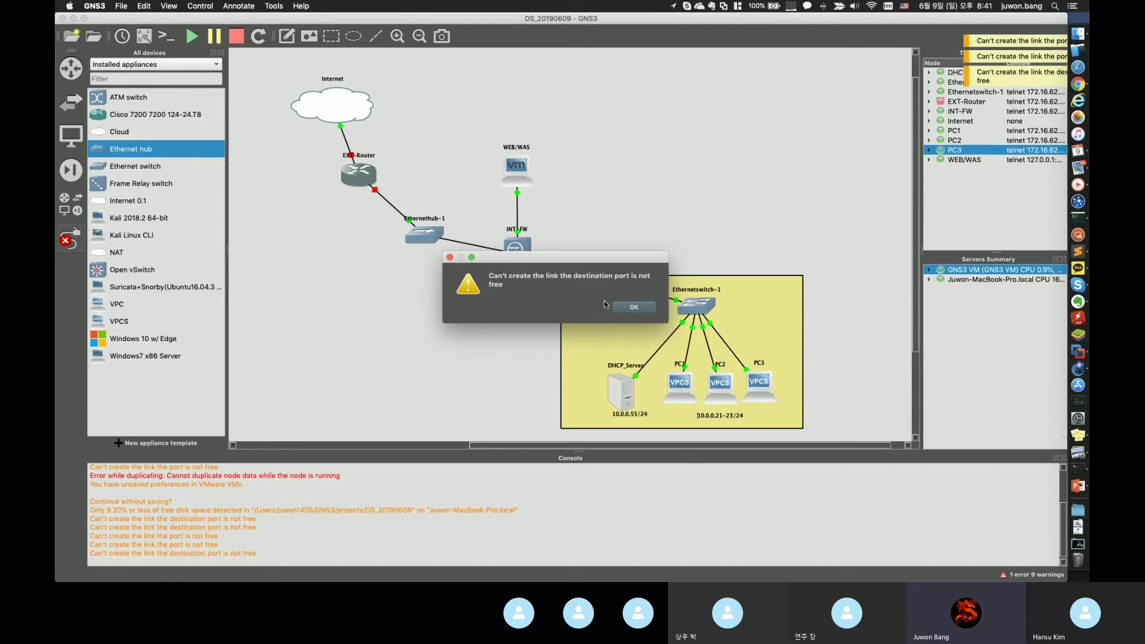
left_click(634, 307)
left_click(513, 251)
left_click(532, 286)
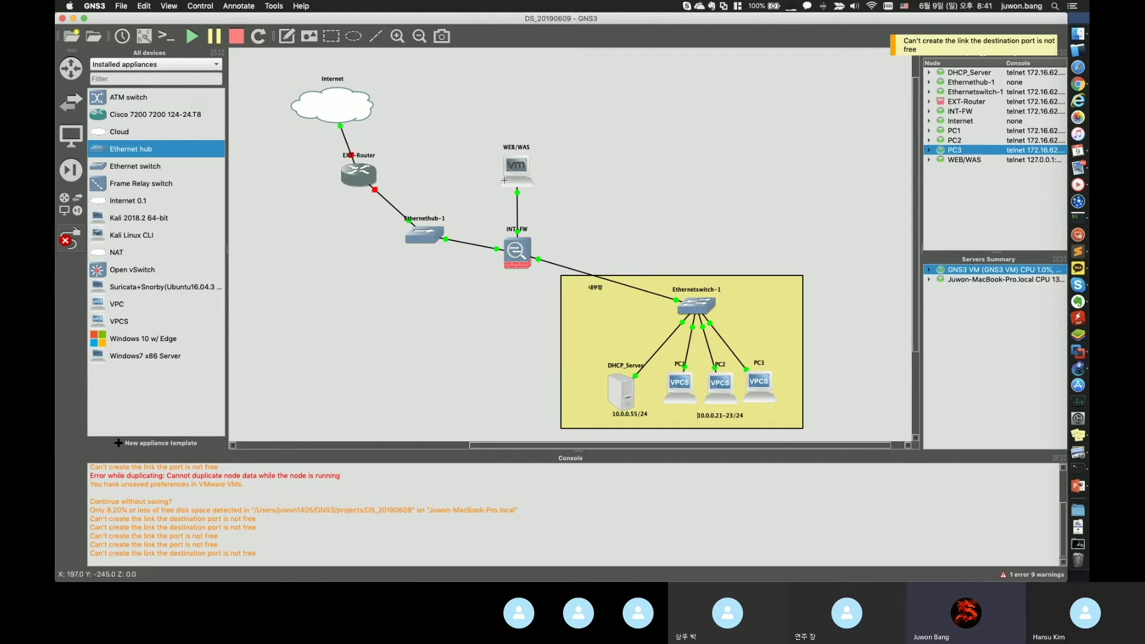
- Draw a rectangle over the WEB/WAS node and shift it to the right
left_click(331, 36)
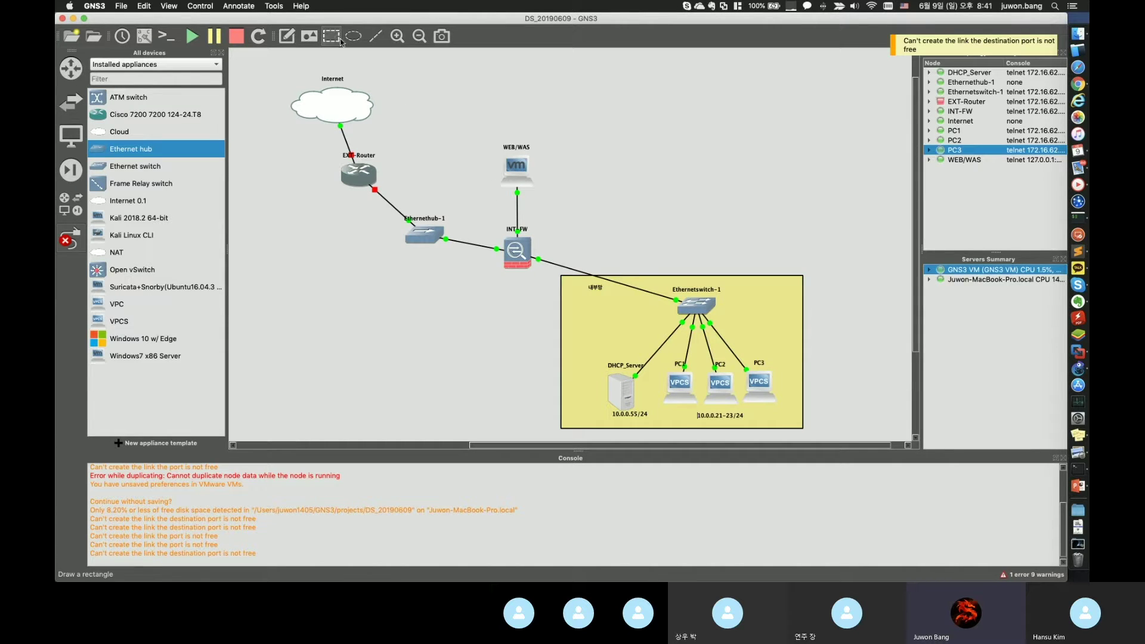
left_click(460, 127)
left_click(532, 158)
right_click(538, 160)
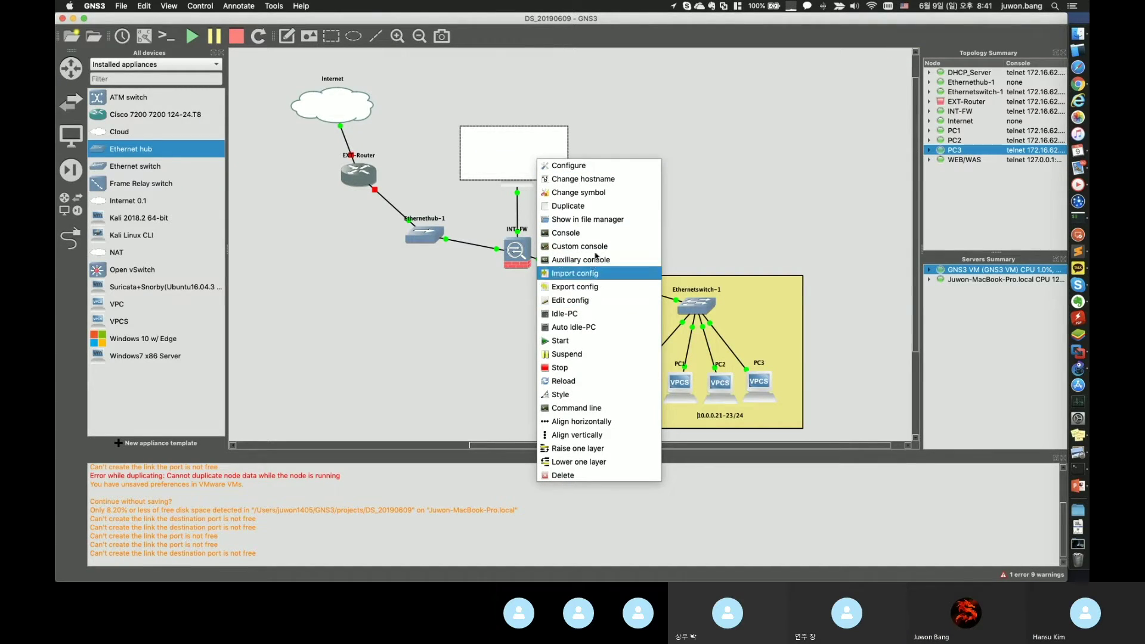
left_click(546, 144)
left_click_drag(553, 134, 630, 118)
- Set the rectangle's border colour to blue in its Style settings
right_click(630, 117)
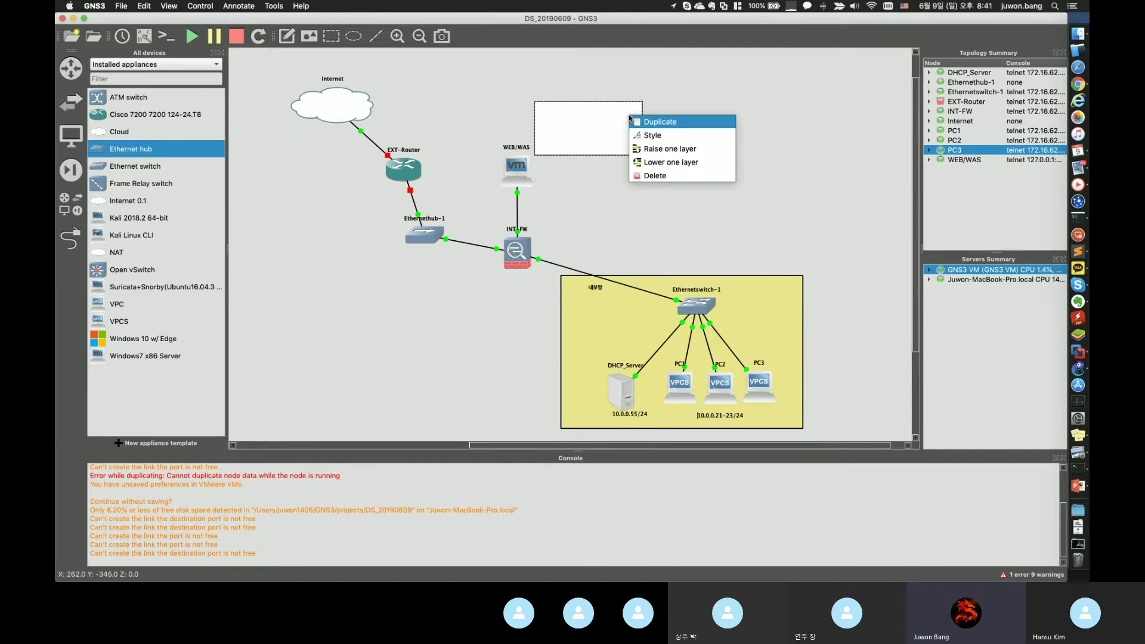
left_click(651, 136)
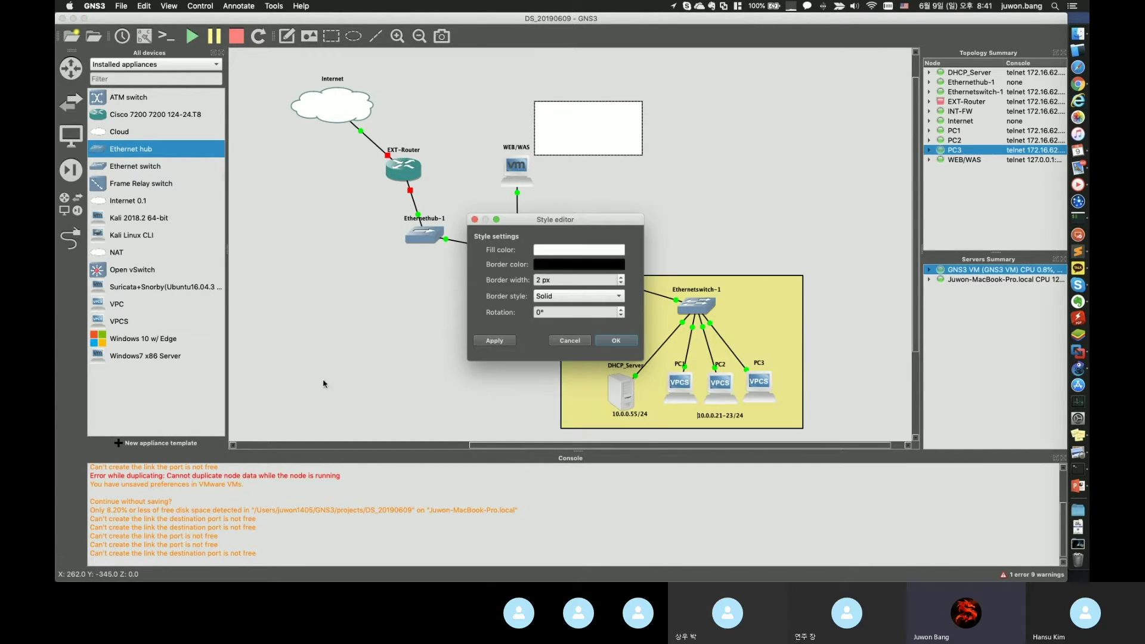
left_click(567, 266)
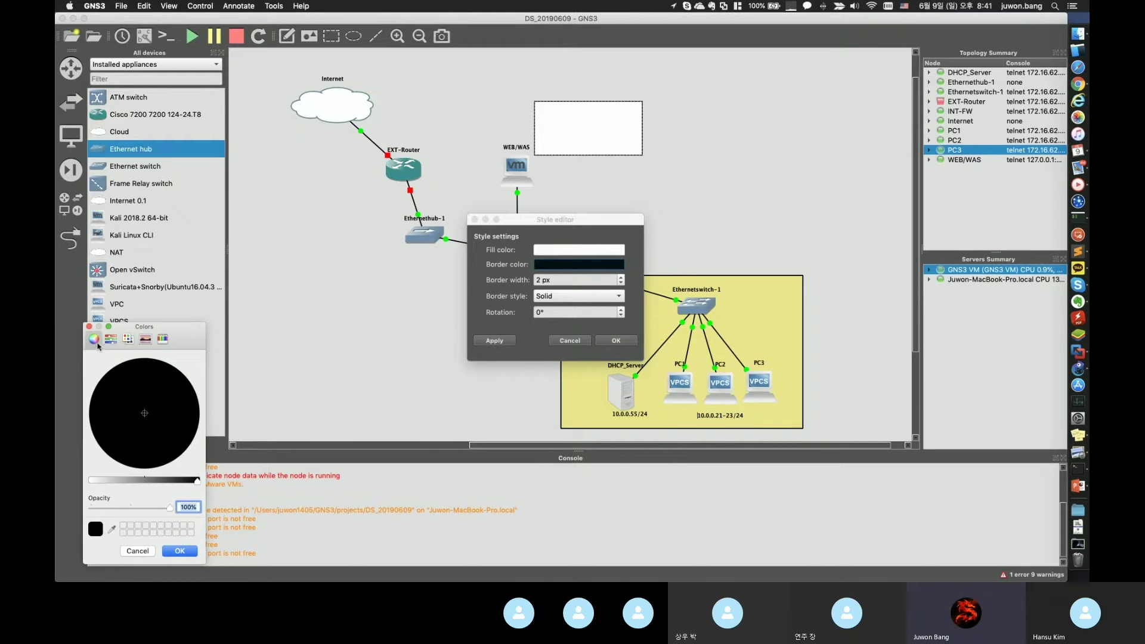
left_click(160, 411)
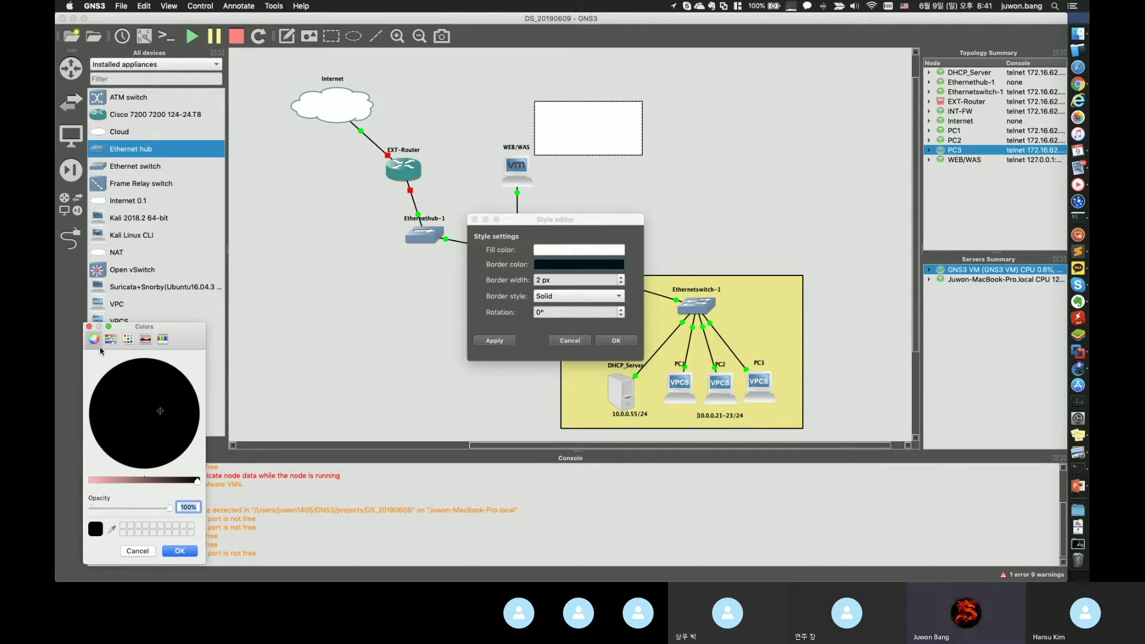
left_click(113, 341)
left_click(127, 339)
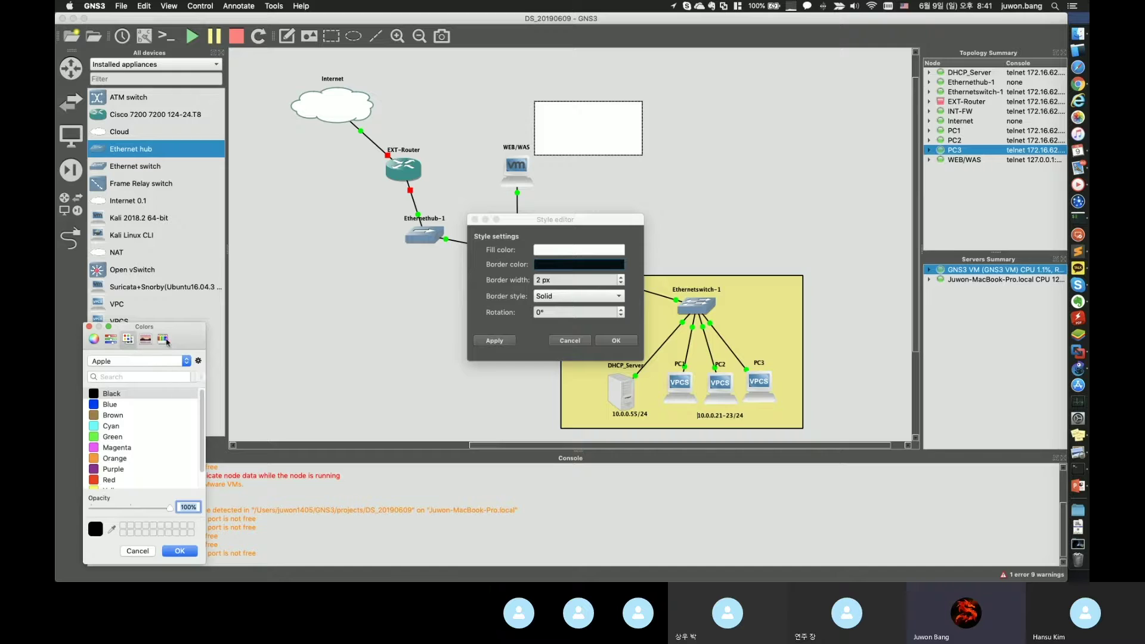
left_click(109, 452)
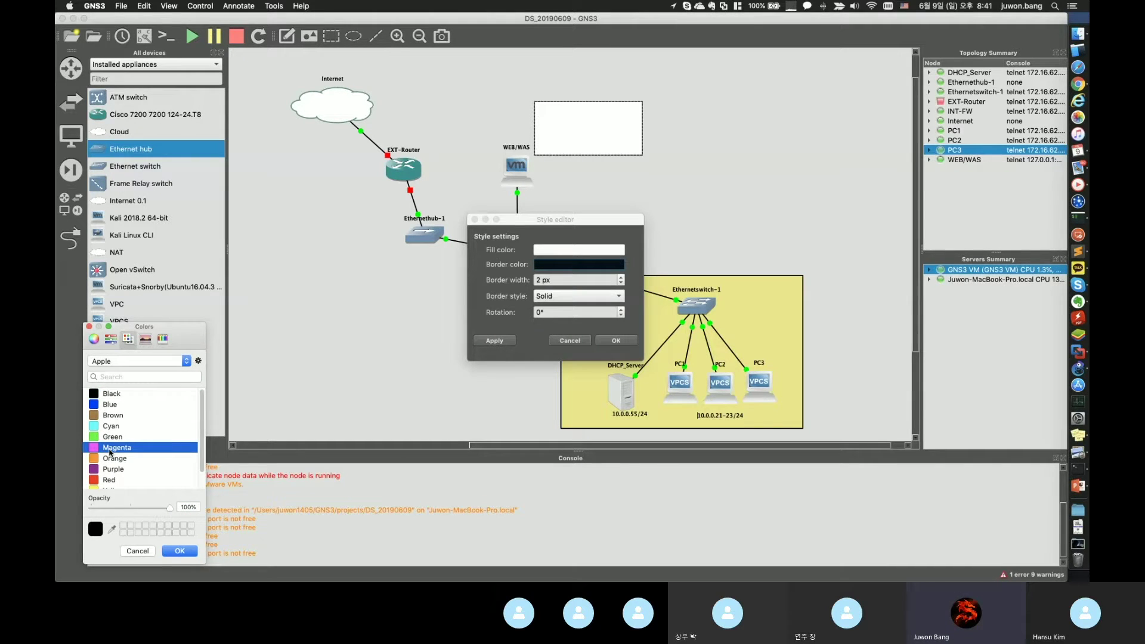
left_click(94, 339)
left_click(152, 402)
left_click_drag(154, 403, 120, 440)
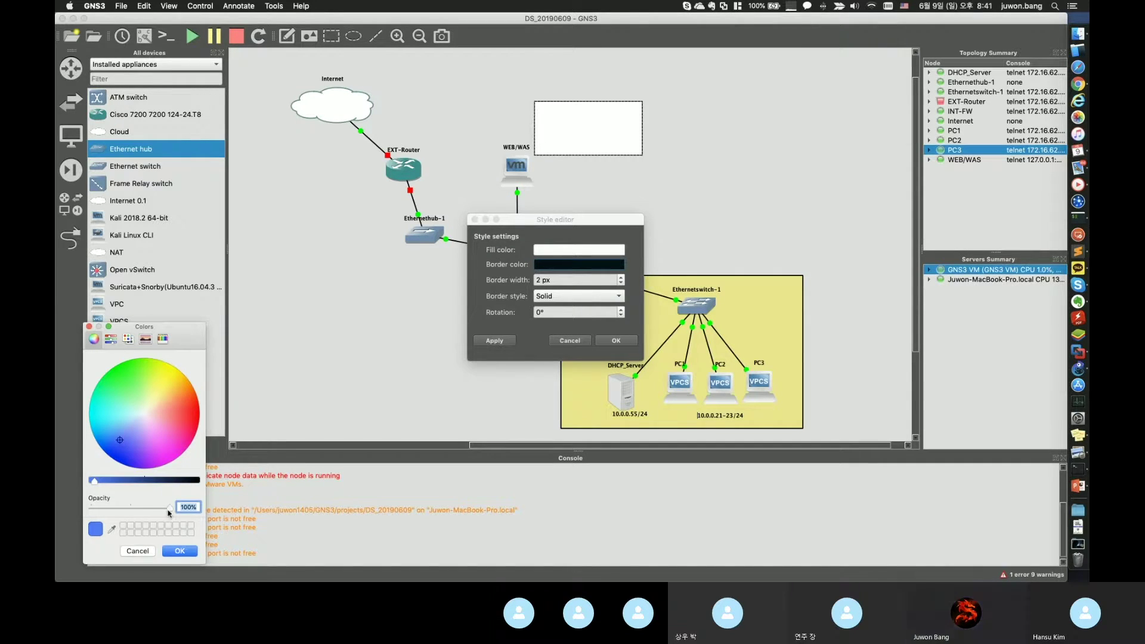
left_click(180, 550)
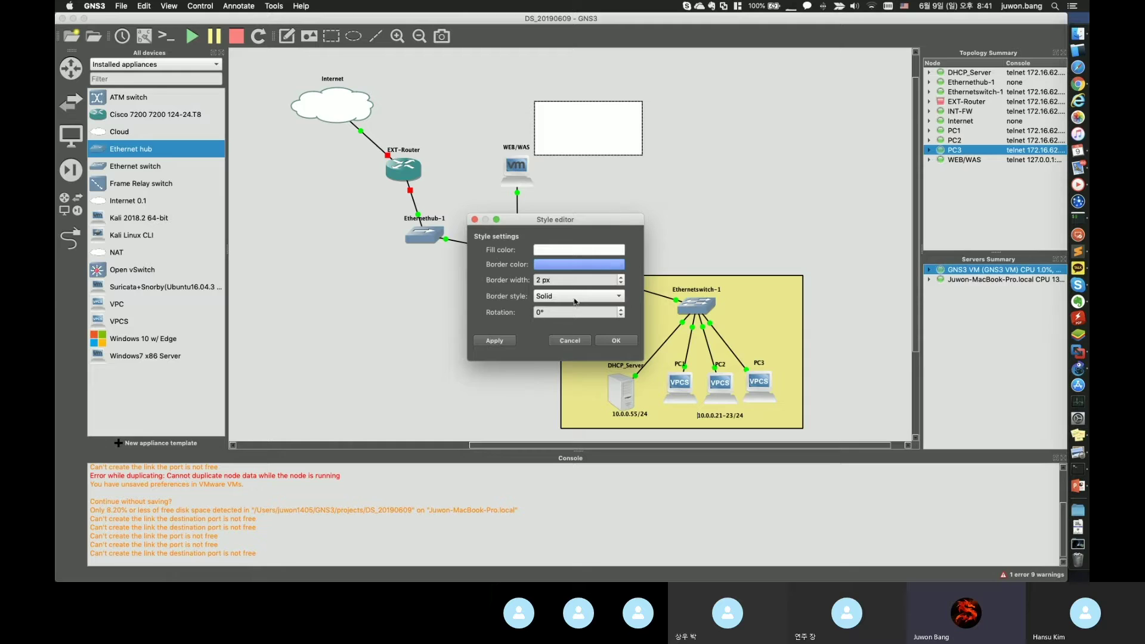
left_click(617, 341)
- Give the rectangle a pale lavender fill at 50% transparency
left_click_drag(604, 128, 652, 122)
right_click(652, 122)
left_click(665, 141)
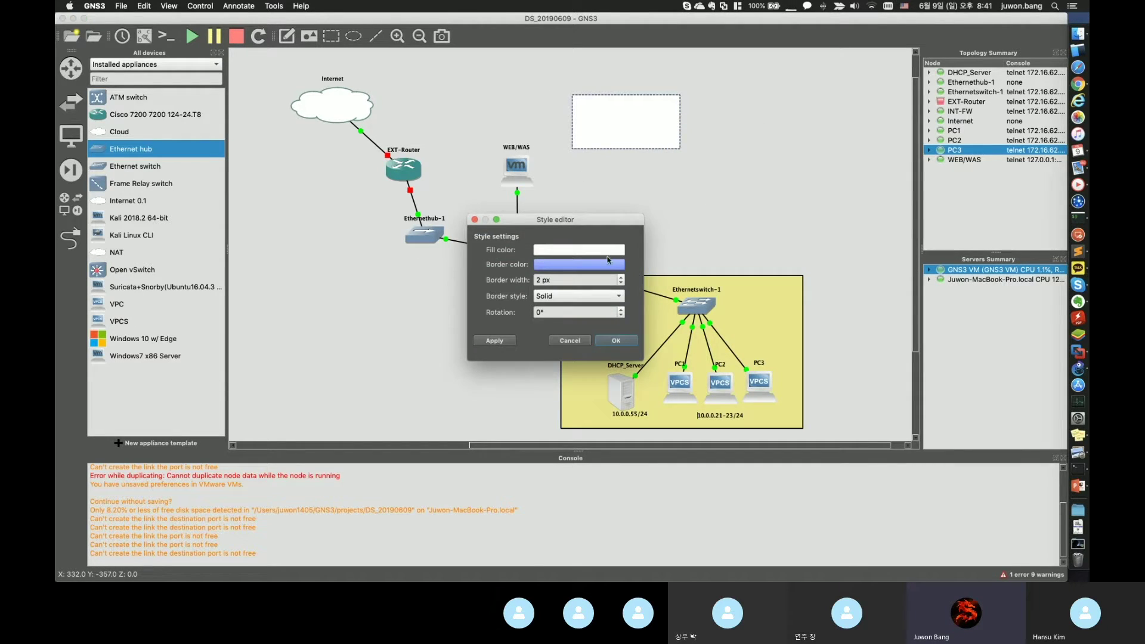
left_click(577, 251)
left_click(136, 428)
left_click(138, 435)
left_click_drag(170, 507, 130, 508)
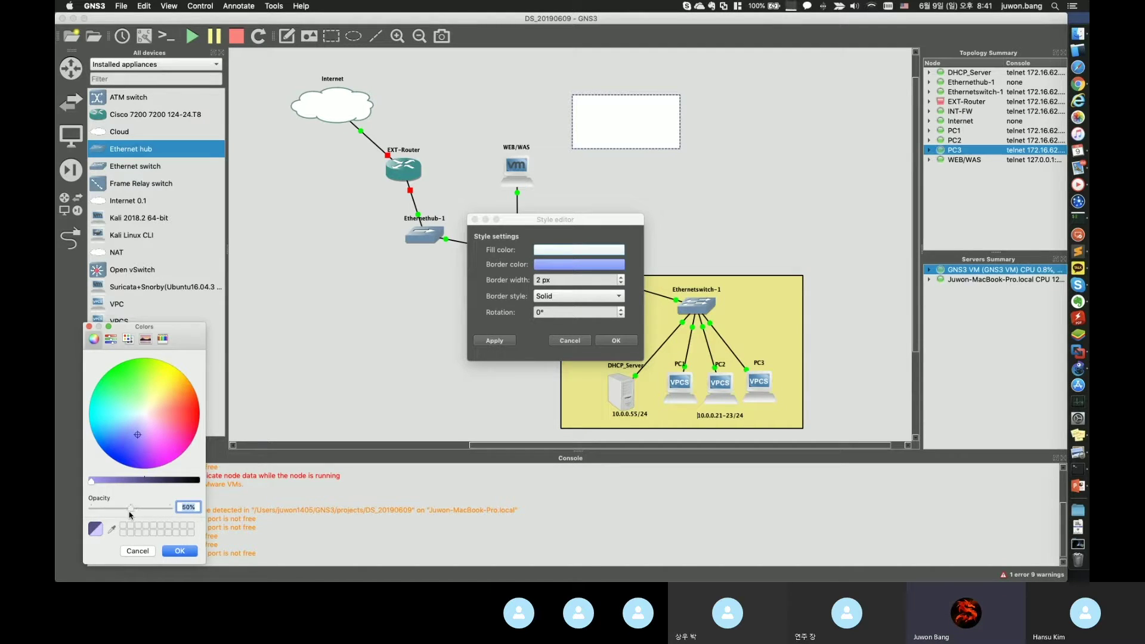
left_click(180, 552)
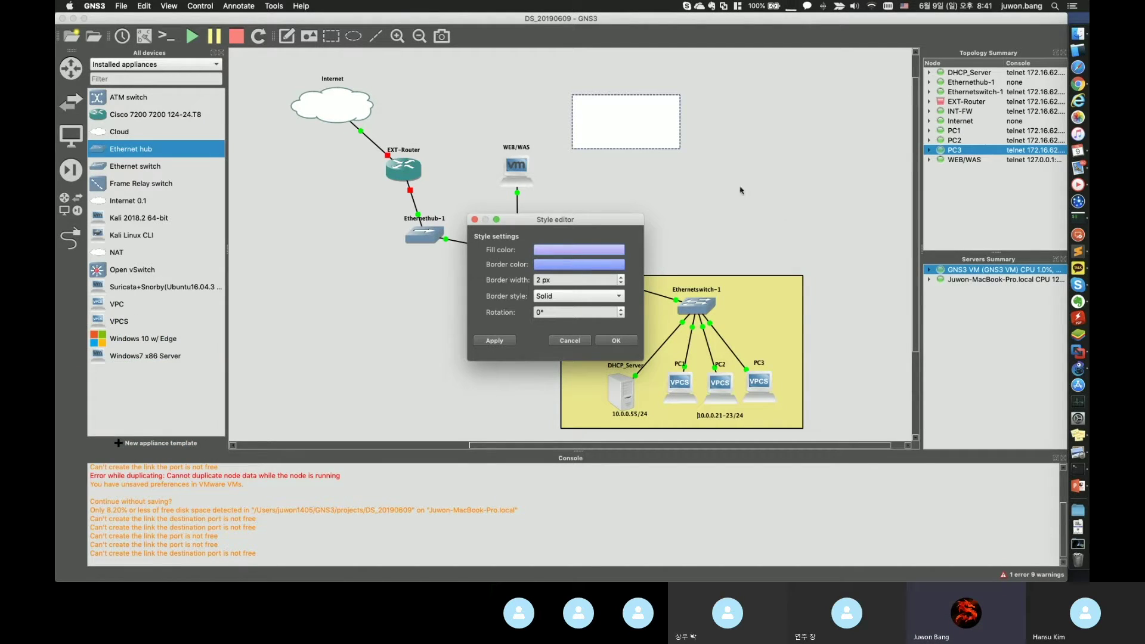
left_click(615, 340)
- Move the rectangle over WEB/WAS, lower it one layer, and reposition the DMZ label
left_click_drag(634, 112, 565, 189)
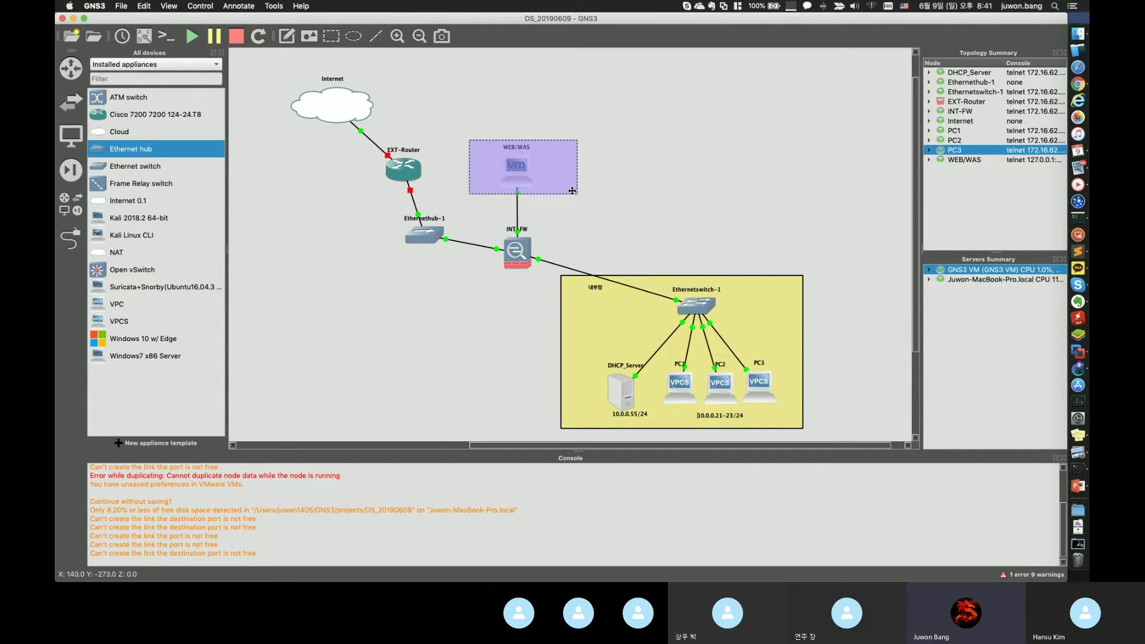
right_click(564, 187)
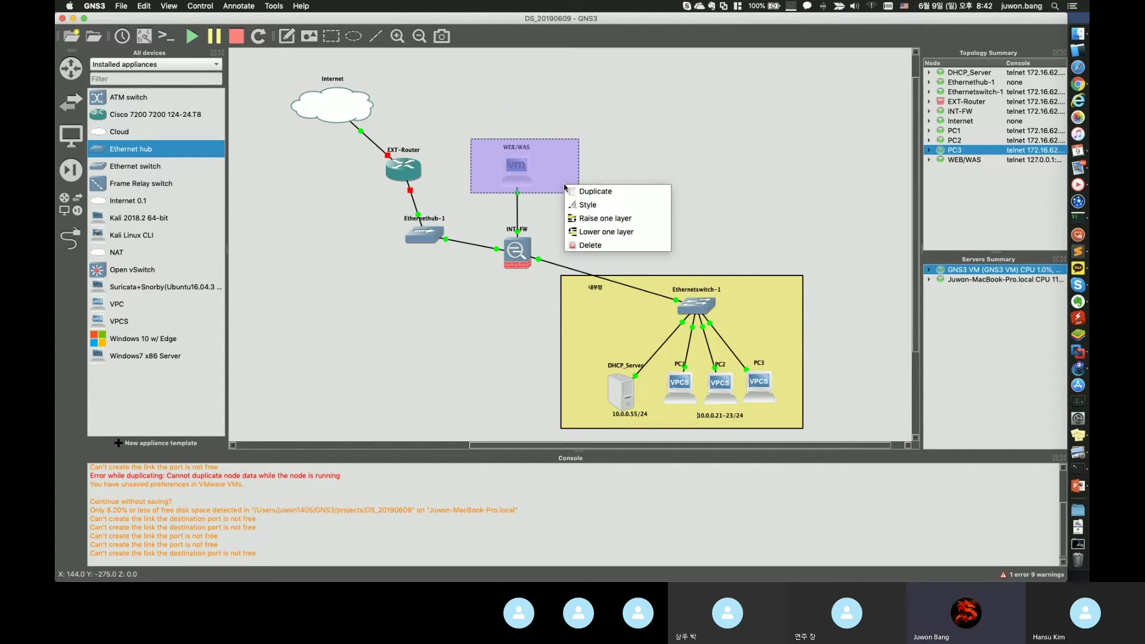
left_click(599, 232)
left_click(559, 324)
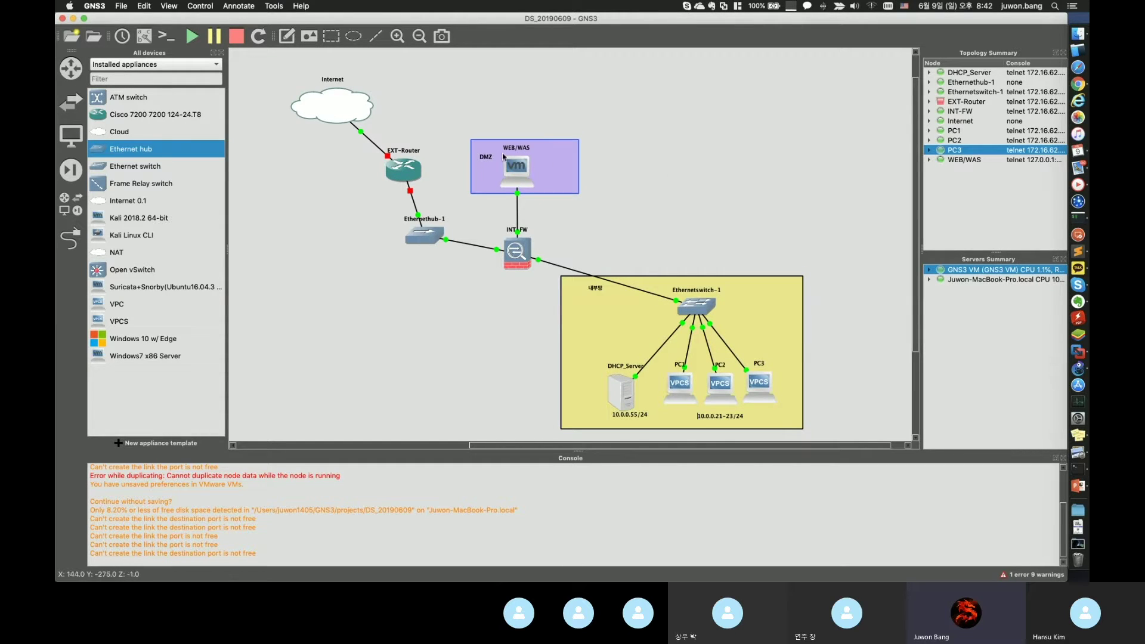
left_click_drag(486, 158, 484, 178)
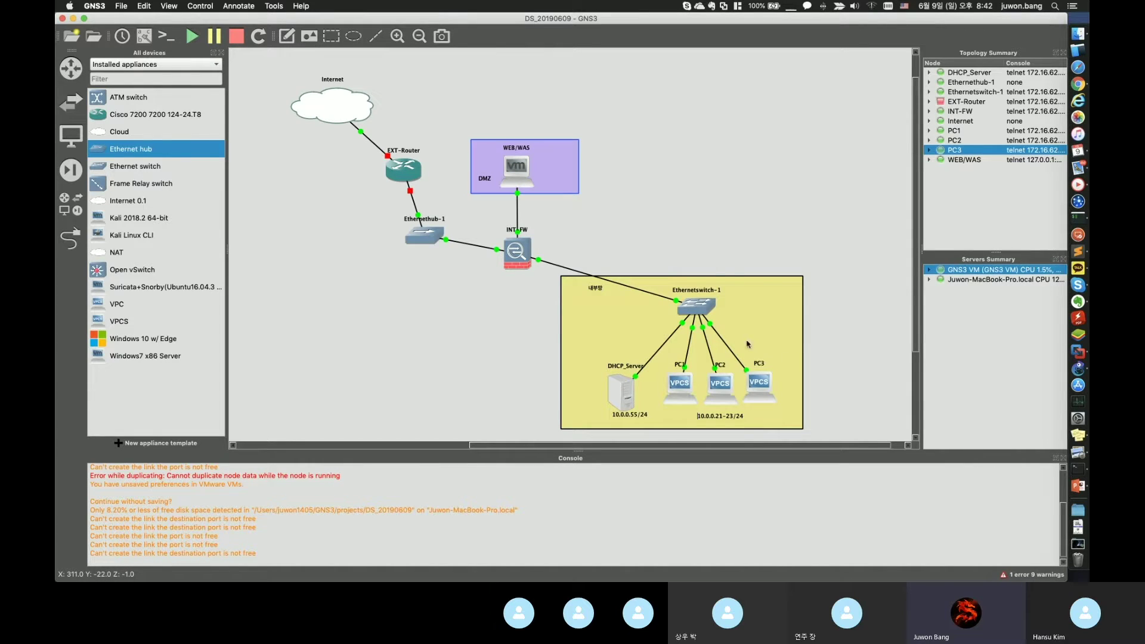
- Run ipconfig in the Windows 7 VM to confirm IPv4 10.0.0.31 and gateway 10.0.0.2
key("super+Tab")
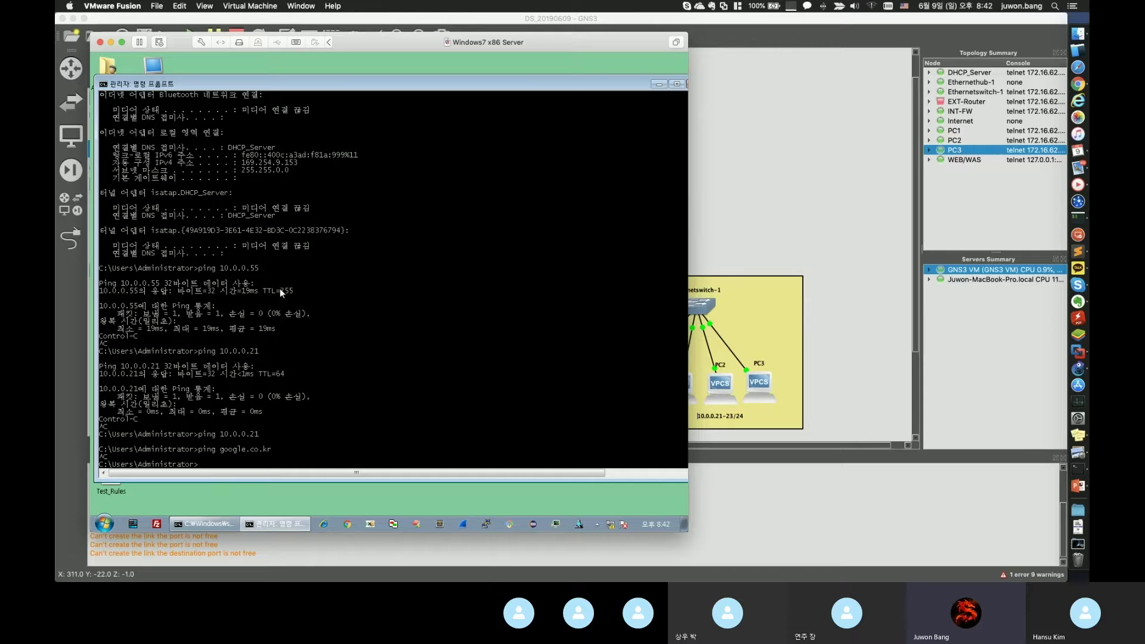
type("ipconfiug")
key("Return")
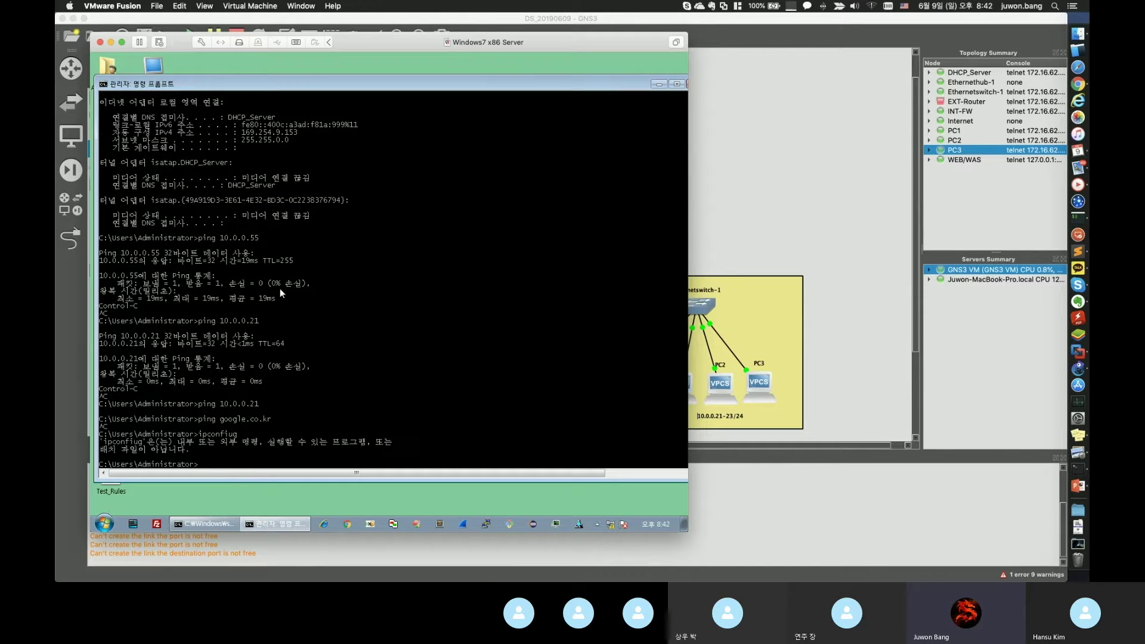
type("ipconfiug")
key("Return")
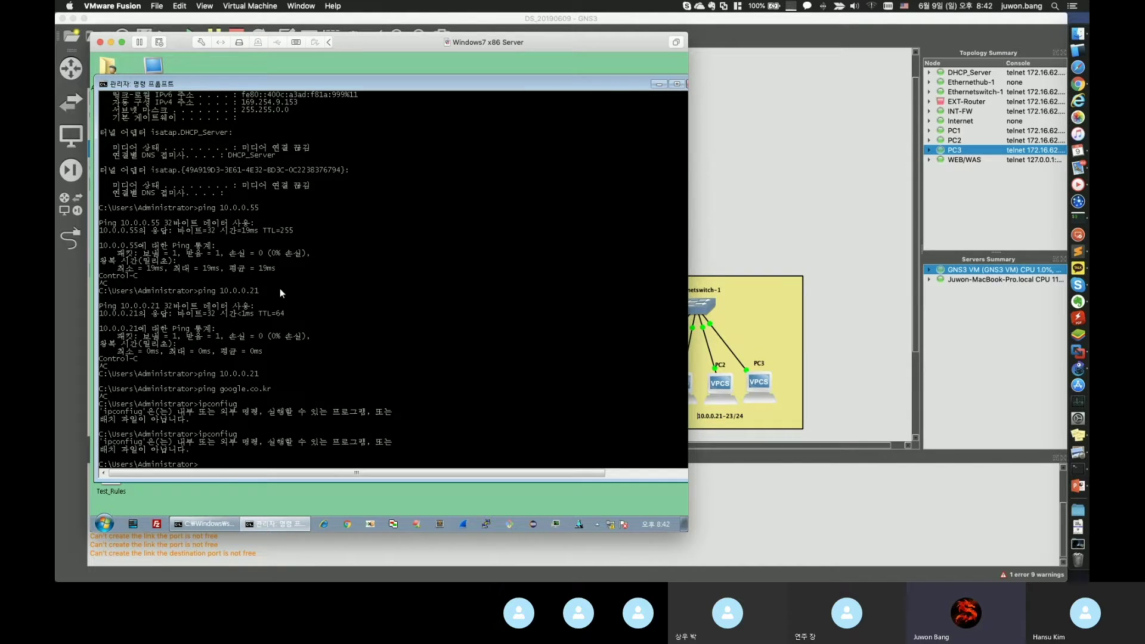
key("Return")
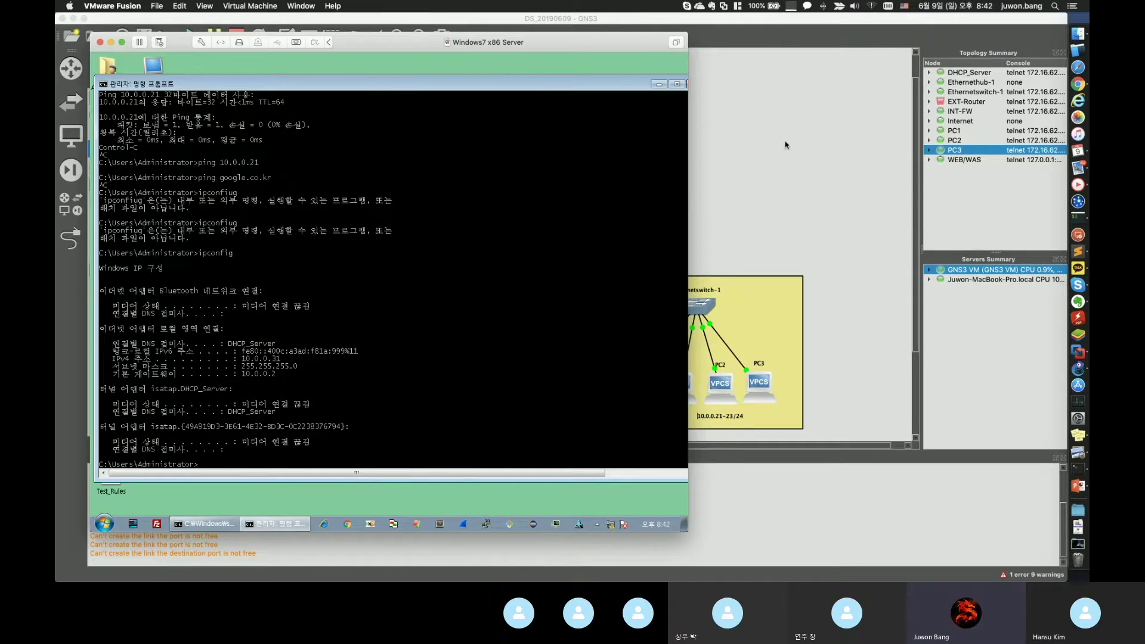
left_click(786, 145)
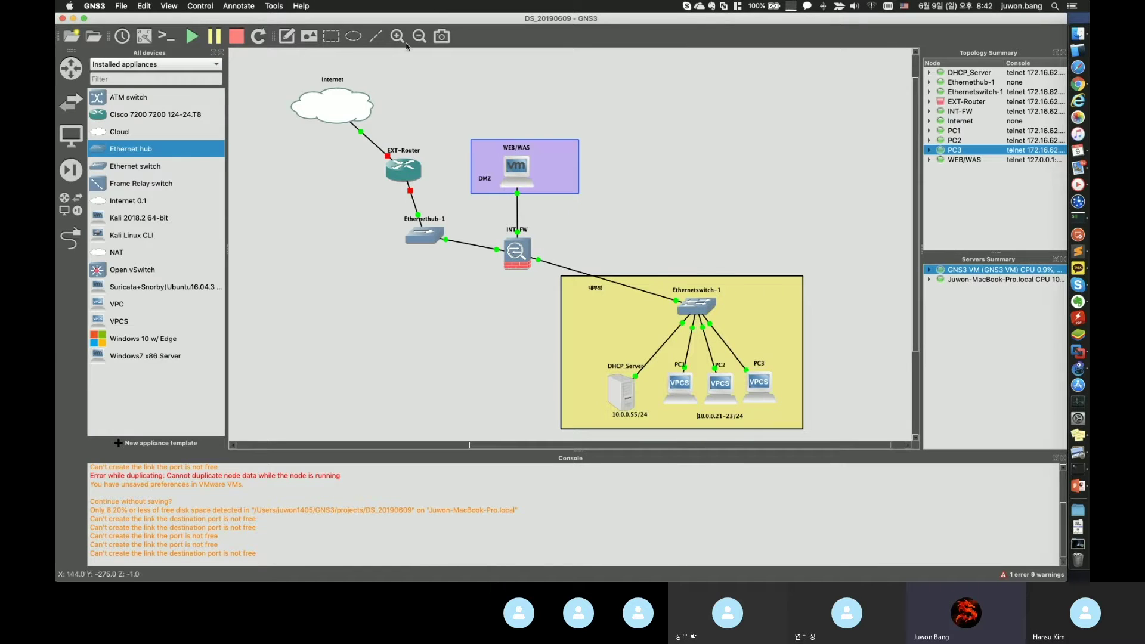
- Add a '10.0.0.31/24' note beside the WEB/WAS server in the DMZ
left_click(287, 36)
left_click(552, 181)
type("10.0.0.31/2")
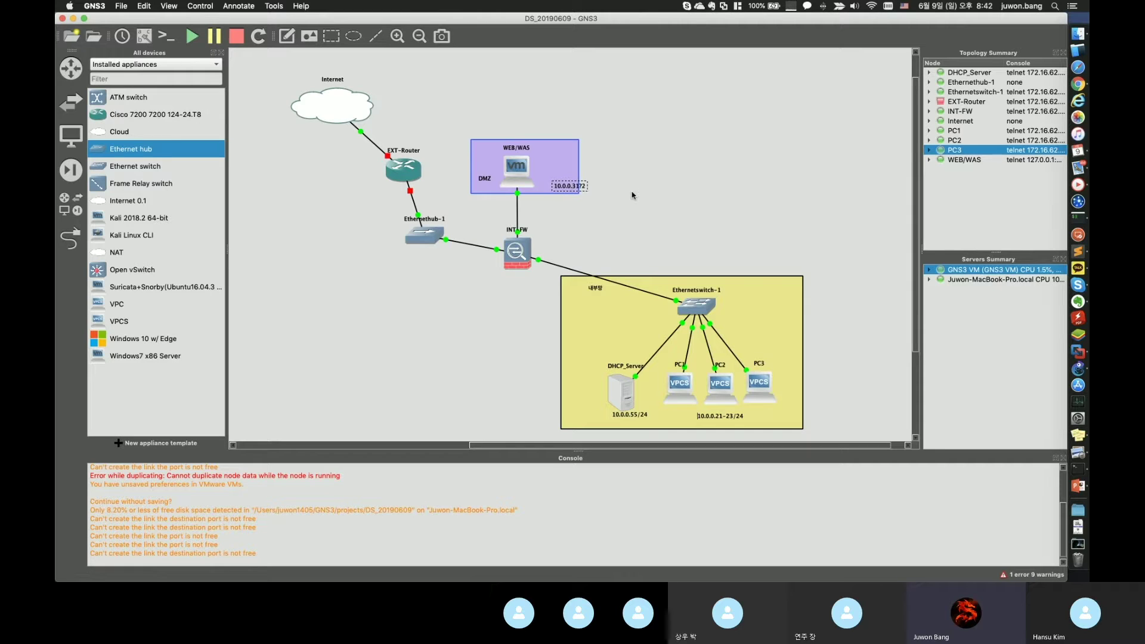
type("4")
left_click_drag(568, 187, 551, 185)
left_click(642, 134)
- Move Ethernethub-1 and EXT-Router further left and start EXT-Router
left_click_drag(431, 242, 406, 262)
left_click_drag(395, 179, 321, 192)
right_click(328, 193)
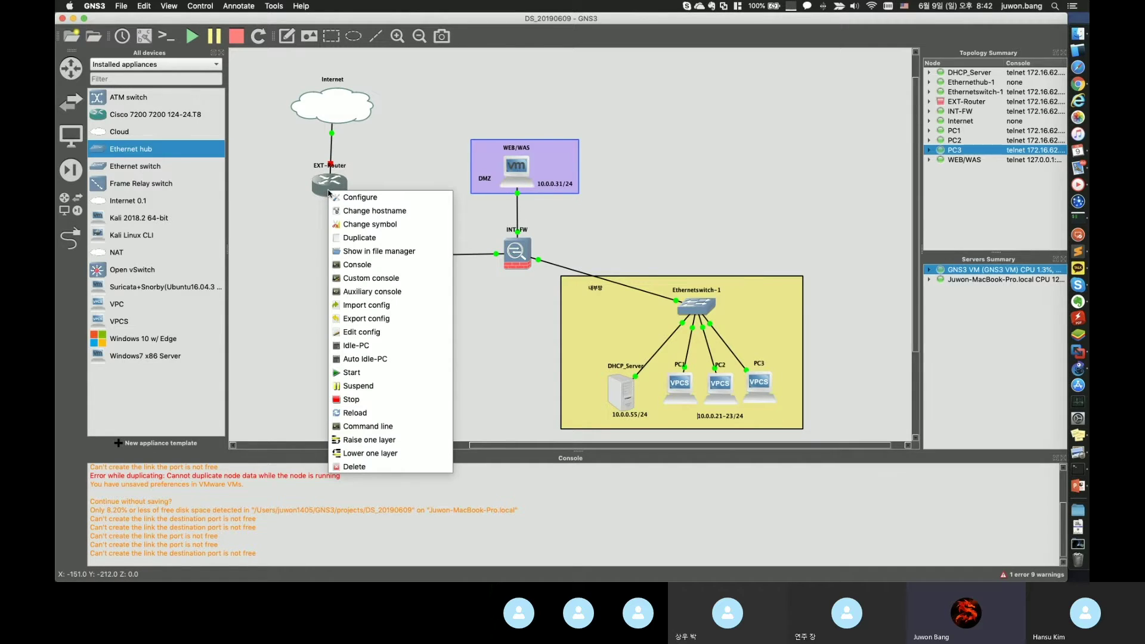
left_click(368, 372)
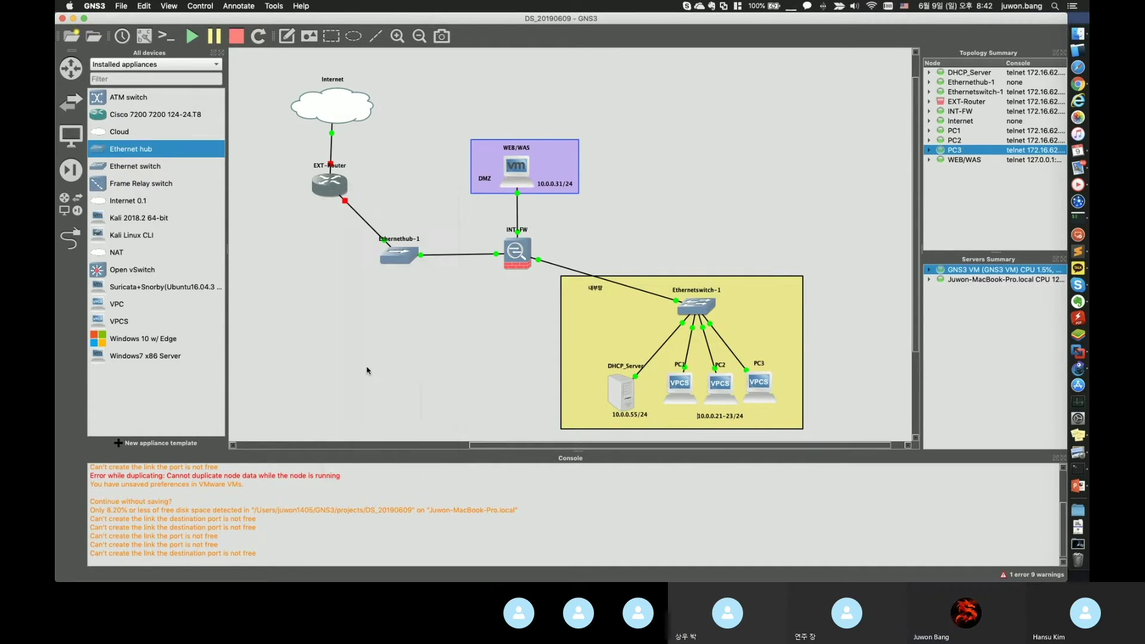
left_click_drag(331, 189, 332, 189)
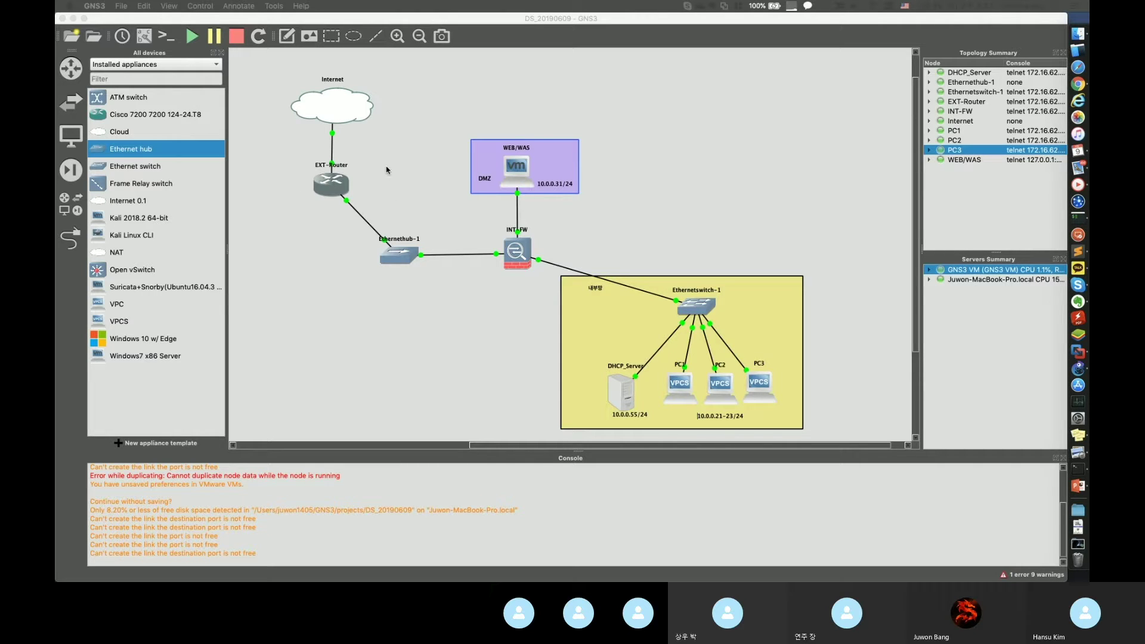
- Show interface labels and label the Internet cloud 'en8 192.168.0.50/24'
left_click(144, 37)
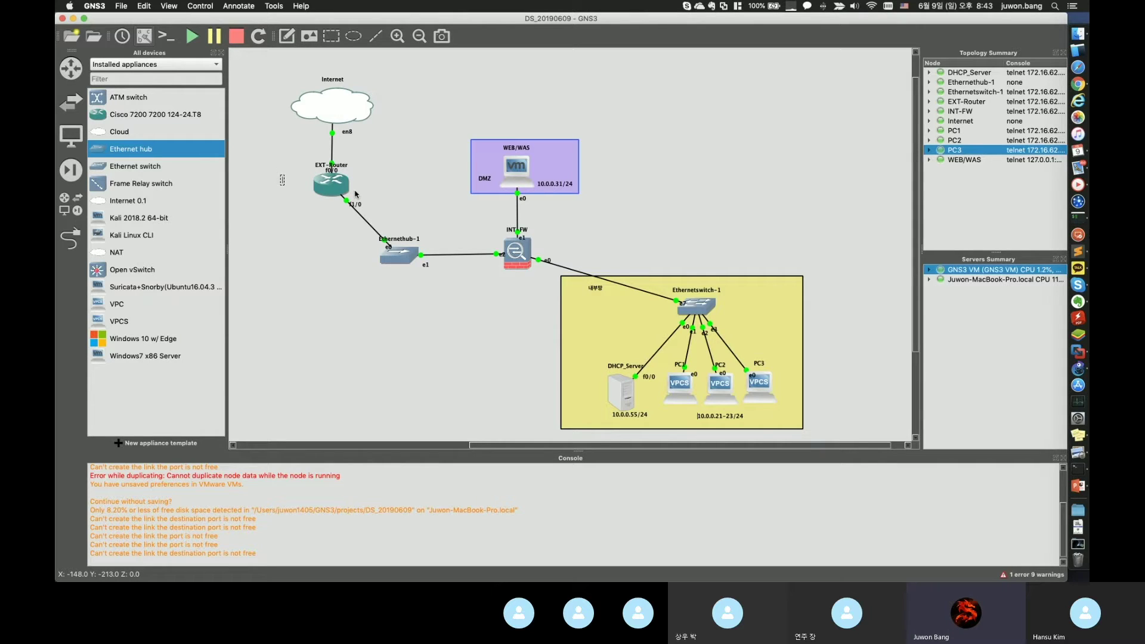
type("2.168.0.50/24")
left_click_drag(298, 185, 327, 112)
type("en8")
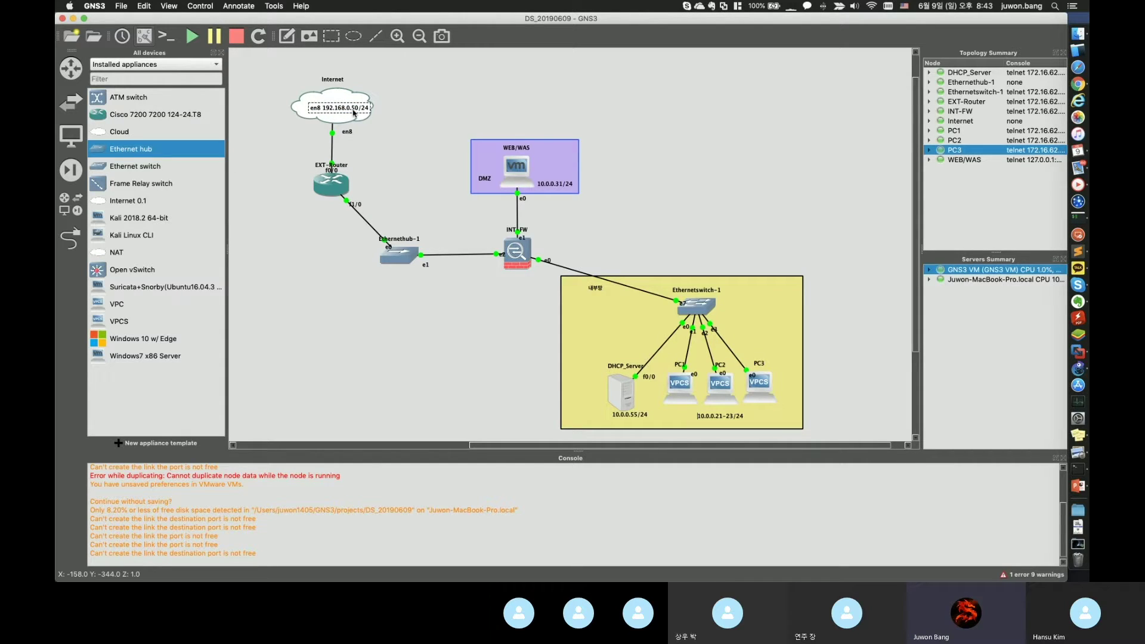
left_click(358, 137)
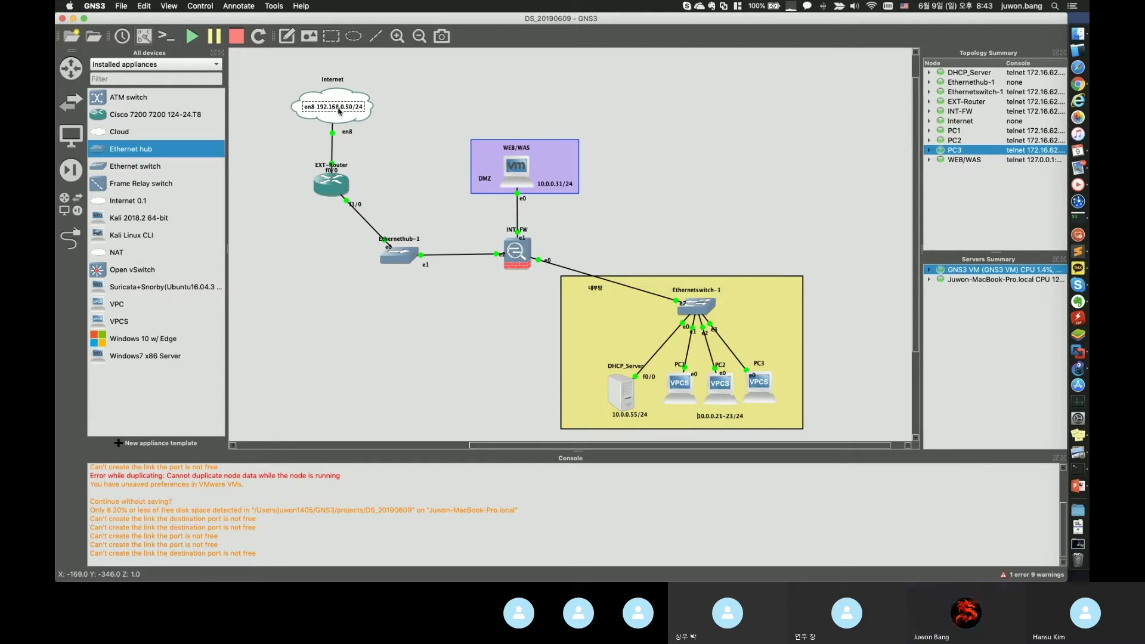
left_click(338, 250)
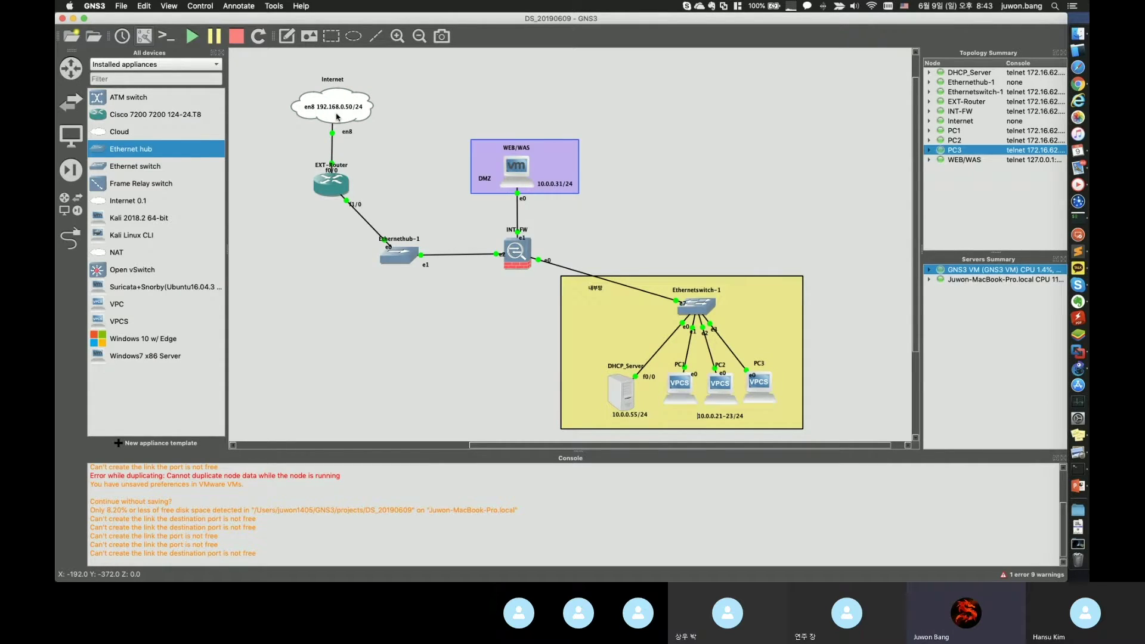
- Add a 192.168.0.52/24 note beside EXT-Router
mouse_move(337, 116)
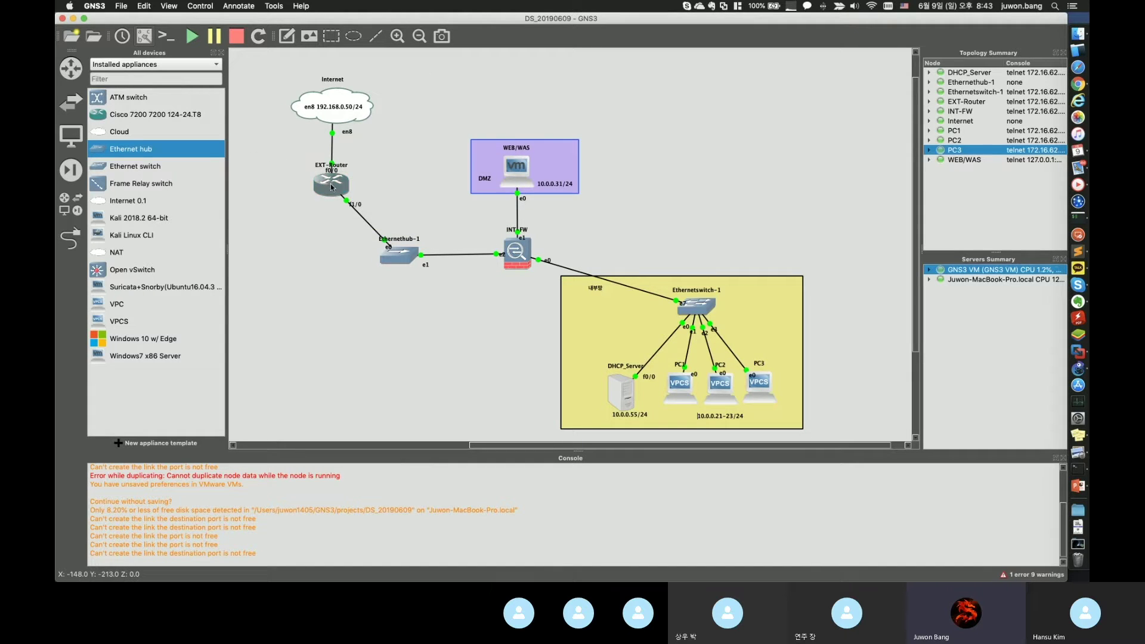
left_click_drag(329, 179, 332, 175)
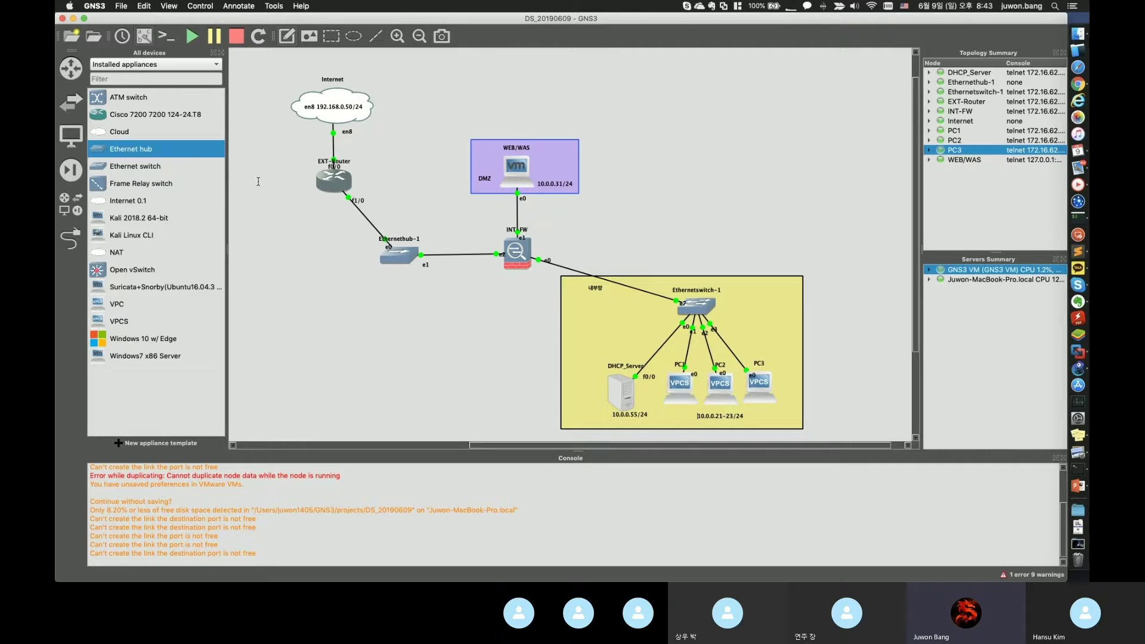
type("168.0.52/24")
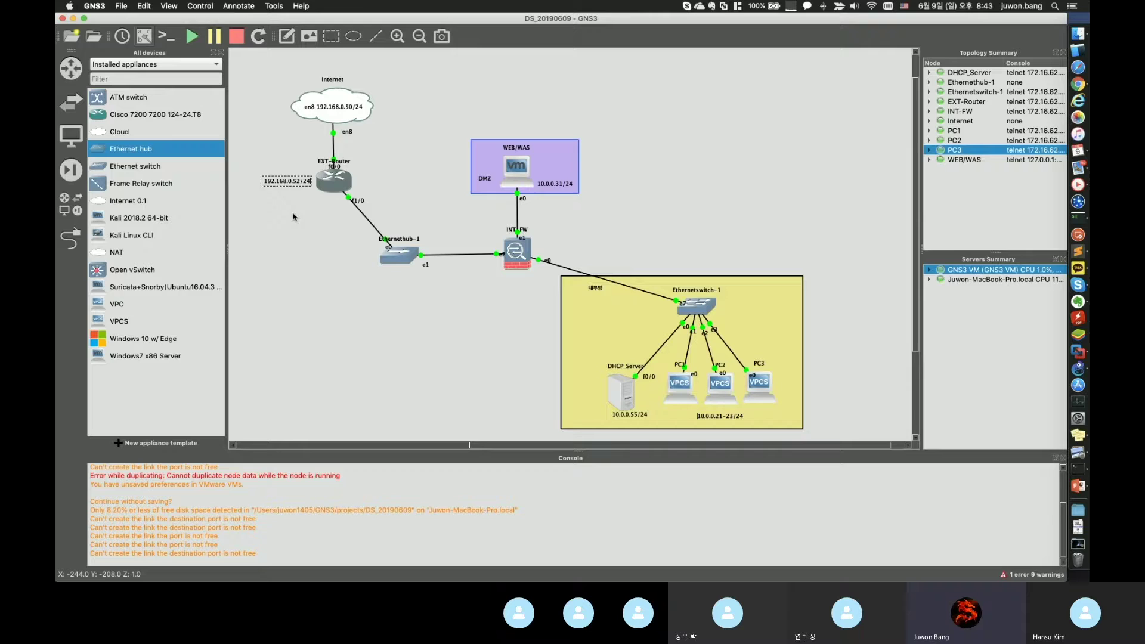
left_click_drag(280, 185, 279, 168)
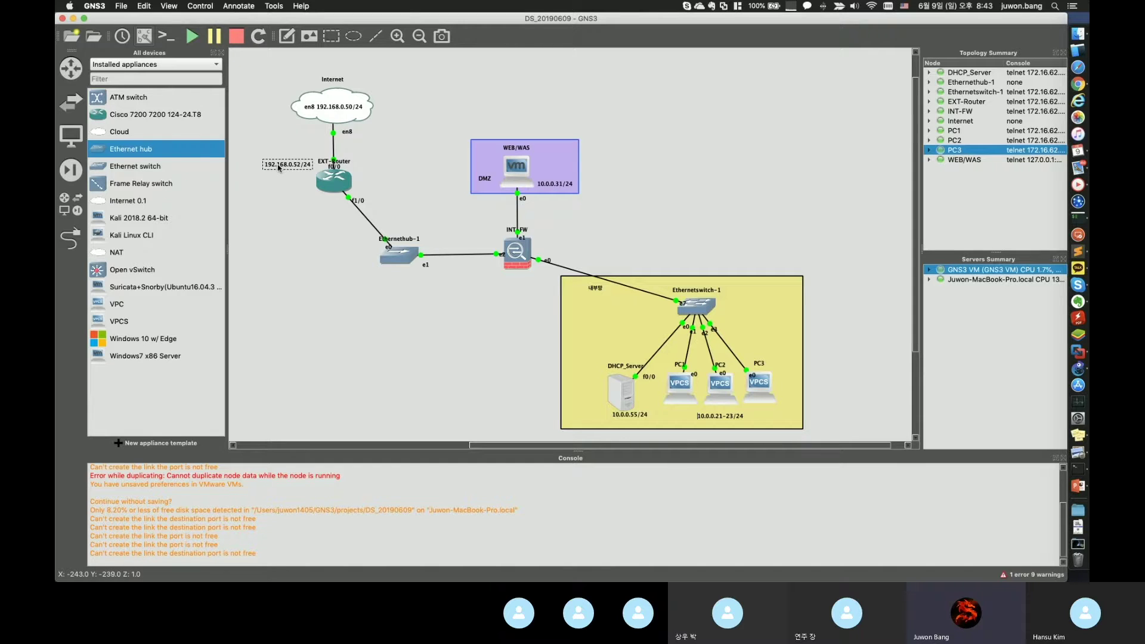
- Duplicate the 192.168.0.52/24 note and edit the copy to 10.0.0.2/24 near f1/0
right_click(279, 167)
left_click(296, 173)
left_click_drag(295, 178, 374, 193)
double_click(376, 193)
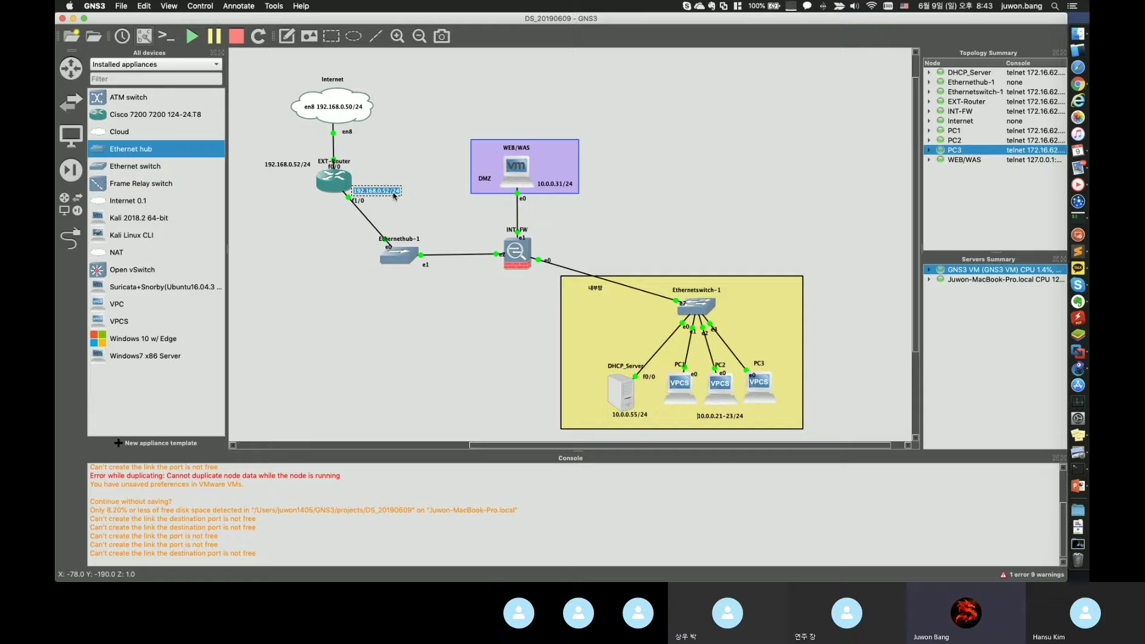
key("Left")
key("shift+Right")
key("shift+Right")
key("shift+Right")
key("shift+Right")
key("shift+Right")
key("shift+Right")
key("shift+Right")
key("shift+Right")
key("shift+Right")
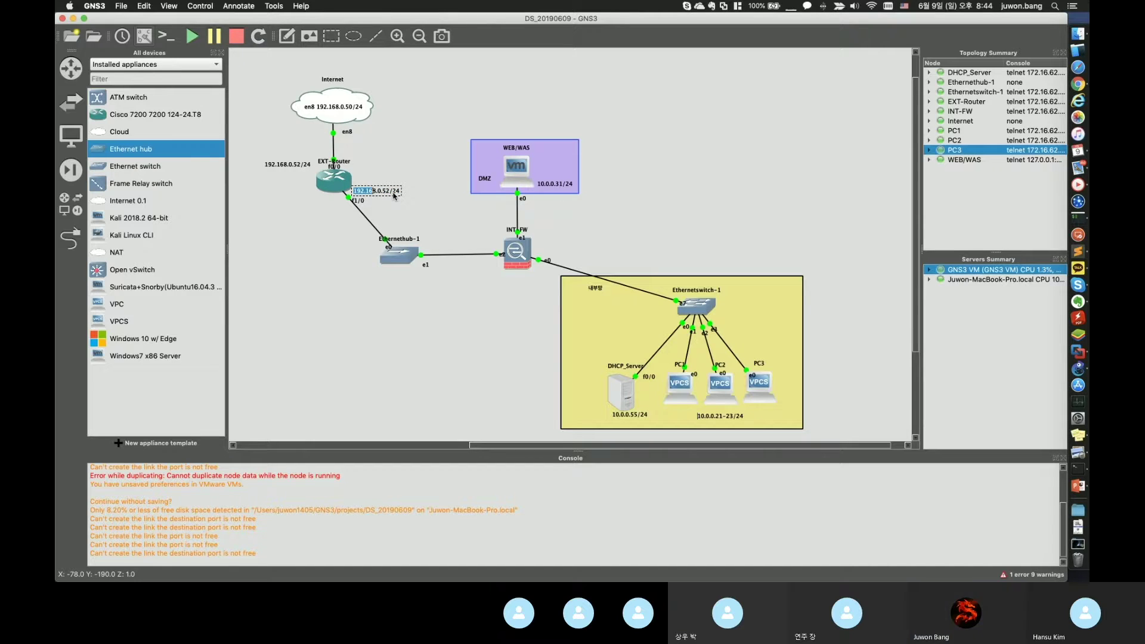
type("10.0.0")
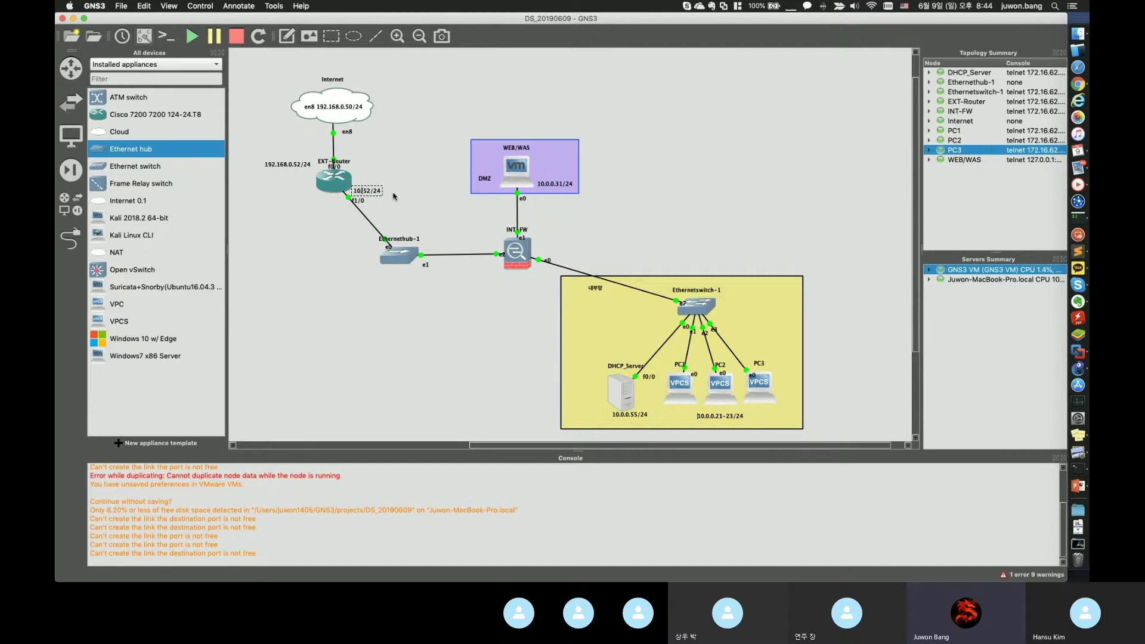
key("Delete")
type(".0")
key("BackSpace")
left_click(410, 198)
- Fine-tune the positions of the 10.0.0.2/24 and 192.168.0.52/24 notes
left_click(385, 191)
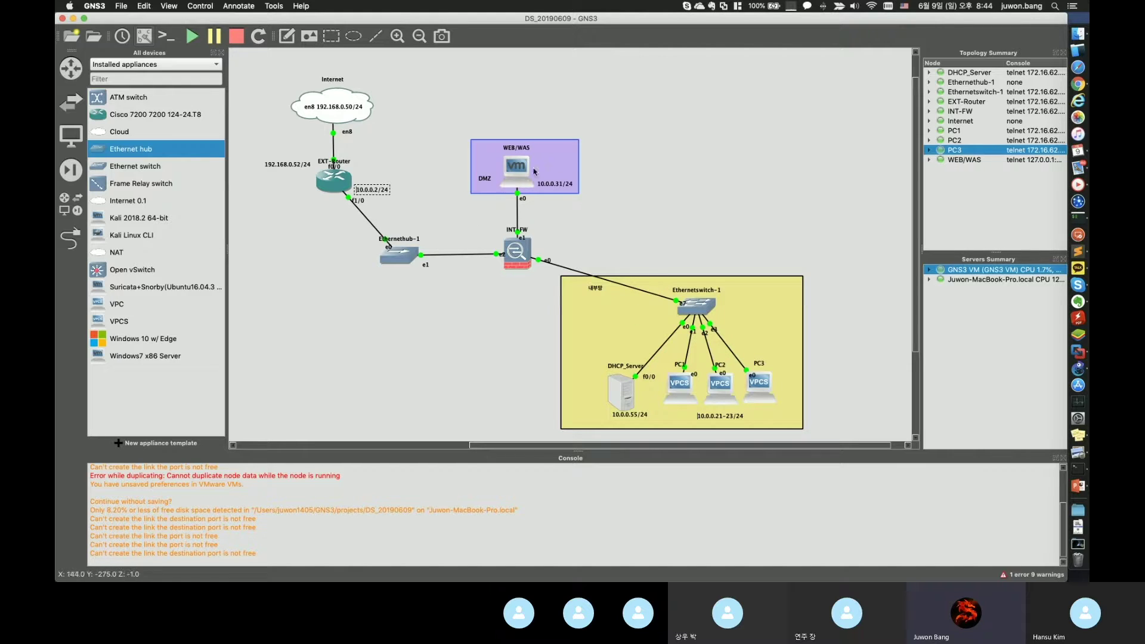
left_click_drag(360, 195, 358, 192)
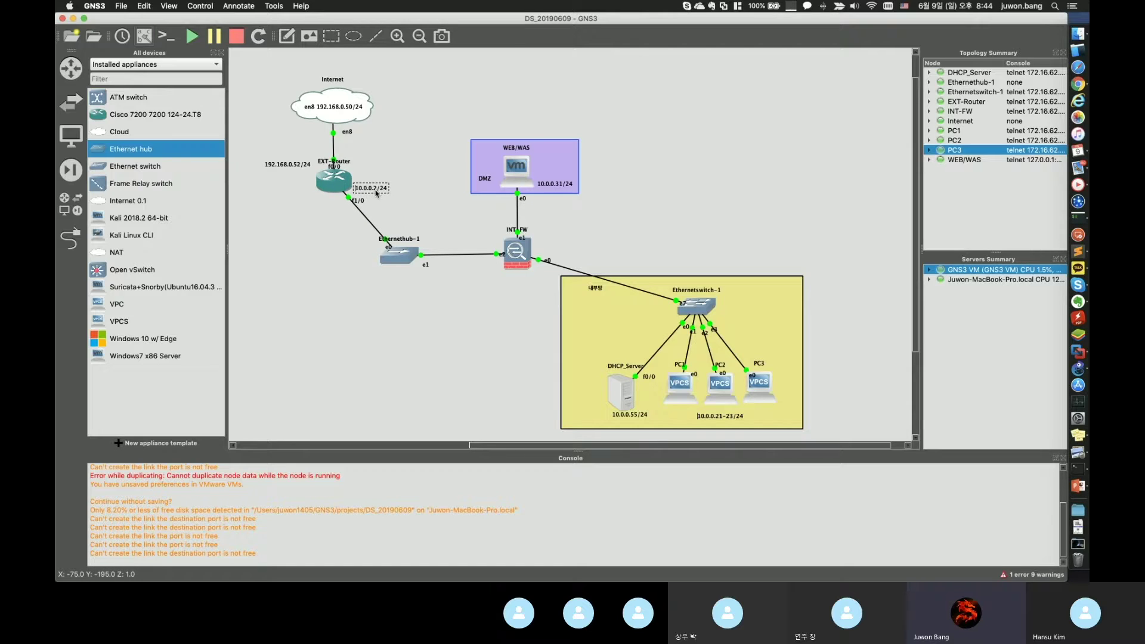
left_click_drag(316, 161, 319, 162)
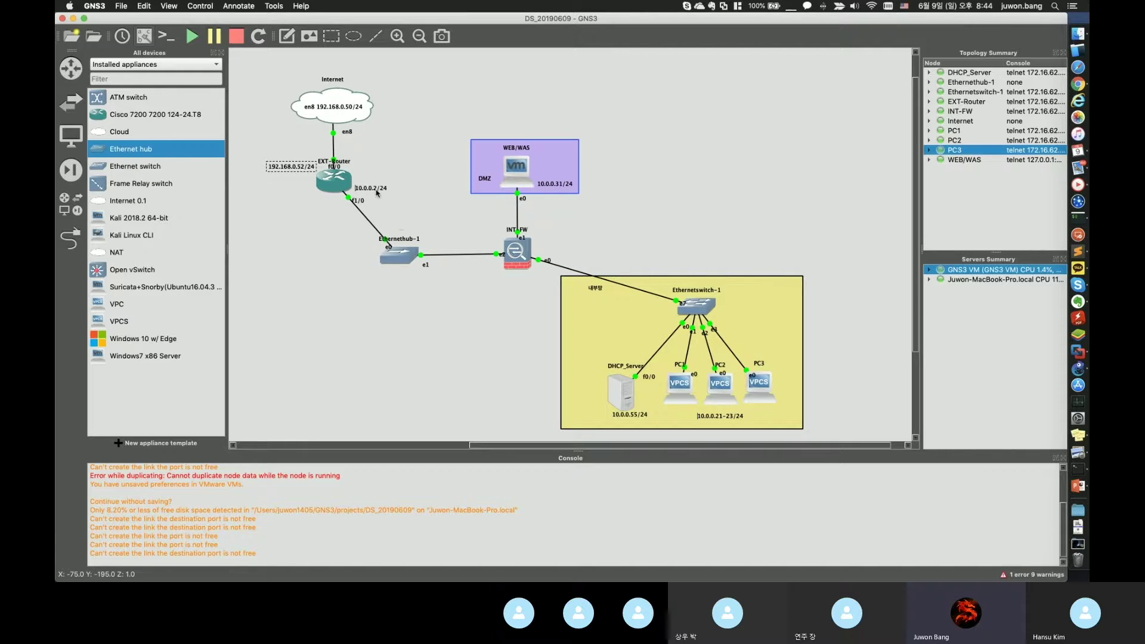
left_click(338, 182)
- Open EXT-Router's console, review 'show run', and enter 'conf t' global configuration mode
double_click(338, 182)
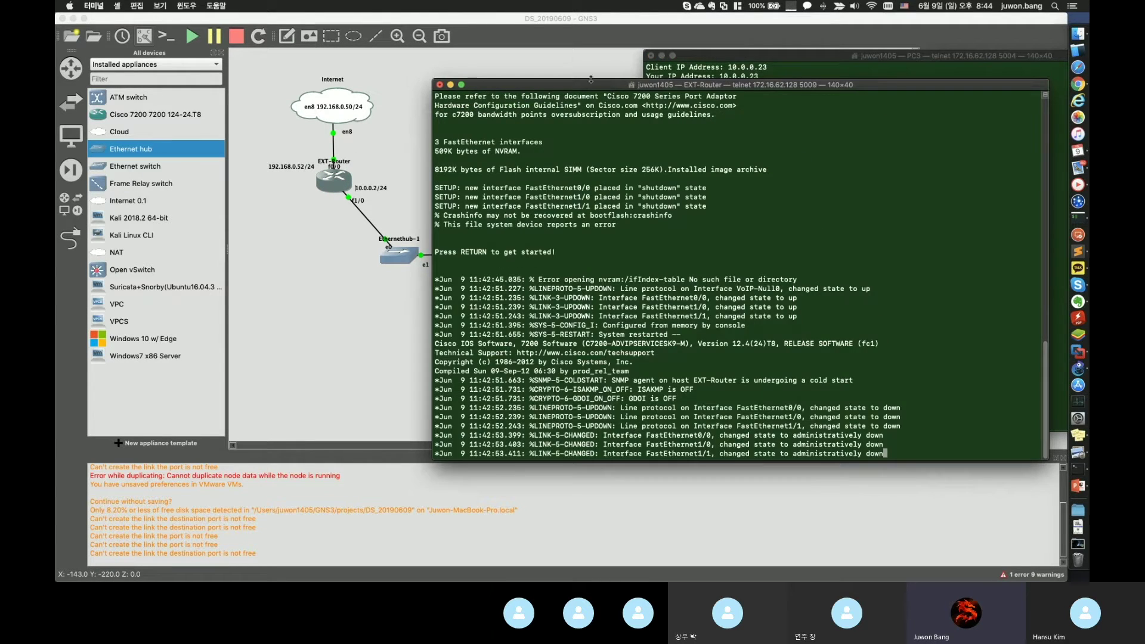
left_click(574, 58)
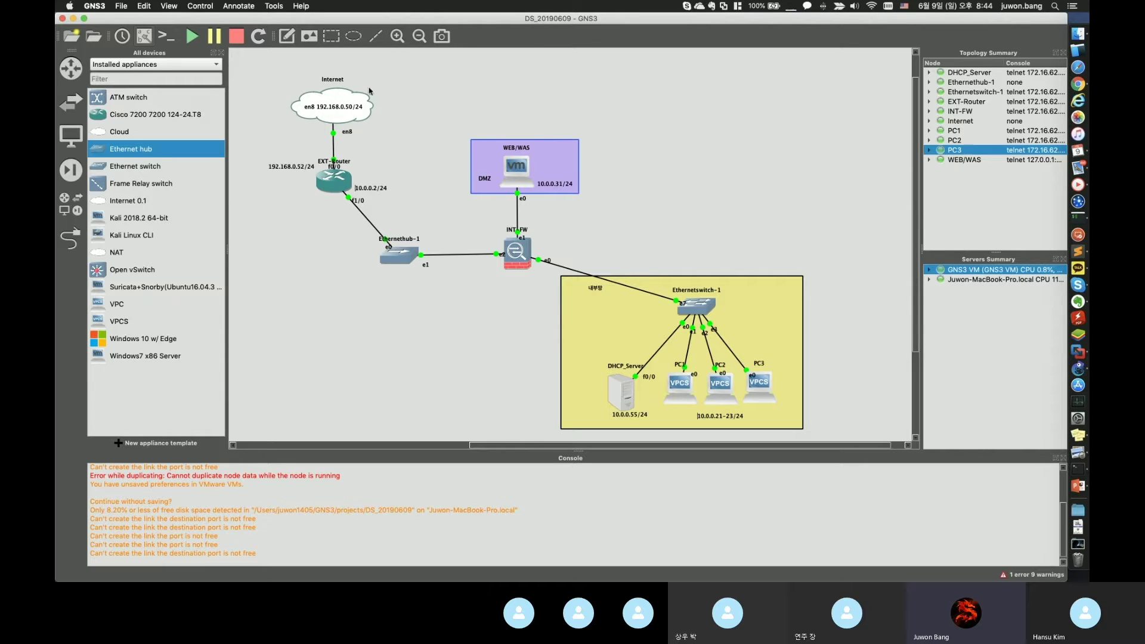
key("super+Tab")
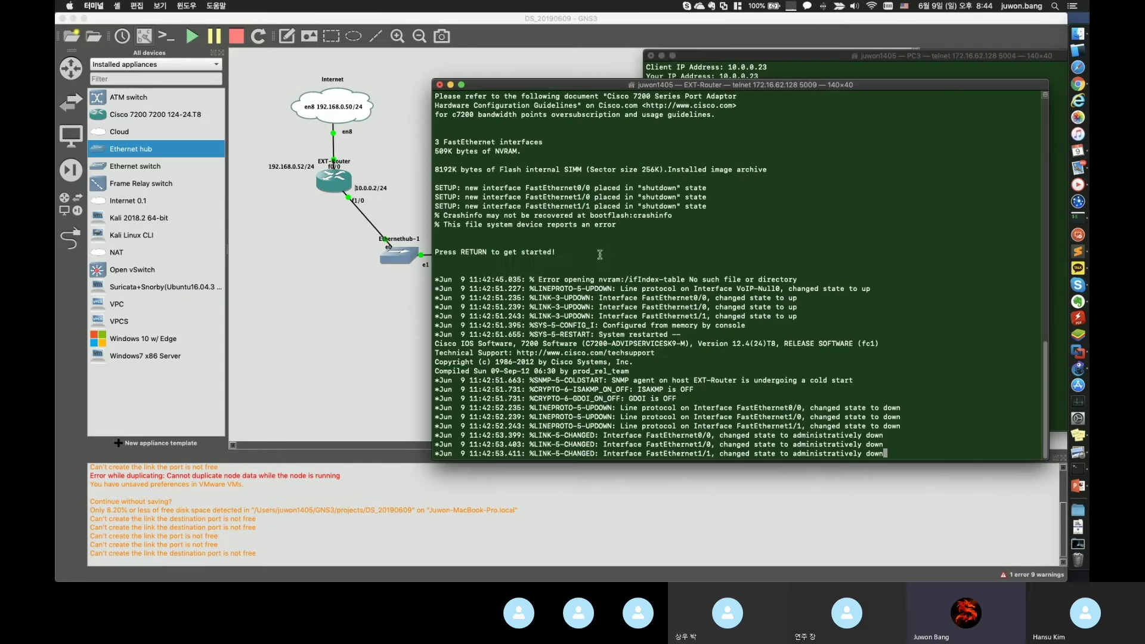
key("Return")
key("Return")
key("Return")
key("Return")
key("Return")
key("Return")
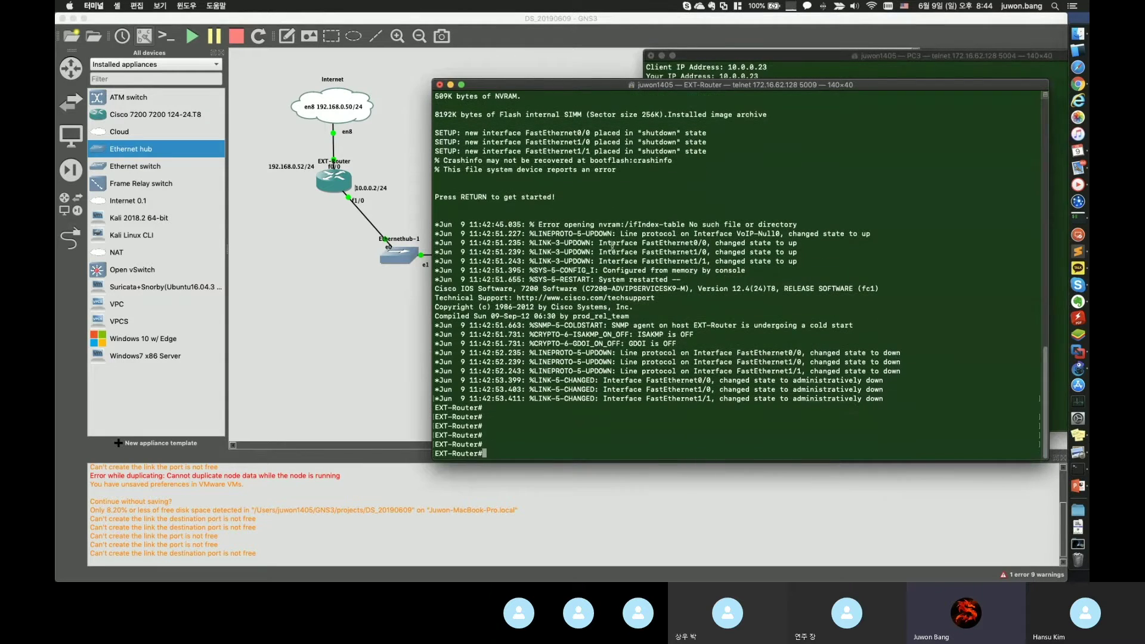
type("show run")
key("Return")
key("space")
key("space")
key("space")
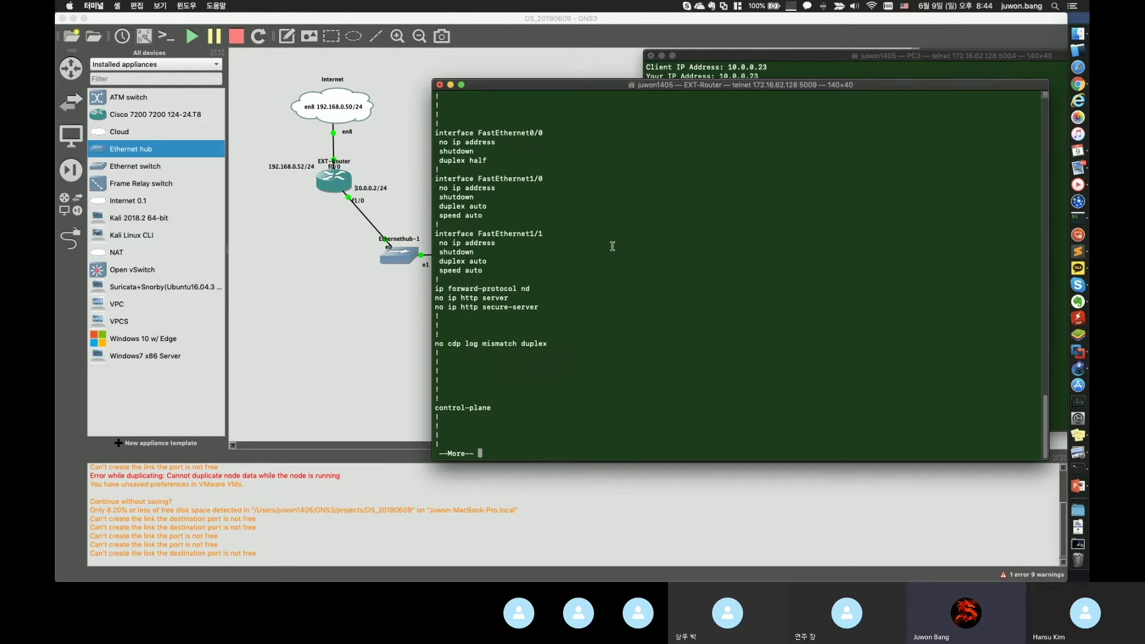
key("Return")
key("Return")
key("Return")
type("conf t")
key("Return")
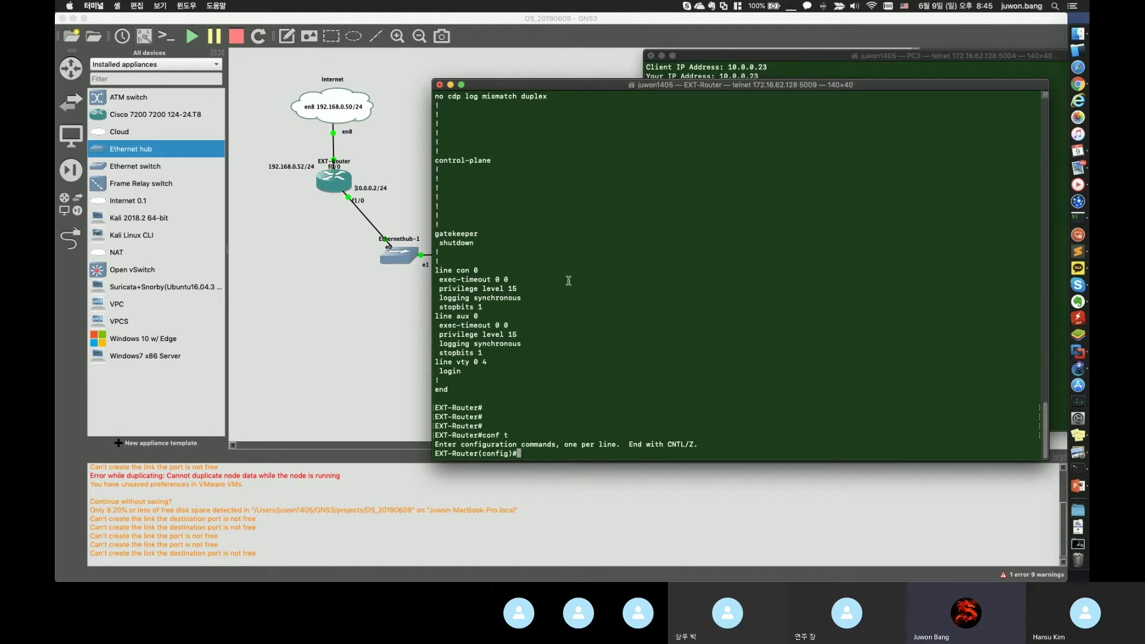
- Configure FastEthernet0/0 with 192.168.0.52 255.255.255.0, ip nat outside, and no shut
type("int fa 0/0")
key("Return")
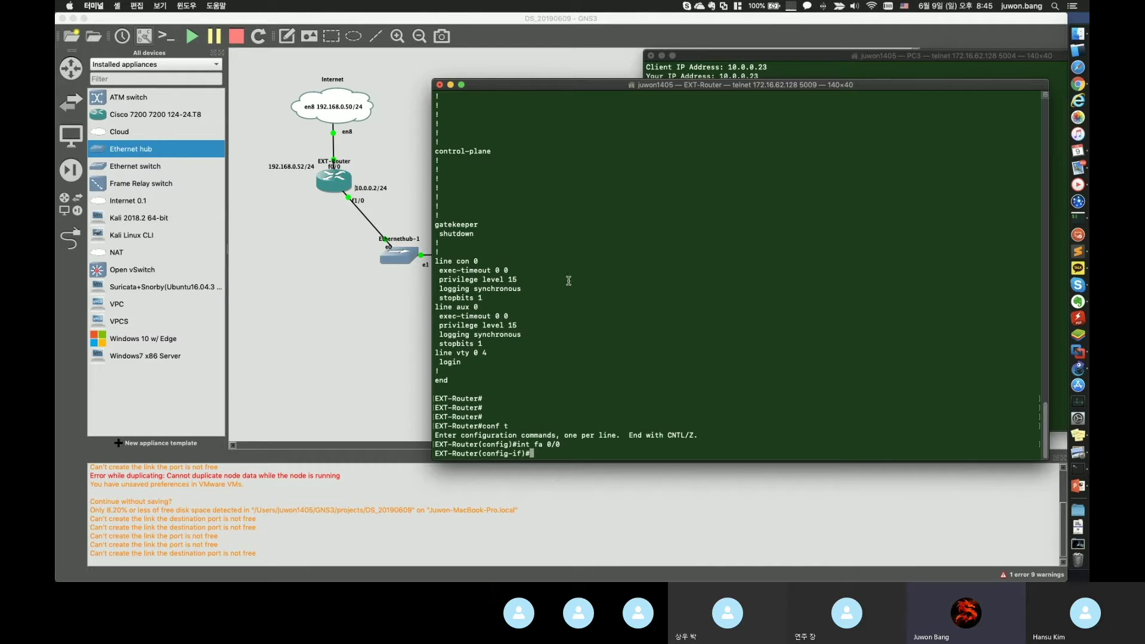
type("ip address 192.168.0.52 255.255.255.0")
key("Return")
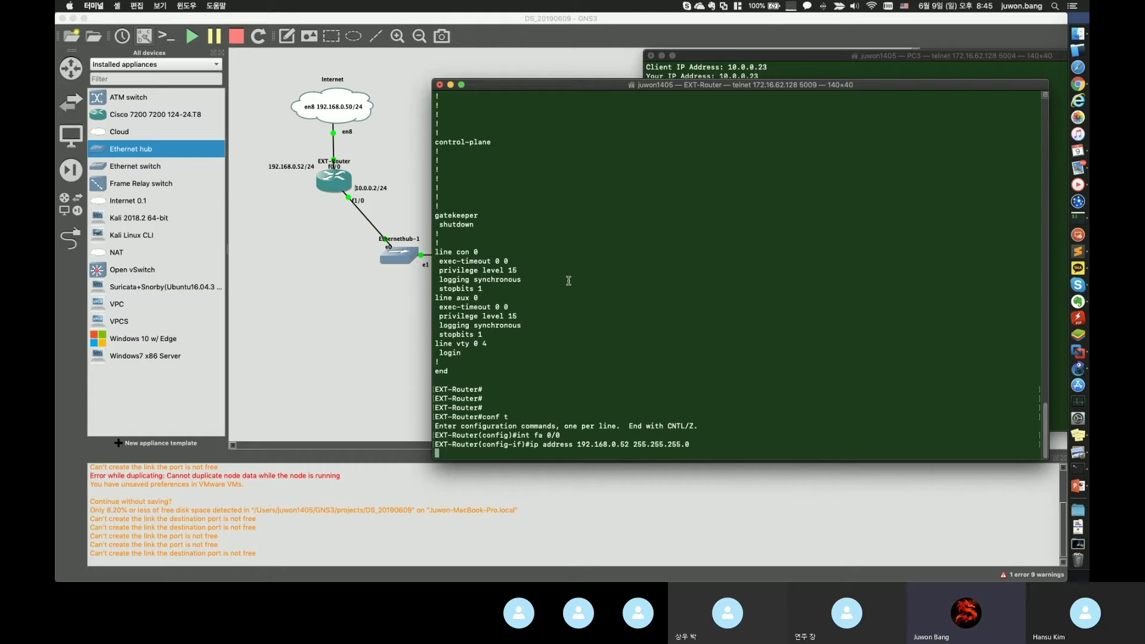
type("ip nat outside")
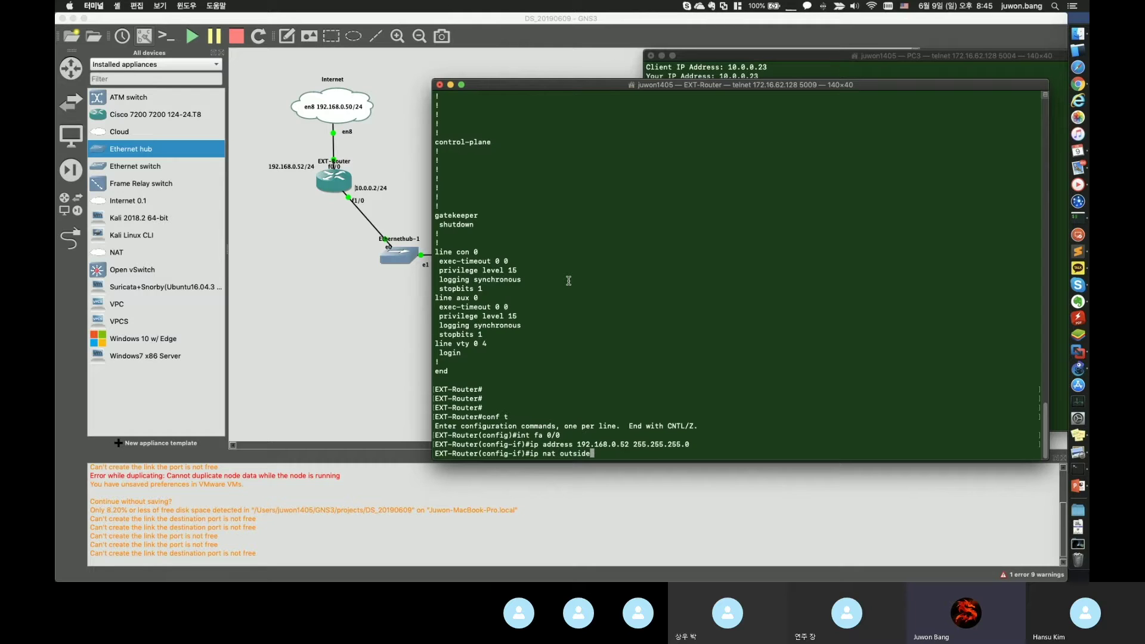
key("Return")
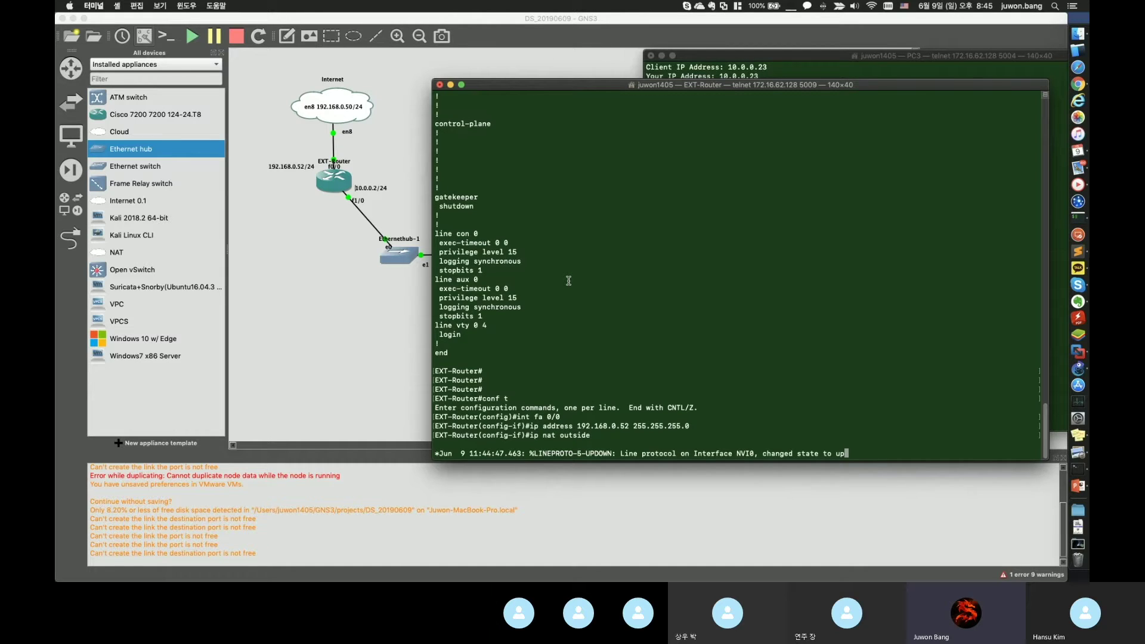
key("Return")
key("Return")
type("no shut")
key("Return")
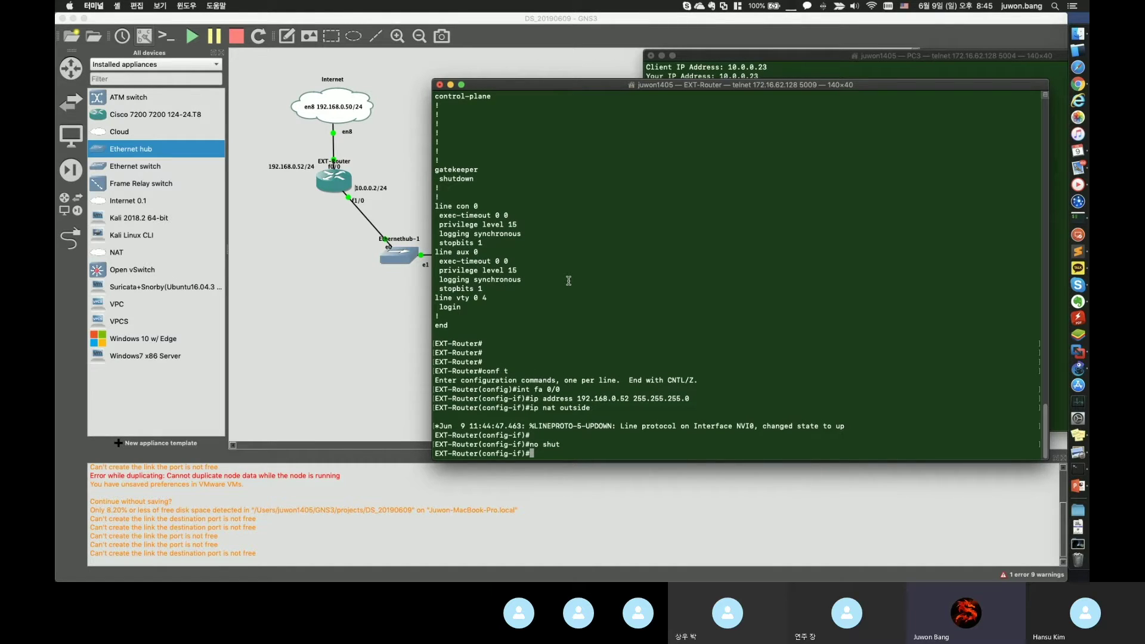
key("Return")
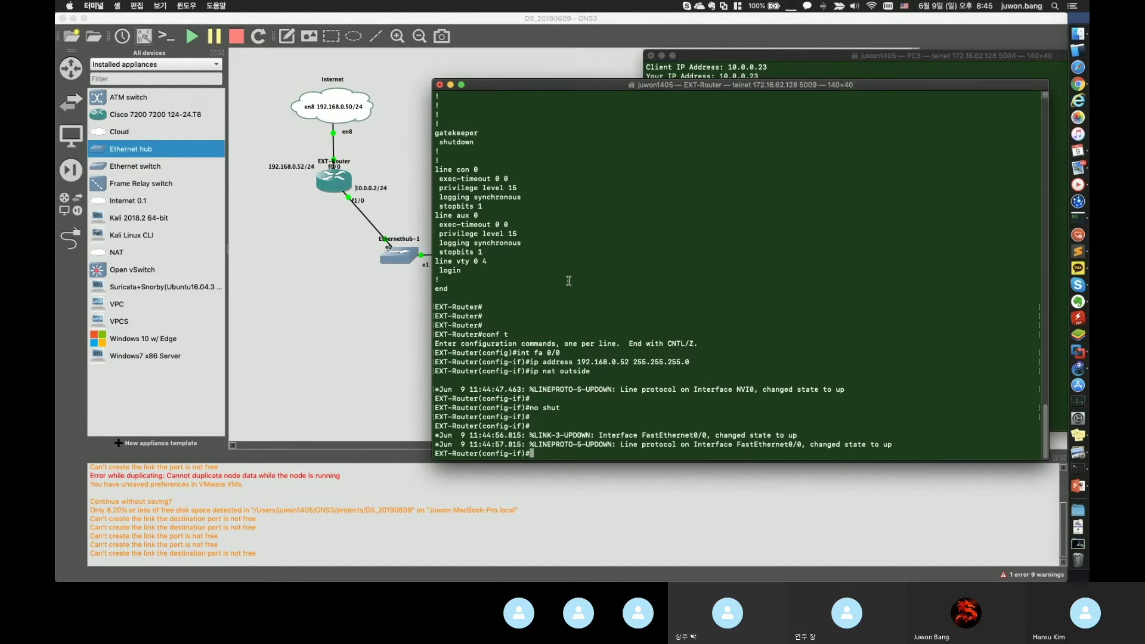
key("Return")
type("ex")
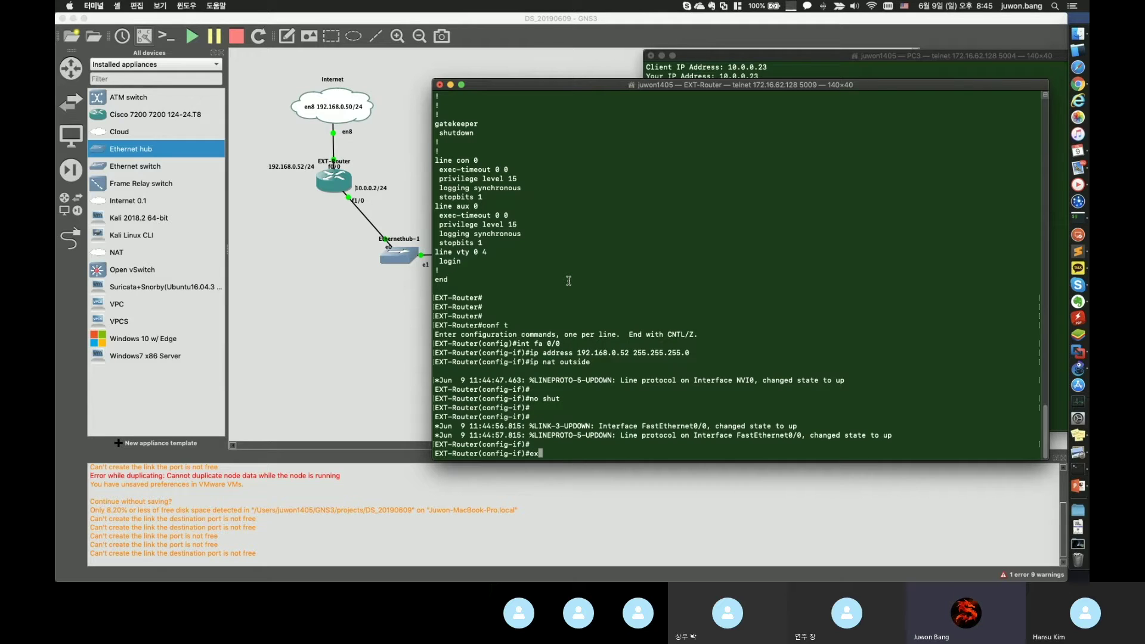
key("Return")
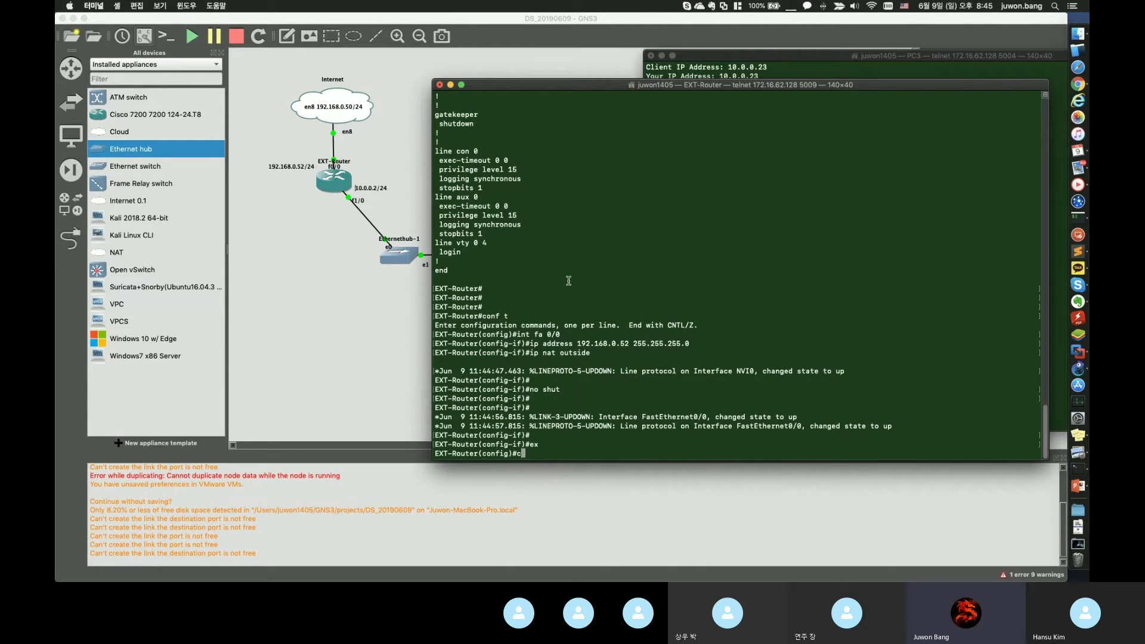
- Configure FastEthernet1/0 with 10.0.0.2/24, ip nat inside, and no shut
type("int fa 0")
key("BackSpace")
type("1/0")
key("Return")
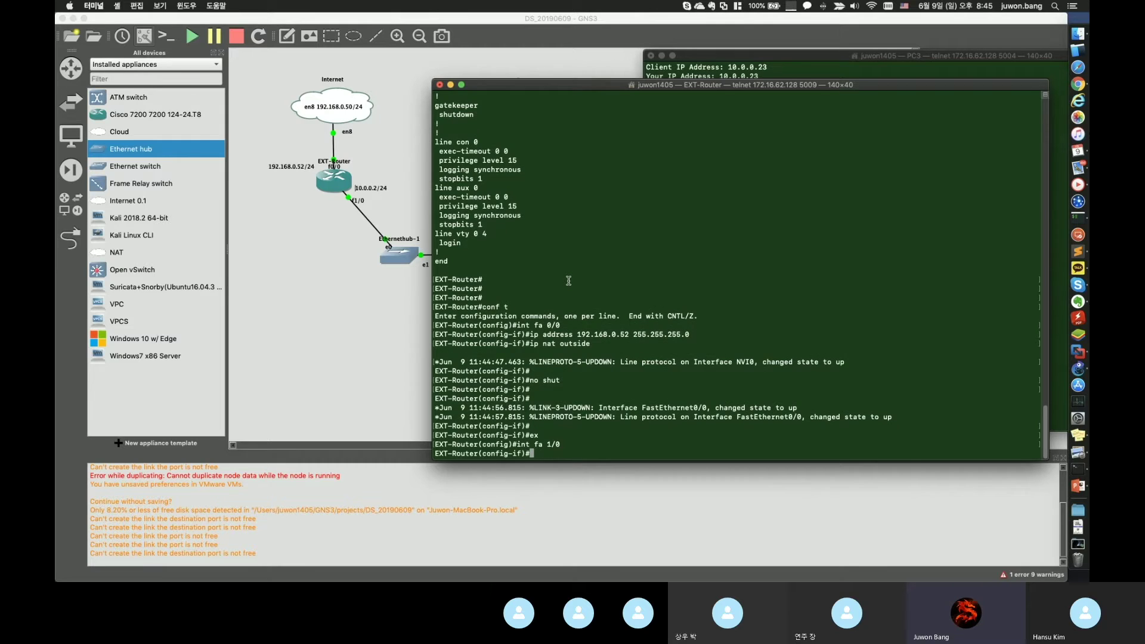
type("ip add")
type("ress 10.0.0.2")
type(" 2552")
type(".255.255.")
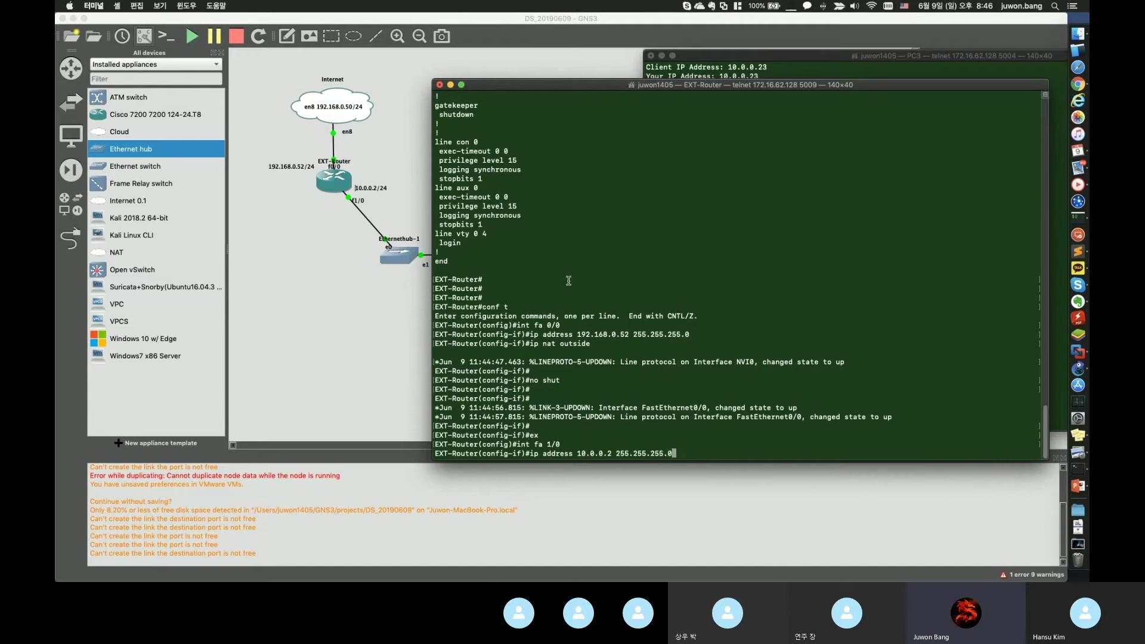
type("0")
key("Return")
type("ip nat inside")
key("Return")
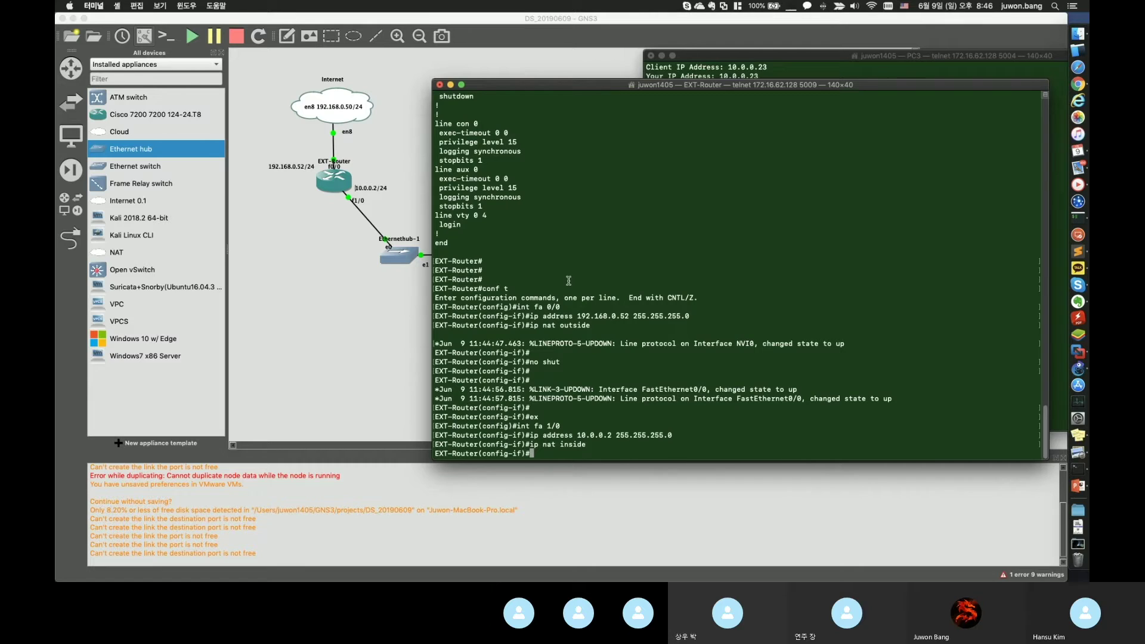
type("no shut")
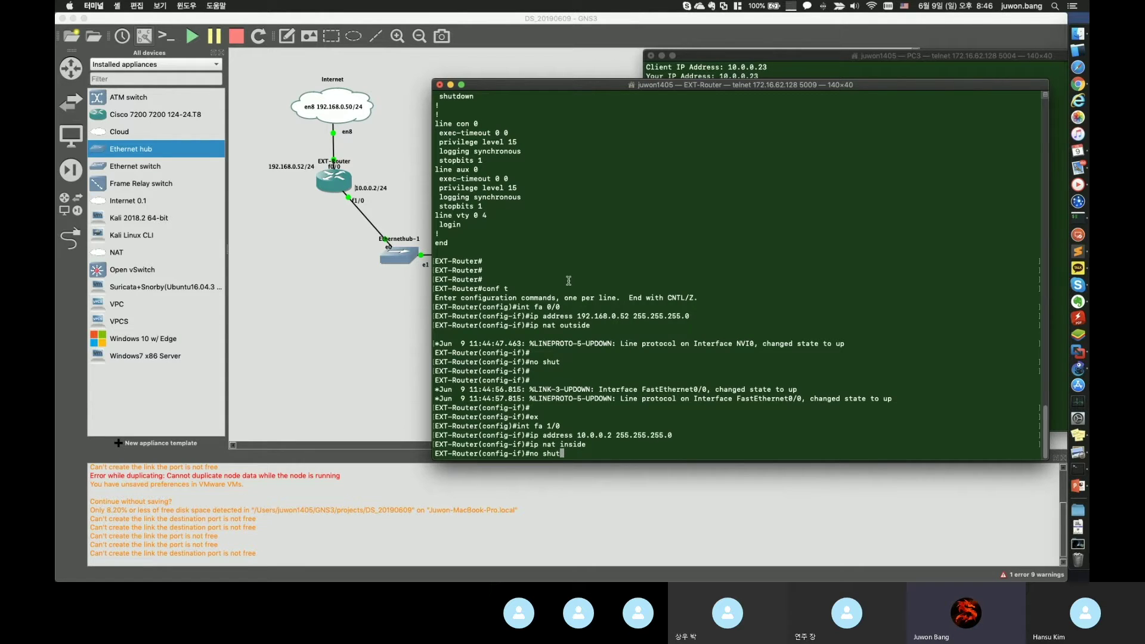
key("Return")
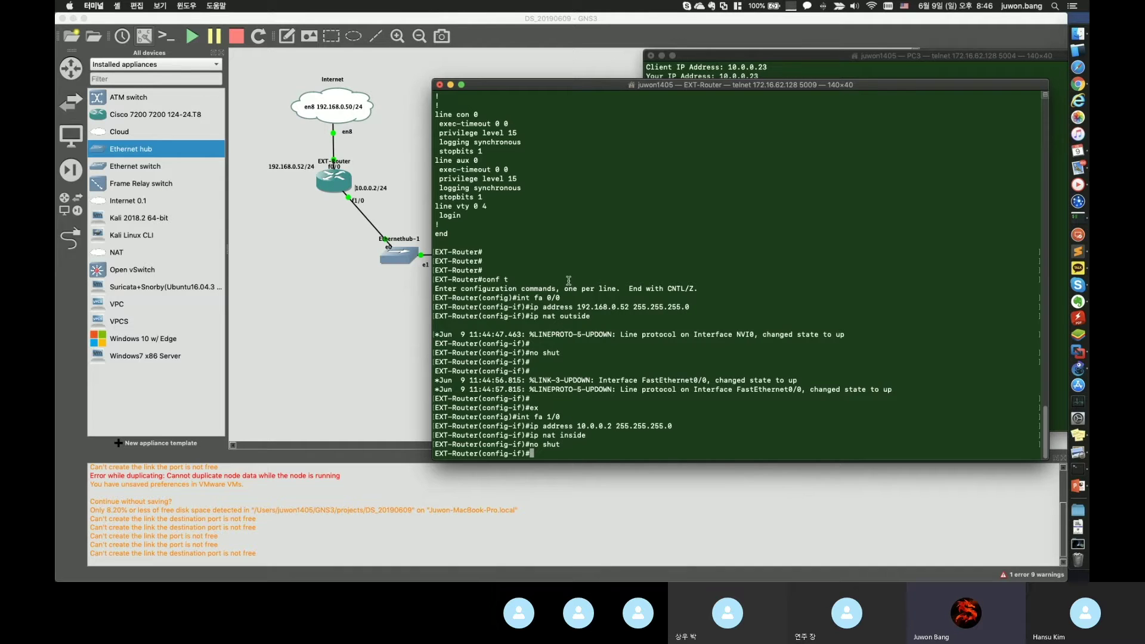
type("ex")
key("Return")
- Run 'do show int summary' to check FastEthernet0/0's status
type("show")
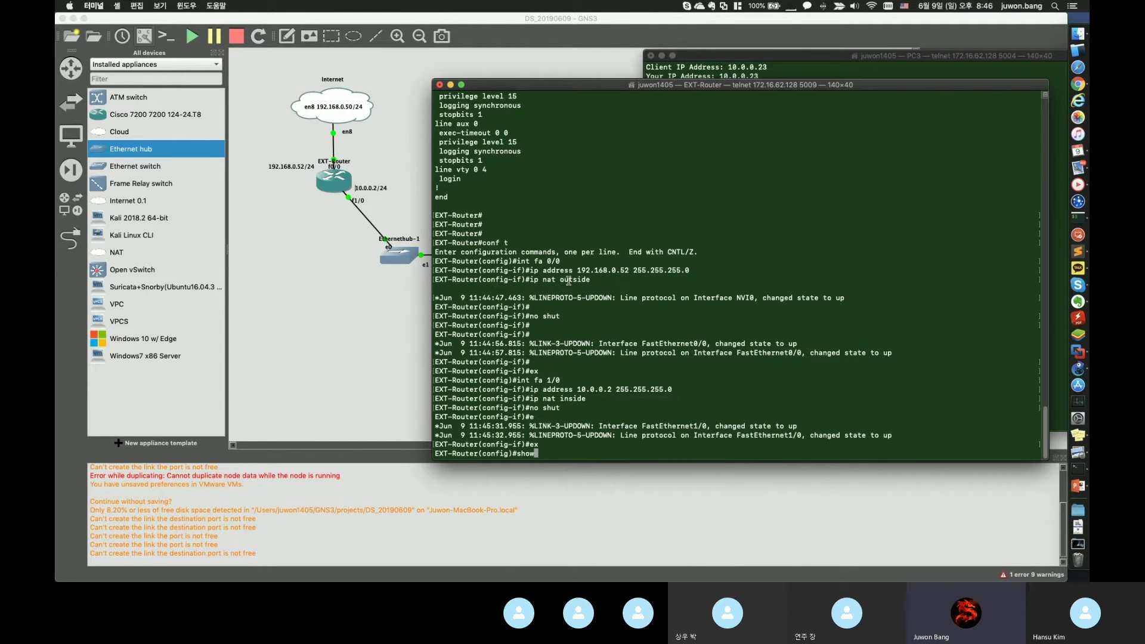
key("BackSpace")
key("BackSpace")
key("BackSpace")
key("BackSpace")
key("BackSpace")
type("do show int summay")
key("Return")
key("Up")
key("BackSpace")
type("ry")
key("Return")
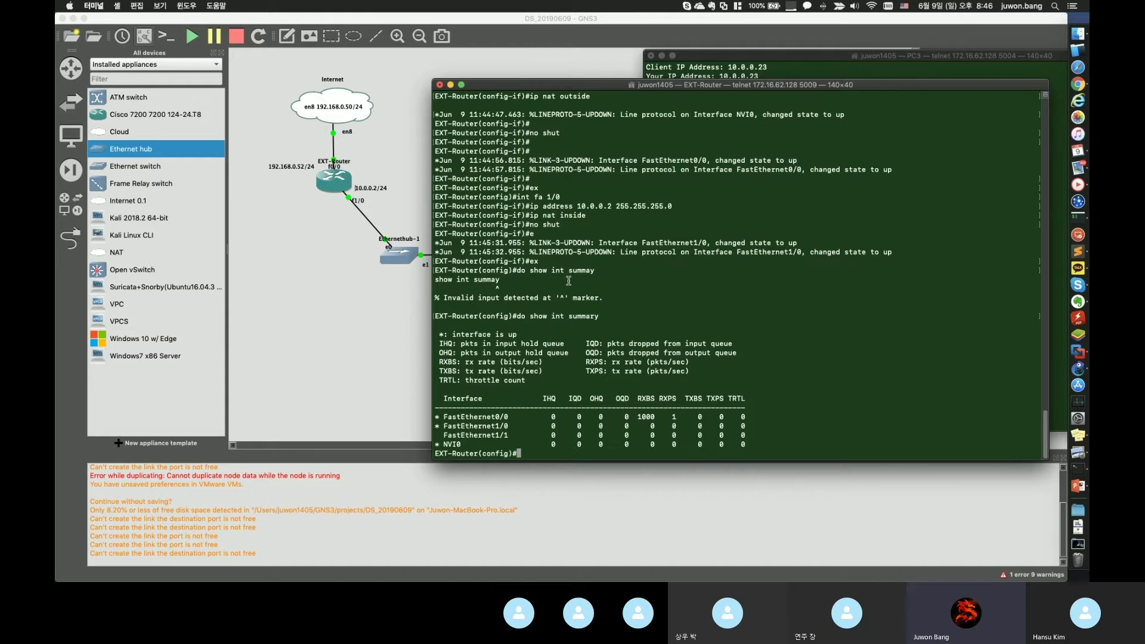
left_click_drag(445, 418, 527, 420)
left_click(447, 428)
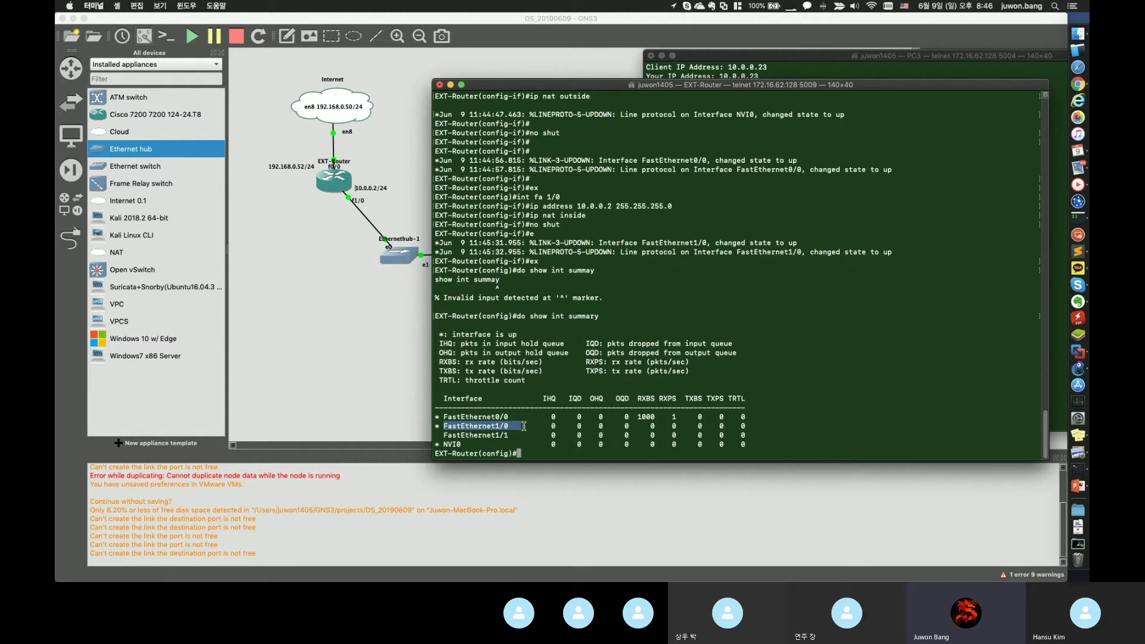
- Run 'do show int stats' to compare Fa0/0 and Fa1/0 traffic counters
key("Up")
key("BackSpace")
key("BackSpace")
key("BackSpace")
key("BackSpace")
type("tats")
key("Return")
left_click_drag(559, 316, 650, 325)
left_click_drag(579, 362, 590, 371)
left_click(556, 344)
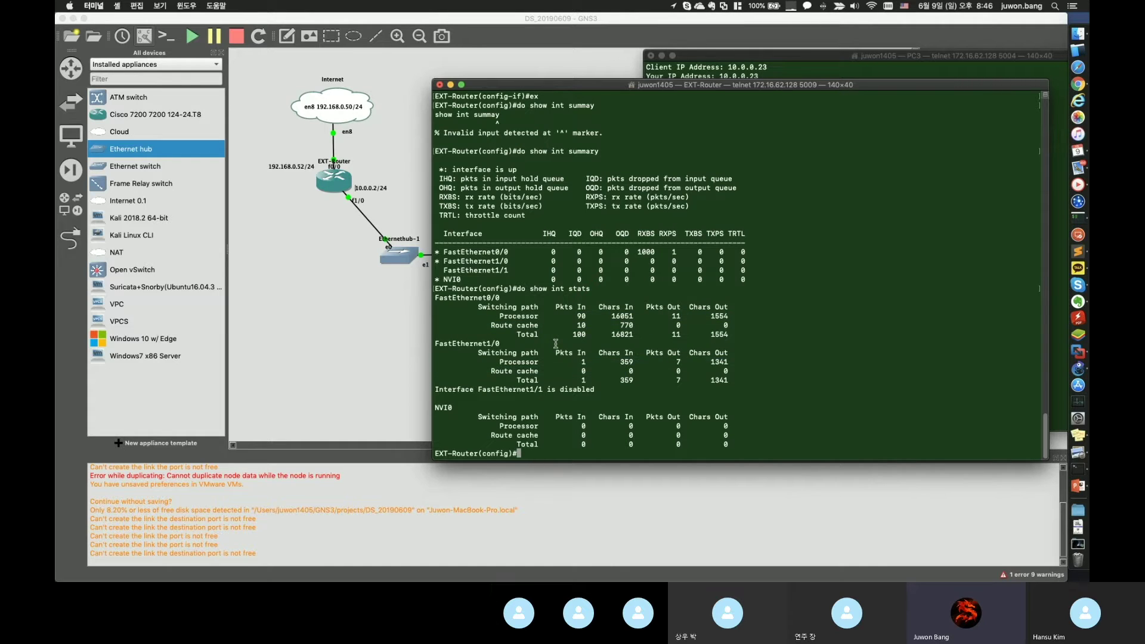
- Page through 'do show int' to confirm FastEthernet1/0 at 10.0.0.2/24
key("Up")
key("BackSpace")
key("BackSpace")
key("BackSpace")
key("BackSpace")
key("BackSpace")
key("Return")
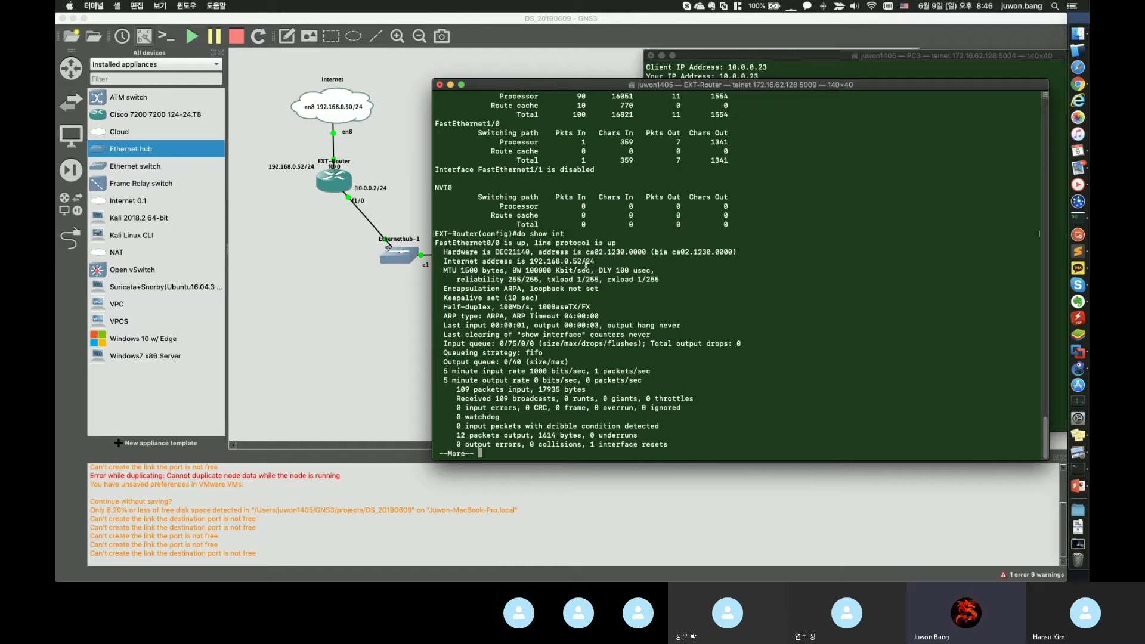
key("space")
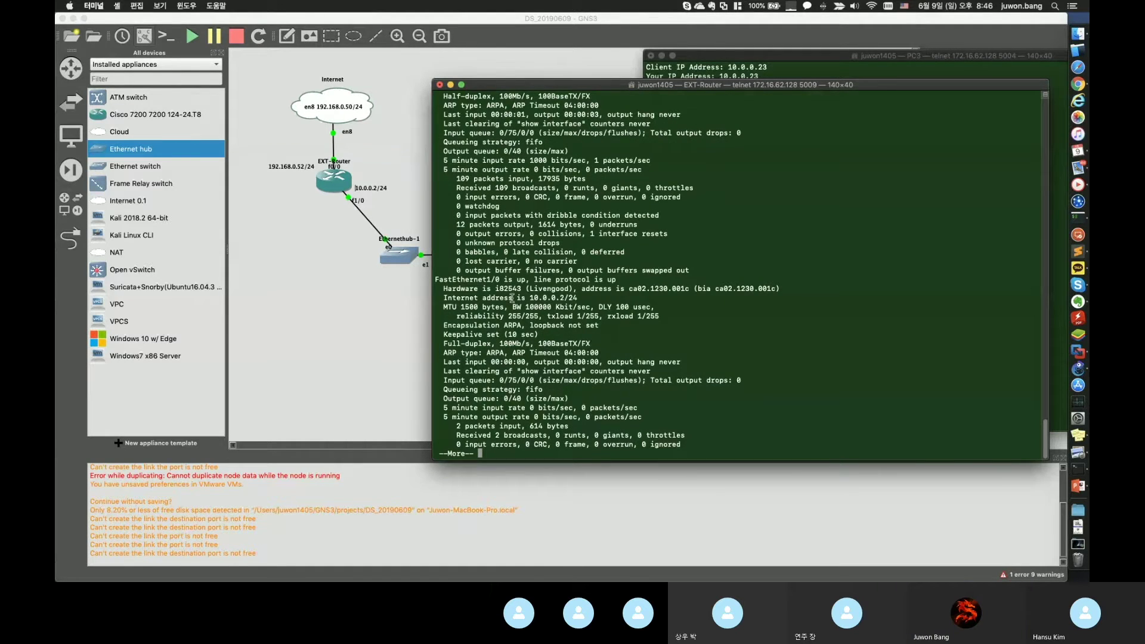
left_click_drag(452, 279, 573, 297)
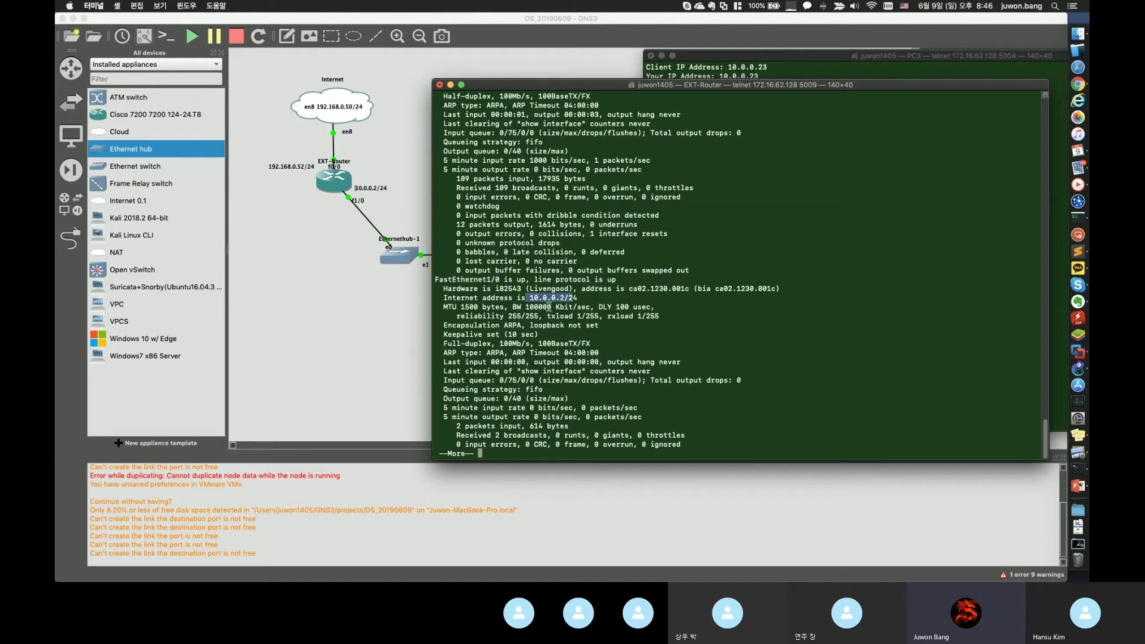
key("space")
key("space")
key("q")
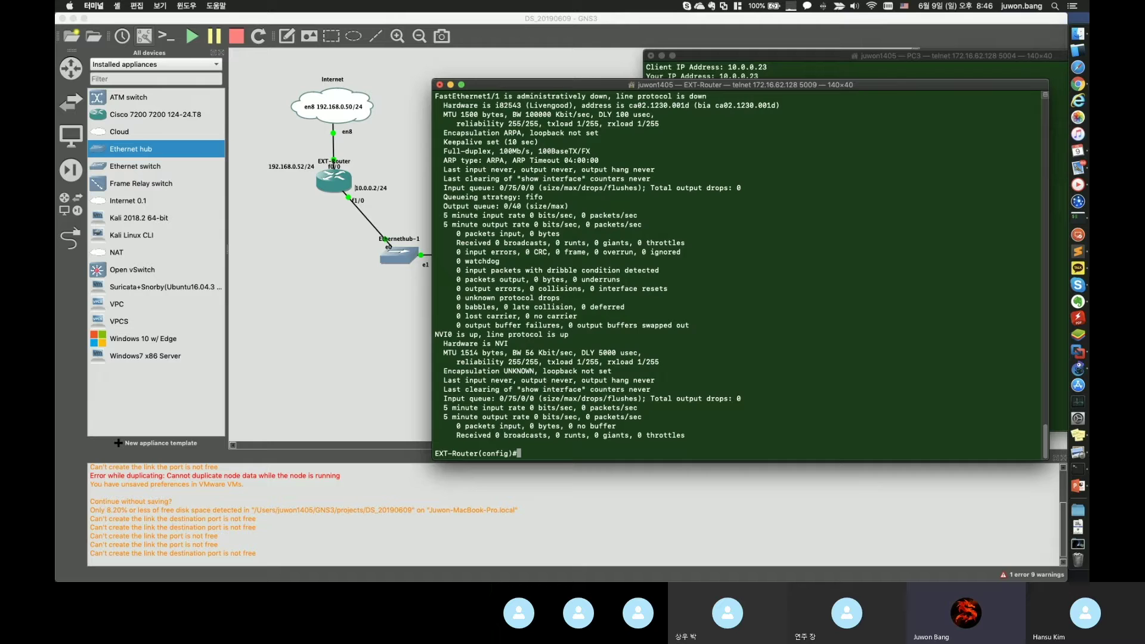
key("super+Tab")
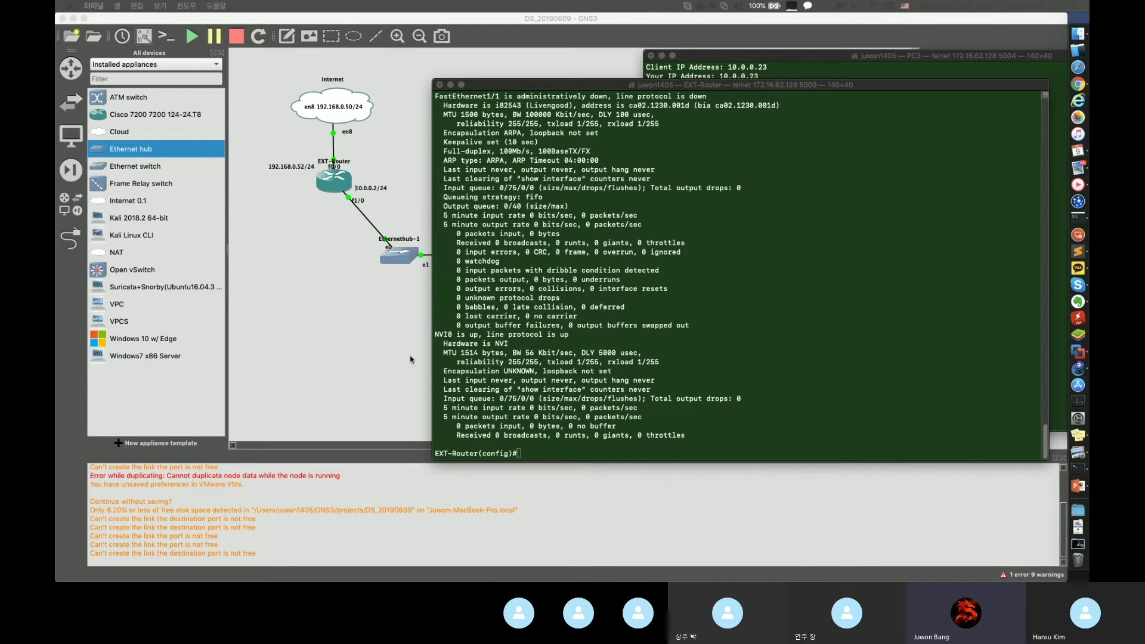
left_click(584, 343)
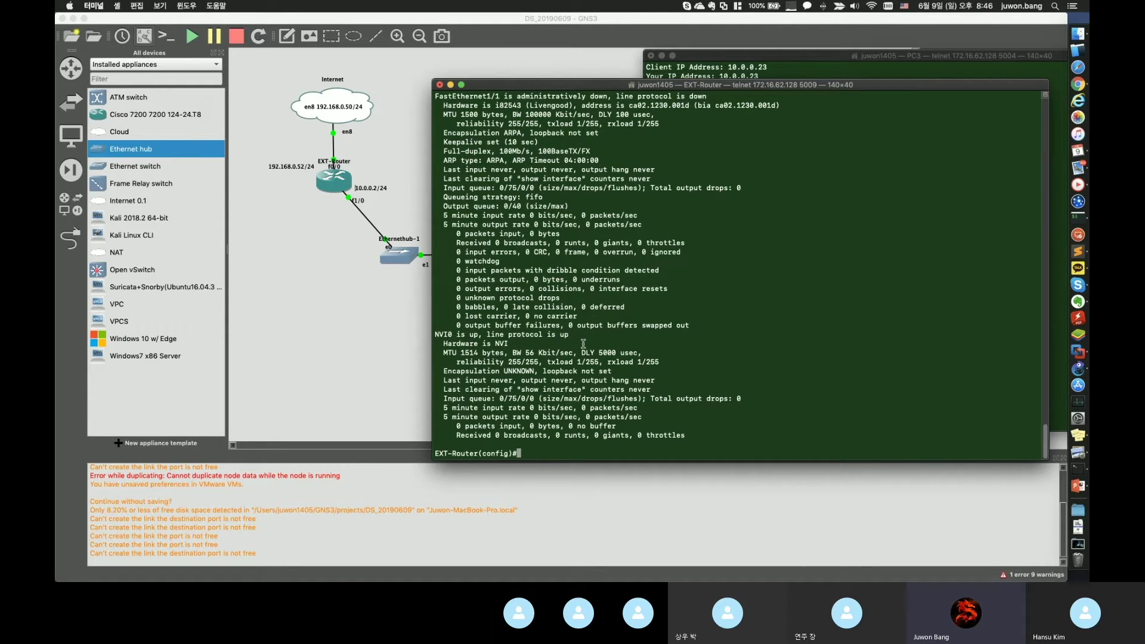
- Enter 'ip route 0.0.0.0 0.0.0.0 192.168.0.1' and 'ip name-server 8.8.8.8'
type("ip route 0.0.0.0")
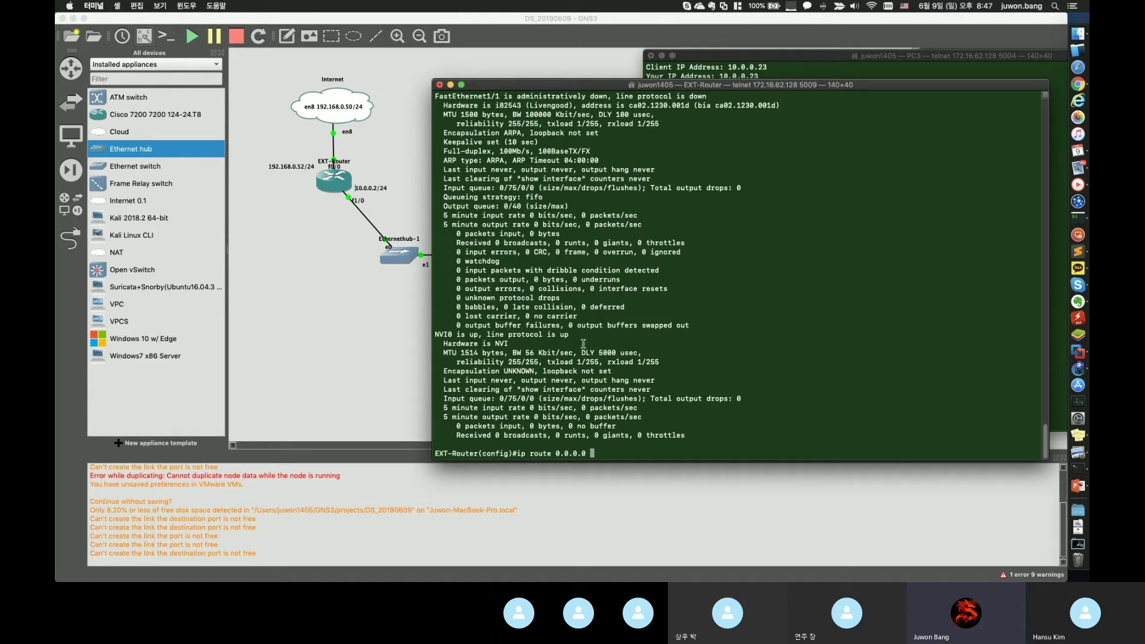
type(" 0.0.0.0 192.168.0.1")
key("Return")
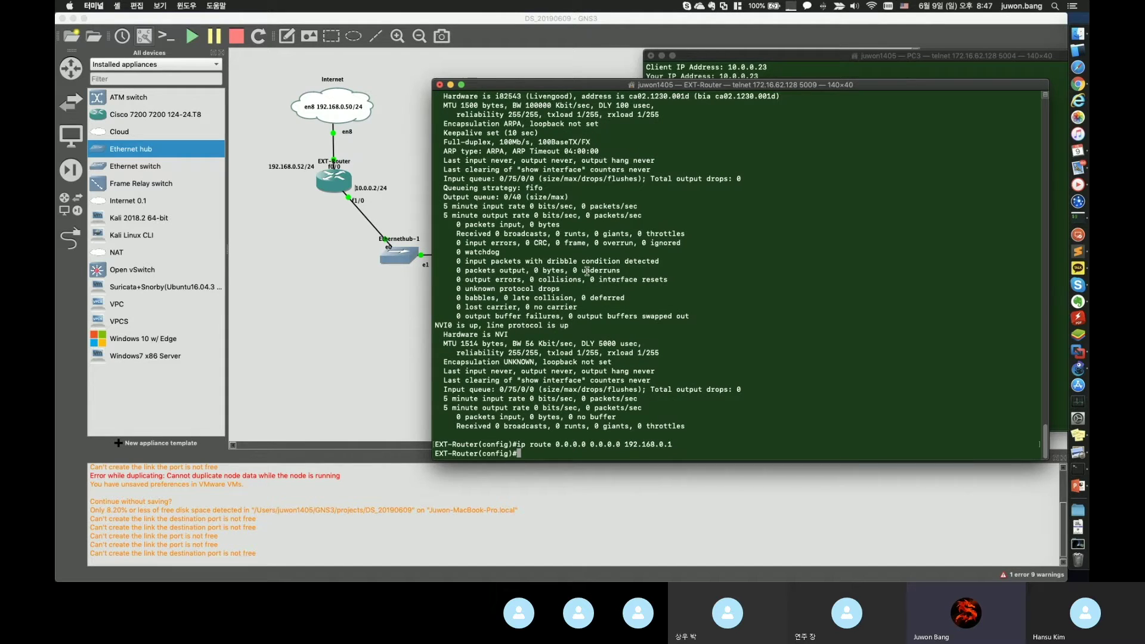
type("ip name-server 8.8.8.8")
key("Return")
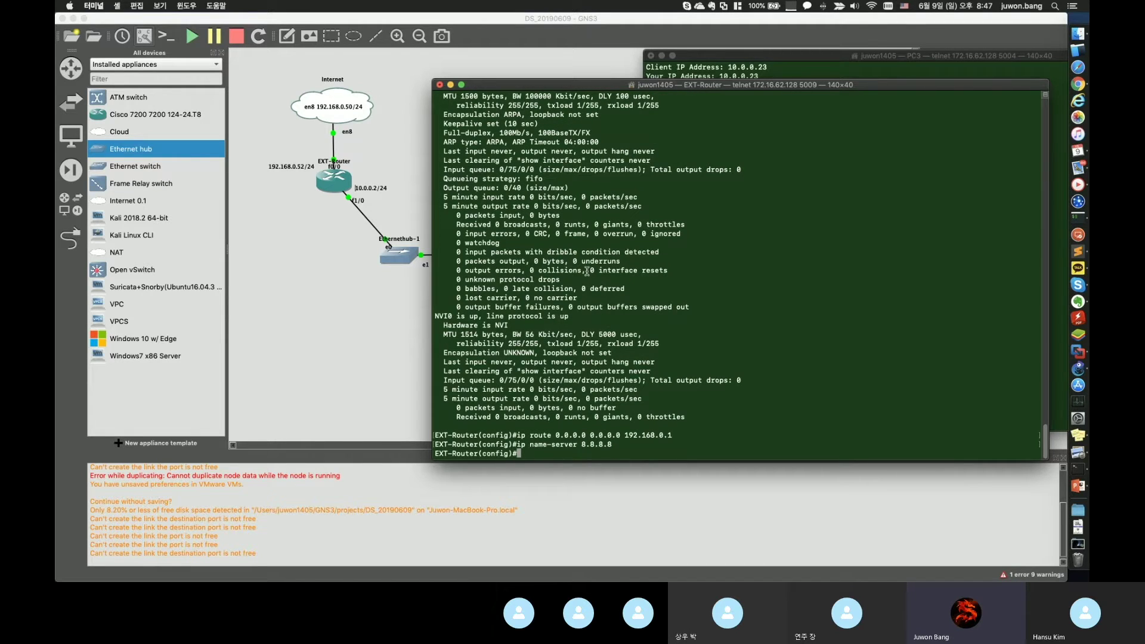
key("Return")
key("Return")
key("Return")
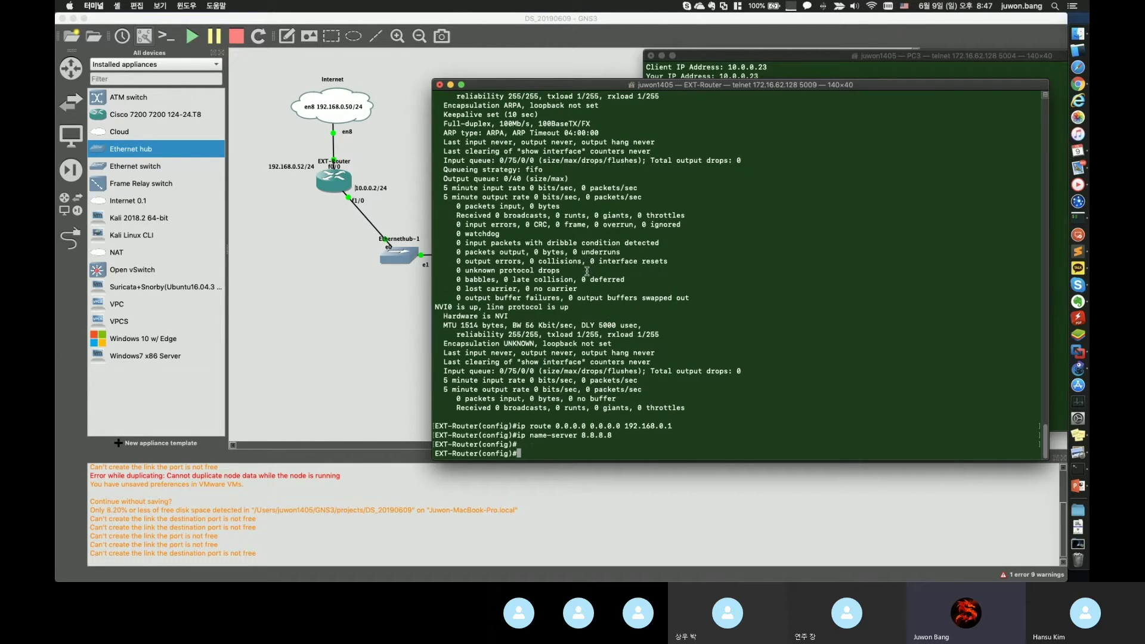
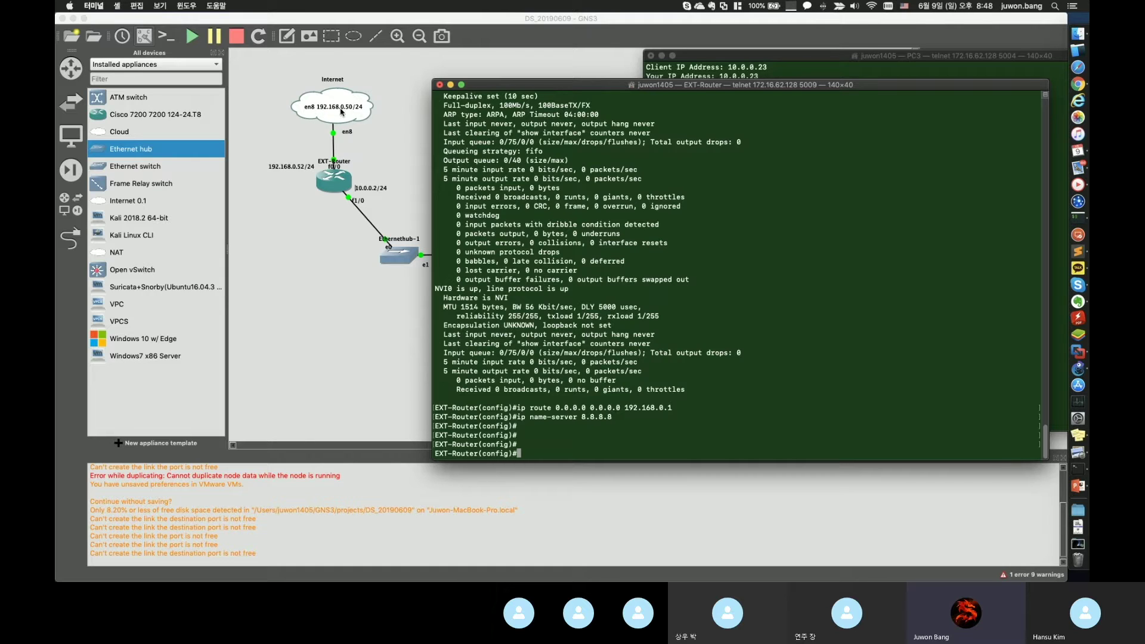
left_click(1081, 220)
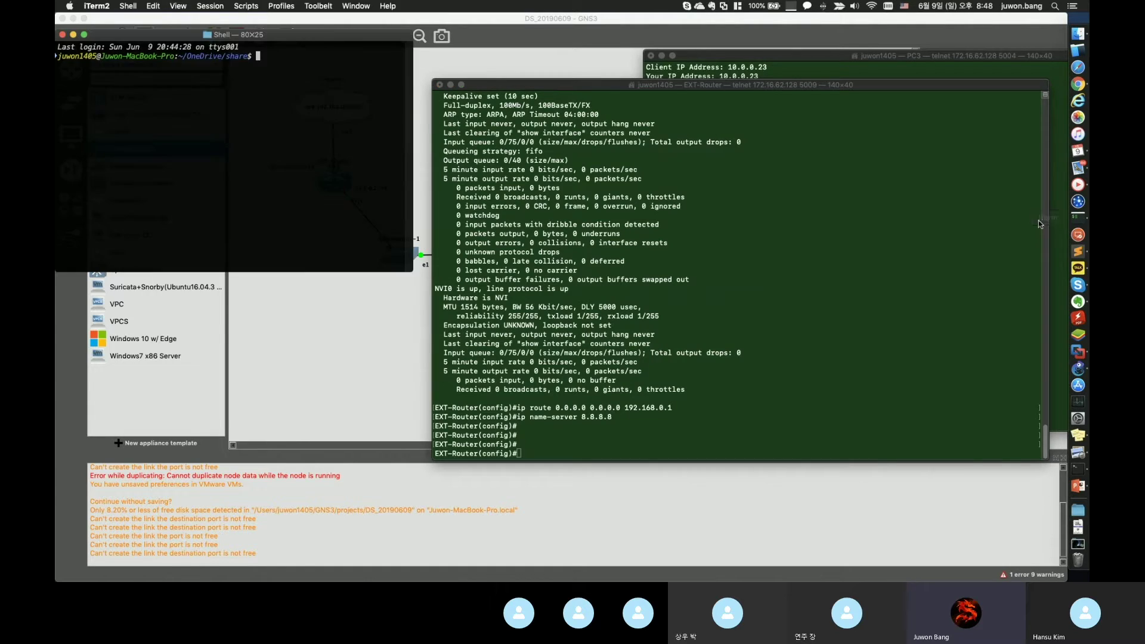
type("http -v")
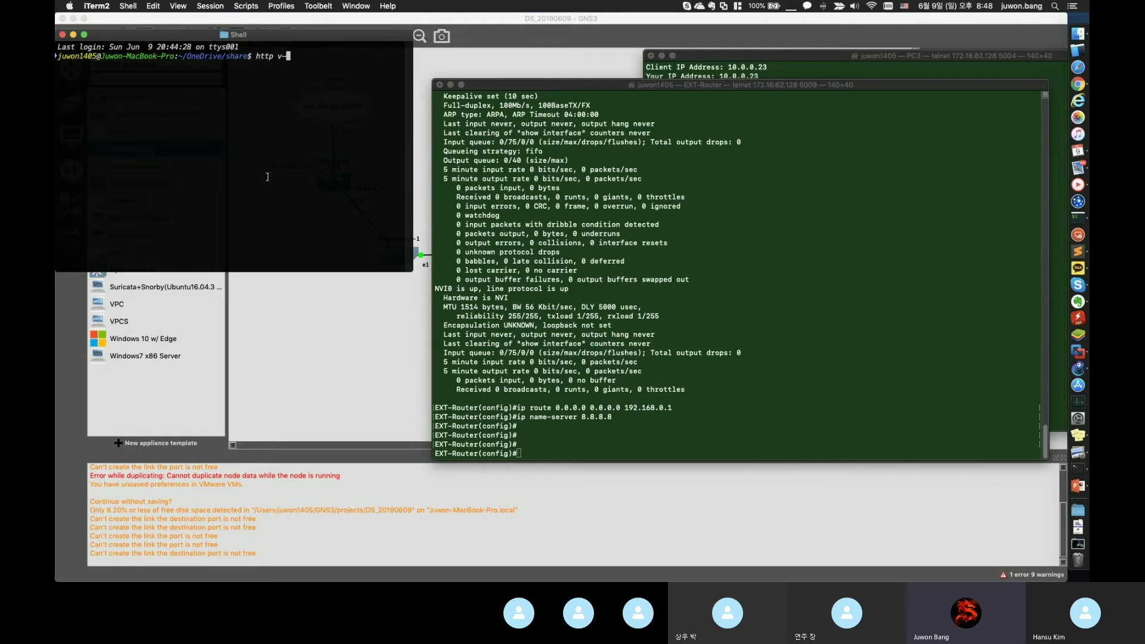
type(" ifconfig.co")
key("Return")
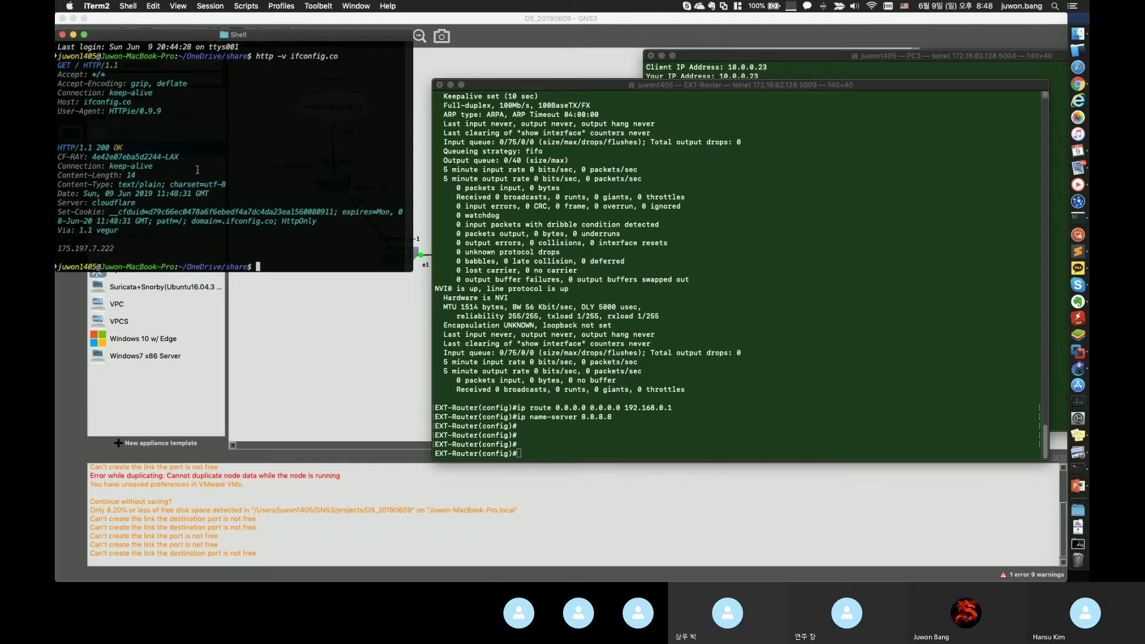
left_click_drag(59, 249, 114, 250)
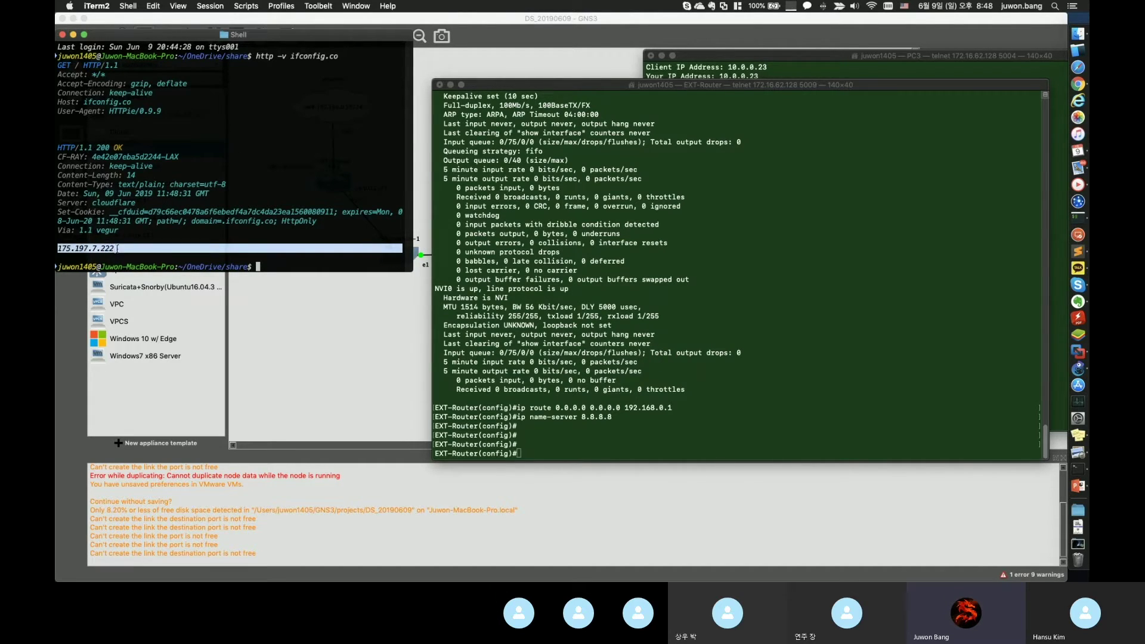
left_click(72, 35)
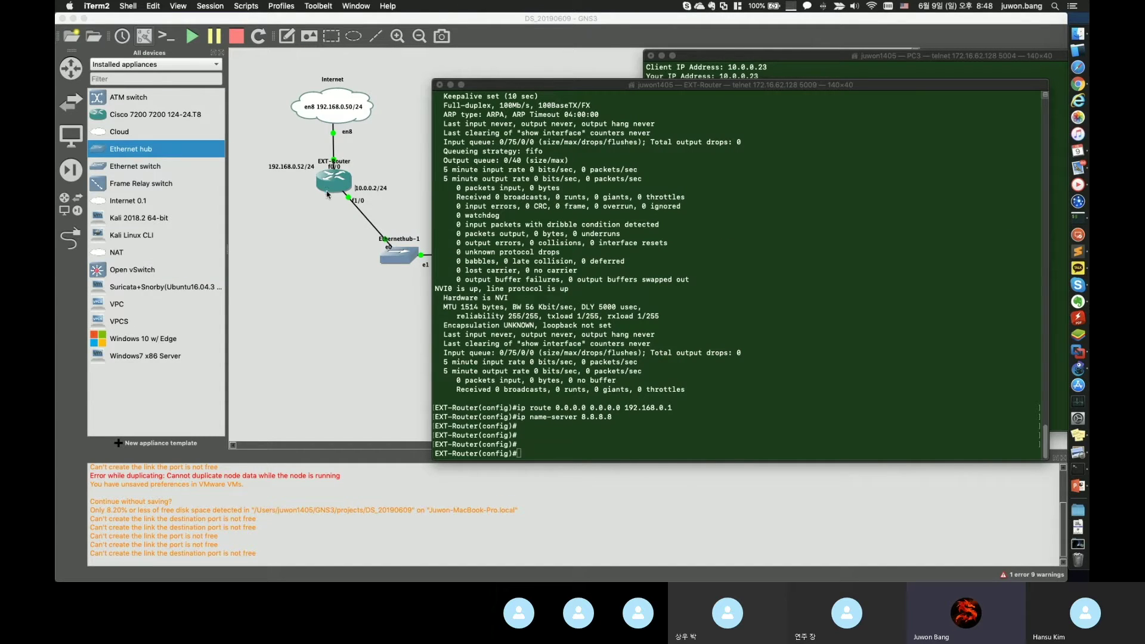
- Enter 'ip nat inside source list 10 interface fastEthernet 0/0 overload' on EXT-Router
left_click(630, 297)
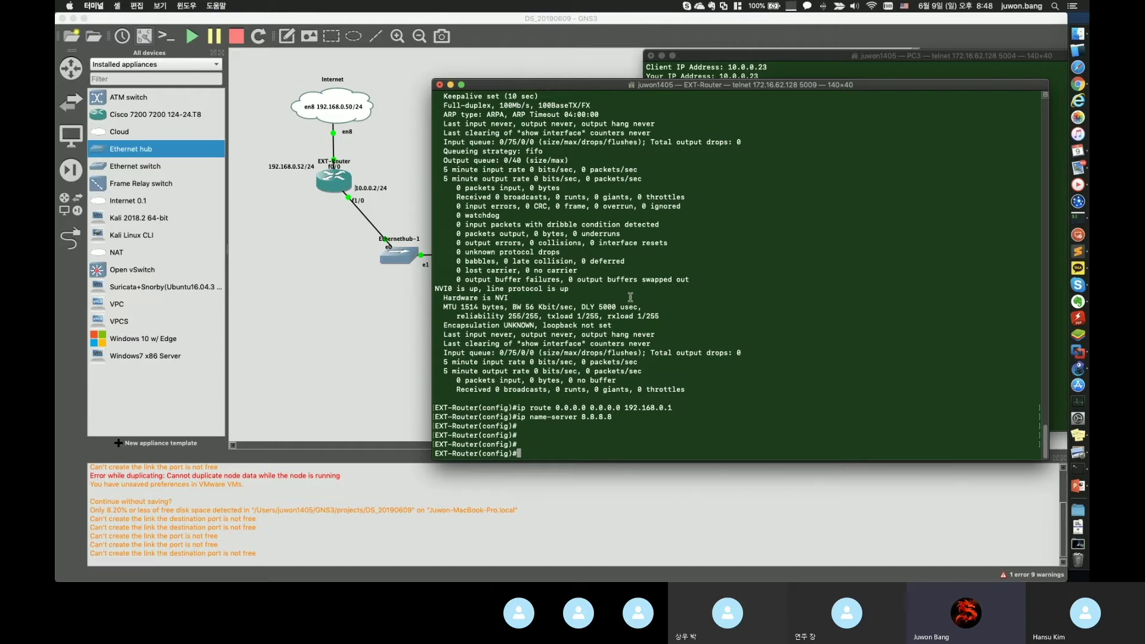
type("ip nat inside source list 10 interface fastEthernet ")
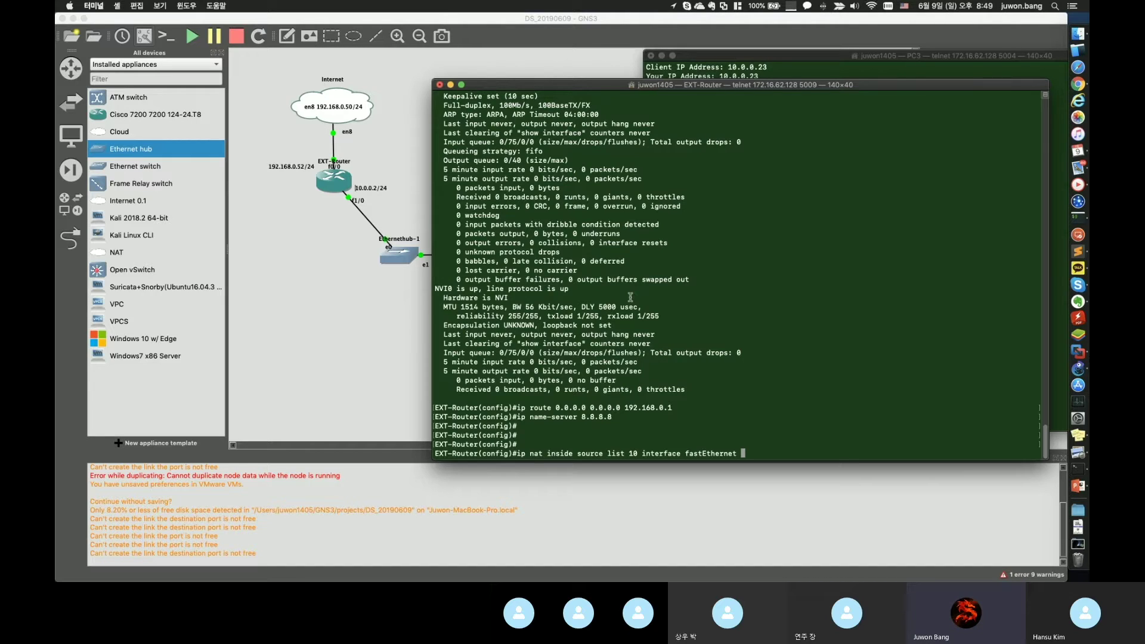
type("0/0 overload")
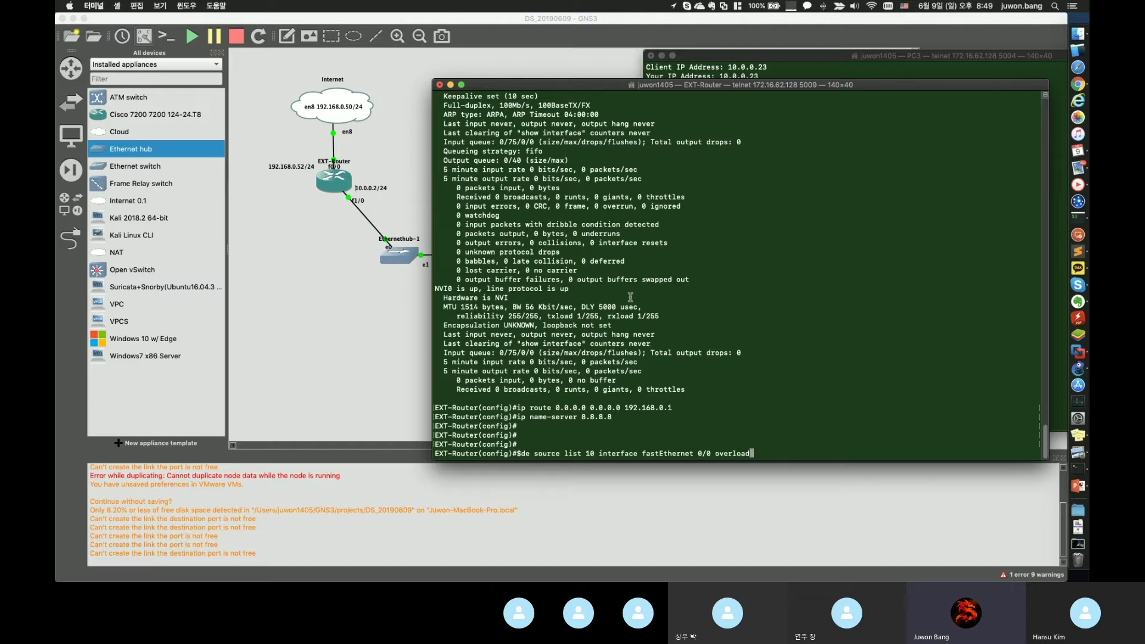
key("Return")
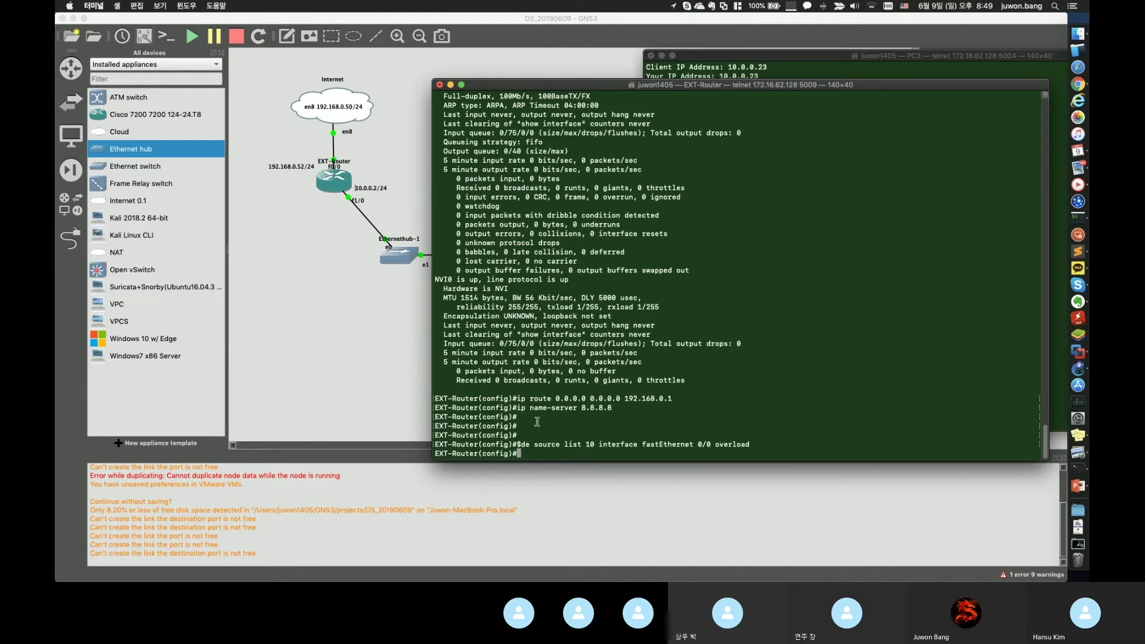
- Review the recalled NAT command's list 10 part, then re-enter configuration mode with 'conf t'
key("Up")
key("ctrl+a")
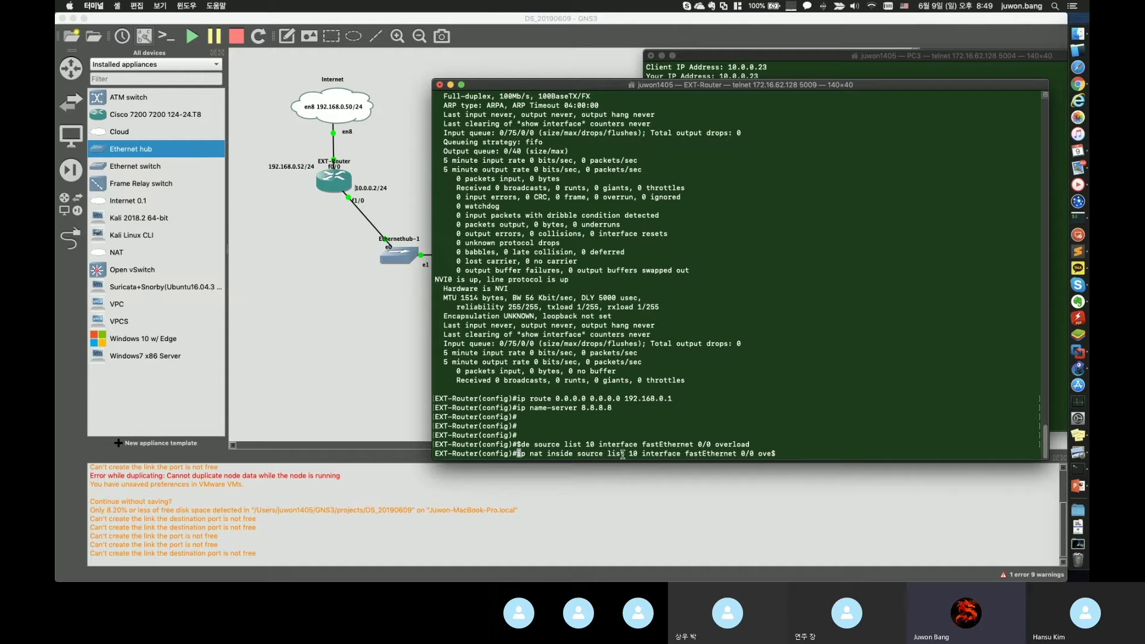
left_click_drag(606, 455, 763, 456)
left_click(675, 451)
left_click(777, 454)
key("ctrl+z")
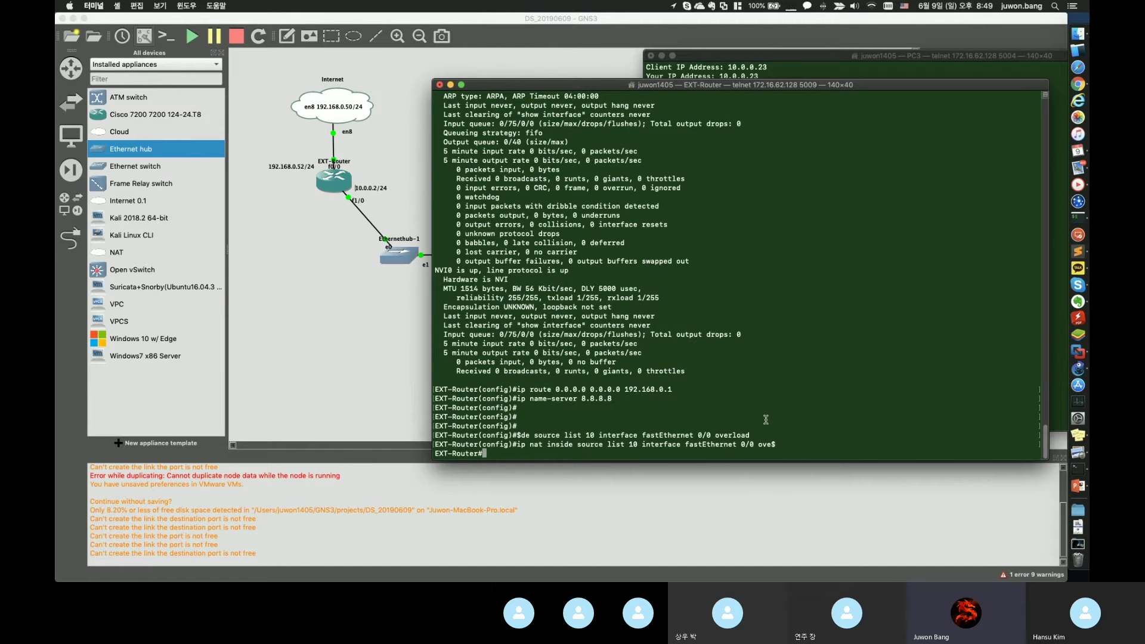
type("conf t")
key("Return")
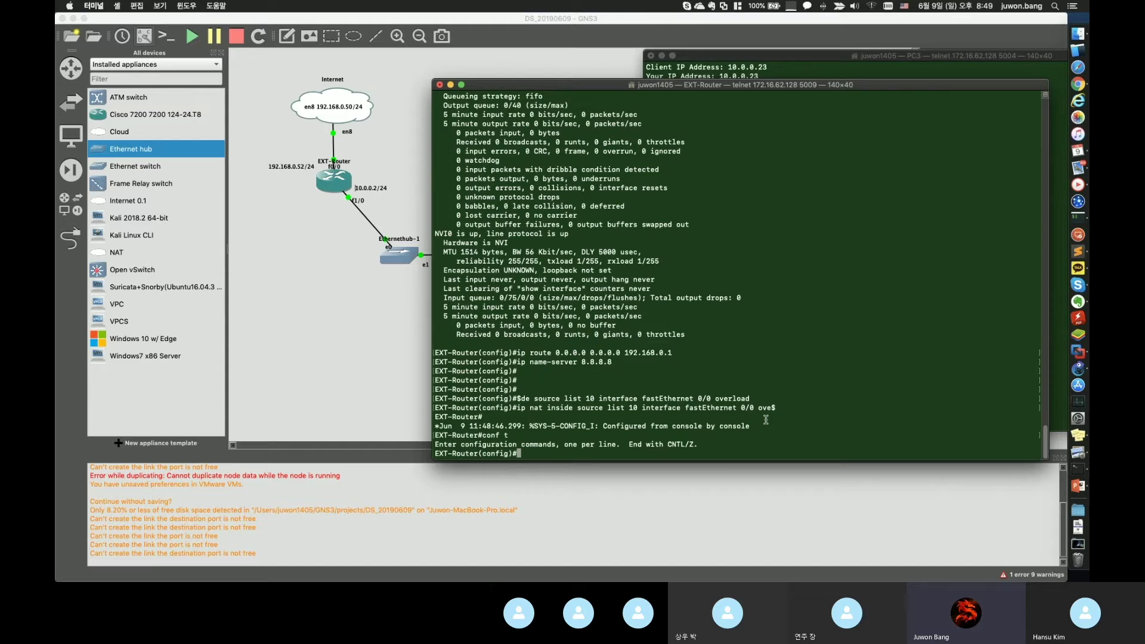
- Add 'access-list 10 permit 10.0.0.0 0.0.0.255', fixing the 'acess' typo, then exit configuration mode
type("acess-list 10 permit 10.0.0.0 0.0.0.255")
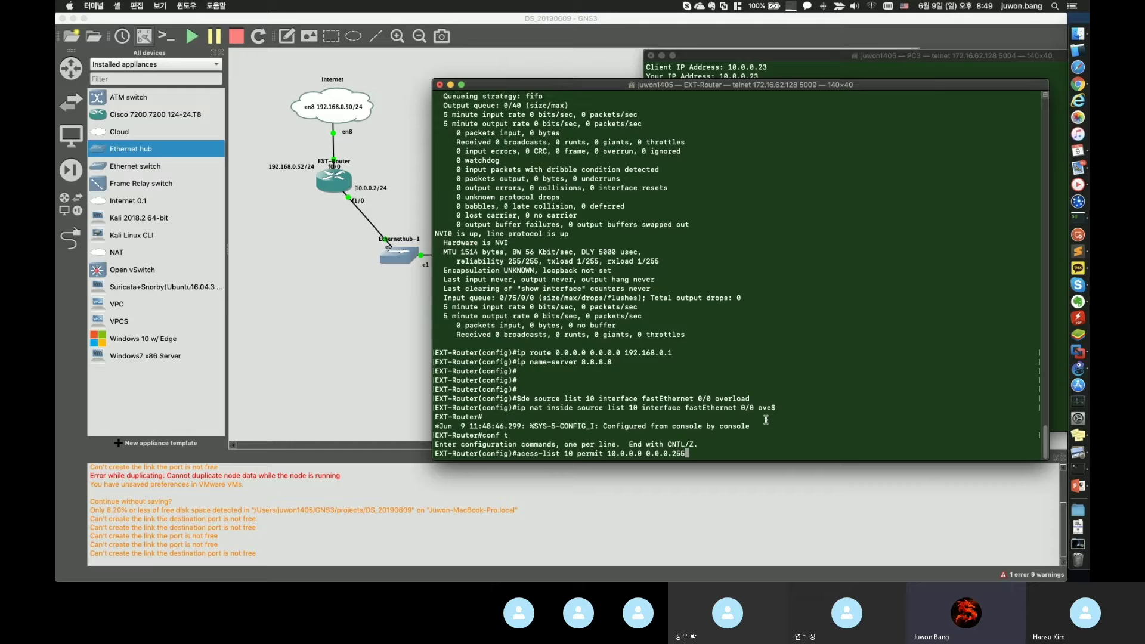
key("Return")
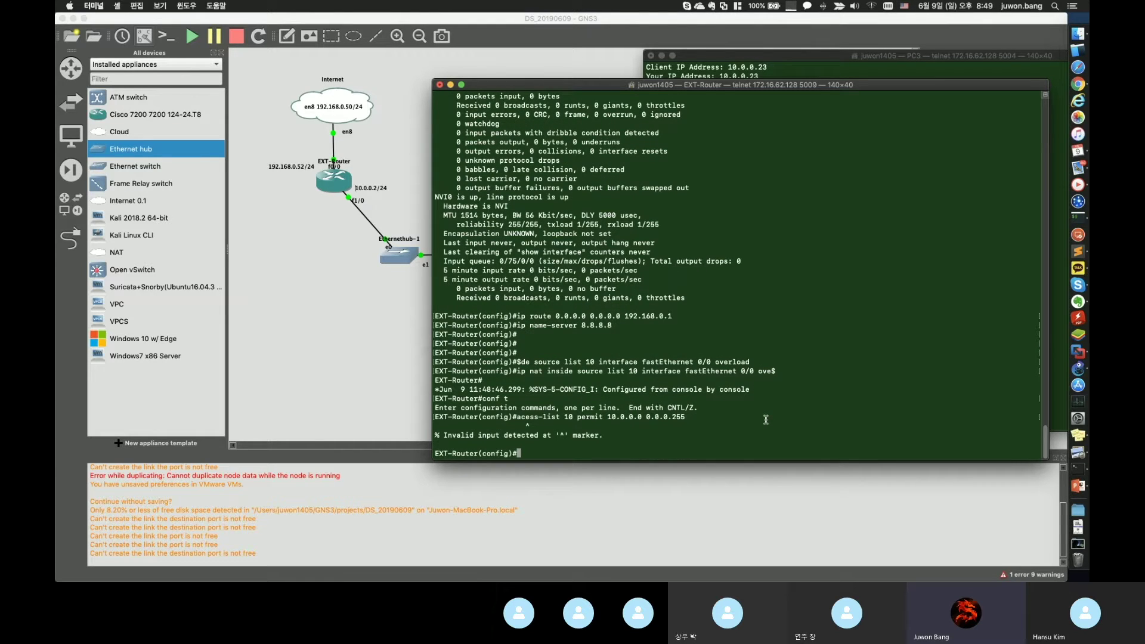
key("Up")
key("ctrl+a")
key("Right")
type("c")
key("Return")
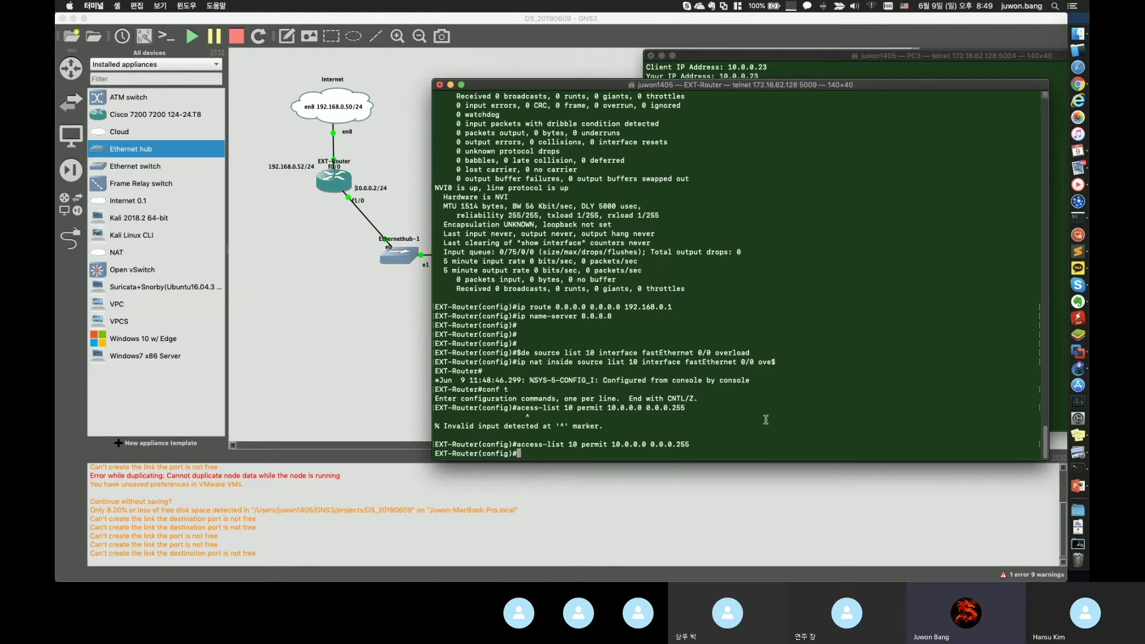
type("exit")
key("Return")
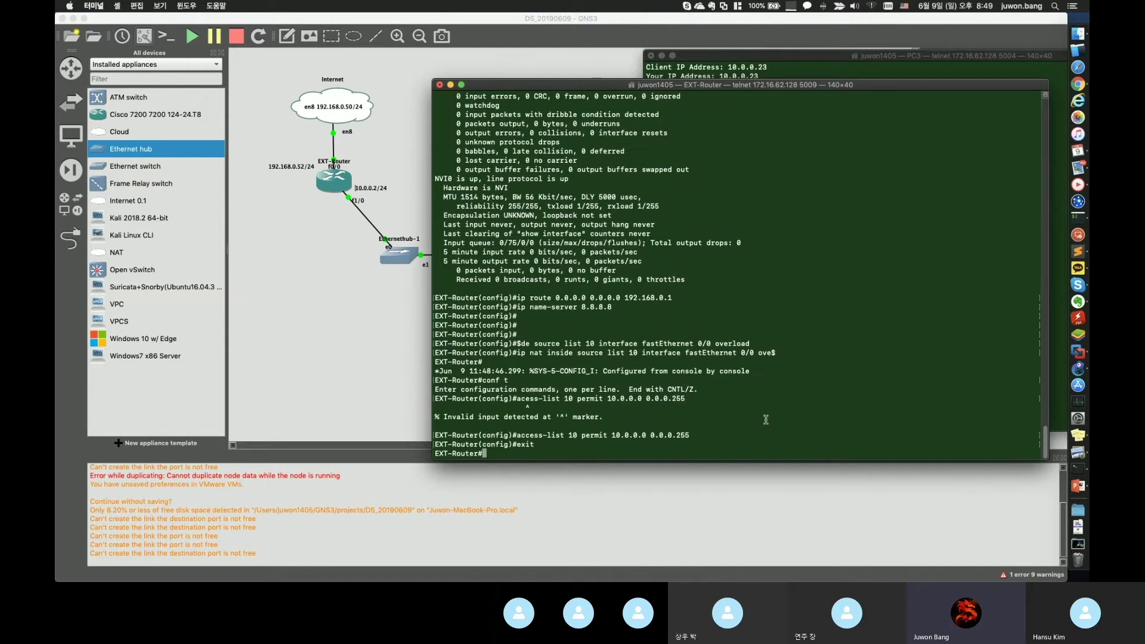
- Save running-config to startup-config and list the configuration with 'show run'
type("copy ")
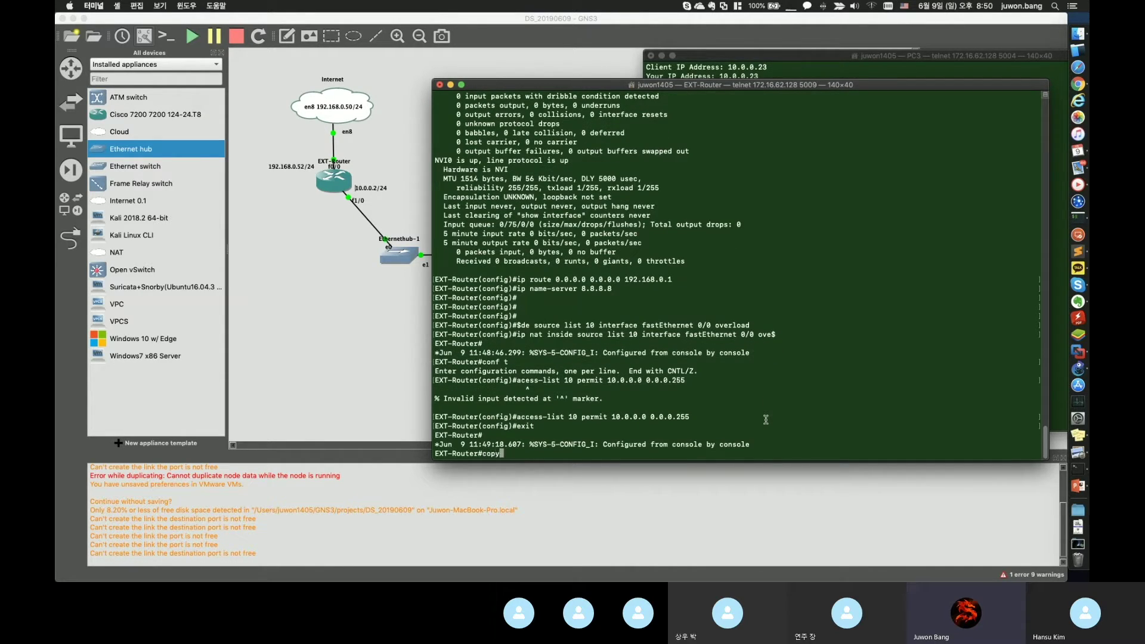
type("run")
key("Tab")
type("sta")
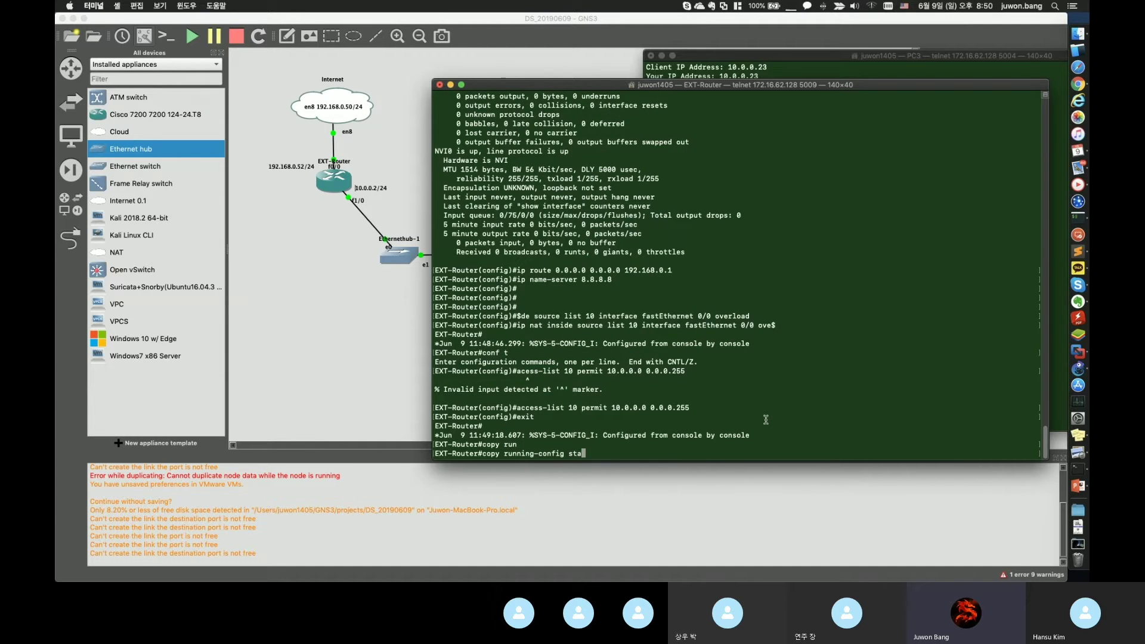
key("Tab")
key("Return")
key("Return")
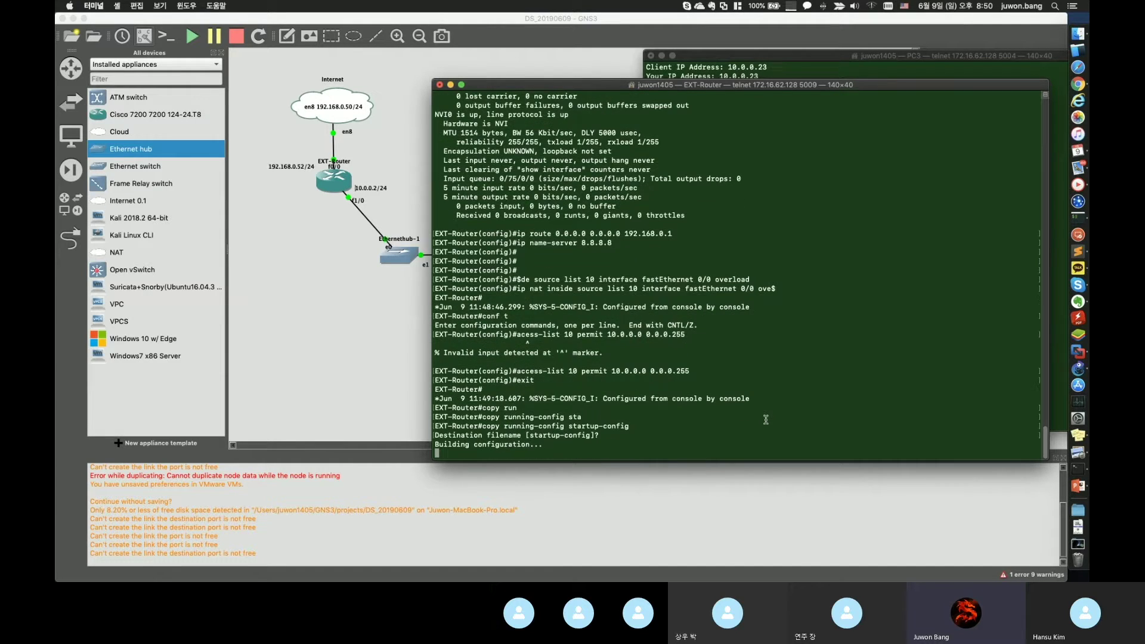
key("Return")
key("Return")
type("show run")
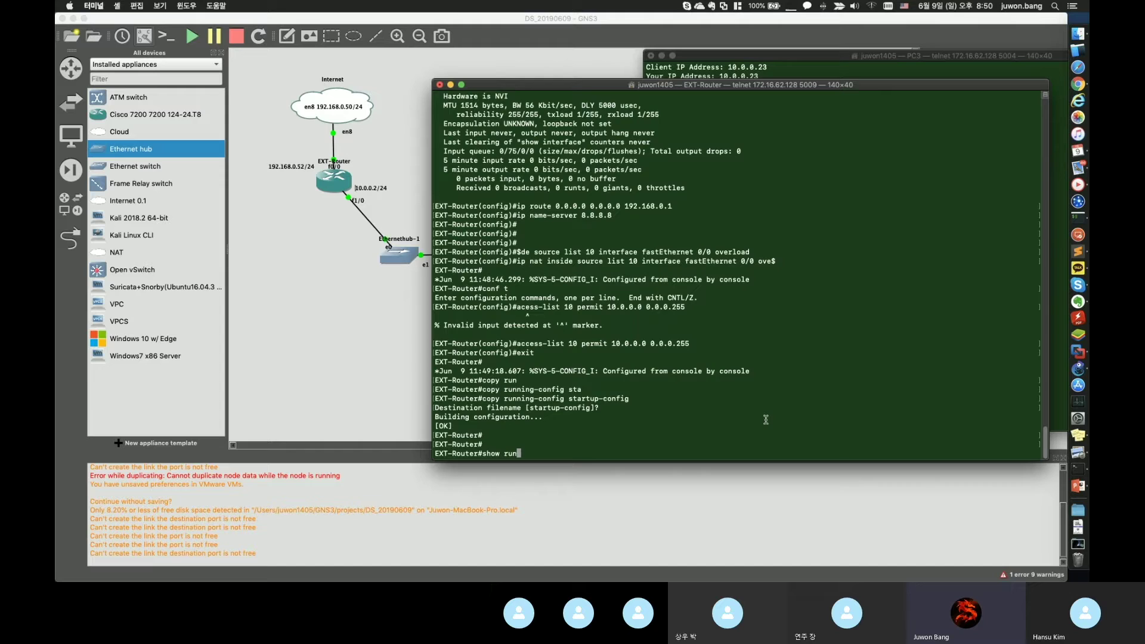
key("Return")
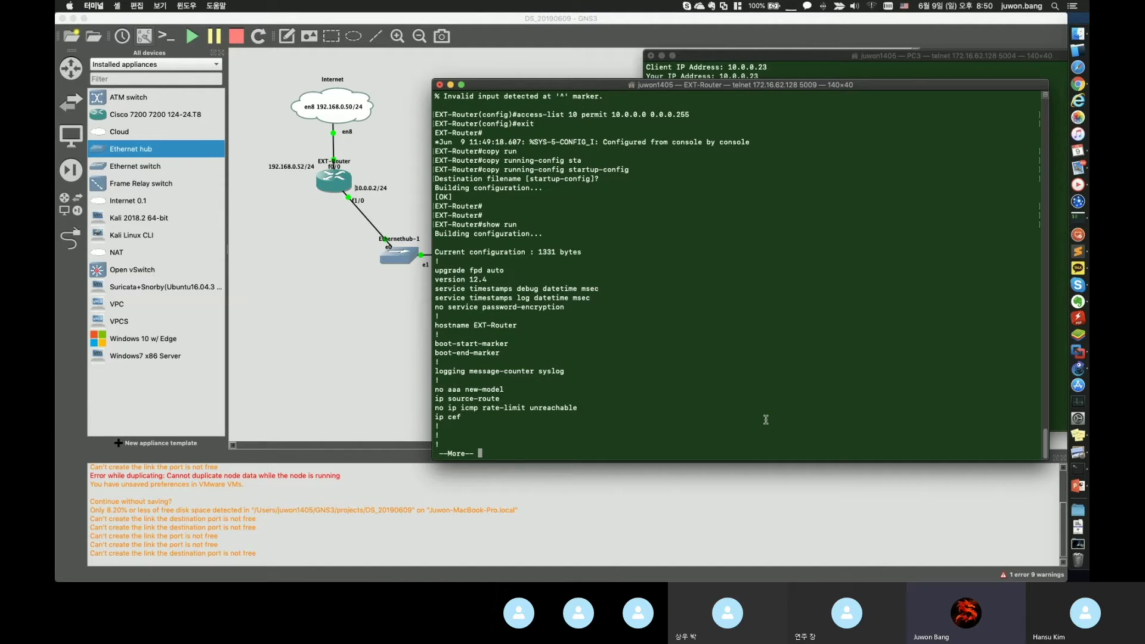
- Page through the config, highlighting 'ip name-server 8.8.8.8' and the FastEthernet0/0 outside settings
key("space")
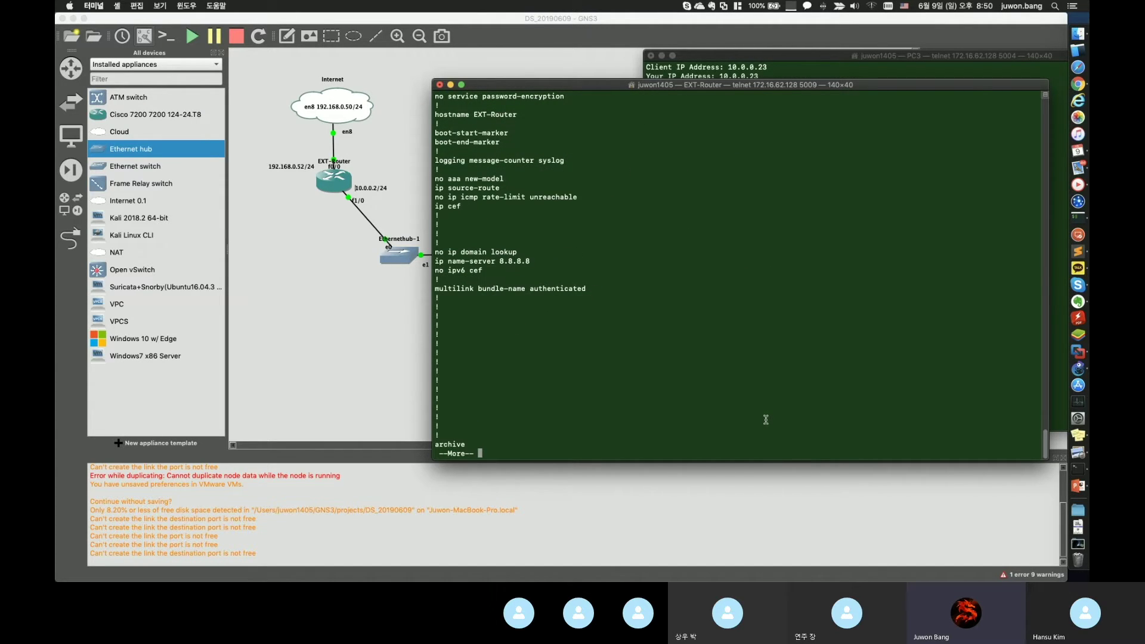
triple_click(528, 261)
key("space")
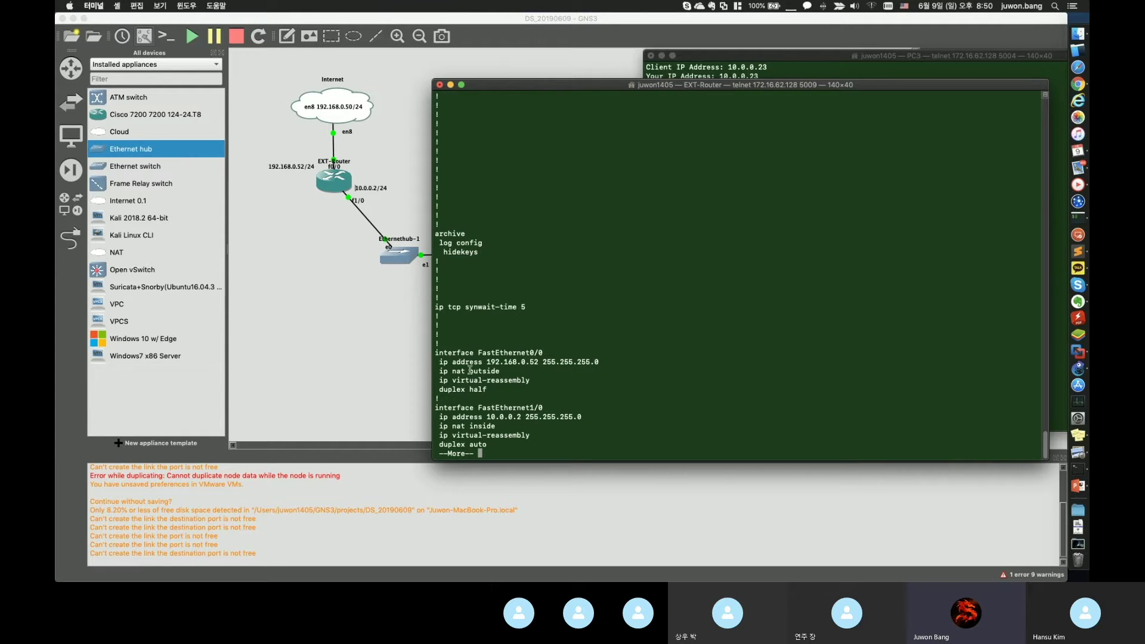
left_click_drag(444, 354, 536, 388)
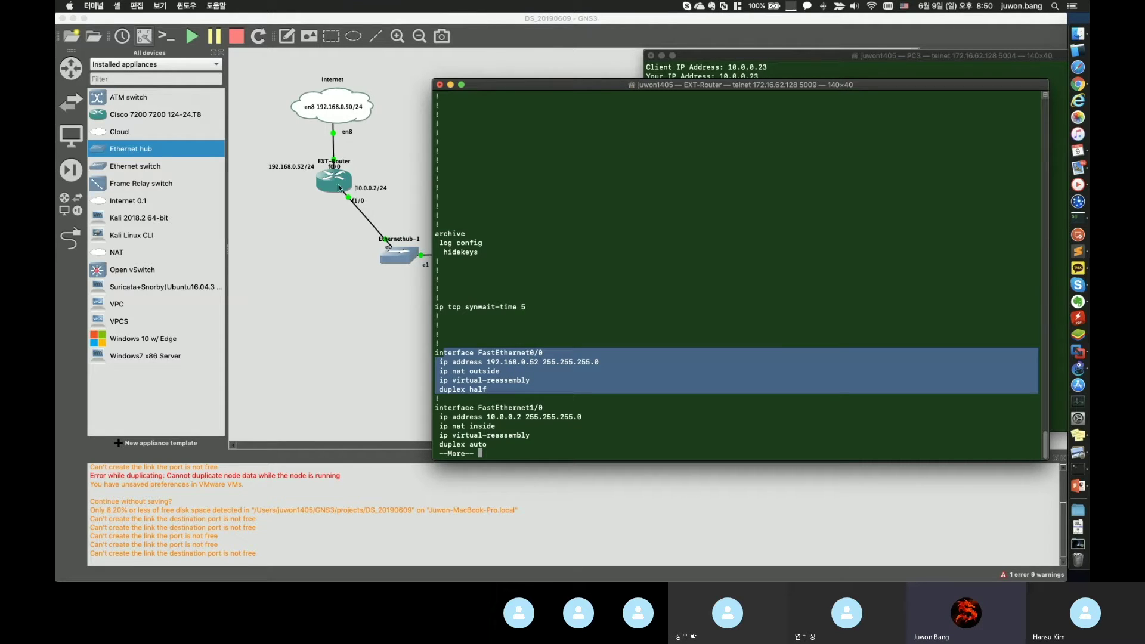
left_click(642, 350)
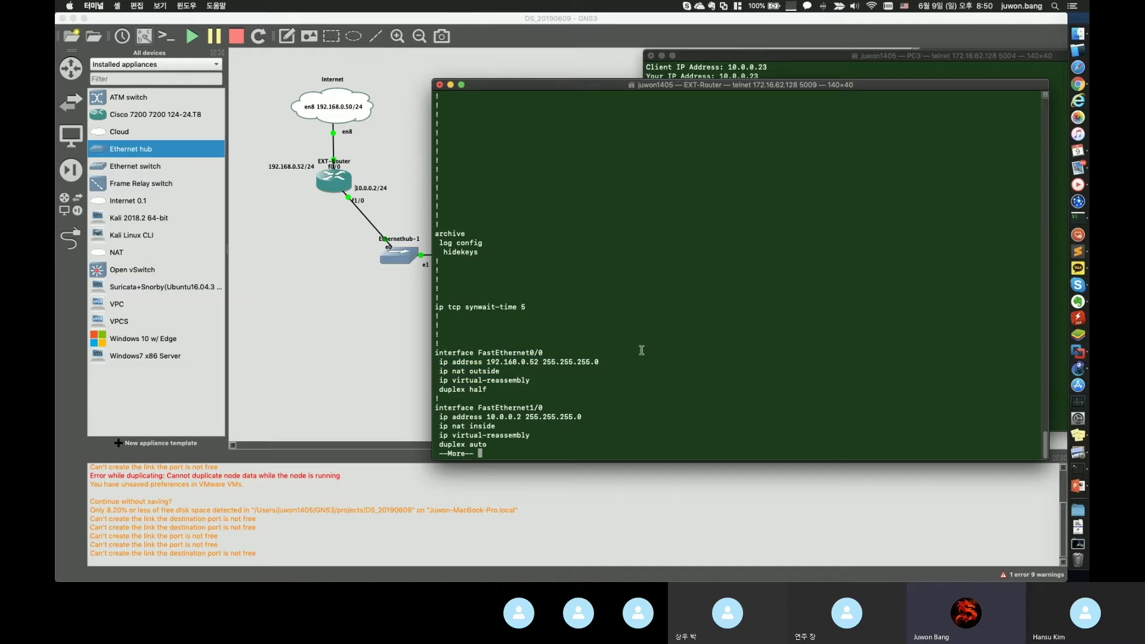
- Highlight the 'ip route' default route and the 'ip nat inside source' overload rule
key("space")
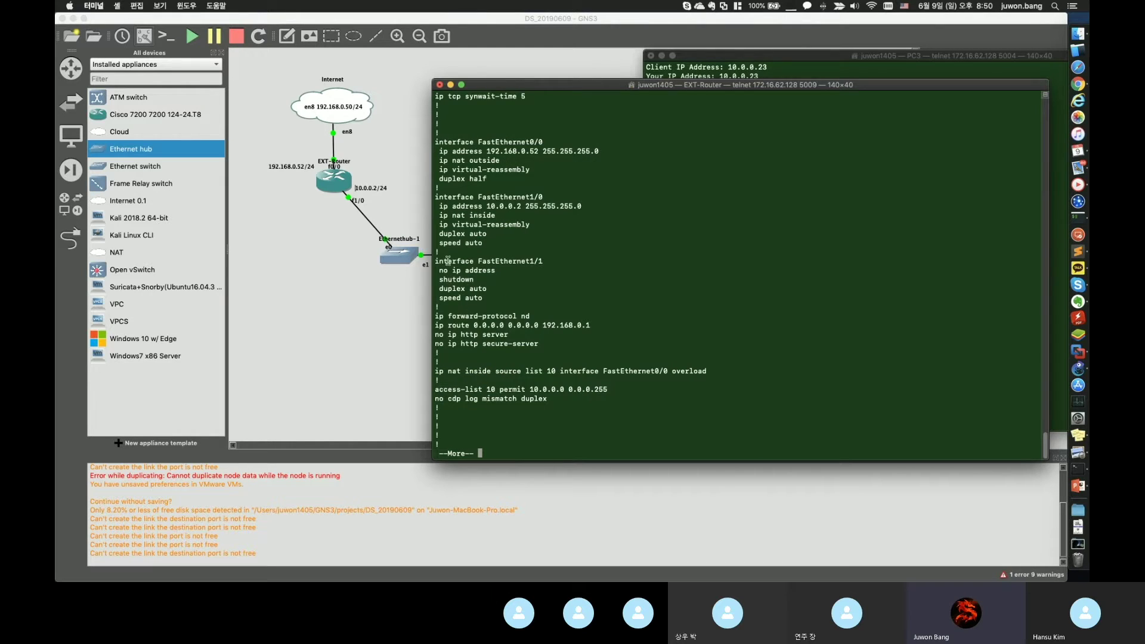
left_click_drag(446, 211, 482, 243)
left_click(496, 330)
left_click_drag(444, 326, 604, 331)
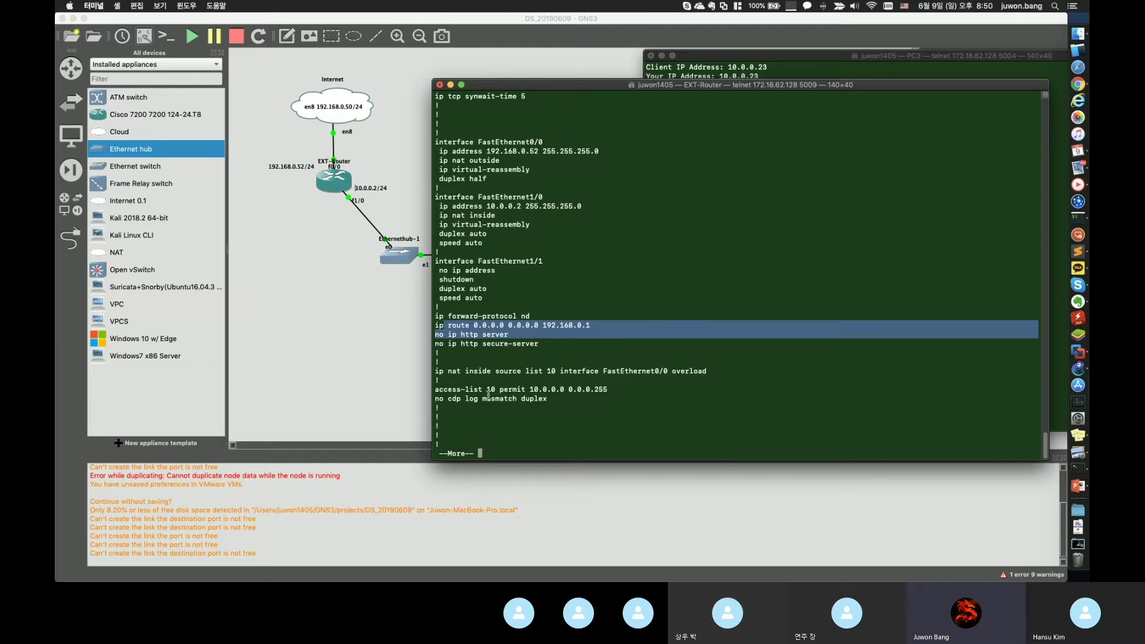
left_click_drag(439, 373, 706, 372)
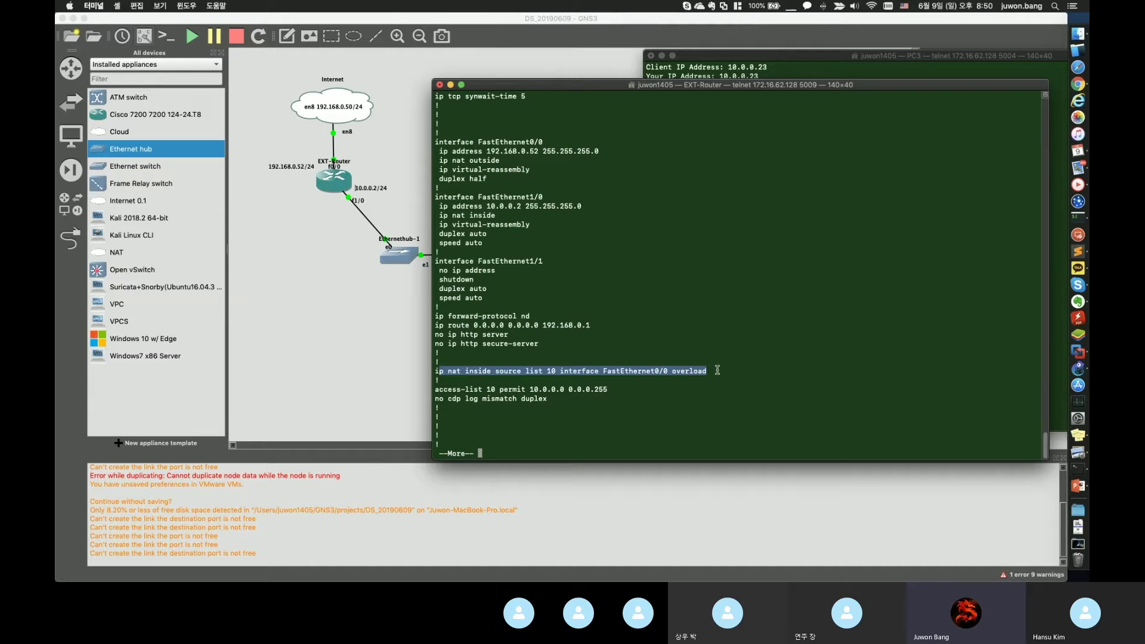
left_click(708, 379)
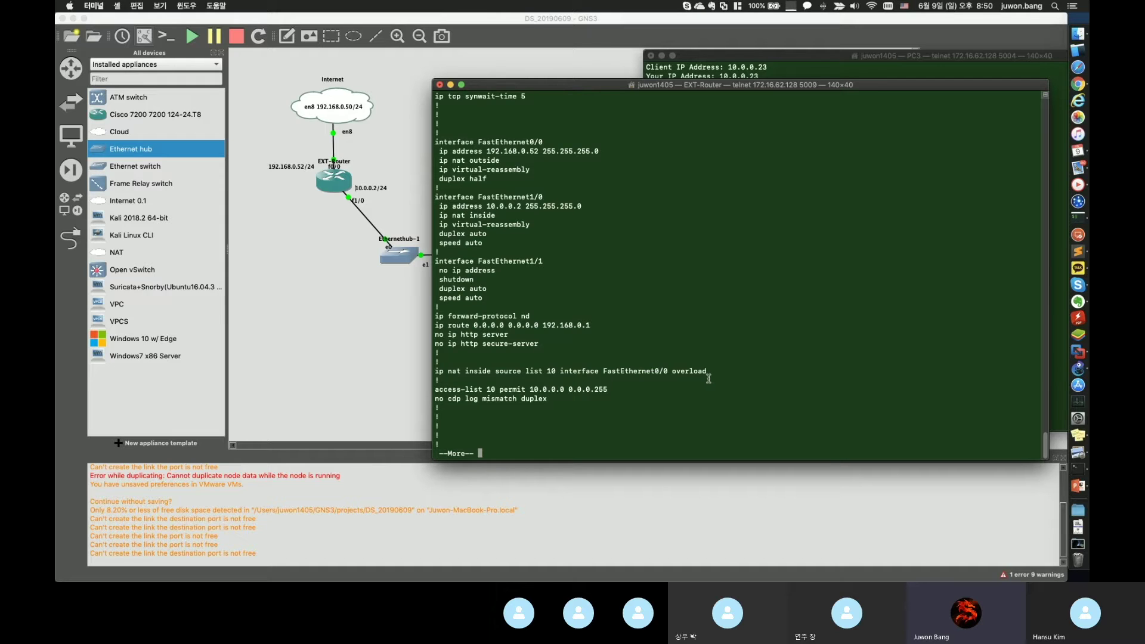
- Finish the config listing and ping 10.0.0.2 from EXT-Router
key("space")
key("space")
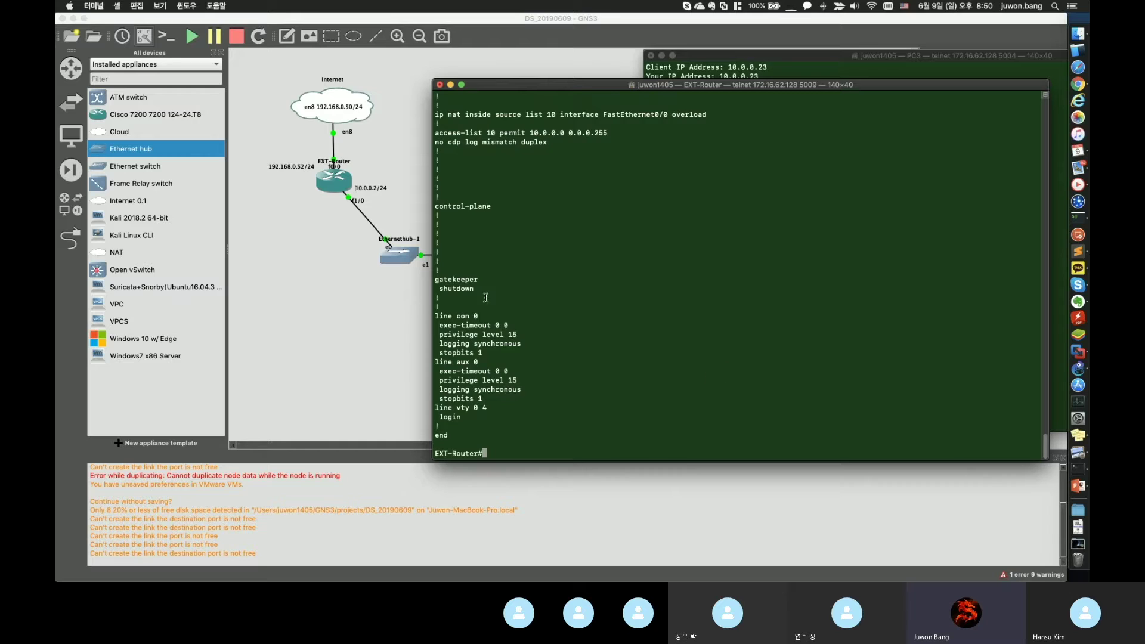
type("ping 10.0.0.2")
key("Return")
- Ping 192.168.0.52 and 192.168.0.1 from EXT-Router
key("Up")
key("BackSpace")
key("BackSpace")
key("BackSpace")
key("BackSpace")
key("BackSpace")
key("BackSpace")
key("BackSpace")
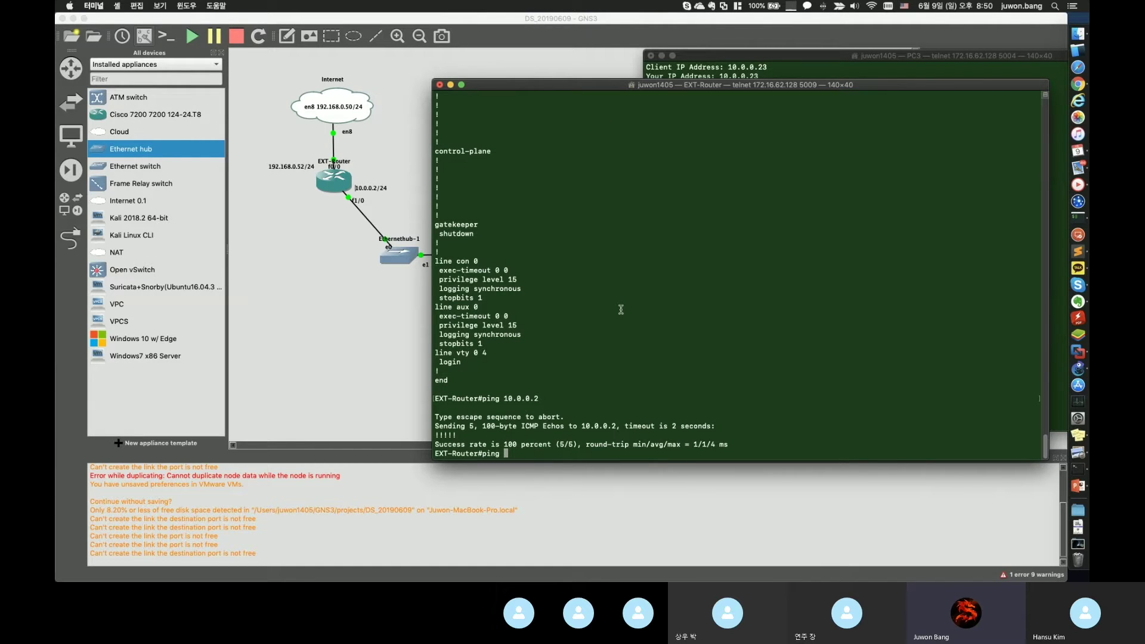
type("192.168.0.52")
key("Return")
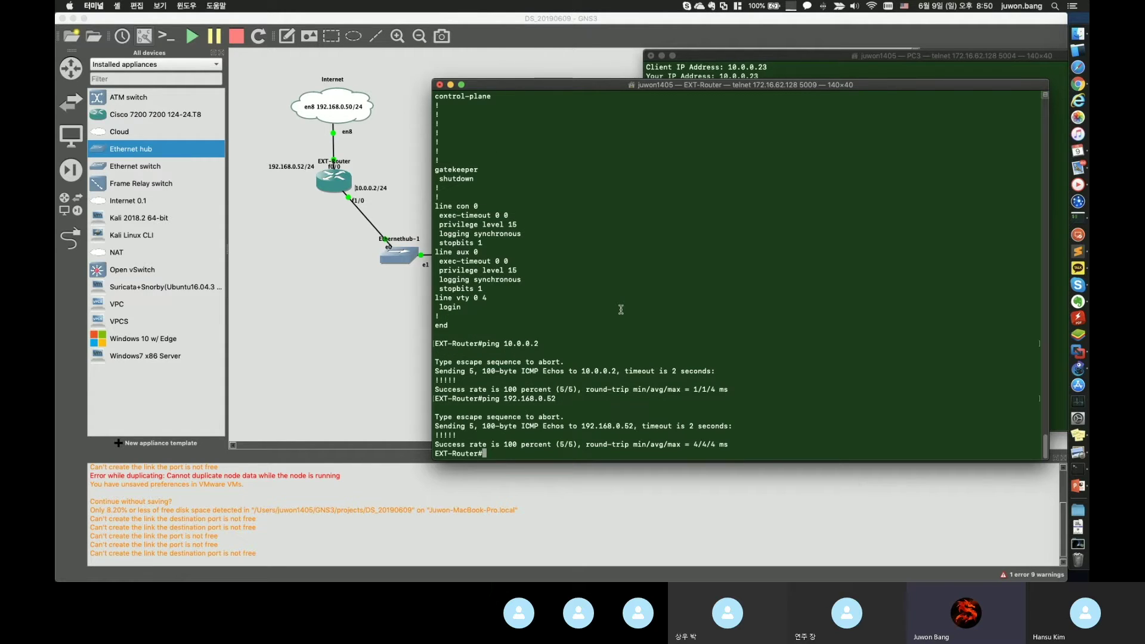
type("ping 192.168.0.5")
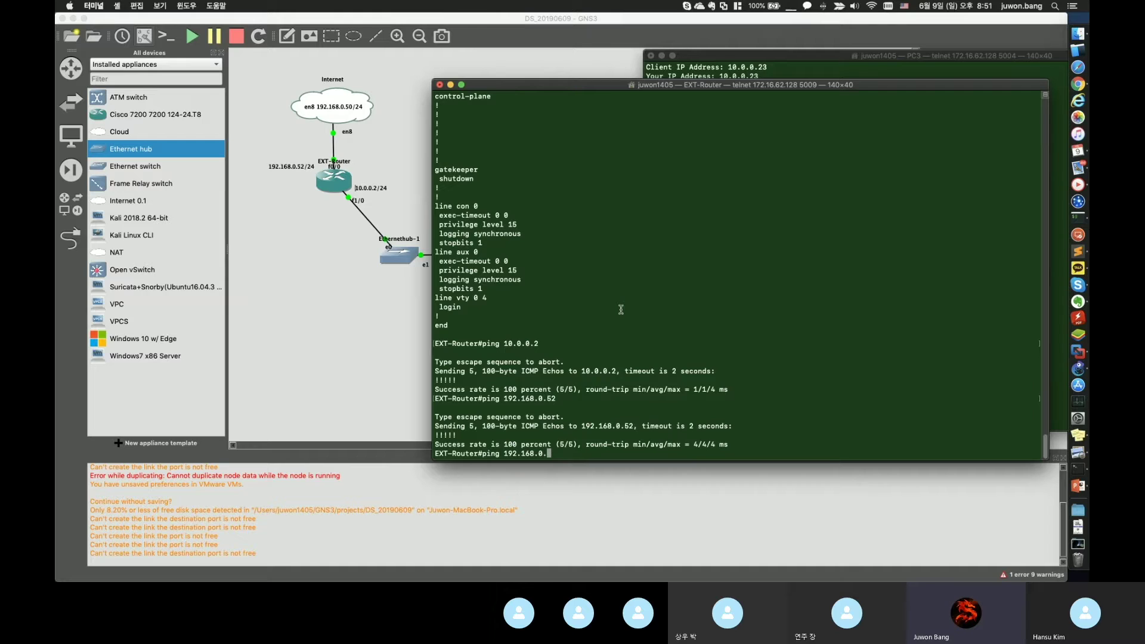
key("Return")
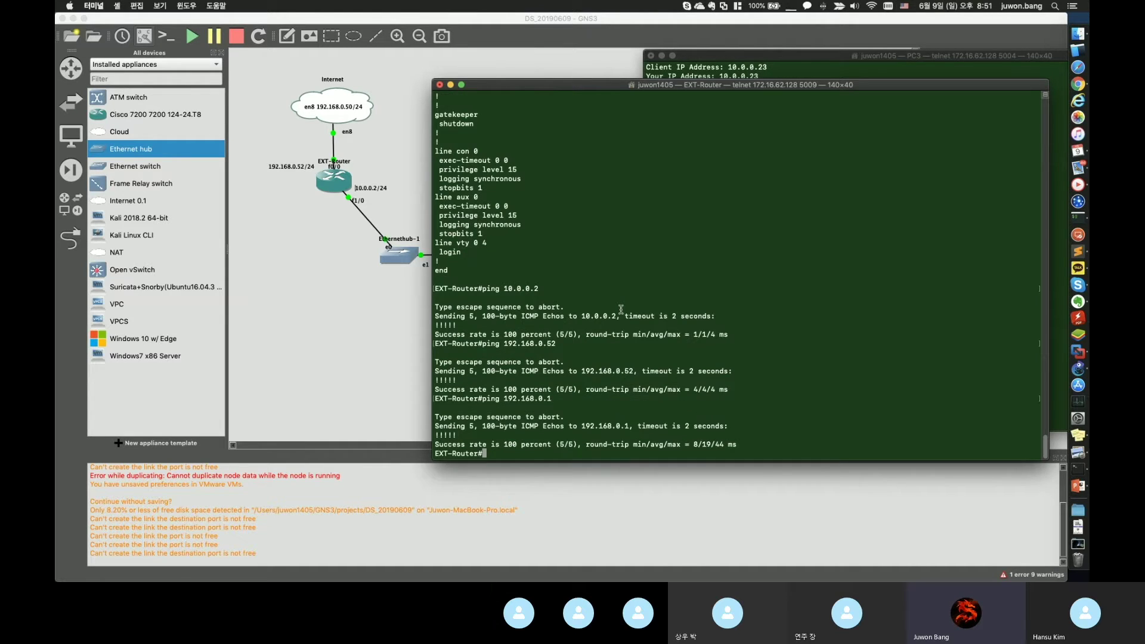
- Ping 8.8.8.8 successfully, then open PC1's console from the GNS3 topology
key("Return")
key("Return")
key("Return")
type("ping ")
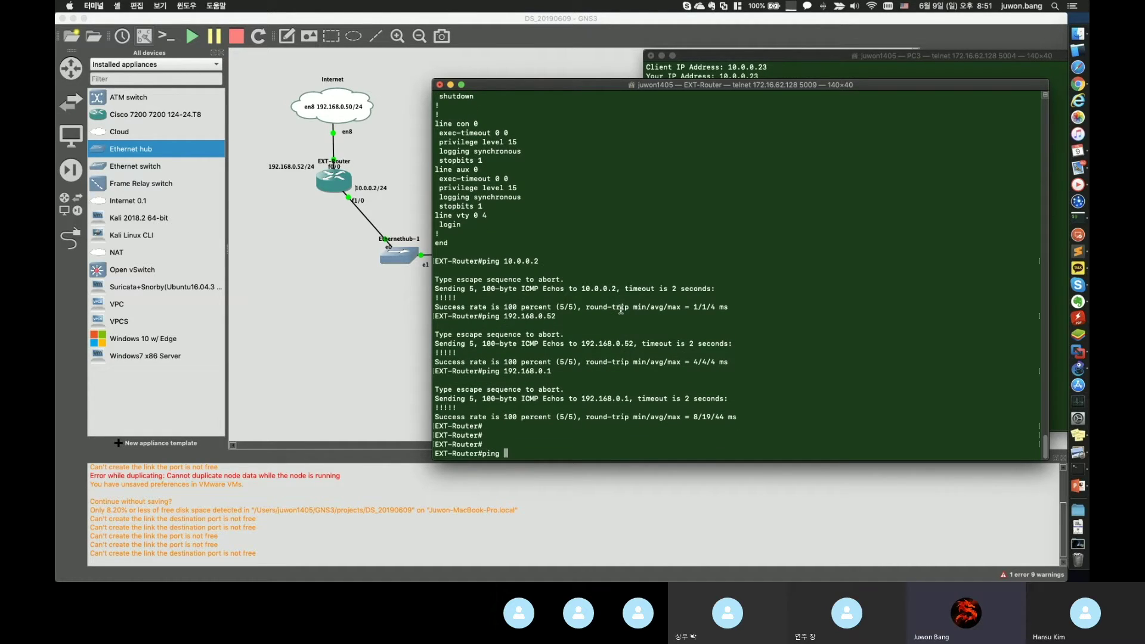
type("8.8.8.8")
key("Return")
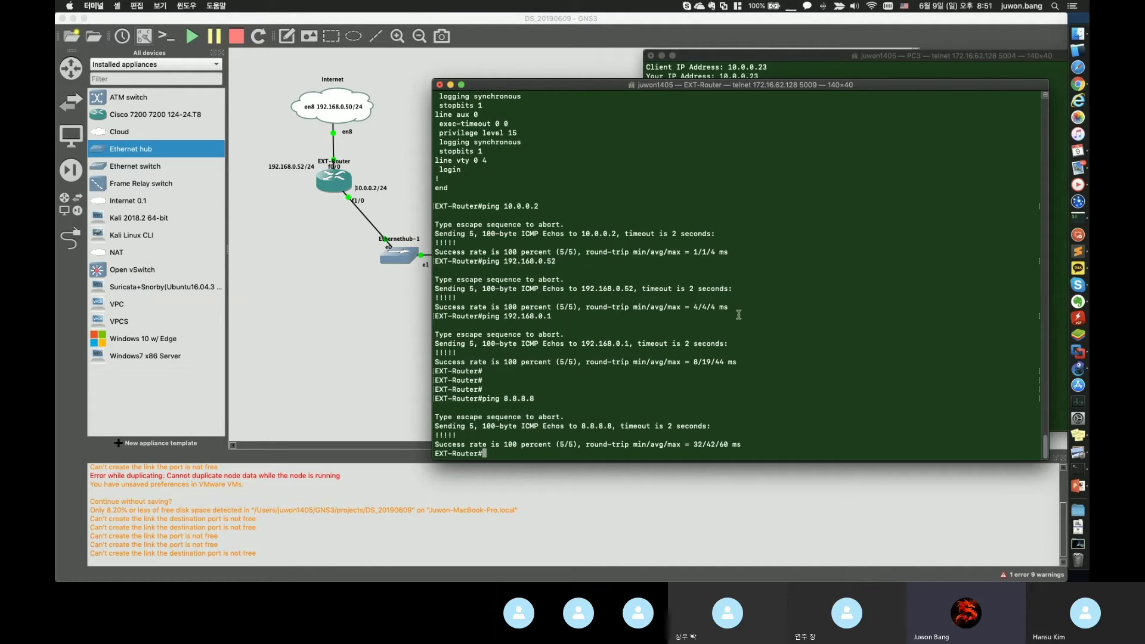
left_click_drag(443, 435, 484, 435)
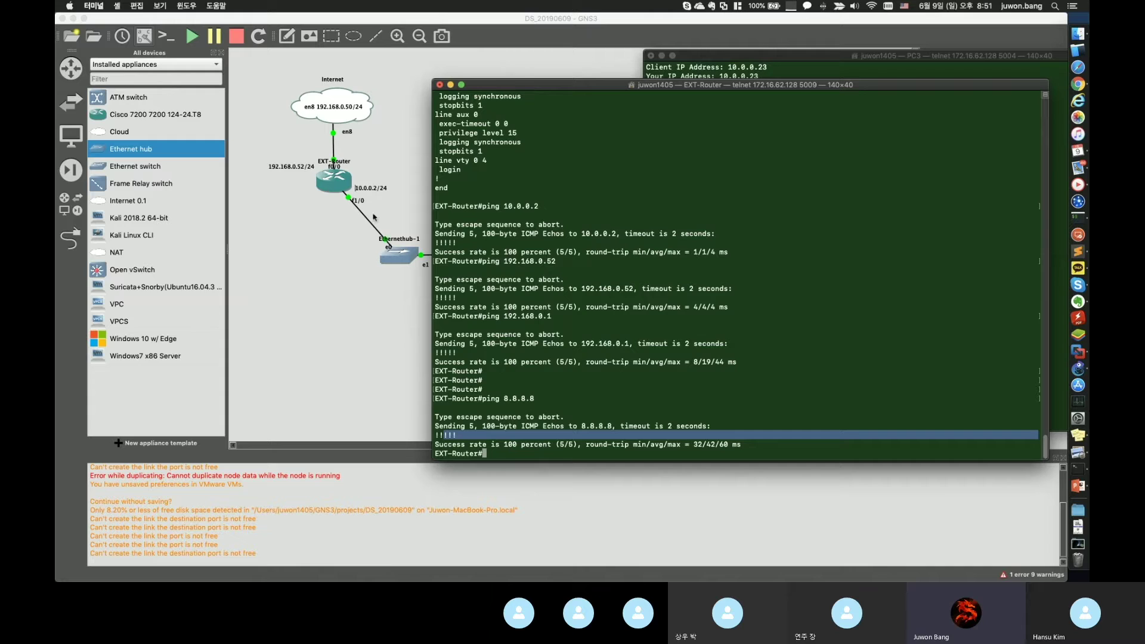
left_click(342, 298)
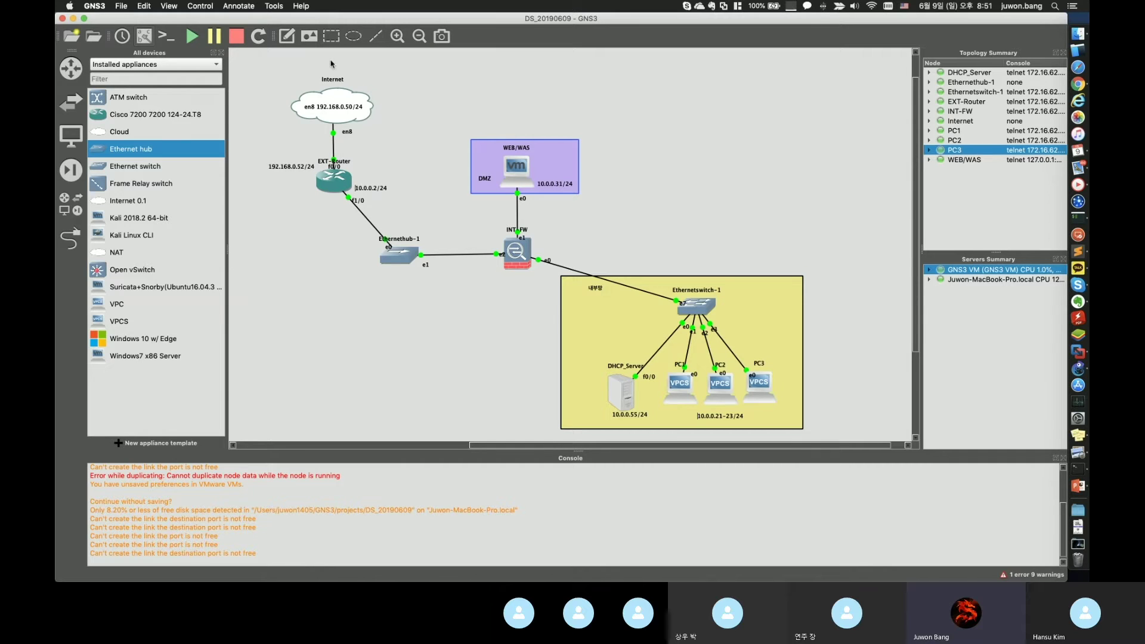
double_click(675, 386)
- From PC1, ping 192.168.0.52 and 8.8.8.8, stopping each with Ctrl+C
key("Return")
key("Return")
key("Return")
type("ping ")
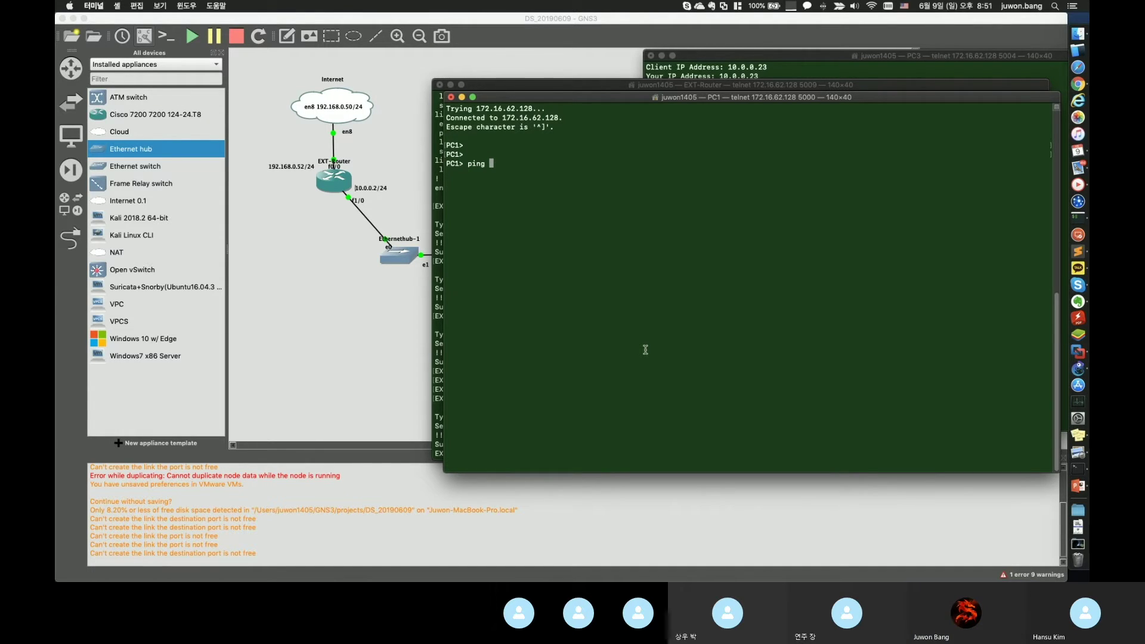
type("192.168.0.52")
key("Return")
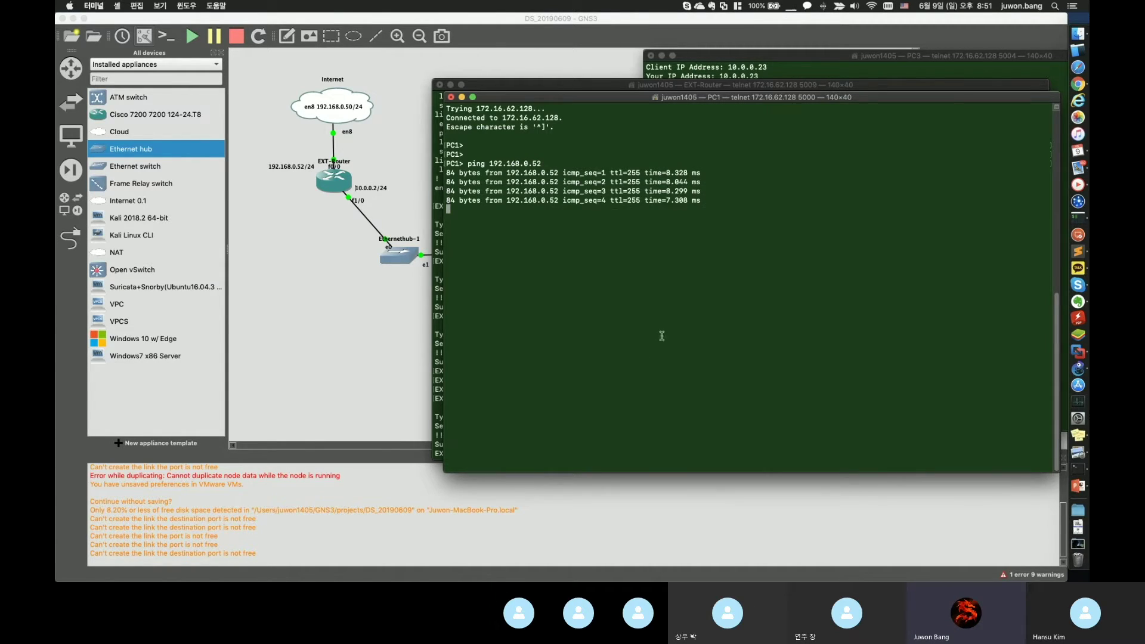
key("ctrl+c")
key("Up")
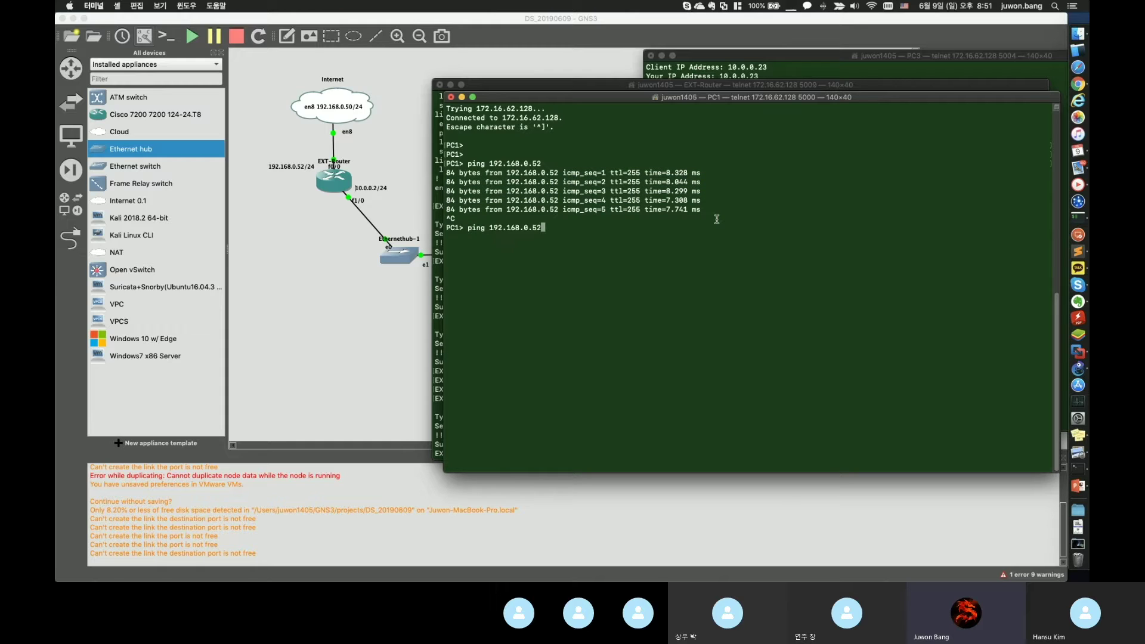
key("BackSpace")
key("BackSpace")
key("BackSpace")
key("BackSpace")
key("BackSpace")
key("BackSpace")
key("BackSpace")
key("BackSpace")
key("BackSpace")
key("BackSpace")
key("BackSpace")
key("BackSpace")
key("BackSpace")
type("8.8.8")
key("BackSpace")
key("BackSpace")
key("BackSpace")
key("BackSpace")
key("BackSpace")
type("8.8.8.8")
key("Return")
key("ctrl+c")
- Ping google.co.kr from PC1, then close and terminate the PC1 console
type("ping")
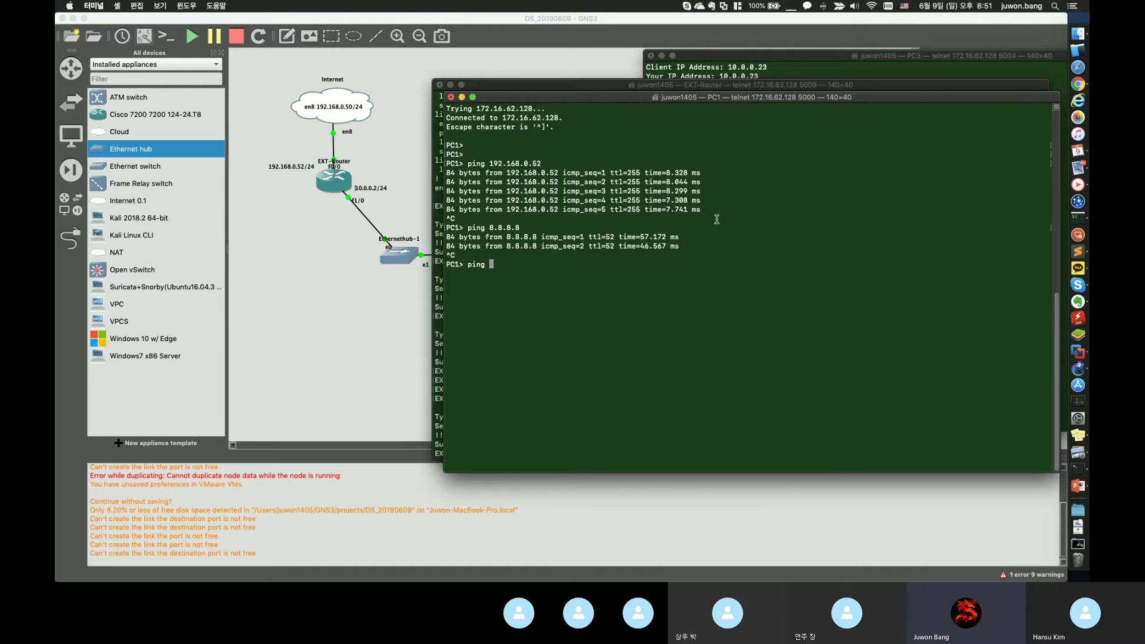
type("google.co.kr")
key("Return")
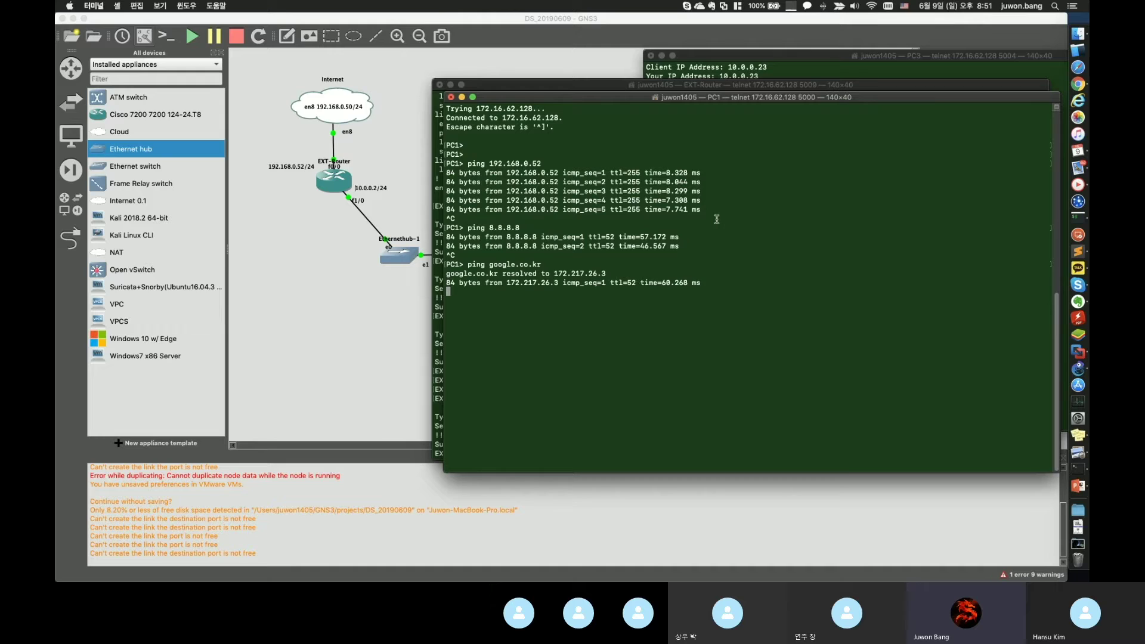
left_click_drag(484, 286, 610, 294)
key("ctrl+c")
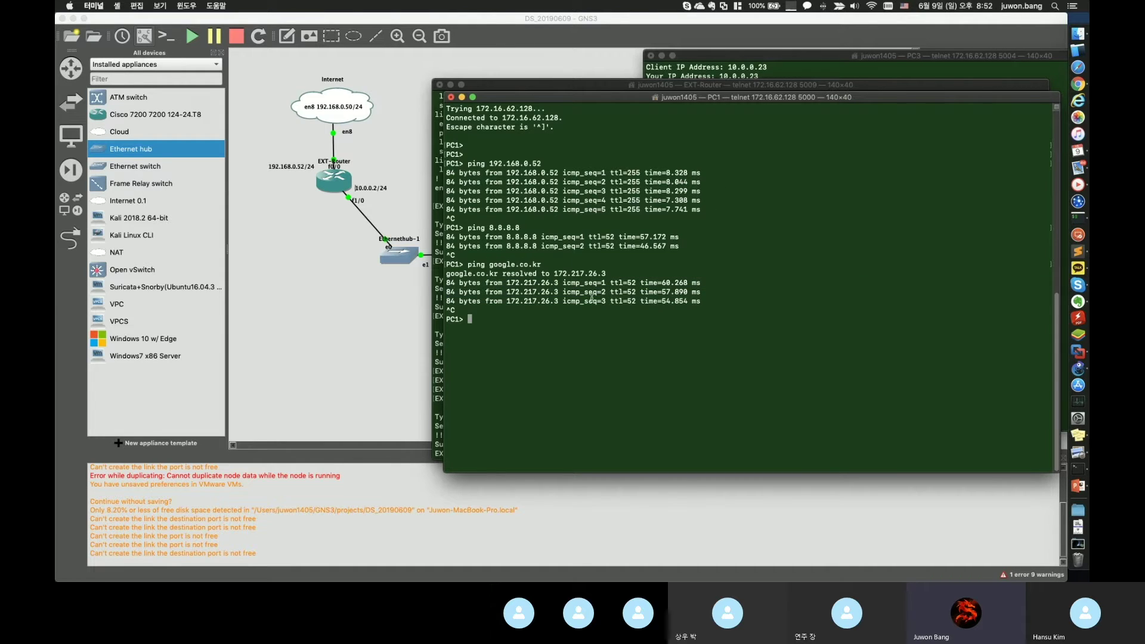
left_click(451, 97)
left_click(833, 157)
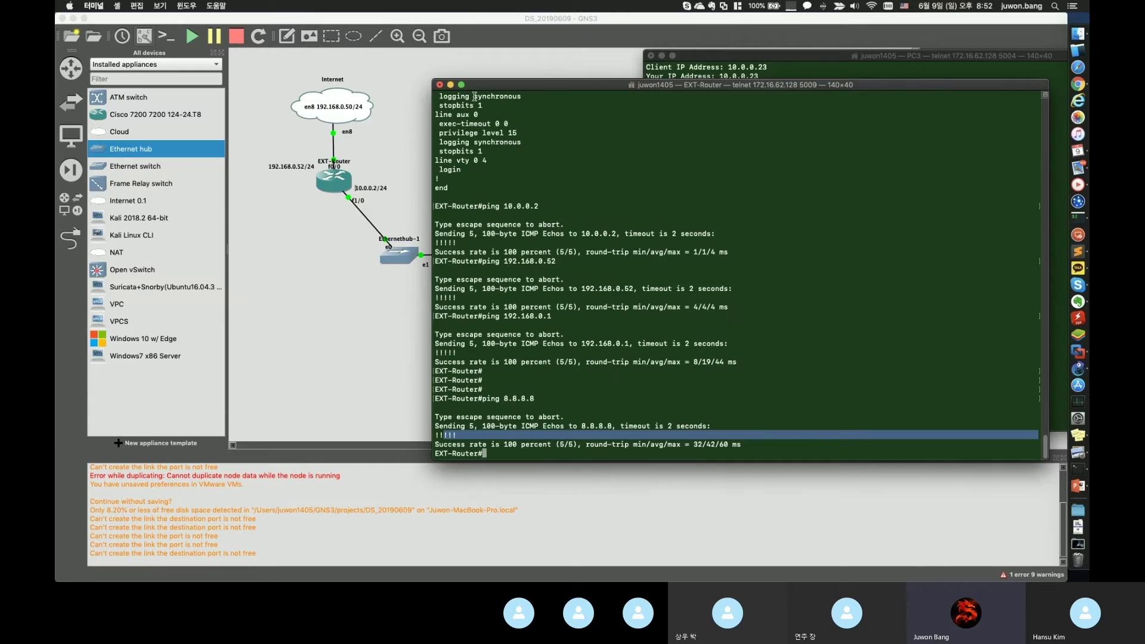
- Terminate the EXT-Router console, look over the topology, and switch to VMware Fusion's library
left_click(439, 85)
left_click(828, 149)
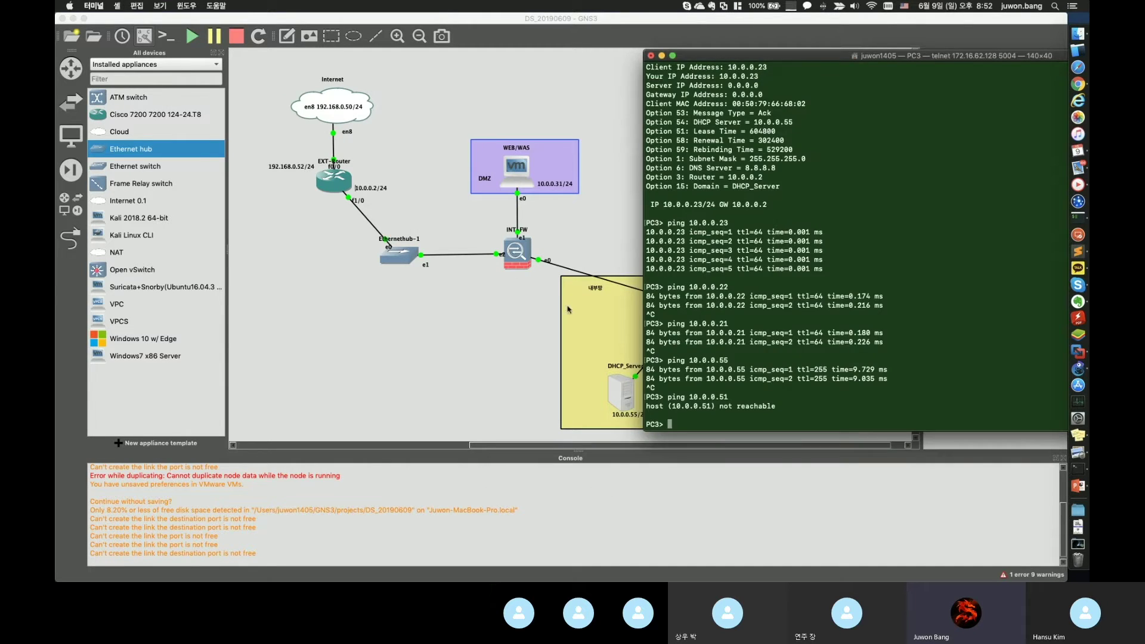
left_click(699, 372)
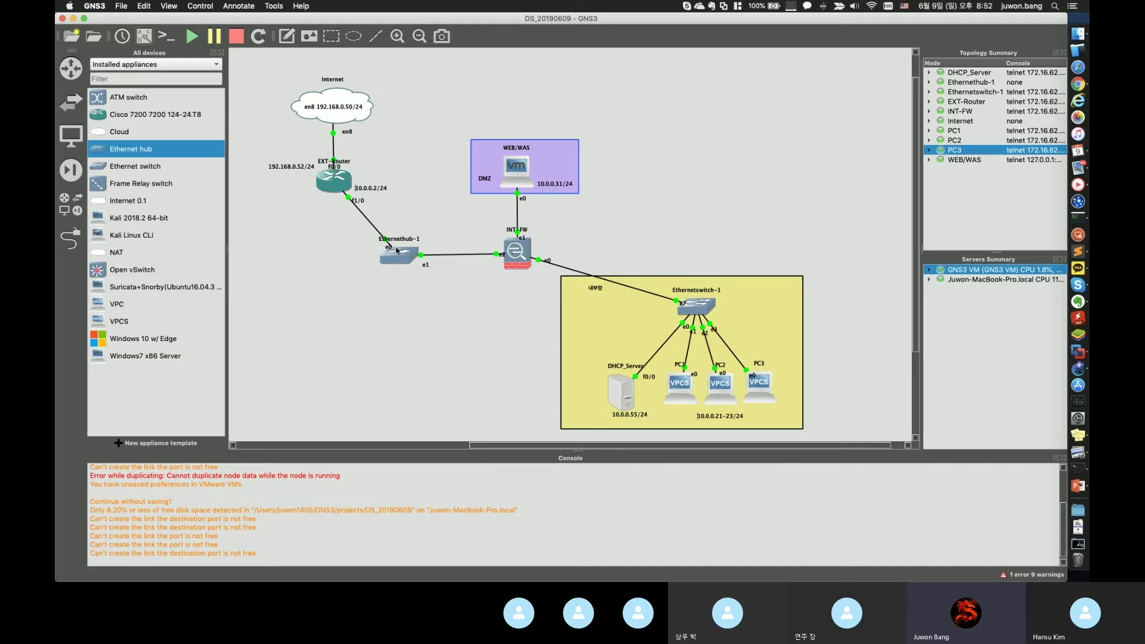
scroll(543, 208, "left", 2)
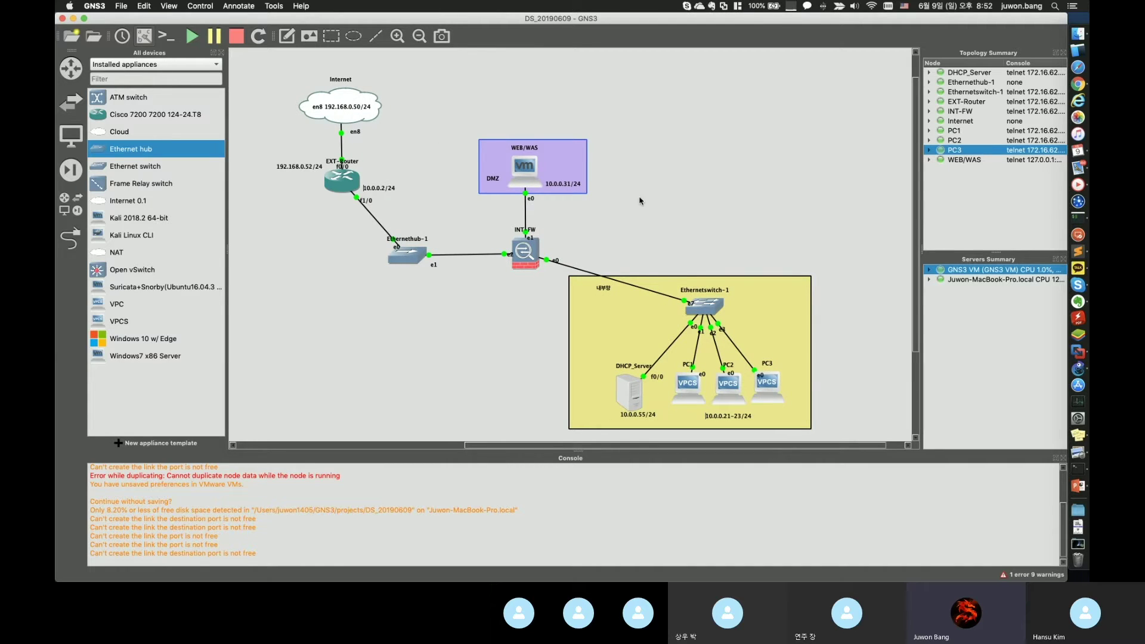
scroll(641, 202, "up", 1)
scroll(528, 215, "right", 3)
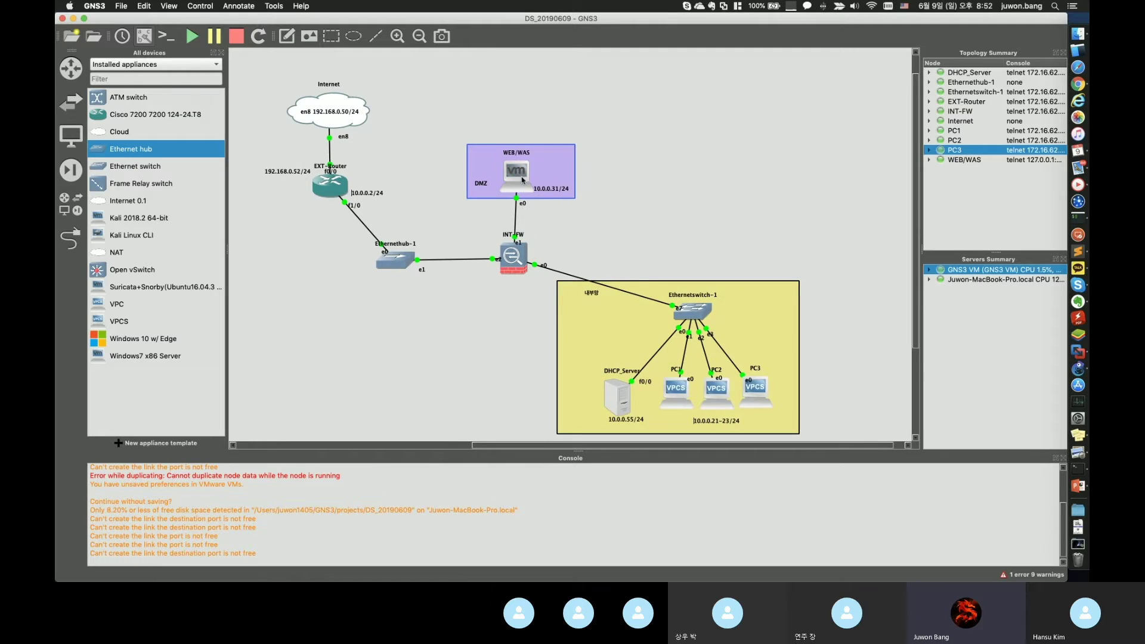
scroll(513, 180, "left", 1)
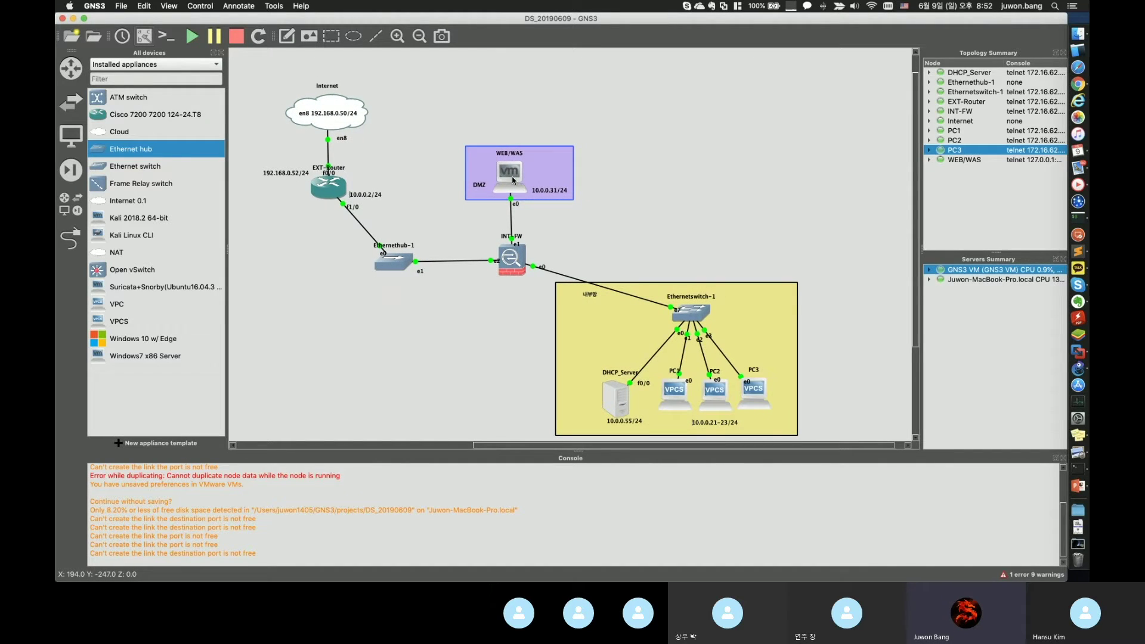
key("super+Tab")
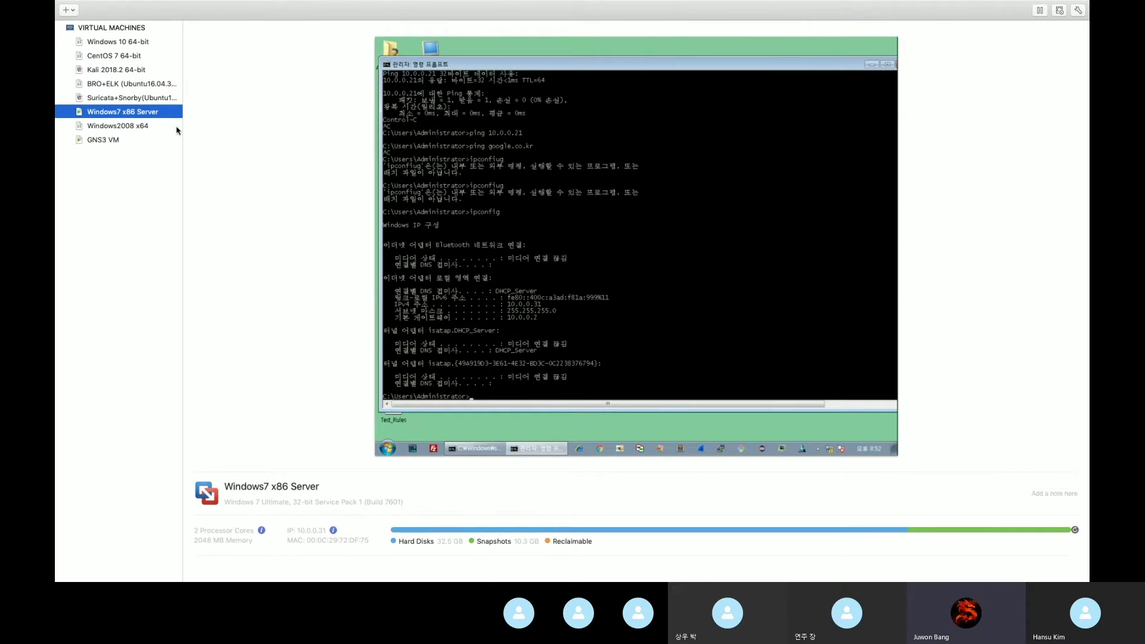
- Open the Windows7 VM and run ipconfig, showing 10.0.0.31 with gateway 10.0.0.2
double_click(138, 112)
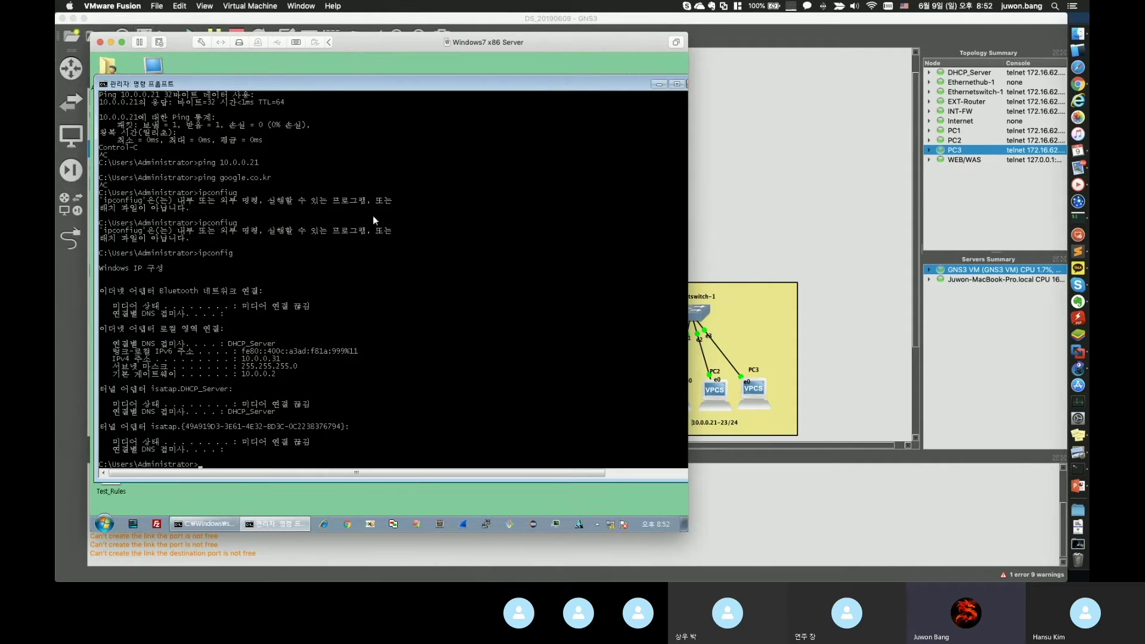
type("ipocnfi")
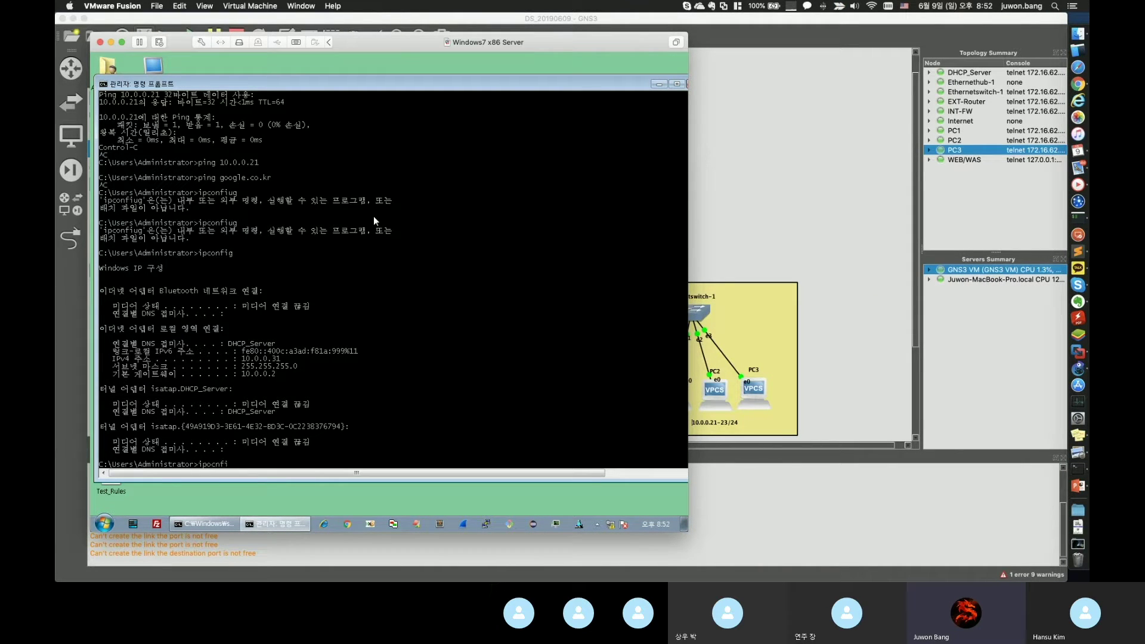
key("BackSpace")
key("BackSpace")
type("onfig")
key("Return")
type("ipconf")
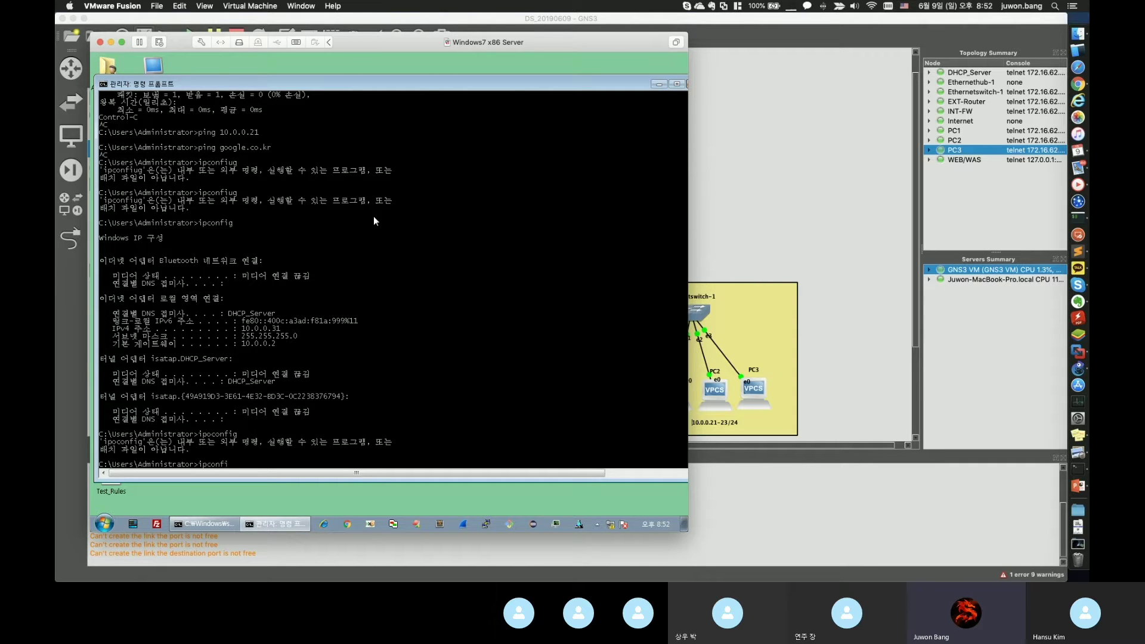
type("fig")
key("Return")
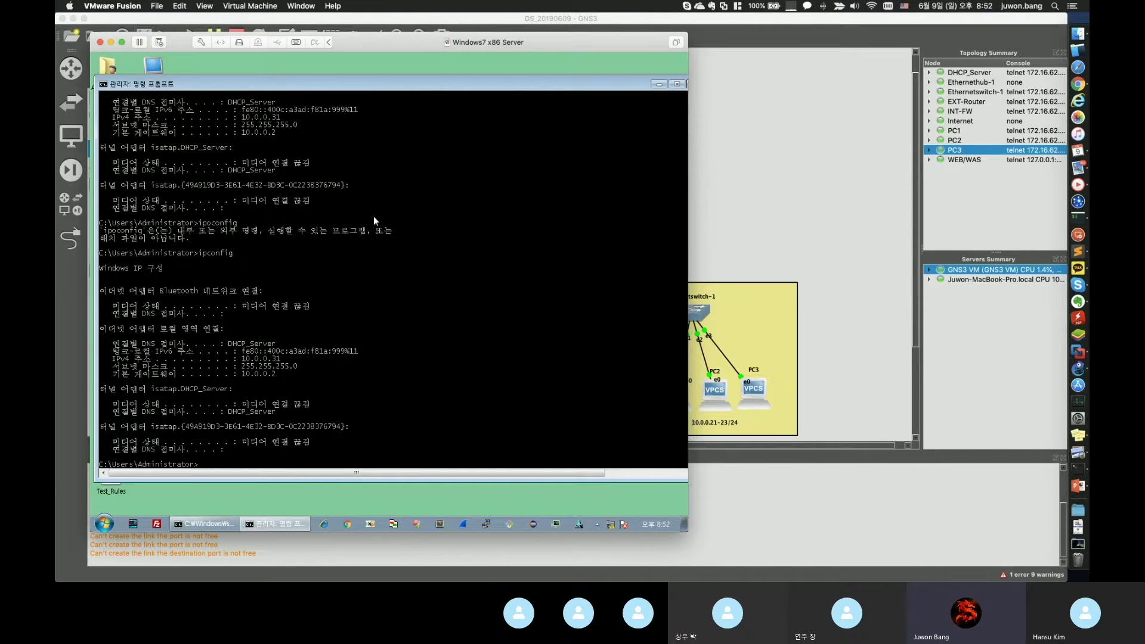
- Ping 8.8.8.8 and google.co.kr from the VM, then open Internet Explorer to NAVER
type("ping 8.8.8.8")
key("Return")
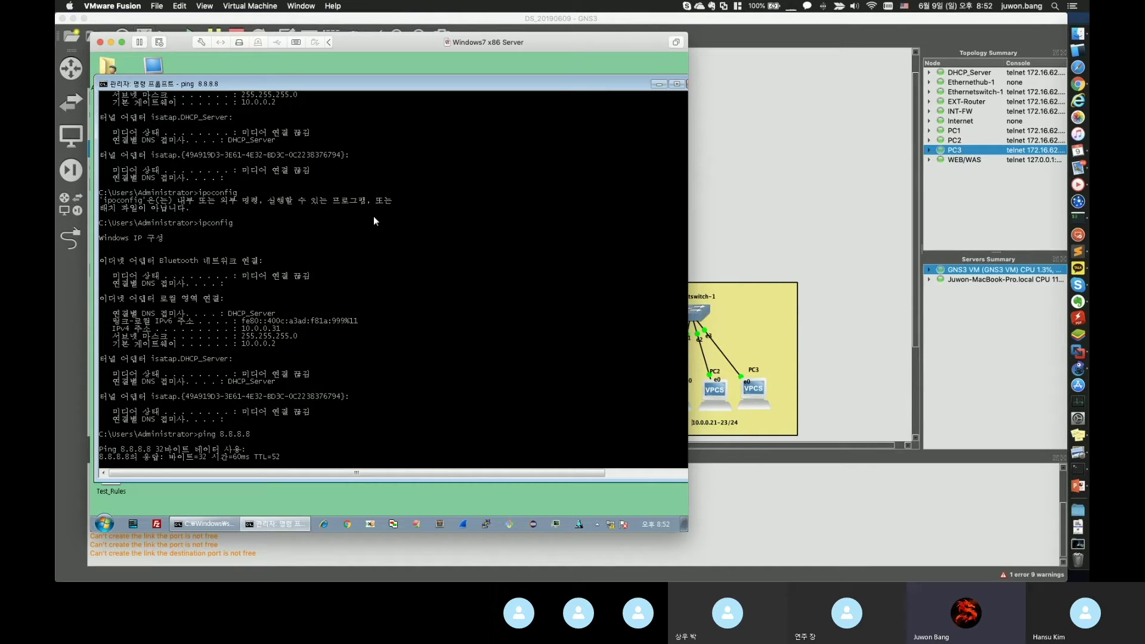
key("ctrl+c")
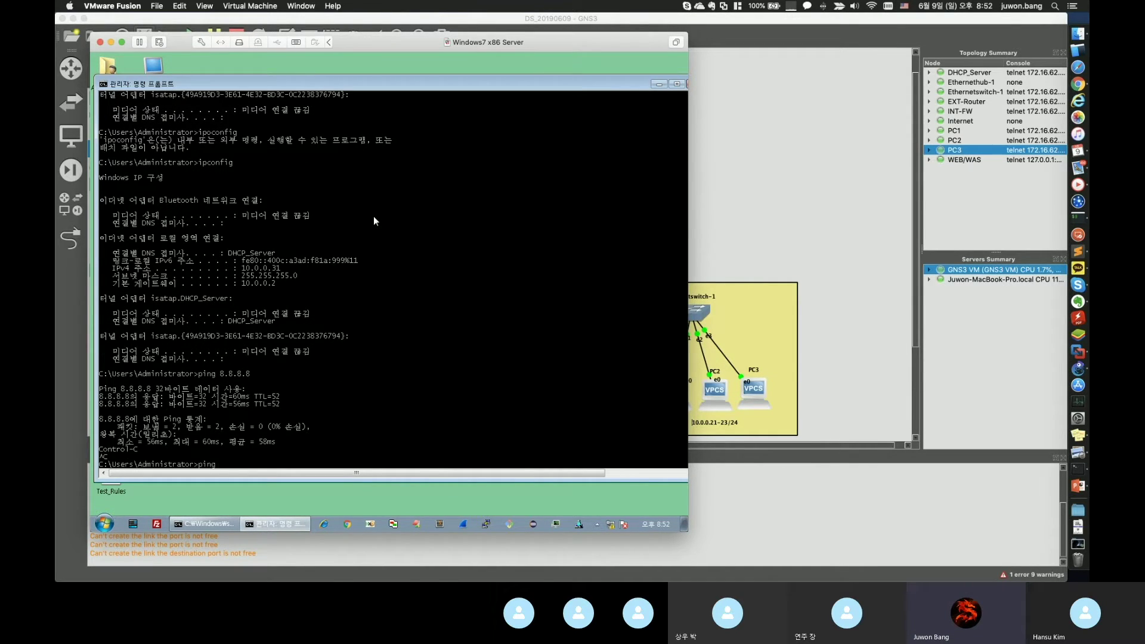
type("ping google.co.kr")
key("Return")
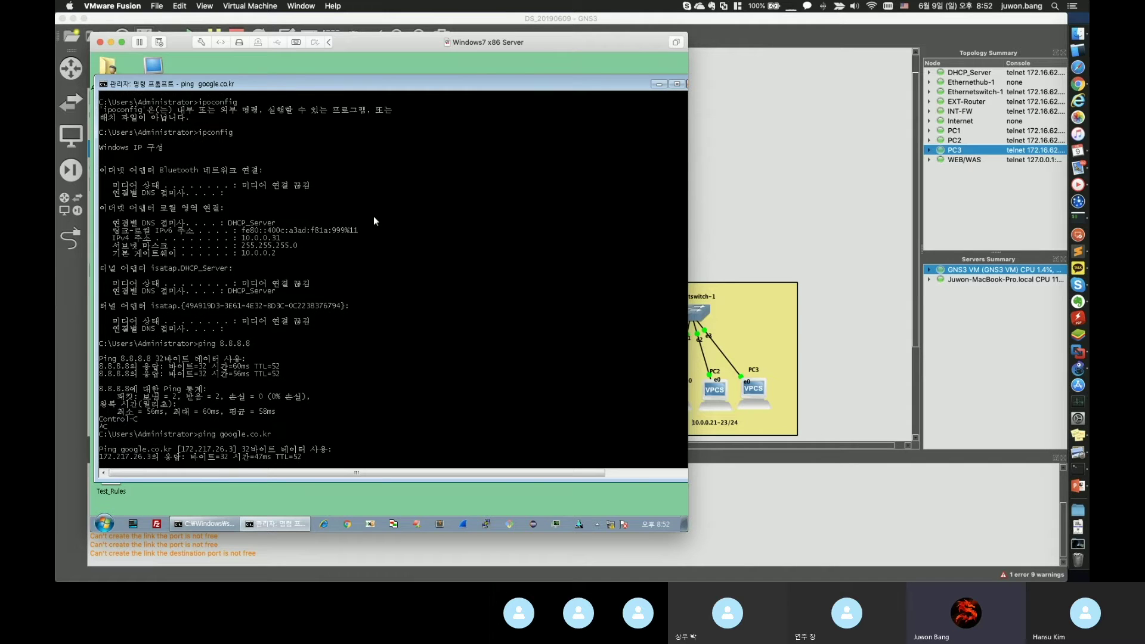
key("ctrl+c")
left_click(324, 525)
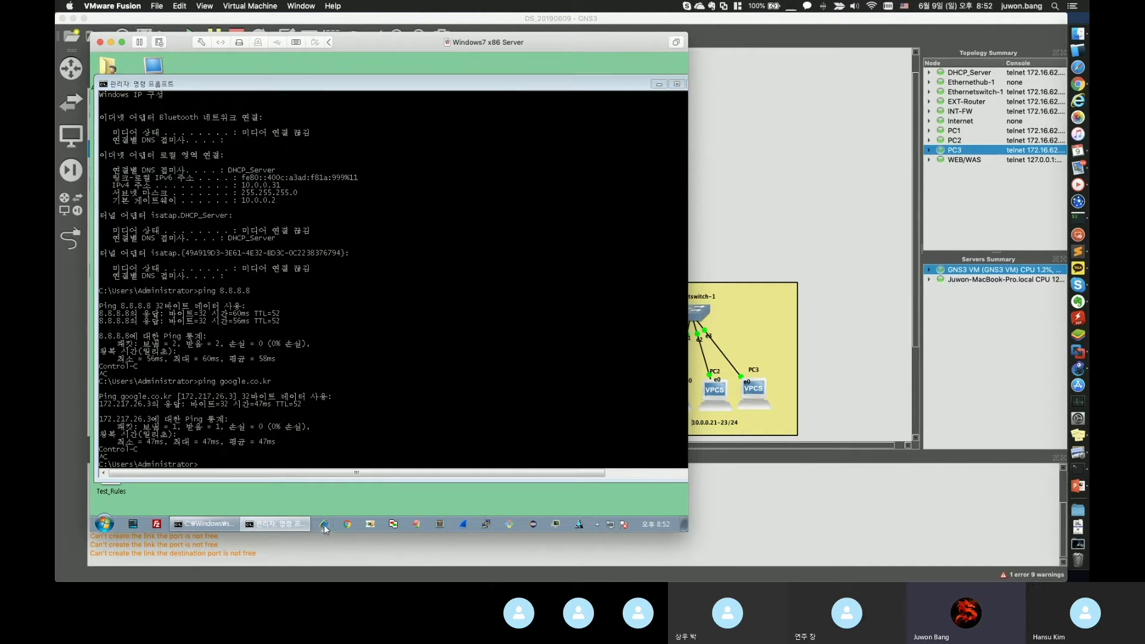
left_click(366, 313)
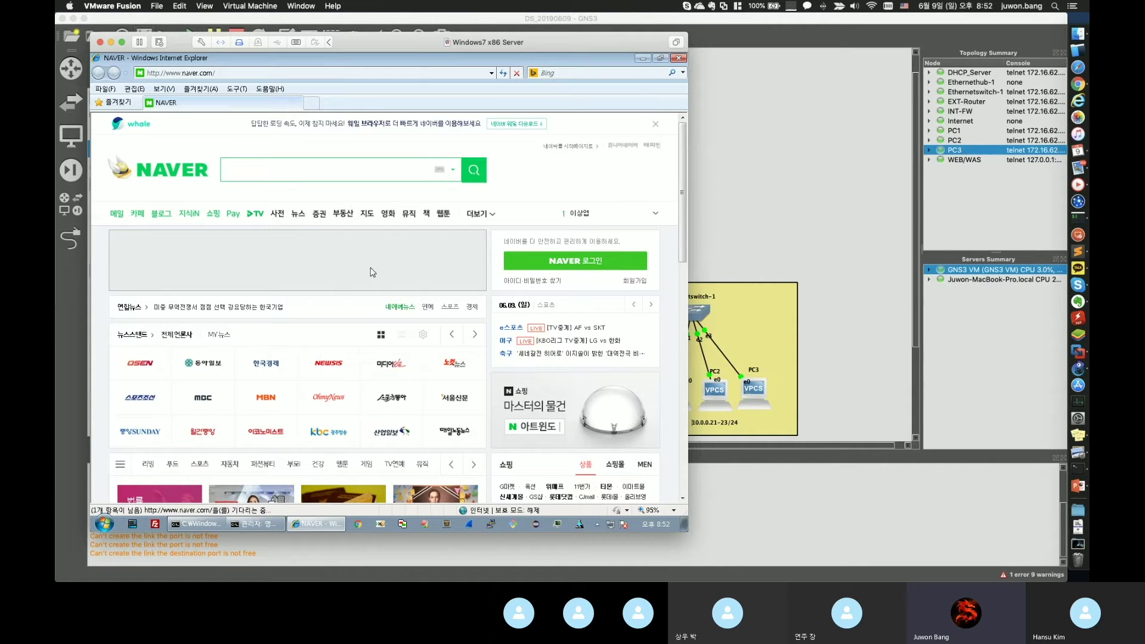
- Compare the NAVER page in the VM with the GNS3 topology
scroll(370, 268, "down", 5)
scroll(574, 227, "up", 6)
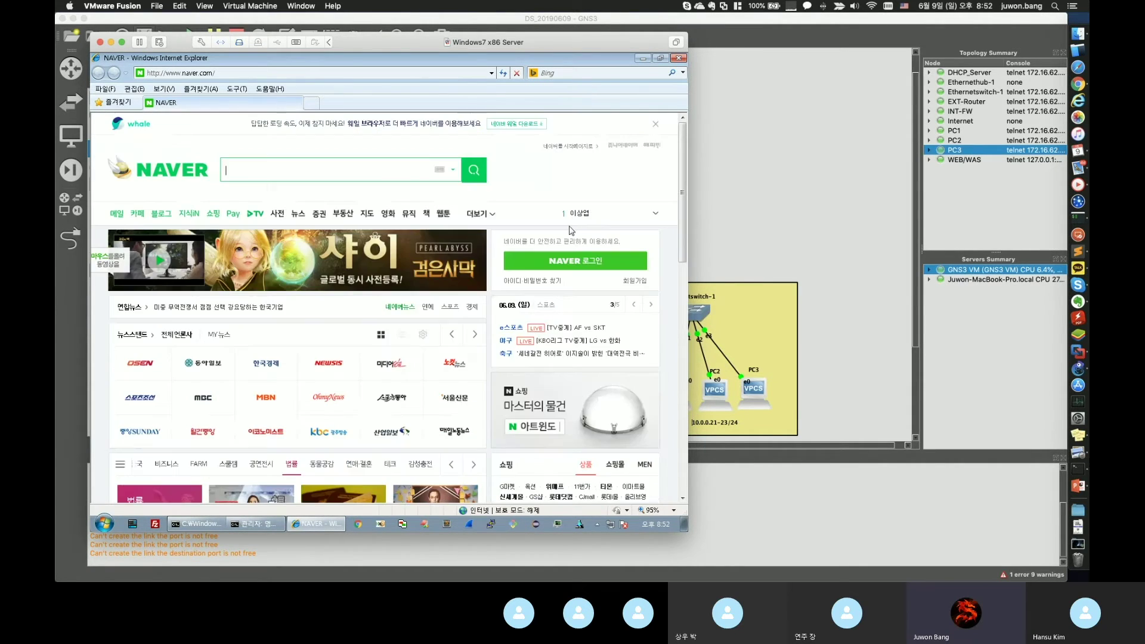
key("super+Tab")
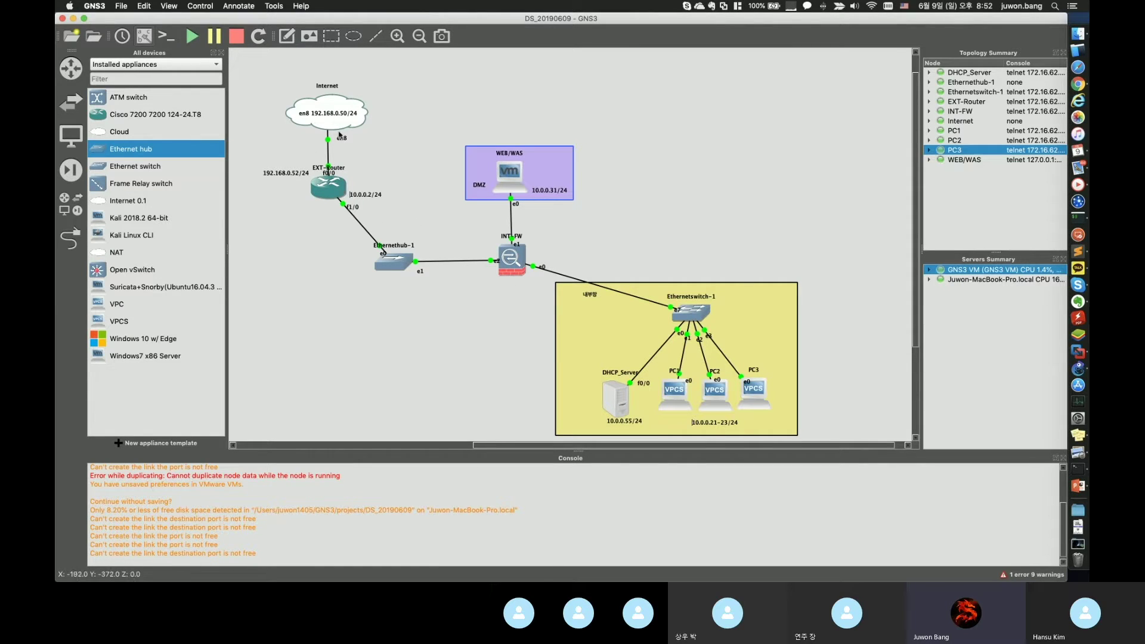
key("super+Tab")
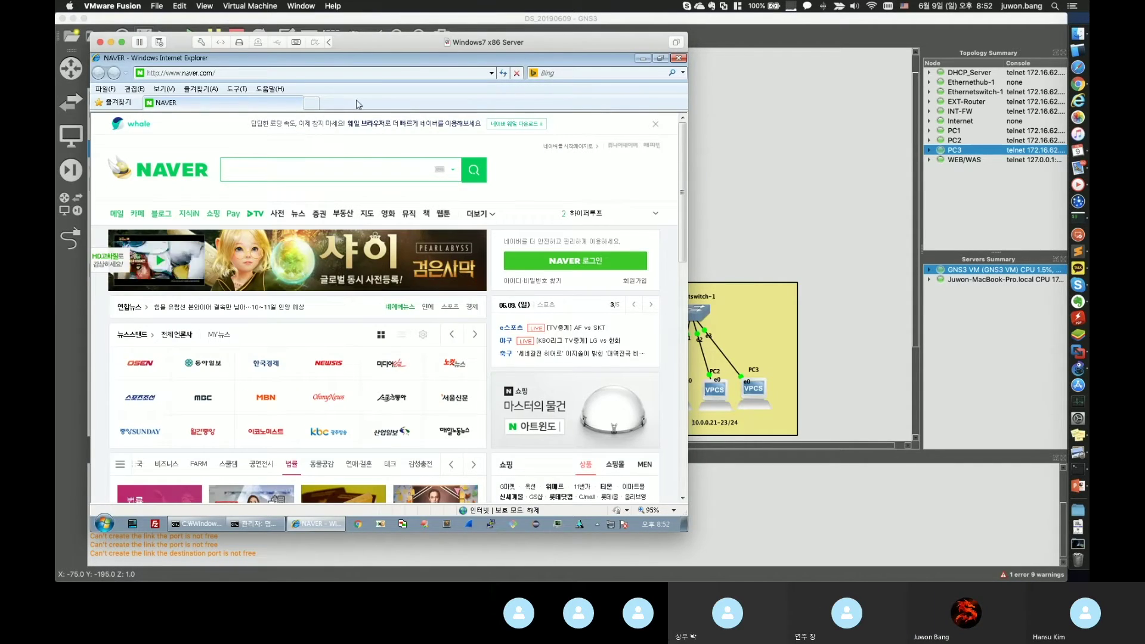
key("super+Tab")
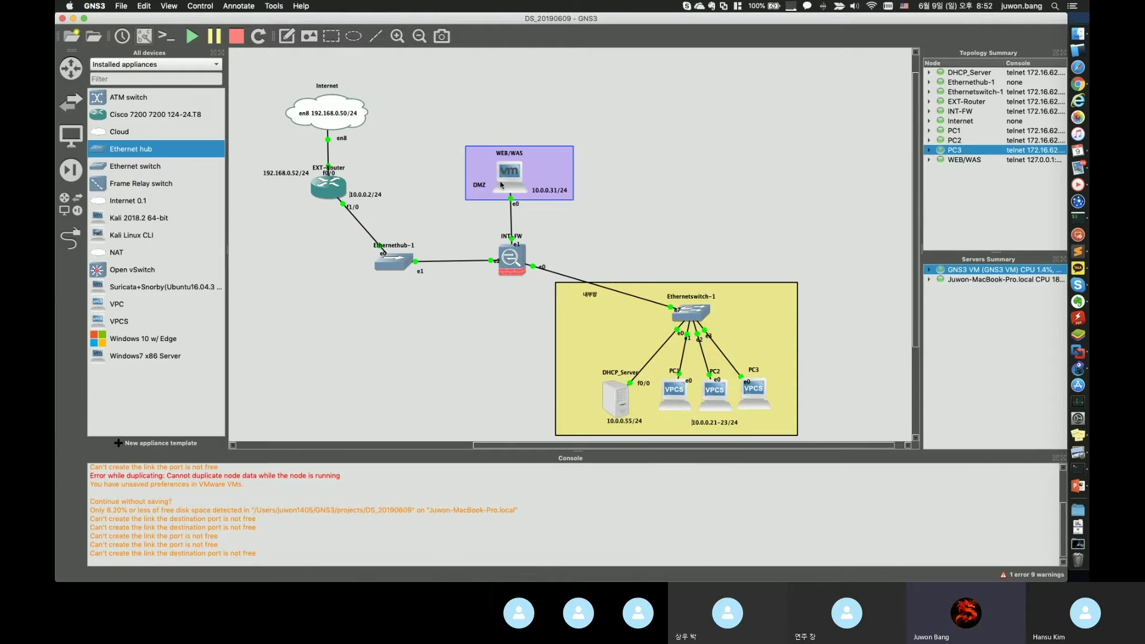
key("super+Tab")
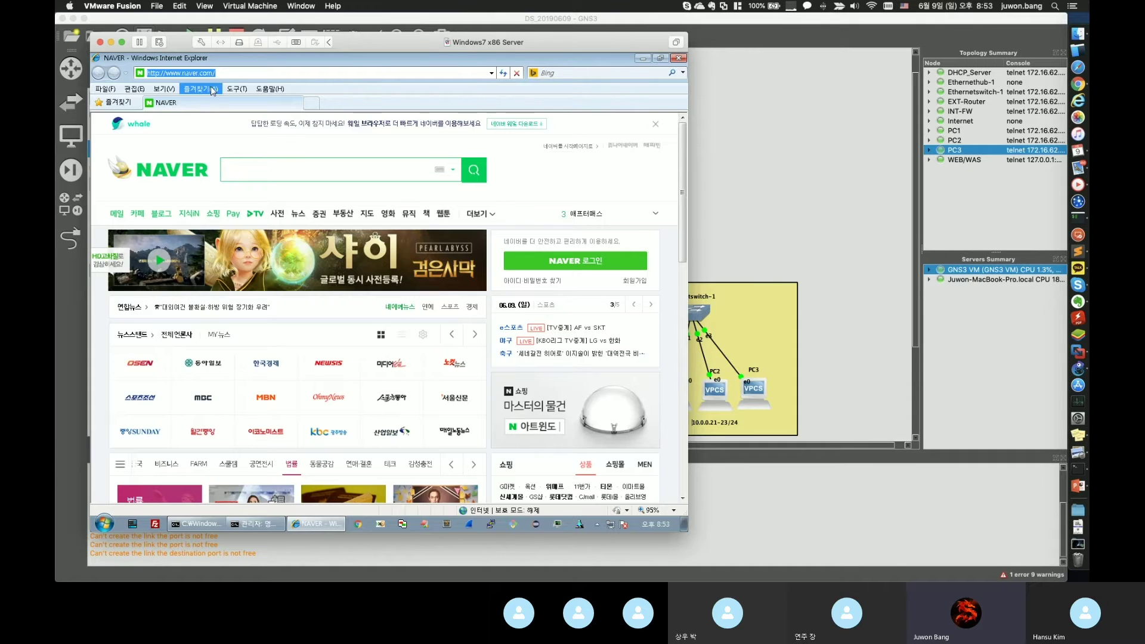
left_click(238, 75)
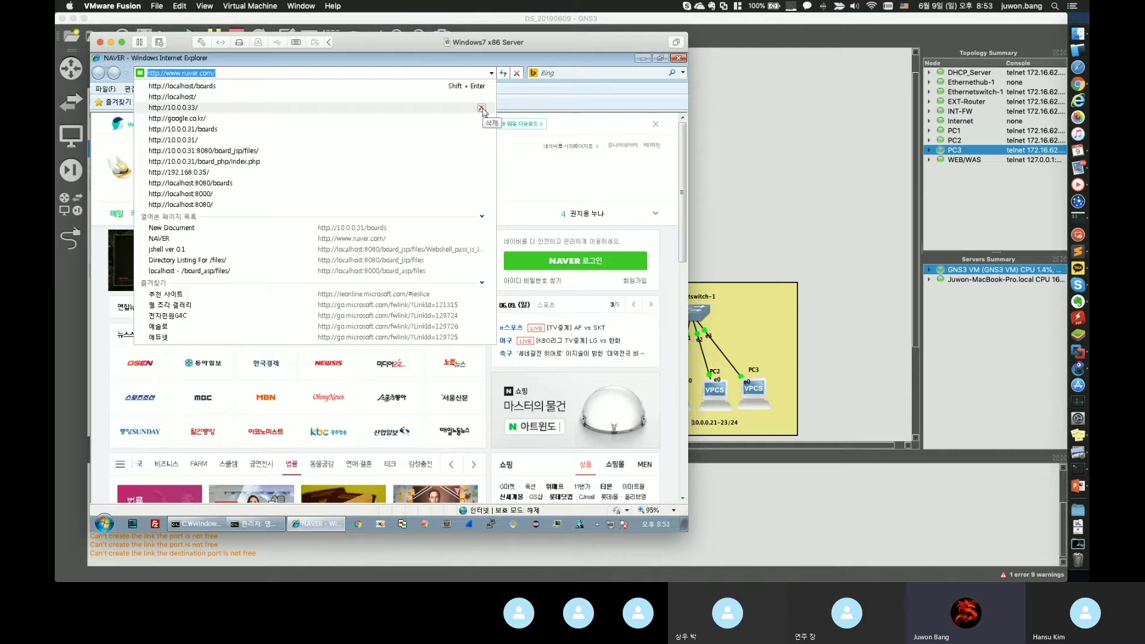
type("loc")
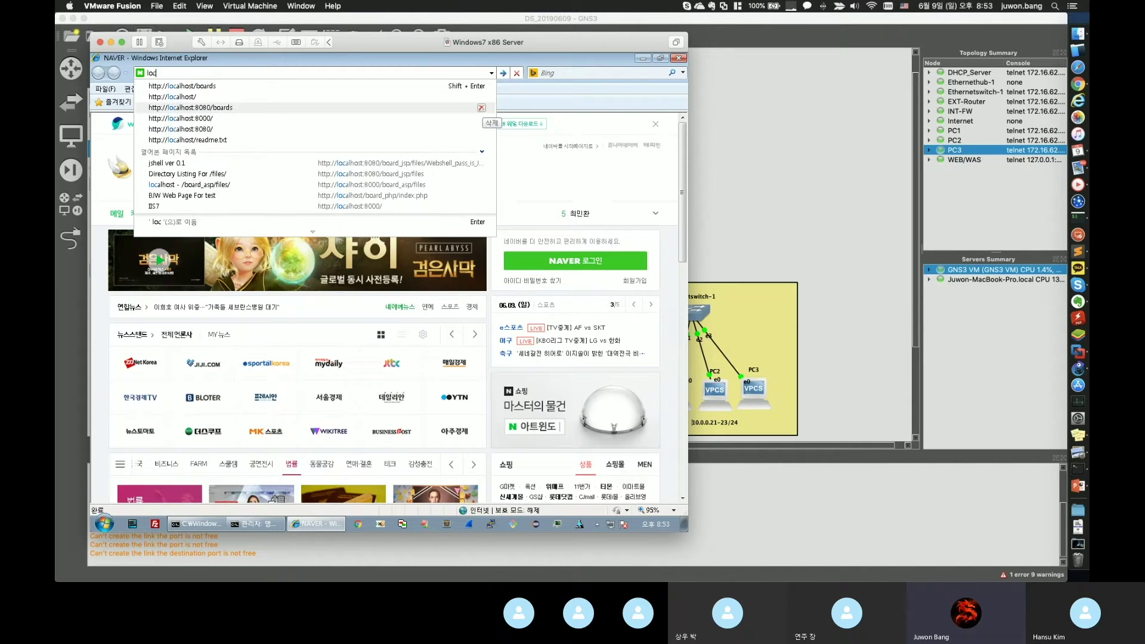
type("alhost")
key("Return")
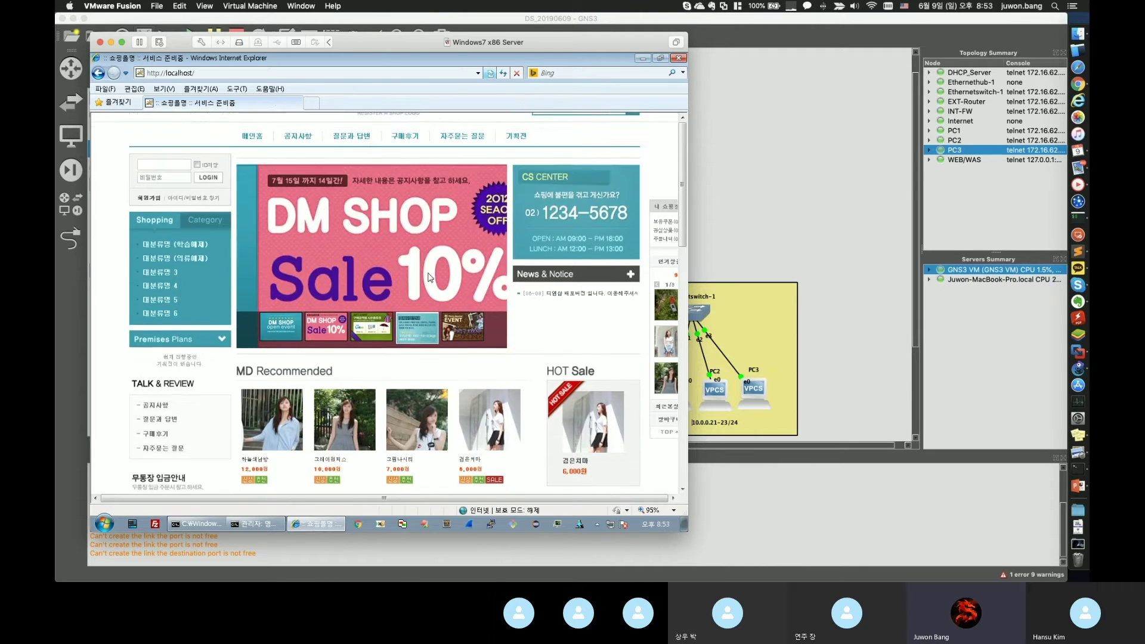
scroll(418, 259, "down", 15)
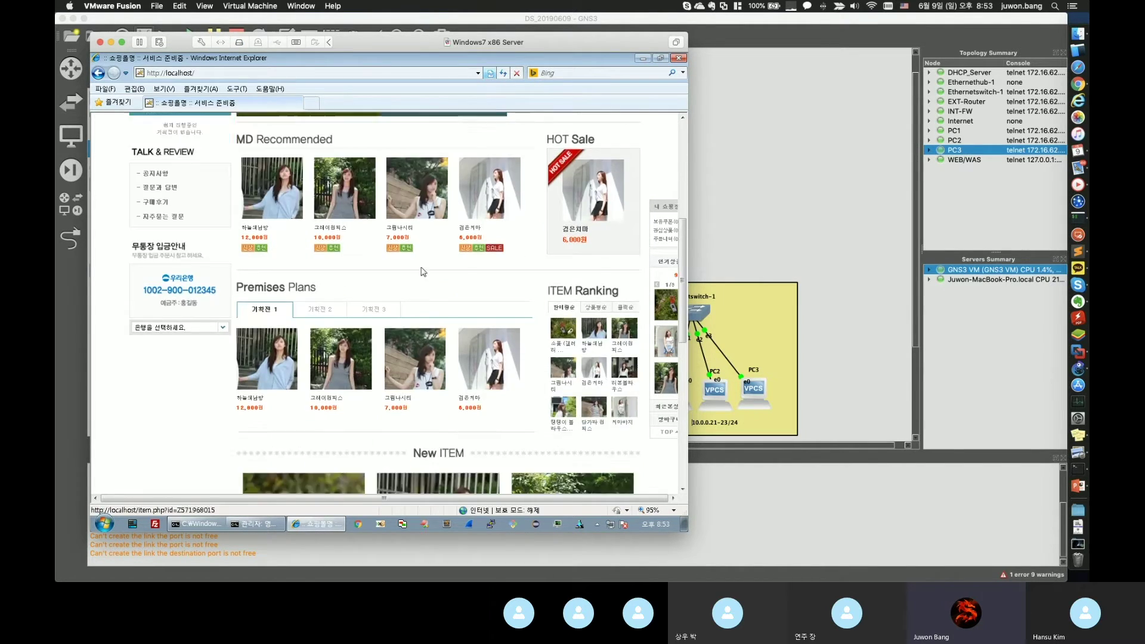
scroll(421, 272, "up", 15)
left_click(266, 76)
left_click(266, 75)
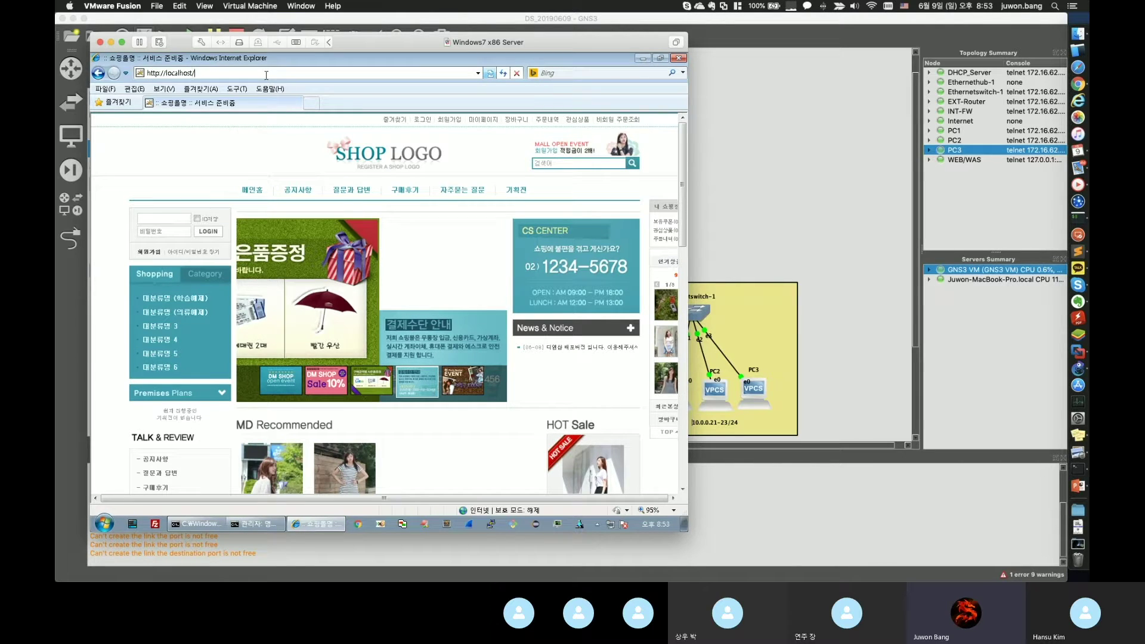
- Browse to localhost/boards and open the PHP board's upload page listing three files
type("boards")
key("Return")
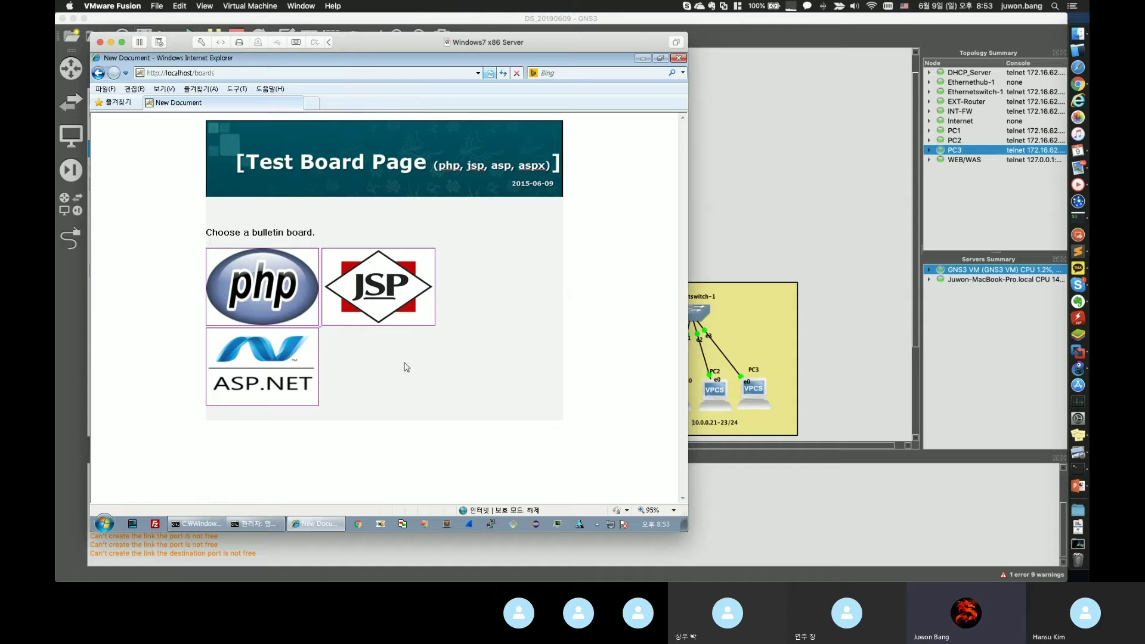
left_click(266, 284)
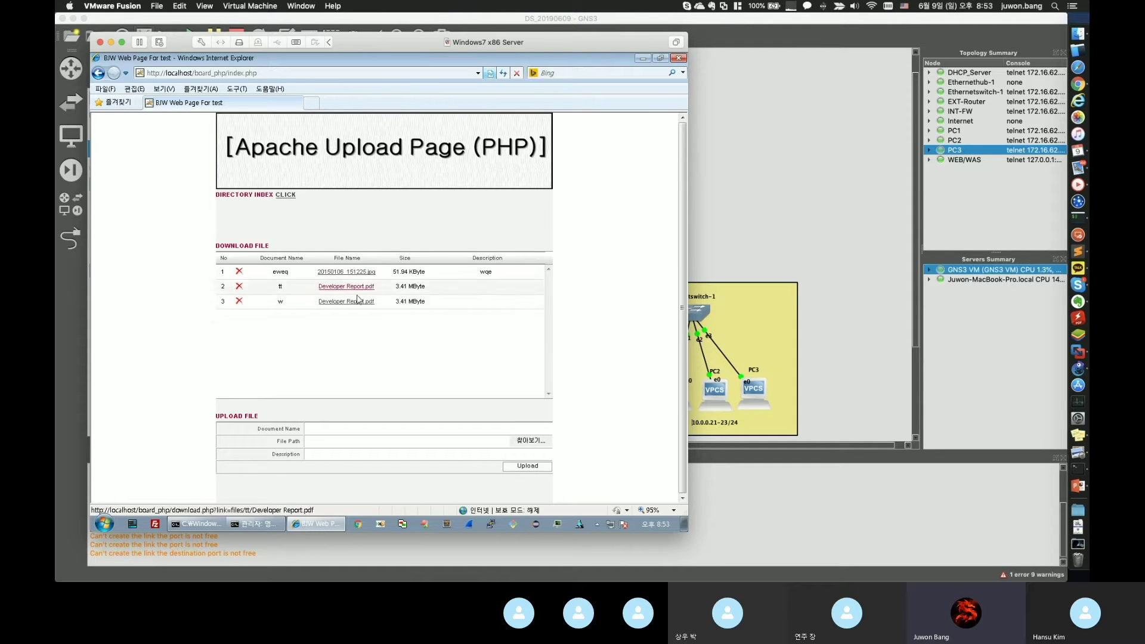
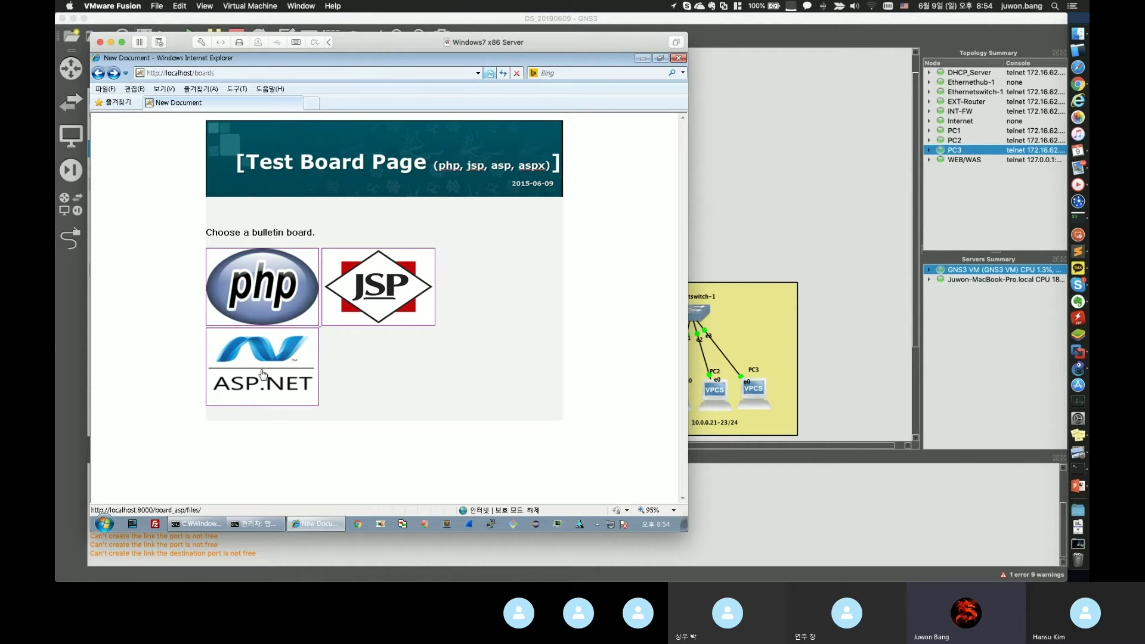
- Open the ASP.NET board's file listing and browse up to the web server root page
left_click(263, 380)
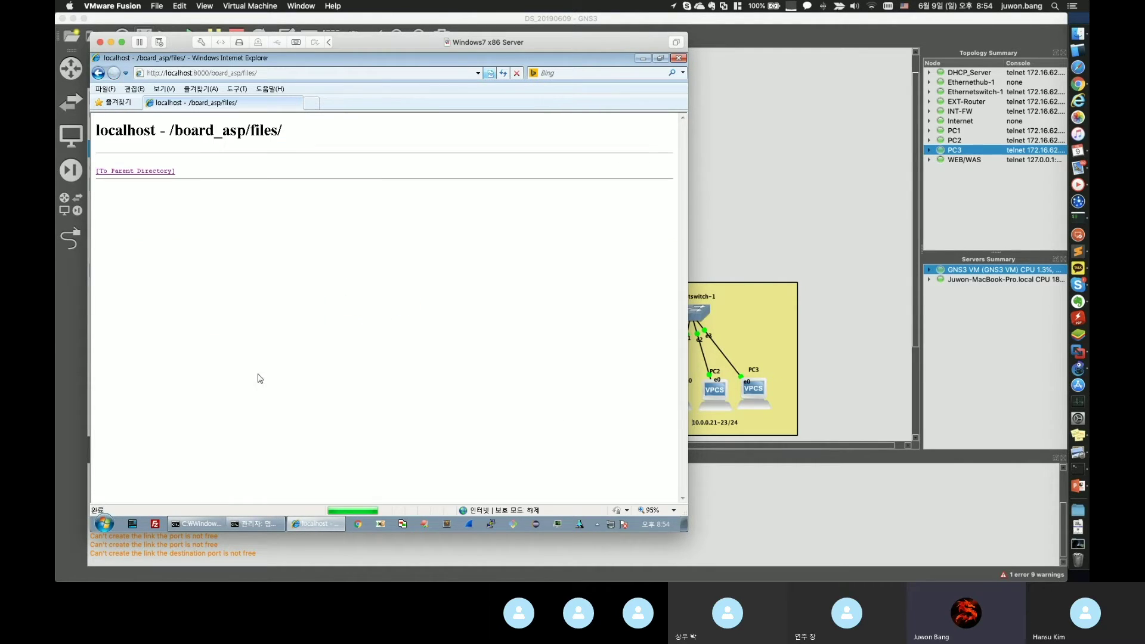
left_click(134, 172)
left_click(155, 172)
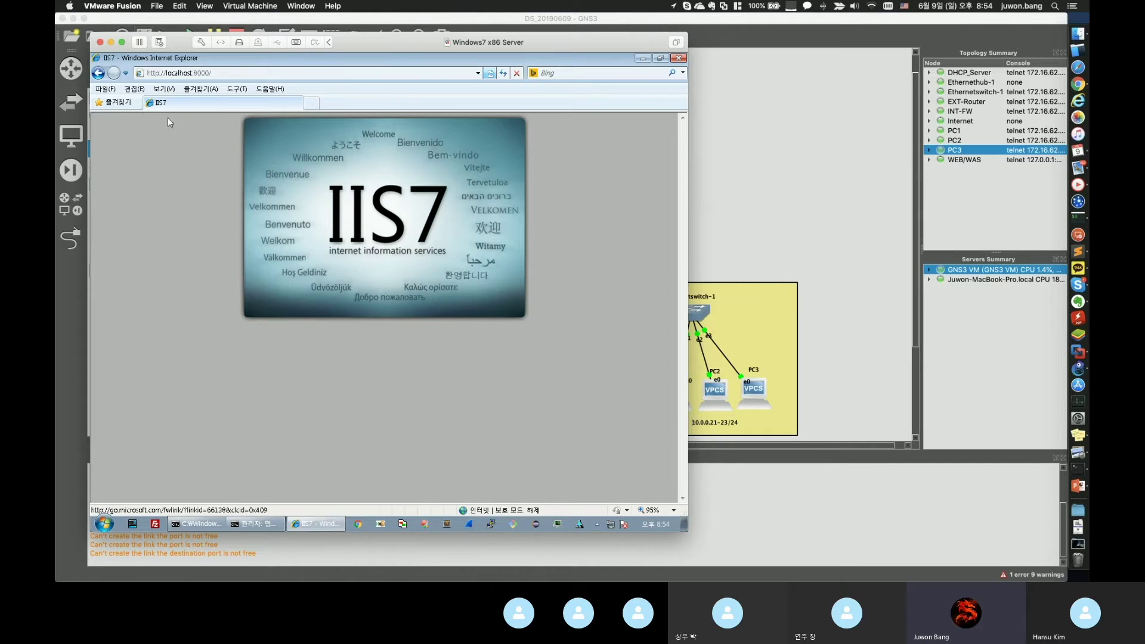
- Go back through the board pages to the localhost shop main page, then bring GNS3 forward
left_click(99, 73)
left_click(99, 73)
left_click(99, 74)
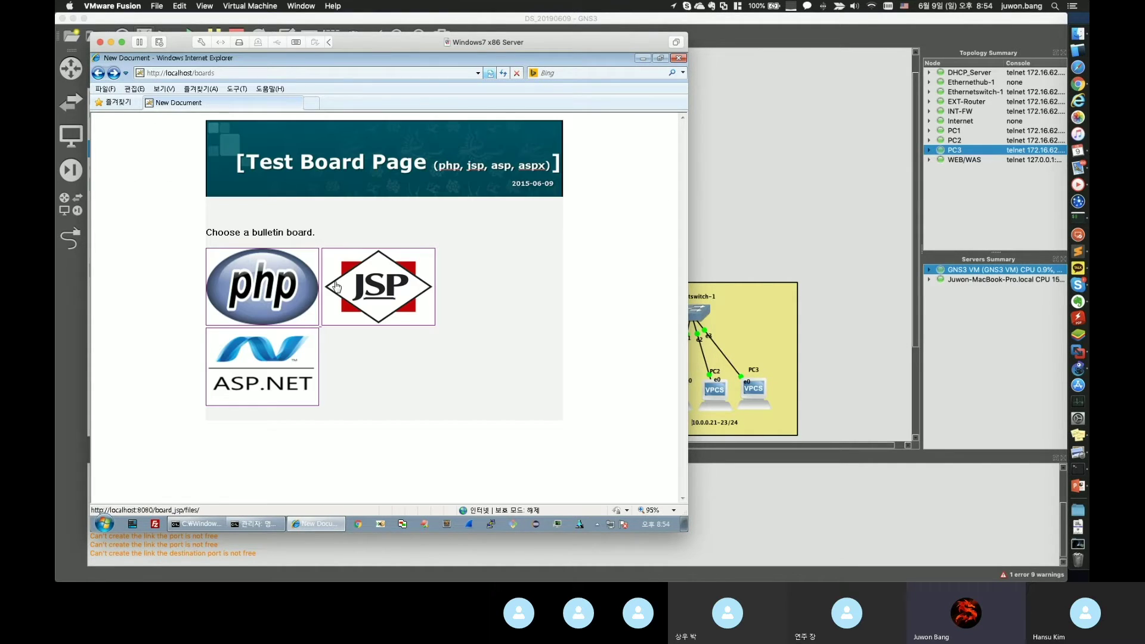
left_click(99, 73)
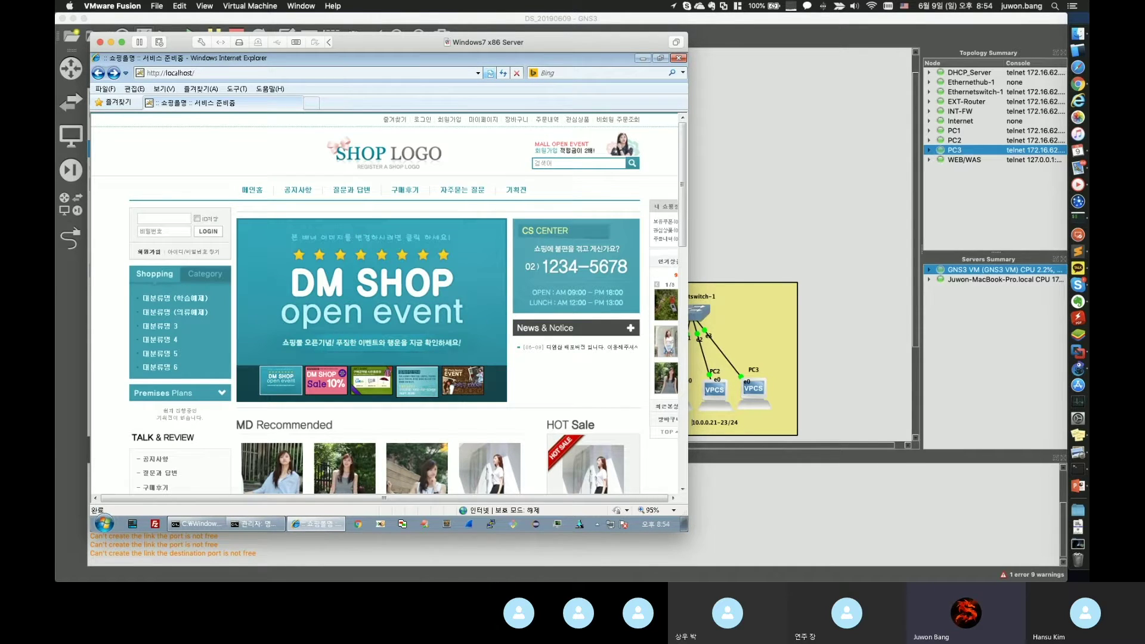
left_click(783, 195)
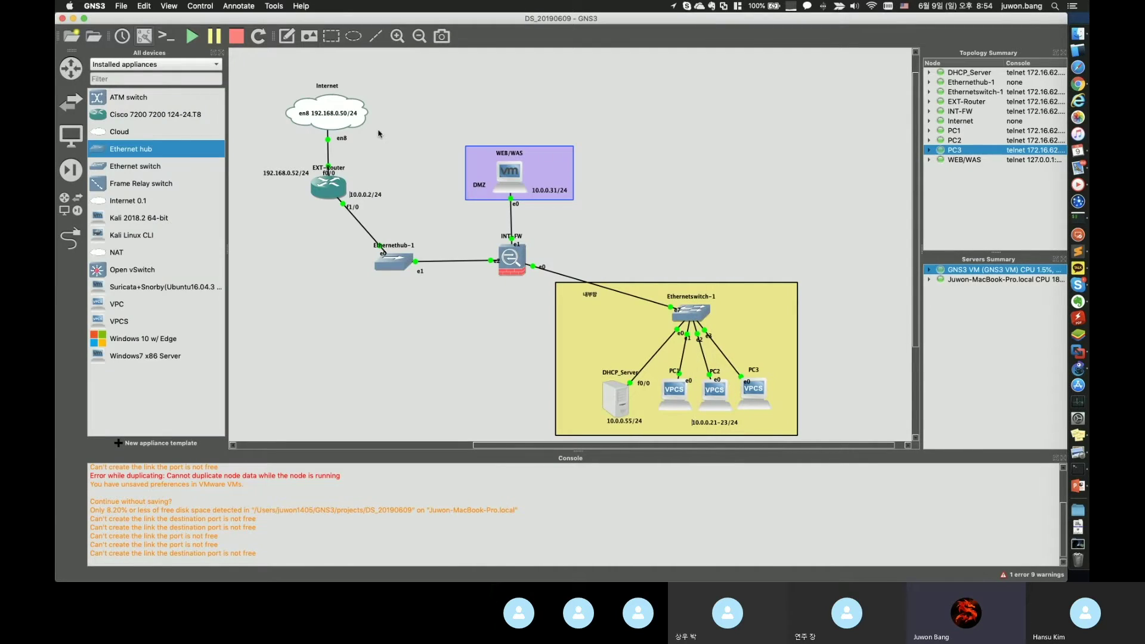
double_click(337, 189)
left_click_drag(488, 82, 405, 58)
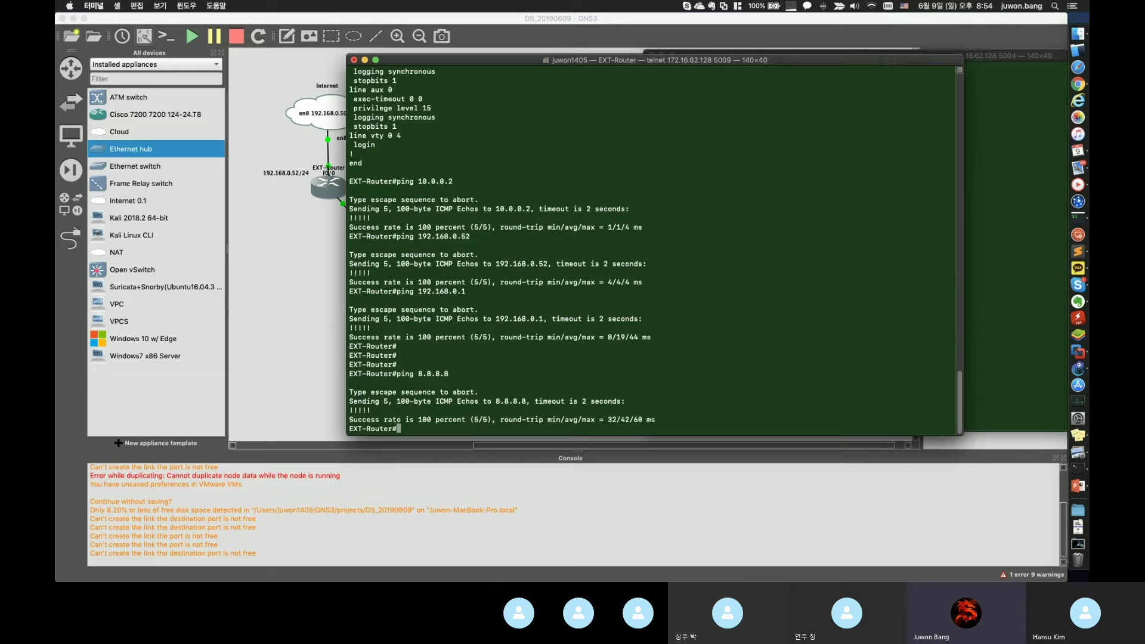
left_click(301, 267)
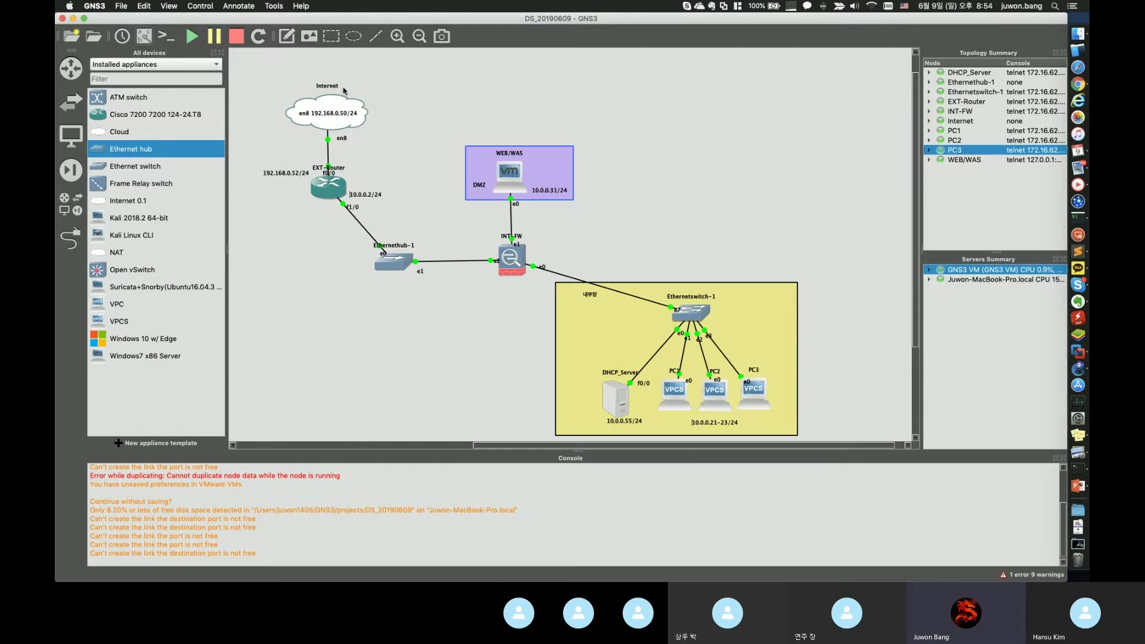
- Log into the router admin at 192.168.0.1 and open NAT/라우터 관리 > 포트포워드 설정
left_click(1078, 84)
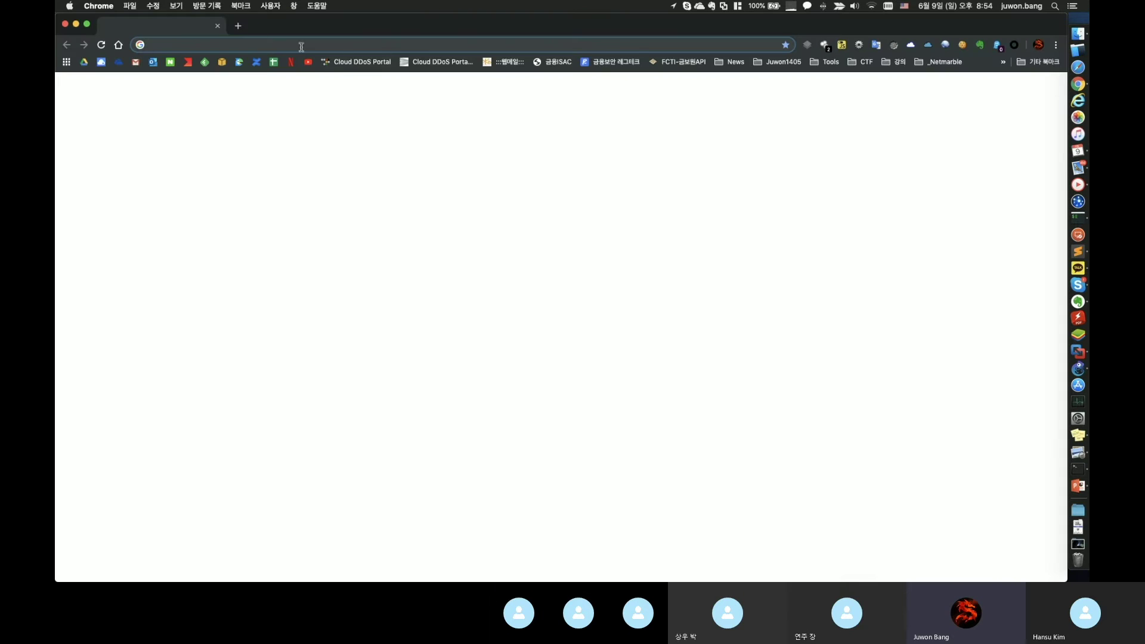
type("192")
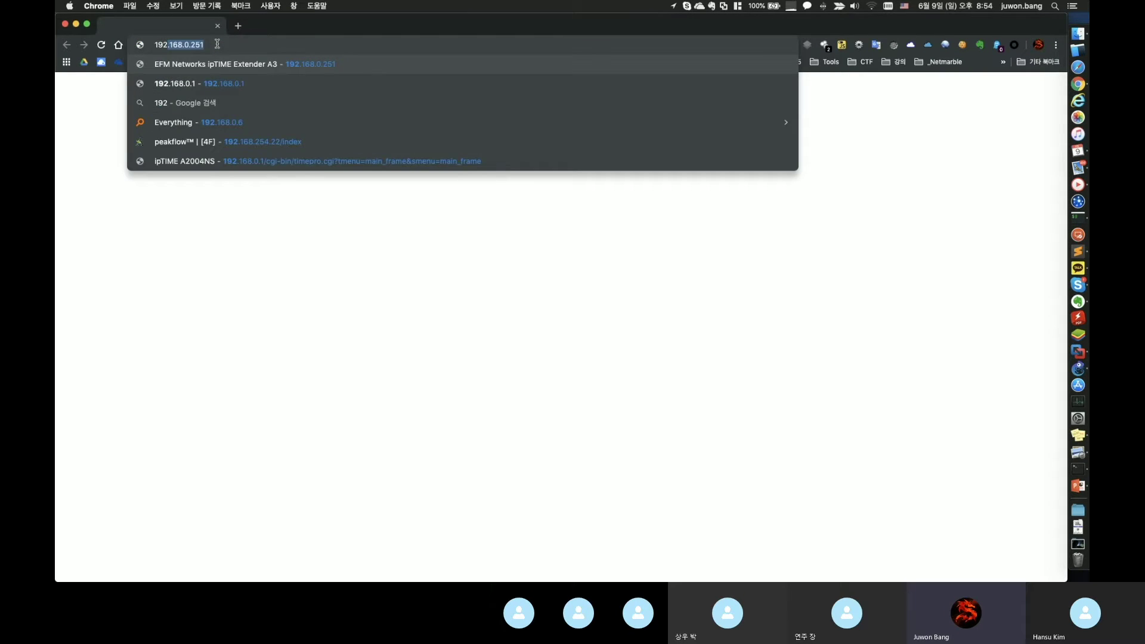
type(".168.0.1")
key("Return")
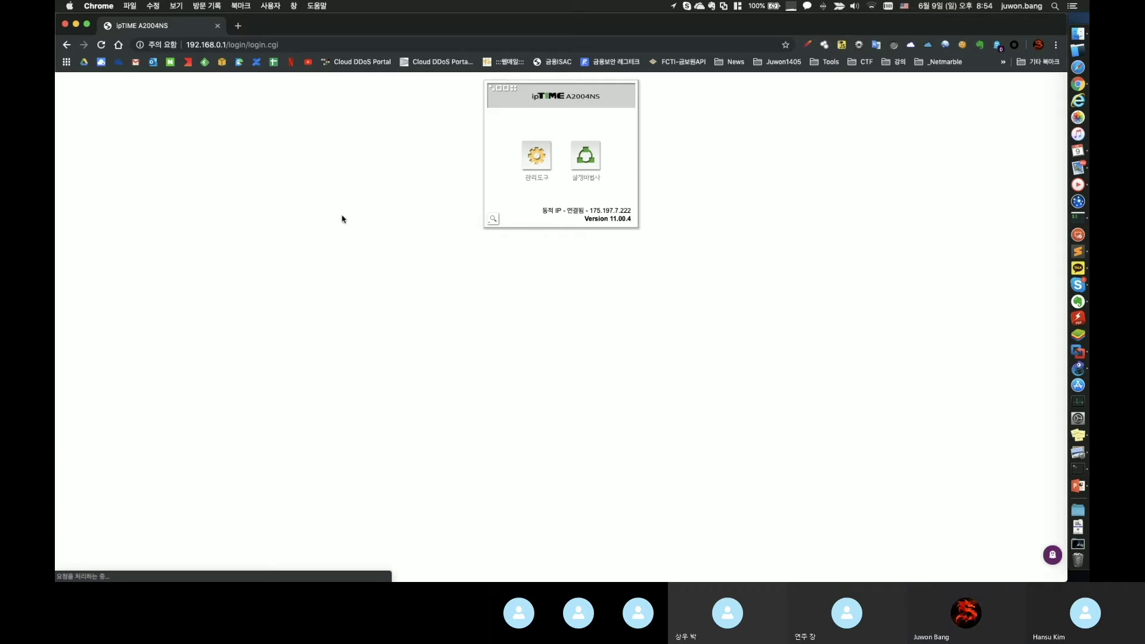
left_click(539, 160)
key("Return")
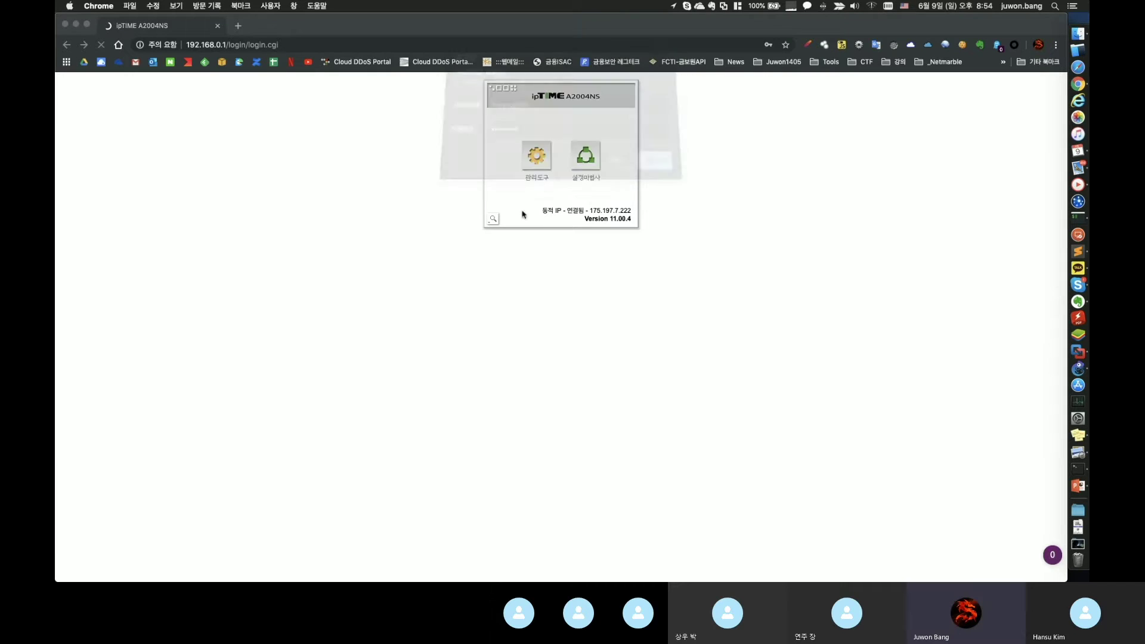
left_click(67, 209)
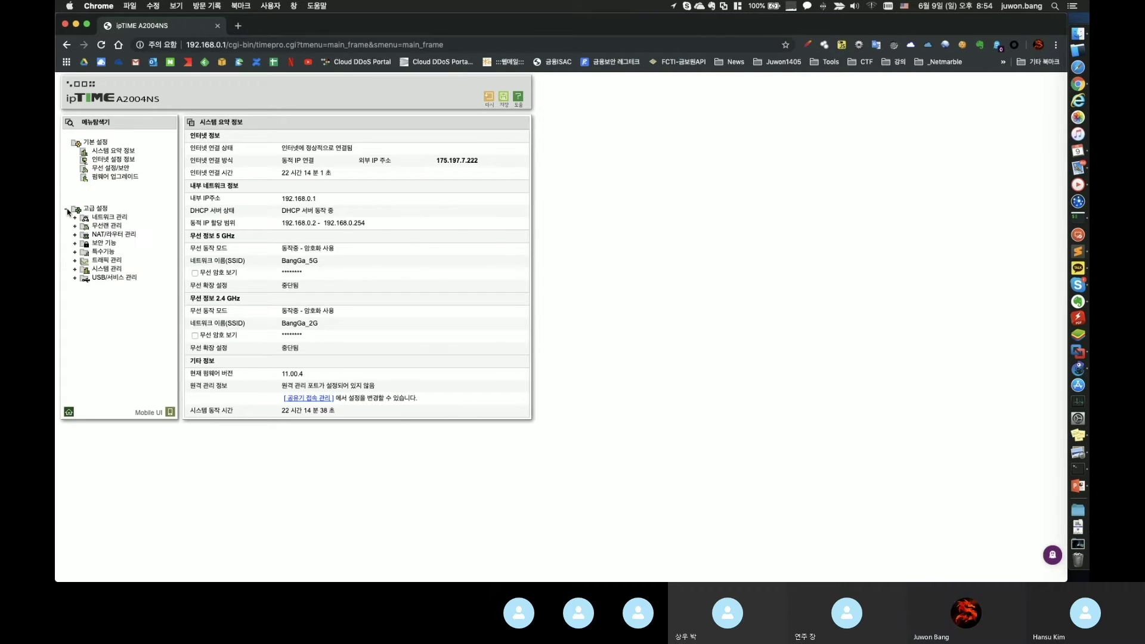
left_click(113, 234)
left_click(119, 243)
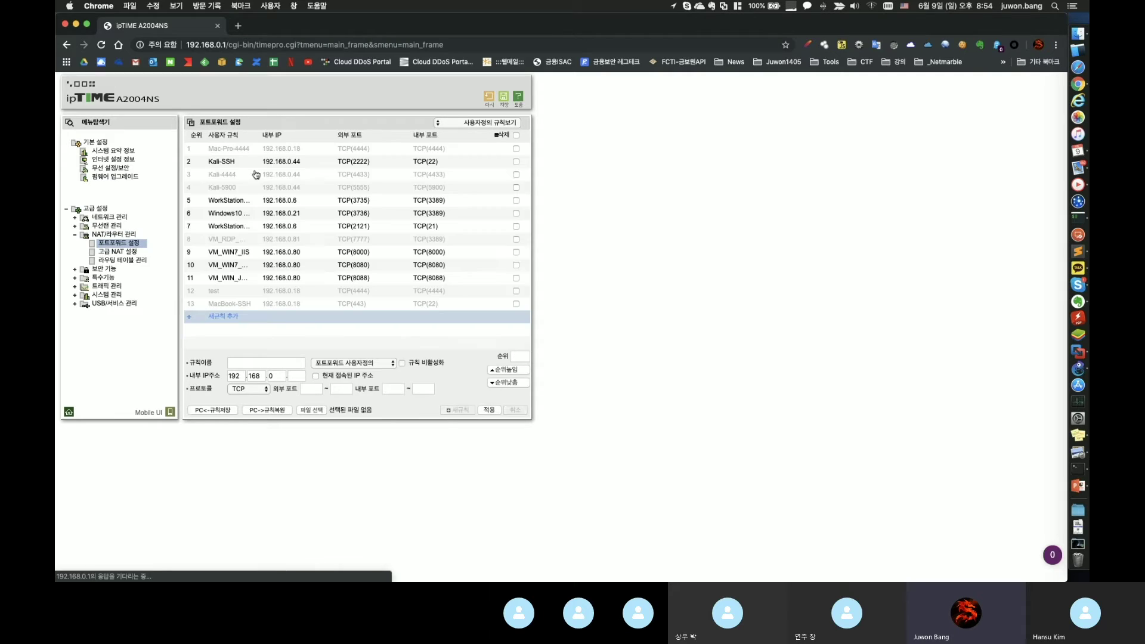
- Add port-forward rule NAT-TEST sending TCP port 80 to 192.168.0.50 port 80, and apply it
left_click(232, 318)
type("d")
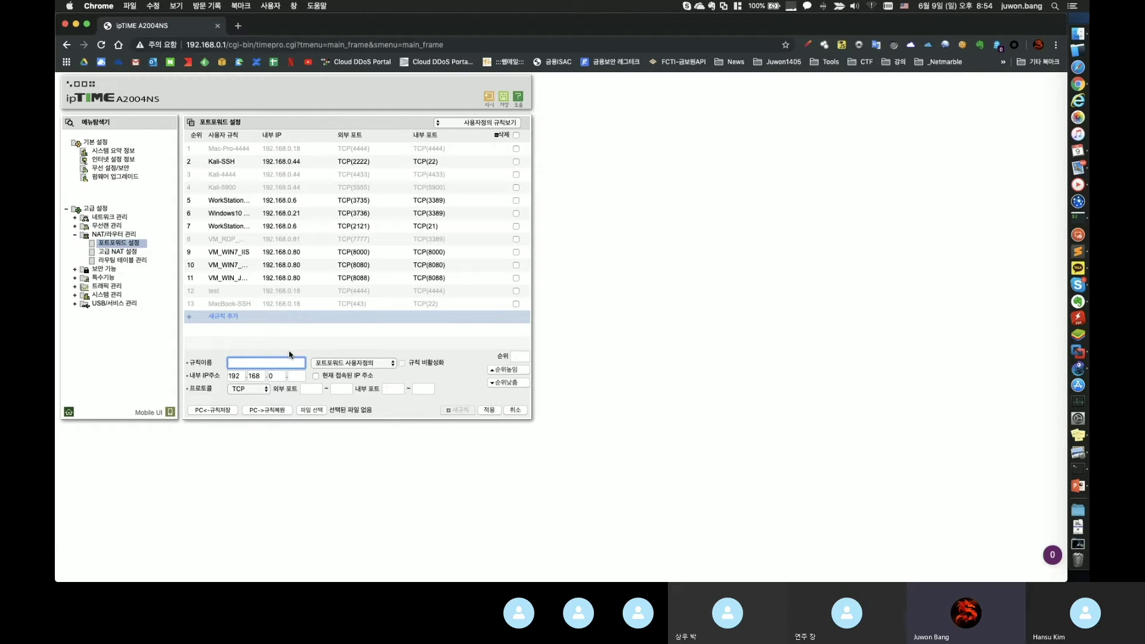
type("AT-TEST")
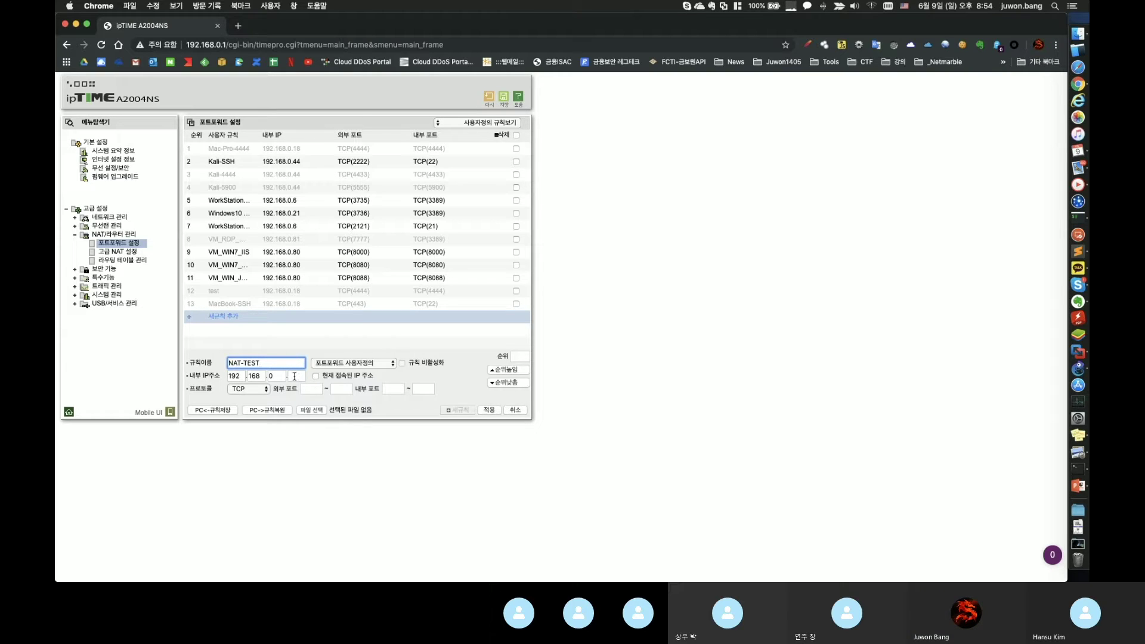
left_click(298, 377)
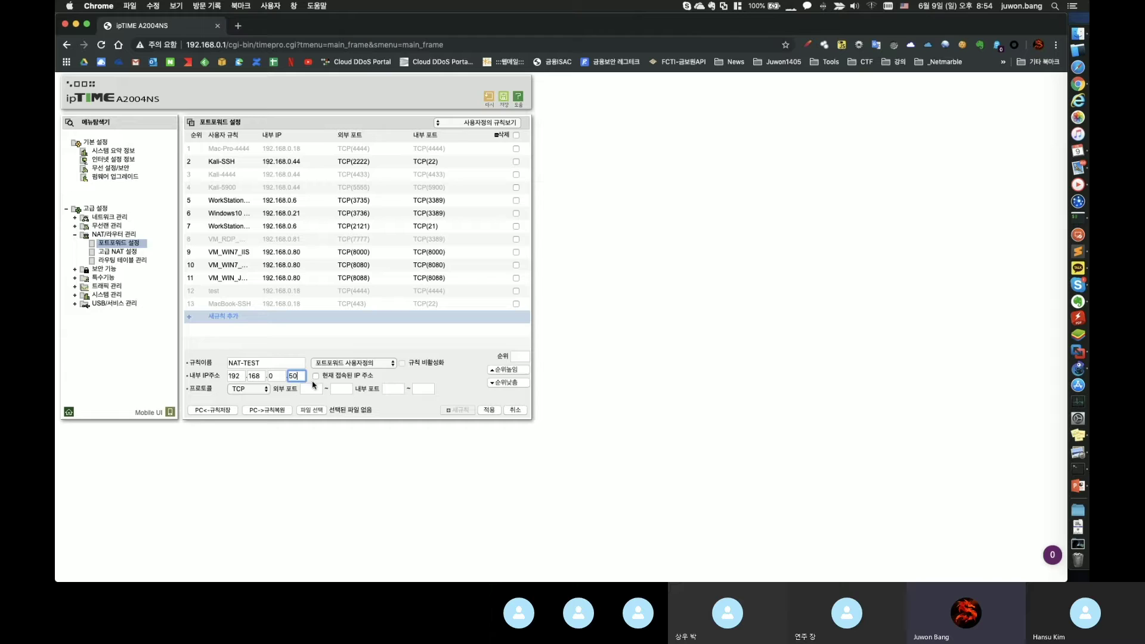
left_click(312, 389)
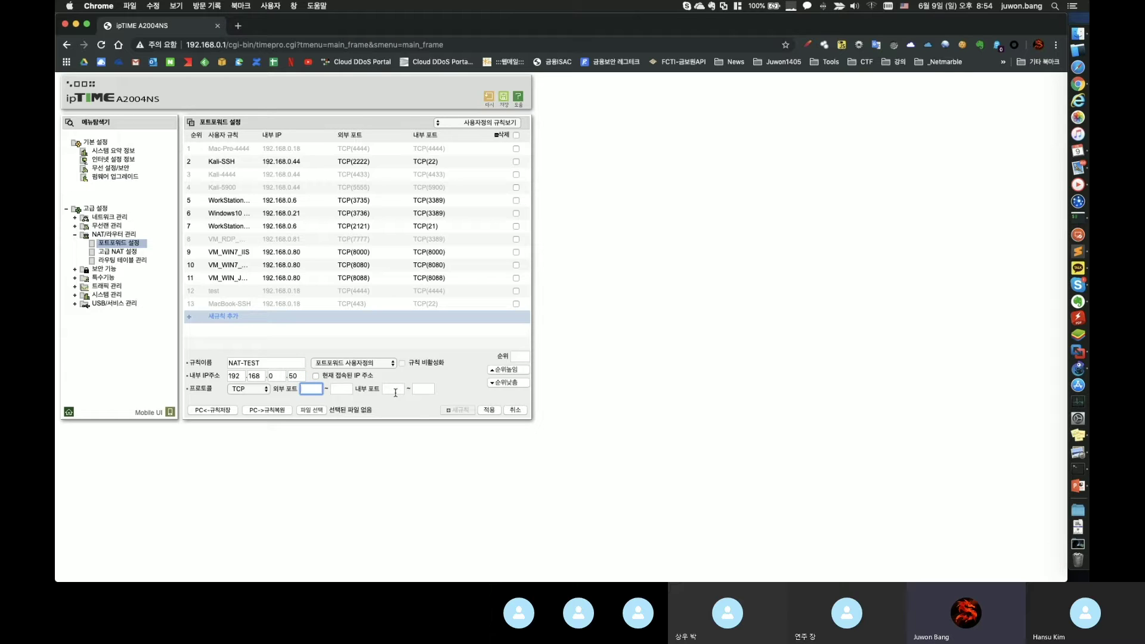
left_click(397, 391)
type("80")
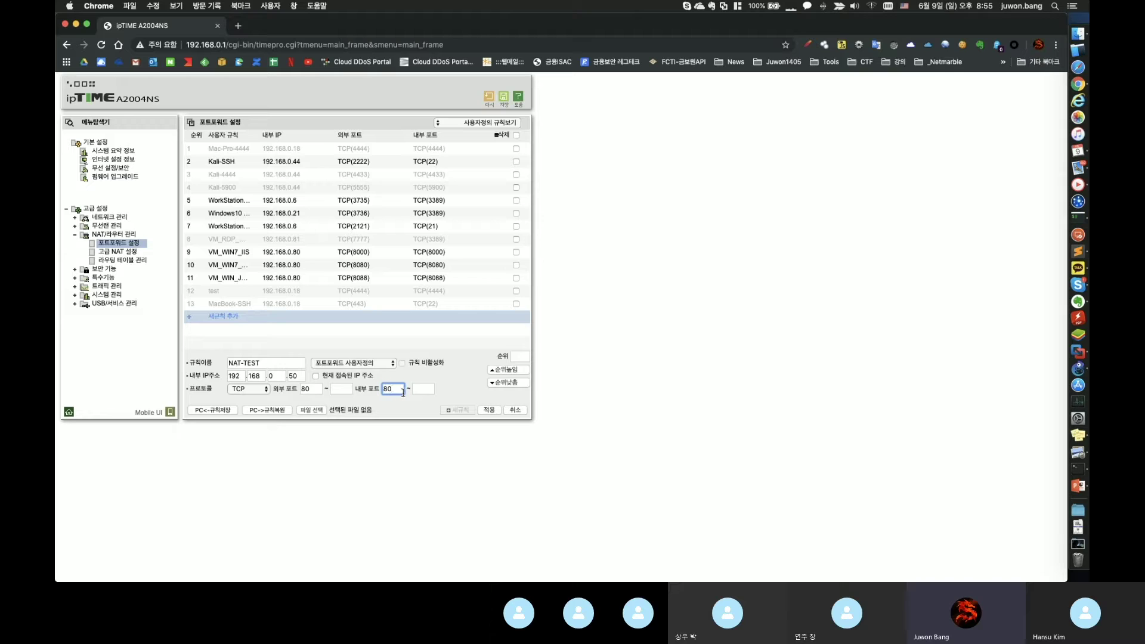
left_click(489, 410)
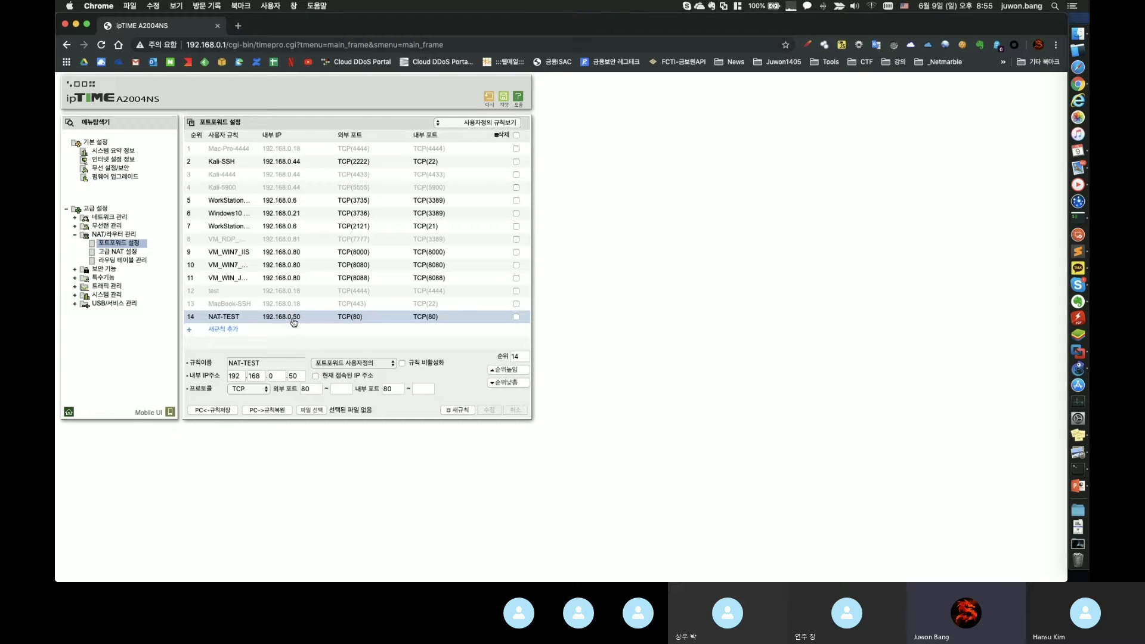
- Ping 192.168.0.50 from the Mac terminal, then stop it
left_click(239, 26)
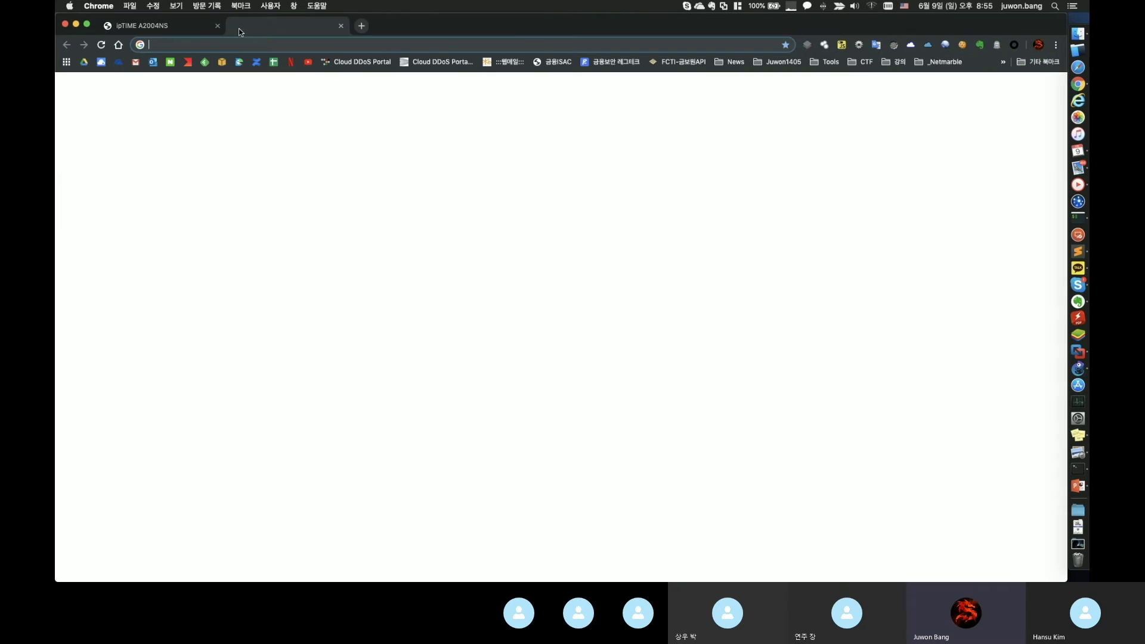
left_click(1081, 223)
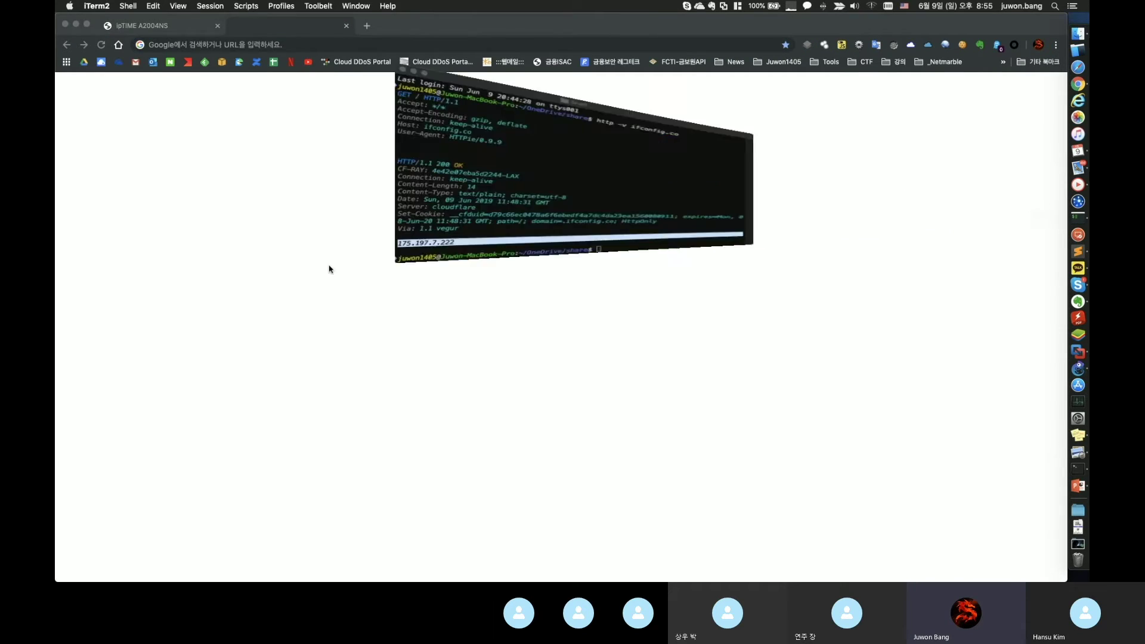
type("ping 192.168.0.50")
key("Return")
key("ctrl+c")
key("Up")
key("ctrl+c")
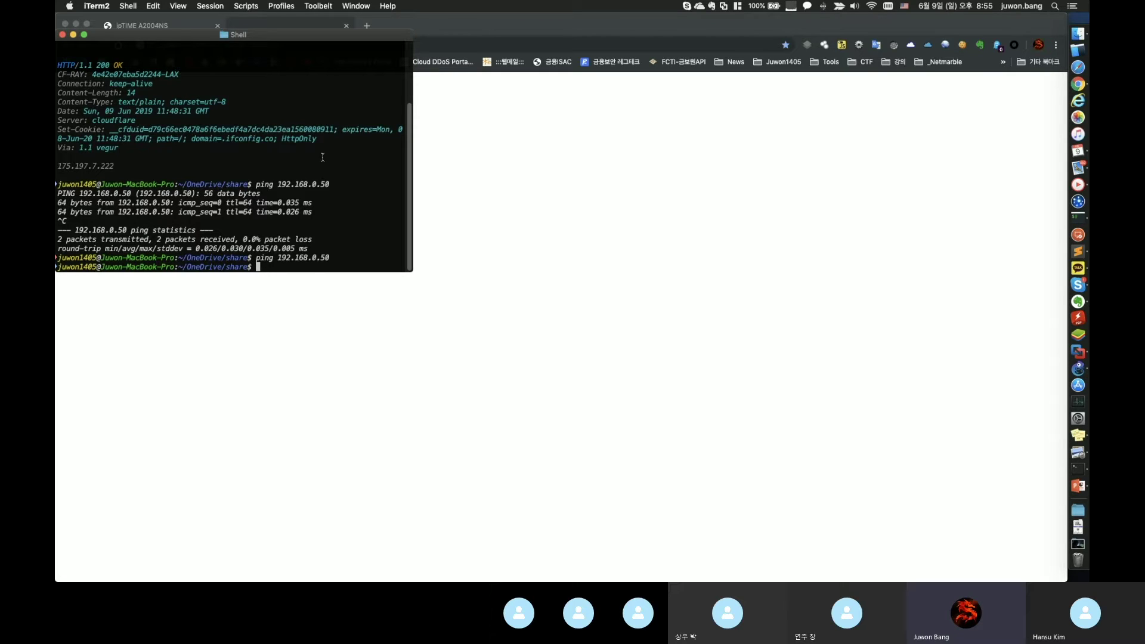
- Load 192.168.0.50 in a new Chrome tab, which shows connection refused
left_click(447, 28)
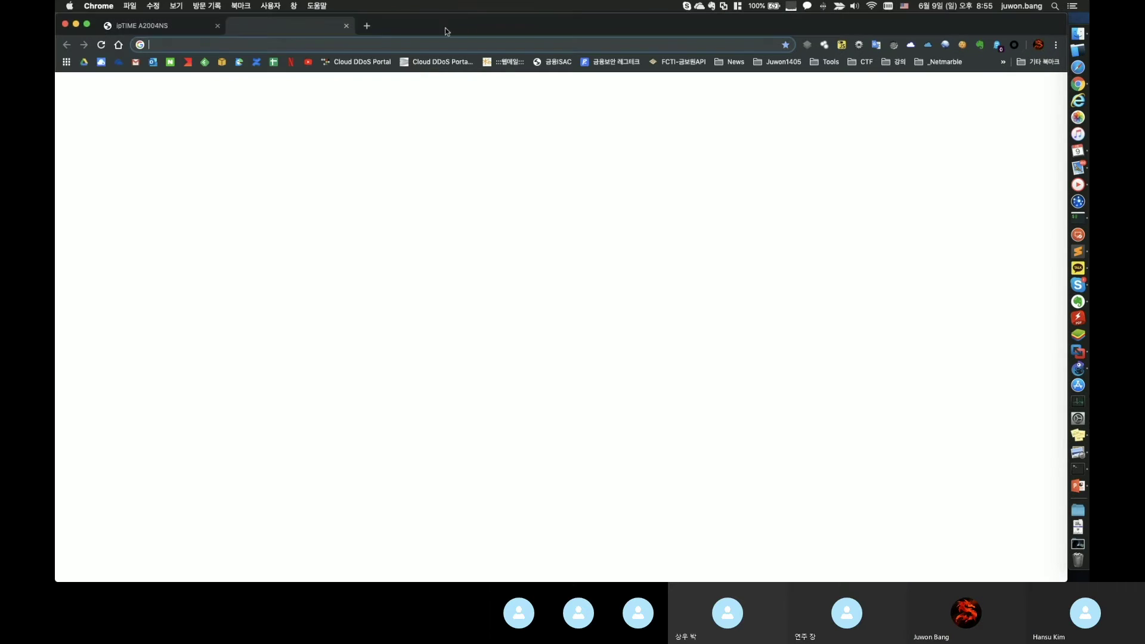
left_click(367, 26)
type("192.168.0")
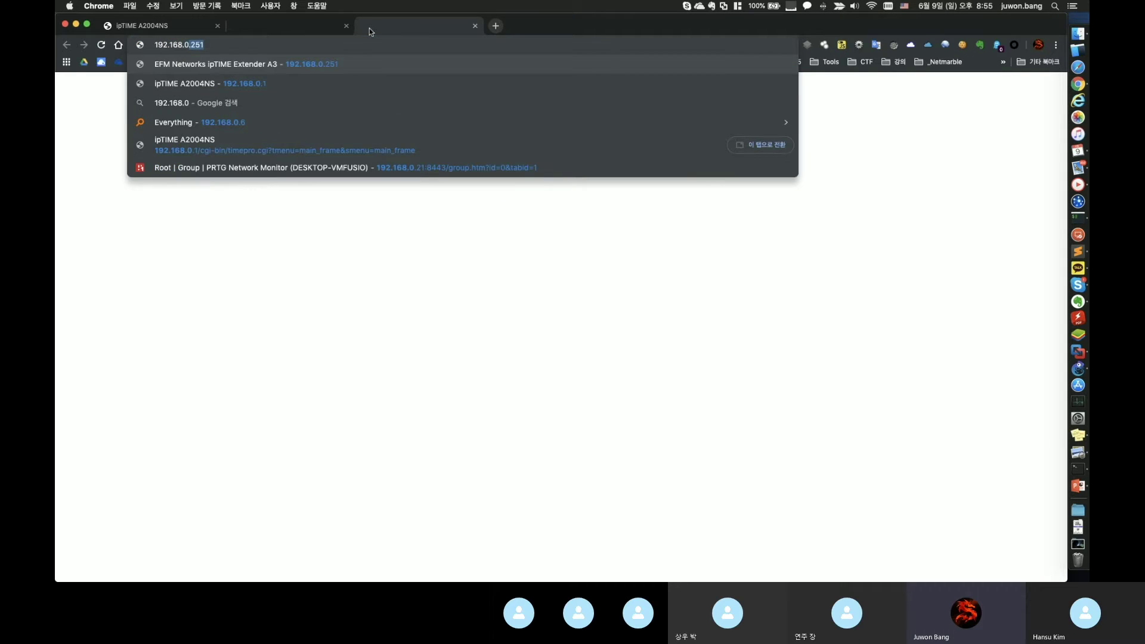
type(".50")
key("Return")
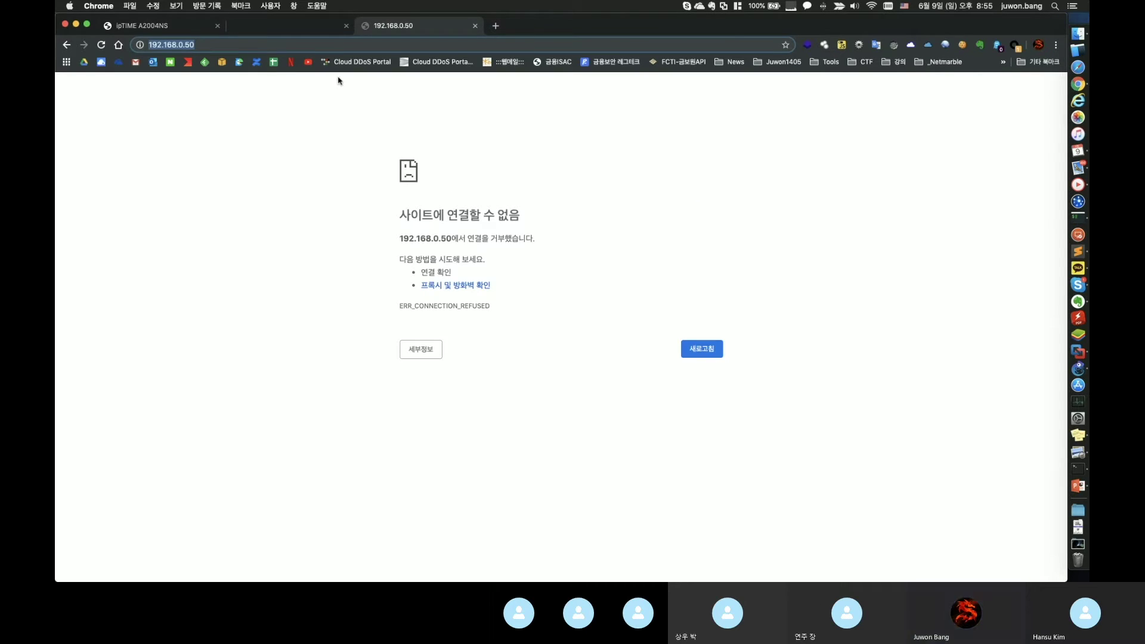
left_click_drag(335, 253, 606, 248)
left_click(586, 242)
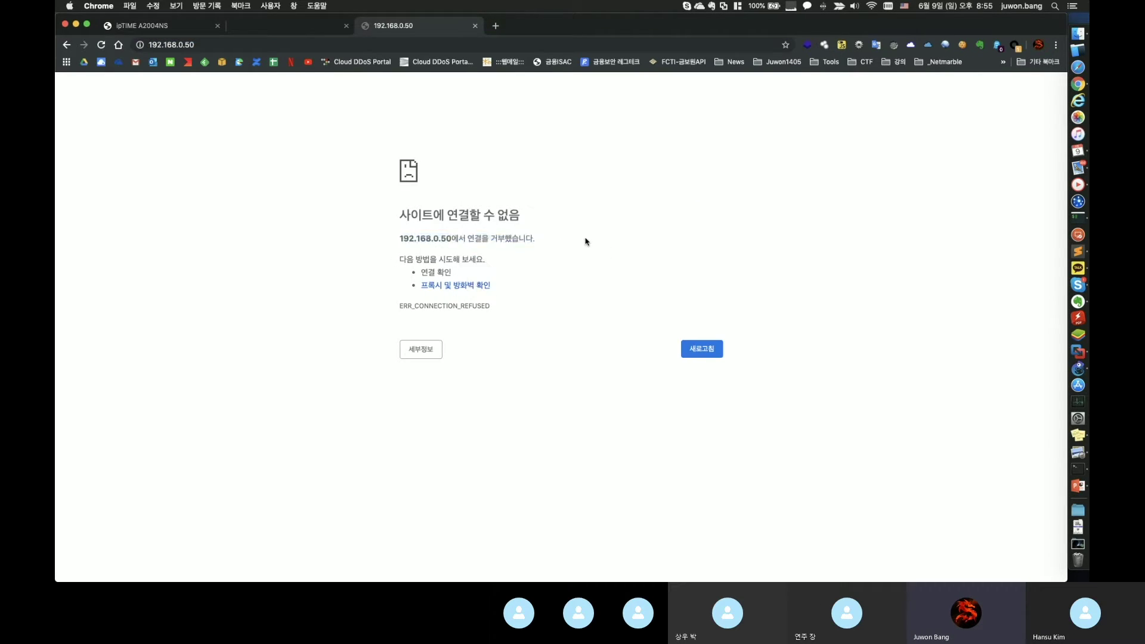
key("super+Tab")
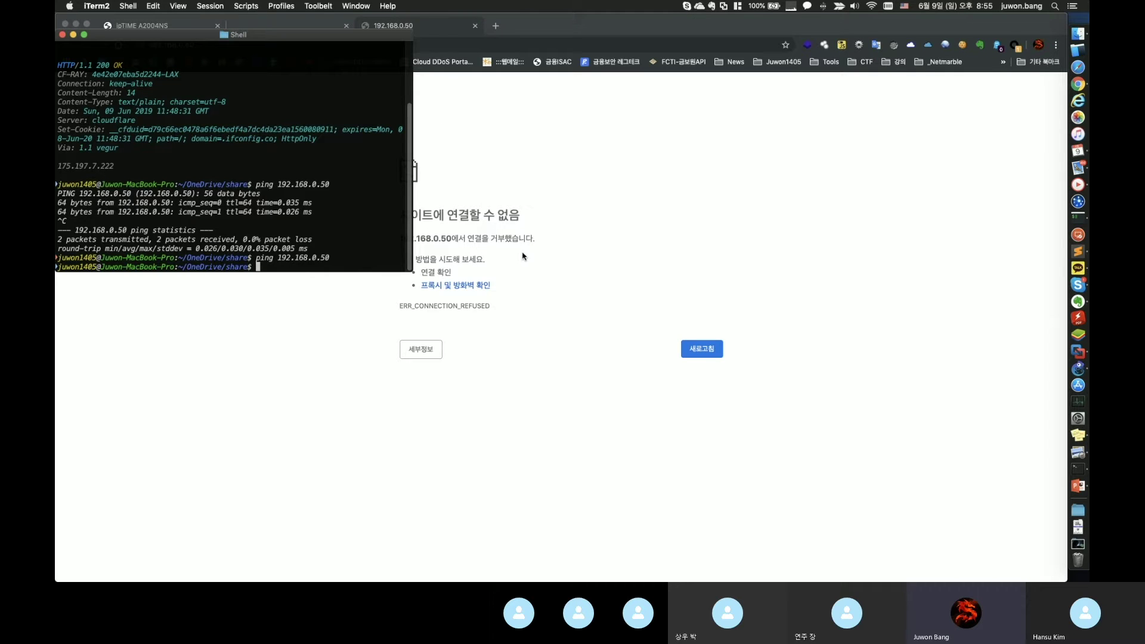
type("http://juwon1405.iptime.org")
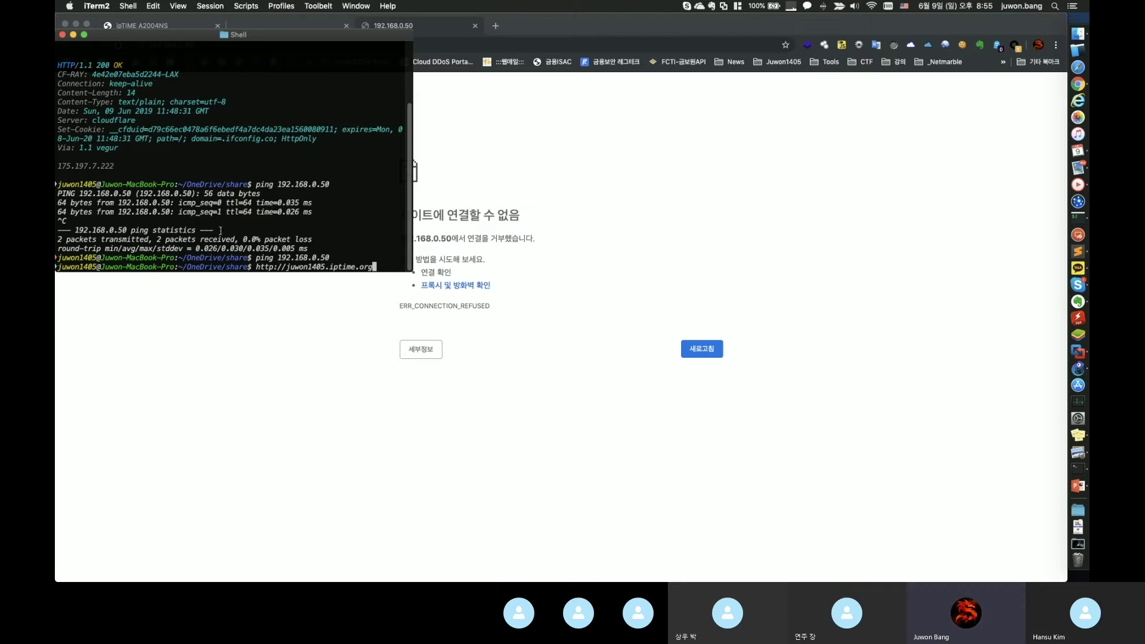
key("Return")
left_click_drag(252, 250, 380, 251)
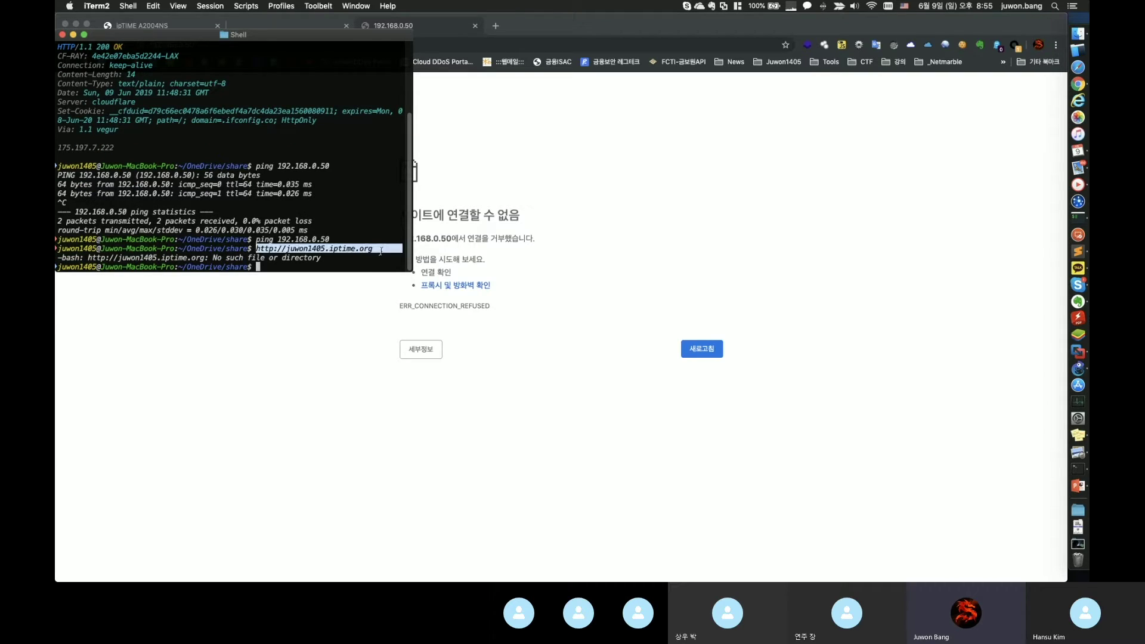
- Load the copied DDNS address in a new Chrome tab and close the 192.168.0.50 tab
left_click(452, 26)
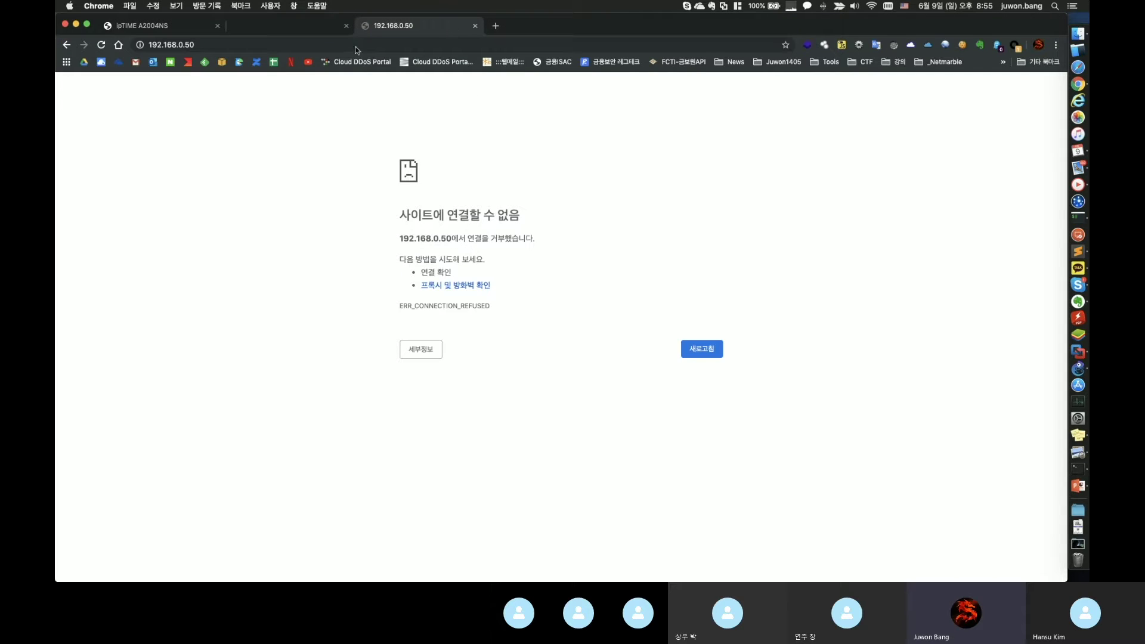
left_click(498, 30)
key("super+v")
key("Return")
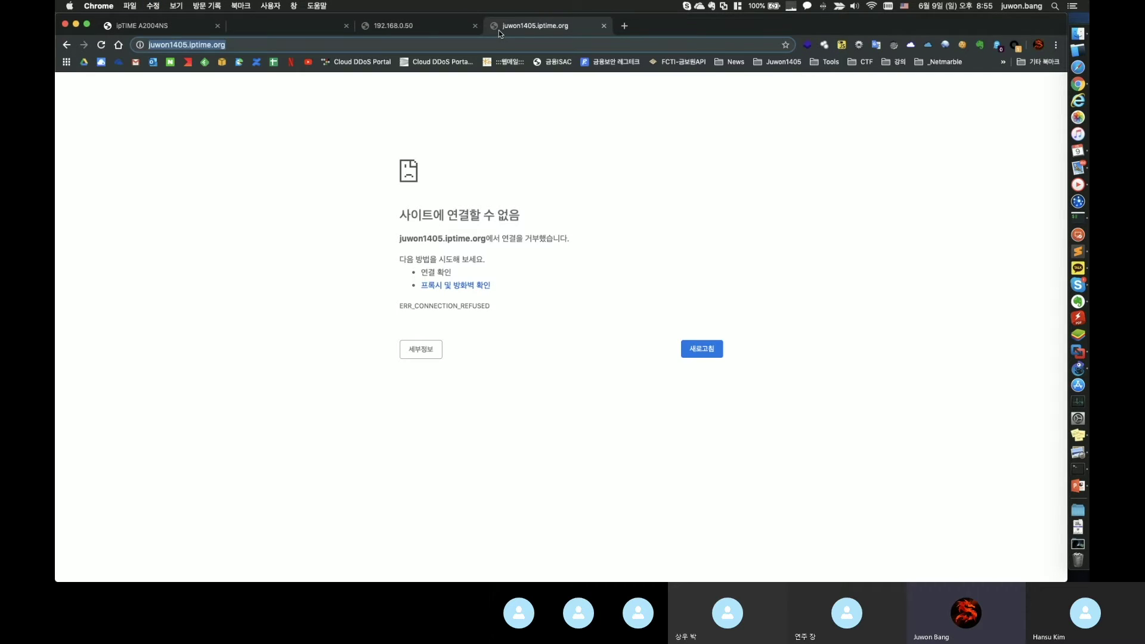
left_click(222, 95)
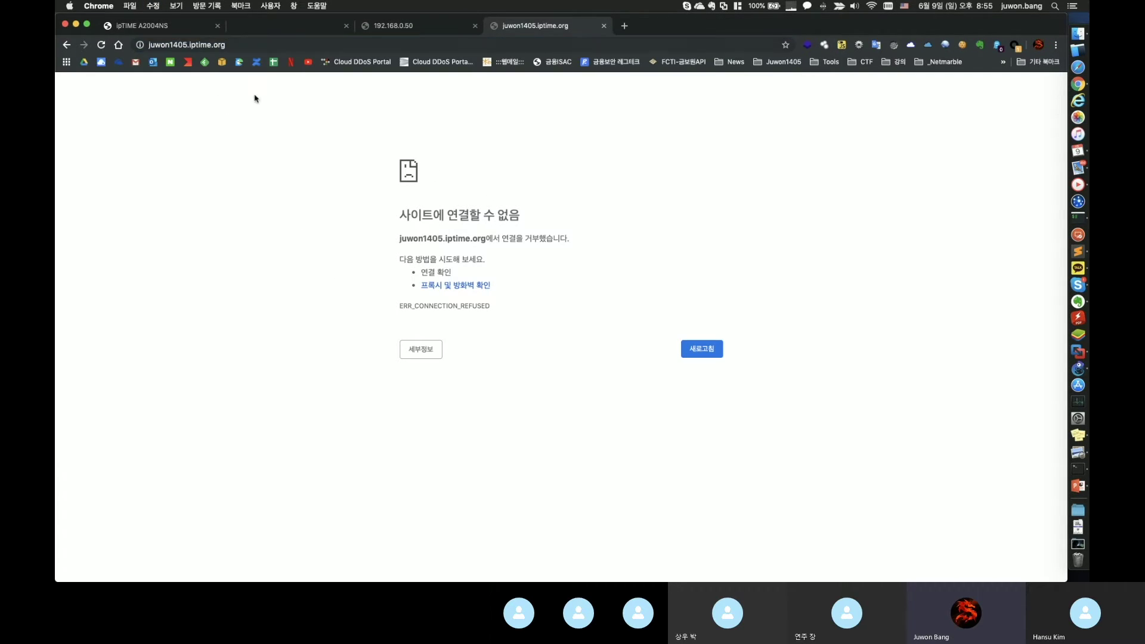
left_click(423, 28)
left_click(475, 25)
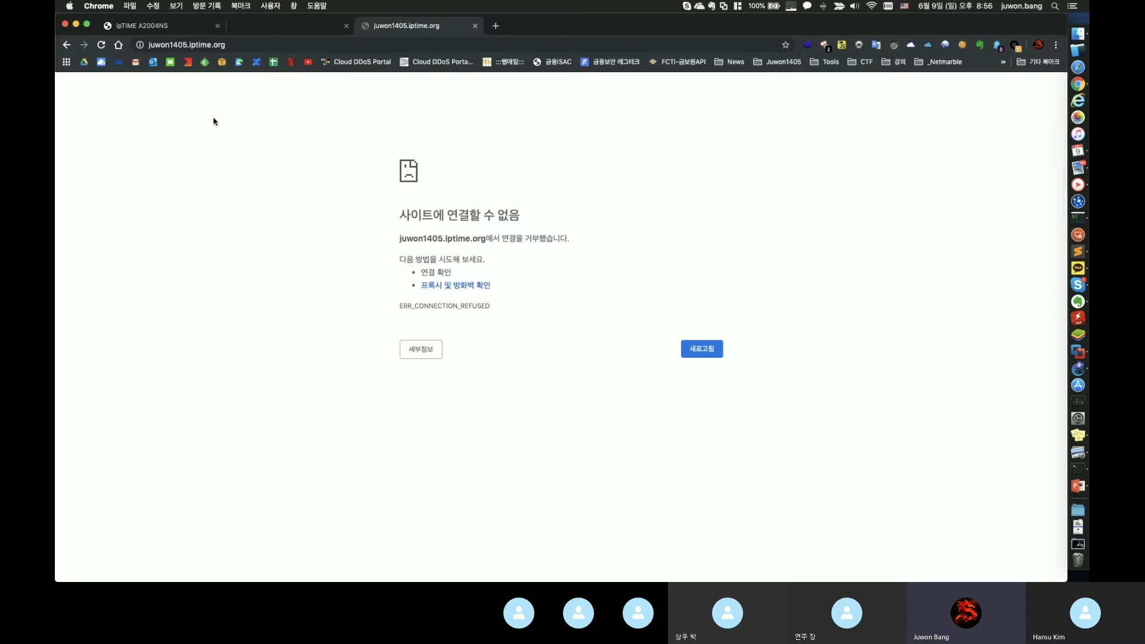
- On the EXT-Router console, enter conf t and type ip nat outside source static tcp 10.0.0.31 80 192.168.0.52
left_click(1078, 369)
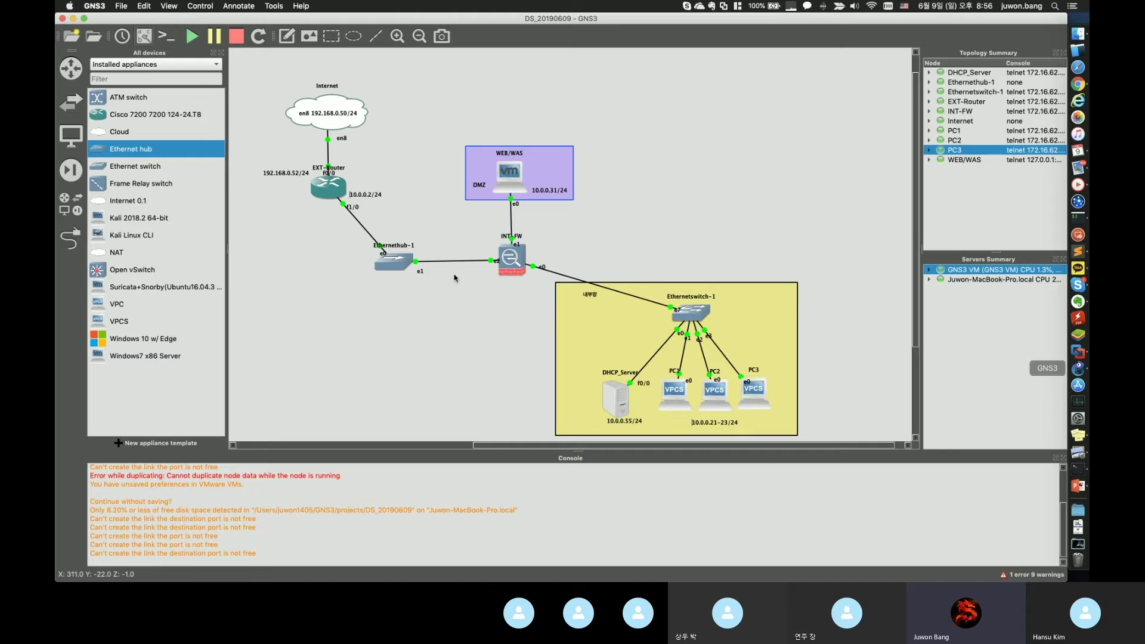
left_click(1078, 470)
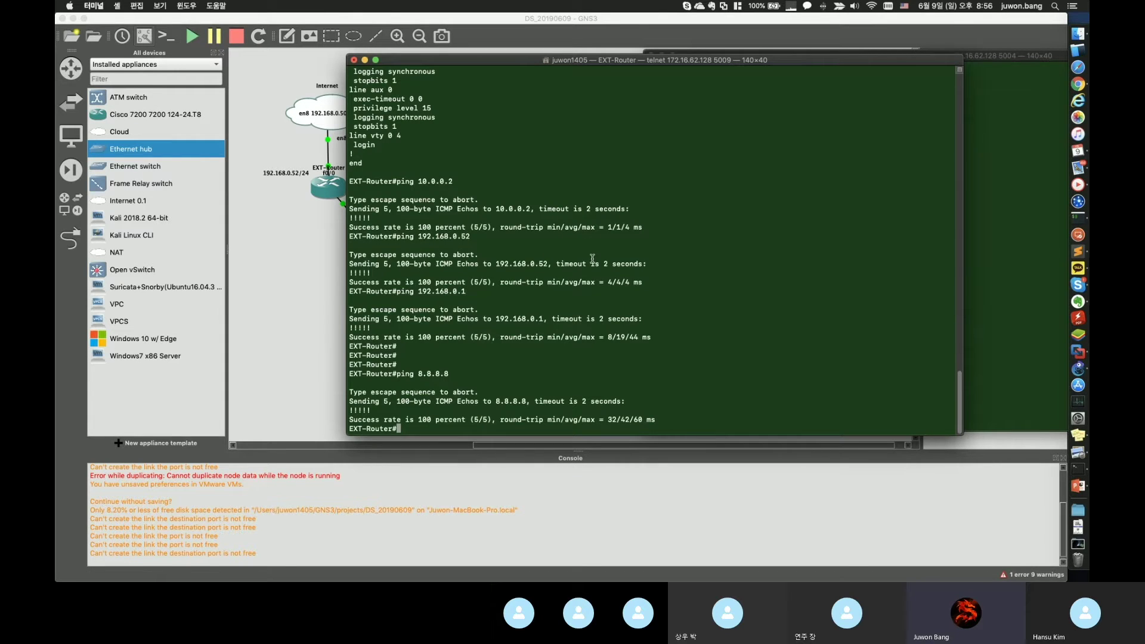
key("Return")
key("Return")
type("conf t")
key("Return")
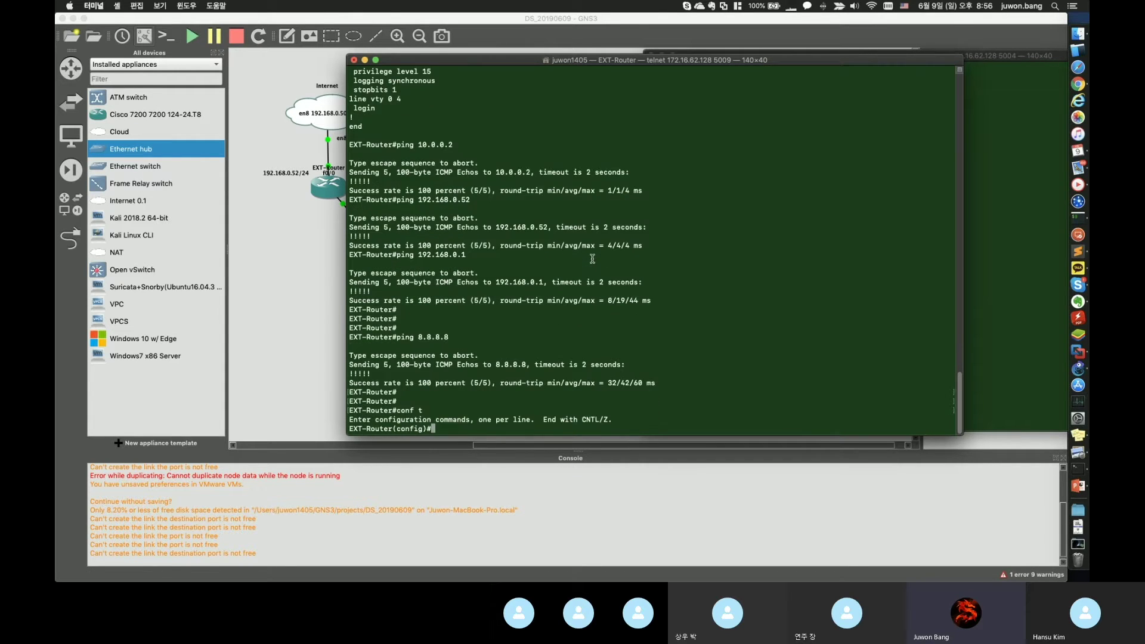
type("ip nat ")
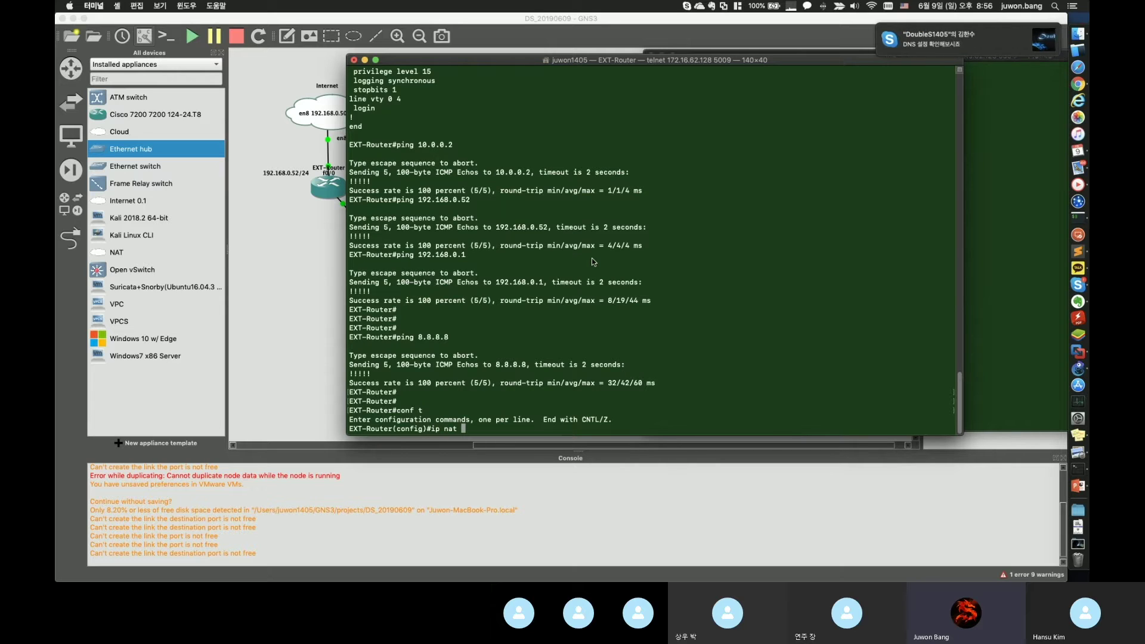
type("outside")
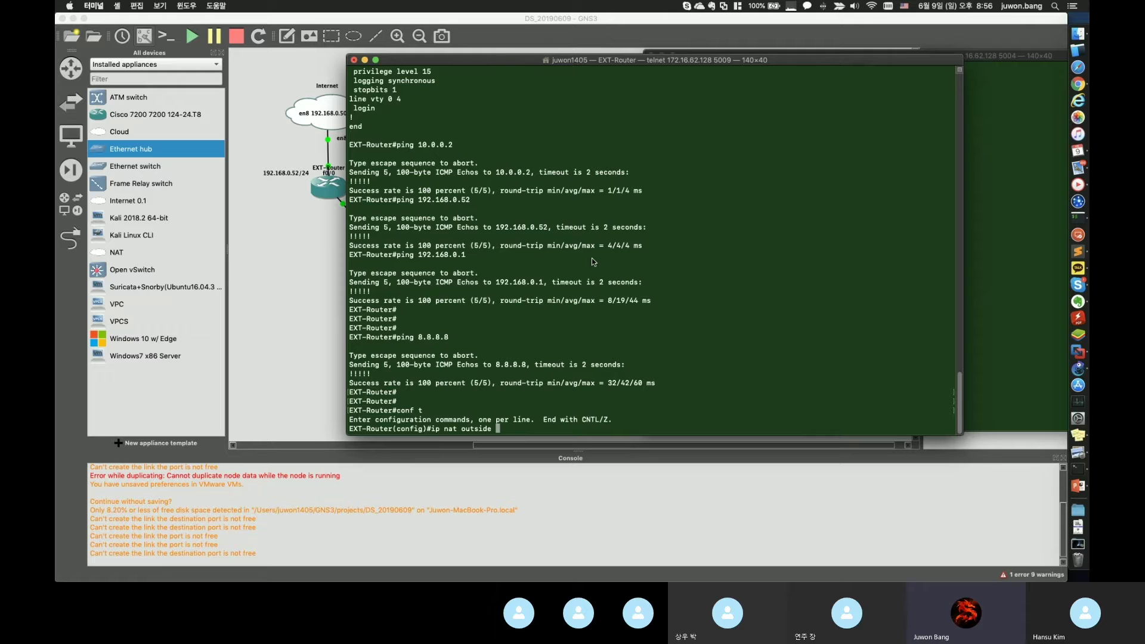
type("source ")
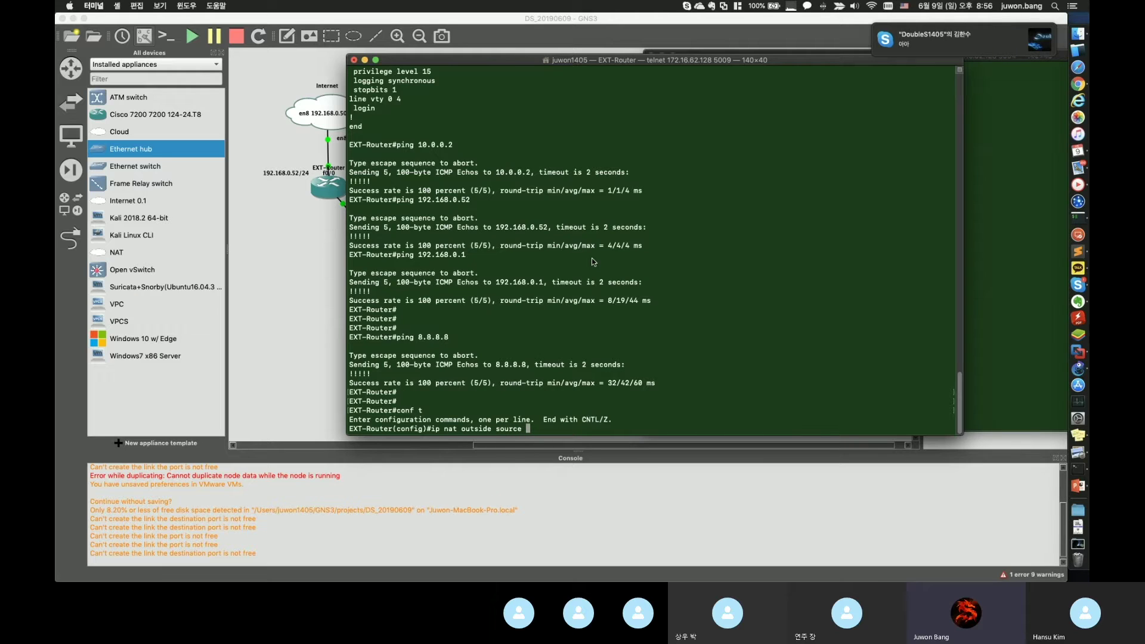
type("static tcp 10.0.0.31")
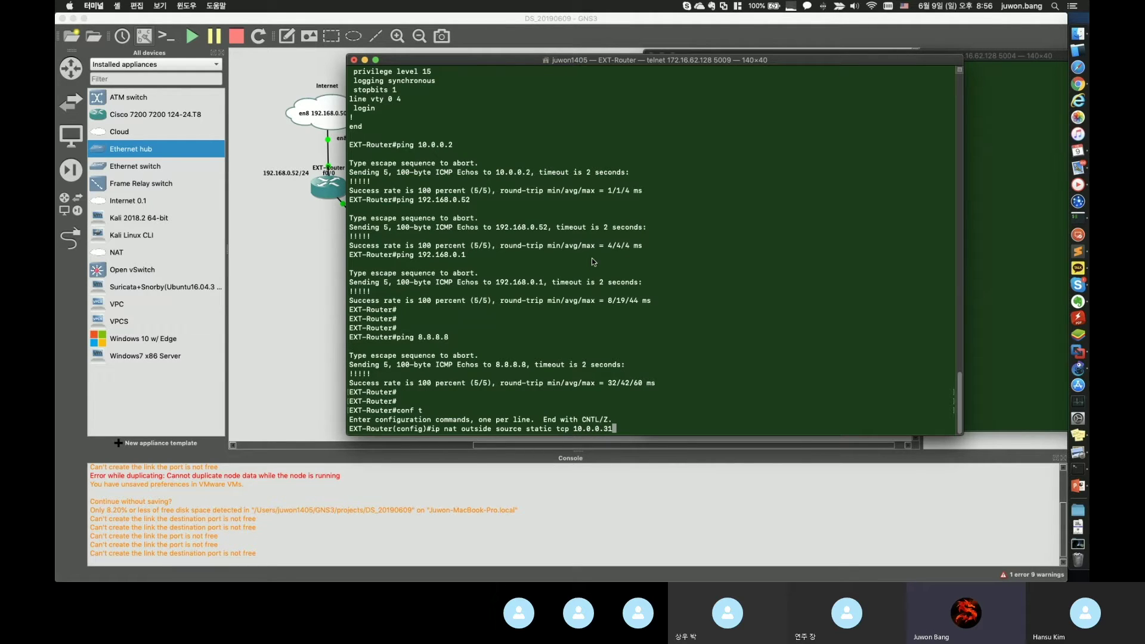
type(" 80 192.168.0.52")
- Change the NAT-TEST rule's internal IP from 192.168.0.50 to 192.168.0.52 and save it
left_click(1078, 83)
left_click(156, 25)
left_click(299, 375)
type("2")
key("XF86AudioRaiseVolume")
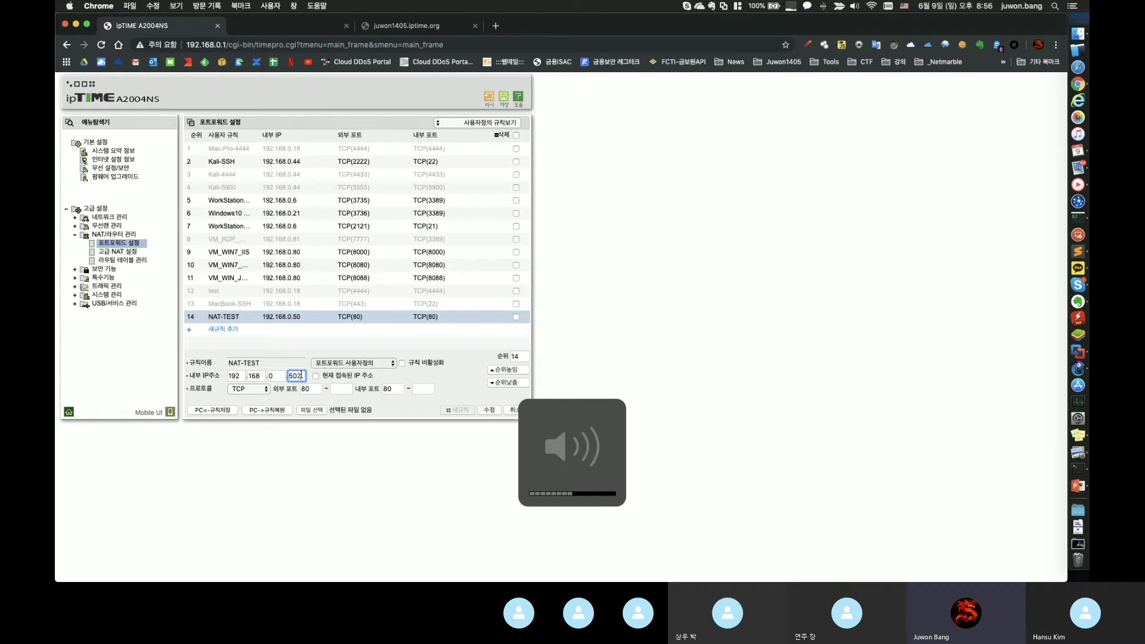
key("BackSpace")
key("BackSpace")
type("2")
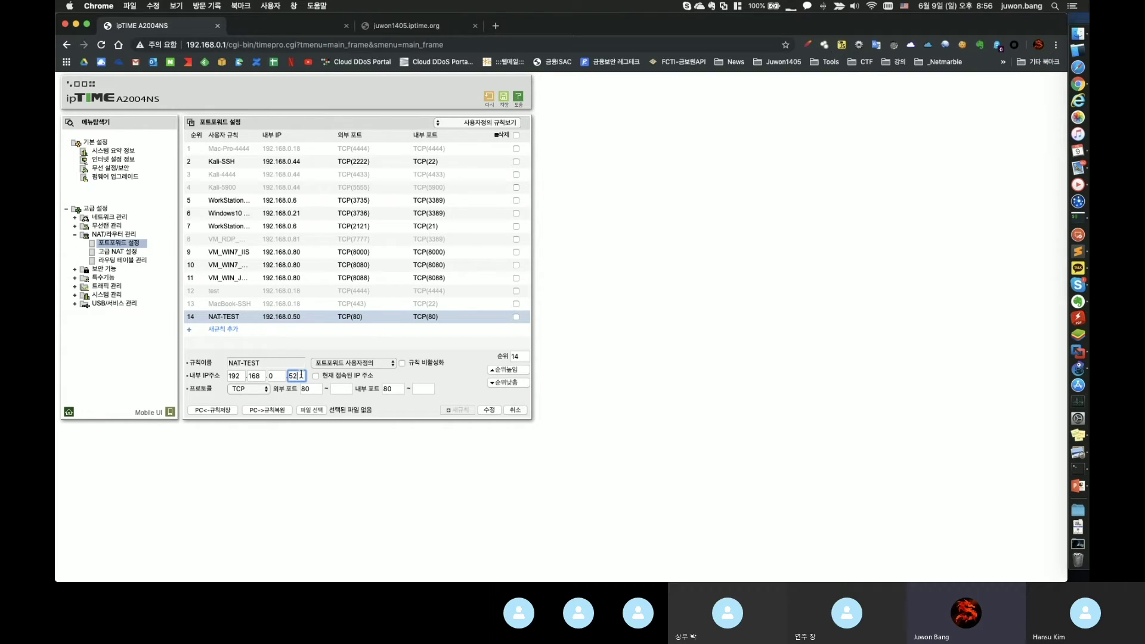
left_click(487, 412)
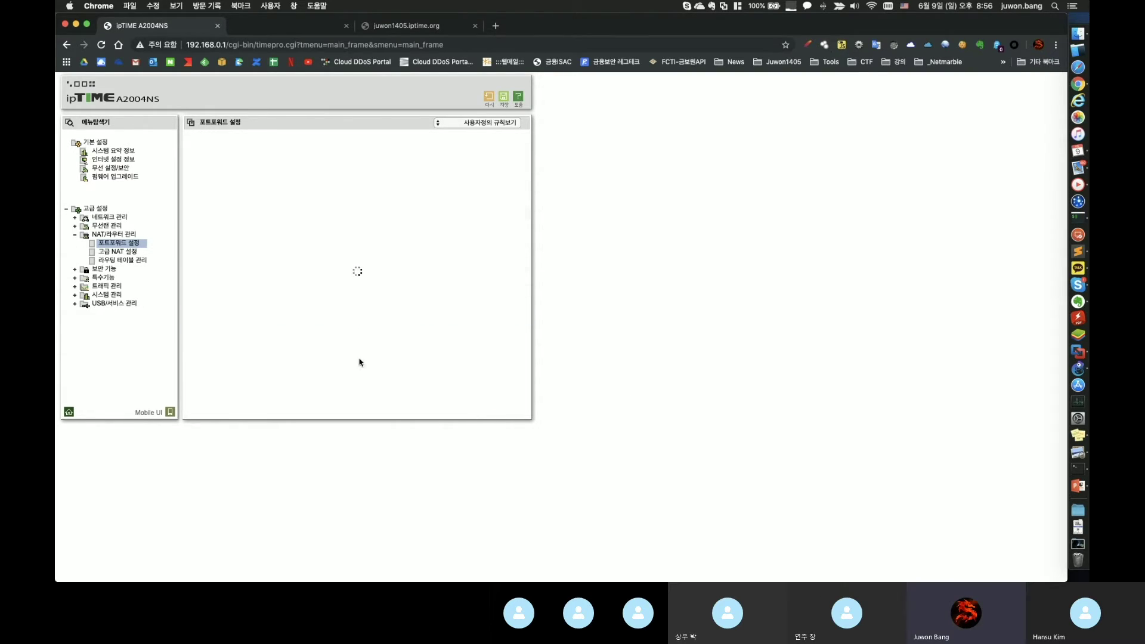
left_click(423, 27)
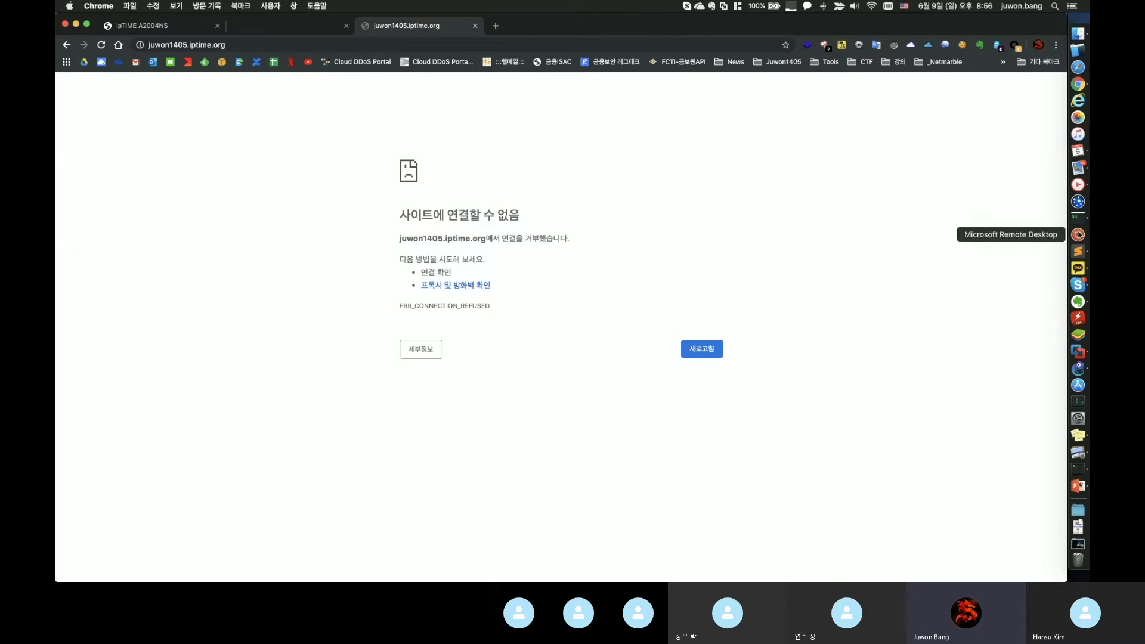
- From the Mac terminal, ping 192.168.0.52 (fails) and 192.168.0.50 (replies), then return to GNS3
key("super+Tab")
key("Up")
key("Up")
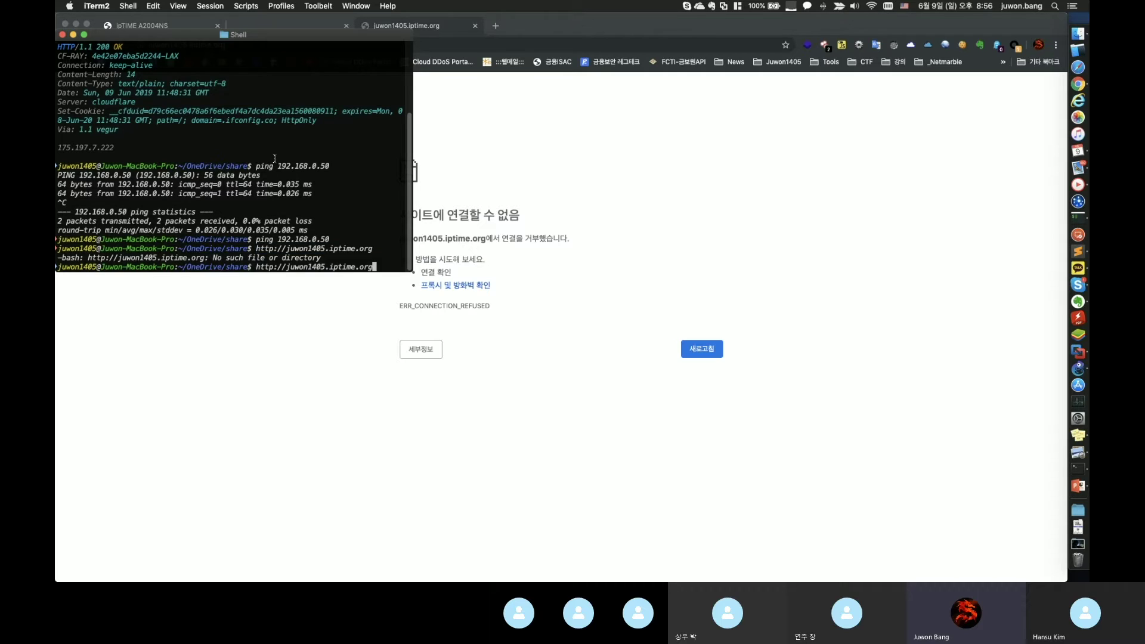
type("2.168.0.")
key("Return")
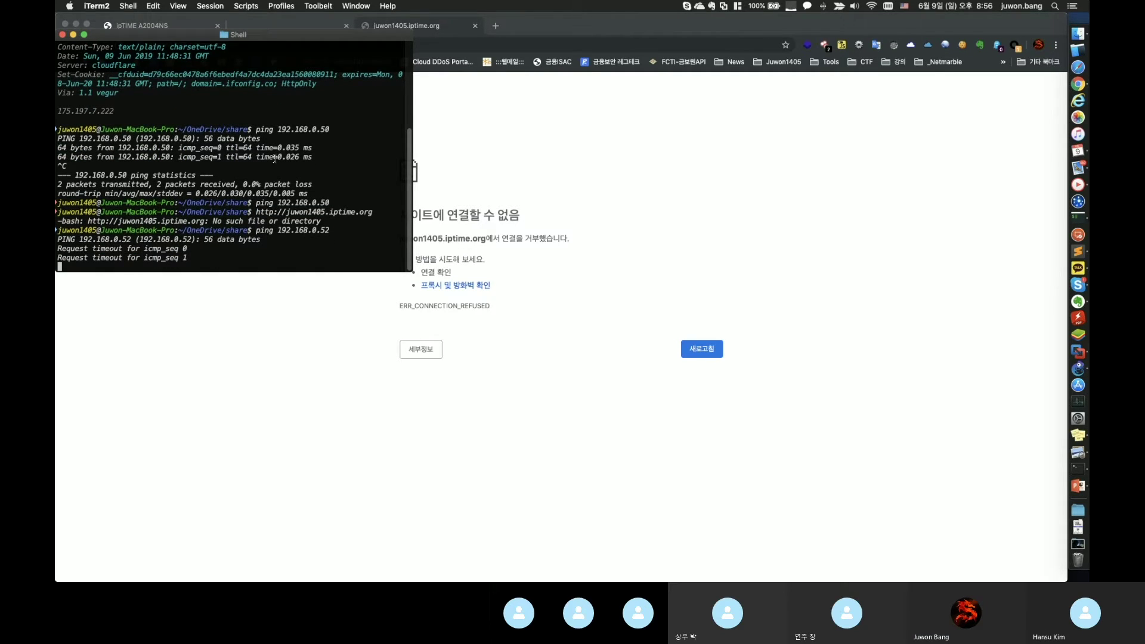
key("ctrl+c")
key("Up")
key("BackSpace")
type("0")
key("Return")
key("ctrl+c")
left_click(724, 223)
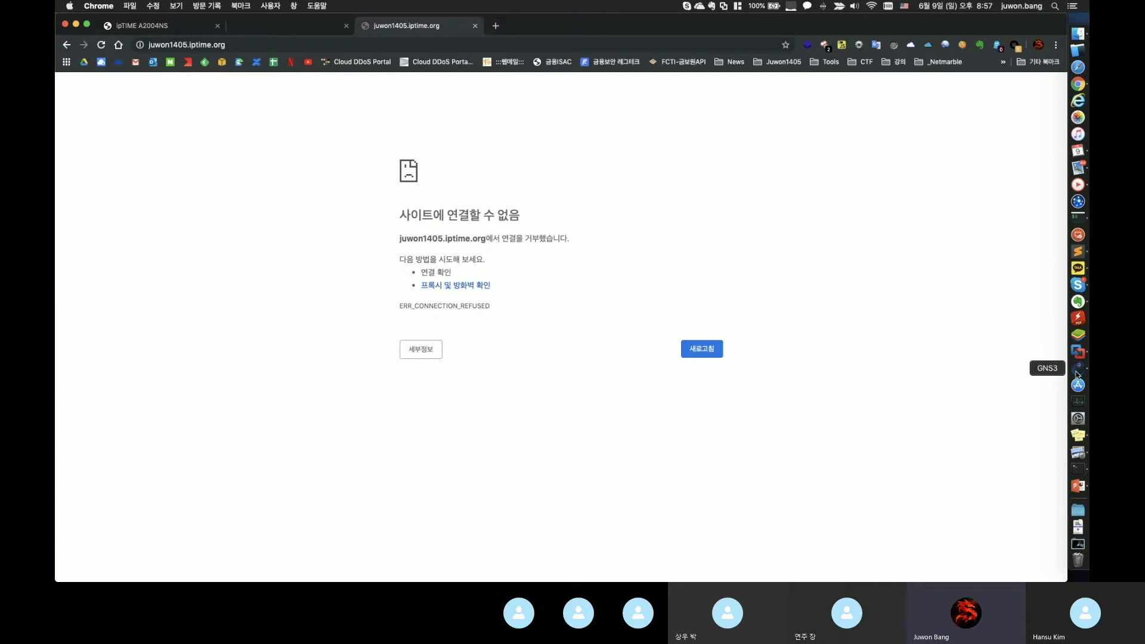
left_click(1078, 369)
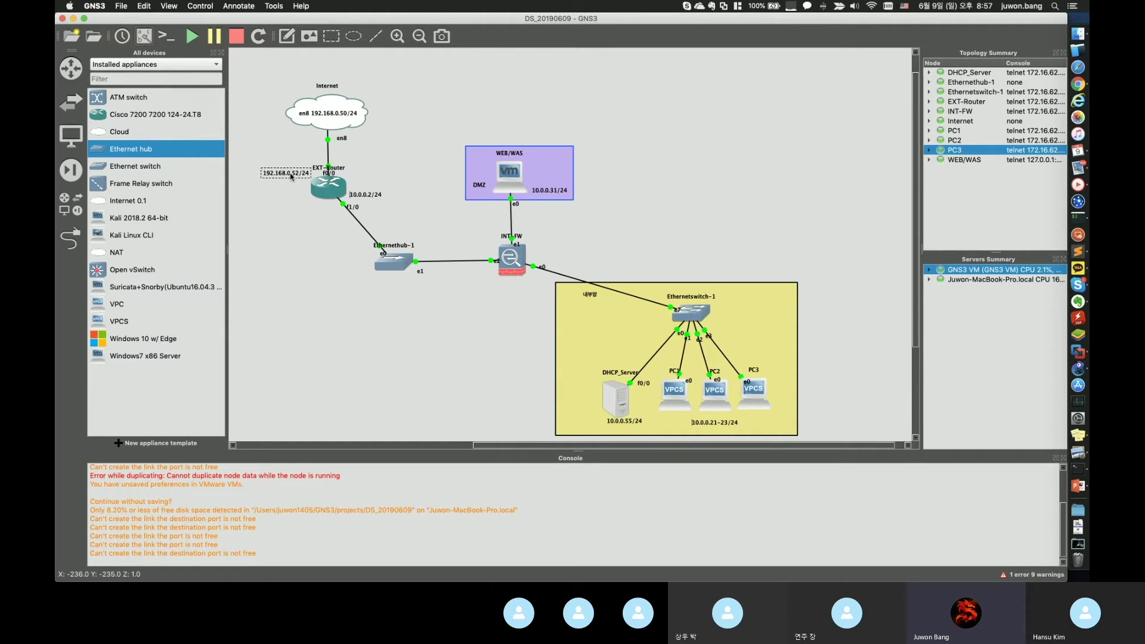
- Show the EXT-Router running config and locate its outside address 192.168.0.52
double_click(332, 187)
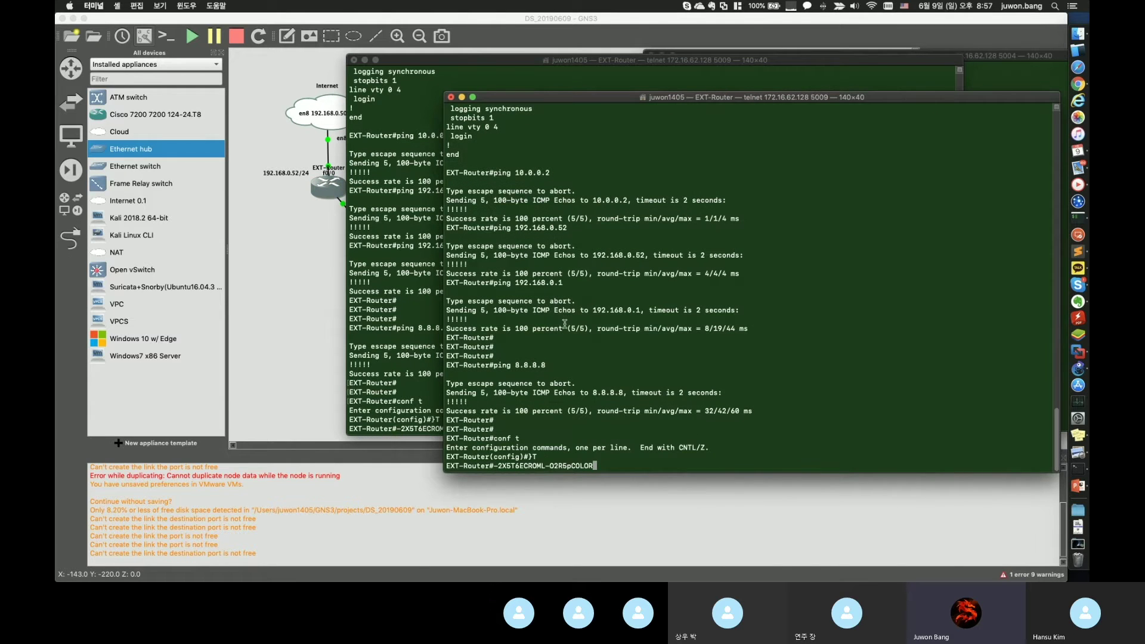
key("Return")
key("Return")
type("show r")
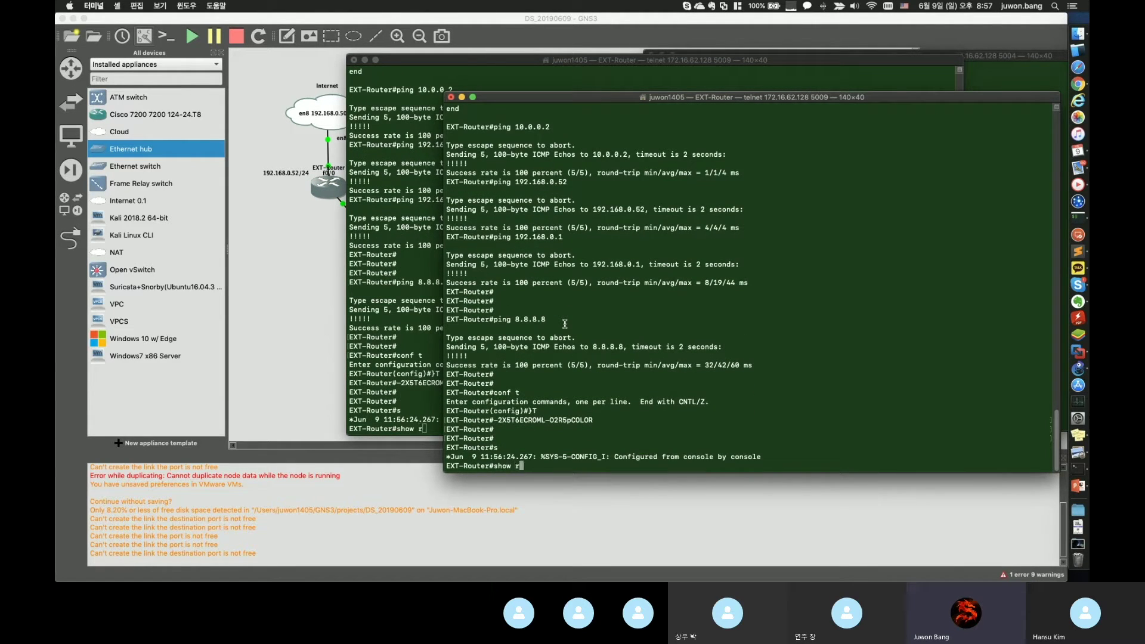
type("un")
key("Return")
key("space")
key("space")
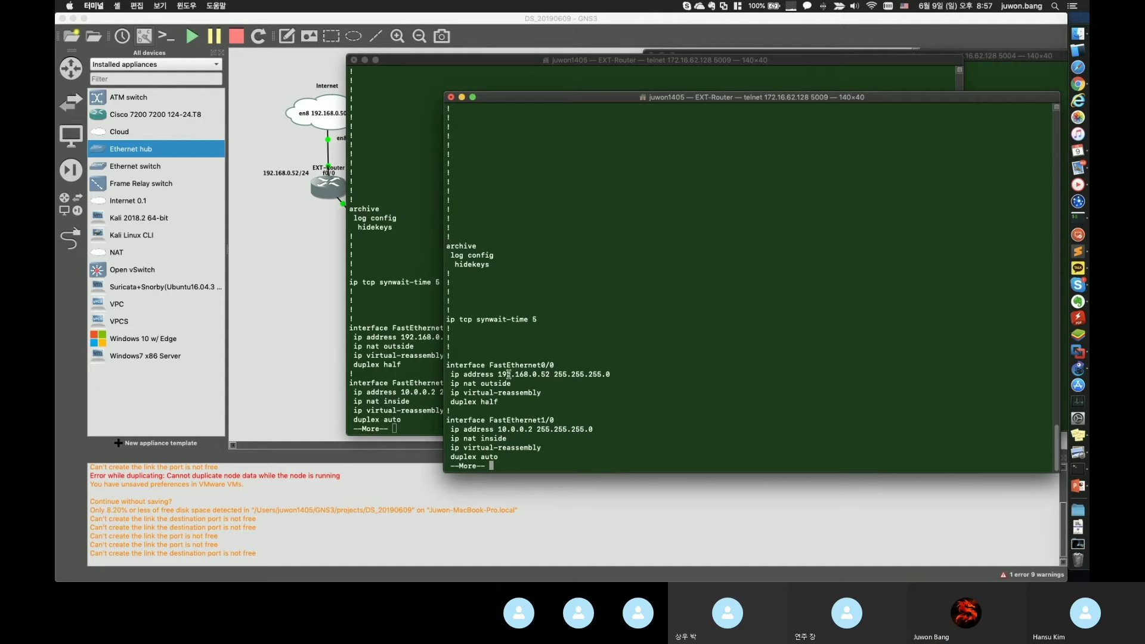
double_click(508, 374)
left_click(594, 344)
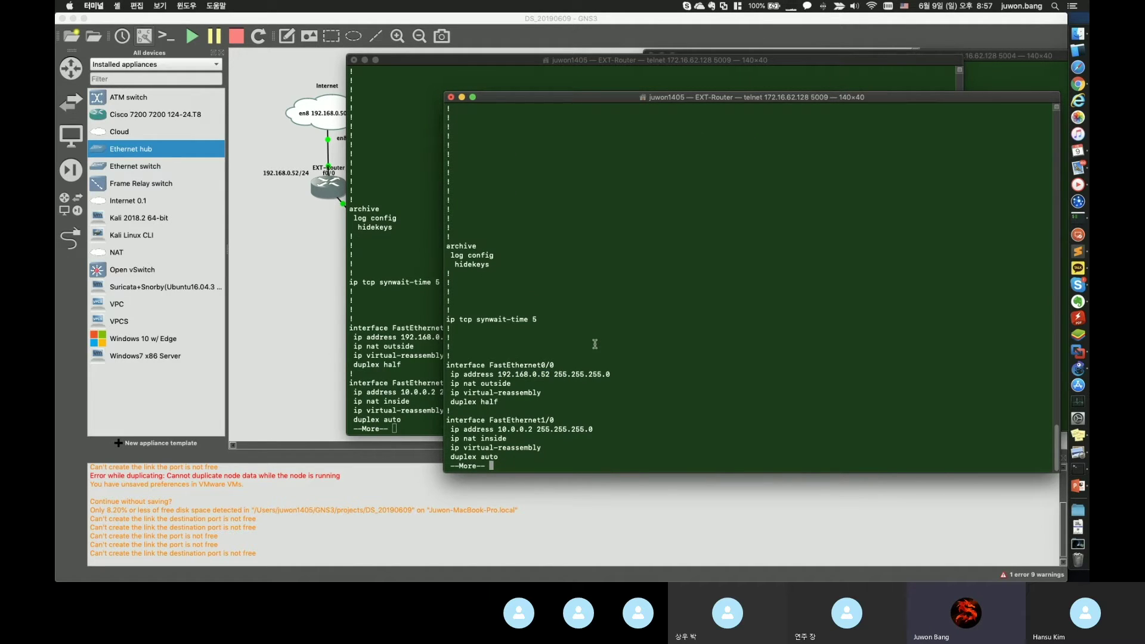
key("q")
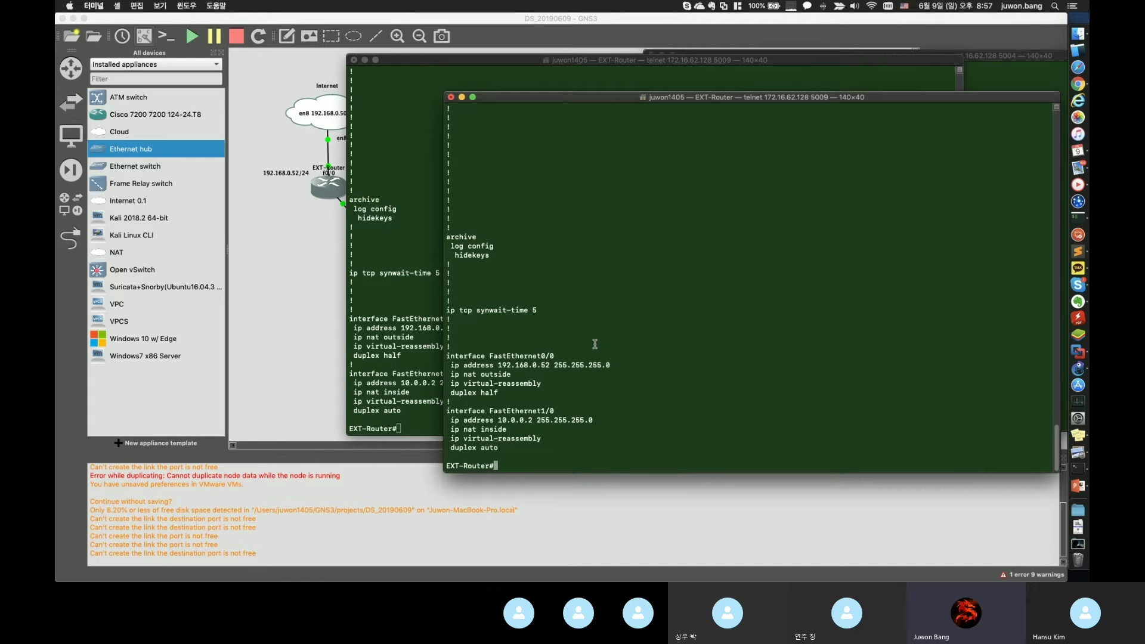
- Ping 10.0.0.52 from the router, which fails completely
type("ping ")
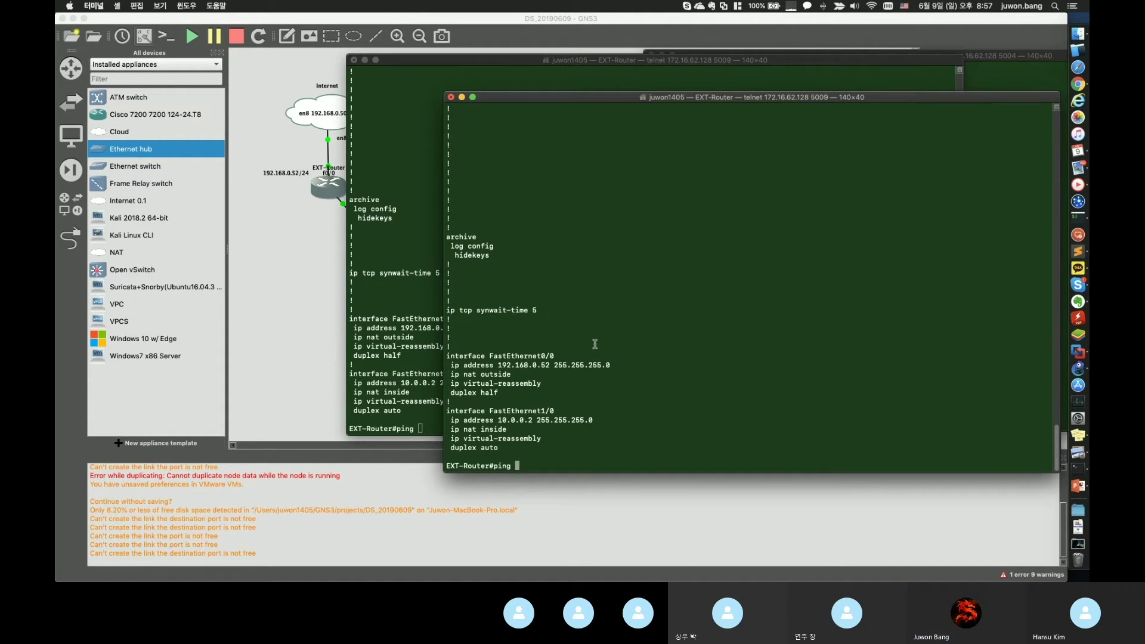
type("10.0.0.5")
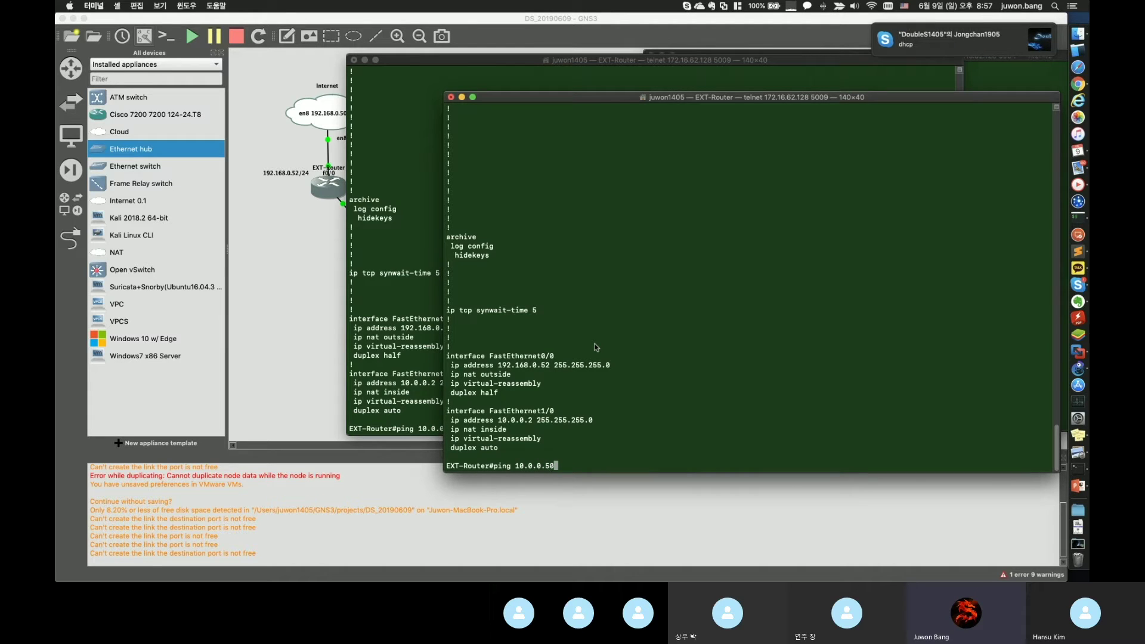
type("2")
key("Return")
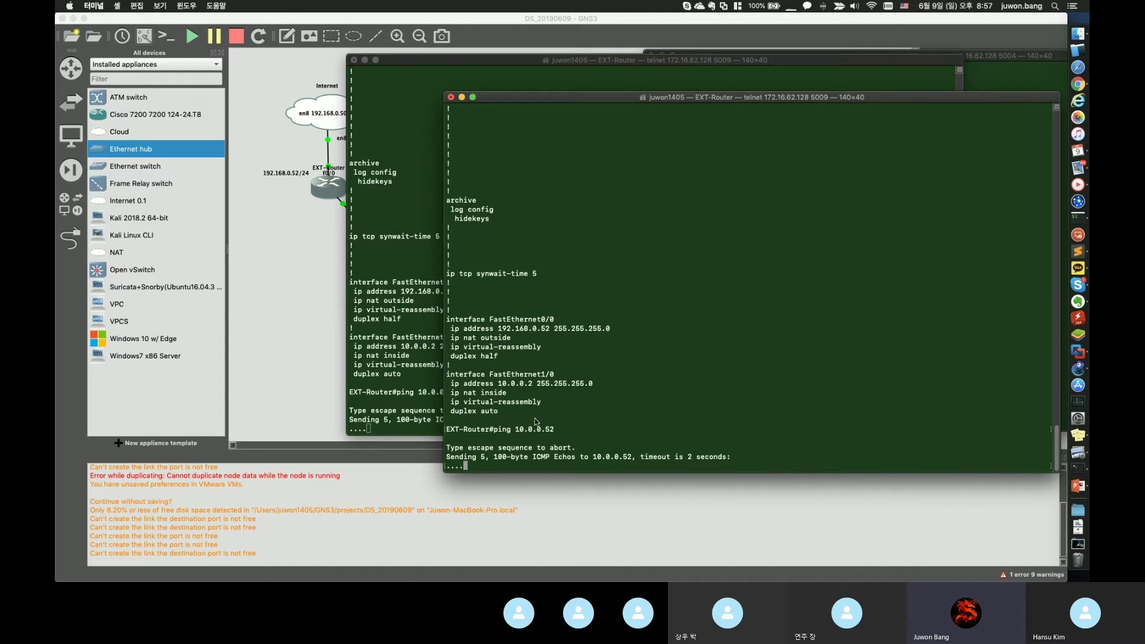
- Ping 192.168.0.52 from the router several times, succeeding at 100%
key("Up")
key("BackSpace")
key("BackSpace")
key("BackSpace")
key("BackSpace")
key("BackSpace")
key("BackSpace")
key("BackSpace")
key("BackSpace")
type("92.168.0.52")
key("Return")
key("Return")
key("Up")
key("Return")
key("Up")
key("Return")
key("Up")
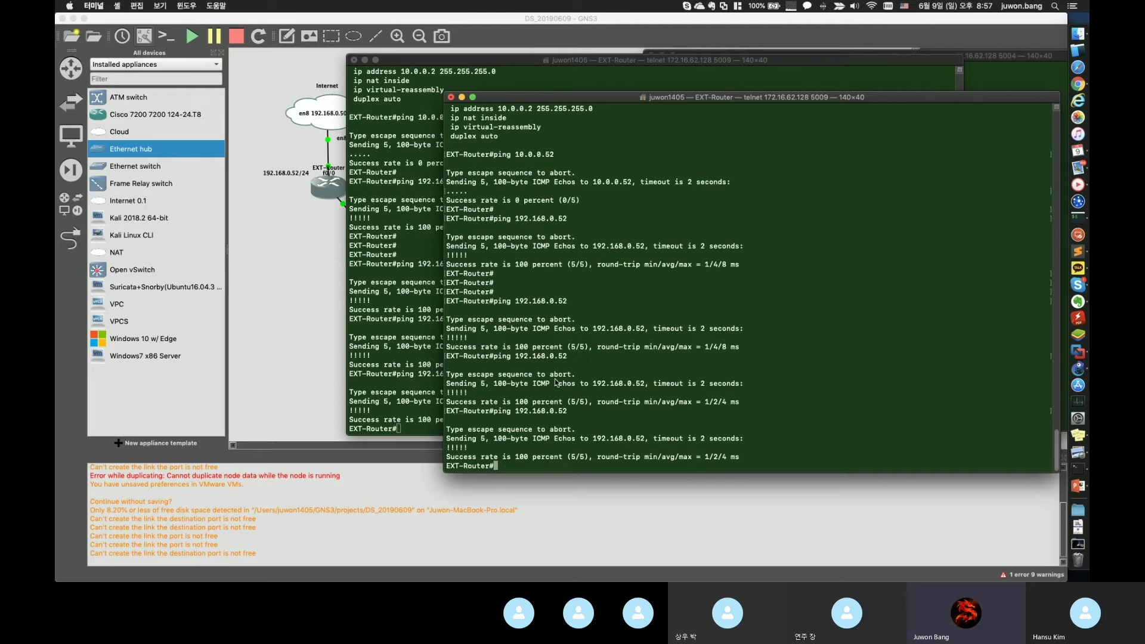
key("Return")
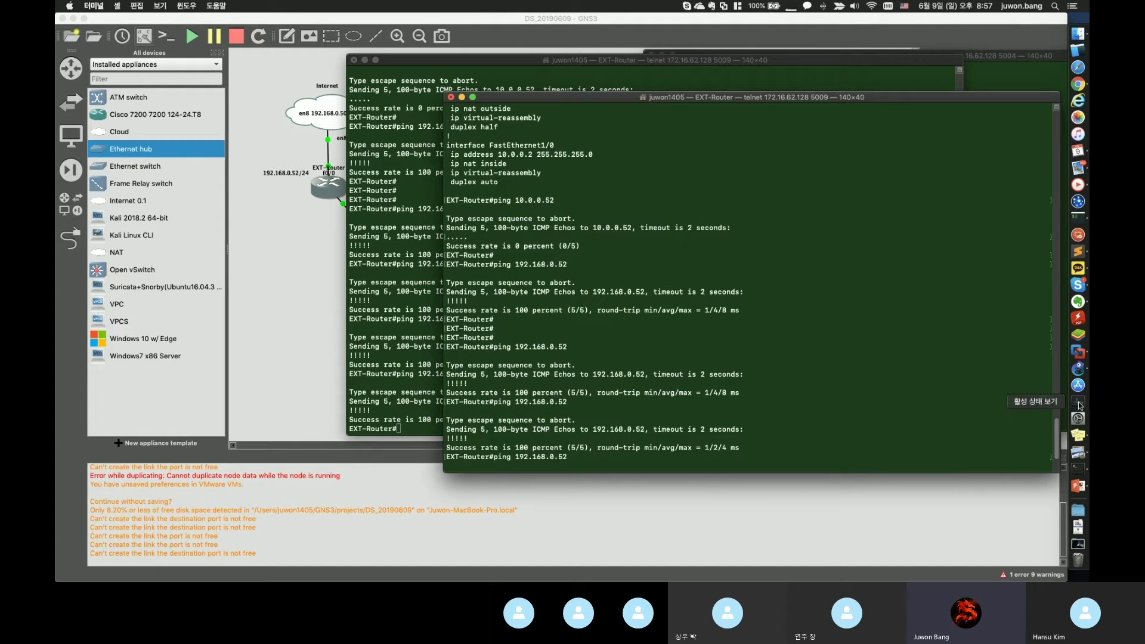
- In the Mac terminal, edit the recalled ping to target 192.168.0.52, run it, and stop it
left_click(1078, 219)
double_click(235, 162)
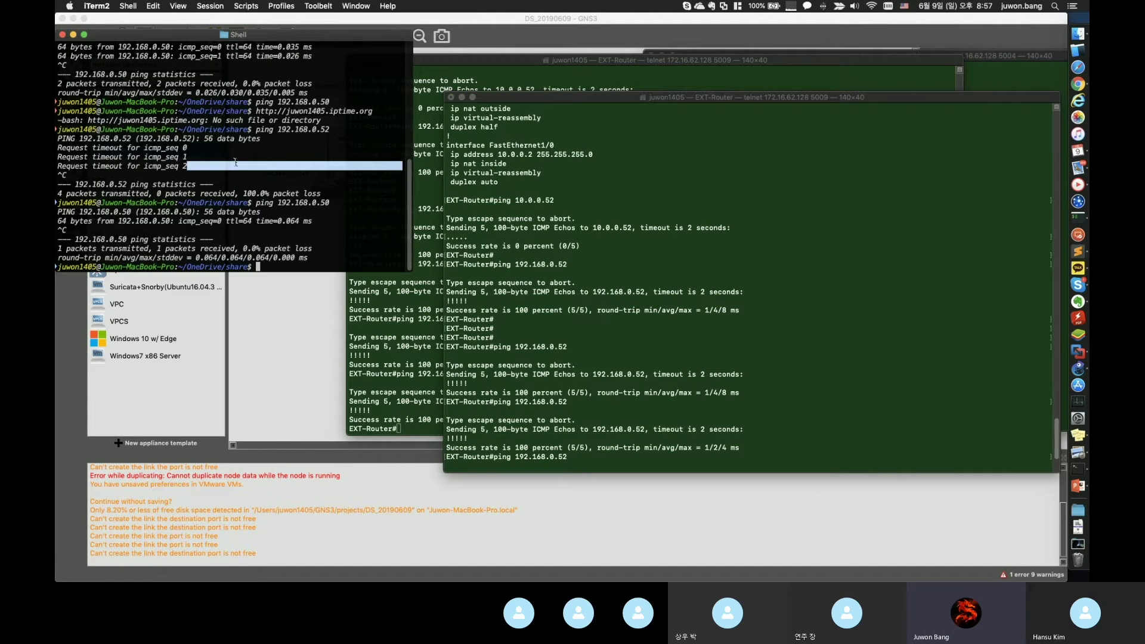
left_click(275, 213)
key("Up")
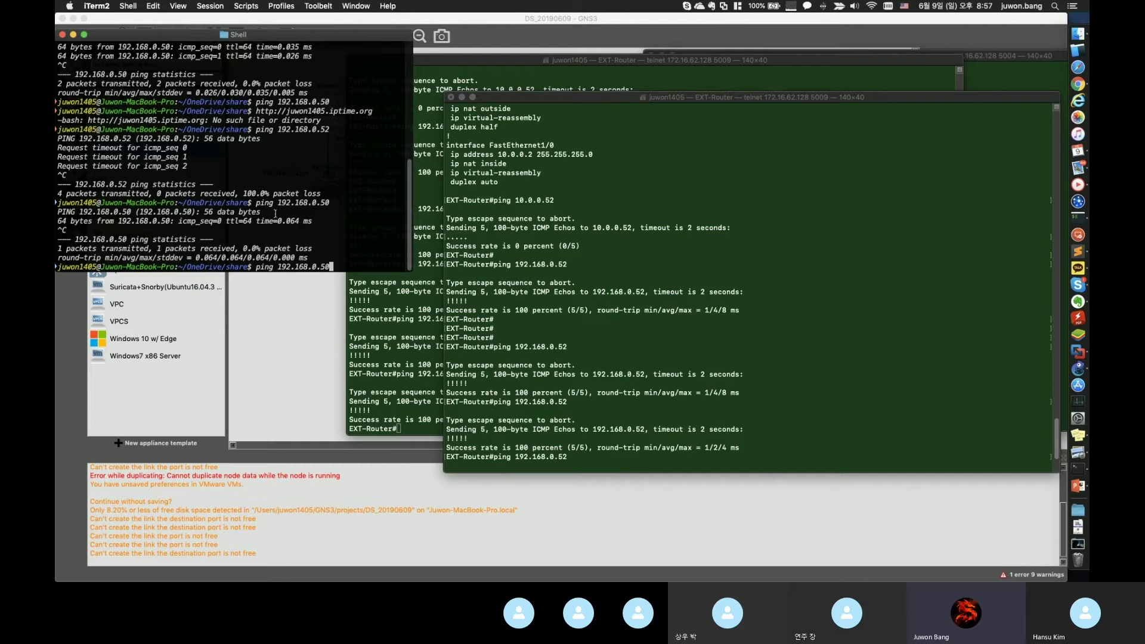
key("BackSpace")
type("2")
key("Return")
key("ctrl+c")
- Ping 192.168.0.50 for replies, then 192.168.0.52 again, which reports No route to host
key("Up")
key("Up")
key("Return")
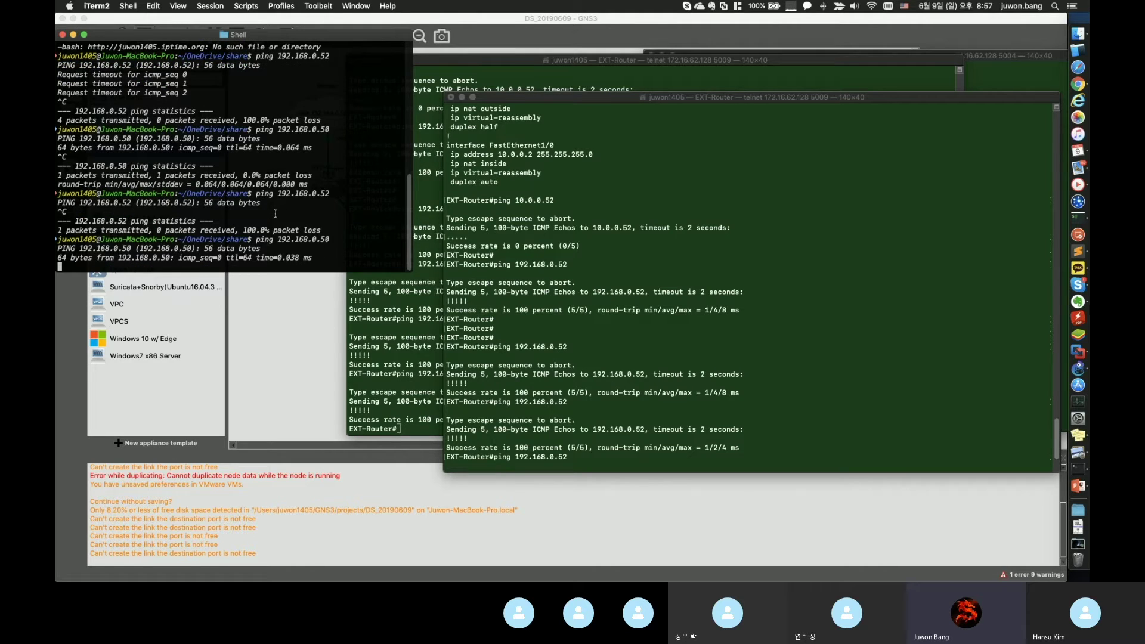
key("ctrl+c")
key("Up")
key("BackSpace")
key("Return")
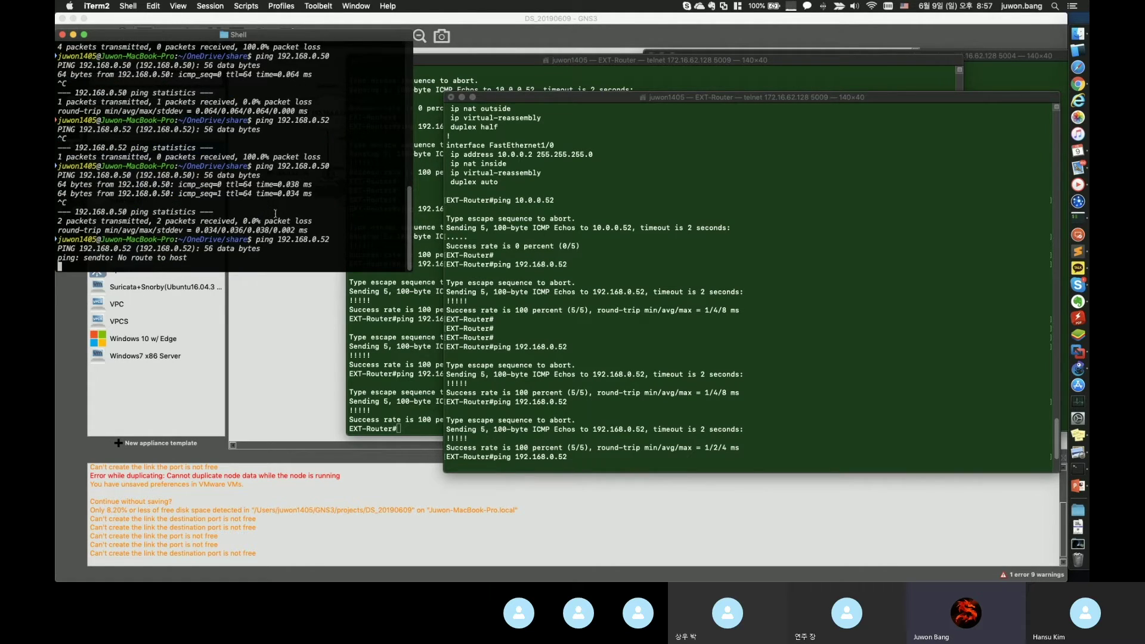
key("ctrl+c")
left_click(1078, 84)
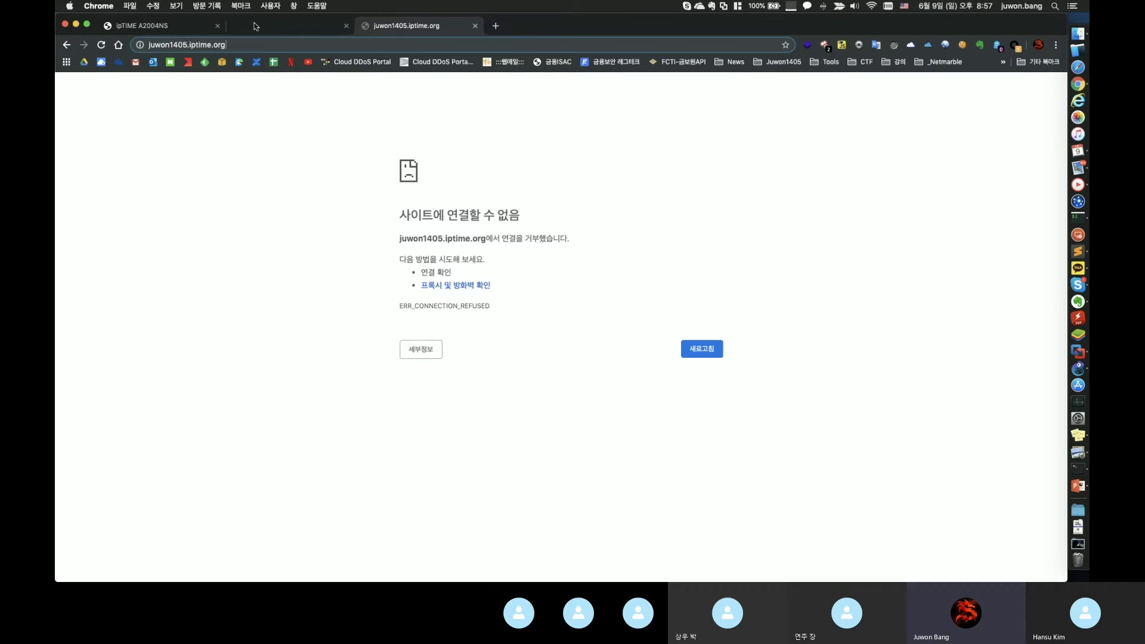
left_click(155, 26)
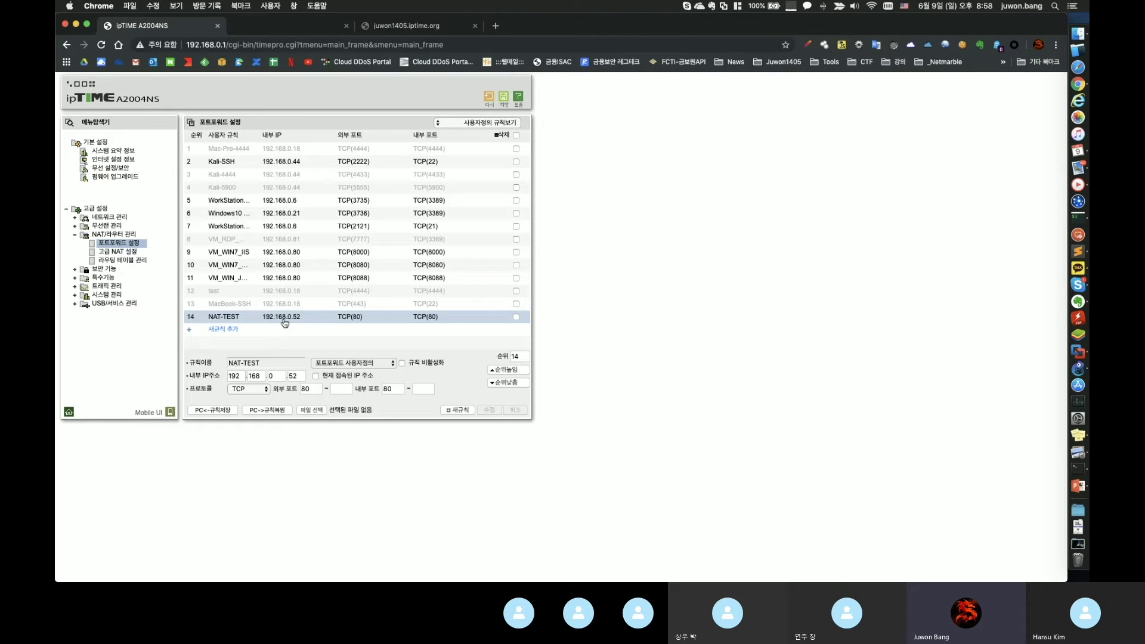
left_click(397, 25)
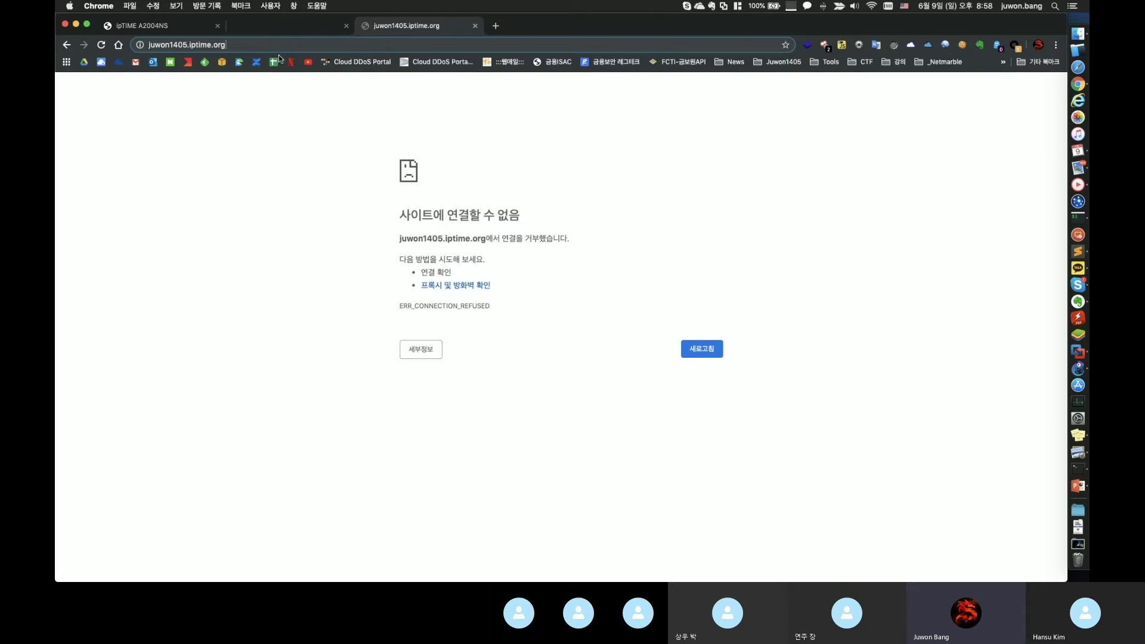
type("]")
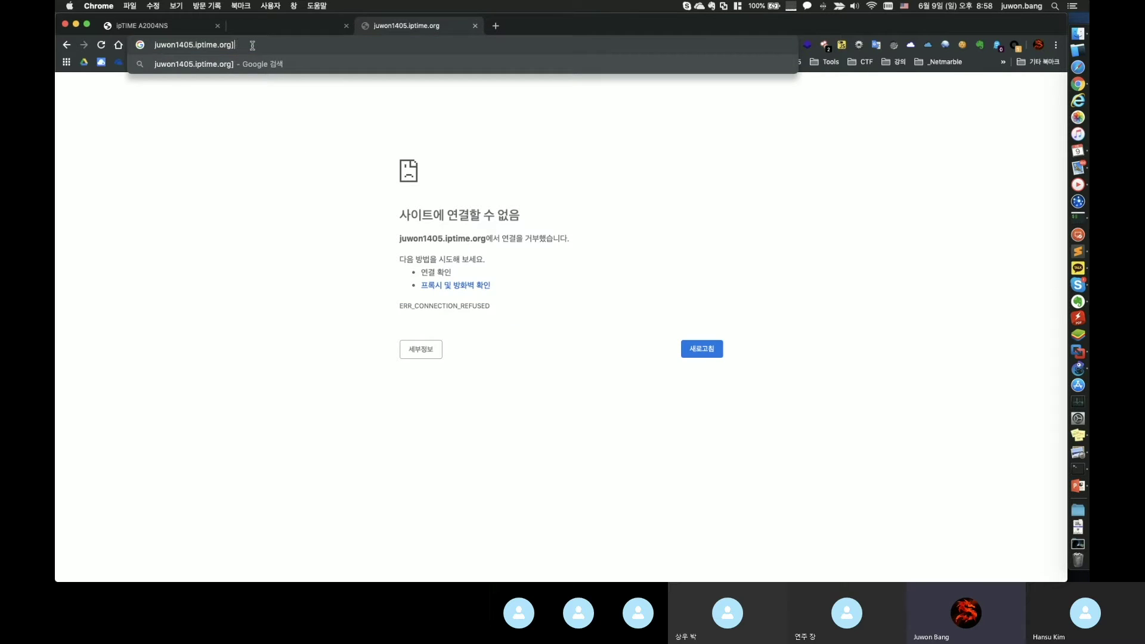
key("Return")
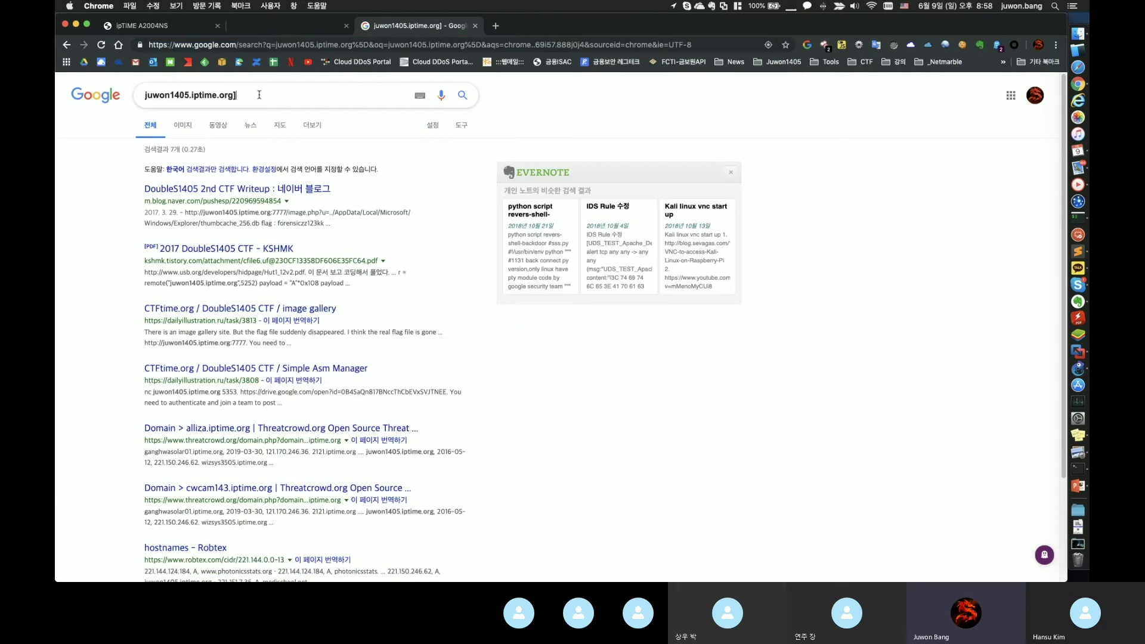
left_click(259, 94)
key("super+a")
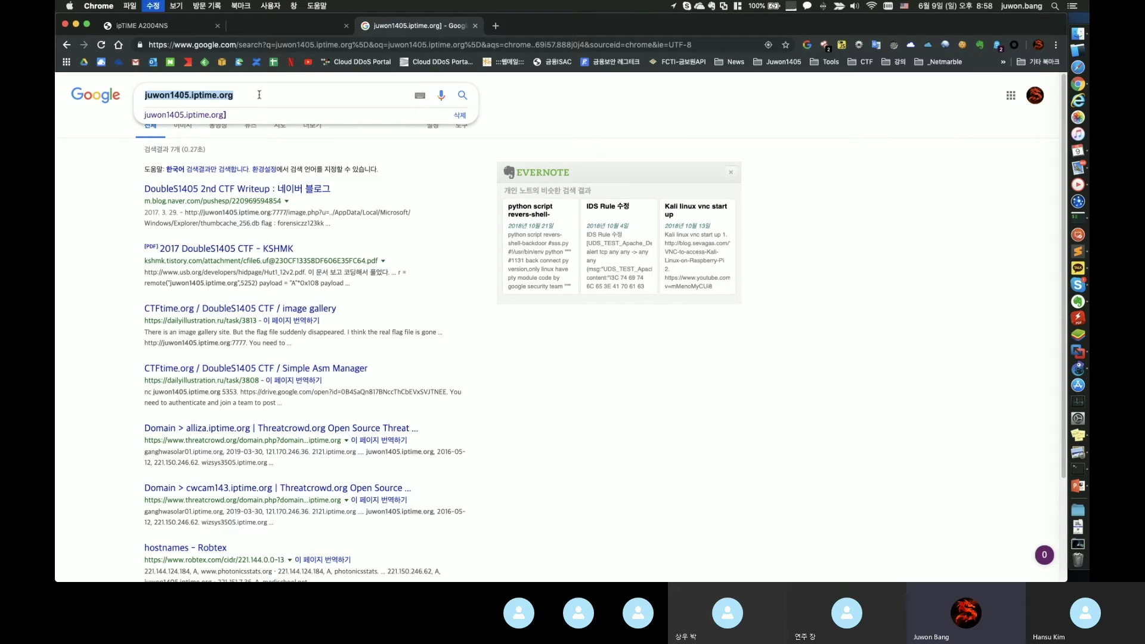
left_click(258, 45)
key("super+v")
key("Return")
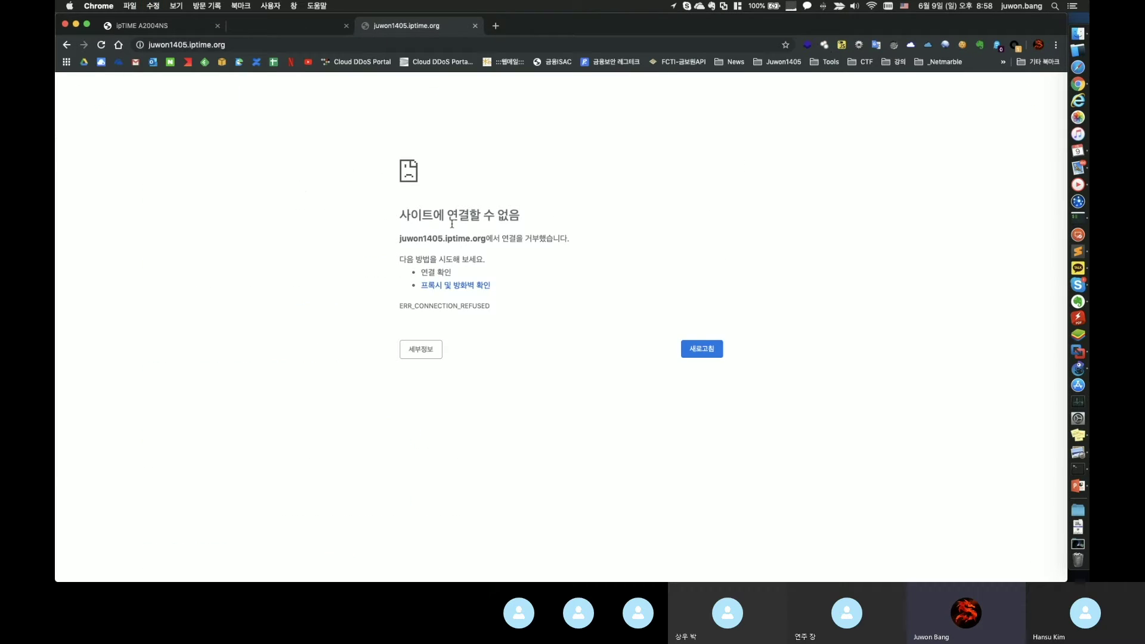
left_click(1079, 369)
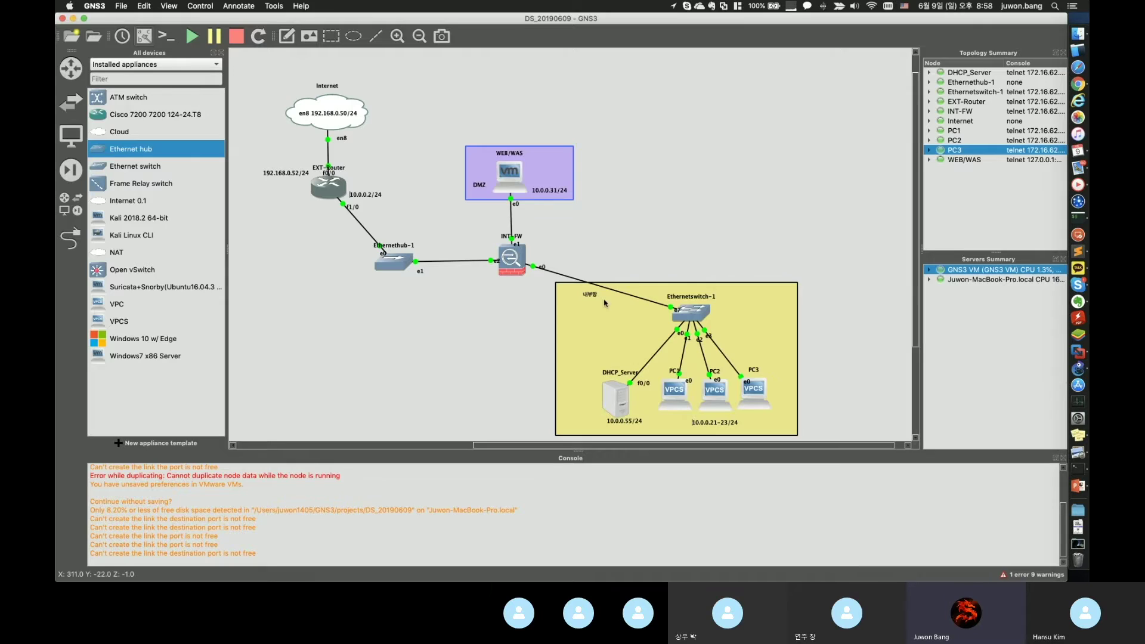
- Close the extra telnet console and enter configuration mode on EXT-Router with conf t
left_click(1078, 468)
key("super+w")
left_click(831, 157)
key("Return")
key("Return")
key("Return")
type("ip")
key("BackSpace")
type("conf t")
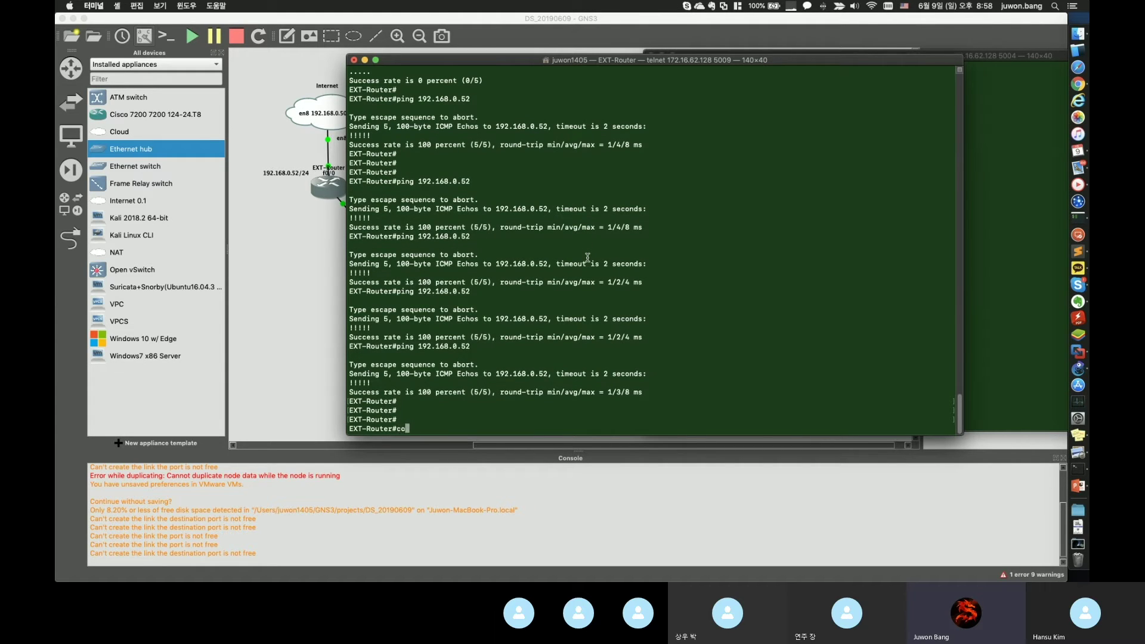
key("Return")
- Add an outside static NAT rule for TCP port 80 of the 10.0.0.31 server
type("ip nat outside source static tcp 10.")
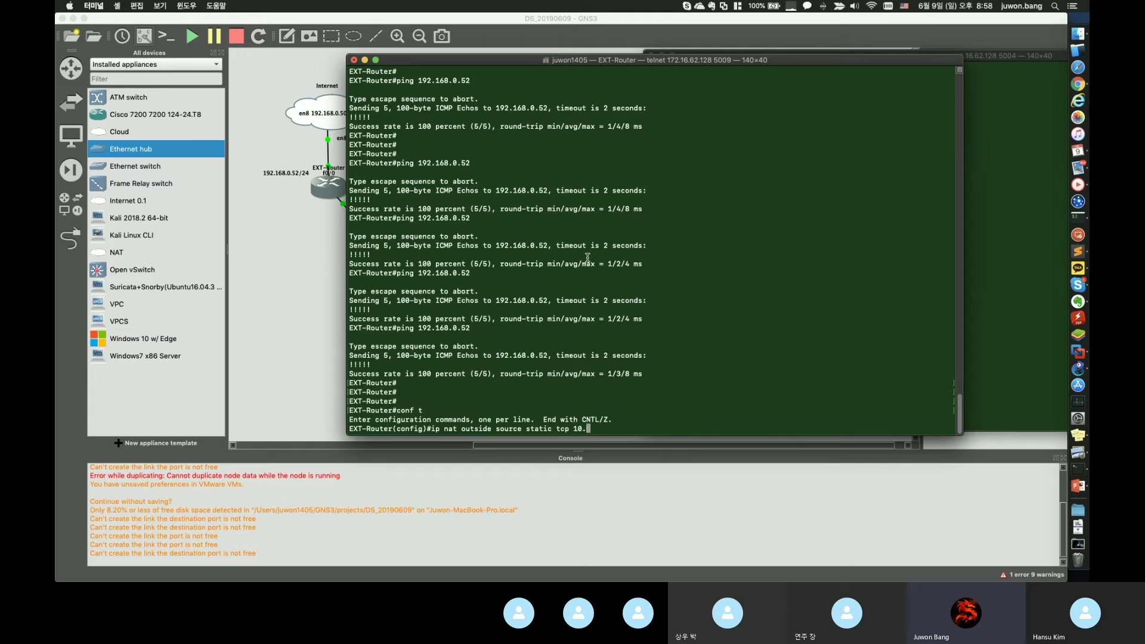
type("0.0.52 ")
type("80 192.1")
key("Left")
key("Left")
key("Left")
key("Left")
key("Left")
key("Left")
key("Left")
key("Left")
key("Right")
key("BackSpace")
key("BackSpace")
type("31")
key("Right")
key("Right")
key("Right")
key("Right")
key("Right")
key("Right")
key("Right")
key("Right")
key("Right")
key("Right")
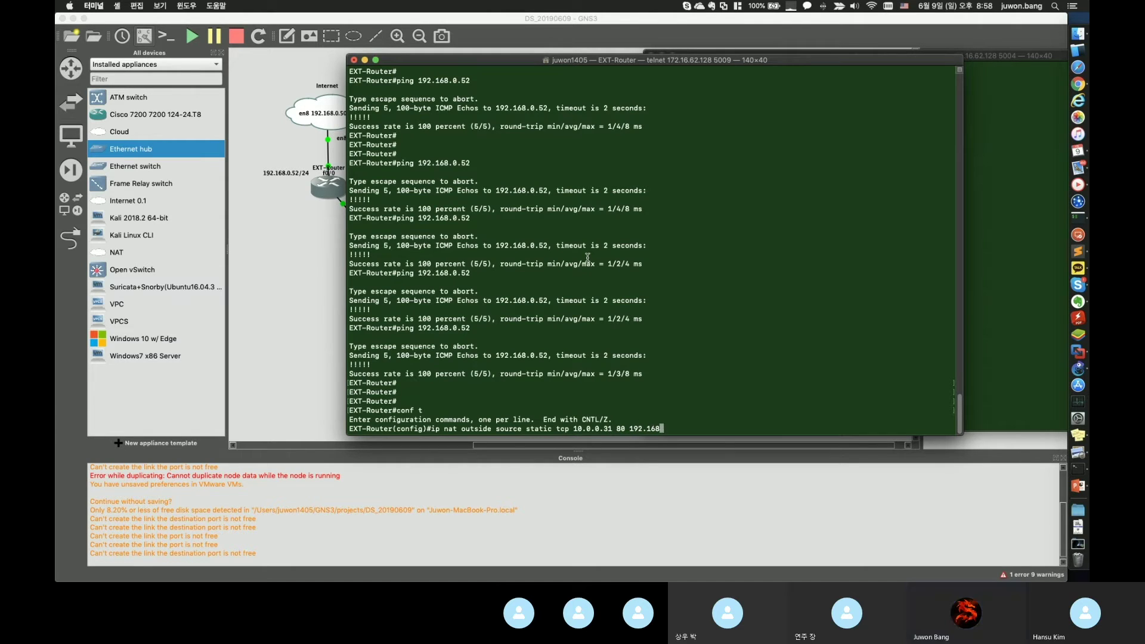
left_click(293, 296)
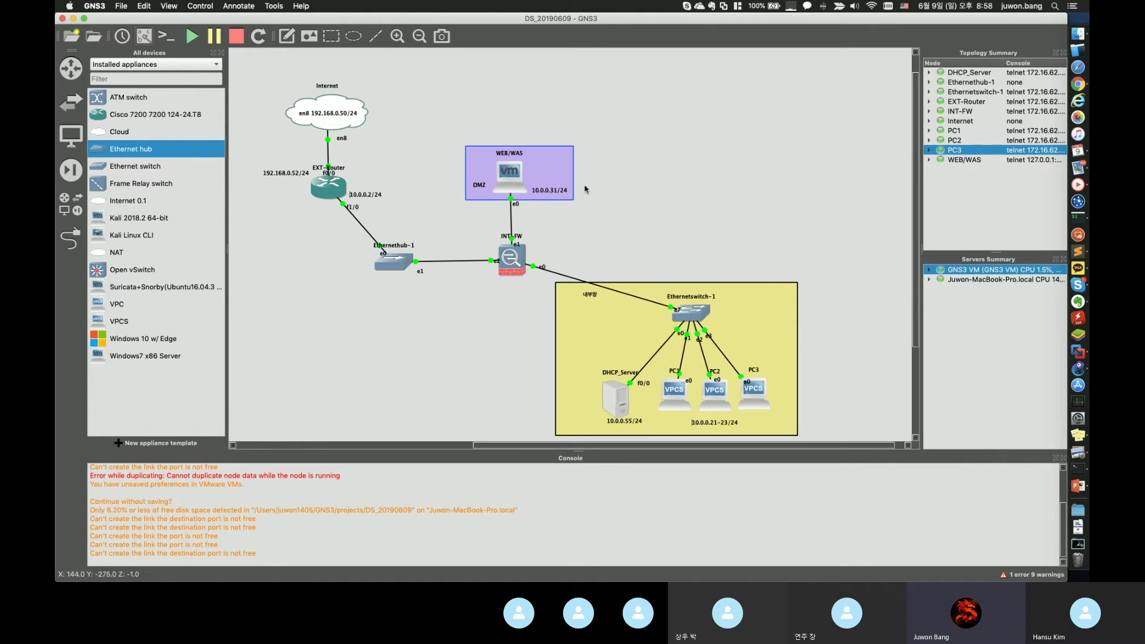
key("super+Tab")
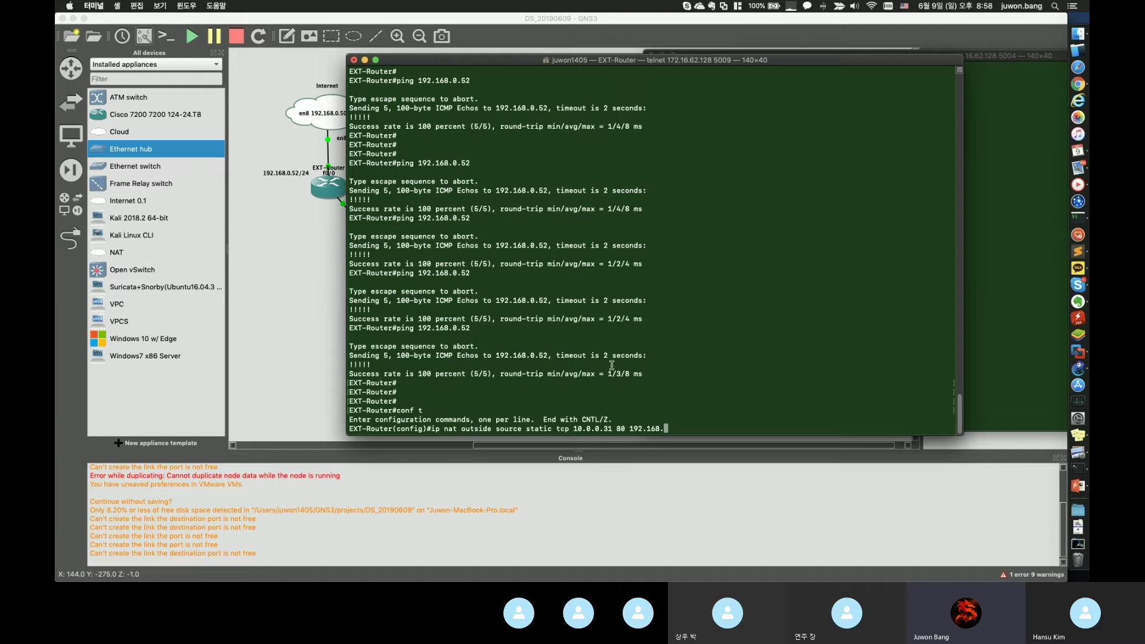
type("0.")
type("42")
key("BackSpace")
key("BackSpace")
type("52")
type(" 80")
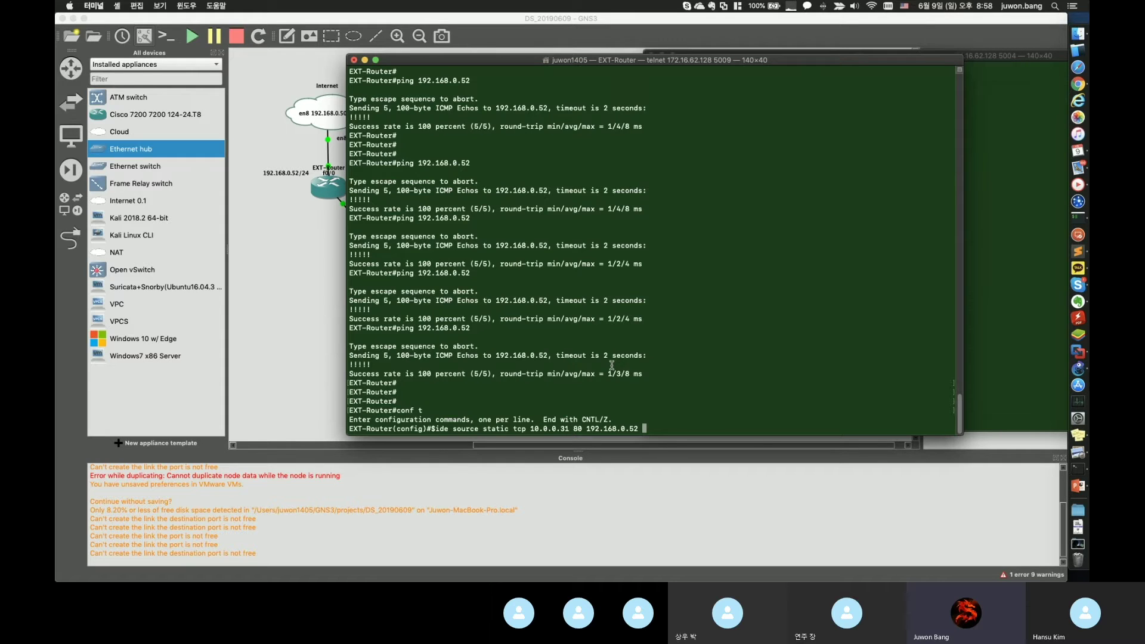
key("Return")
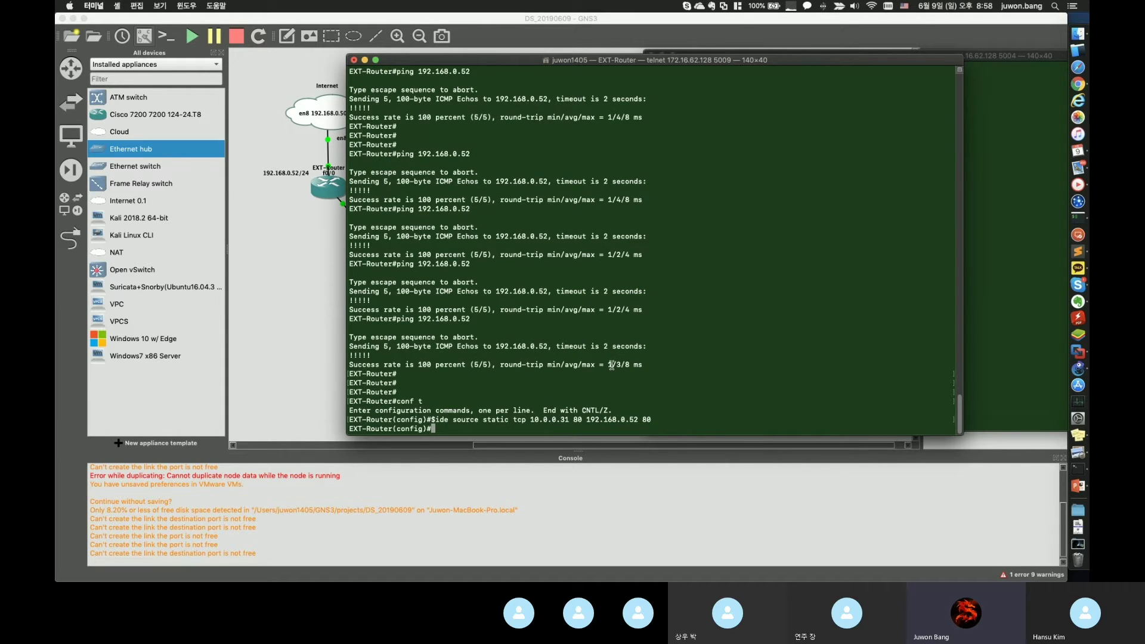
- Add the static NAT rule mapping 10.0.0.31 to 192.168.0.52, then exit configuration mode
type("ip nat outside source static 10.0.0.31 ")
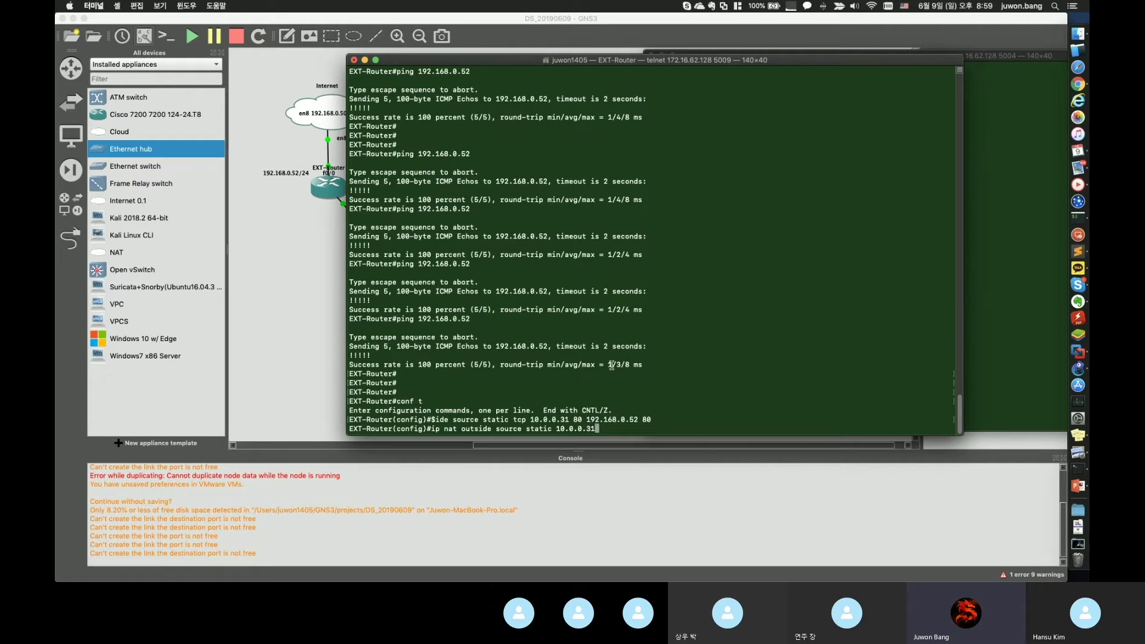
type("192.168.0.52")
key("Return")
key("Return")
key("Return")
key("Return")
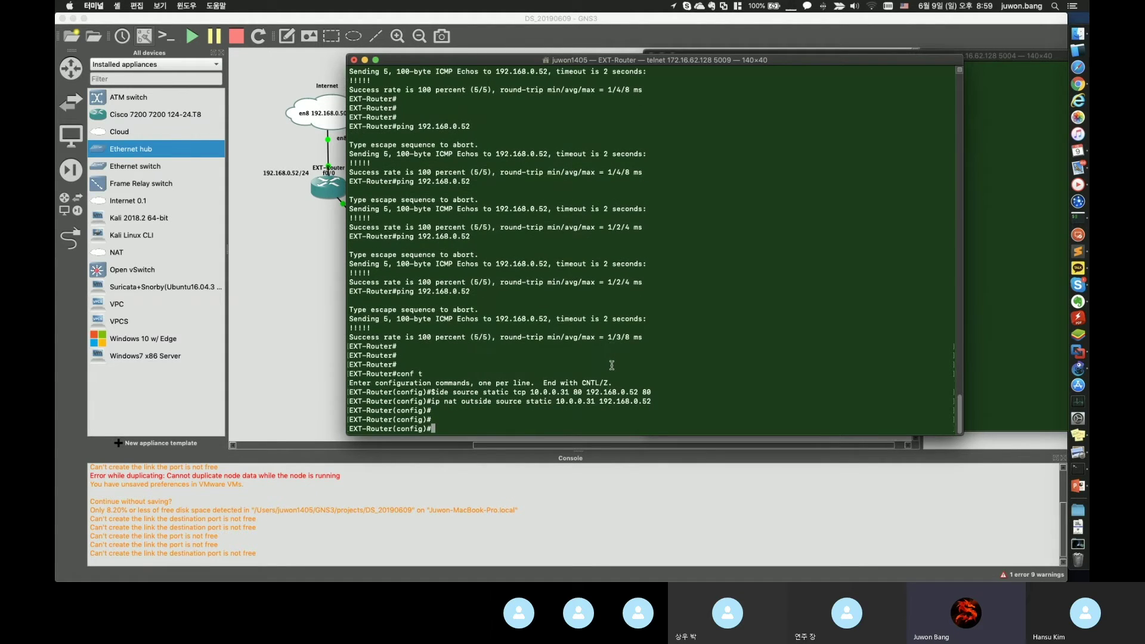
type("exit")
key("Return")
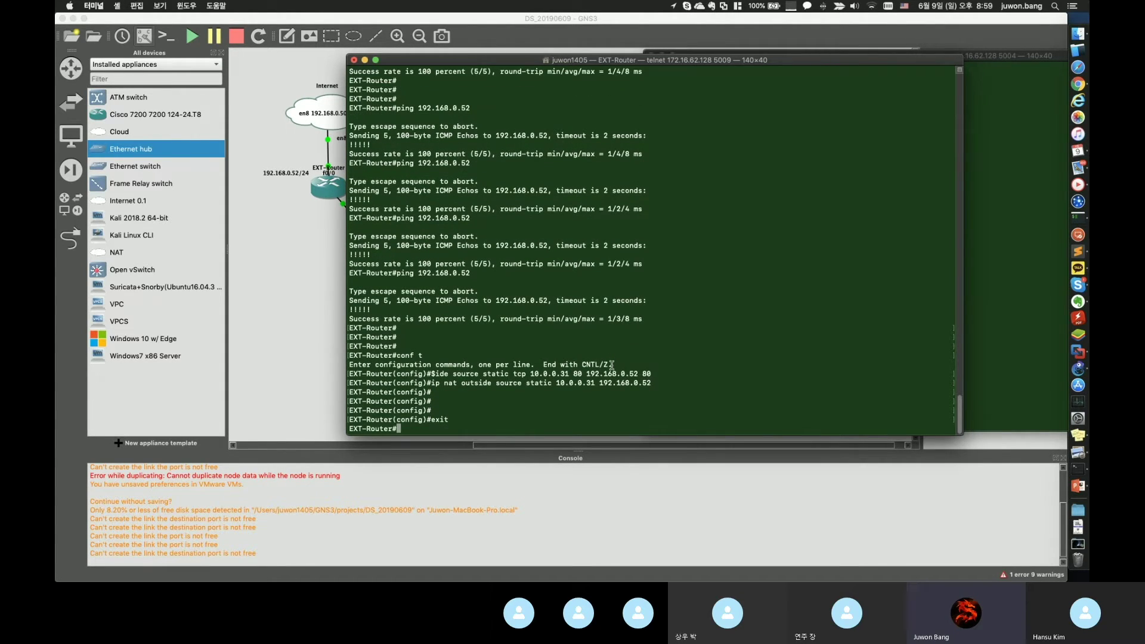
- Save the running configuration to startup-config
type("copy ")
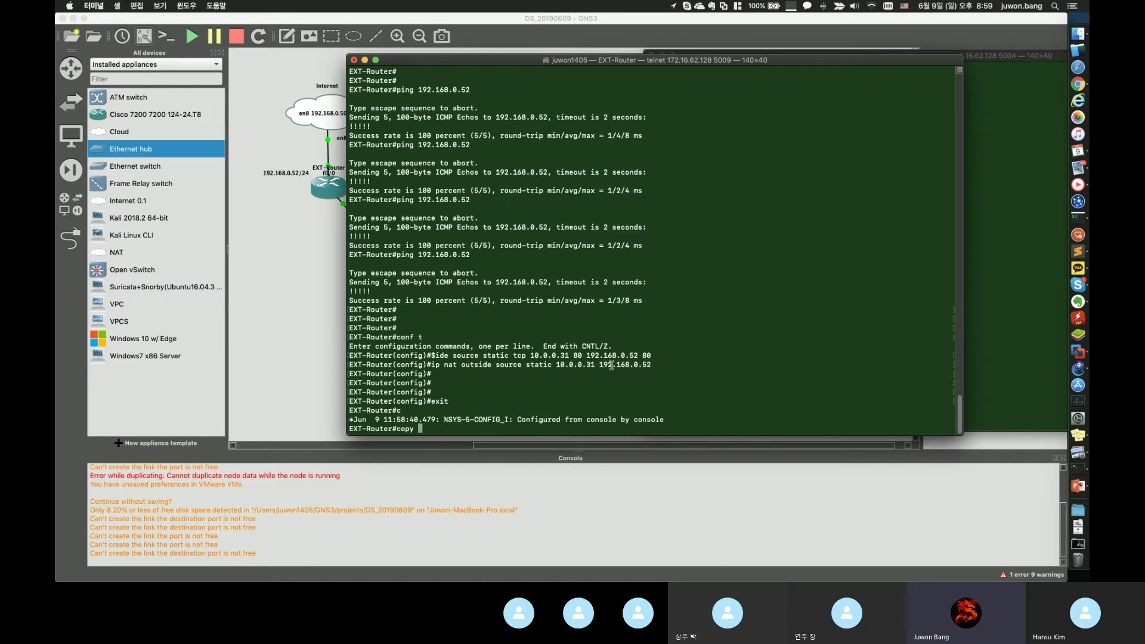
type("run")
key("Tab")
type("stat")
key("Tab")
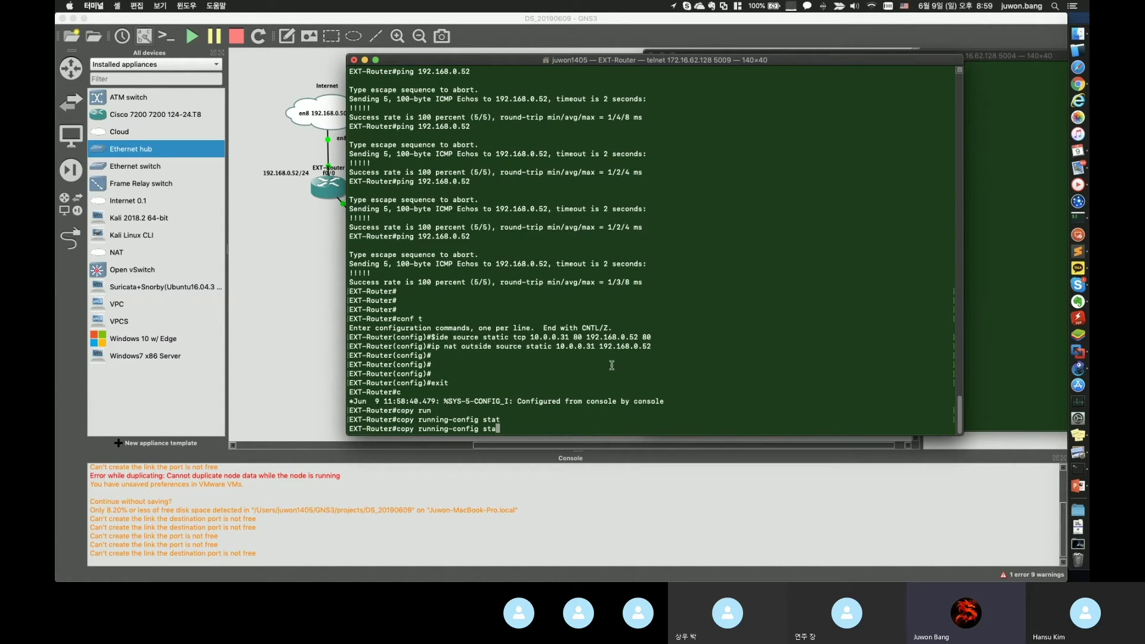
key("Tab")
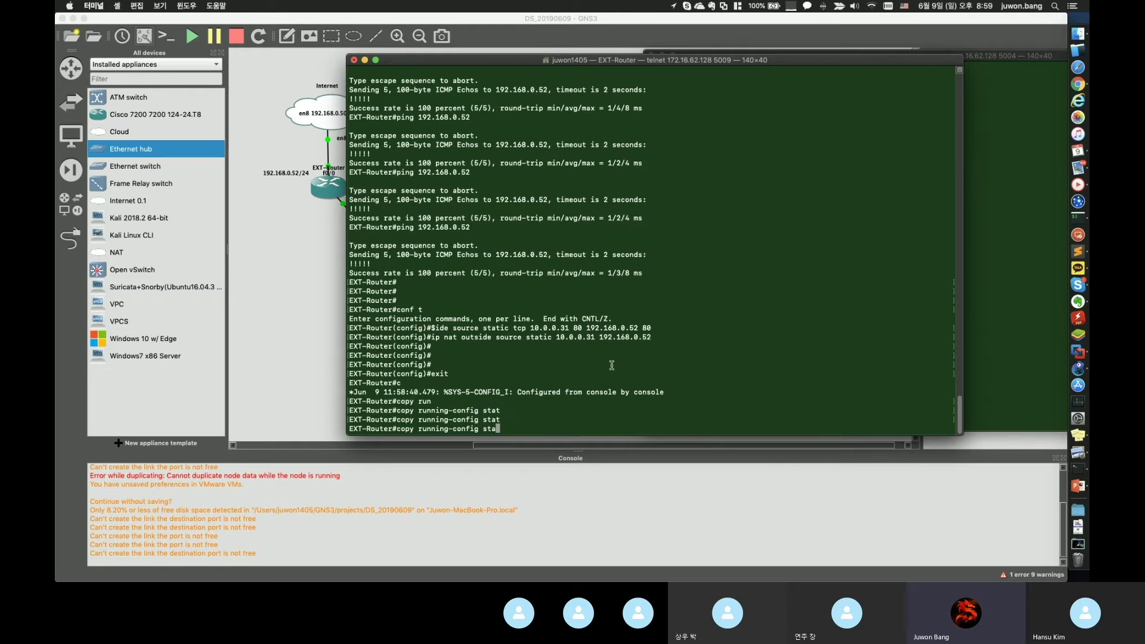
type("r")
key("Tab")
key("Return")
key("Return")
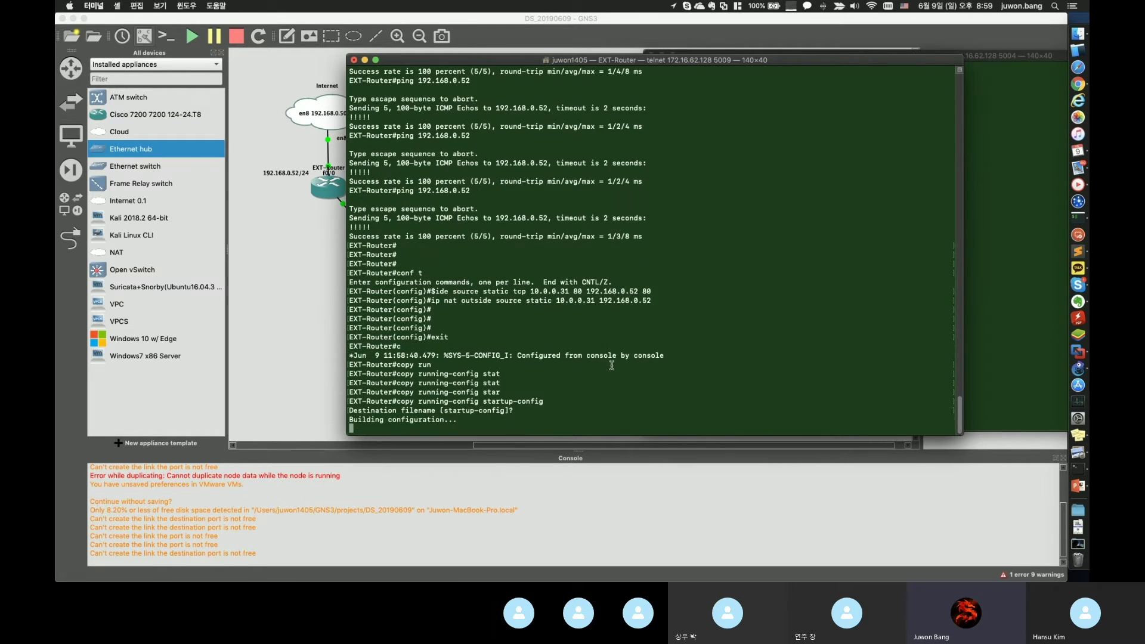
- Page through show run to check the static NAT lines
type("show run")
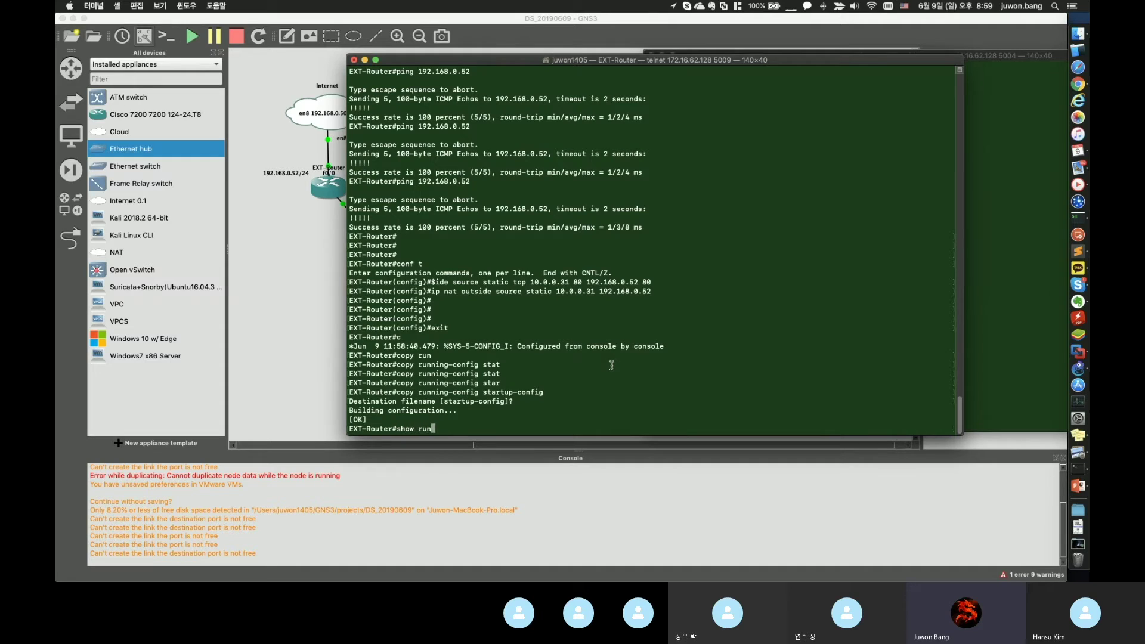
key("Return")
key("space")
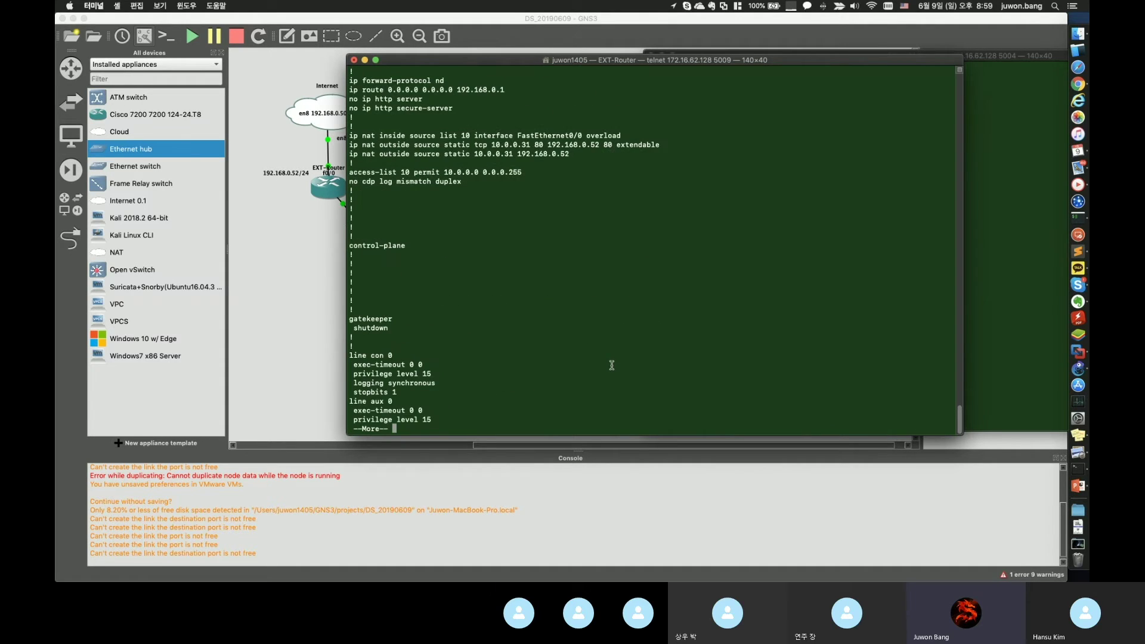
left_click_drag(380, 145, 358, 191)
key("space")
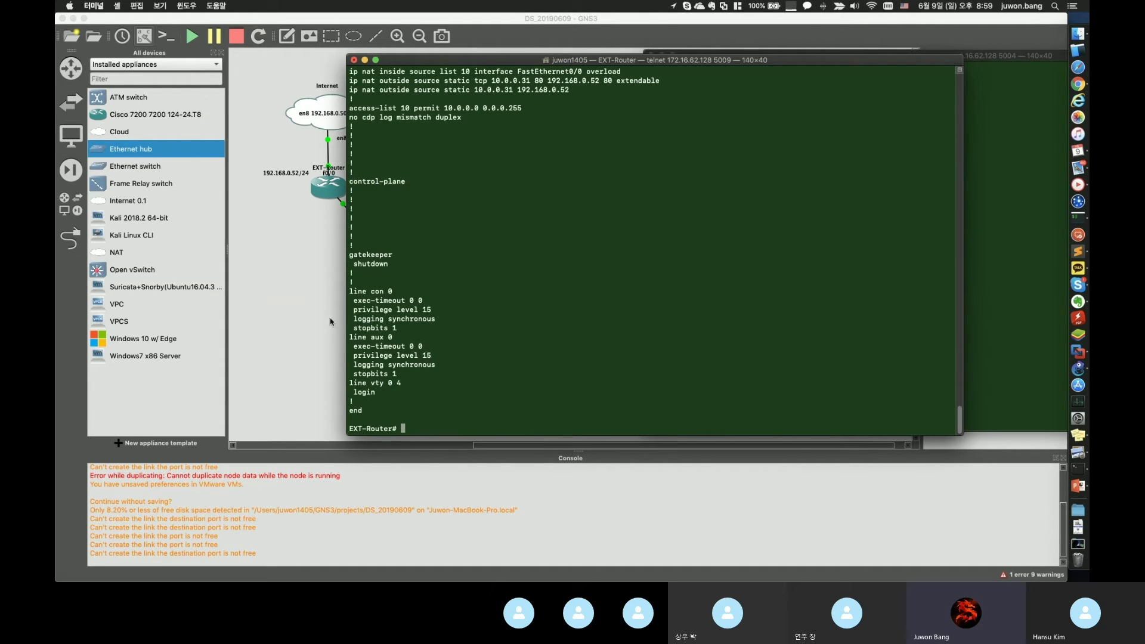
left_click(276, 369)
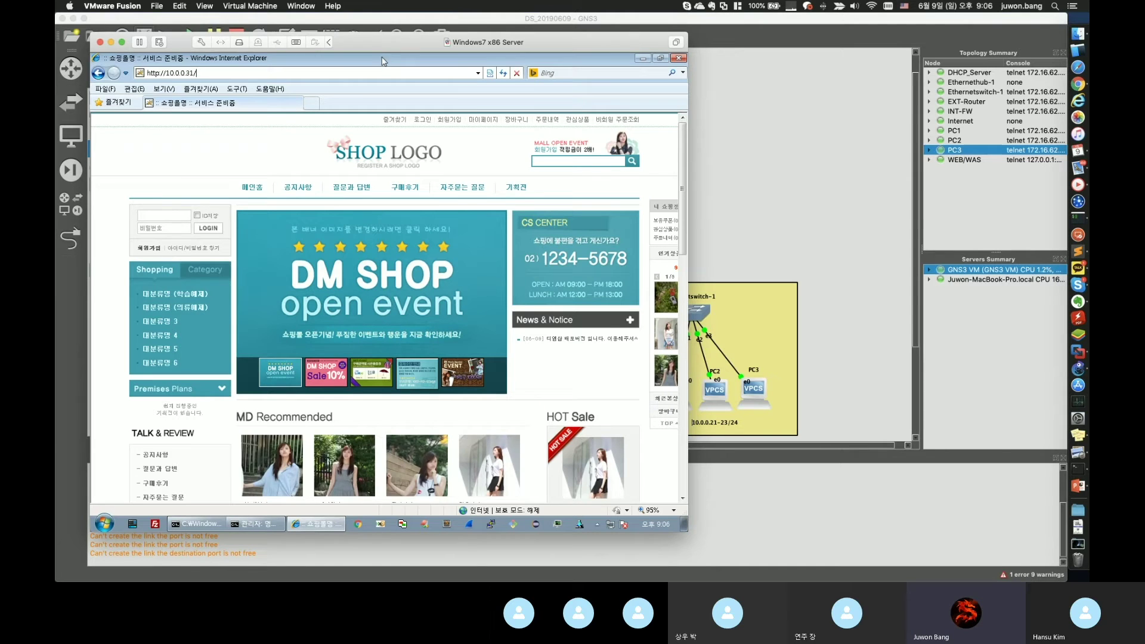
- Move the Windows7 VM window aside and open the WEB/WAS server's VM from the topology
left_click_drag(380, 48, 610, 86)
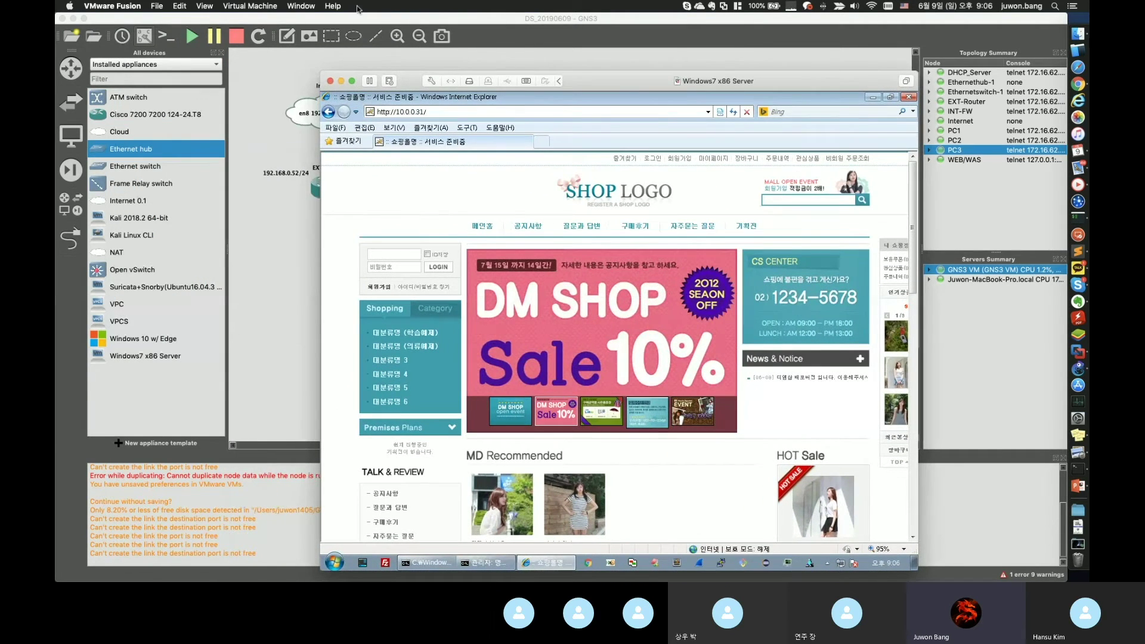
left_click(290, 153)
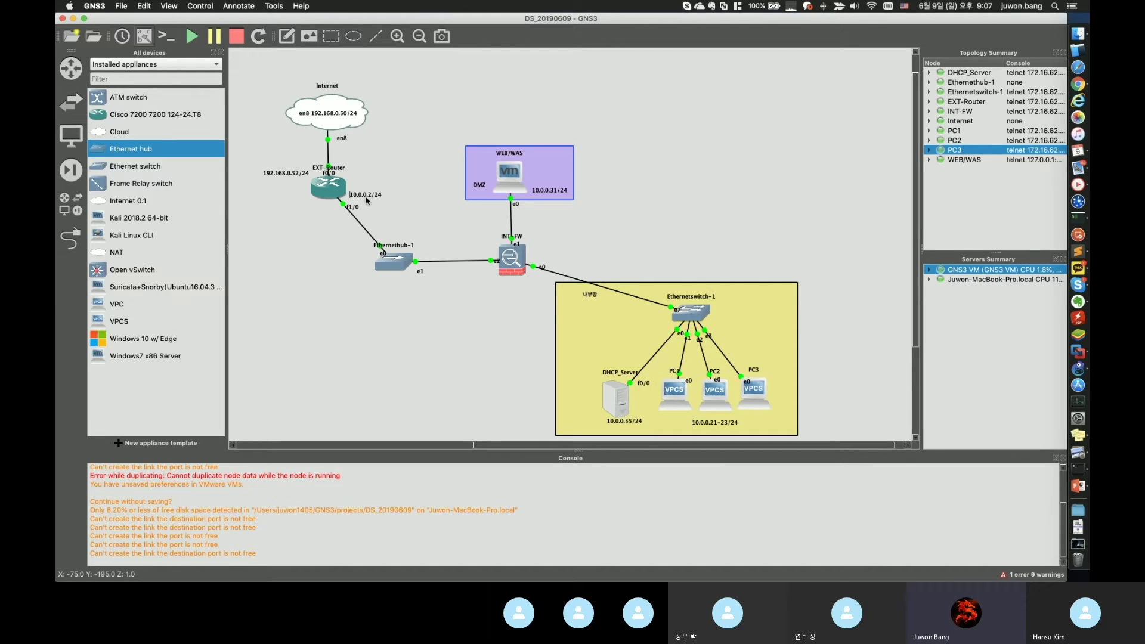
double_click(531, 183)
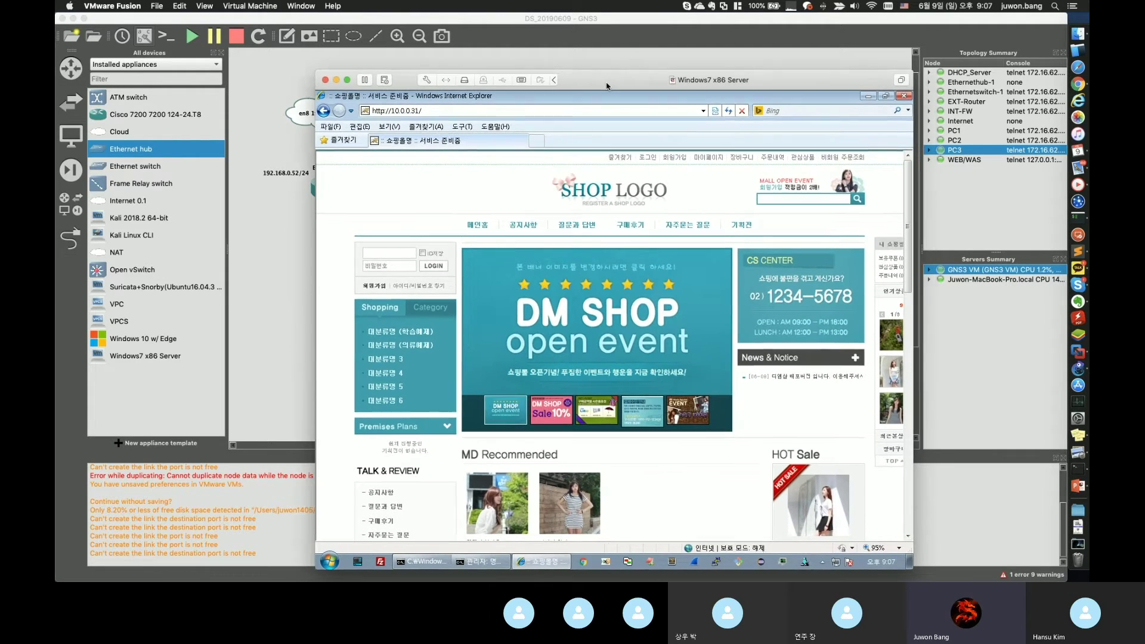
left_click(269, 260)
right_click(389, 266)
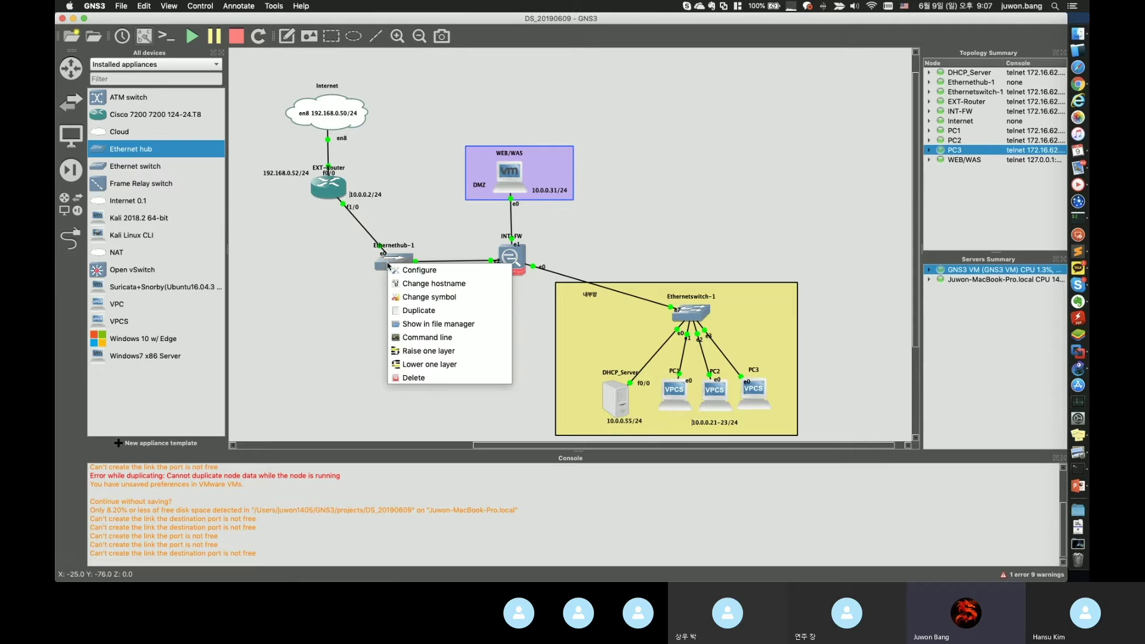
left_click(434, 297)
scroll(541, 303, "down", 5)
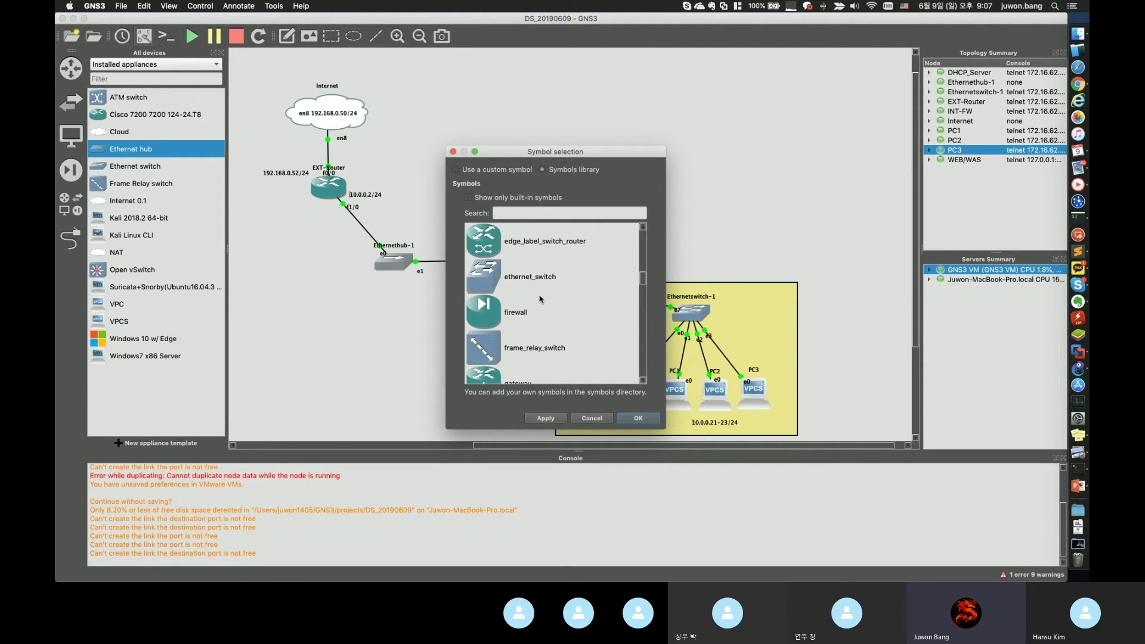
scroll(541, 303, "down", 3)
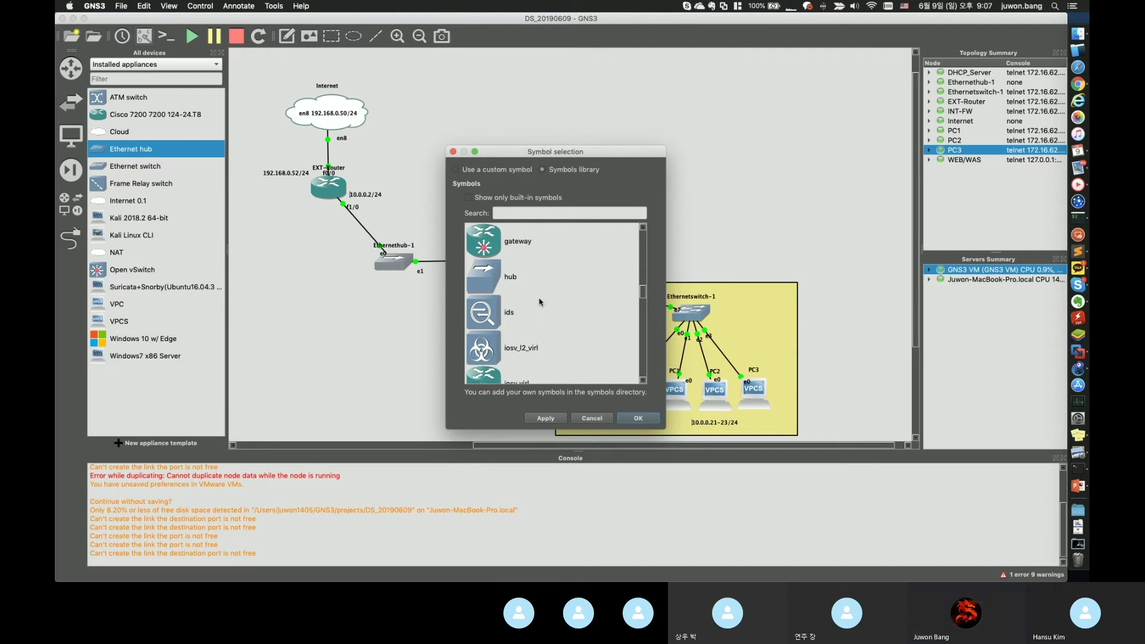
scroll(540, 303, "down", 4)
scroll(541, 303, "down", 4)
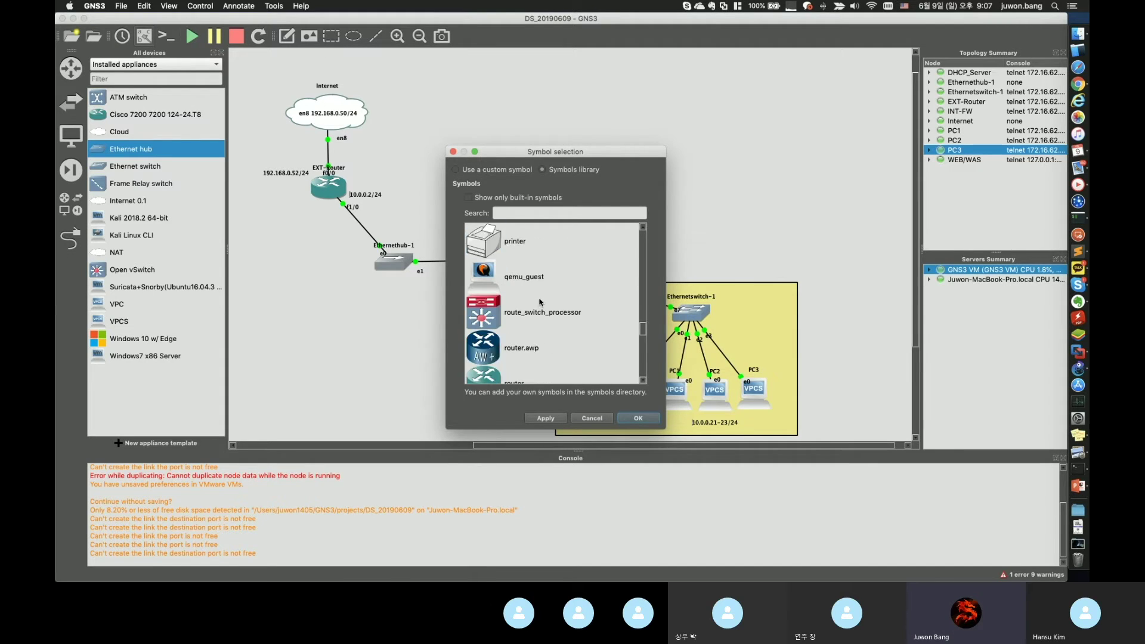
key("Escape")
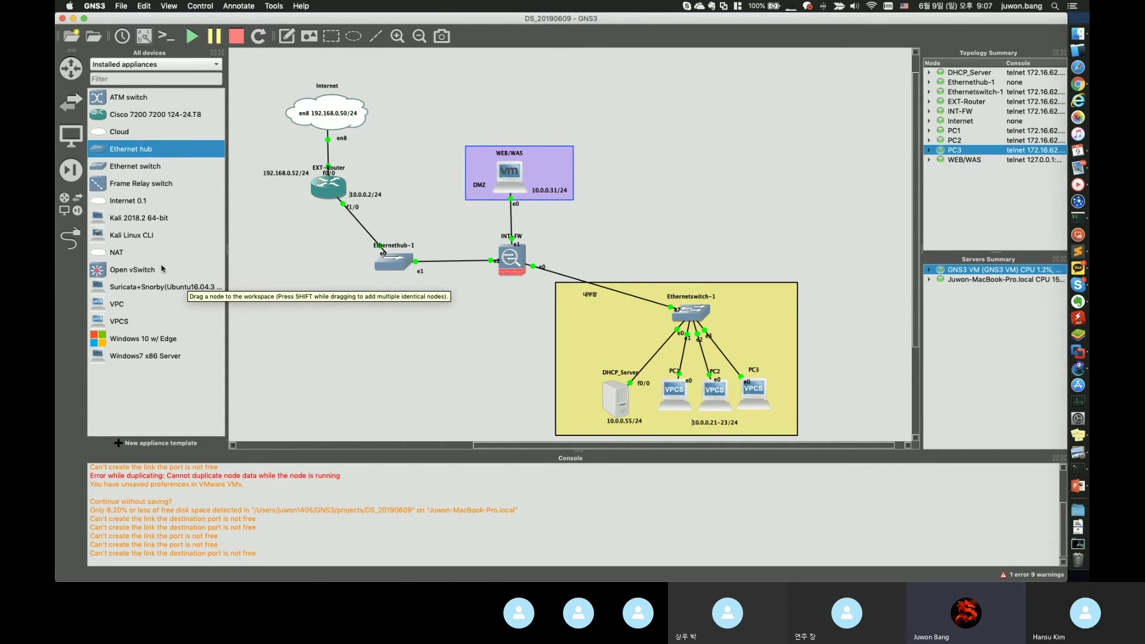
- Place a Kali 2018.2 node at the canvas top and a Suricata+Snorby node below Ethernethub-1
left_click(162, 219)
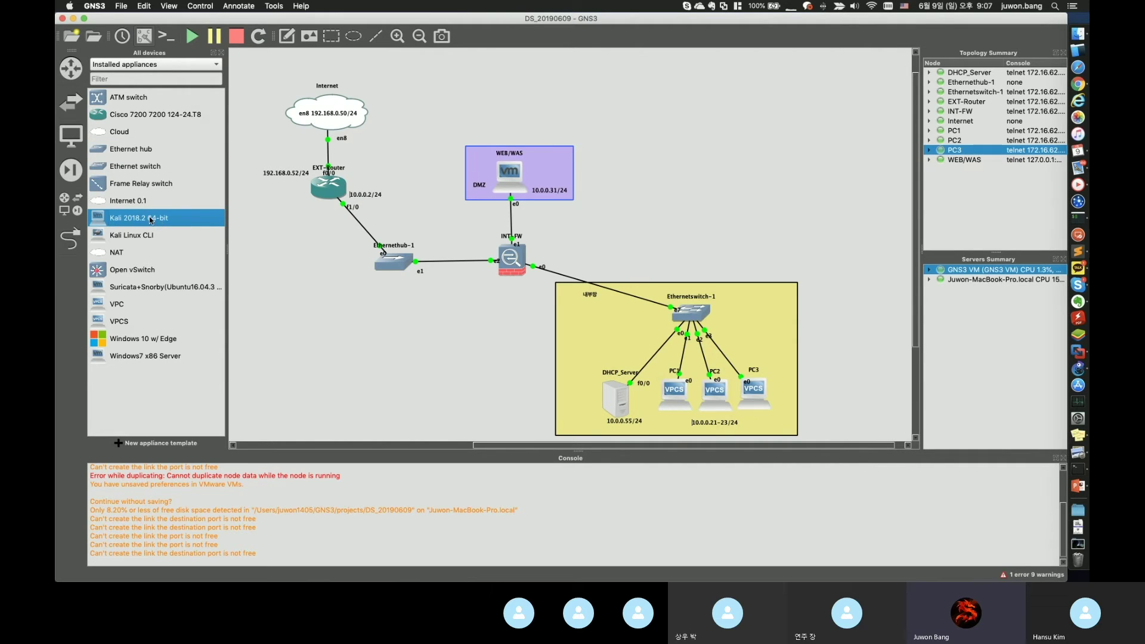
left_click_drag(144, 220, 446, 96)
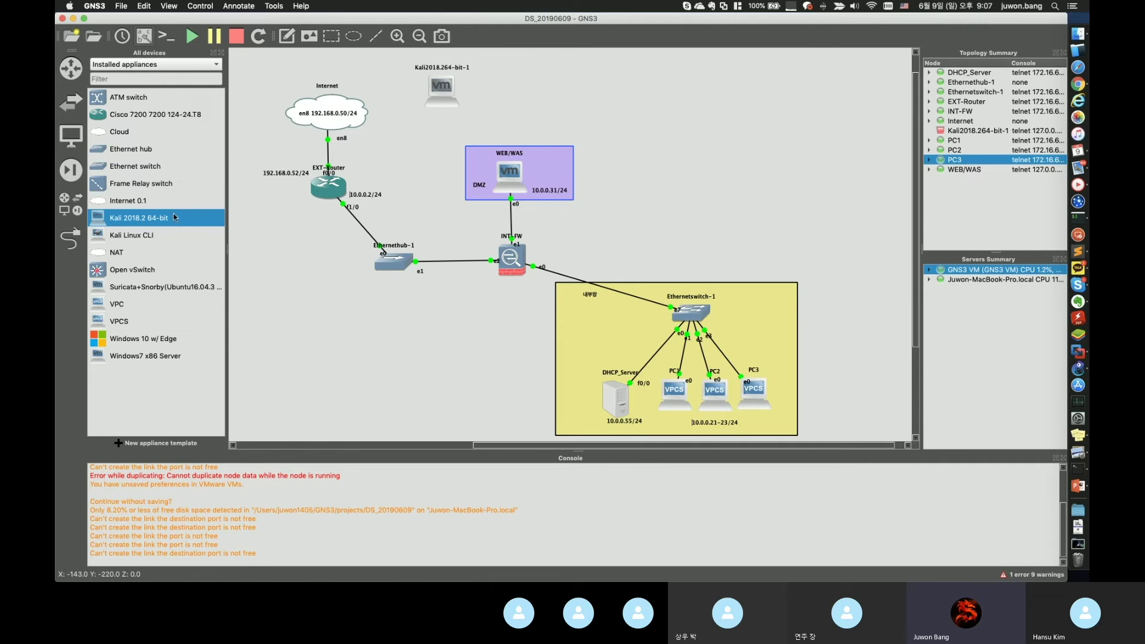
left_click_drag(160, 288, 379, 328)
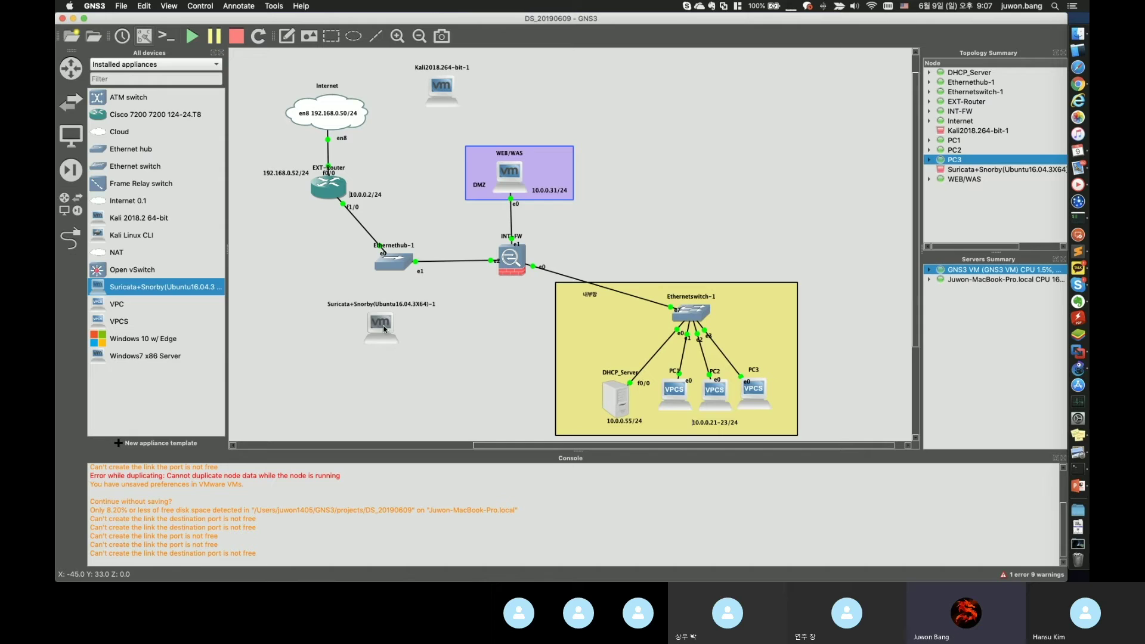
- Link Ethernethub-1 Ethernet2 to Suricata Ethernet0 and start the Suricata VM
left_click(70, 238)
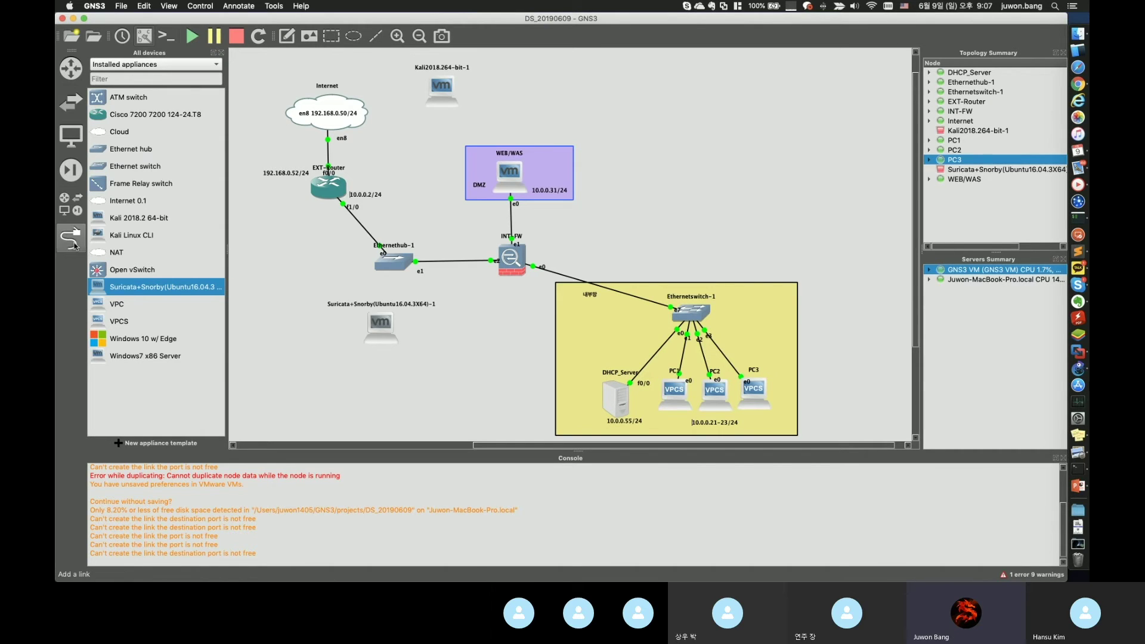
left_click(396, 264)
left_click(419, 286)
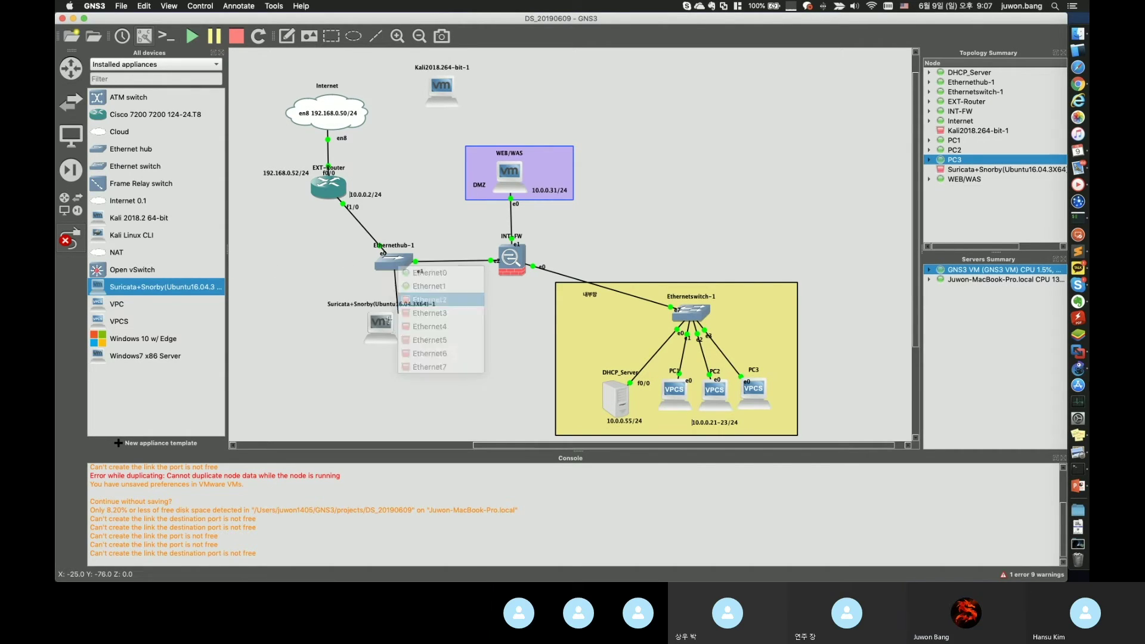
left_click(387, 328)
left_click(407, 336)
left_click(389, 335)
left_click(402, 323)
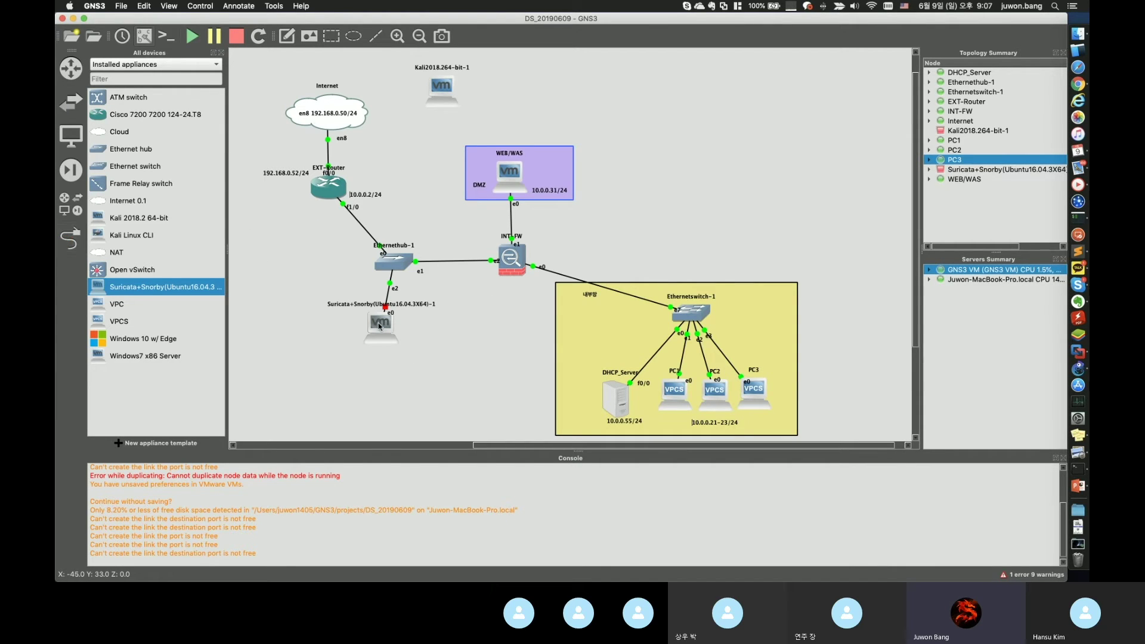
right_click(379, 327)
left_click(431, 425)
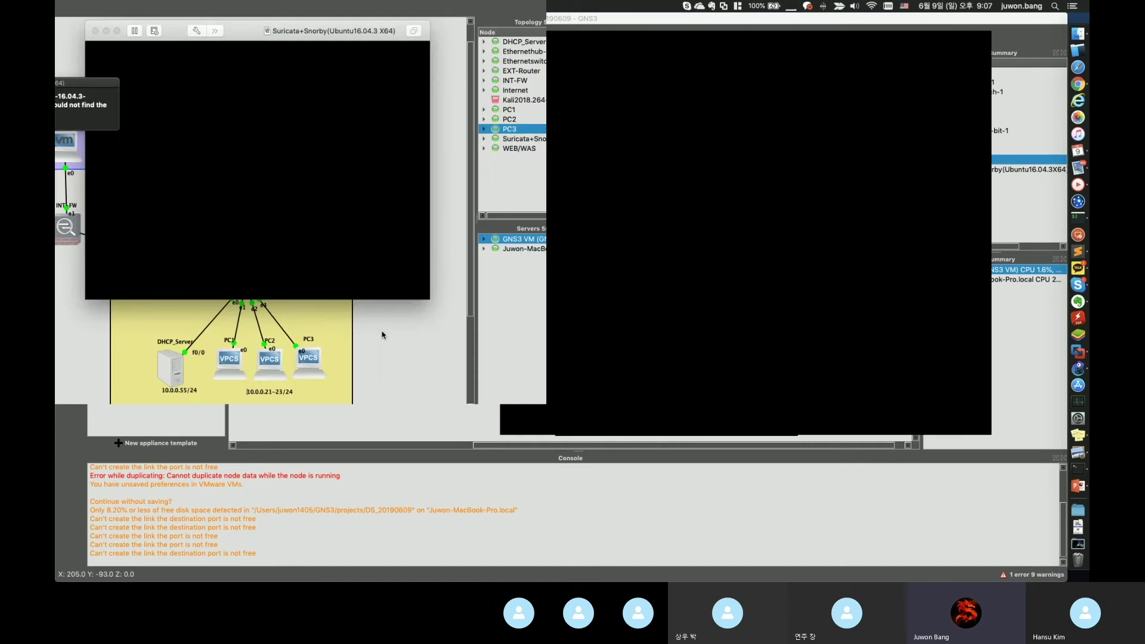
- Rename the Suricata node to IDS
left_click_drag(379, 338, 388, 353)
right_click(396, 344)
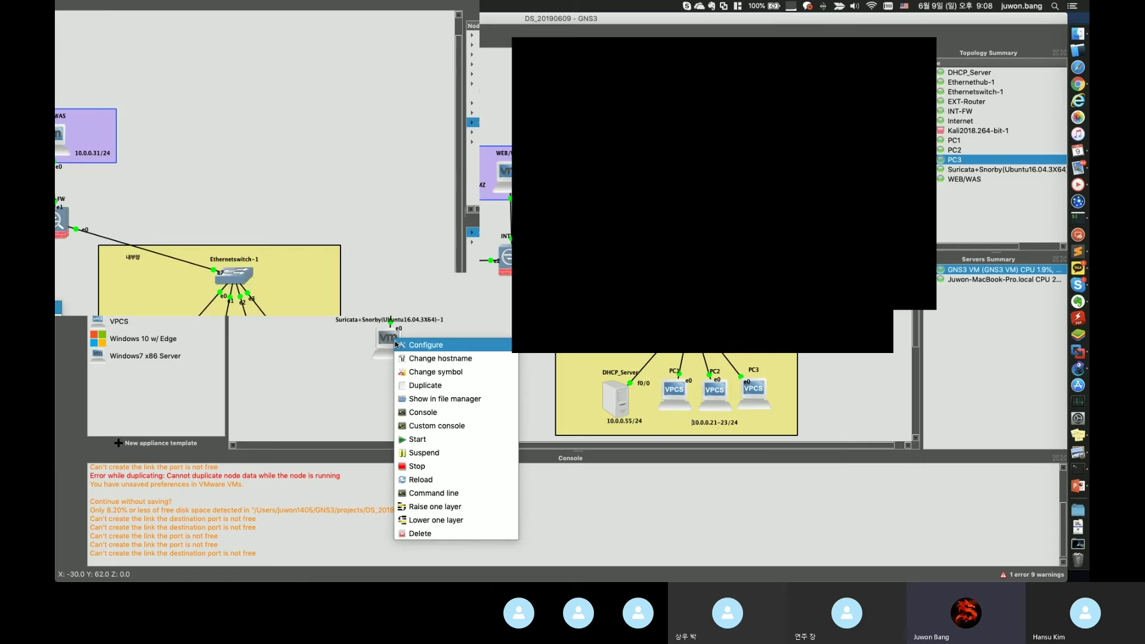
left_click(420, 345)
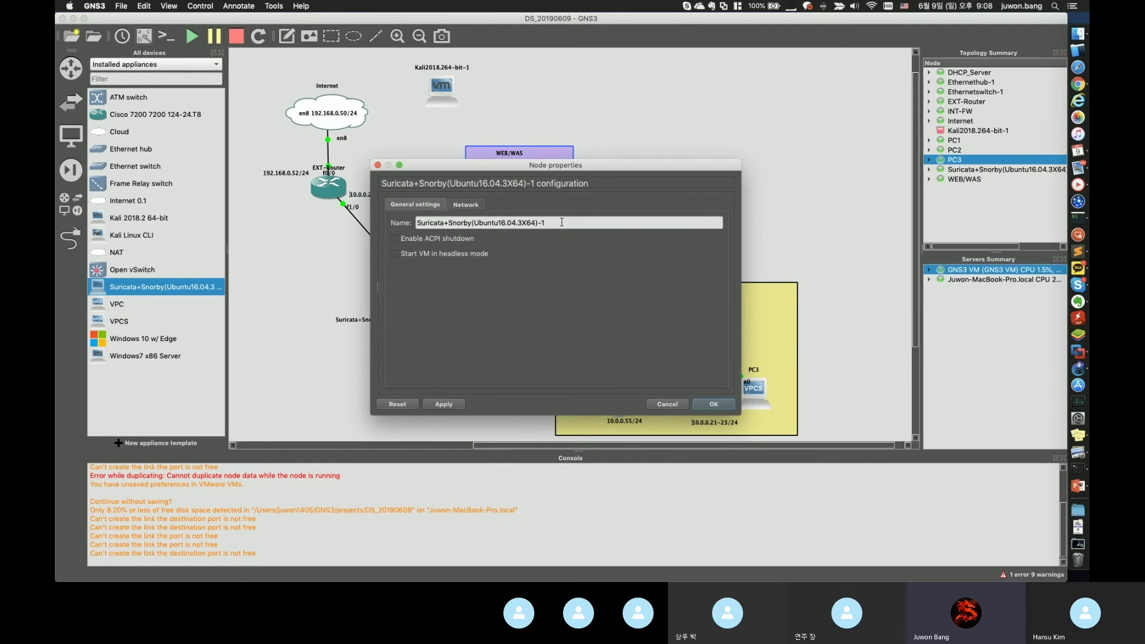
left_click_drag(561, 223, 367, 226)
type("d")
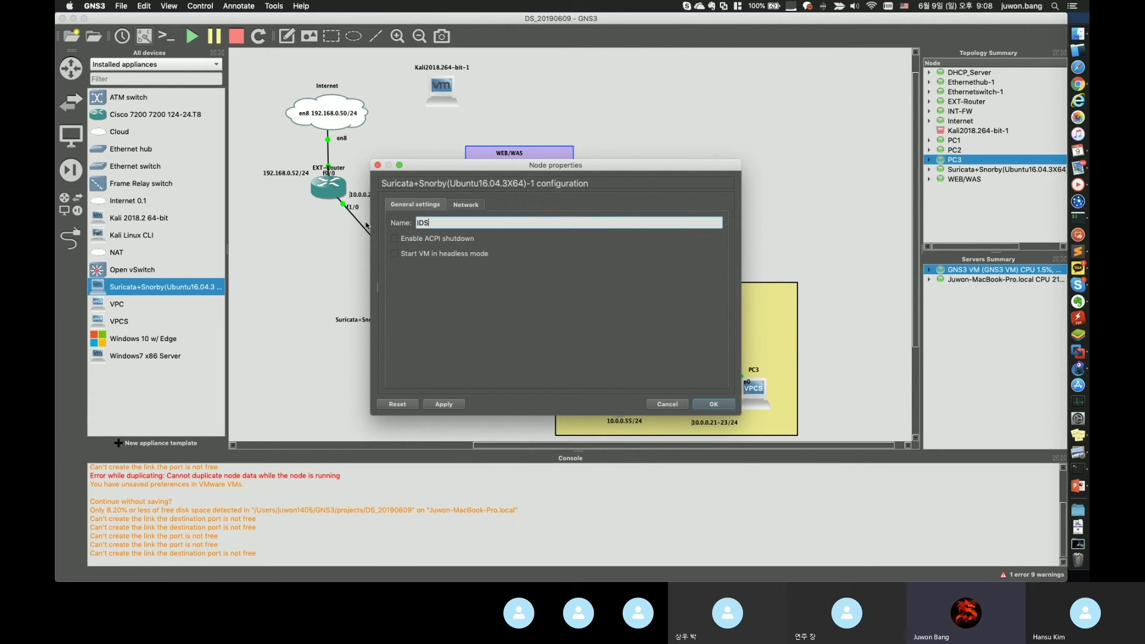
type("DS")
key("Return")
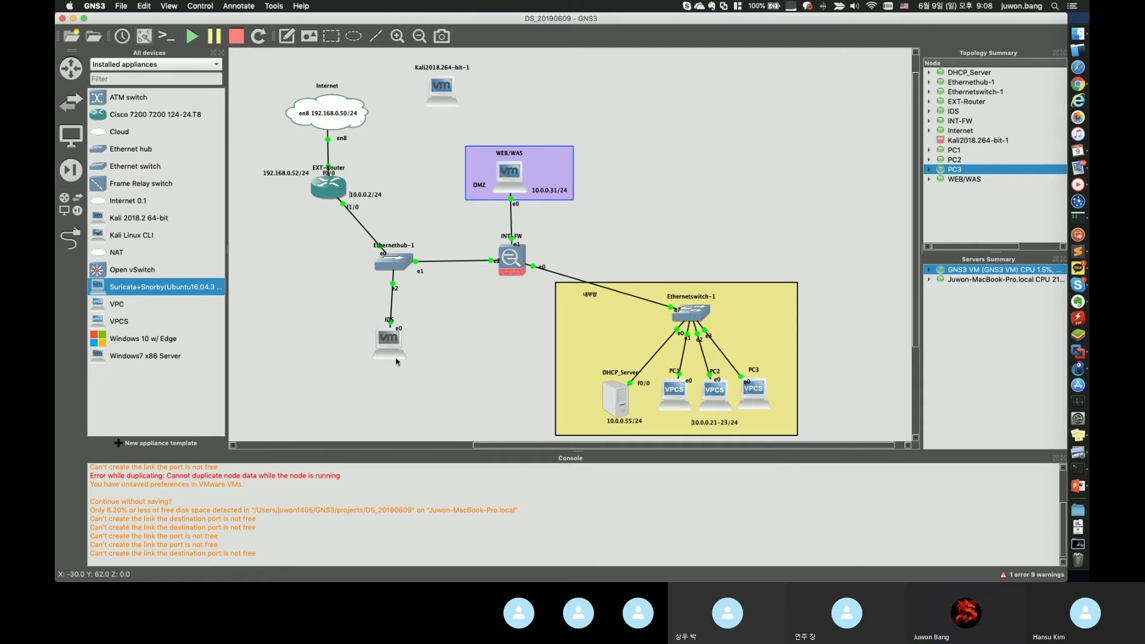
- Enable ACPI shutdown in the IDS node's settings
right_click(391, 341)
left_click(417, 348)
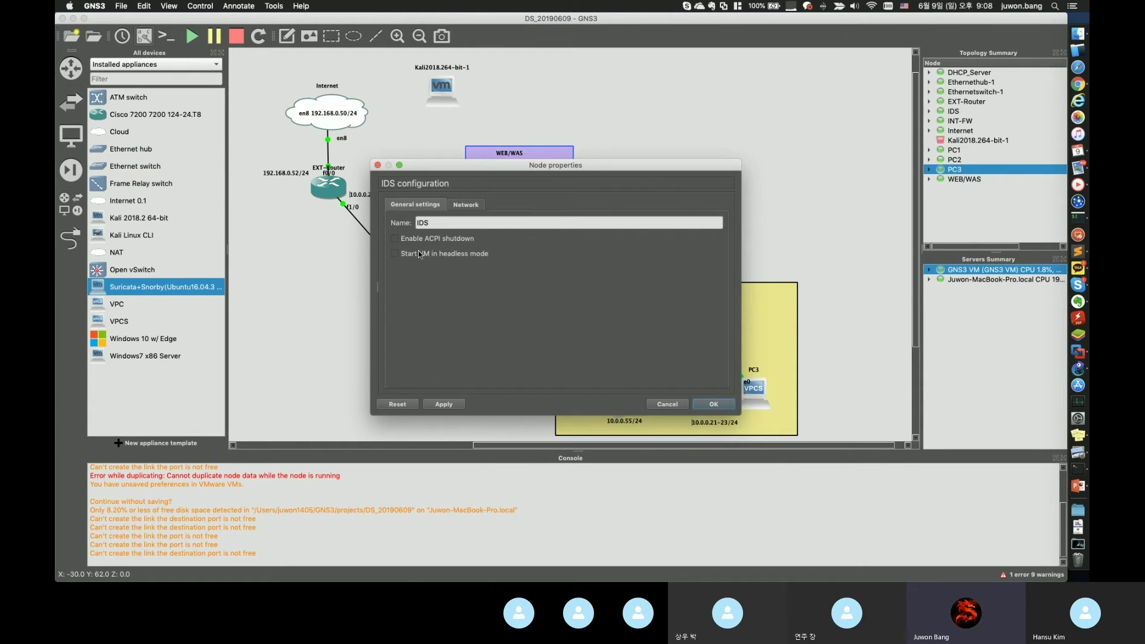
left_click(466, 205)
left_click(431, 205)
left_click(441, 241)
left_click(712, 404)
- Align the IDS node directly under Ethernethub-1
left_click_drag(398, 351, 405, 350)
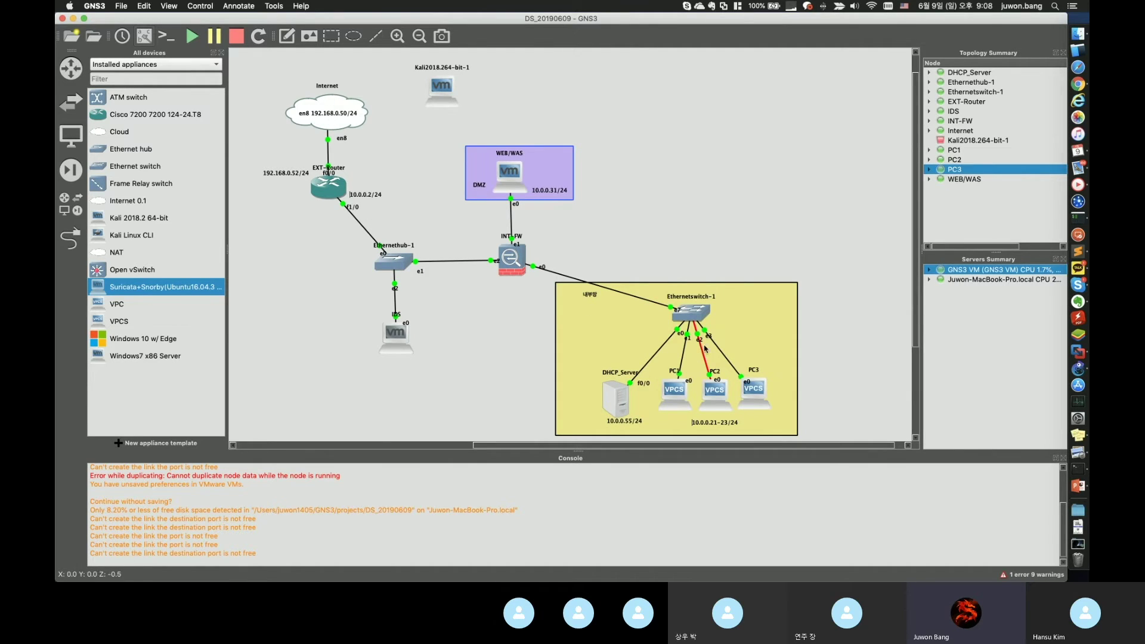
left_click_drag(388, 342, 398, 338)
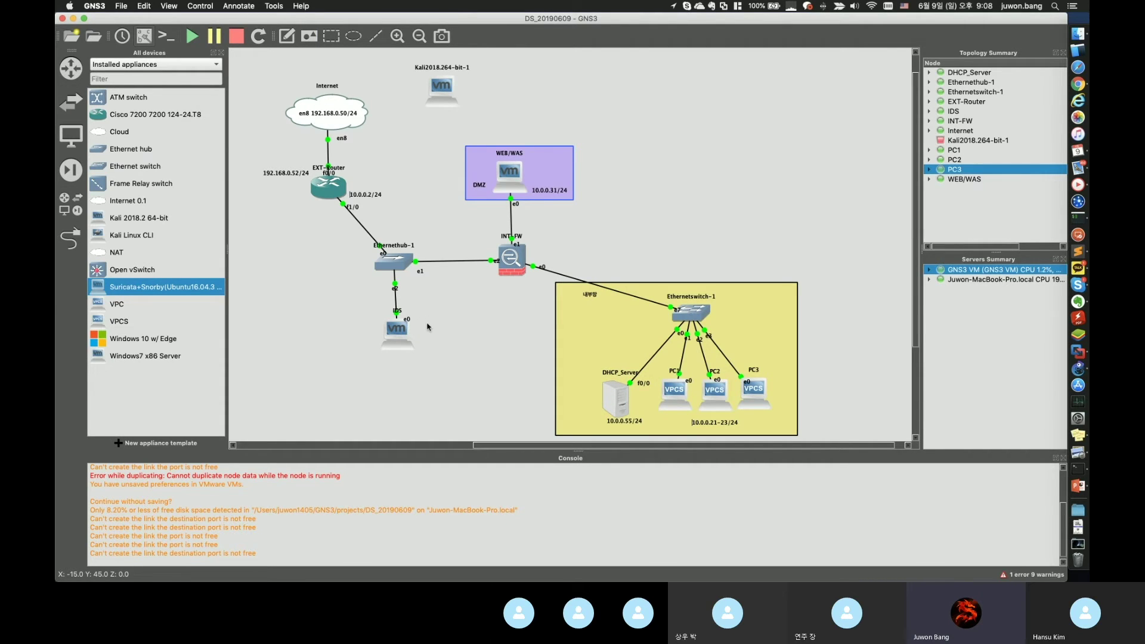
key("ctrl+Right")
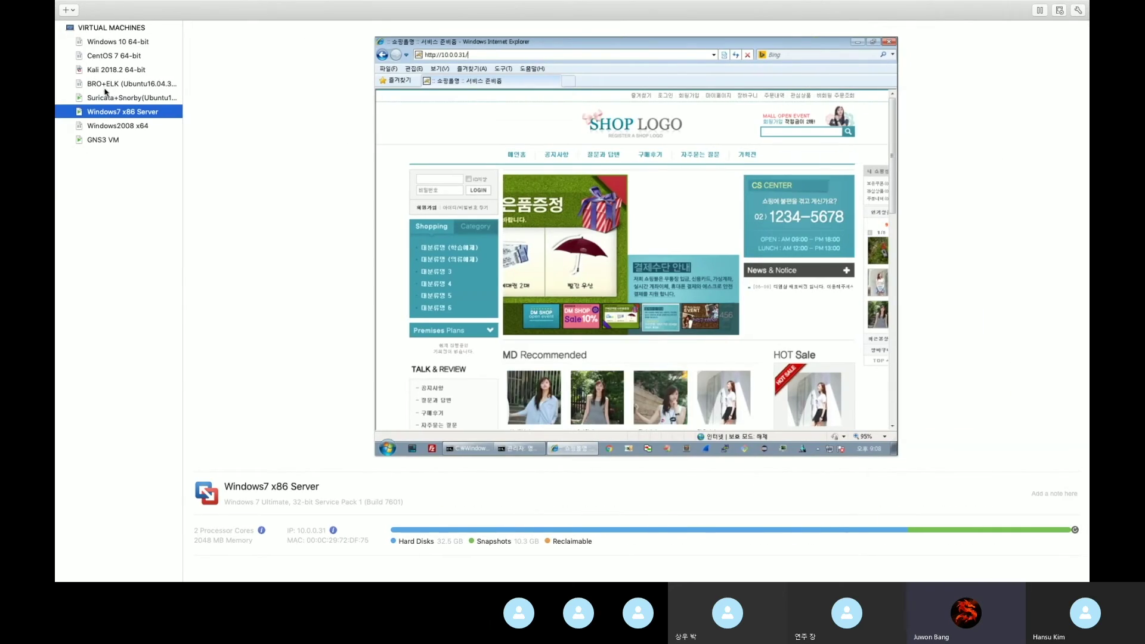
- Open a terminal in the Suricata+Snorby VM and become root with sudo -i
double_click(108, 99)
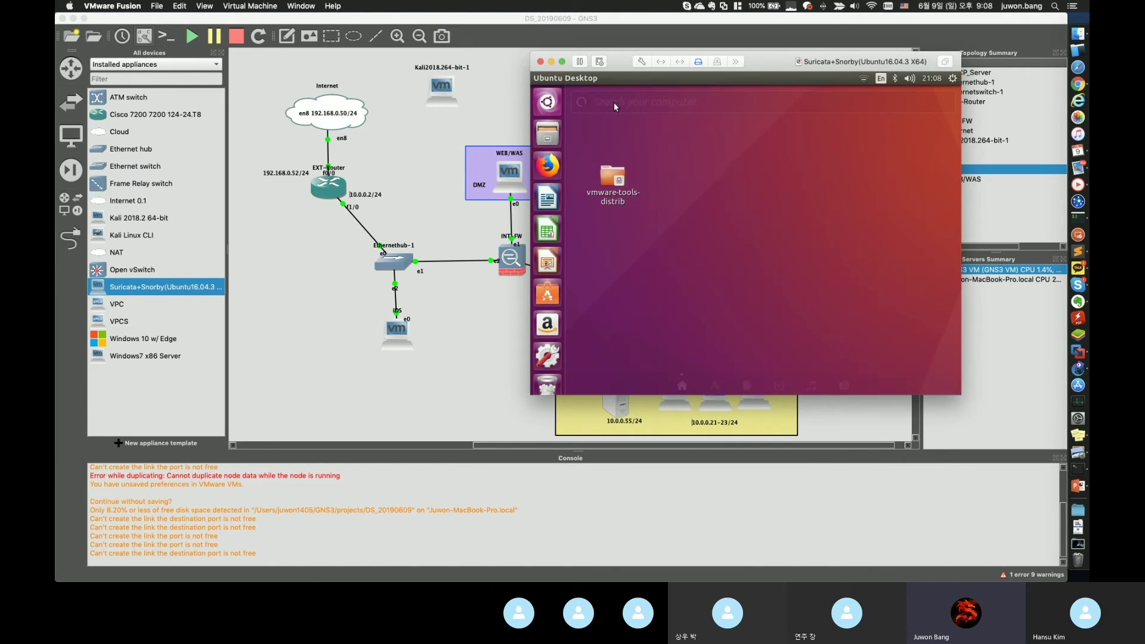
left_click(550, 103)
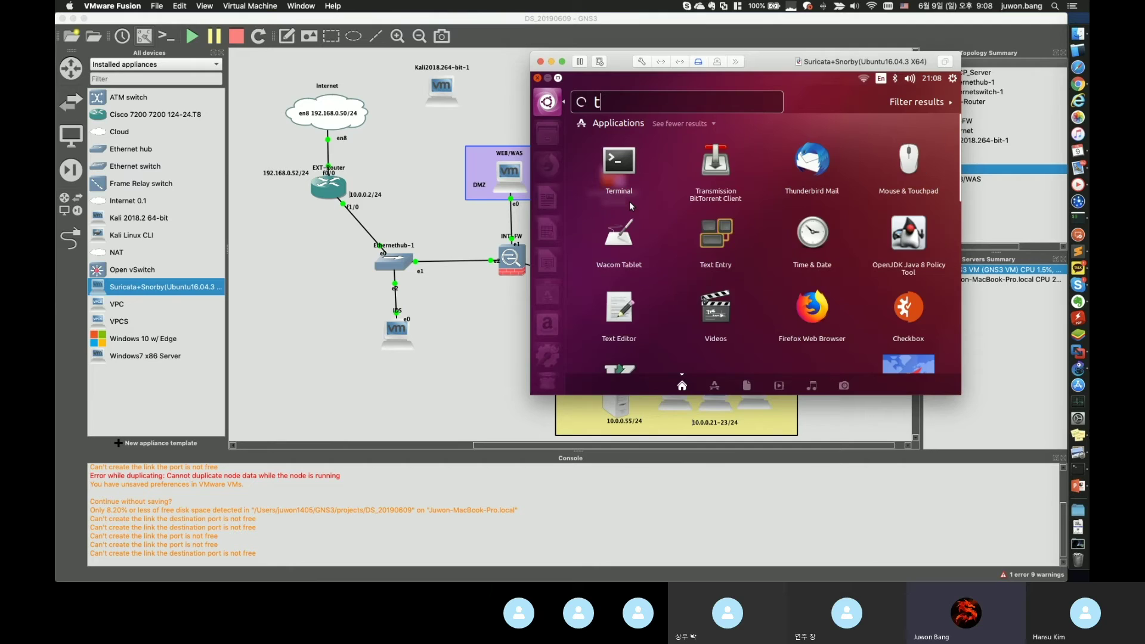
left_click(610, 174)
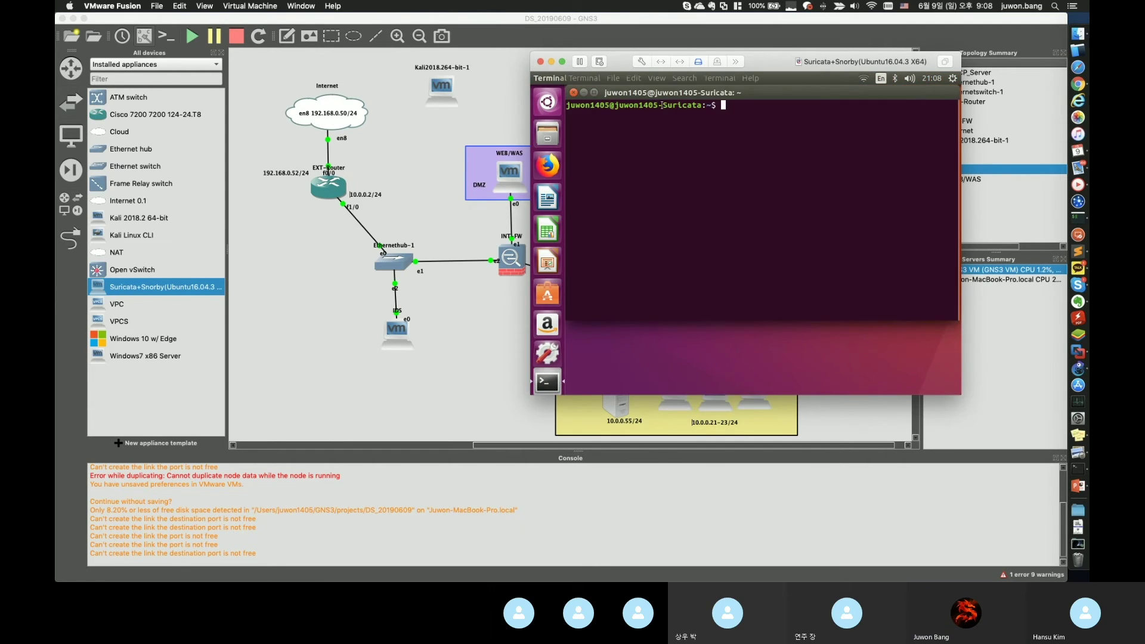
type("sudo -i")
key("Return")
key("Return")
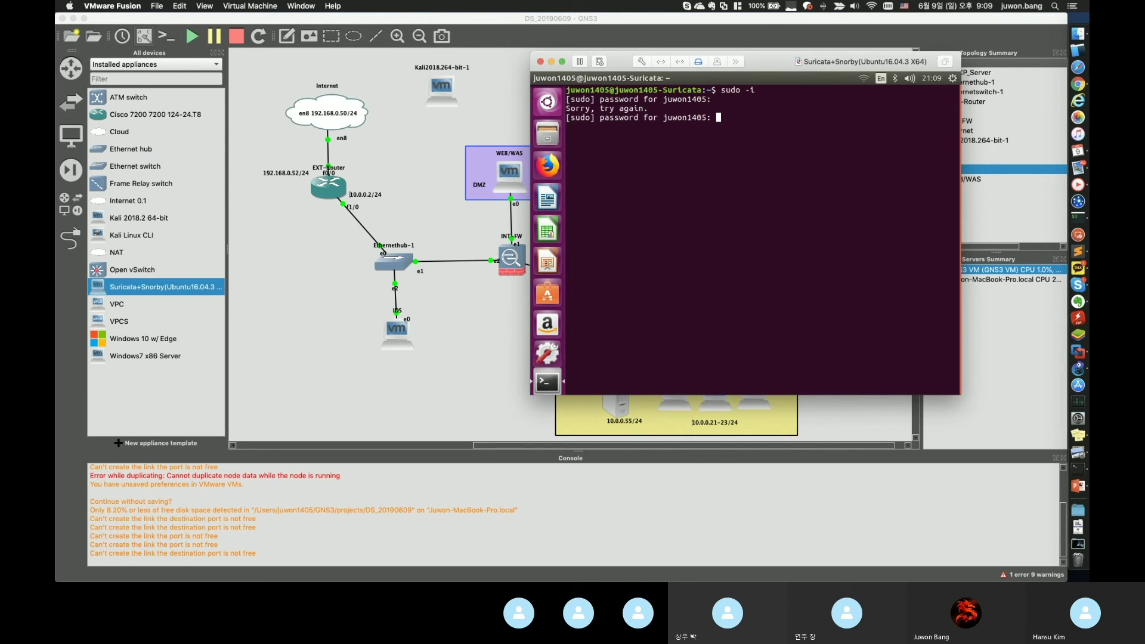
key("Return")
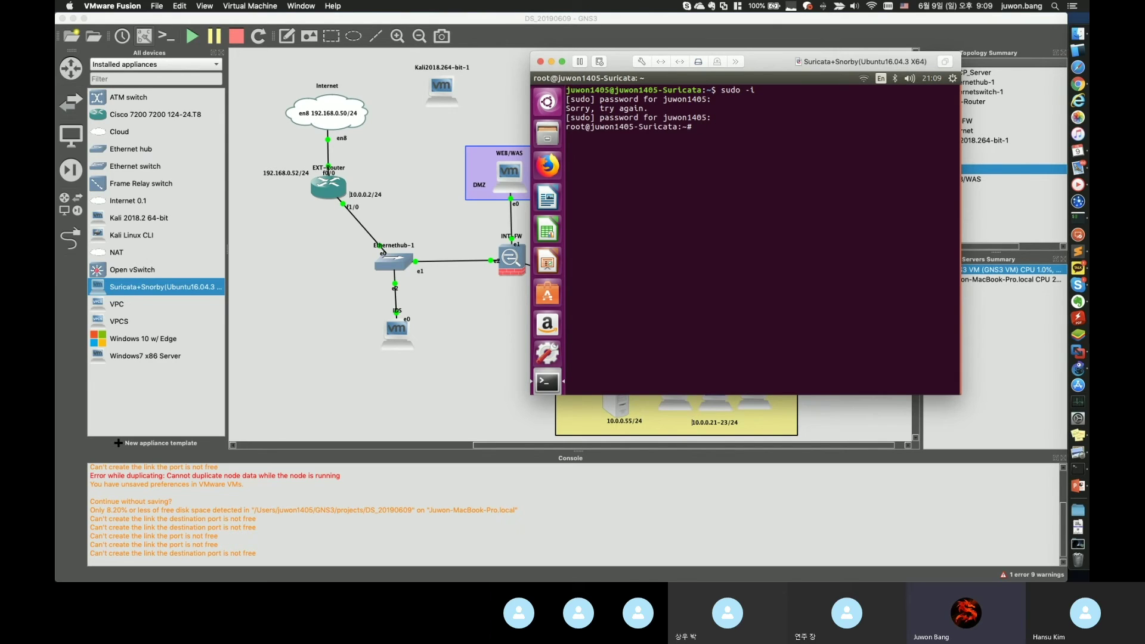
key("Return")
key("Return")
key("Return")
- Confirm Suricata is running with ps -ef | grep suri
type("cd /var/loa")
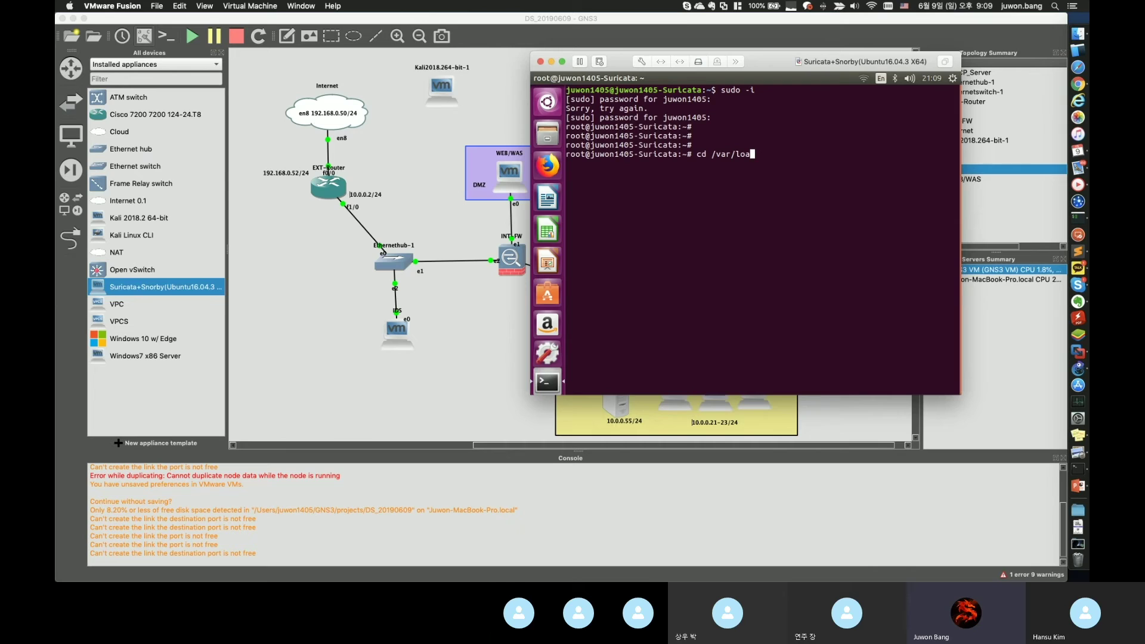
key("BackSpace")
type("g/")
key("Return")
type("ps -ef | ")
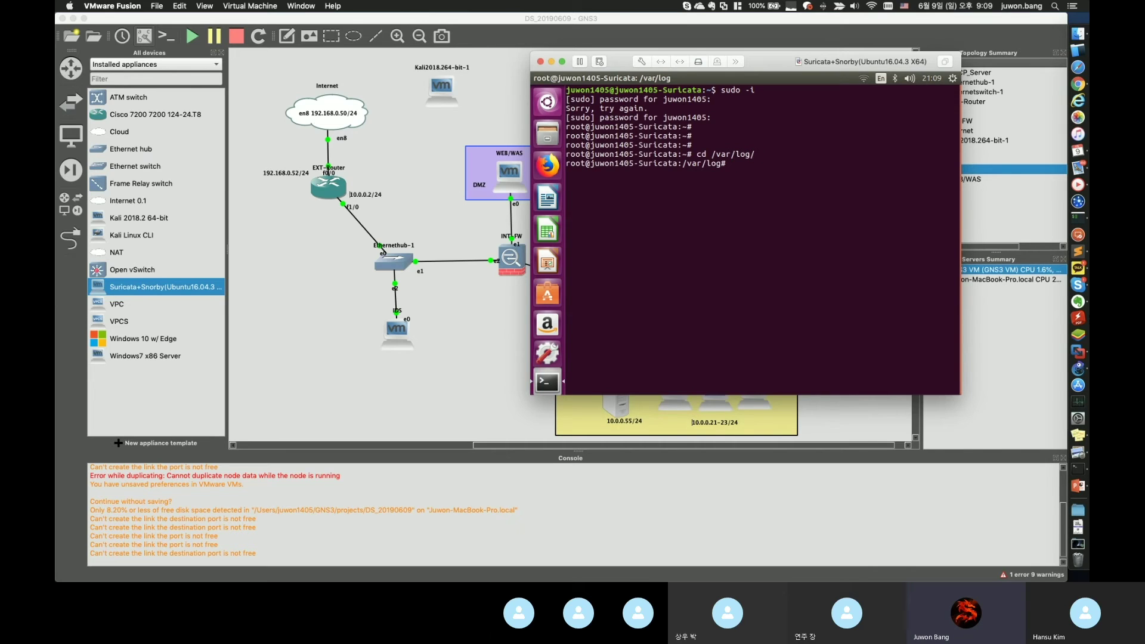
type("grep suri")
key("Return")
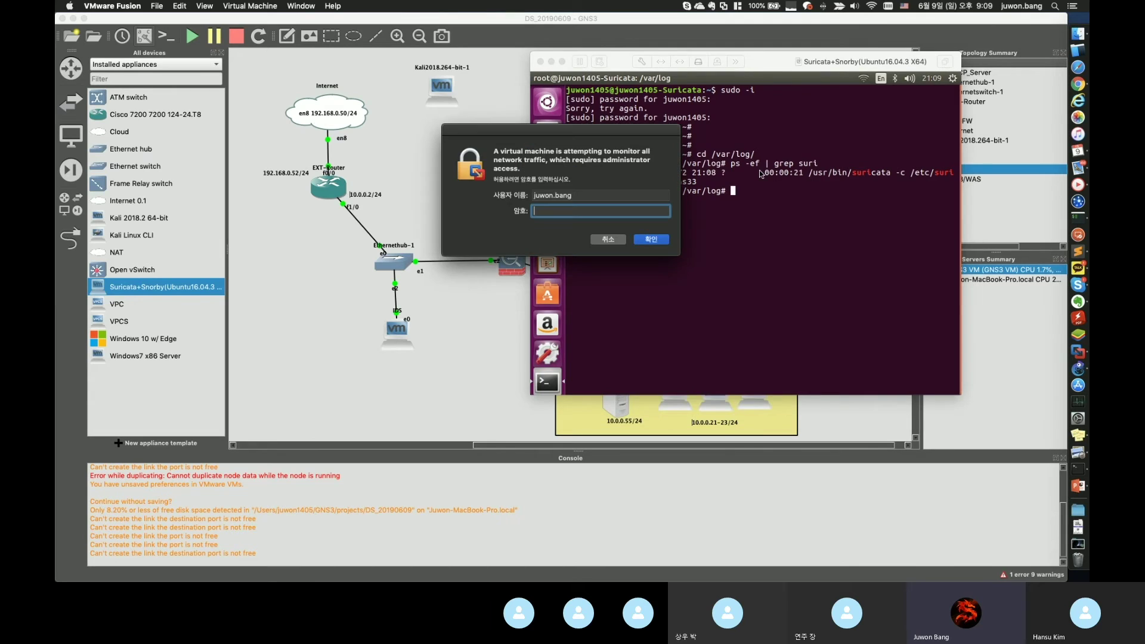
key("Return")
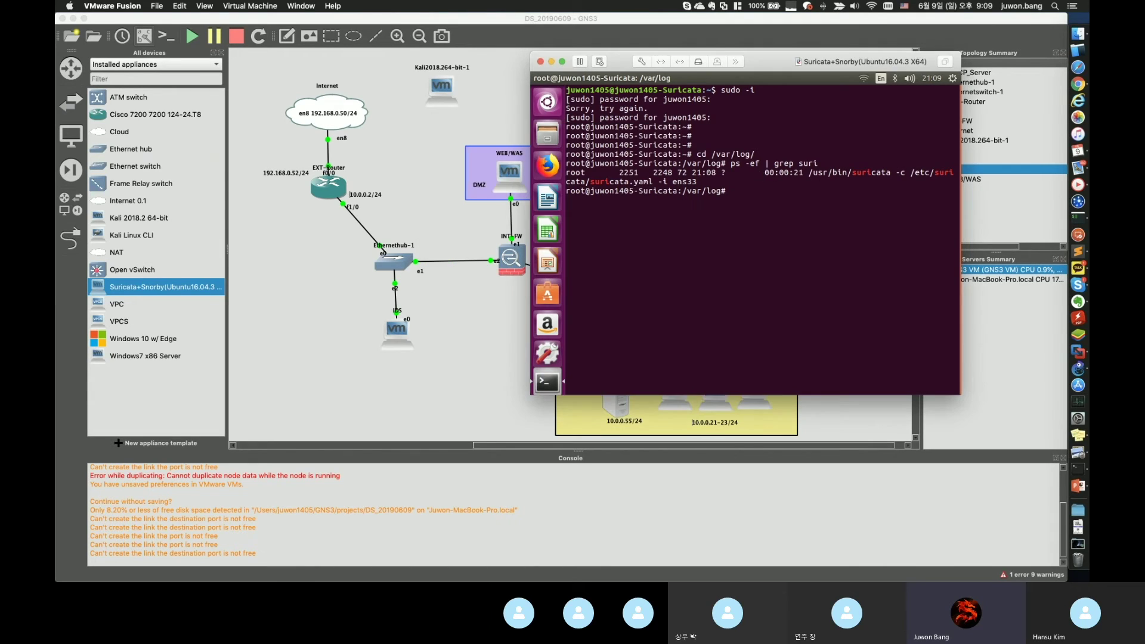
- Print suricata.yaml from /etc/suricata
type("cd /etc/suricata/")
key("Return")
type("cat sur")
key("Tab")
key("Return")
- Open suricata.yaml in vim, check that chat.rules is enabled, and quit
key("Up")
key("Left")
key("Left")
key("Left")
key("Left")
key("Left")
key("Left")
key("Left")
key("Left")
key("Left")
key("Left")
key("Left")
key("Left")
key("Left")
key("Left")
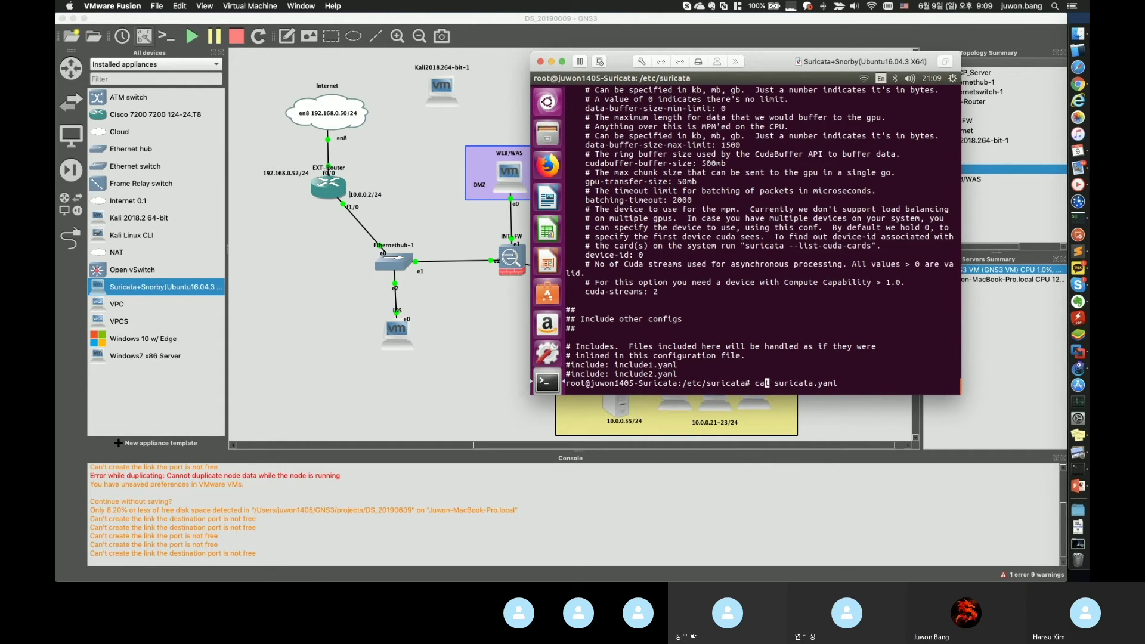
key("BackSpace")
key("BackSpace")
key("BackSpace")
type("vim")
key("Return")
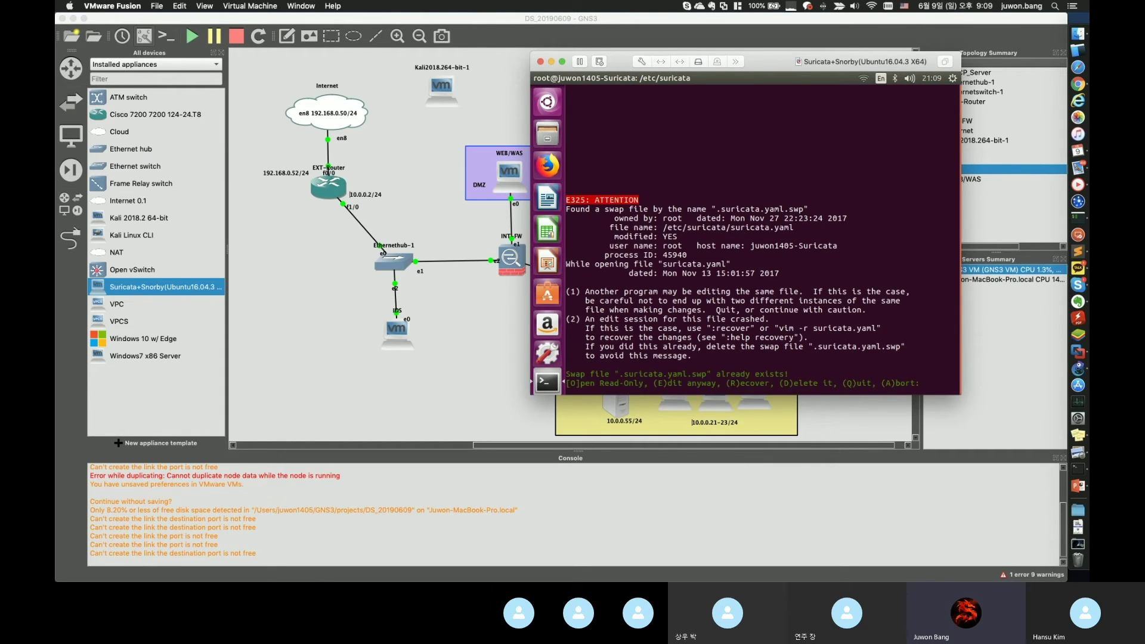
key("e")
scroll(757, 238, "down", 20)
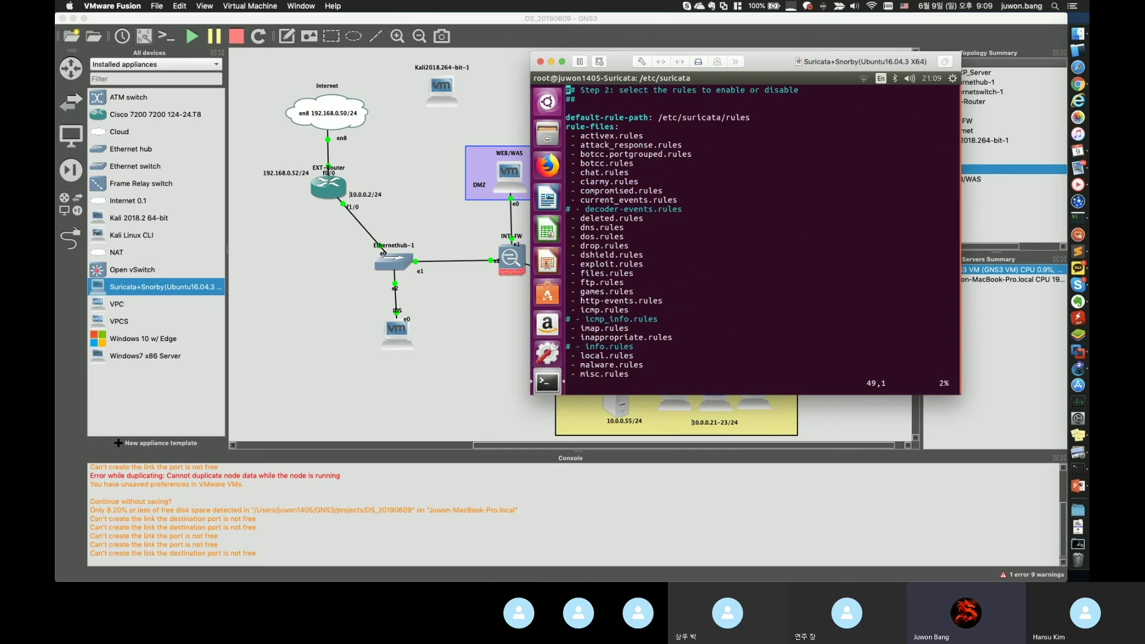
scroll(757, 239, "up", 10)
double_click(594, 173)
type(":q")
key("Return")
- List the rule files in /etc/suricata/rules and start opening chat.rules
type("cd rules/")
key("Return")
type("ls")
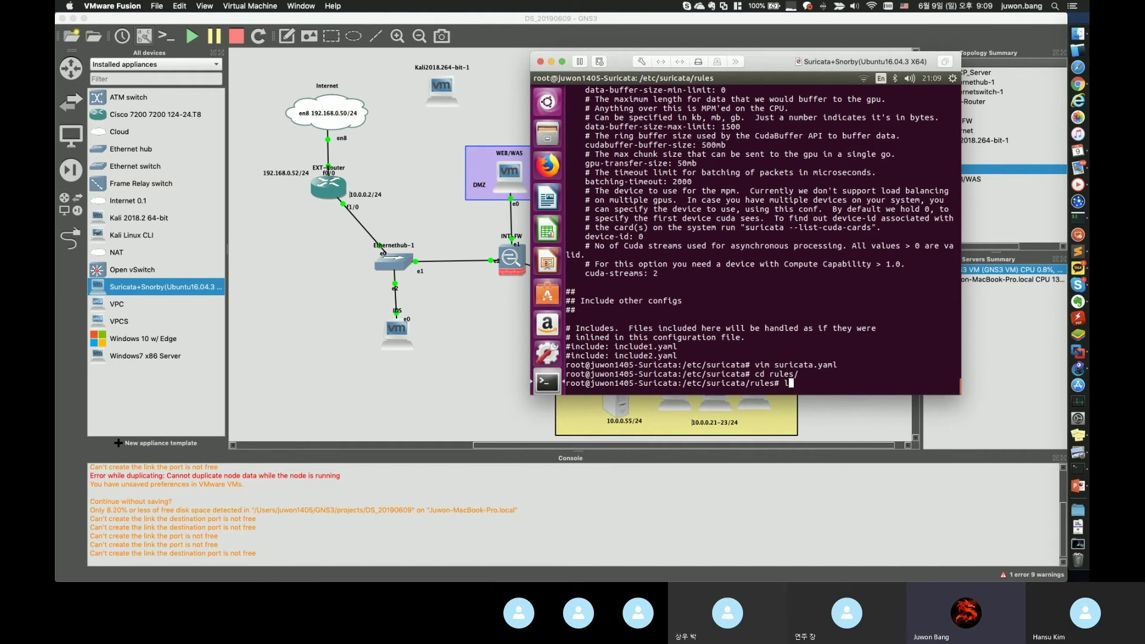
key("Return")
type("vim ch")
key("Tab")
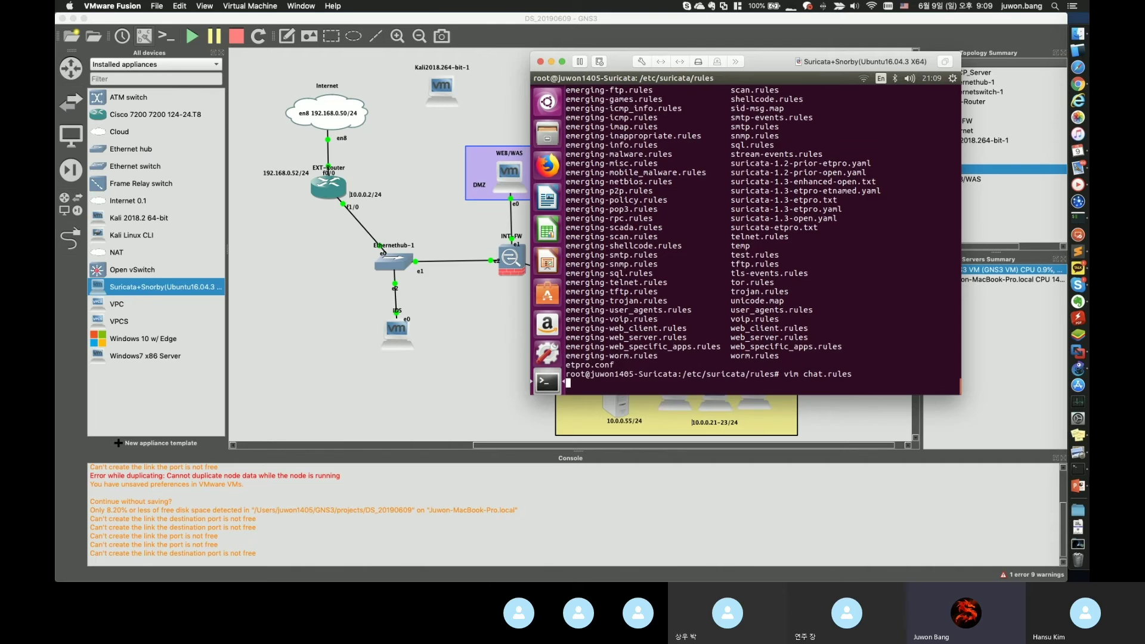
- Review the 'Detected ICMP Protocol_high' alert rule in chat.rules, then quit vim
key("Return")
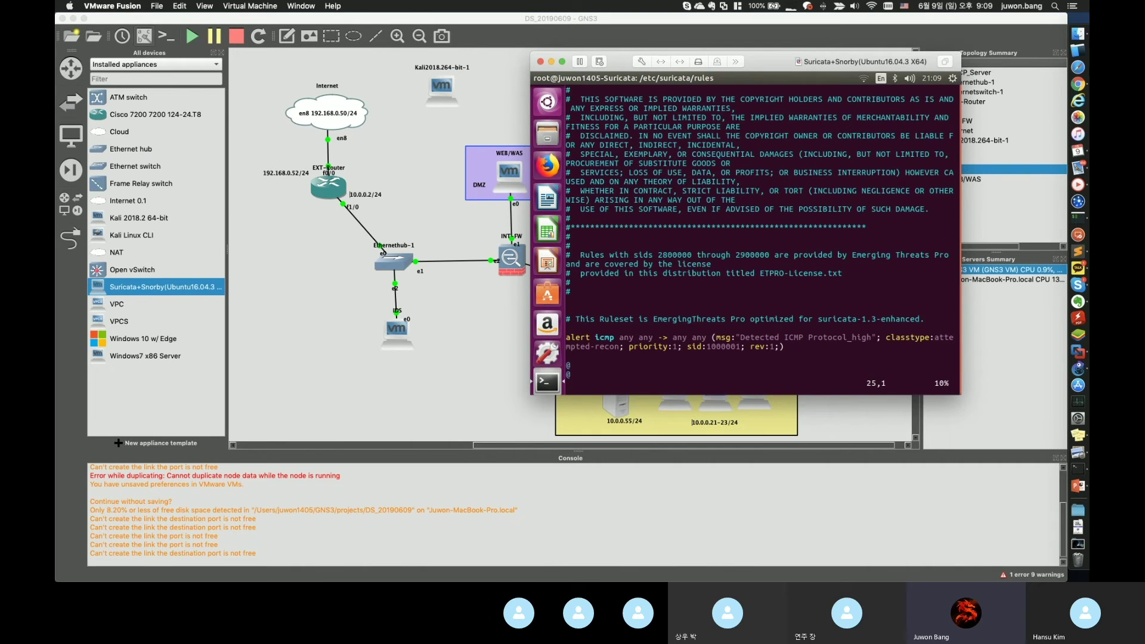
key("Page_Down")
scroll(690, 245, "up", 5)
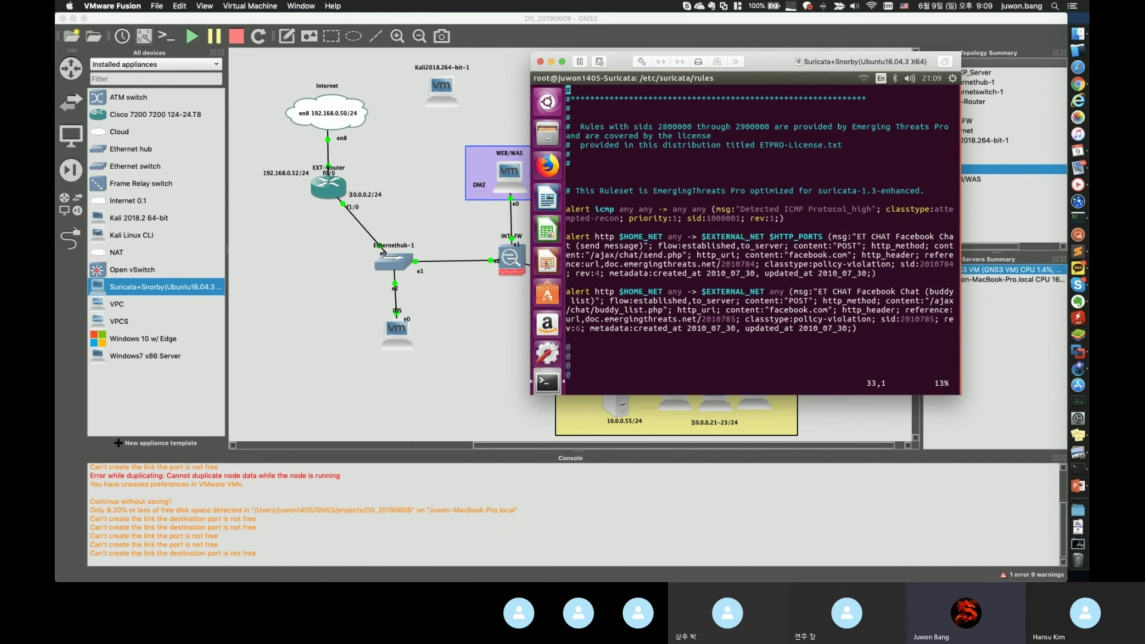
left_click_drag(566, 209, 852, 217)
left_click(852, 216)
triple_click(804, 219)
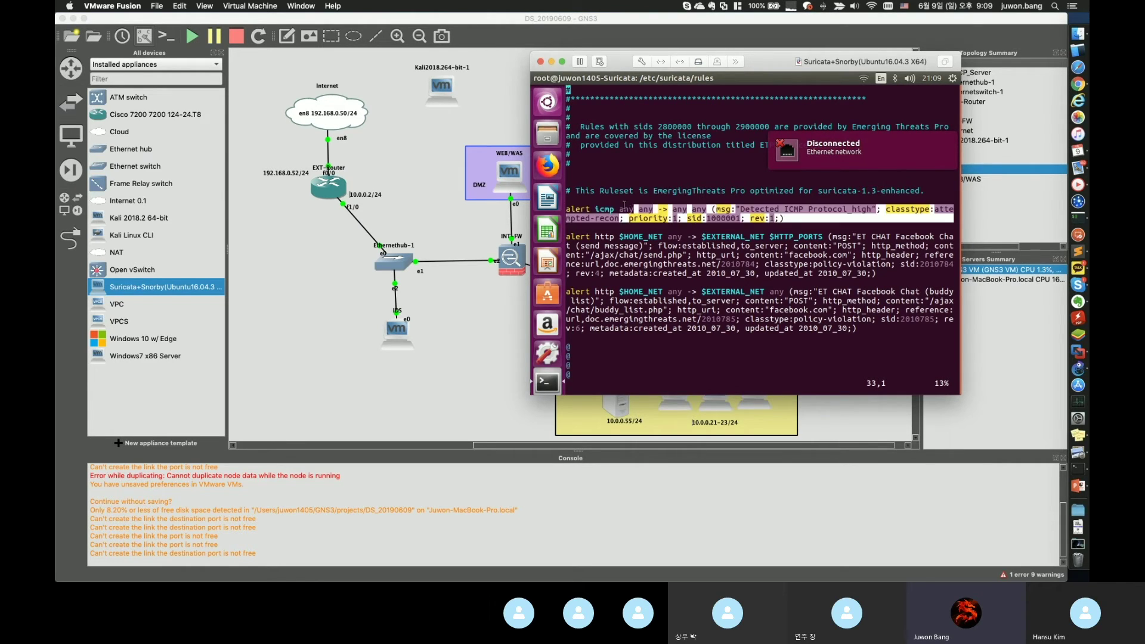
left_click_drag(743, 209, 887, 209)
left_click(887, 209)
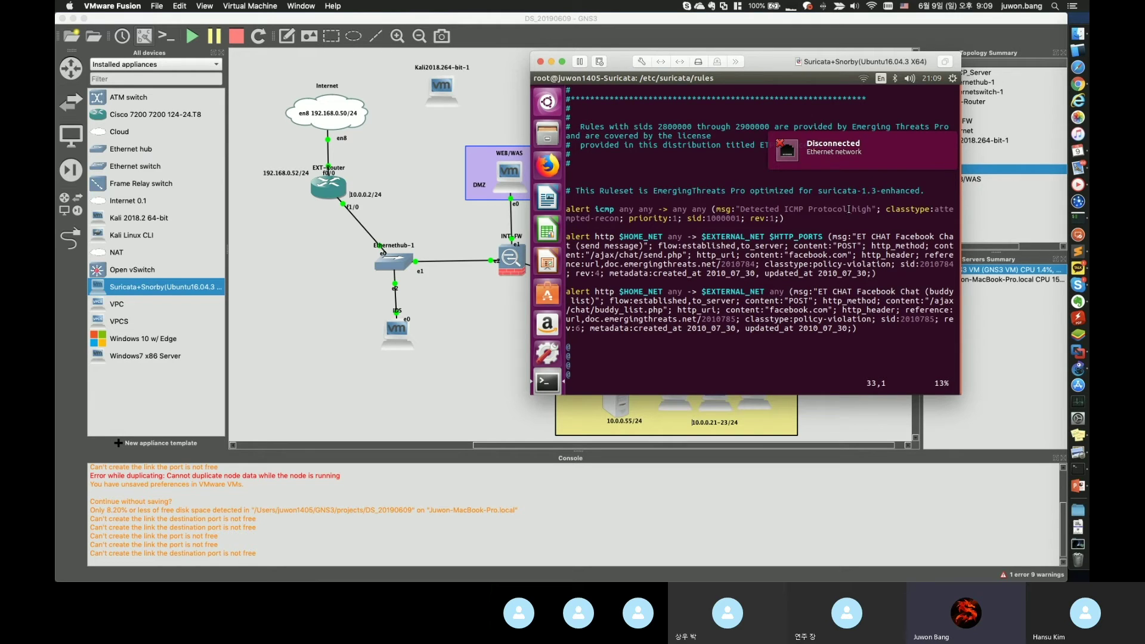
type(":q")
key("Return")
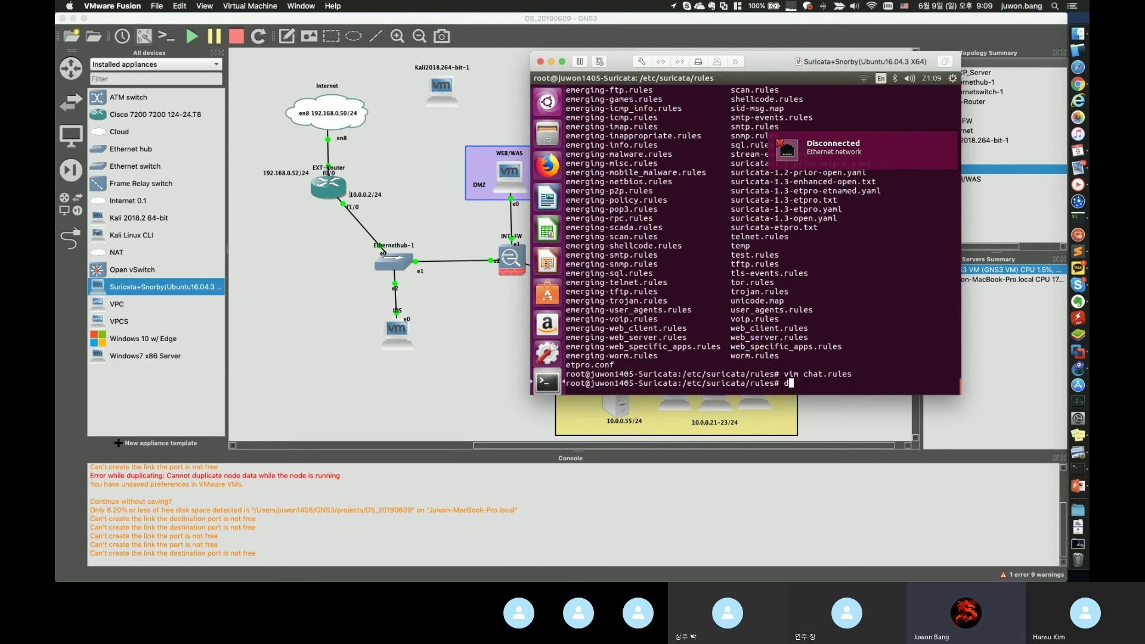
- Show the current date and check the VM's network connection status
type("date")
key("Return")
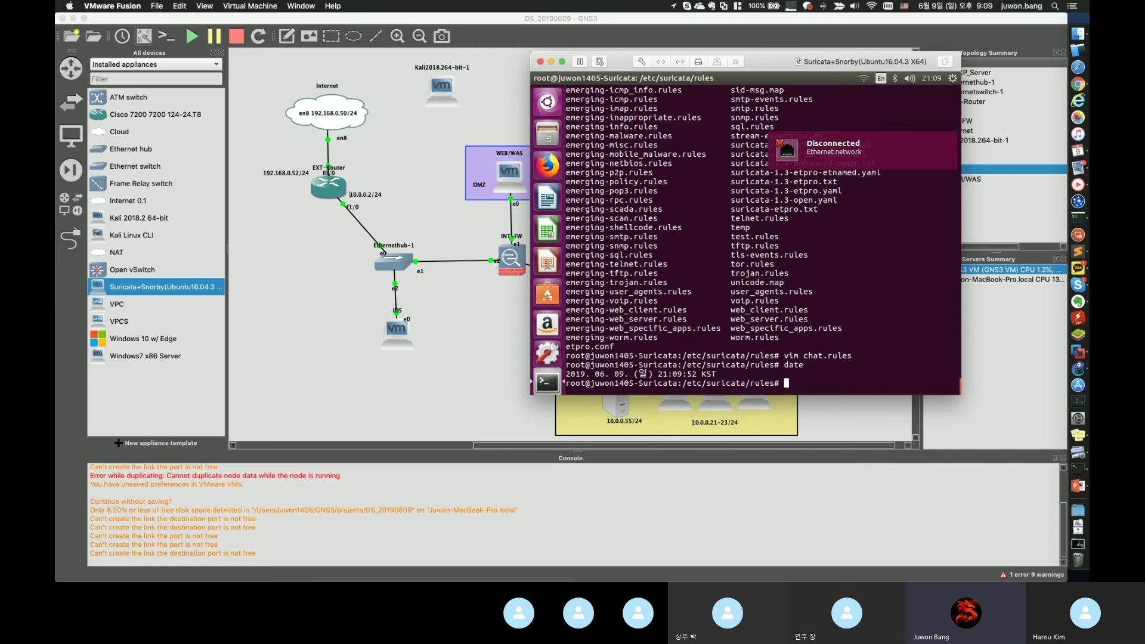
left_click_drag(845, 78, 801, 74)
left_click(817, 74)
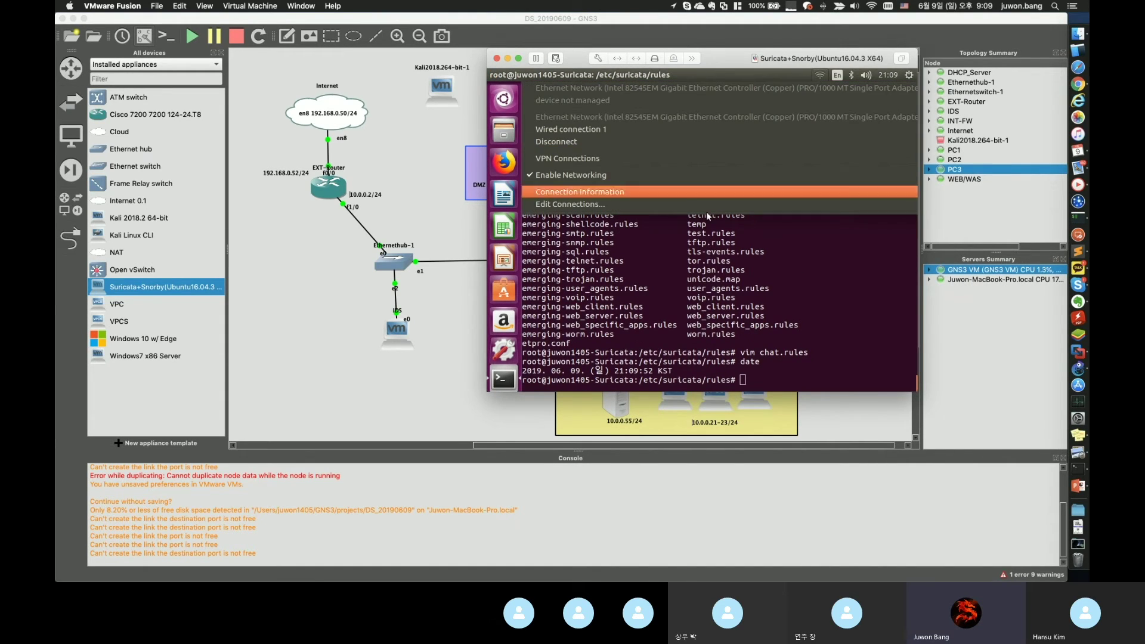
key("Escape")
- Run ifconfig to display the VM's network interface addresses
type("cdcat /etc/syscon")
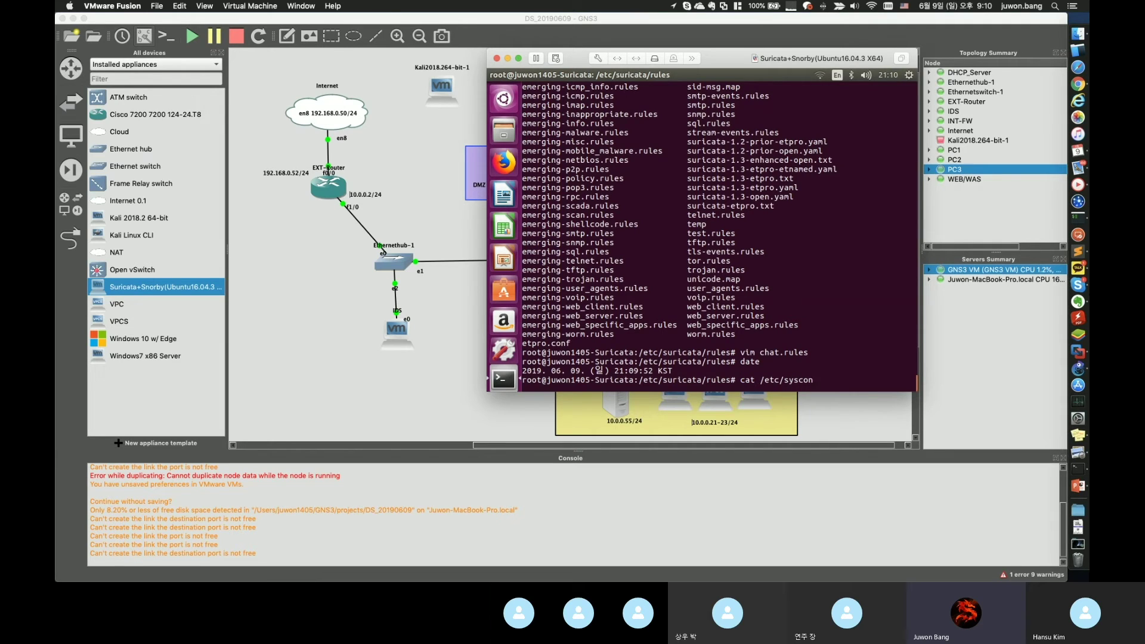
key("BackSpace")
key("BackSpace")
type("tl.")
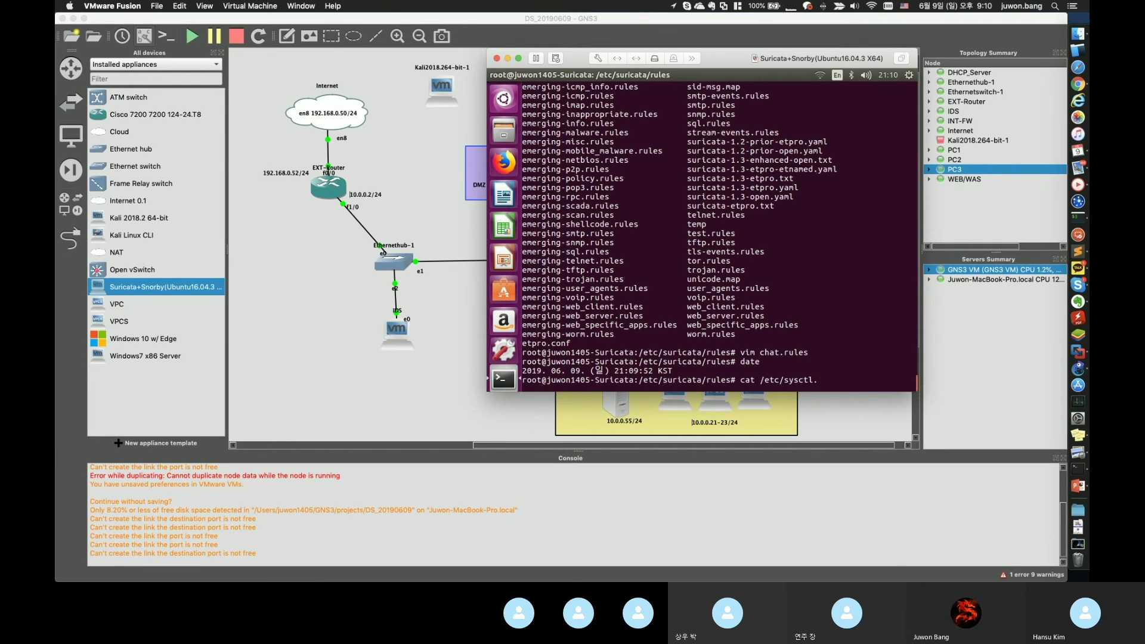
key("ctrl+c")
type("cd /et")
type("c")
key("BackSpace")
key("BackSpace")
key("BackSpace")
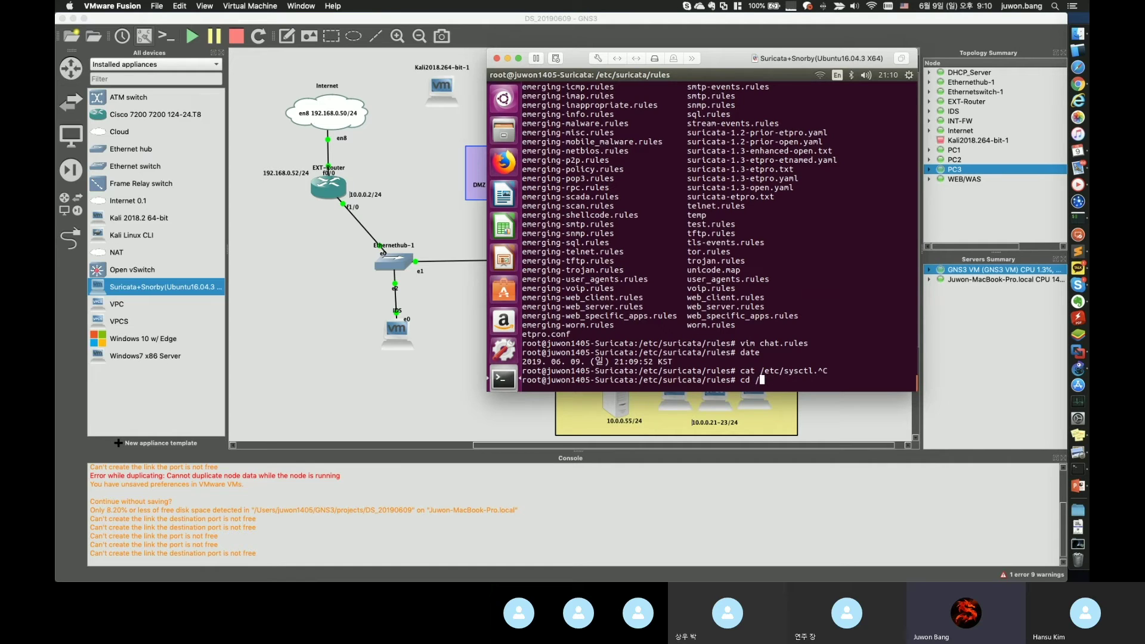
key("BackSpace")
key("BackSpace")
key("BackSpace")
key("BackSpace")
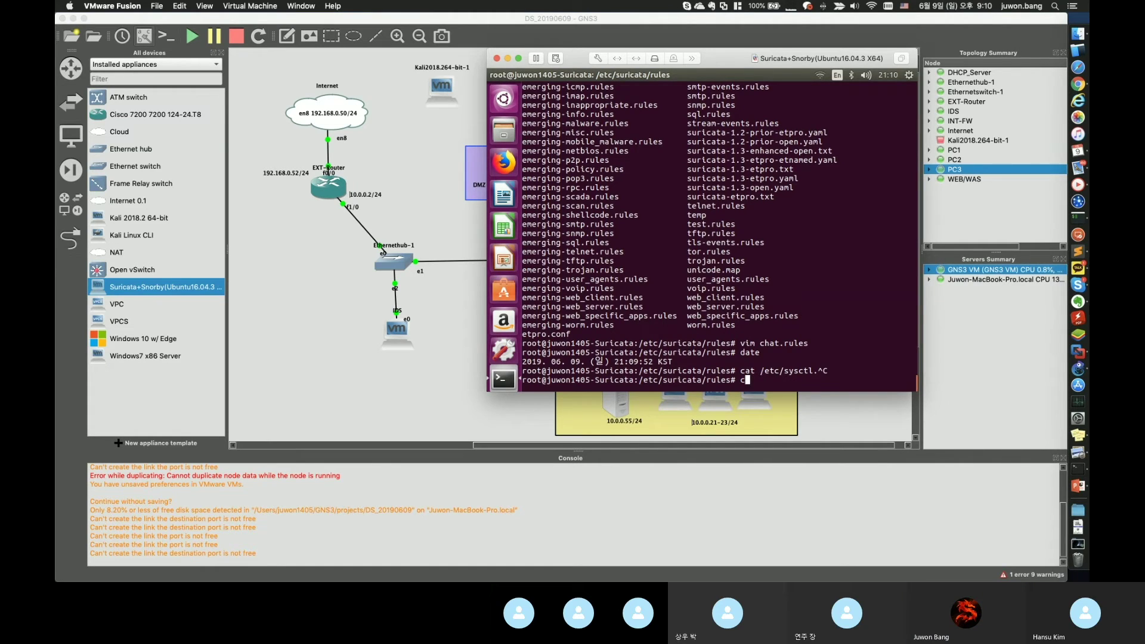
type("ifconfig")
key("Return")
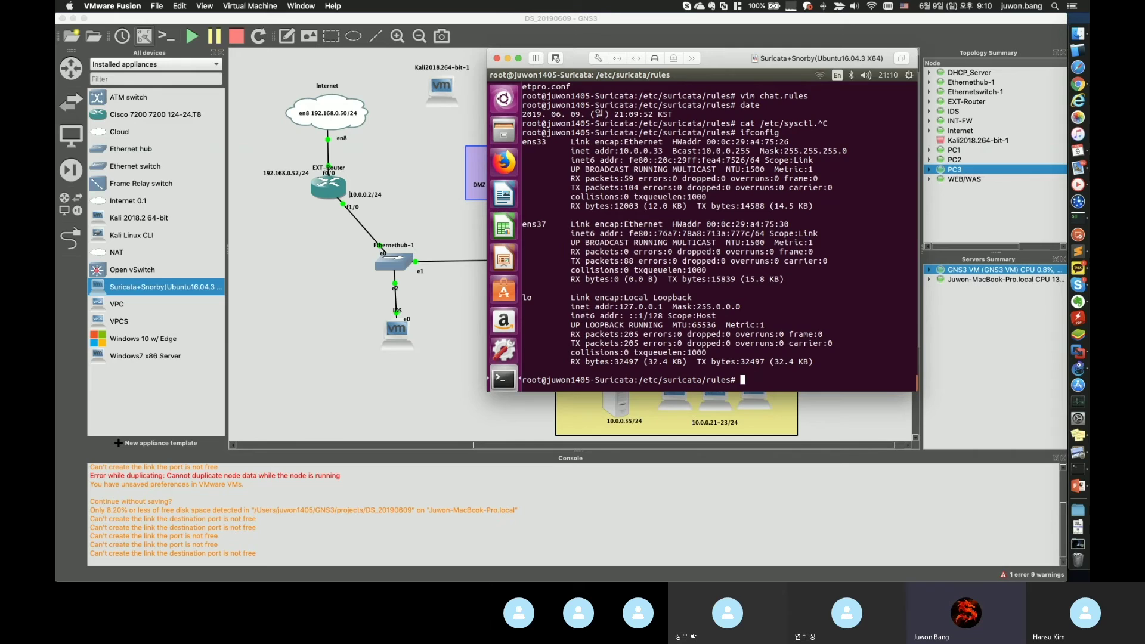
- Highlight the ens33 address 10.0.0.33 and return to the GNS3 topology
double_click(637, 151)
left_click(642, 184)
double_click(636, 153)
left_click(664, 207)
type("cd")
left_click(672, 393)
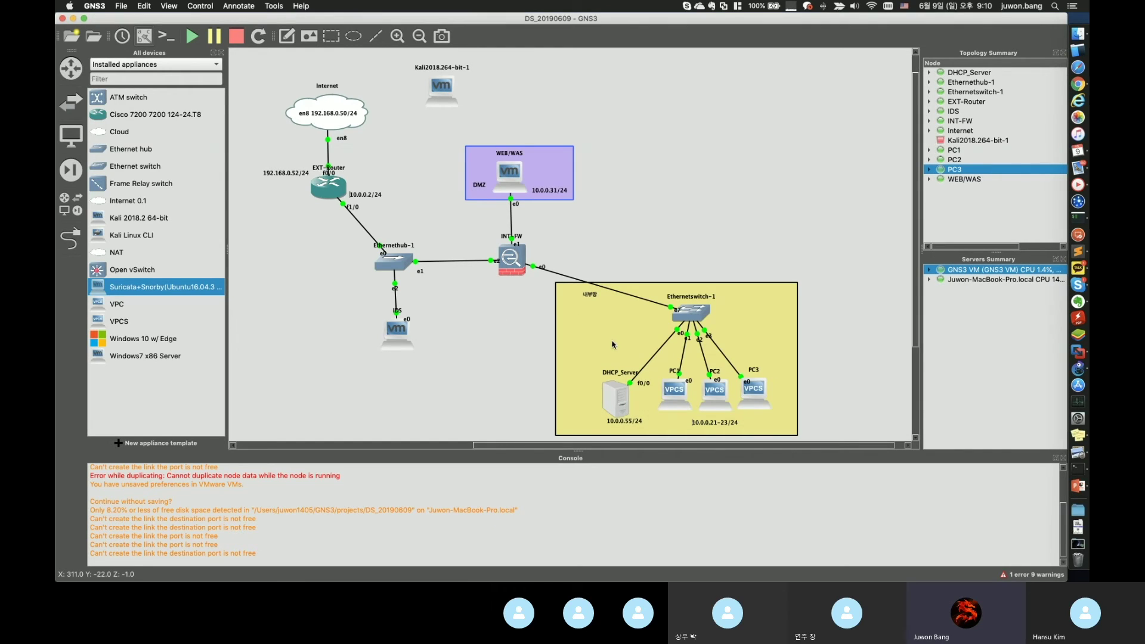
- Run 'show ip' in PC1's telnet console to display its address 10.0.0.21/24
double_click(673, 390)
key("Return")
key("Return")
key("Return")
key("Return")
key("Return")
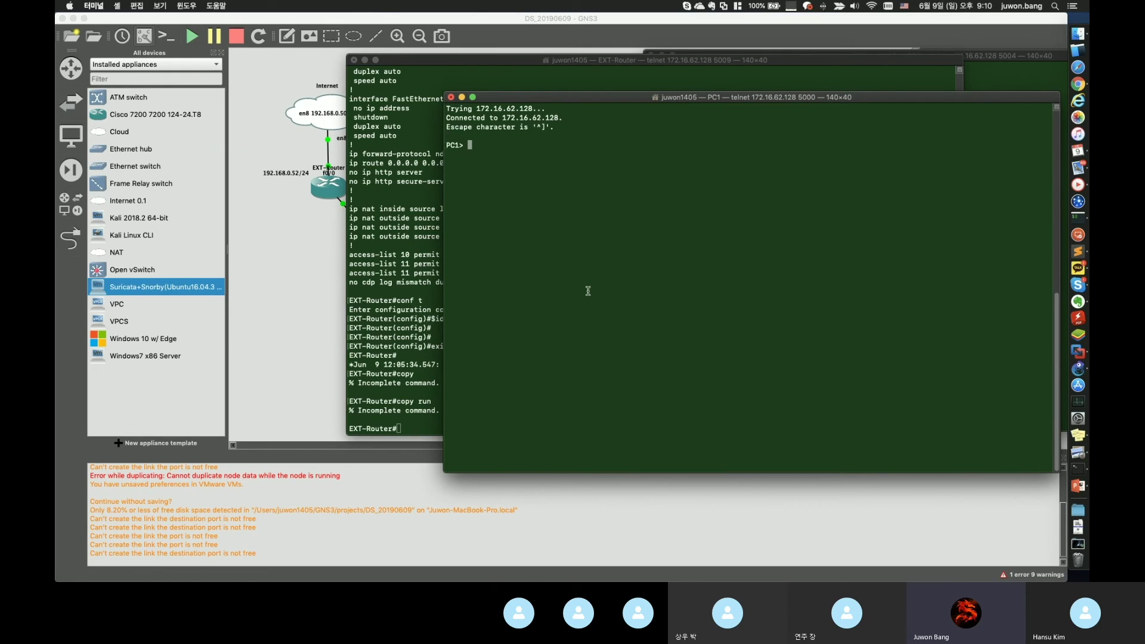
type("ip")
key("BackSpace")
key("BackSpace")
type("show")
key("BackSpace")
key("BackSpace")
type("w ip")
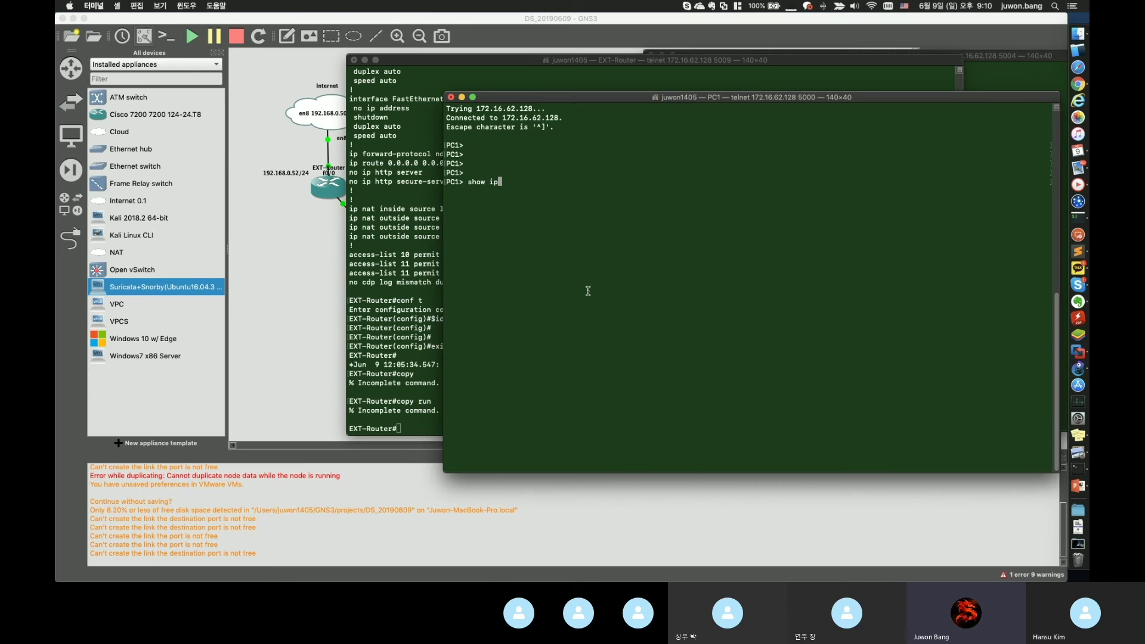
key("Return")
- Ping 192.168.0.52 from PC1 and confirm the replies
type("p")
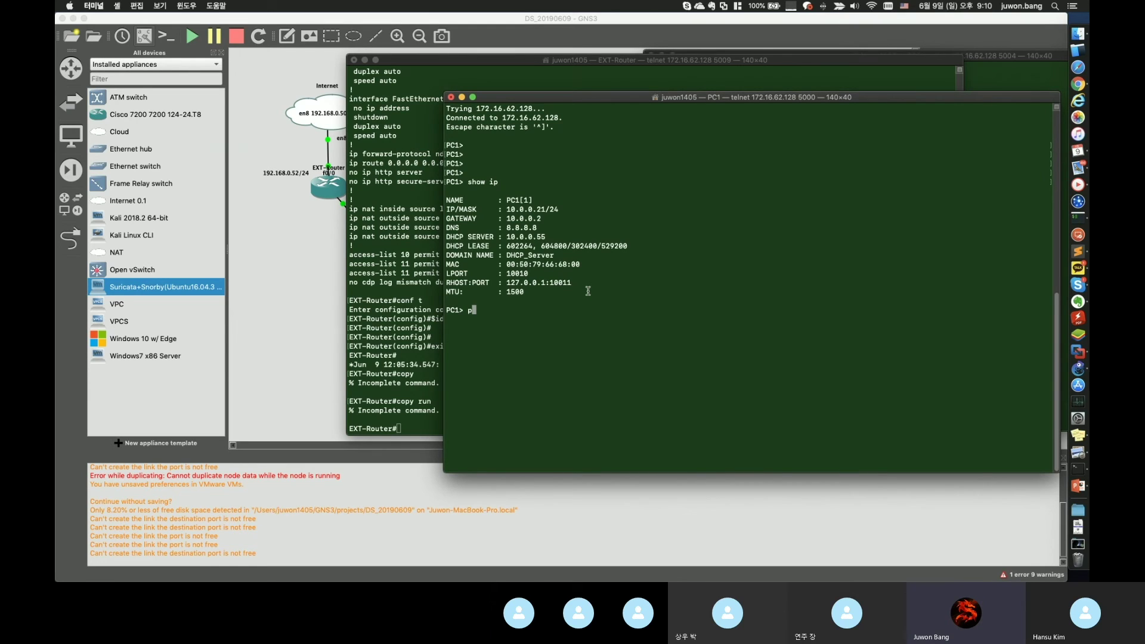
type("ing 192.168.0.52")
key("Return")
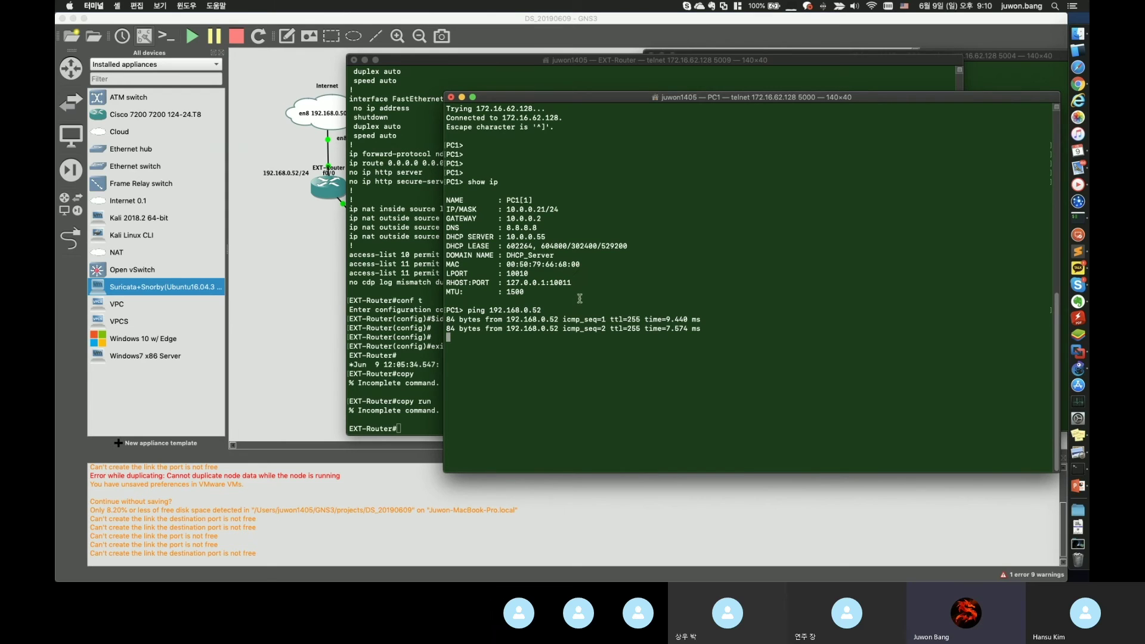
left_click(318, 319)
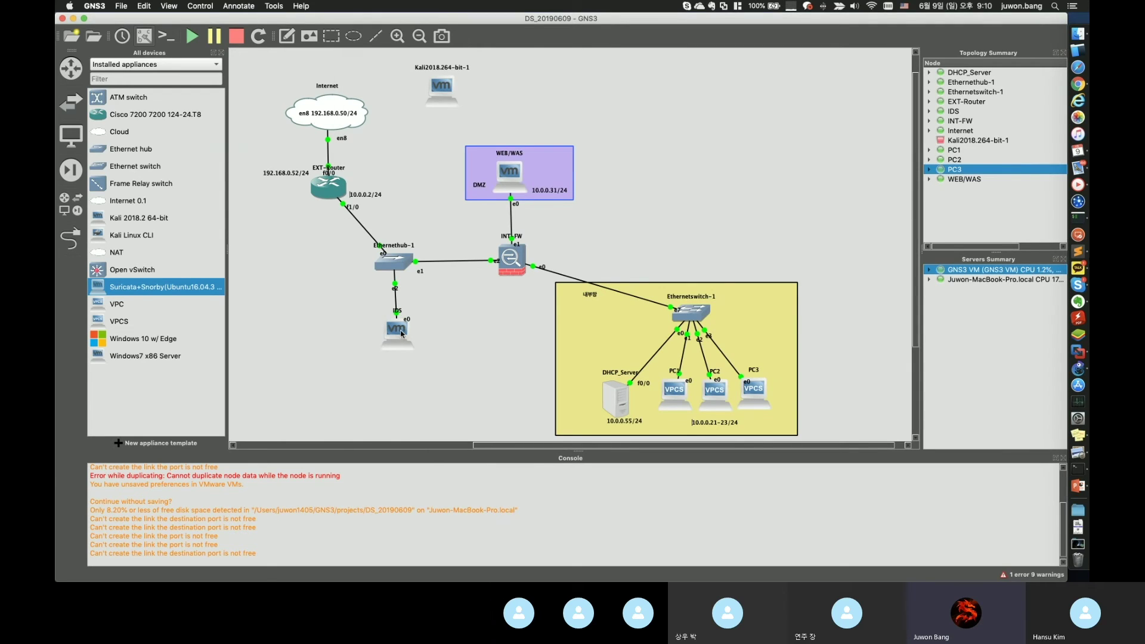
- In the Suricata VM terminal, go to /var/log/suricata and list its log files
left_click(1078, 354)
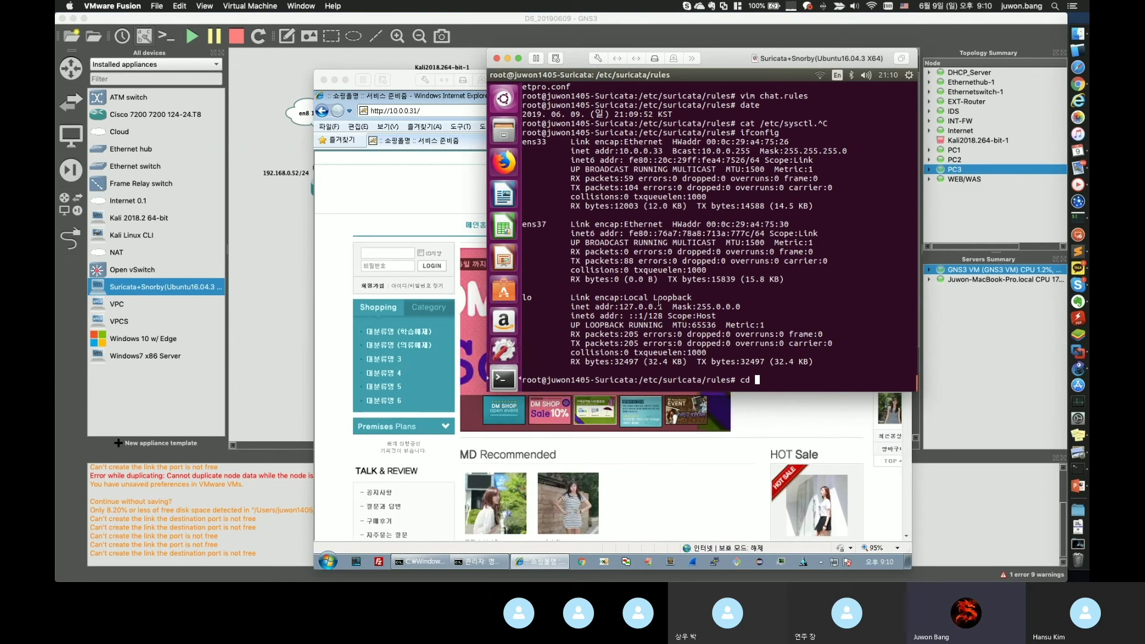
type("/var/log")
key("Return")
type("ls")
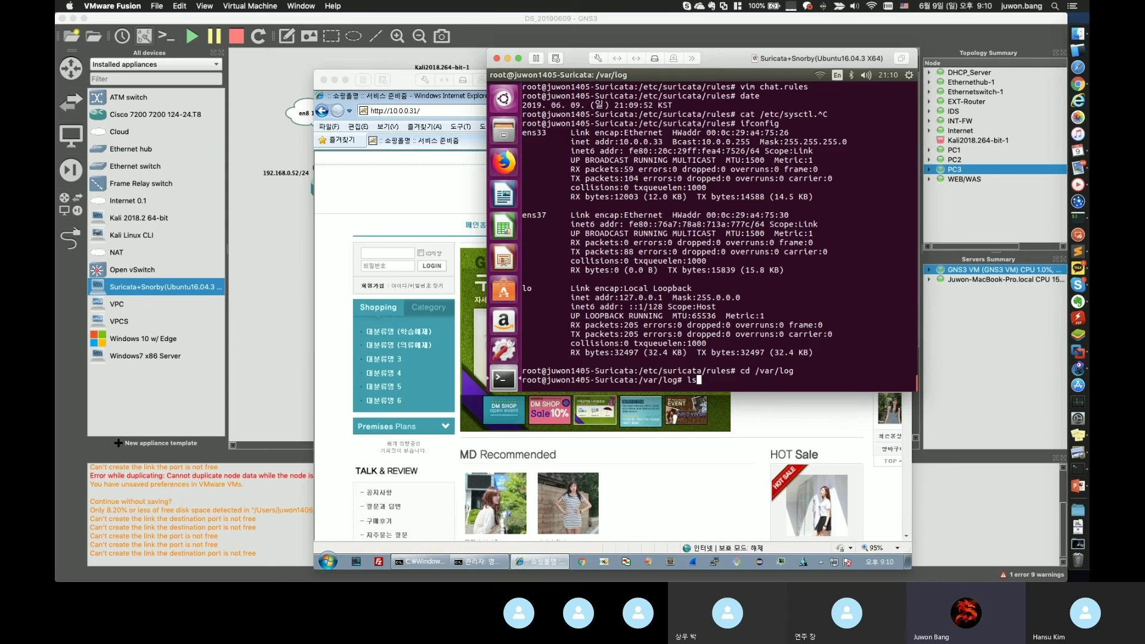
key("Return")
type("cd suricata/")
key("Return")
type("ls")
key("Return")
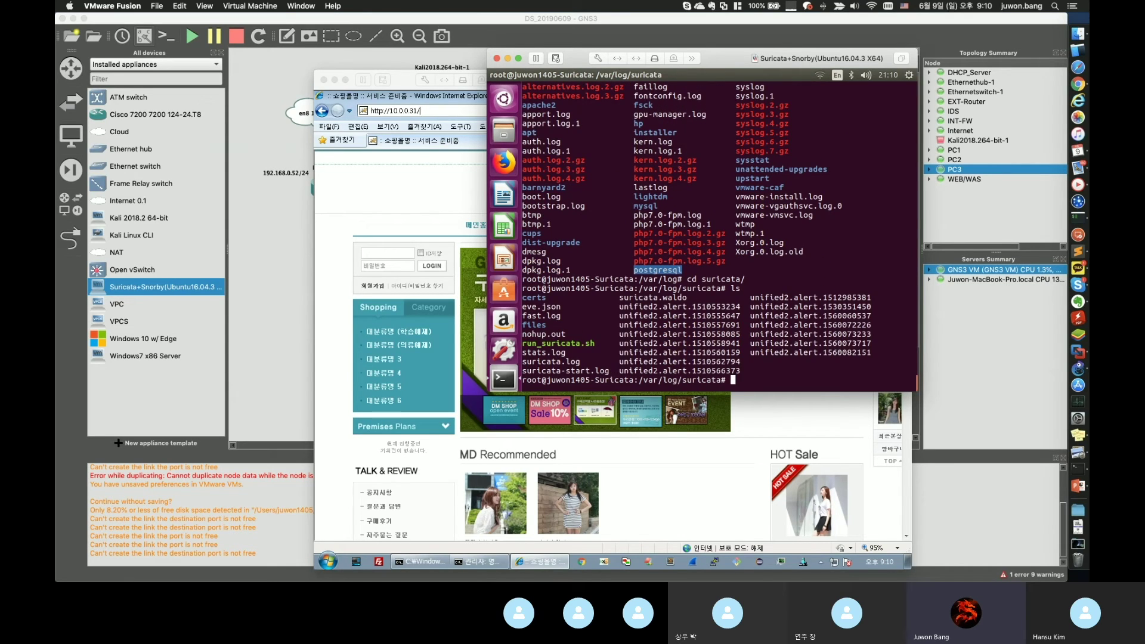
- Show fast.log and point out the ICMP Protocol_high alerts between 10.0.0.21 and 192.168.0.52
type("cat")
key("BackSpace")
key("BackSpace")
type("til")
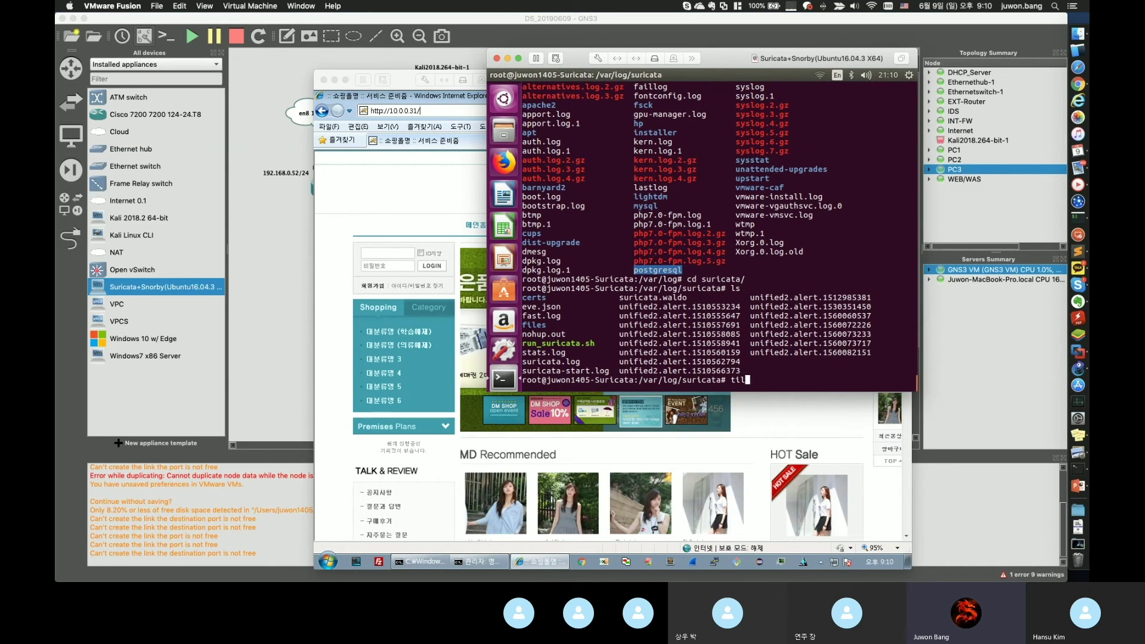
key("BackSpace")
key("BackSpace")
key("BackSpace")
type("ailf 0f fast.log")
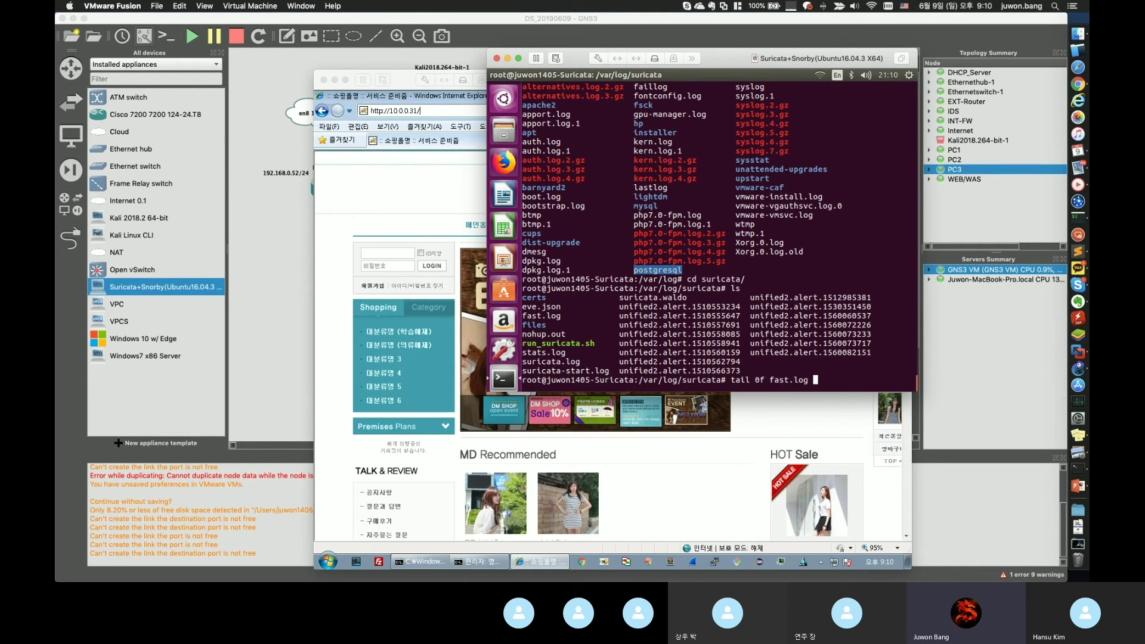
key("Tab")
key("Return")
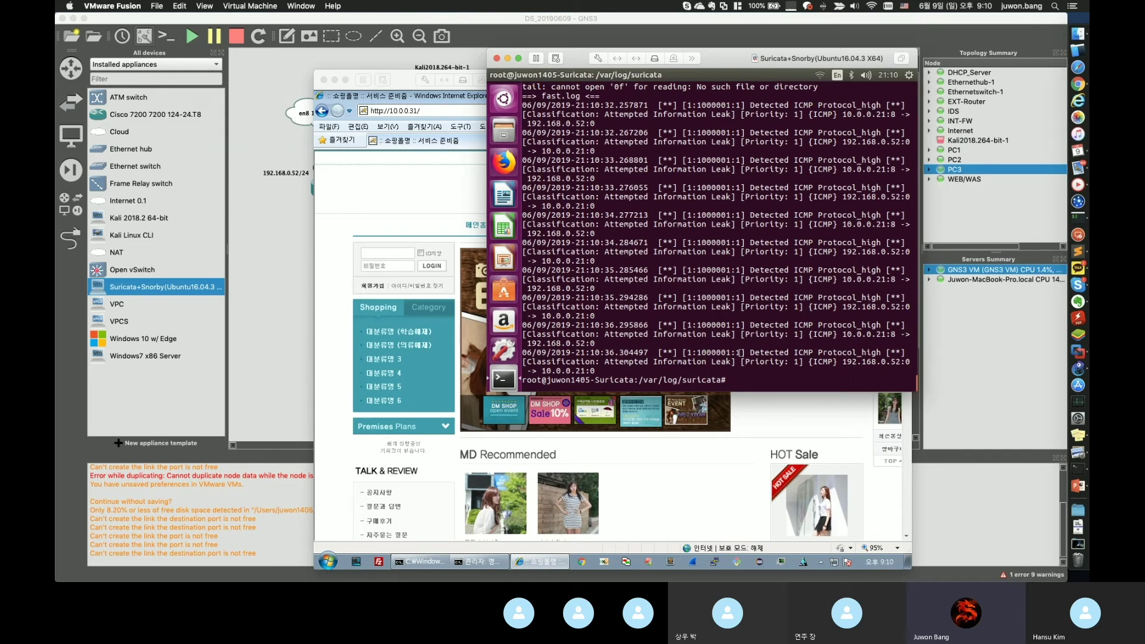
left_click_drag(751, 352, 881, 352)
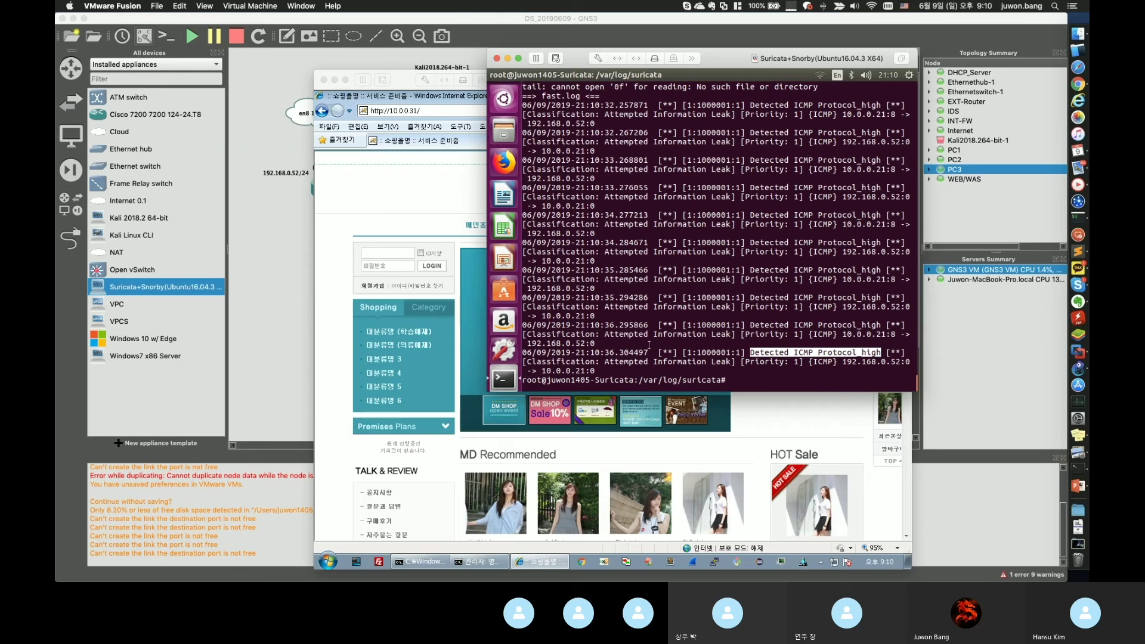
mouse_move(596, 370)
left_mouse_down()
mouse_move(545, 370)
mouse_move(589, 371)
left_mouse_up()
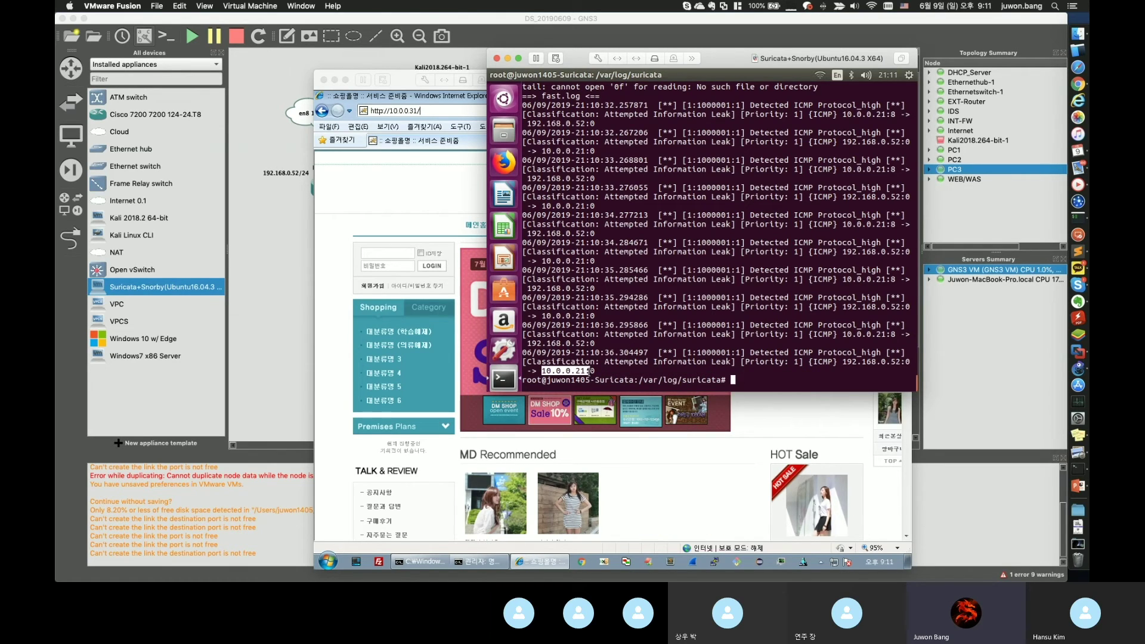
left_click_drag(842, 362, 902, 363)
- Fix the command to 'tail -f fast.log' to follow new alerts live
left_click(902, 362)
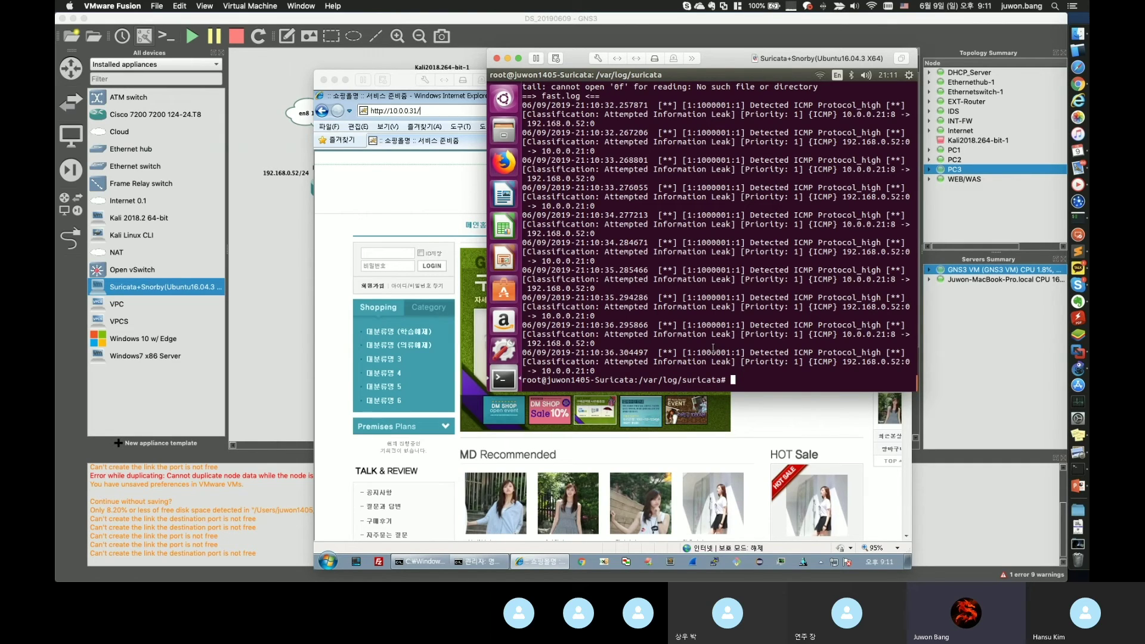
key("Up")
key("Left")
key("Left")
key("Left")
key("Left")
key("Left")
key("Left")
key("Left")
key("Left")
key("Left")
key("Left")
key("Left")
key("Left")
key("Left")
key("Left")
key("Left")
key("Left")
key("Right")
key("Right")
key("Right")
key("Right")
key("Right")
key("Delete")
type("-")
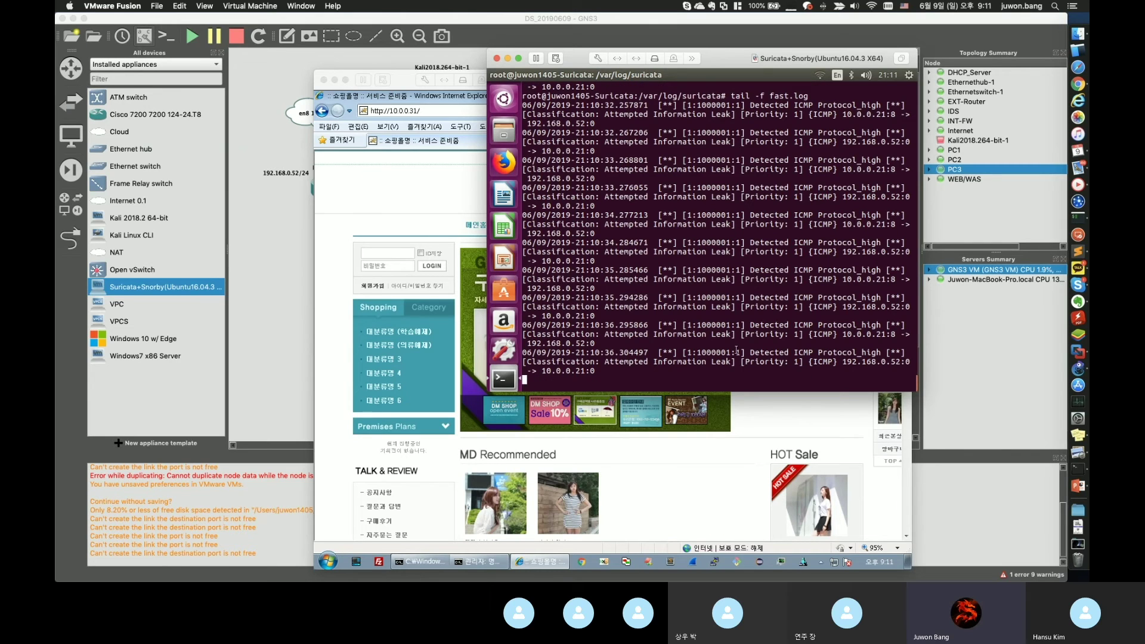
key("Return")
key("Return")
key("Return")
key("Return")
key("Return")
key("Return")
key("Return")
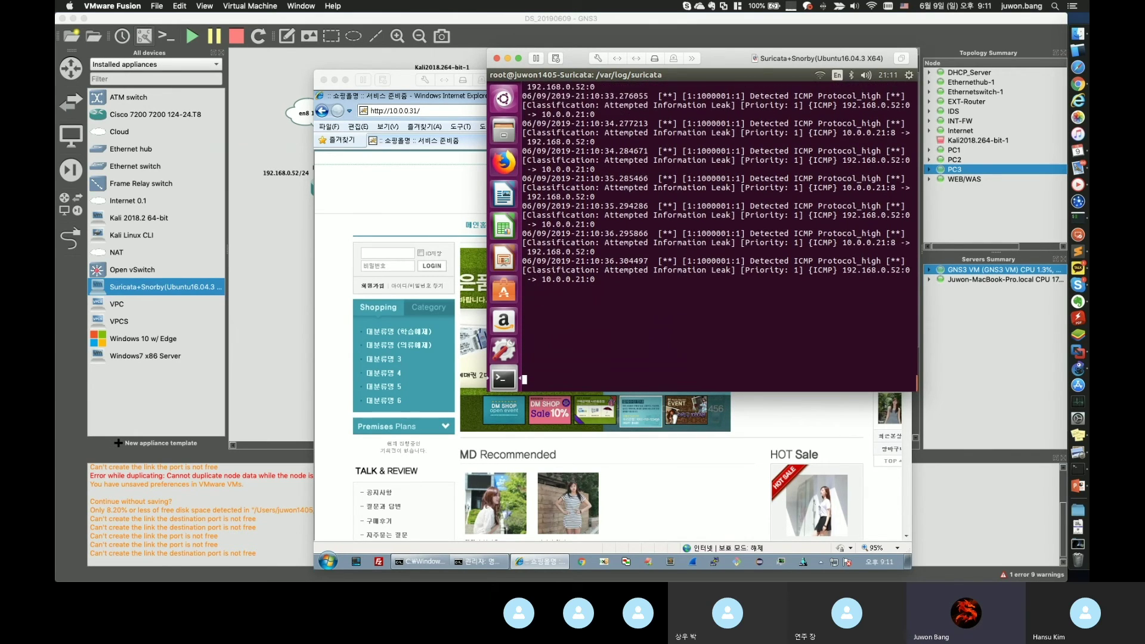
left_click(274, 282)
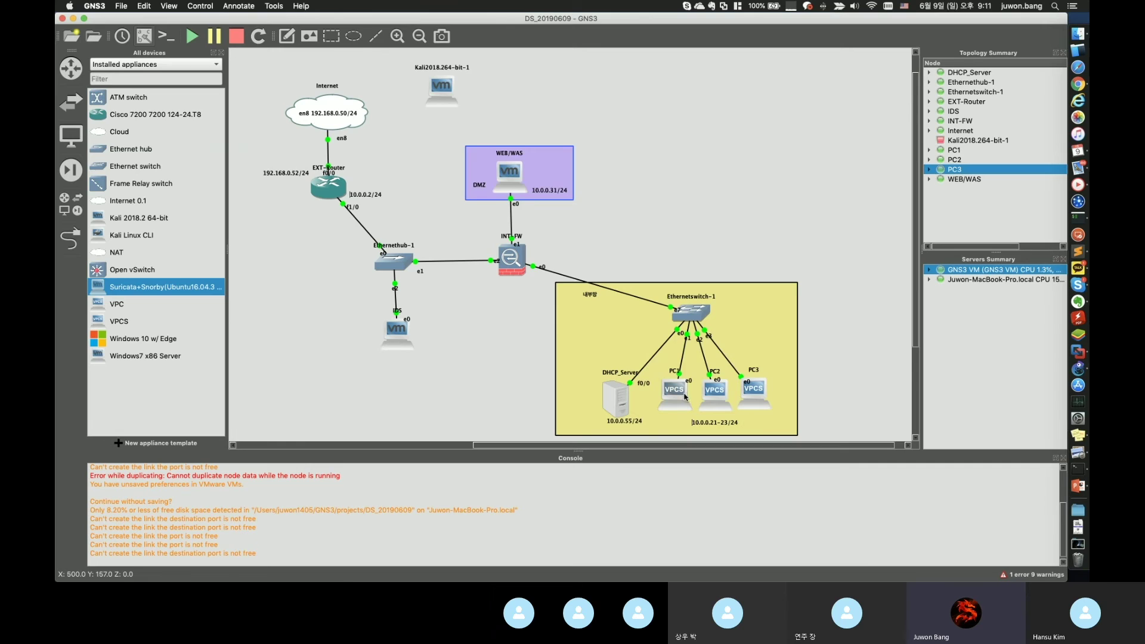
double_click(715, 388)
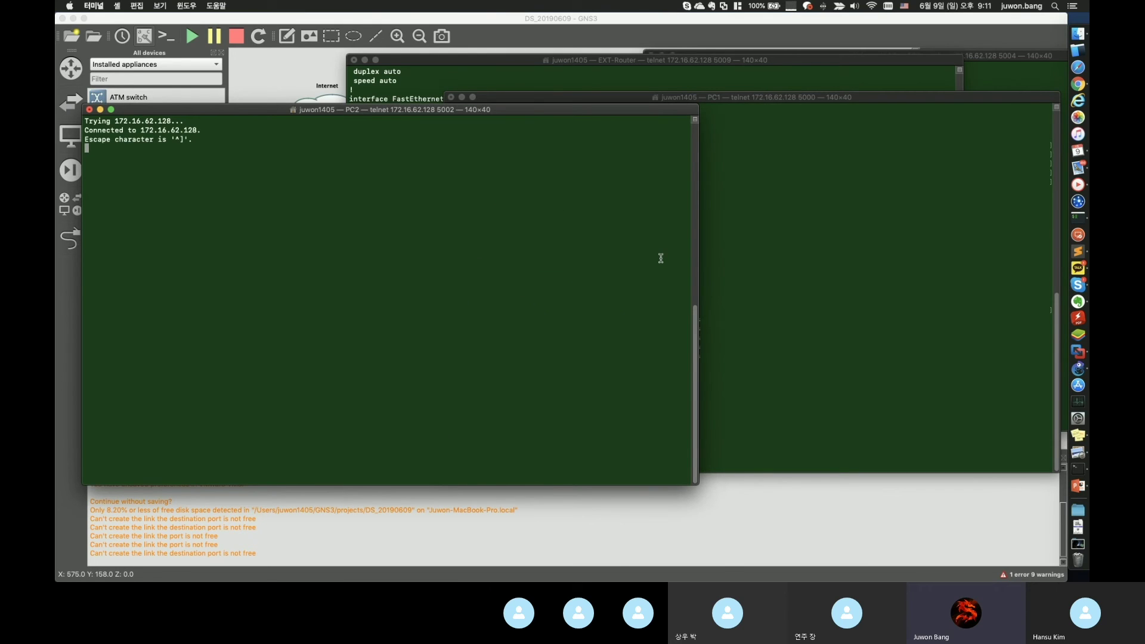
- Ping google.co.kr from PC2's console and get replies from 172.217.26.3
type("c")
key("Return")
type("ping google.co.")
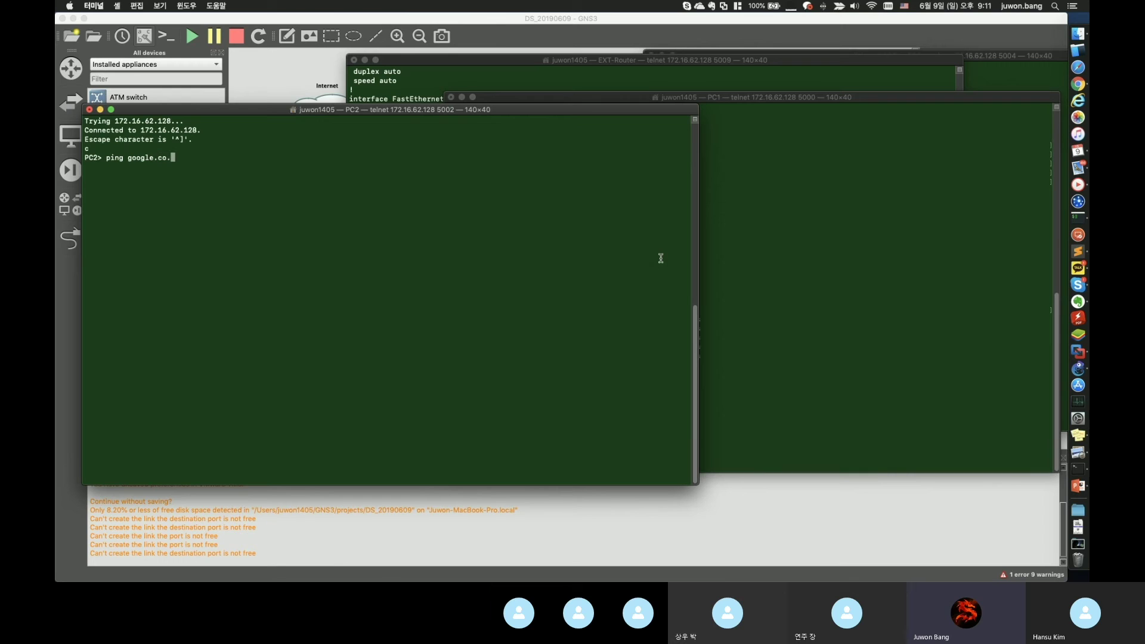
type("kr")
key("Return")
- Check Suricata's fast.log for the matching 172.217.26 ICMP alerts from 10.0.0.22
key("super+Tab")
key("super+Tab")
key("super+Tab")
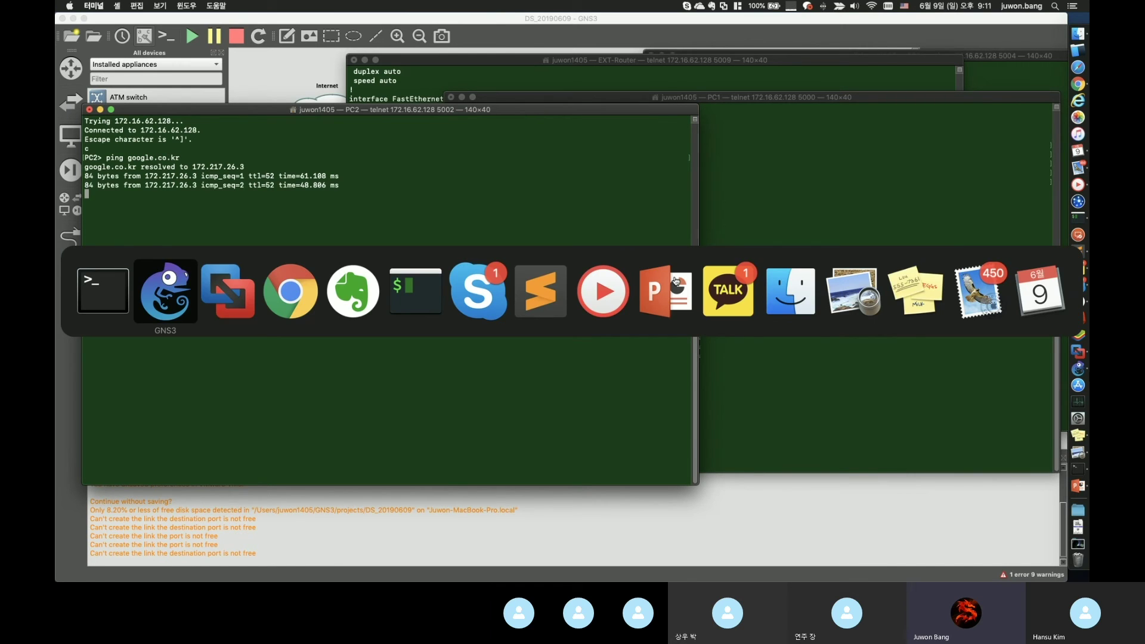
key("super+Tab")
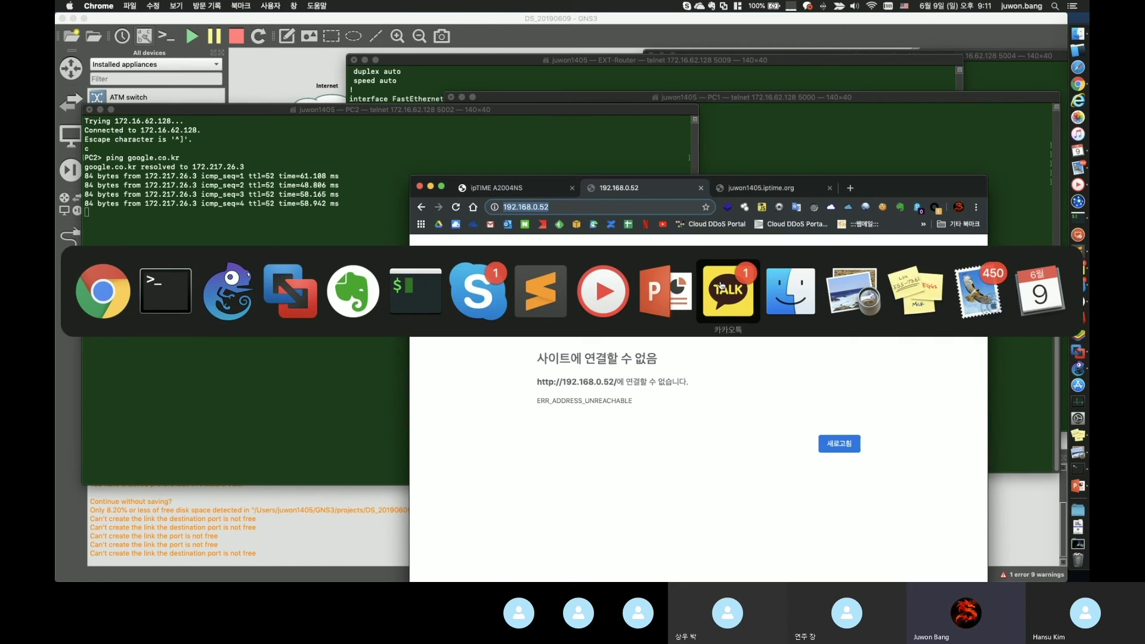
left_click(1079, 352)
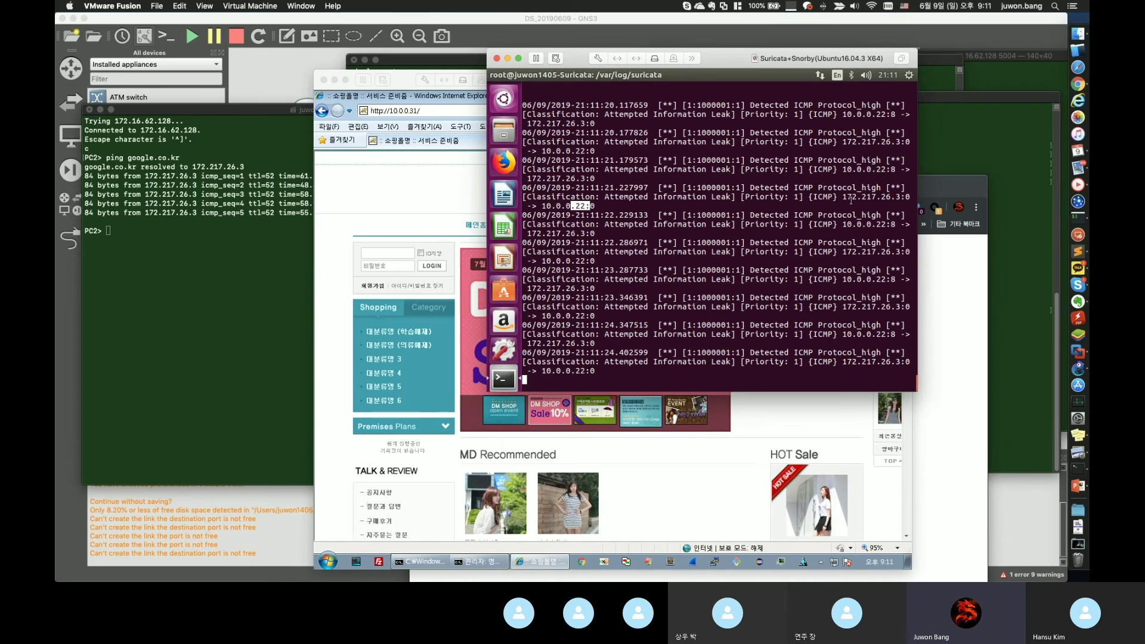
left_click_drag(845, 198, 896, 197)
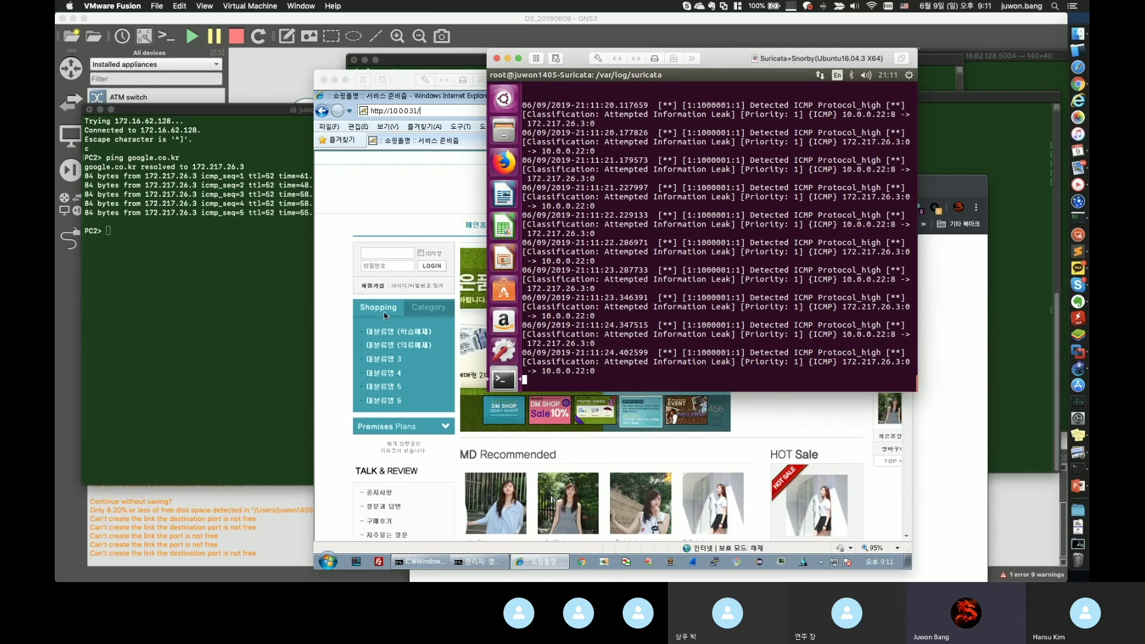
left_click(178, 311)
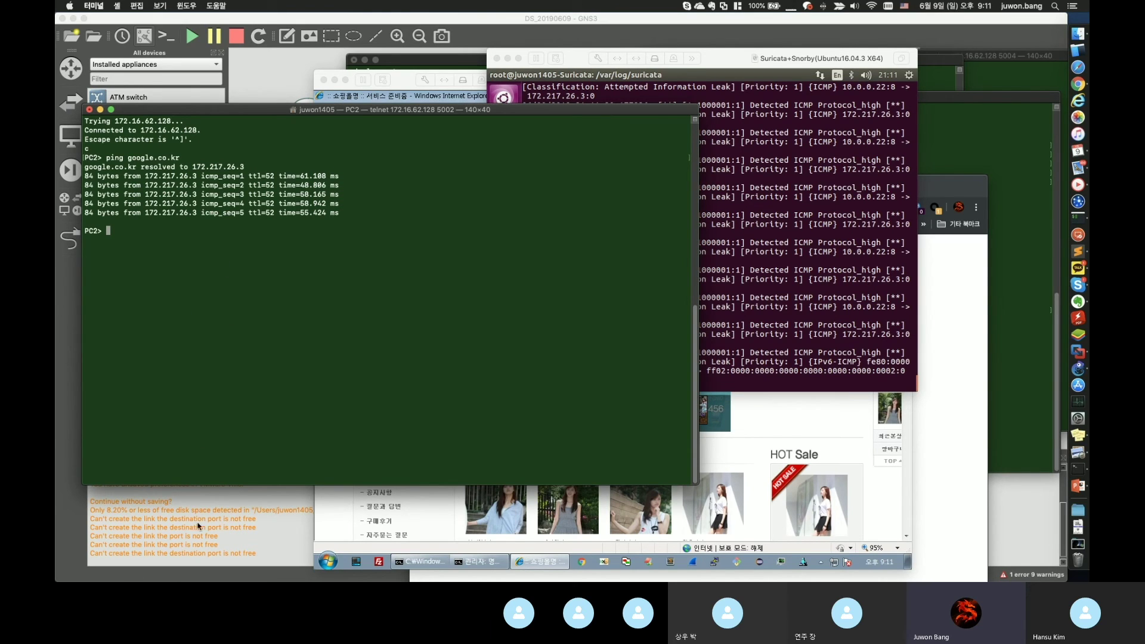
left_click(669, 350)
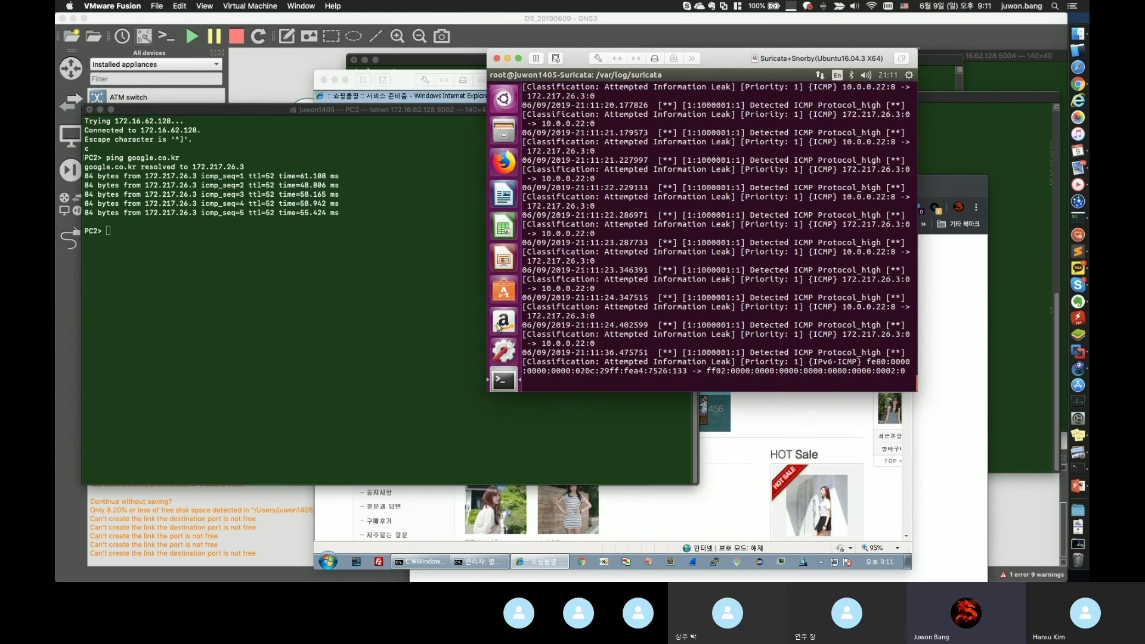
left_click(952, 452)
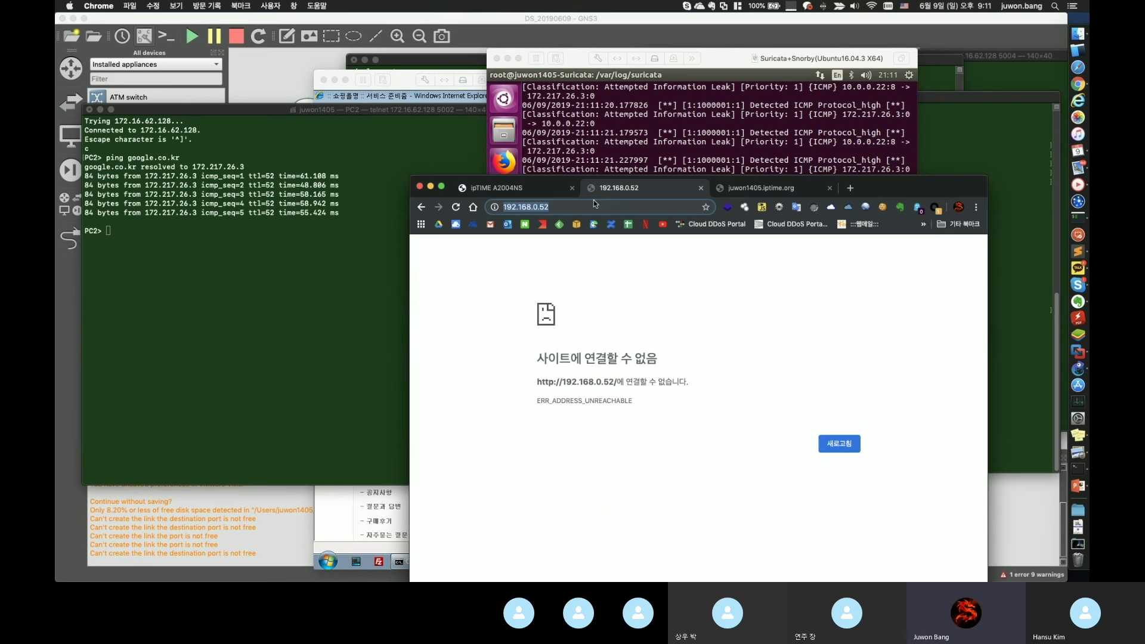
- Reload the 192.168.0.52 page and split it into its own browser window
left_click(510, 187)
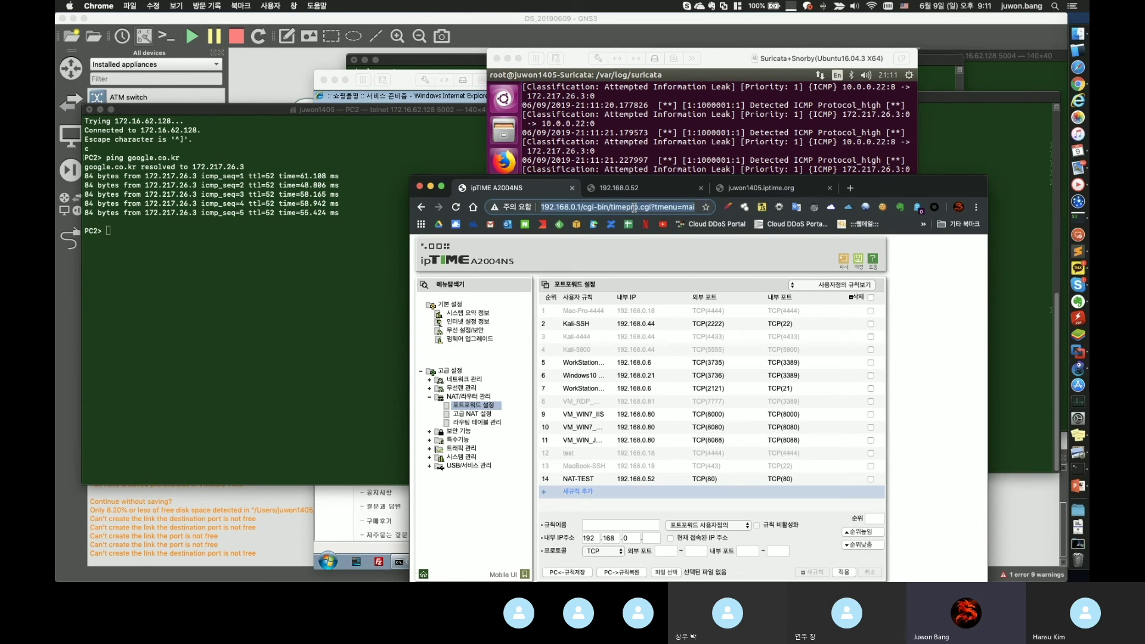
left_click_drag(899, 190, 735, 99)
left_click(455, 97)
key("super+r")
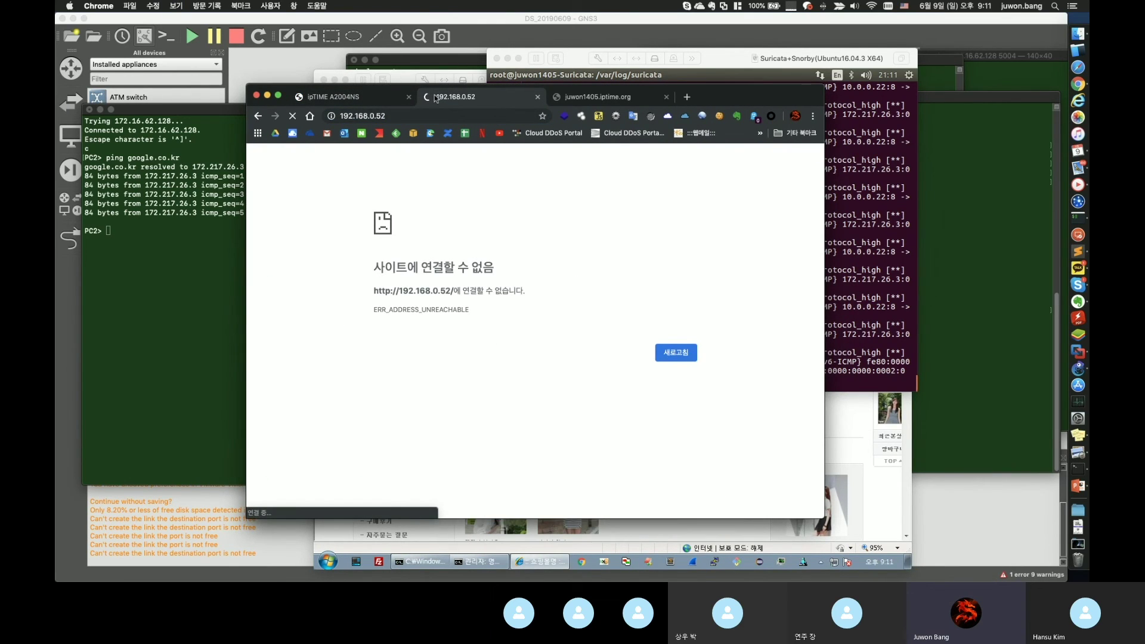
left_click_drag(436, 98, 567, 161)
left_click_drag(729, 103, 824, 267)
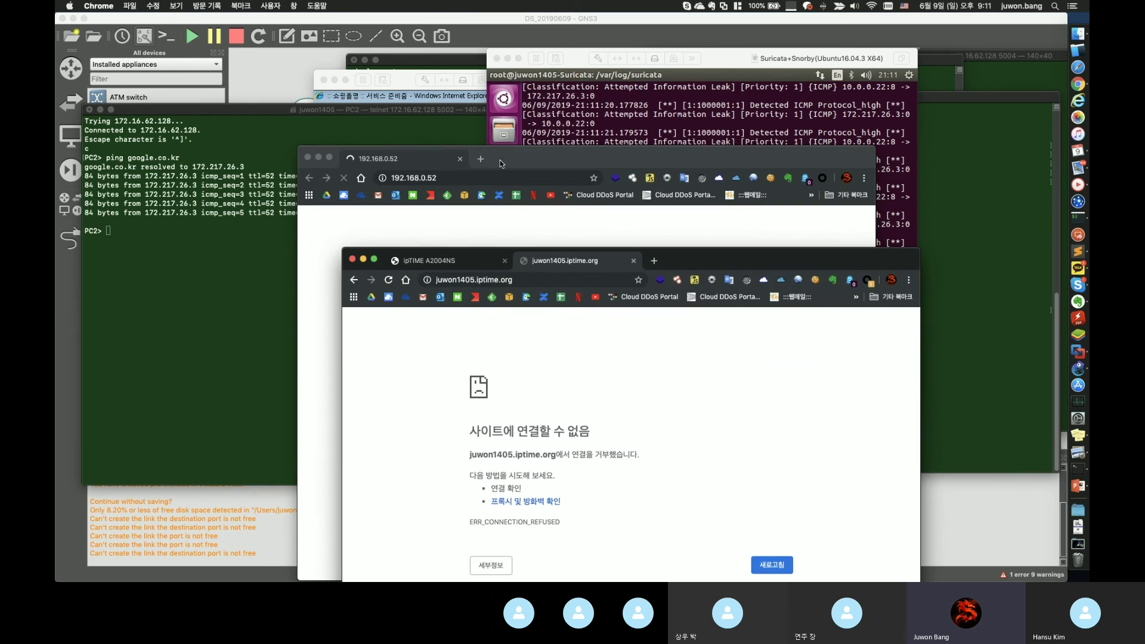
left_click_drag(501, 163, 675, 319)
left_click(377, 109)
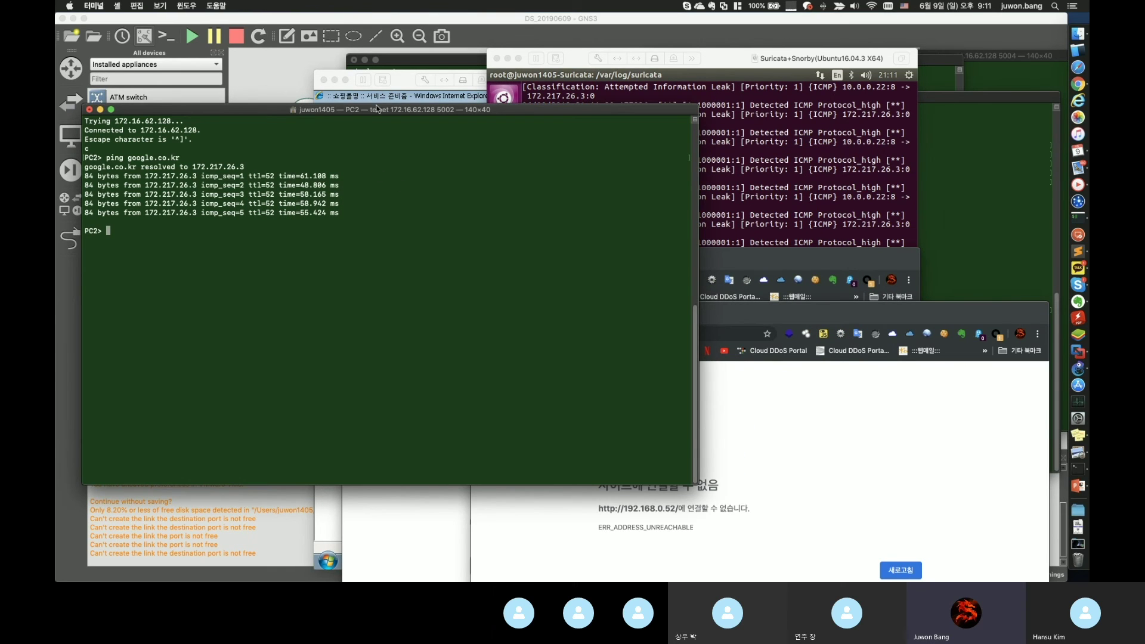
left_click(406, 85)
- Load 10.0.0.33 in the Windows 7 VM browser to reach the Snorby login page
left_click(473, 112)
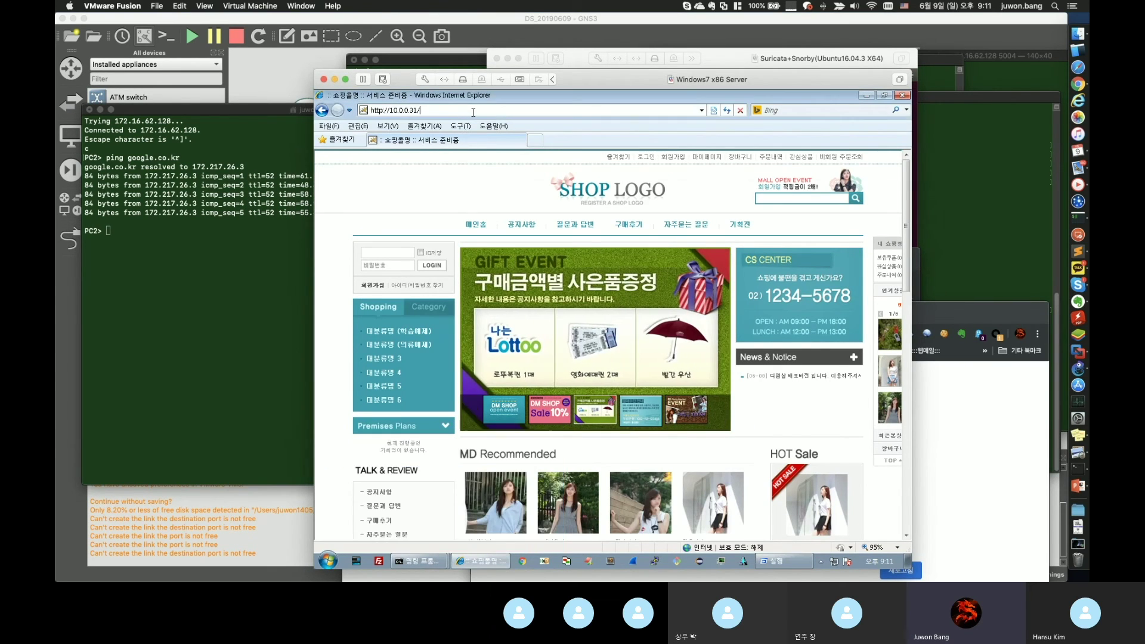
left_click(473, 112)
type("10.0")
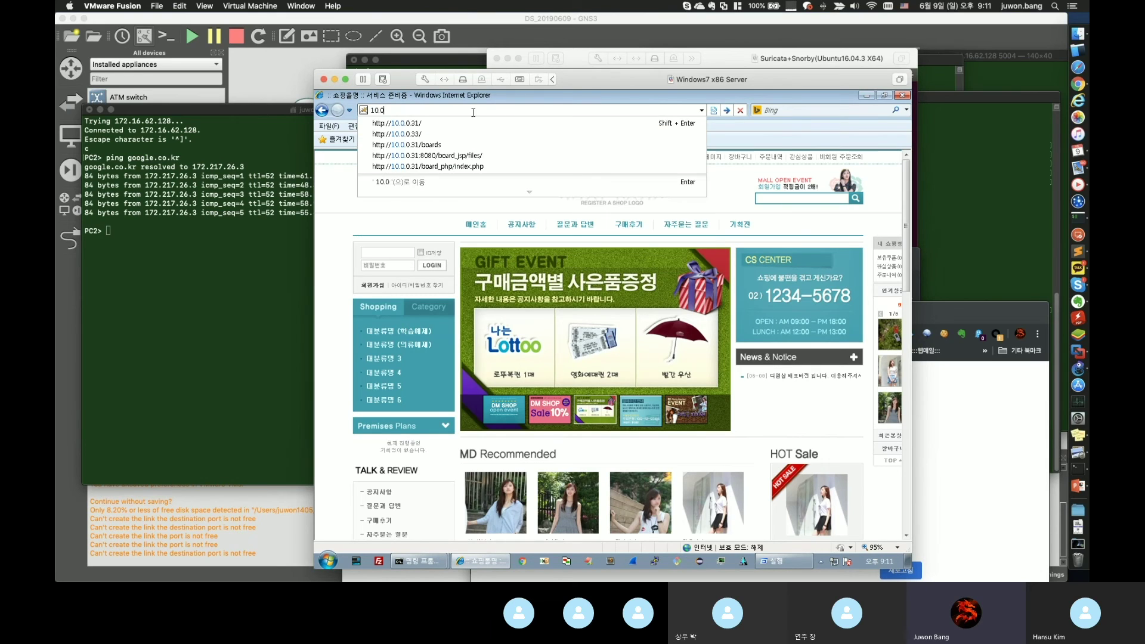
type(".0.33")
key("Return")
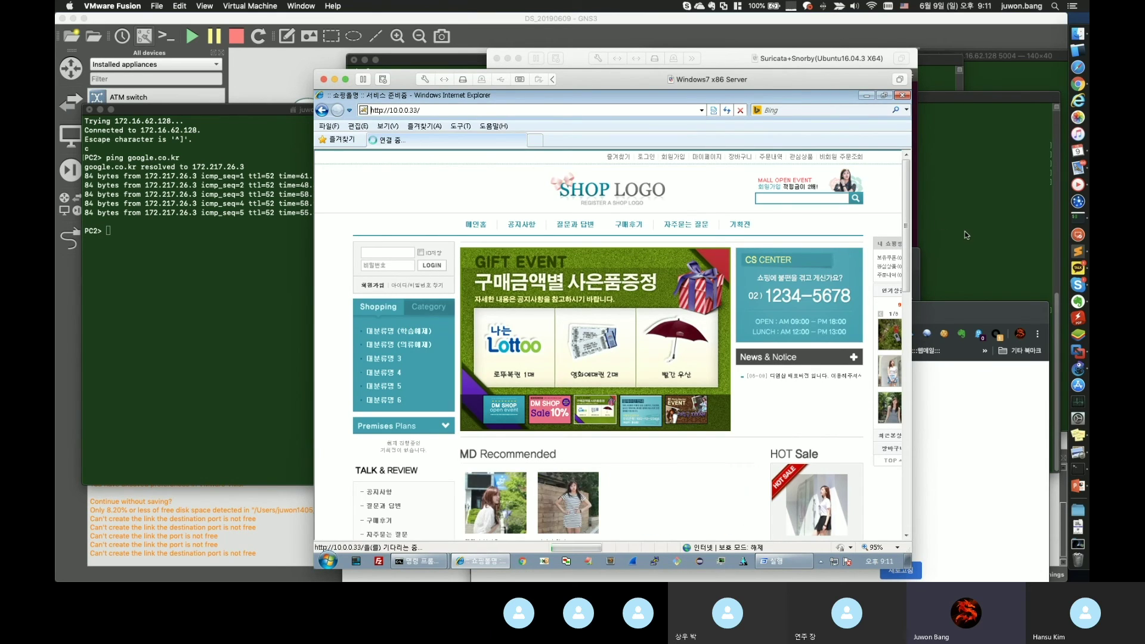
left_click(965, 232)
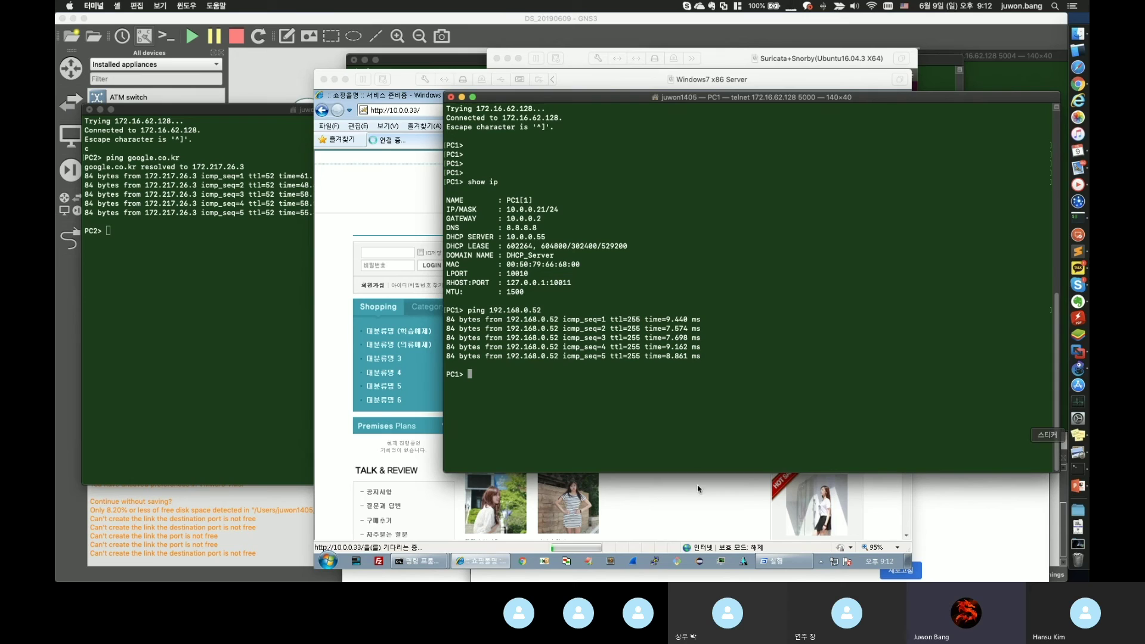
left_click(390, 182)
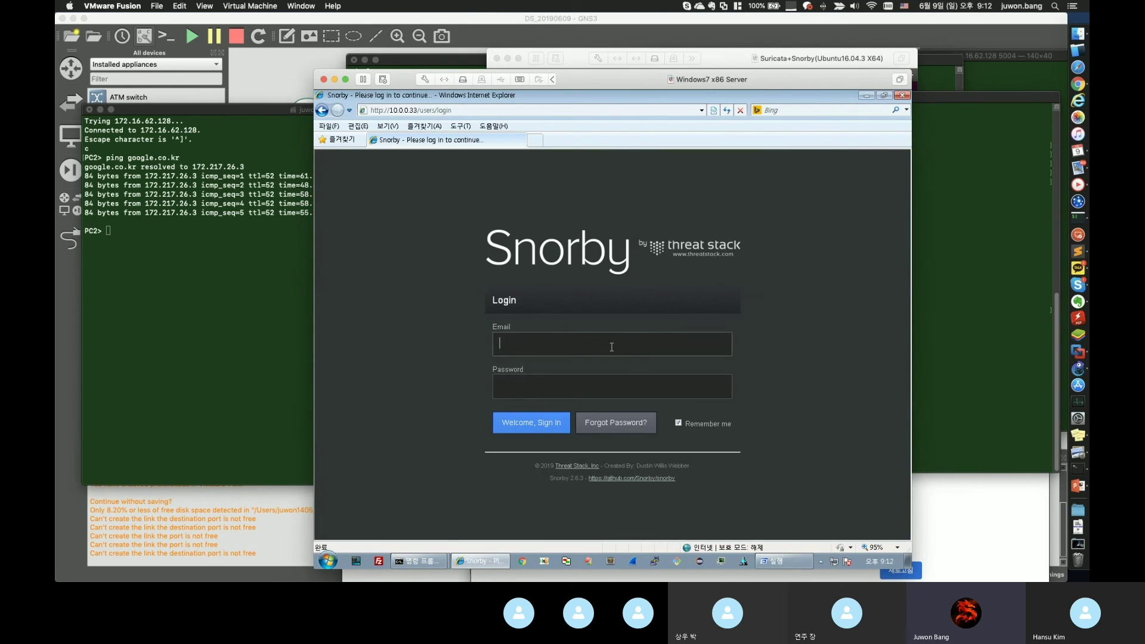
- Sign in to Snorby with the account e-mail and password
type("네")
type("an.com")
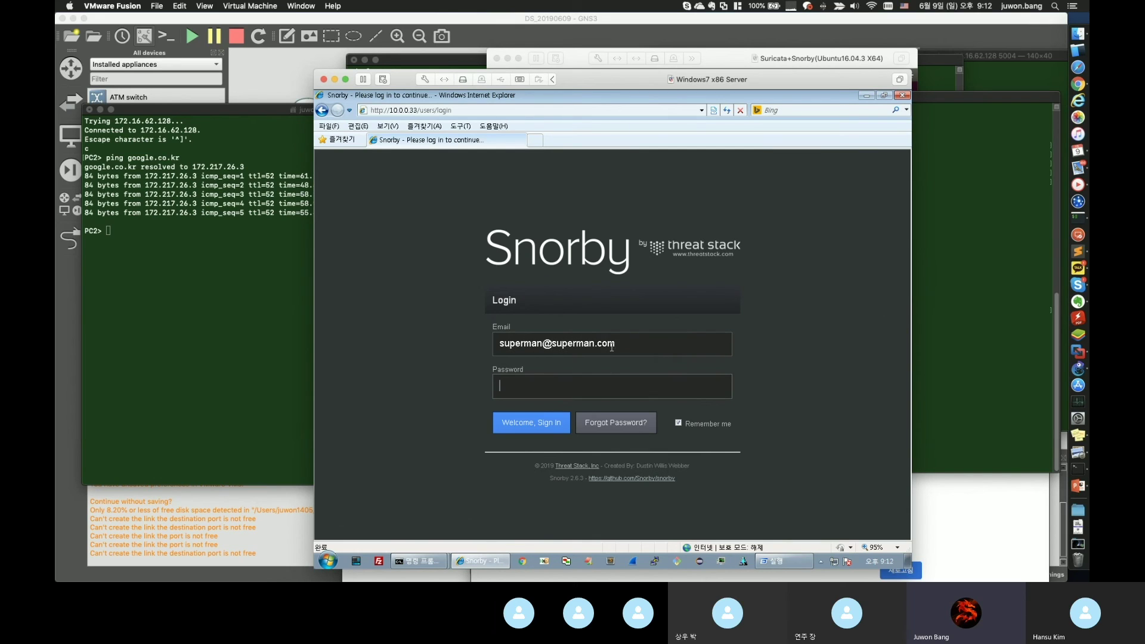
type("•••")
key("Return")
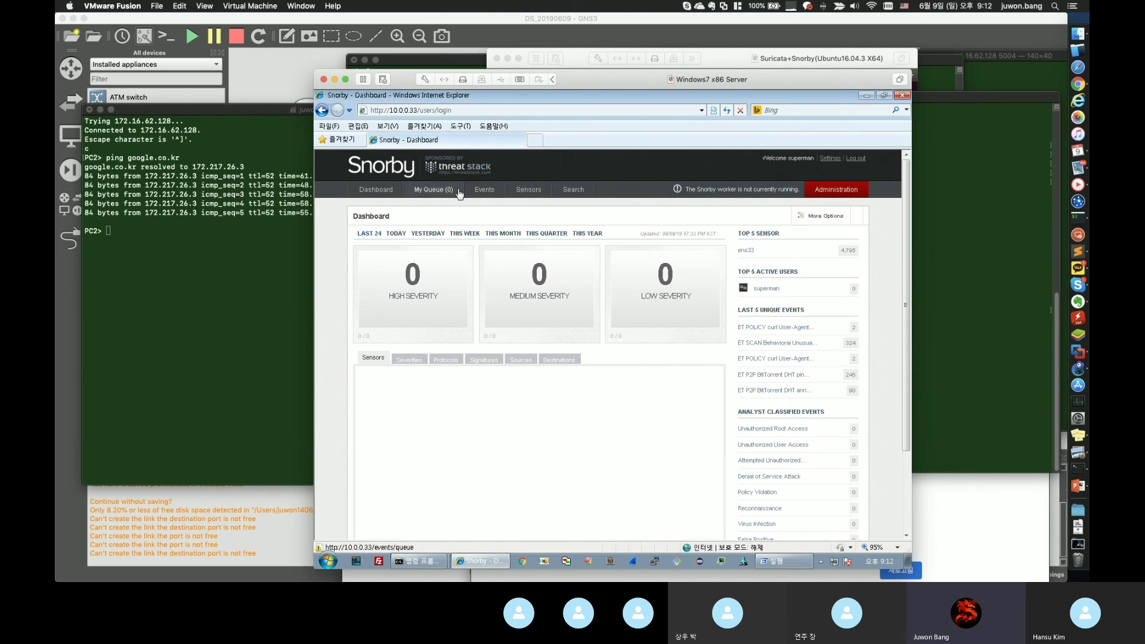
- Move the browser aside and bring the GNS3 topology window forward
double_click(625, 95)
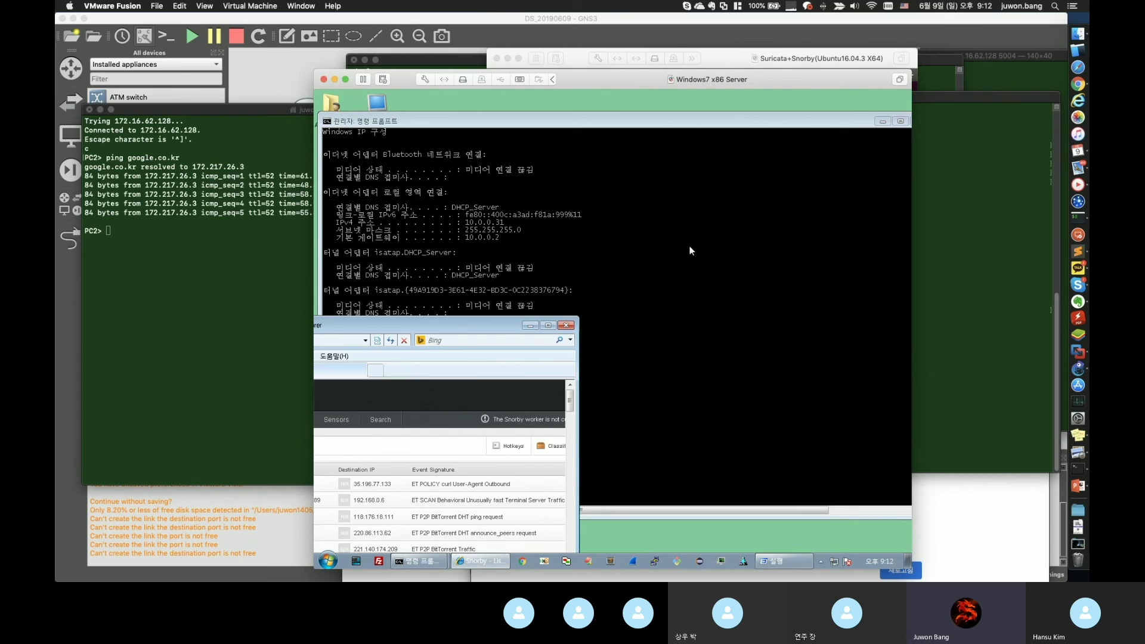
left_click(824, 194)
left_click(973, 194)
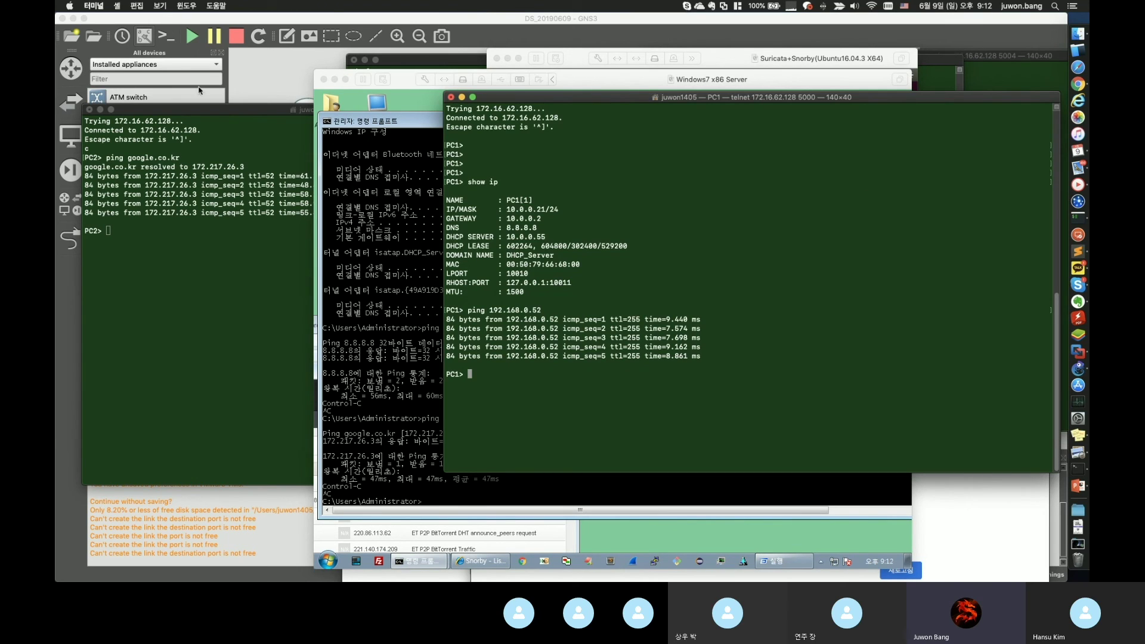
left_click(263, 70)
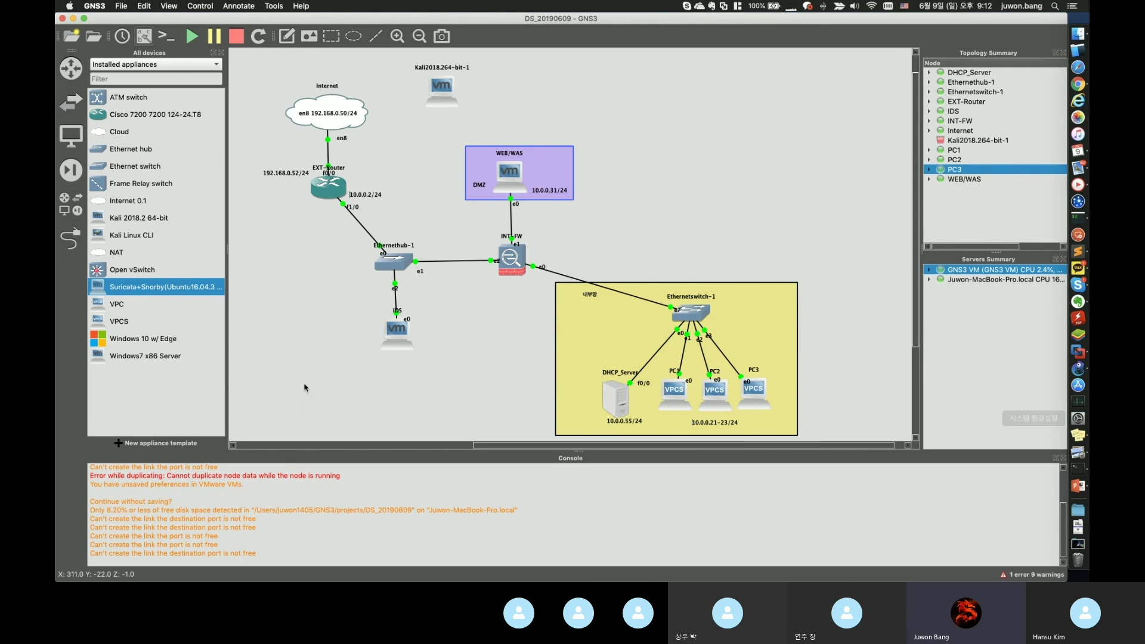
- Review the latest 10.0.0.33 ICMP alerts in the Suricata VM's fast.log
key("ctrl+Right")
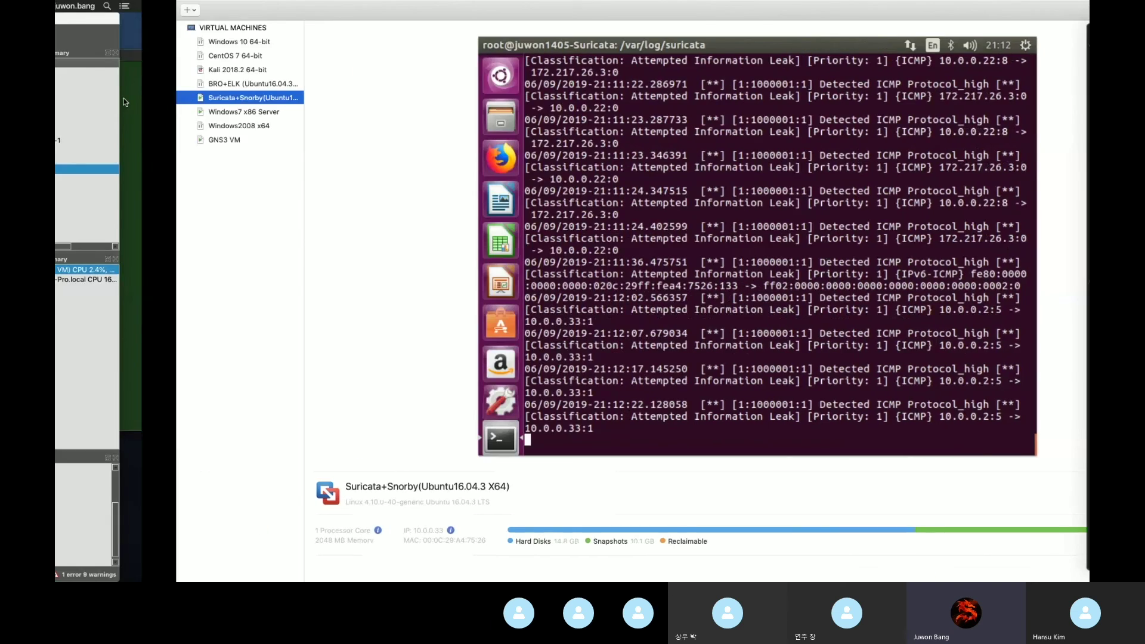
double_click(124, 98)
left_click_drag(612, 373, 525, 244)
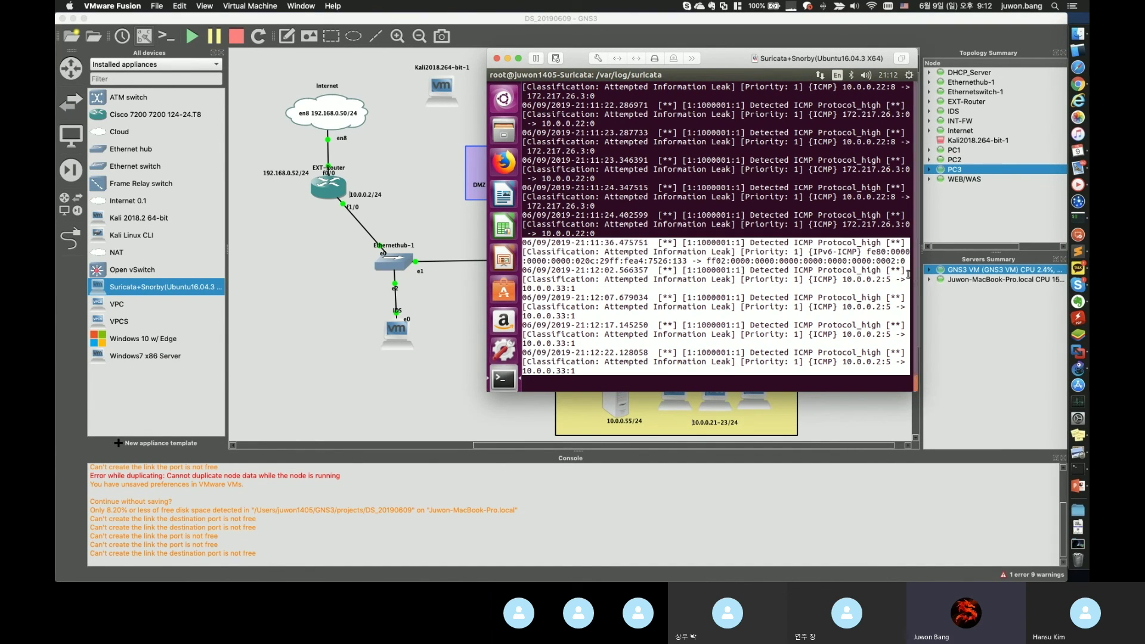
scroll(774, 251, "up", 10)
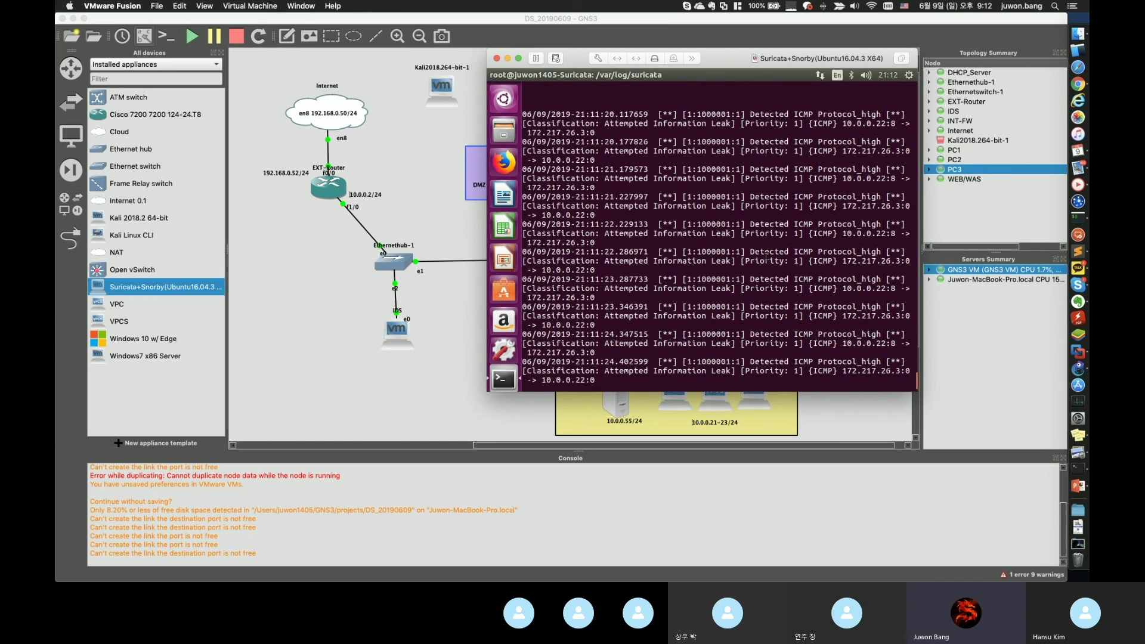
scroll(762, 257, "down", 10)
- Start the Kali2018.264-bit-1 node and dismiss its missing pipe-file error
left_click(448, 90)
double_click(449, 91)
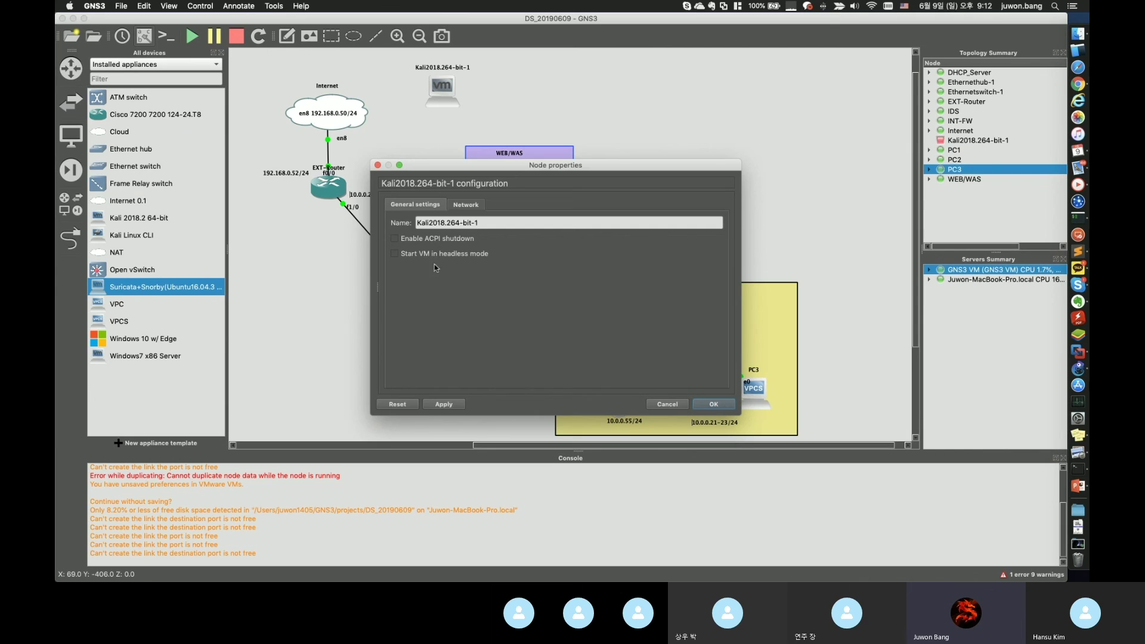
left_click(662, 404)
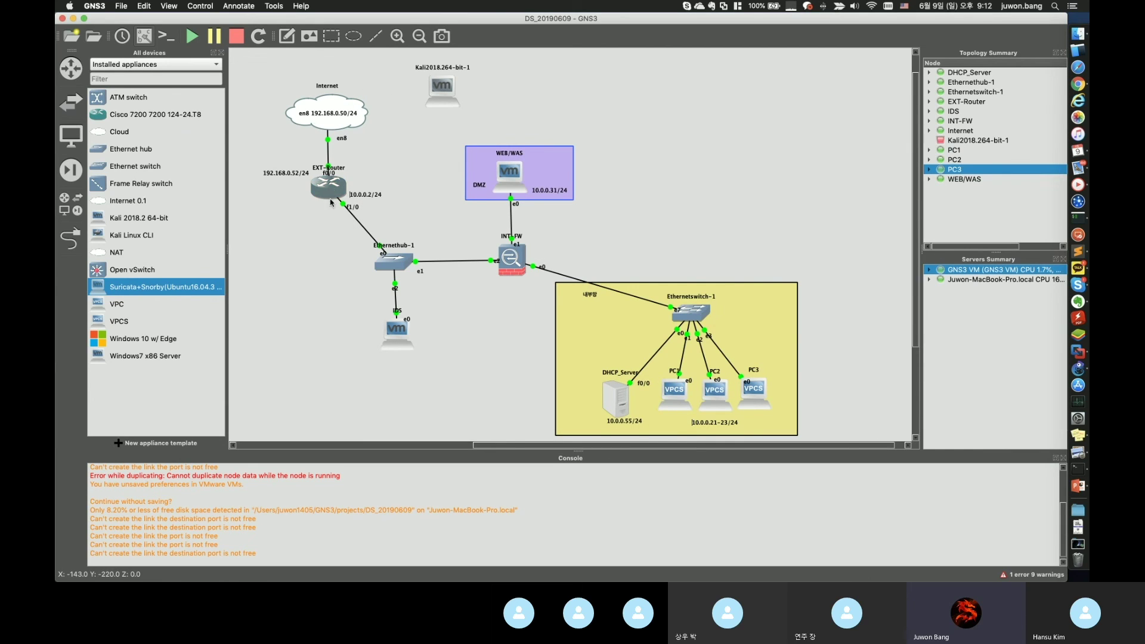
right_click(446, 84)
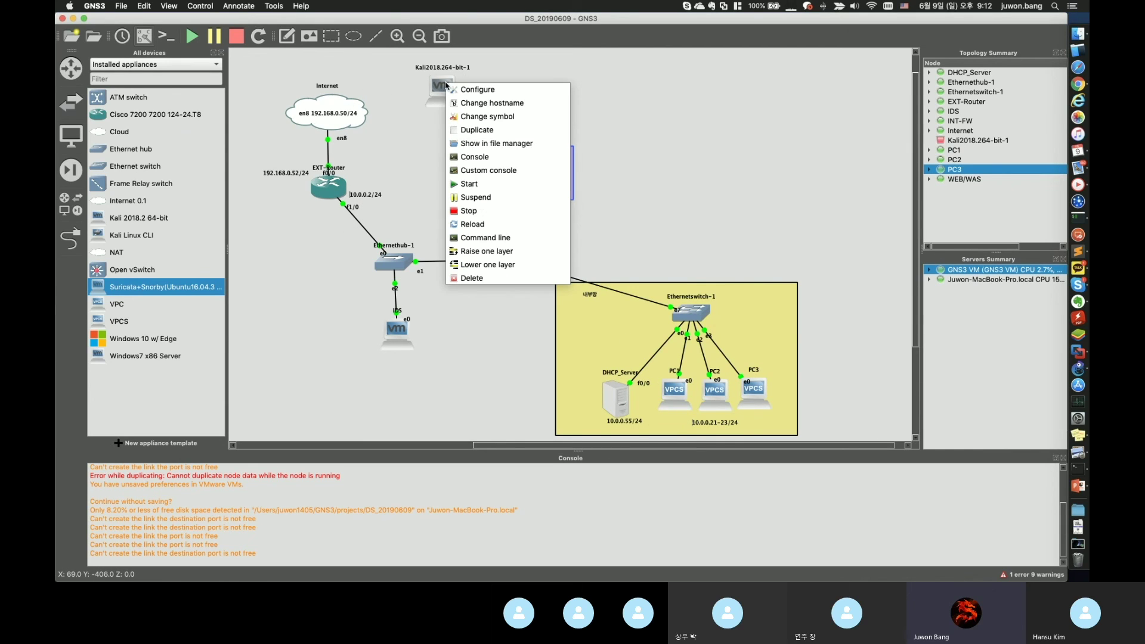
left_click(471, 183)
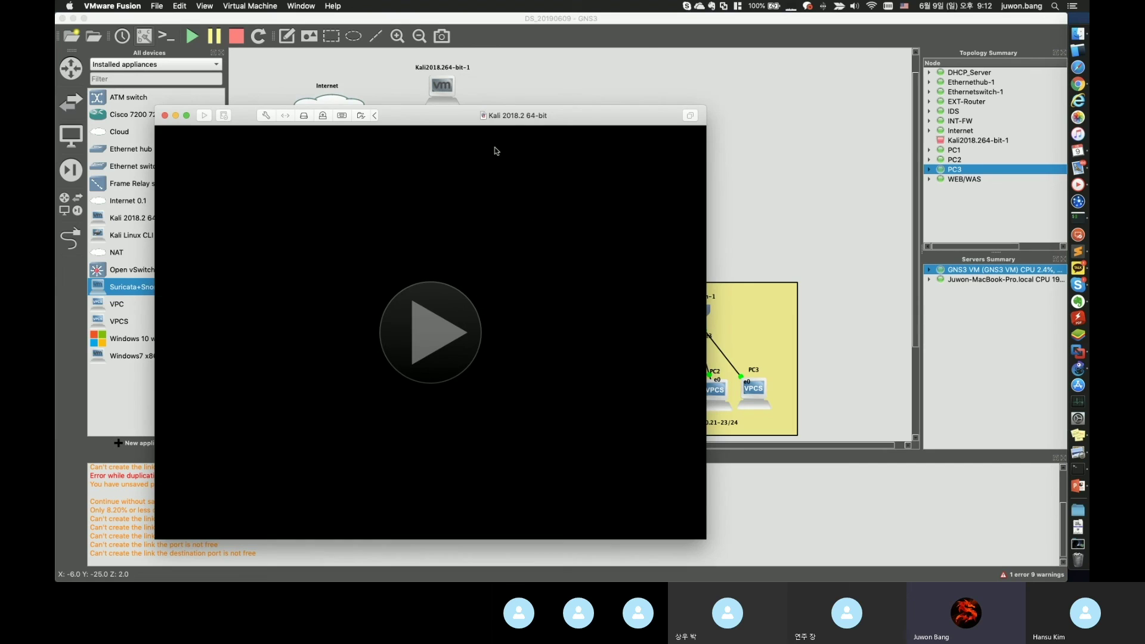
left_click(513, 143)
left_click_drag(448, 86, 437, 90)
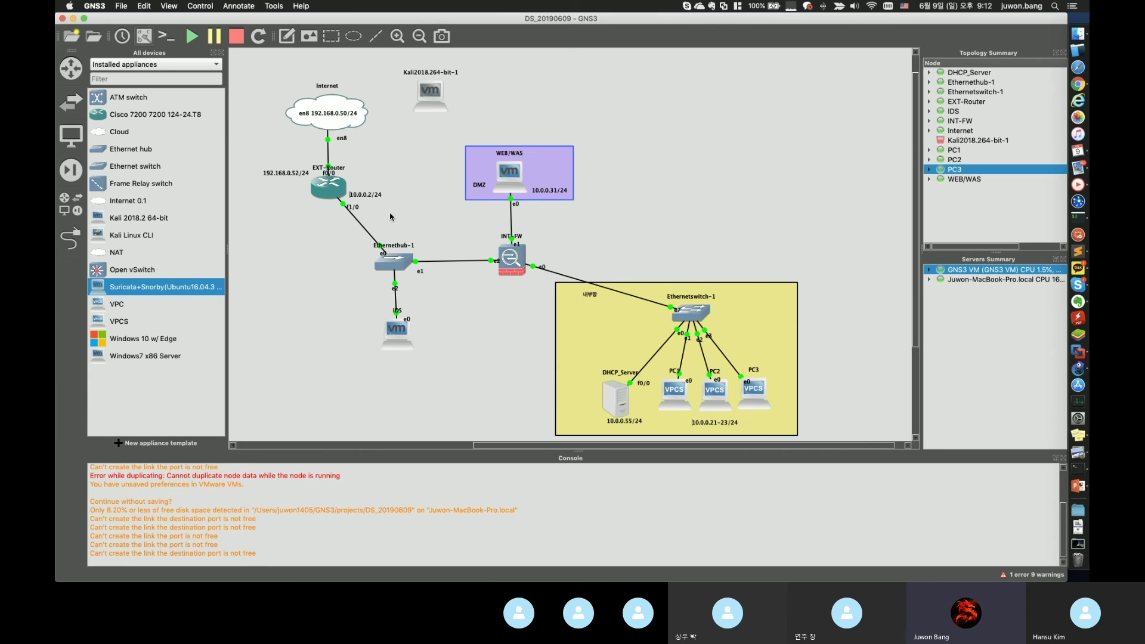
left_click(634, 314)
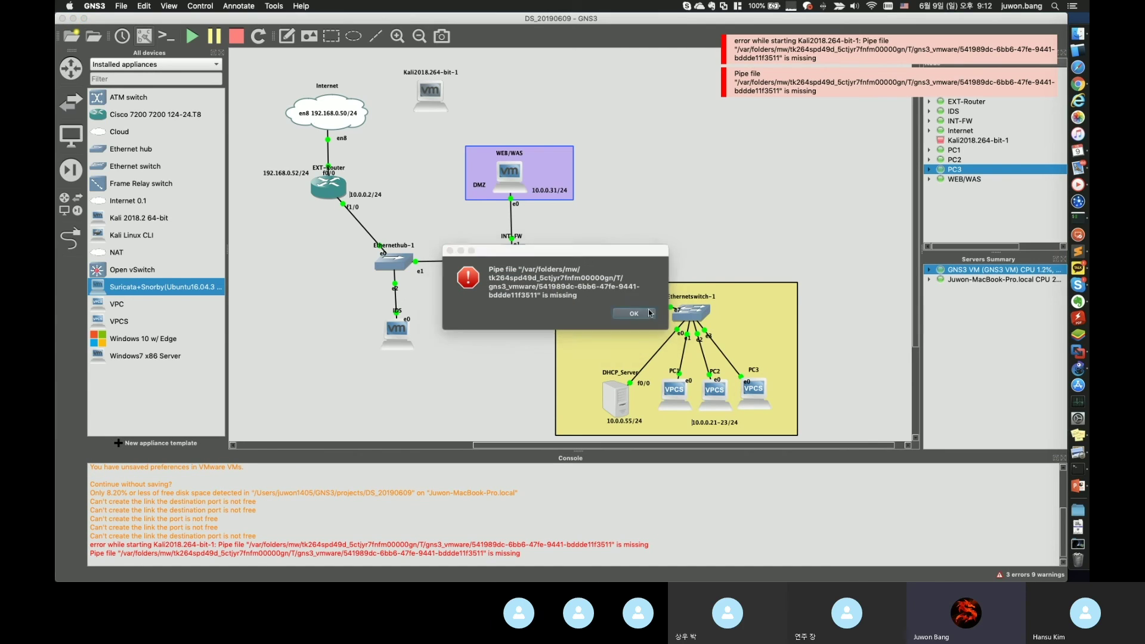
- Dismiss the red error notifications and select the whole GNS3 topology
left_click_drag(435, 100, 419, 100)
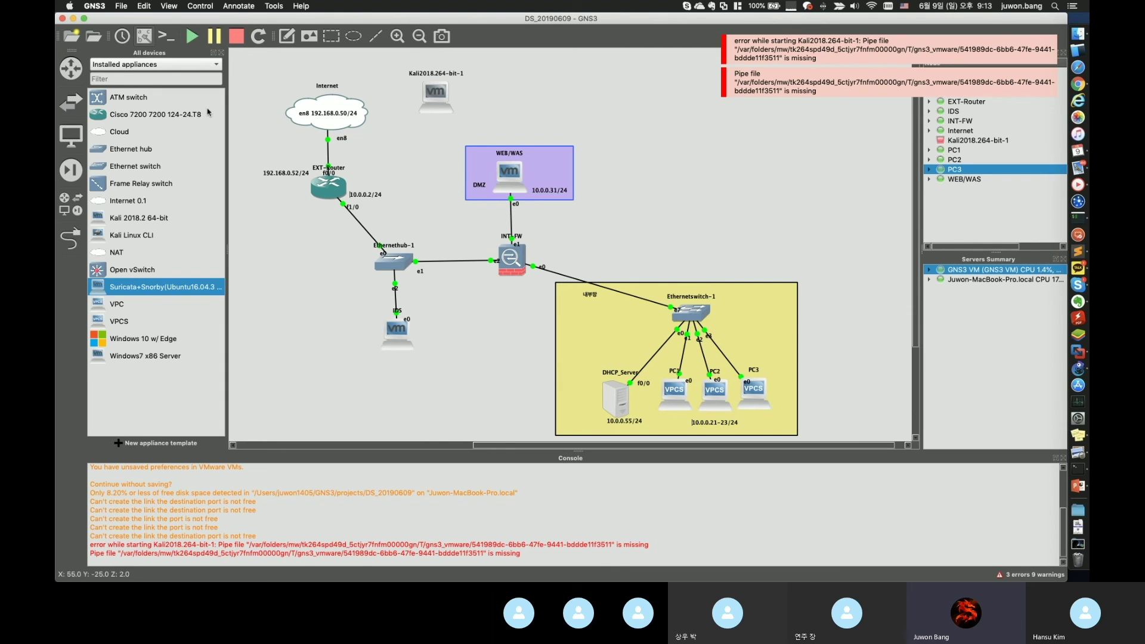
mouse_move(257, 55)
left_mouse_down()
mouse_move(367, 131)
mouse_move(932, 454)
mouse_move(897, 420)
mouse_move(599, 356)
mouse_move(236, 55)
left_mouse_up()
left_click(663, 155)
left_click(1027, 47)
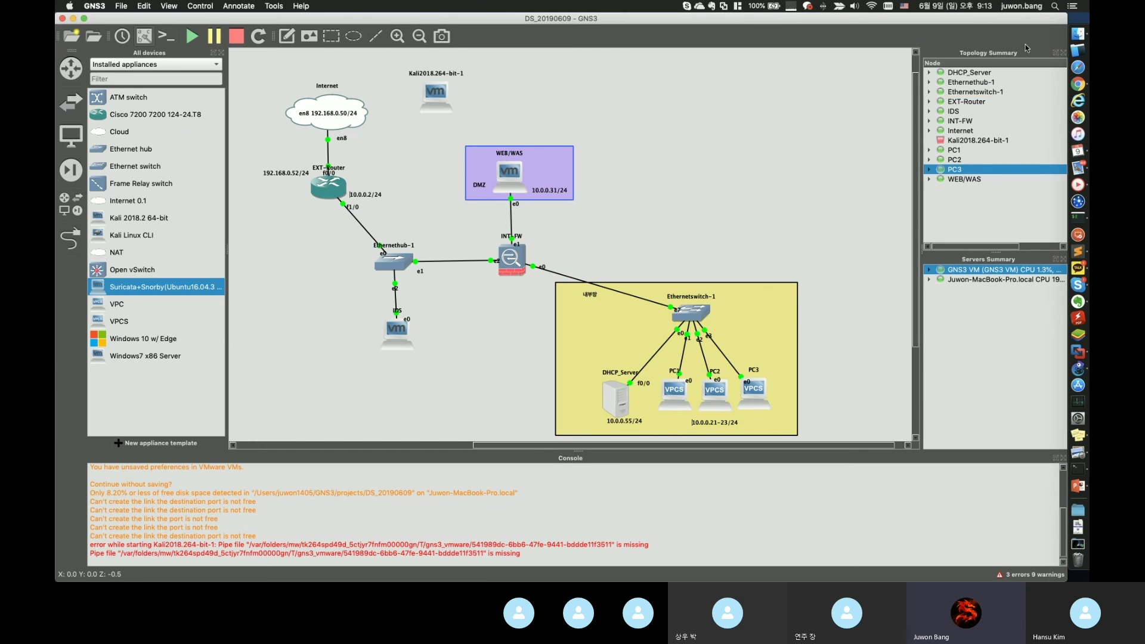
left_click_drag(254, 58, 845, 442)
left_click(1078, 487)
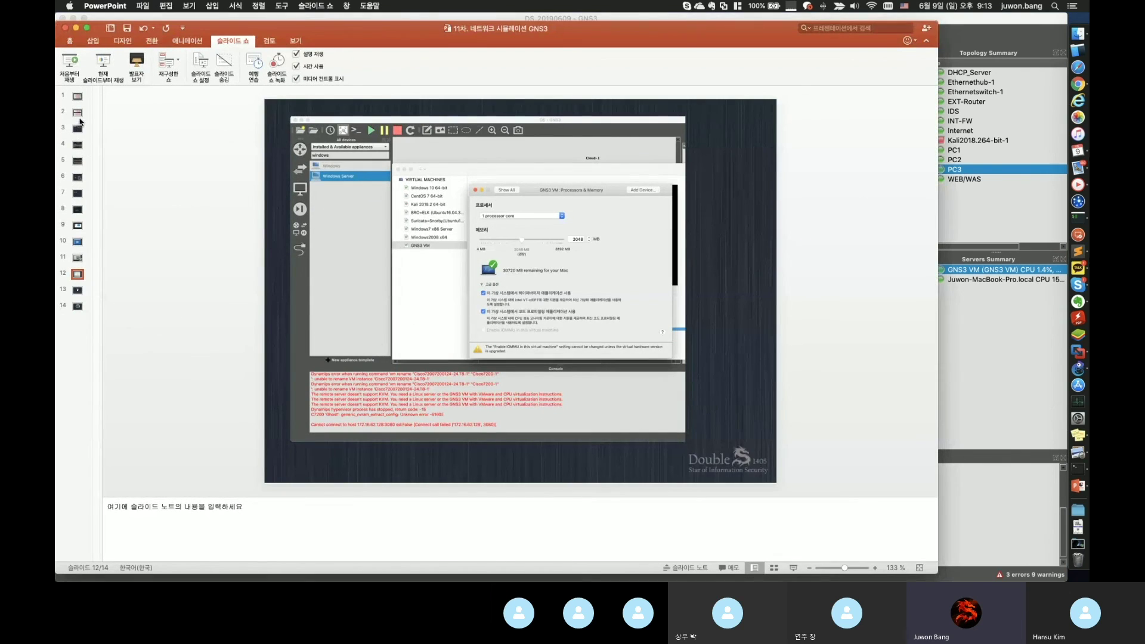
- Retitle slide 2's last entry to '11차 네트워크 시뮬레이션 환경 구축'
left_click(78, 112)
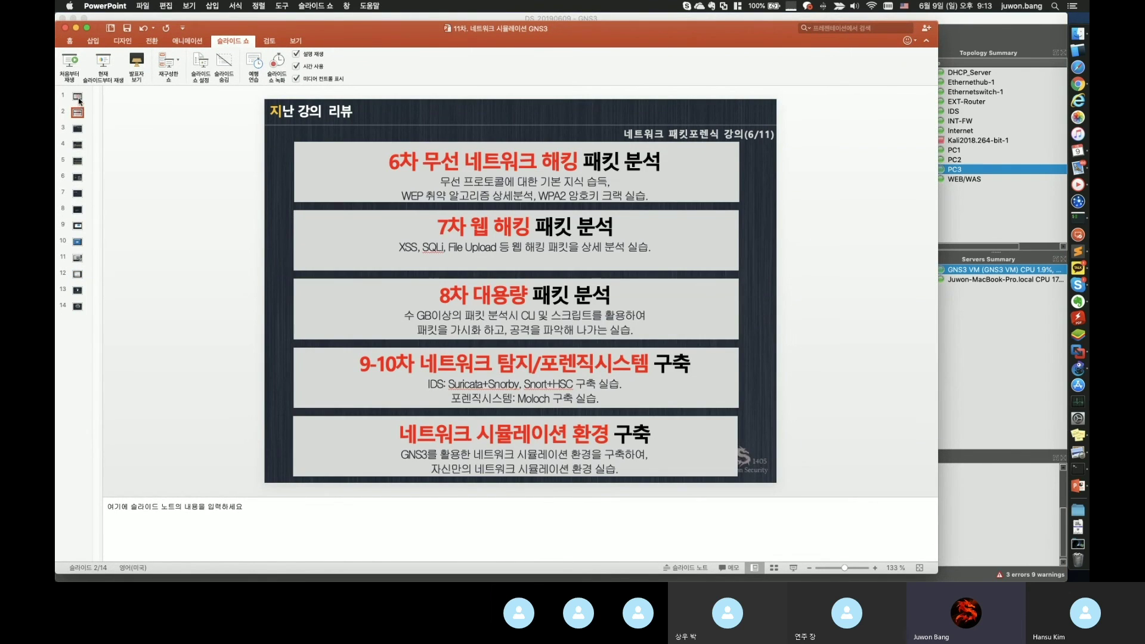
left_click(79, 98)
left_click(78, 113)
left_click(408, 434)
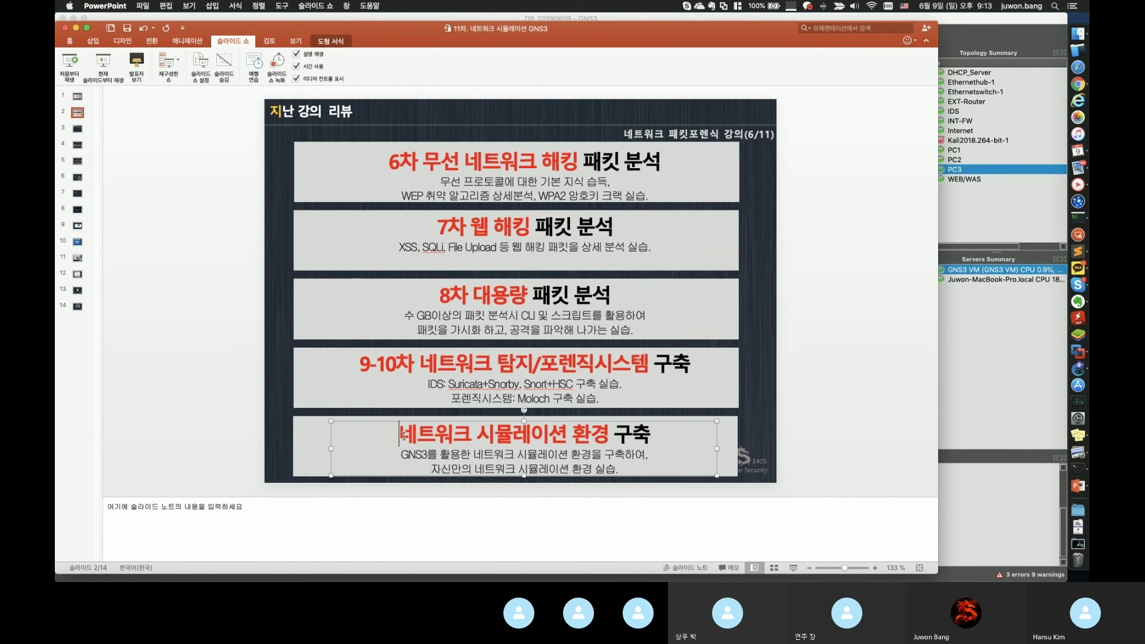
key("BackSpace")
key("ctrl+space")
type("차")
left_click(918, 338)
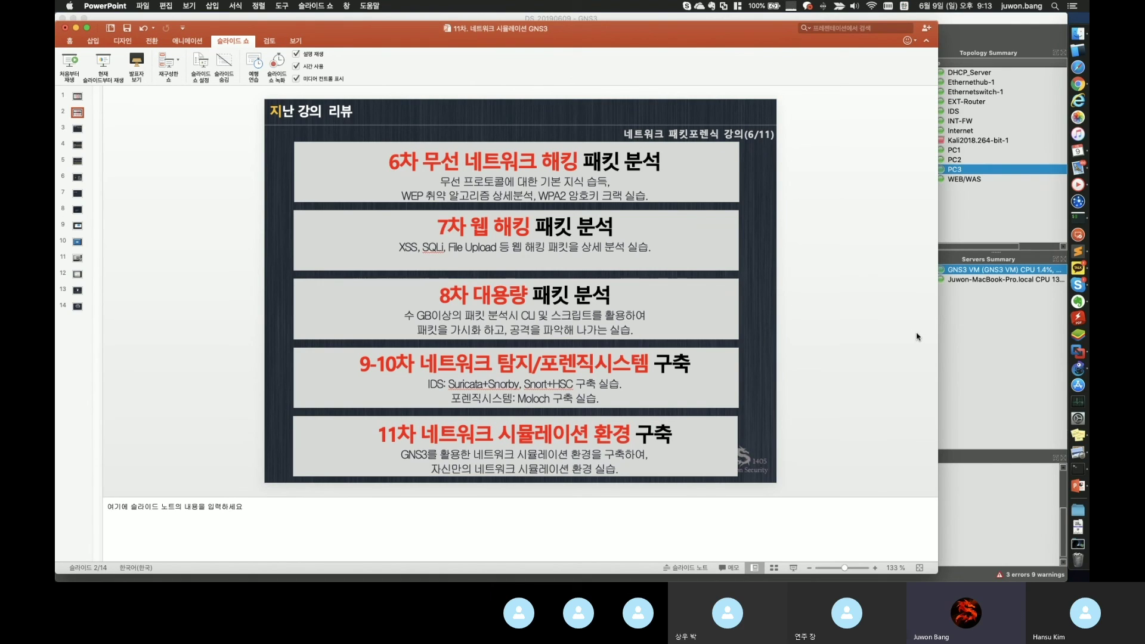